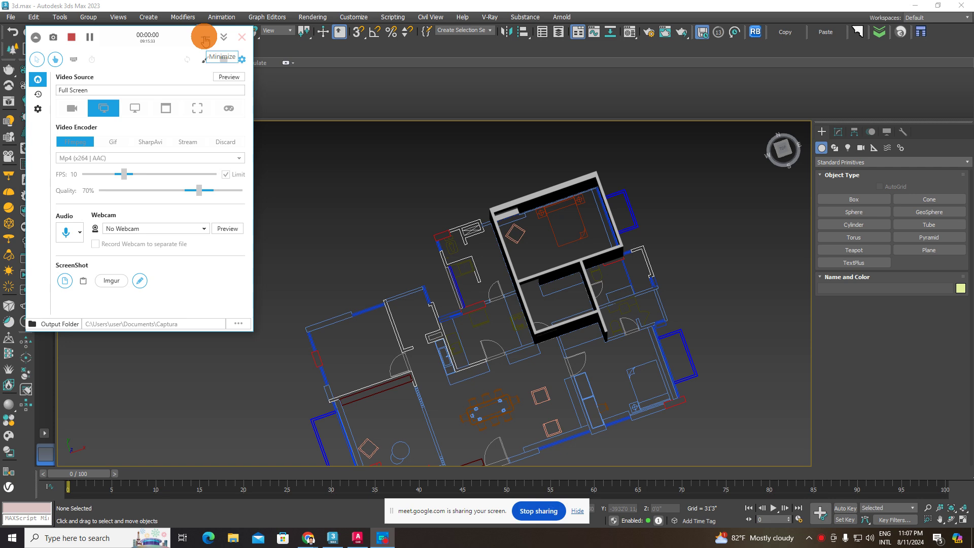
# Step: Orbit around the floor plan, selecting a partition wall and the bedroom slab
pyautogui.click(205, 39)
pyautogui.scroll(-3, 491, 315)
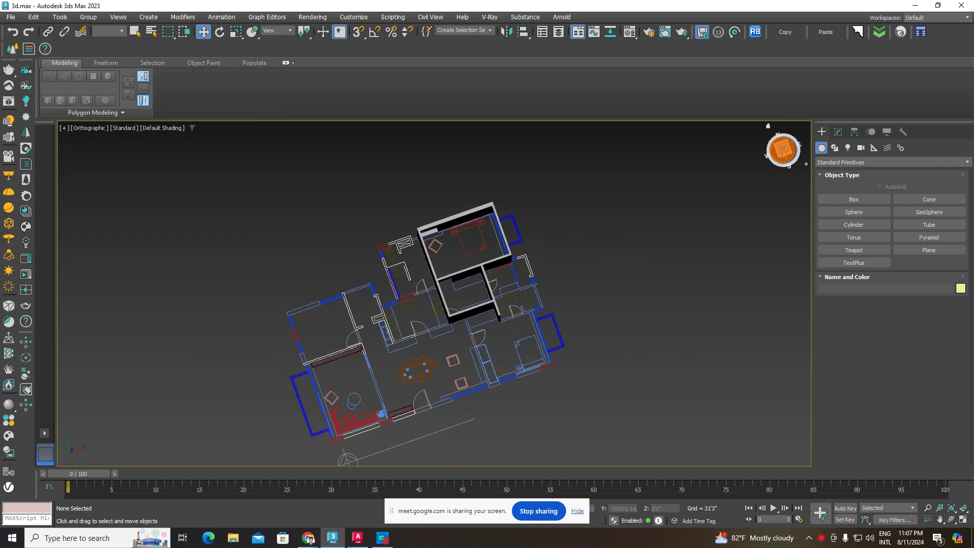
pyautogui.moveTo(783, 150); pyautogui.dragTo(535, 202)
pyautogui.scroll(5, 550, 305)
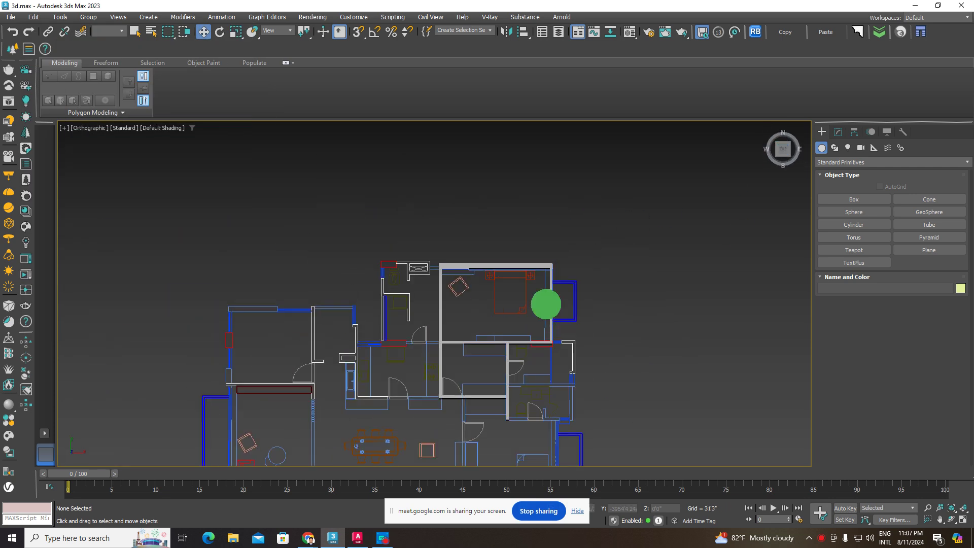
pyautogui.keyDown('alt'); pyautogui.moveTo(546, 304); pyautogui.dragTo(583, 300, button='middle'); pyautogui.keyUp('alt')
pyautogui.click(477, 302)
pyautogui.moveTo(487, 304)
pyautogui.keyDown('alt'); pyautogui.mouseDown(button='middle')
pyautogui.moveTo(418, 316)
pyautogui.moveTo(696, 244)
pyautogui.mouseUp(button='middle'); pyautogui.keyUp('alt')
pyautogui.click(696, 245)
pyautogui.click(554, 248)
# Step: Tilt the view into 3D to inspect wall thickness, selecting walls and the top slab
pyautogui.scroll(3, 555, 248)
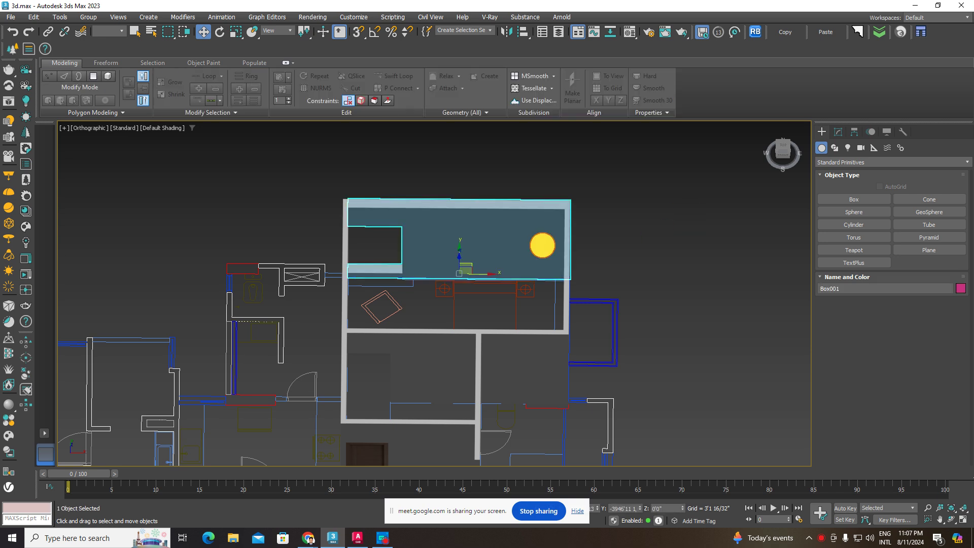
pyautogui.scroll(-2, 546, 254)
pyautogui.moveTo(548, 264)
pyautogui.keyDown('alt'); pyautogui.mouseDown(button='middle')
pyautogui.moveTo(558, 304)
pyautogui.moveTo(554, 269)
pyautogui.mouseUp(button='middle'); pyautogui.keyUp('alt')
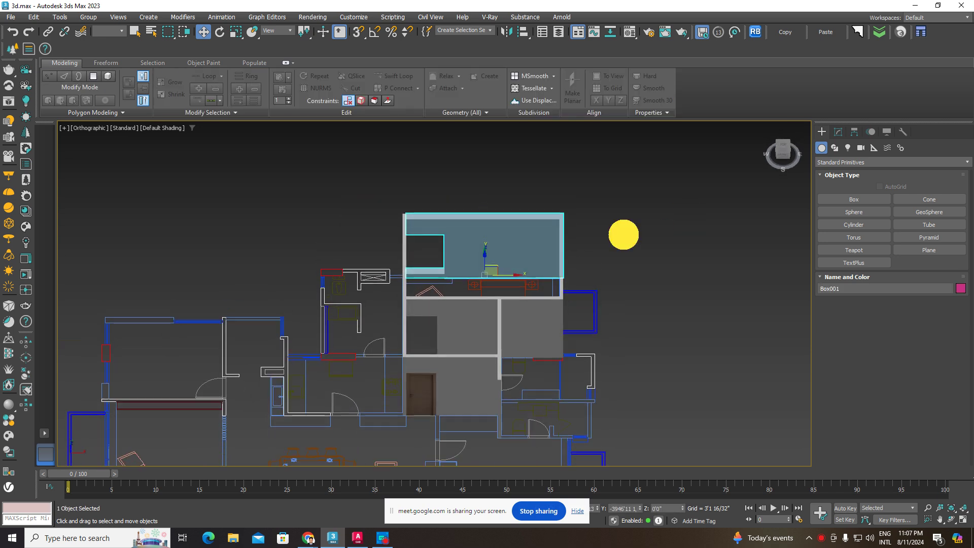
pyautogui.click(554, 316)
pyautogui.moveTo(553, 316)
pyautogui.keyDown('alt'); pyautogui.mouseDown(button='middle')
pyautogui.moveTo(457, 319)
pyautogui.moveTo(532, 352)
pyautogui.moveTo(589, 333)
pyautogui.mouseUp(button='middle'); pyautogui.keyUp('alt')
pyautogui.click(533, 353)
pyautogui.scroll(3, 537, 348)
pyautogui.scroll(-3, 536, 348)
pyautogui.click(515, 319)
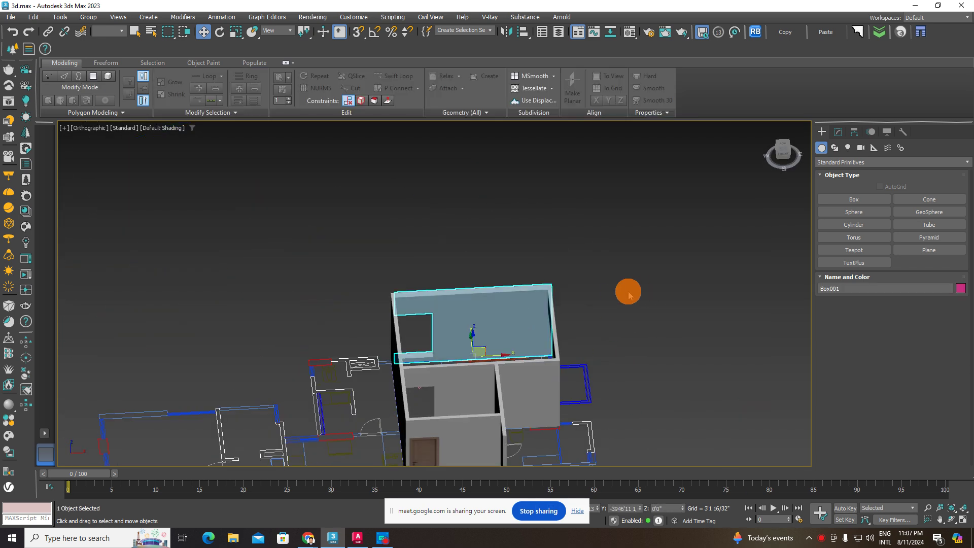
pyautogui.moveTo(628, 295); pyautogui.dragTo(648, 242, button='middle')
pyautogui.click(615, 269)
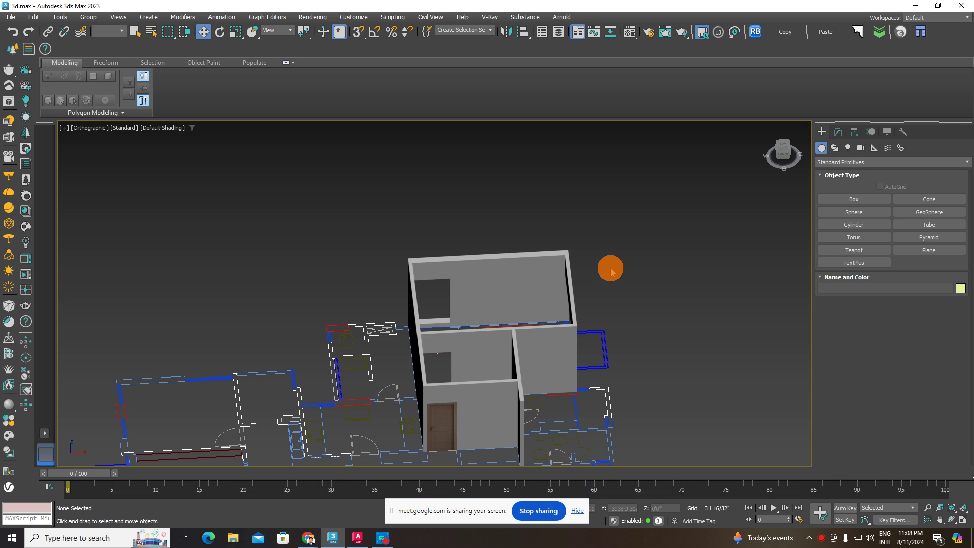
# Step: Select the top slab and orbit toward a near top-down view of the building
pyautogui.click(563, 286)
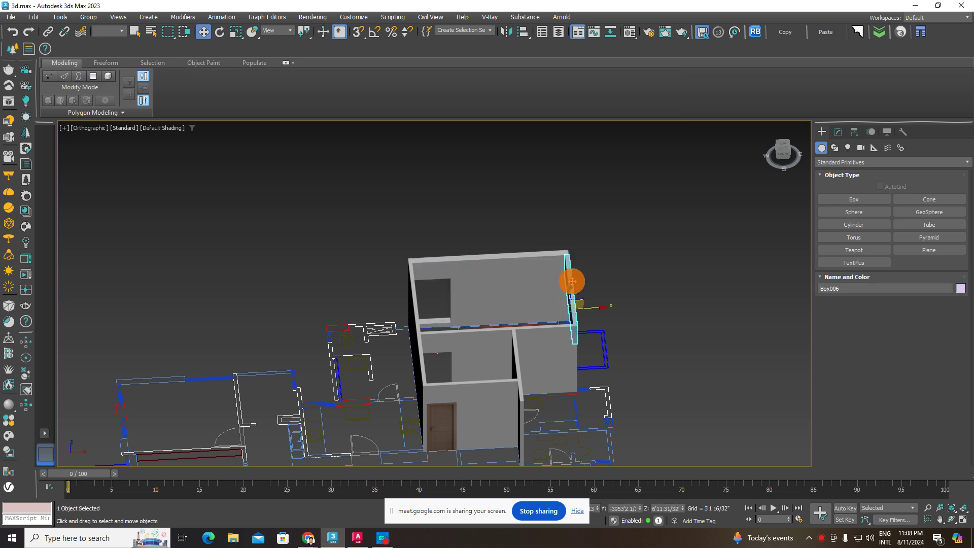
pyautogui.scroll(4, 533, 303)
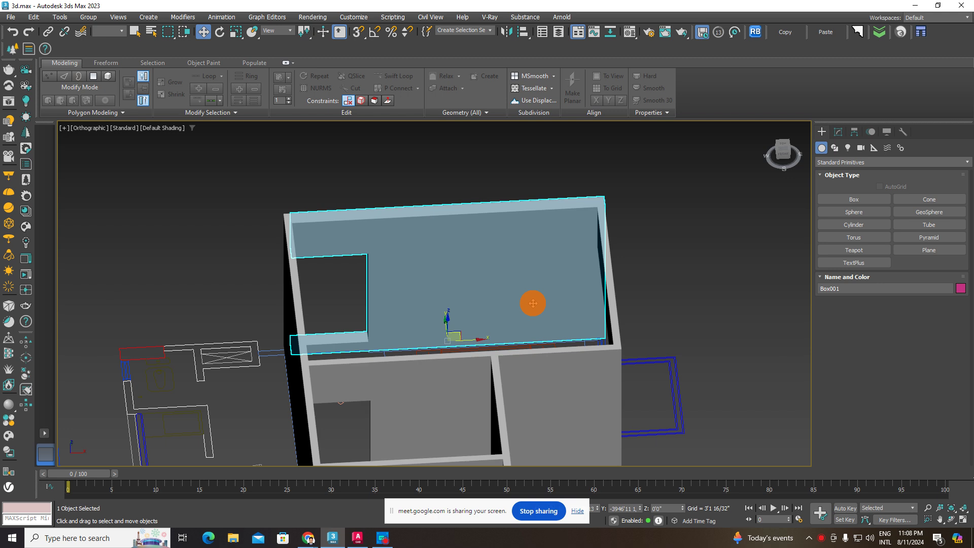
pyautogui.scroll(-4, 531, 302)
pyautogui.keyDown('alt'); pyautogui.moveTo(548, 296); pyautogui.dragTo(548, 342, button='middle'); pyautogui.keyUp('alt')
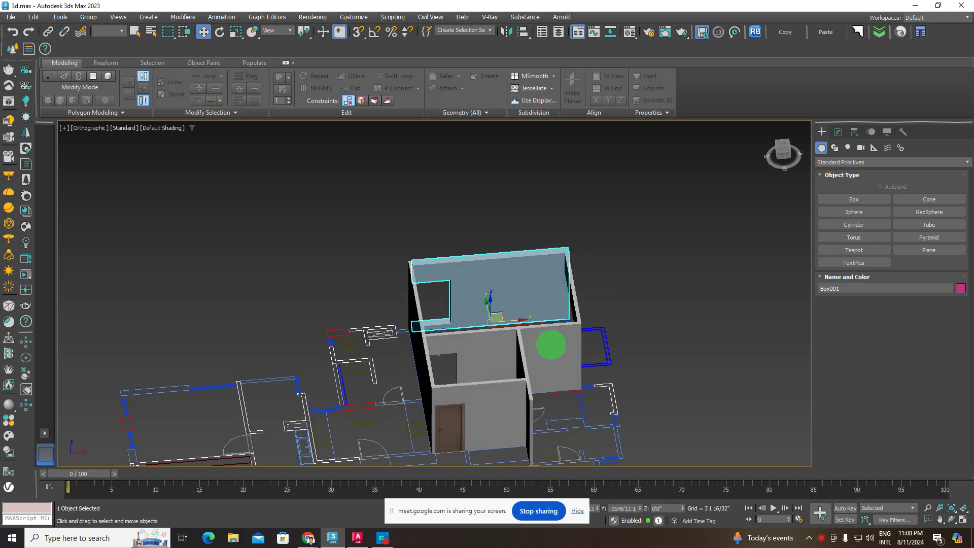
pyautogui.scroll(2, 546, 352)
pyautogui.scroll(2, 593, 295)
pyautogui.moveTo(593, 296)
pyautogui.keyDown('alt'); pyautogui.mouseDown(button='middle')
pyautogui.moveTo(514, 233)
pyautogui.moveTo(492, 280)
pyautogui.moveTo(361, 276)
pyautogui.mouseUp(button='middle'); pyautogui.keyUp('alt')
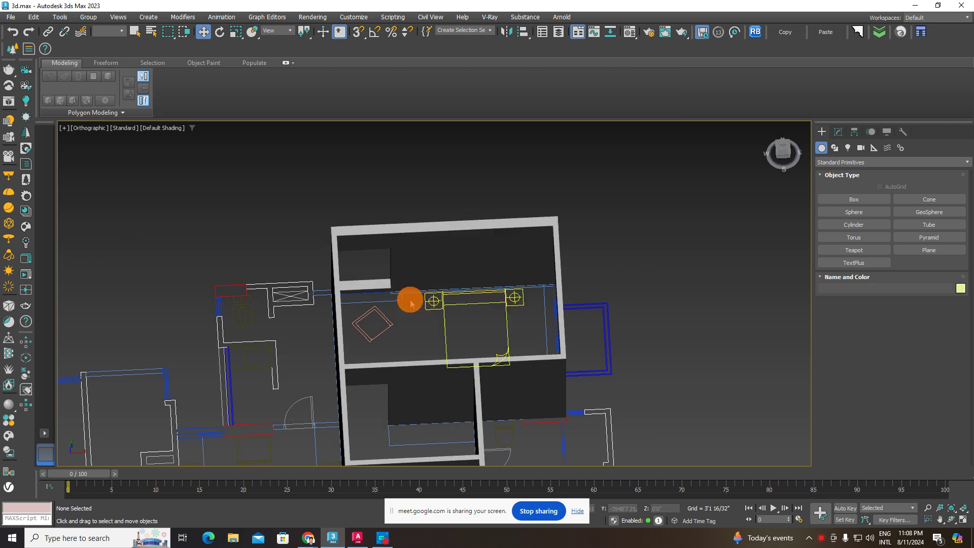
pyautogui.moveTo(442, 289)
pyautogui.keyDown('alt'); pyautogui.mouseDown(button='middle')
pyautogui.moveTo(438, 273)
pyautogui.moveTo(465, 283)
pyautogui.mouseUp(button='middle'); pyautogui.keyUp('alt')
pyautogui.scroll(-3, 465, 282)
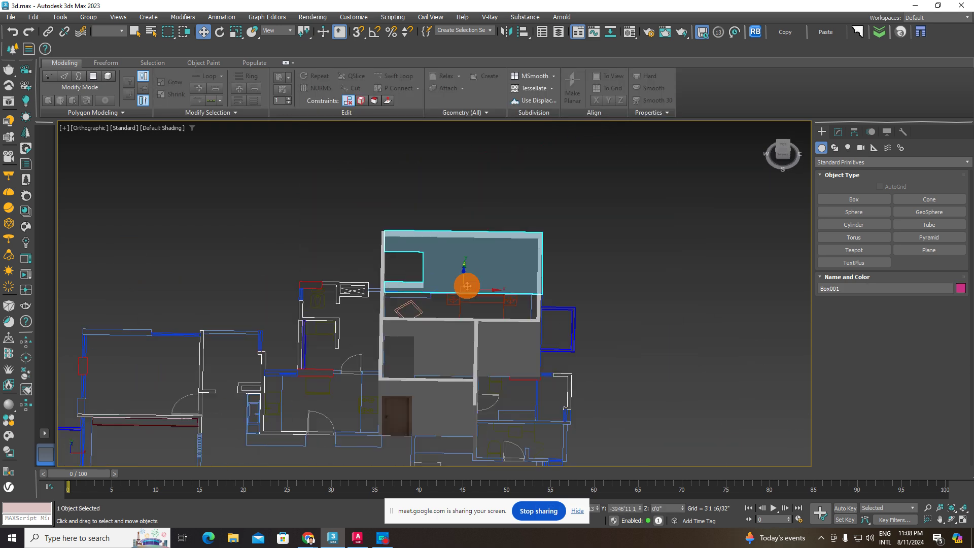
pyautogui.keyDown('alt'); pyautogui.moveTo(522, 269); pyautogui.dragTo(519, 315, button='middle'); pyautogui.keyUp('alt')
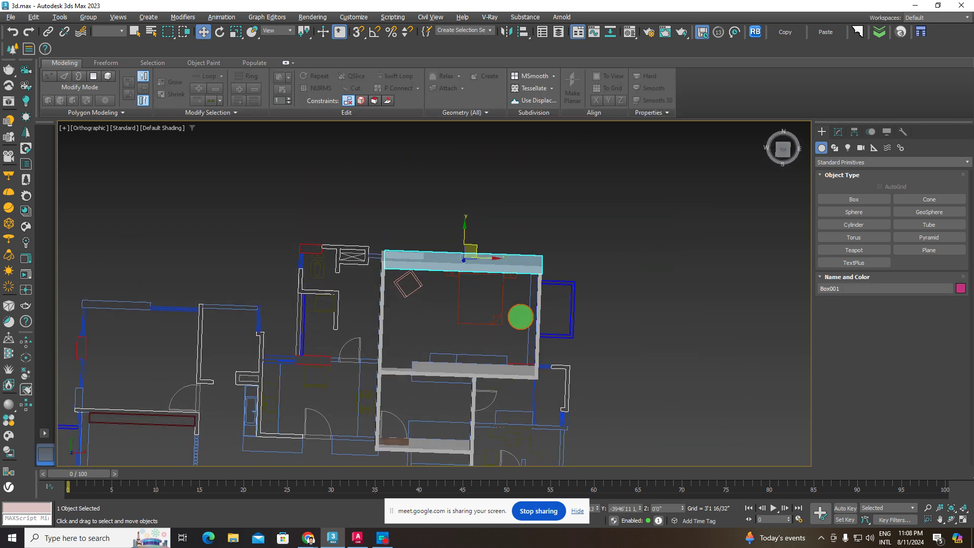
# Step: Switch the viewport to Top view and frame the plan around the bedroom
pyautogui.click(886, 132)
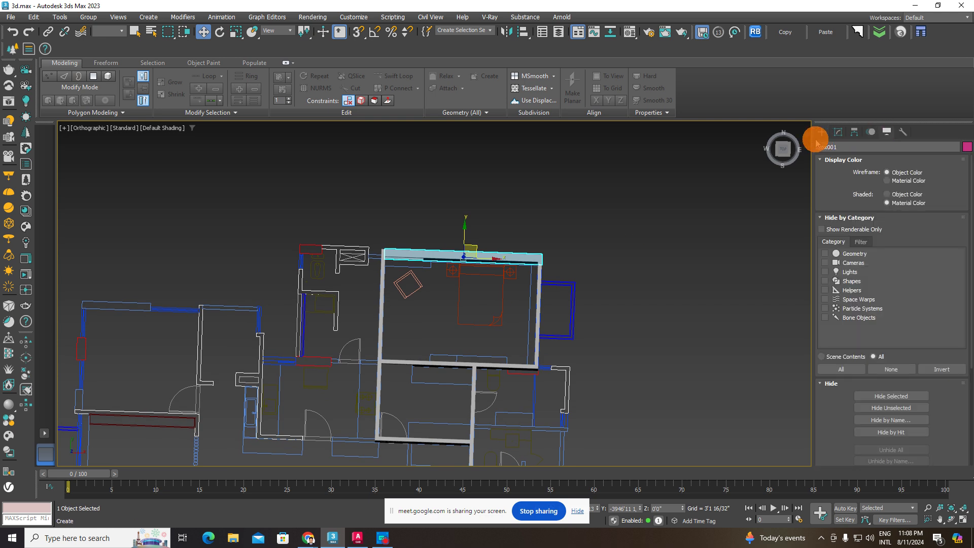
pyautogui.click(783, 148)
pyautogui.click(822, 132)
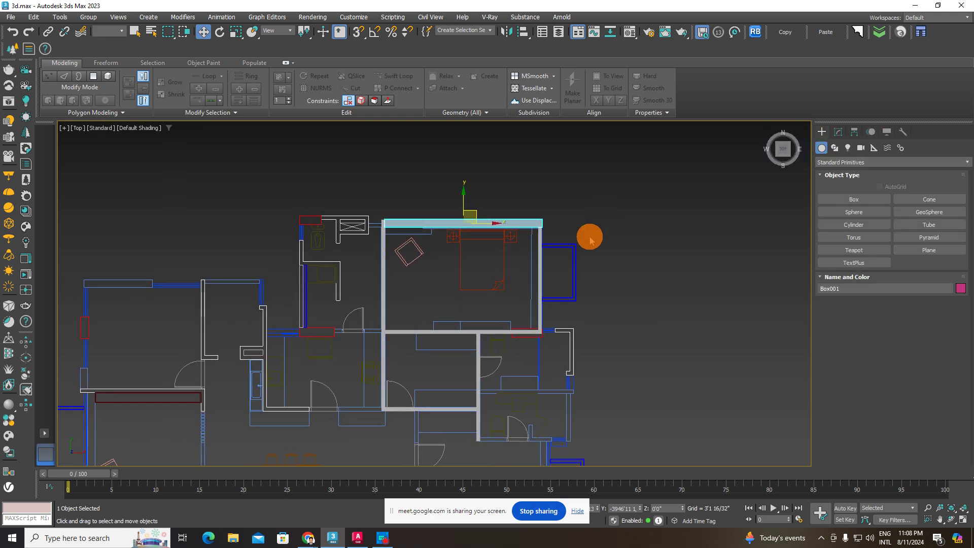
pyautogui.moveTo(590, 238); pyautogui.dragTo(598, 215, button='middle')
# Step: Draw a thin box snapped over the rooms' outline with a small height
pyautogui.click(850, 200)
pyautogui.moveTo(487, 254); pyautogui.dragTo(461, 214, button='middle')
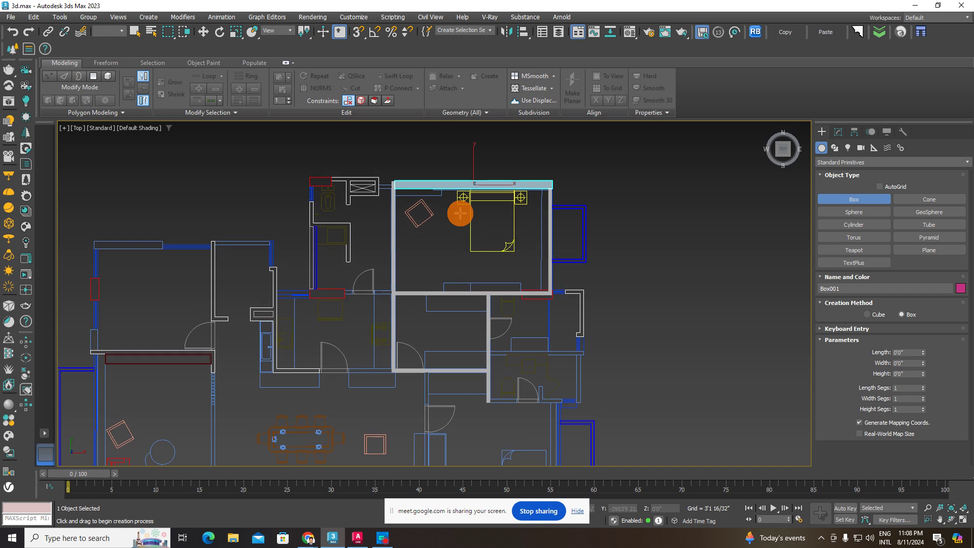
pyautogui.press('s')
pyautogui.moveTo(385, 178)
pyautogui.mouseDown()
pyautogui.moveTo(646, 412)
pyautogui.moveTo(588, 405)
pyautogui.mouseUp()
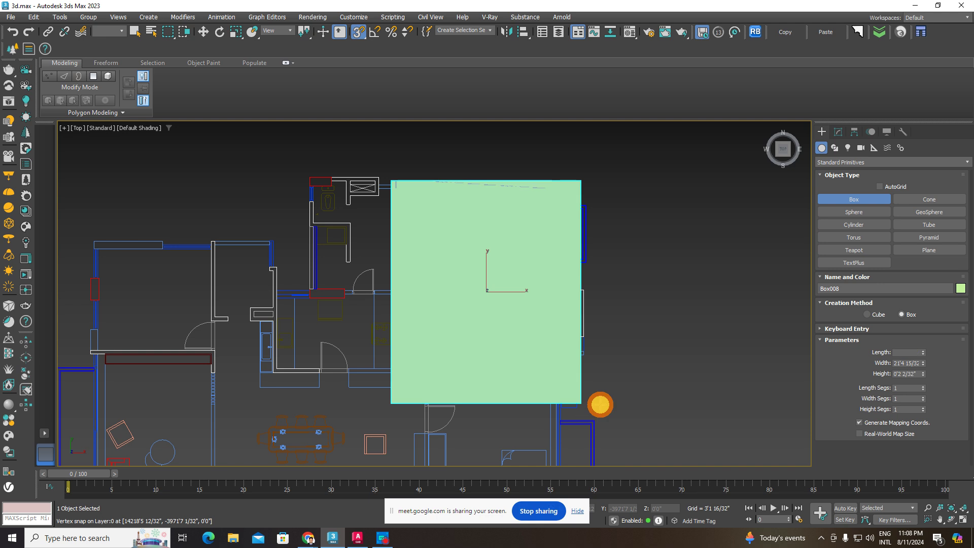
pyautogui.press('s')
pyautogui.keyDown('alt'); pyautogui.moveTo(600, 404); pyautogui.dragTo(622, 352, button='middle'); pyautogui.keyUp('alt')
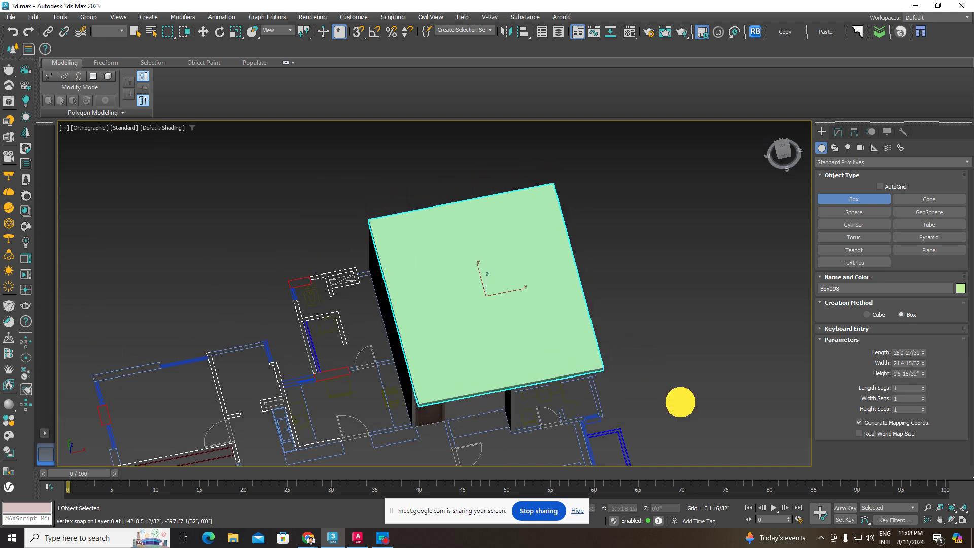
# Step: Move the slab down to ground level, checked from a front view
pyautogui.click(196, 32)
pyautogui.moveTo(348, 163)
pyautogui.keyDown('alt'); pyautogui.mouseDown(button='middle')
pyautogui.moveTo(602, 290)
pyautogui.moveTo(503, 312)
pyautogui.mouseUp(button='middle'); pyautogui.keyUp('alt')
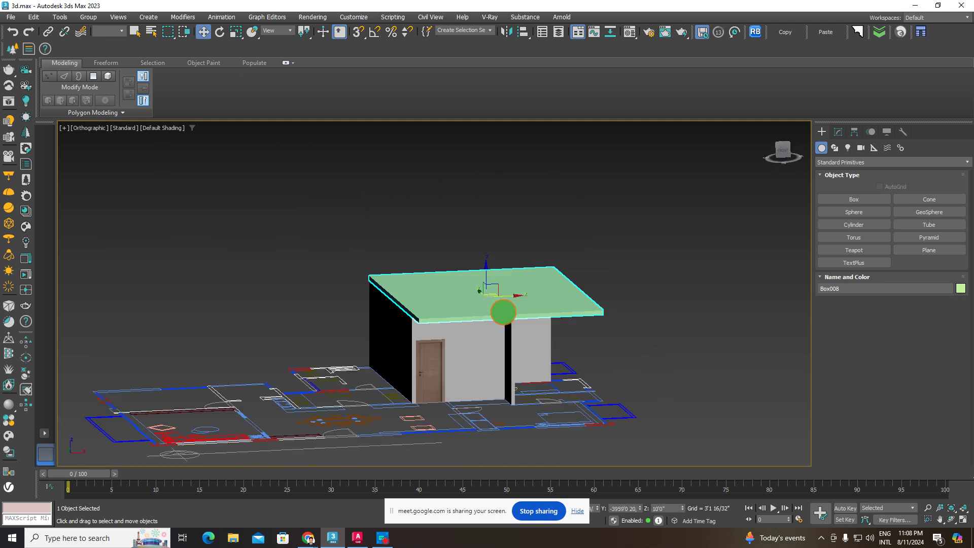
pyautogui.scroll(3, 503, 312)
pyautogui.moveTo(479, 264)
pyautogui.mouseDown()
pyautogui.moveTo(483, 370)
pyautogui.moveTo(426, 426)
pyautogui.mouseUp()
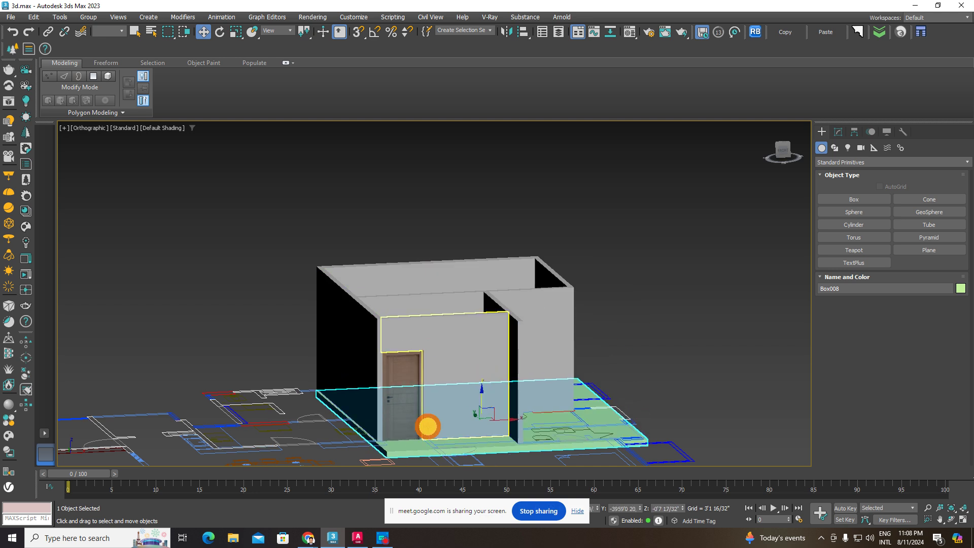
pyautogui.keyDown('alt'); pyautogui.moveTo(426, 426); pyautogui.dragTo(498, 362, button='middle'); pyautogui.keyUp('alt')
pyautogui.scroll(5, 469, 426)
pyautogui.moveTo(469, 426)
pyautogui.keyDown('alt'); pyautogui.mouseDown(button='middle')
pyautogui.moveTo(476, 400)
pyautogui.moveTo(461, 374)
pyautogui.mouseUp(button='middle'); pyautogui.keyUp('alt')
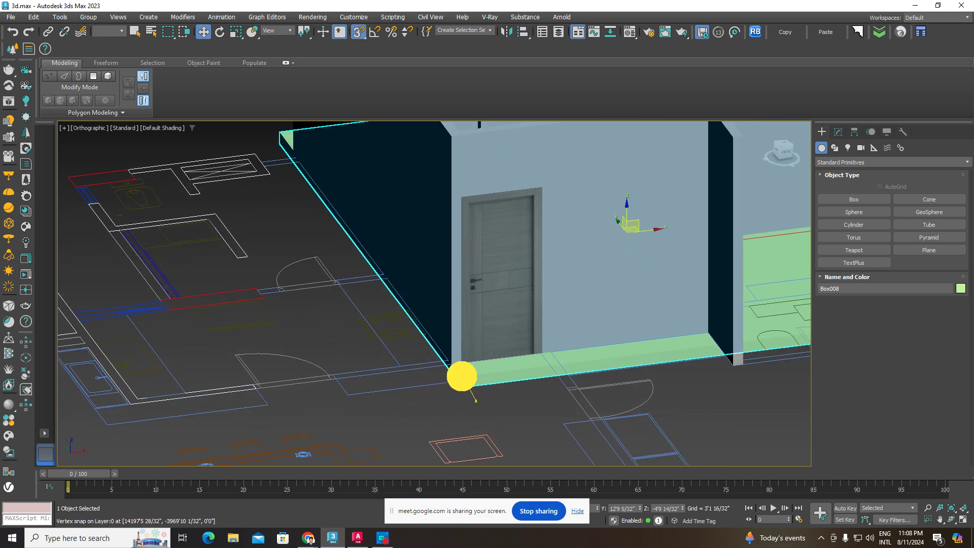
# Step: From a top-down view, nudge the slab to align with the walls
pyautogui.scroll(-3, 431, 323)
pyautogui.keyDown('alt'); pyautogui.moveTo(431, 324); pyautogui.dragTo(448, 354, button='middle'); pyautogui.keyUp('alt')
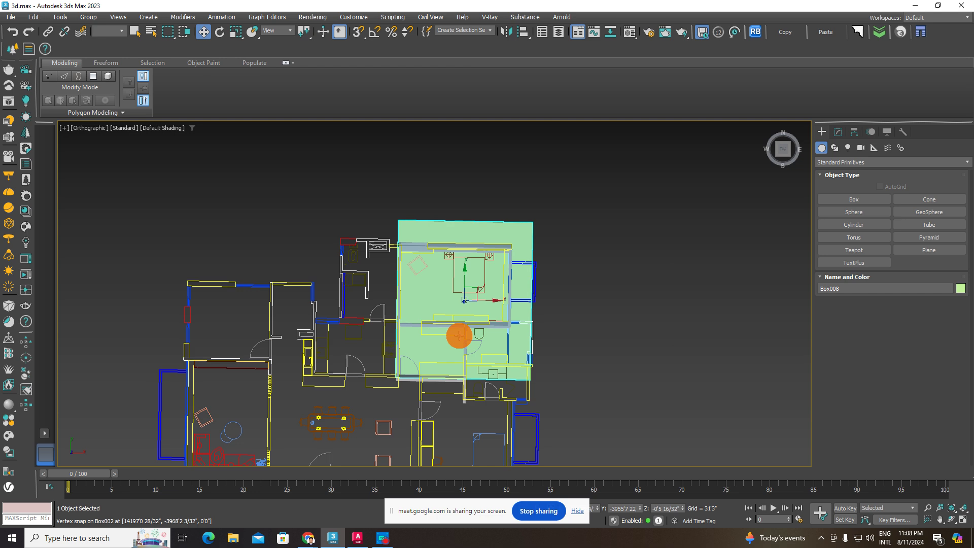
pyautogui.scroll(2, 457, 333)
pyautogui.moveTo(466, 261); pyautogui.dragTo(468, 282, button='middle')
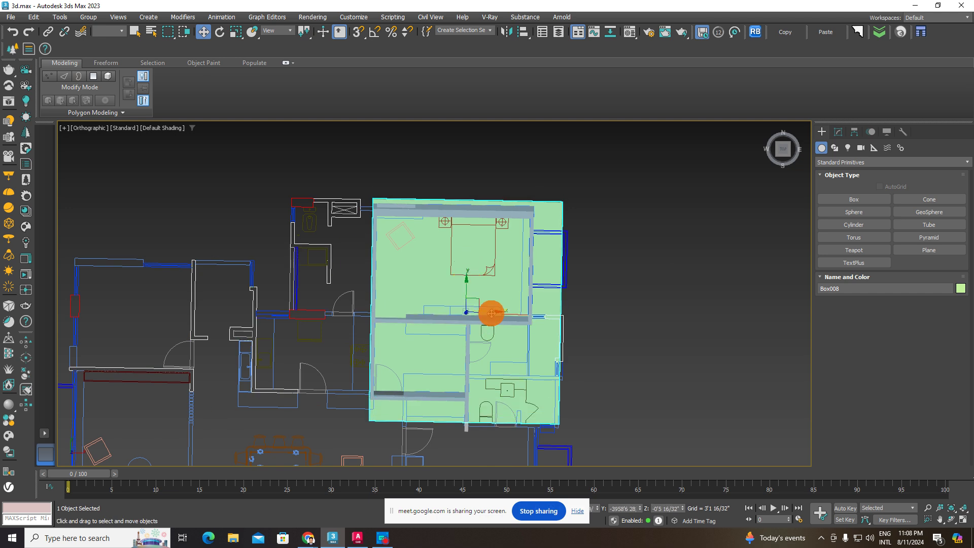
pyautogui.moveTo(491, 312); pyautogui.dragTo(485, 315)
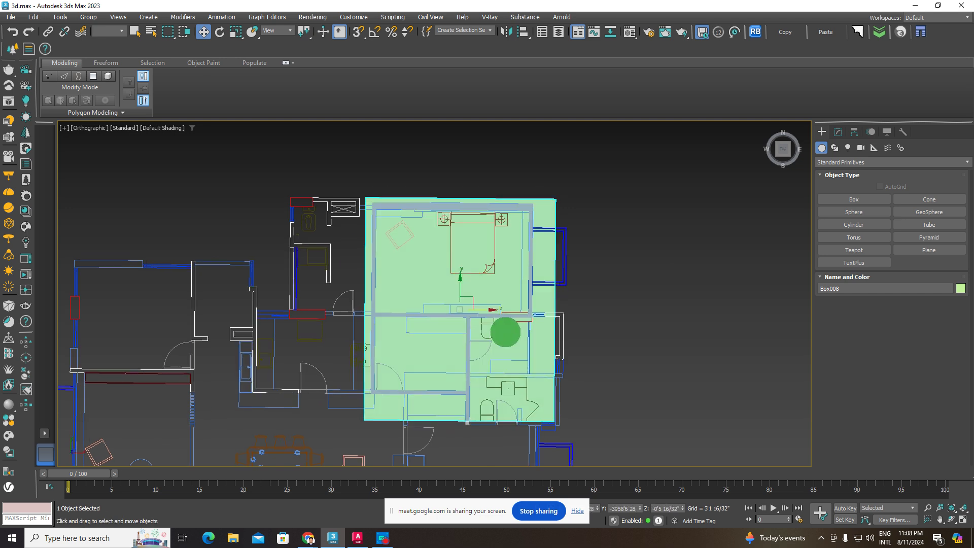
pyautogui.moveTo(505, 330)
pyautogui.keyDown('alt'); pyautogui.mouseDown(button='middle')
pyautogui.moveTo(490, 310)
pyautogui.moveTo(565, 337)
pyautogui.mouseUp(button='middle'); pyautogui.keyUp('alt')
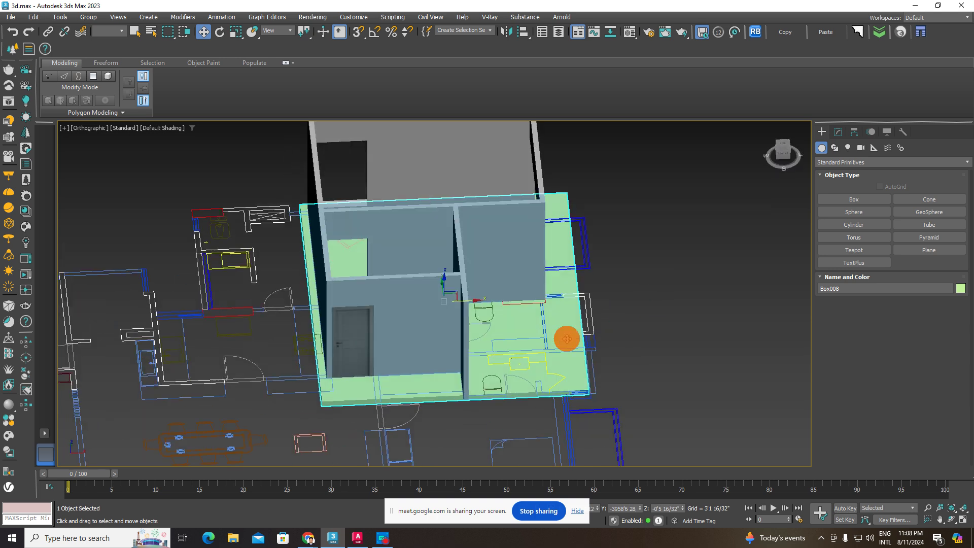
pyautogui.click(839, 131)
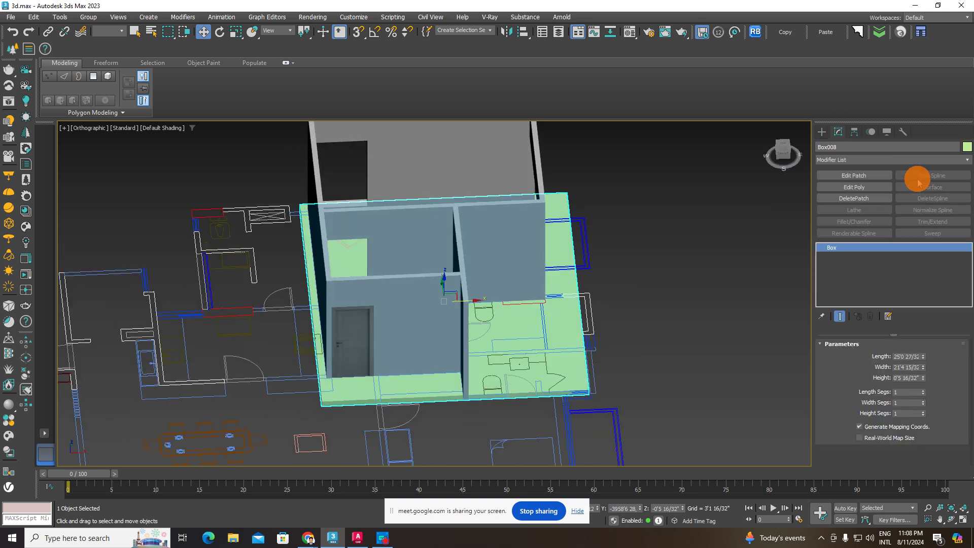
pyautogui.click(821, 132)
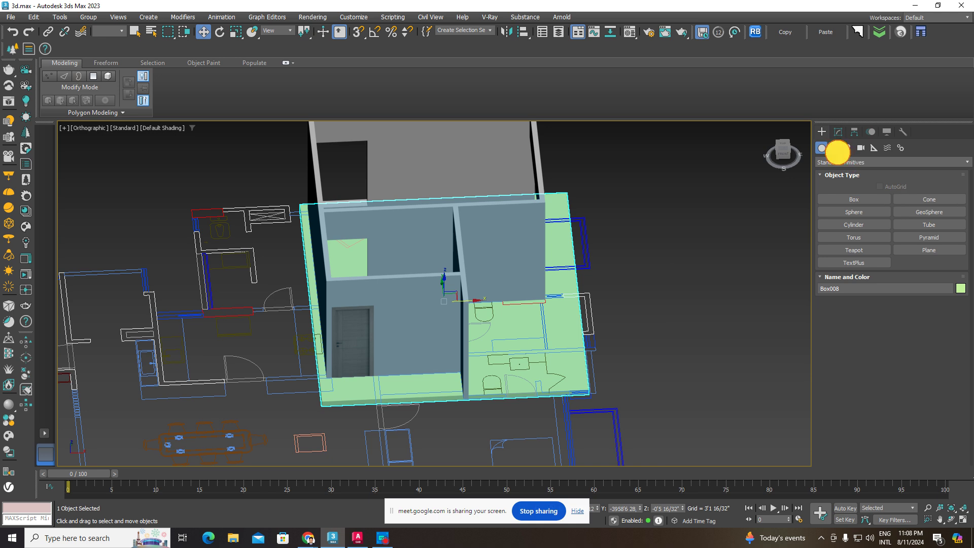
pyautogui.click(835, 147)
pyautogui.click(929, 212)
pyautogui.moveTo(690, 289); pyautogui.dragTo(406, 283, button='middle')
pyautogui.moveTo(431, 258); pyautogui.dragTo(596, 377)
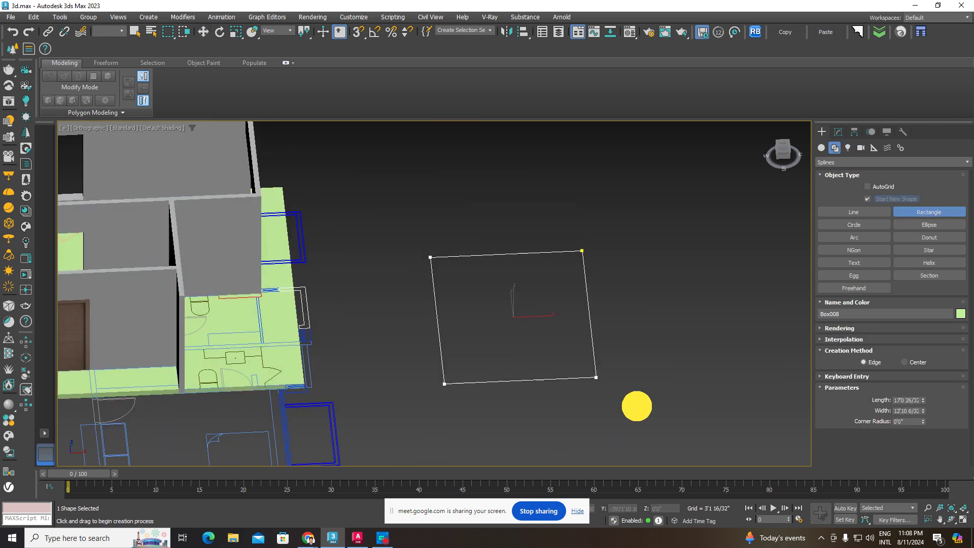
pyautogui.moveTo(637, 406); pyautogui.dragTo(719, 453)
pyautogui.click(838, 131)
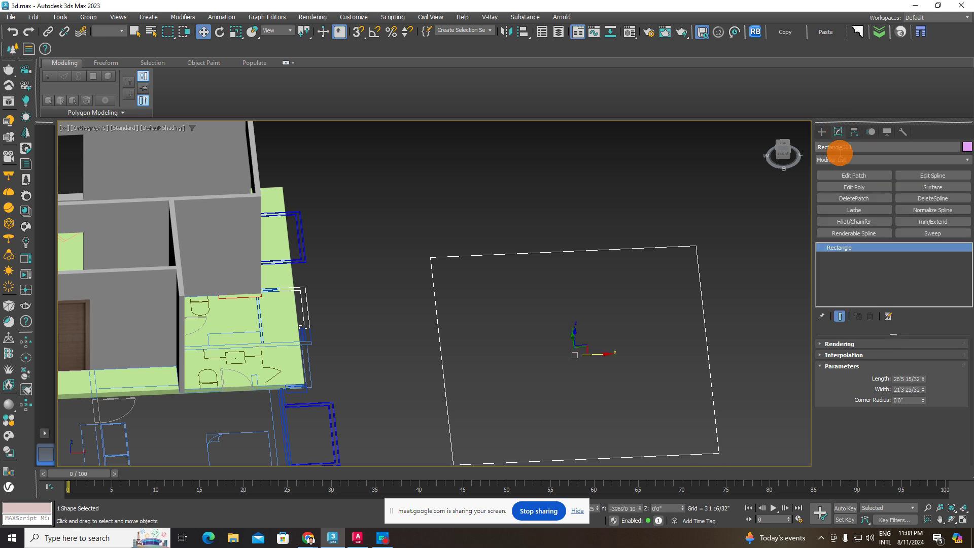
pyautogui.click(844, 160)
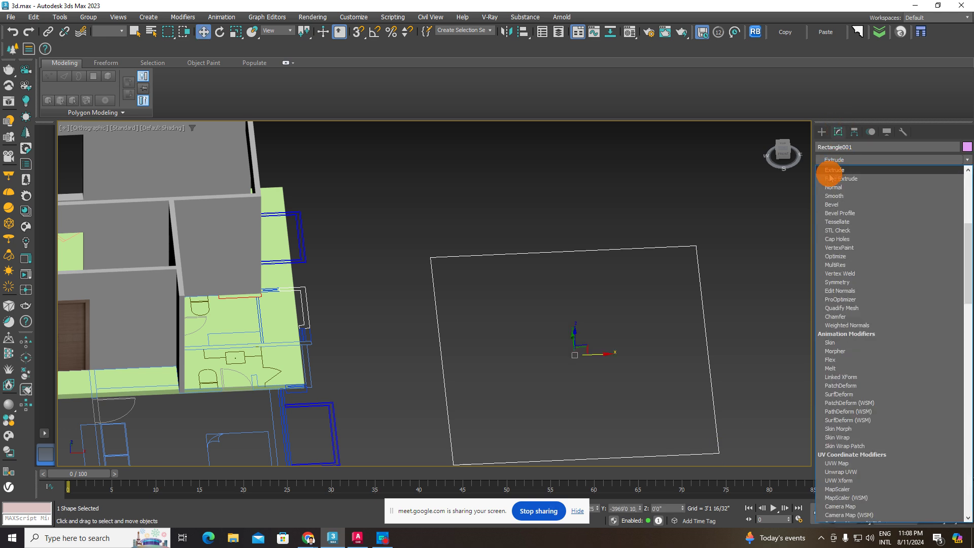
pyautogui.click(835, 169)
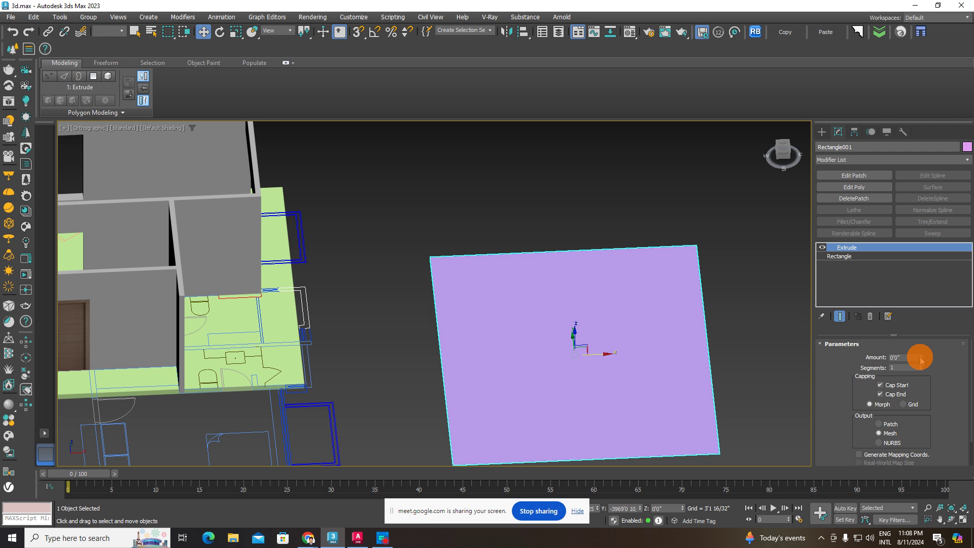
pyautogui.moveTo(922, 359); pyautogui.dragTo(924, 317)
pyautogui.press('Delete')
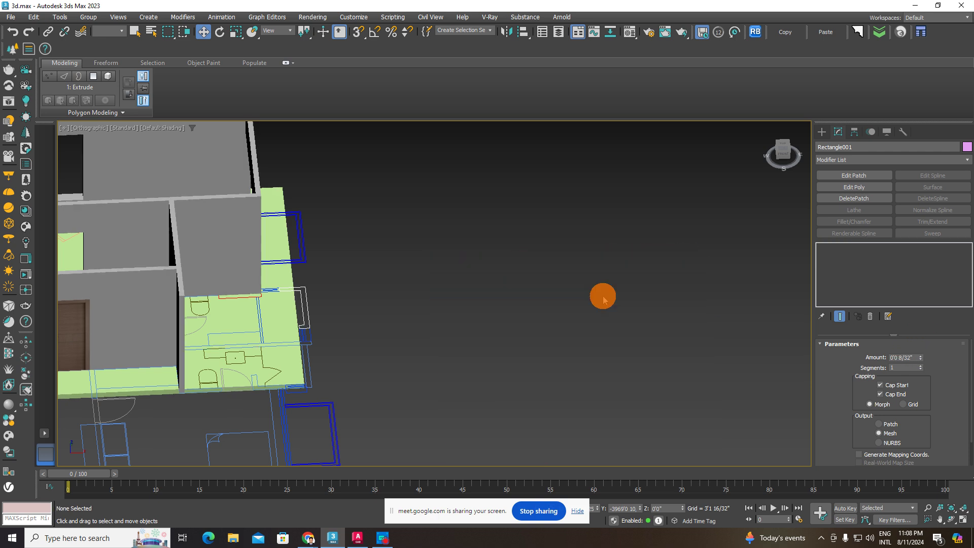
pyautogui.scroll(-5, 603, 300)
pyautogui.scroll(2, 566, 311)
pyautogui.scroll(2, 502, 325)
# Step: Start a new spline Line, then cancel it with a right-click
pyautogui.click(532, 331)
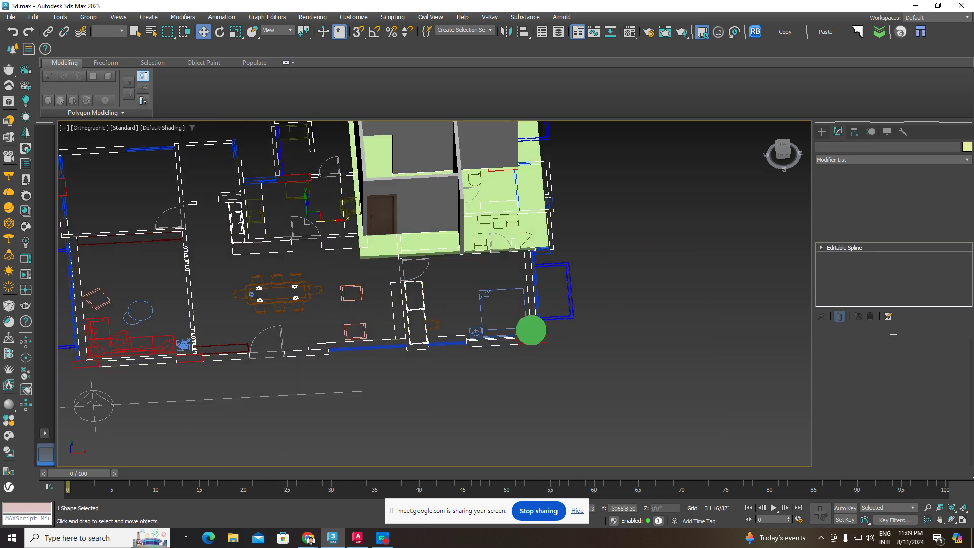
pyautogui.click(822, 132)
pyautogui.click(835, 147)
pyautogui.click(863, 205)
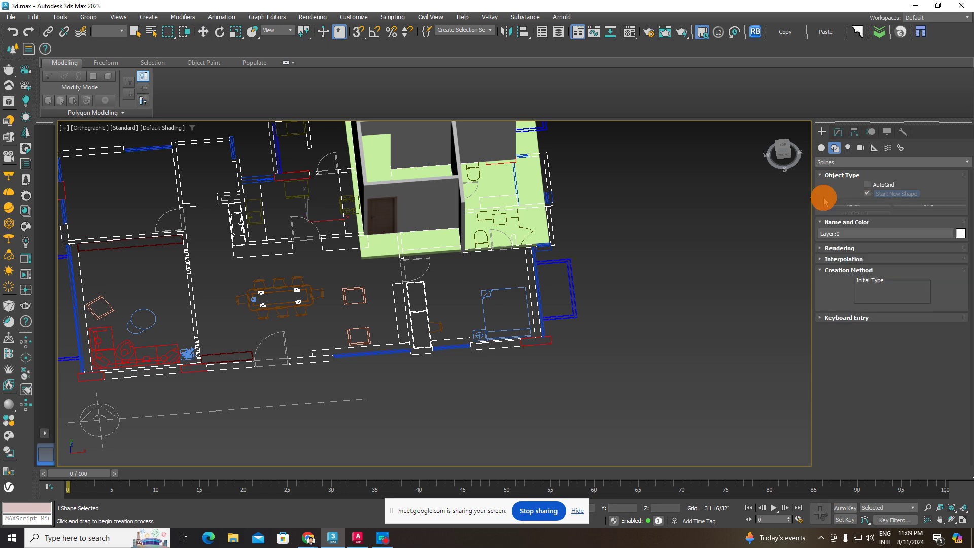
pyautogui.scroll(3, 575, 328)
pyautogui.rightClick(552, 311)
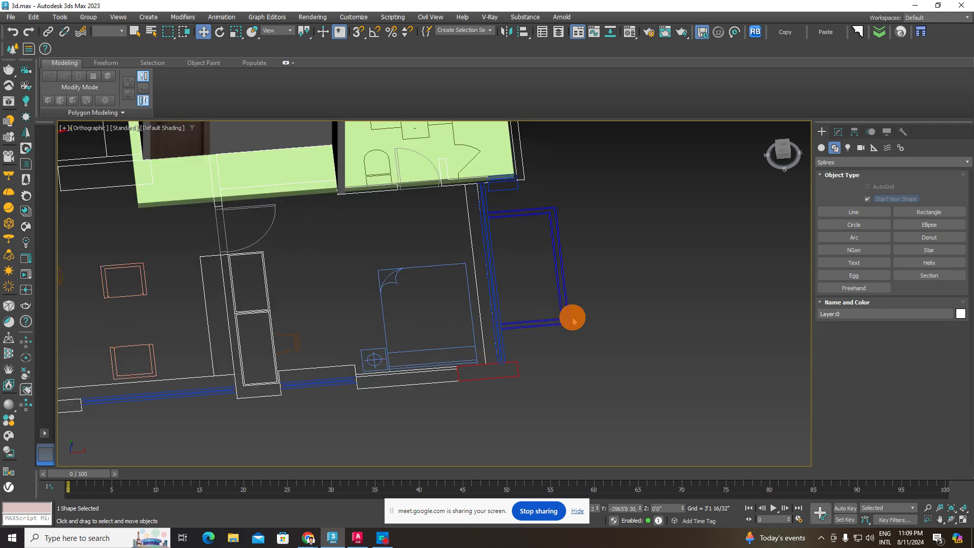
pyautogui.scroll(-5, 561, 311)
pyautogui.scroll(1, 513, 330)
pyautogui.scroll(4, 559, 268)
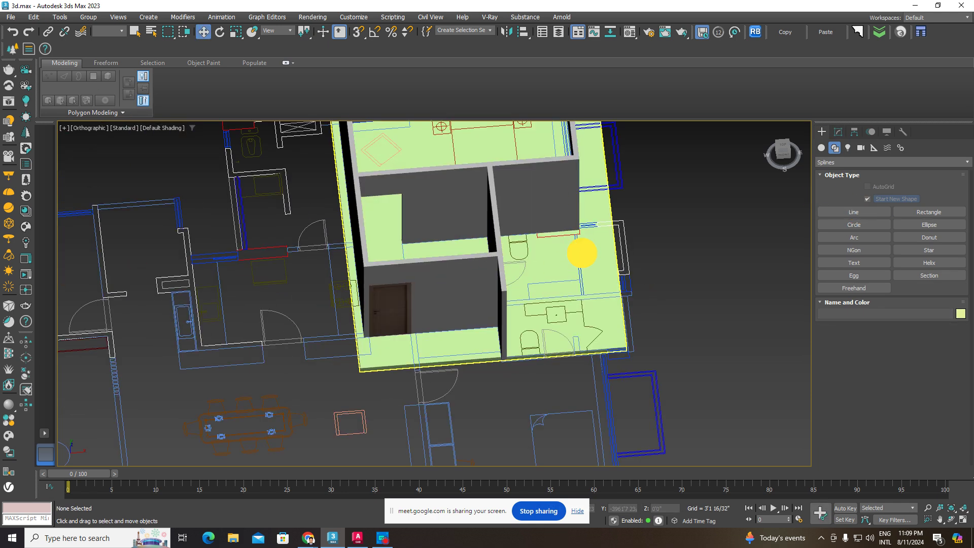
# Step: Select the green floor box Box008 from a top-down view
pyautogui.click(581, 253)
pyautogui.scroll(-4, 583, 258)
pyautogui.click(625, 316)
pyautogui.keyDown('alt'); pyautogui.moveTo(421, 309); pyautogui.dragTo(562, 296, button='middle'); pyautogui.keyUp('alt')
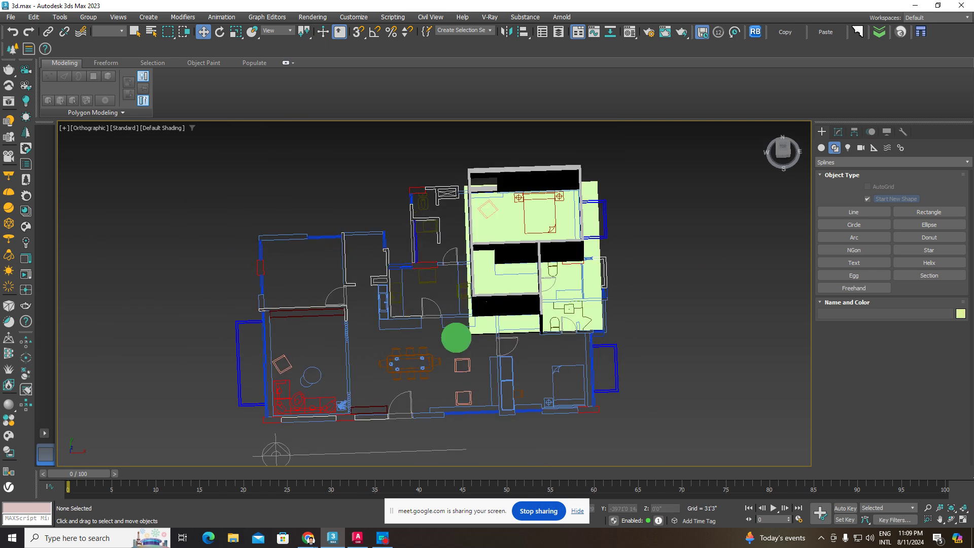
pyautogui.click(563, 284)
pyautogui.keyDown('alt'); pyautogui.moveTo(543, 349); pyautogui.dragTo(545, 290, button='middle'); pyautogui.keyUp('alt')
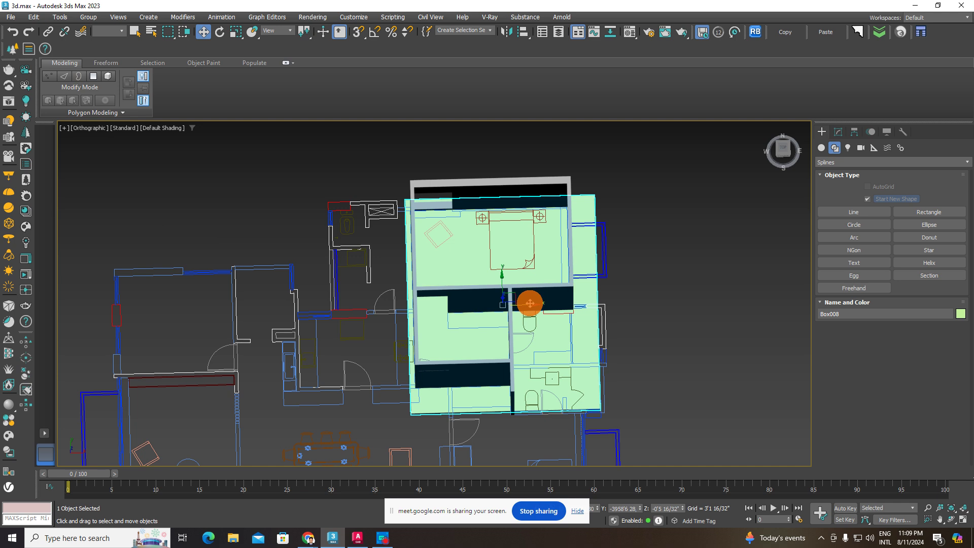
# Step: Nudge Box008 slightly left and up to line up with the outer walls
pyautogui.moveTo(530, 303)
pyautogui.mouseDown()
pyautogui.moveTo(547, 365)
pyautogui.moveTo(519, 365)
pyautogui.mouseUp()
pyautogui.keyDown('alt'); pyautogui.moveTo(516, 345); pyautogui.dragTo(508, 284, button='middle'); pyautogui.keyUp('alt')
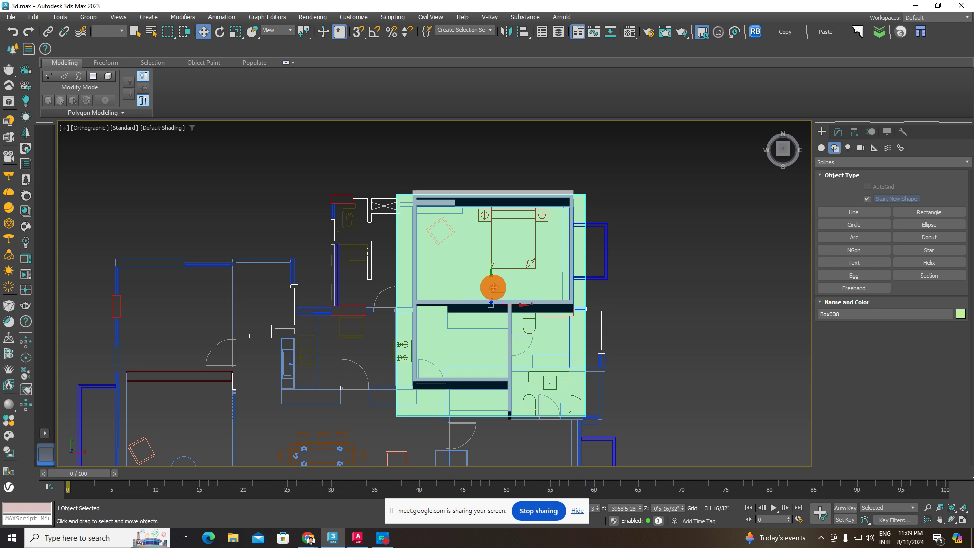
pyautogui.moveTo(493, 287)
pyautogui.mouseDown()
pyautogui.moveTo(496, 276)
pyautogui.moveTo(517, 301)
pyautogui.mouseUp()
pyautogui.scroll(3, 516, 301)
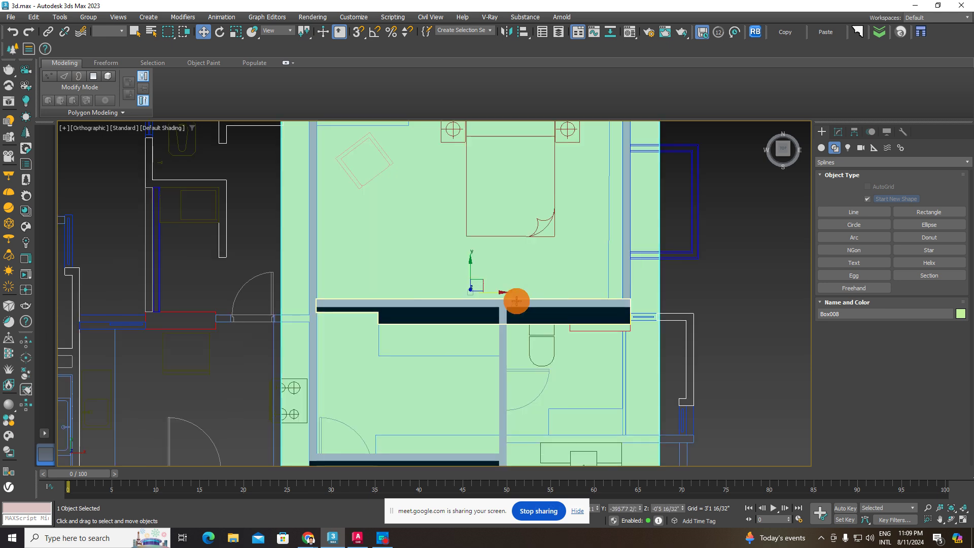
pyautogui.scroll(-5, 525, 281)
pyautogui.moveTo(525, 280)
pyautogui.keyDown('alt'); pyautogui.mouseDown(button='middle')
pyautogui.moveTo(466, 343)
pyautogui.moveTo(414, 316)
pyautogui.mouseUp(button='middle'); pyautogui.keyUp('alt')
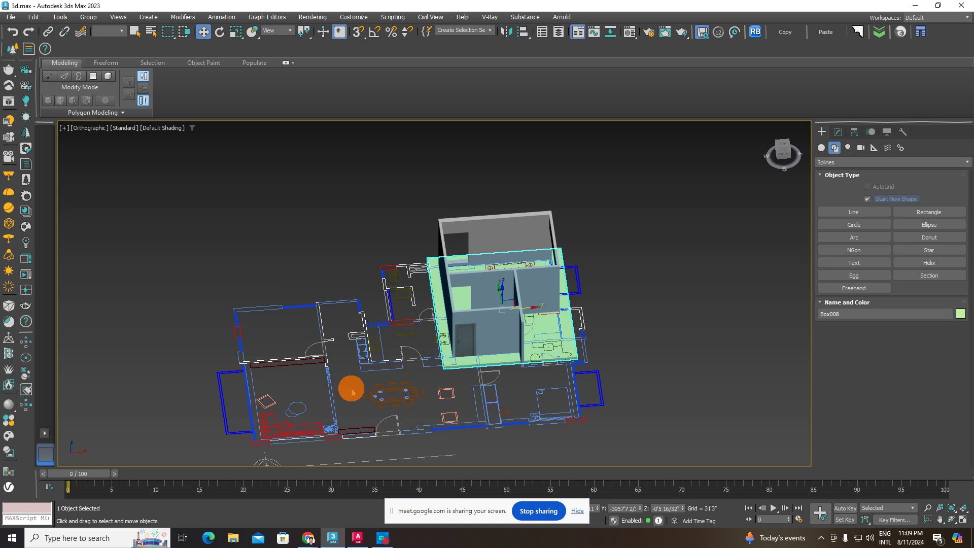
# Step: Draw a trial snapped line with a few points, then cancel it
pyautogui.click(854, 212)
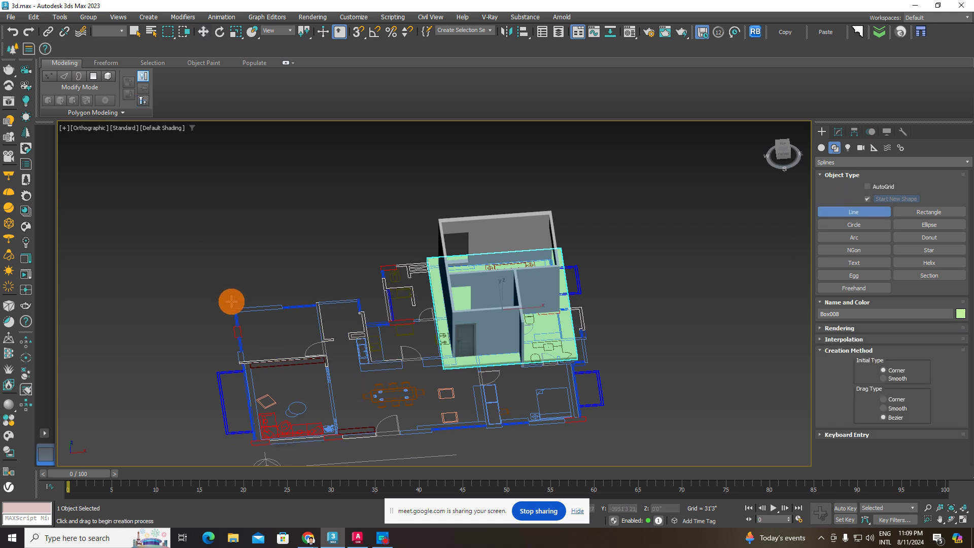
pyautogui.press('s')
pyautogui.click(233, 308)
pyautogui.click(251, 445)
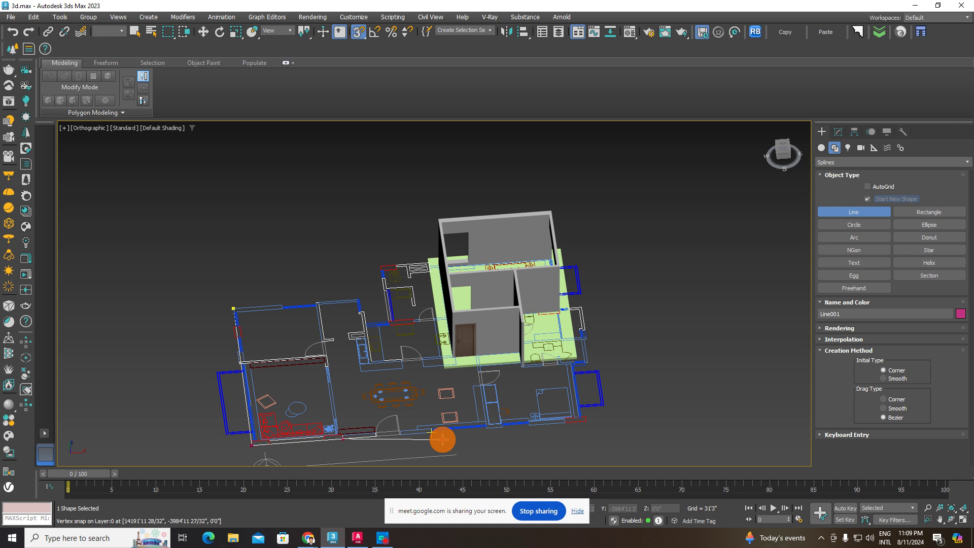
pyautogui.click(438, 432)
pyautogui.moveTo(374, 306); pyautogui.dragTo(415, 295)
pyautogui.rightClick(414, 294)
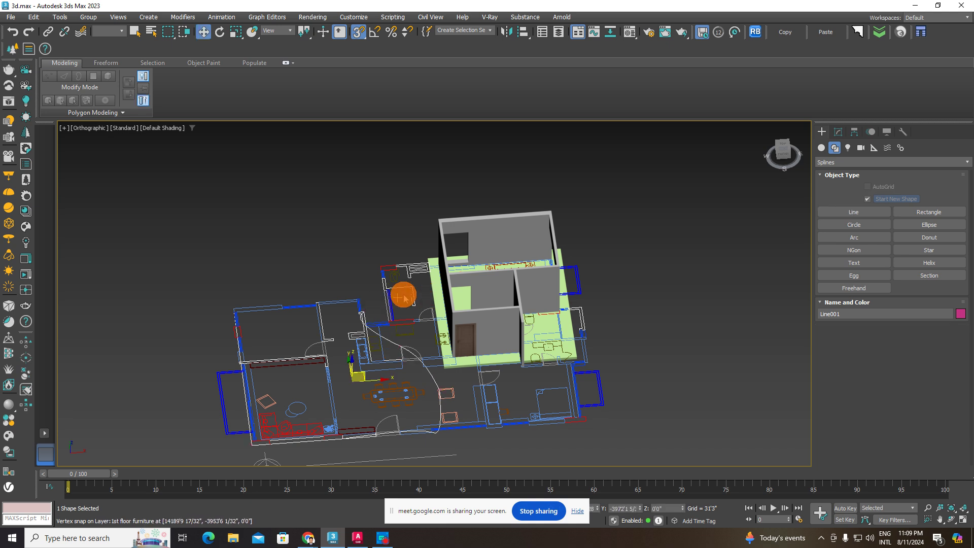
# Step: Select the Box008 floor slab, zoom to it, and open the Material Editor with M
pyautogui.press('w')
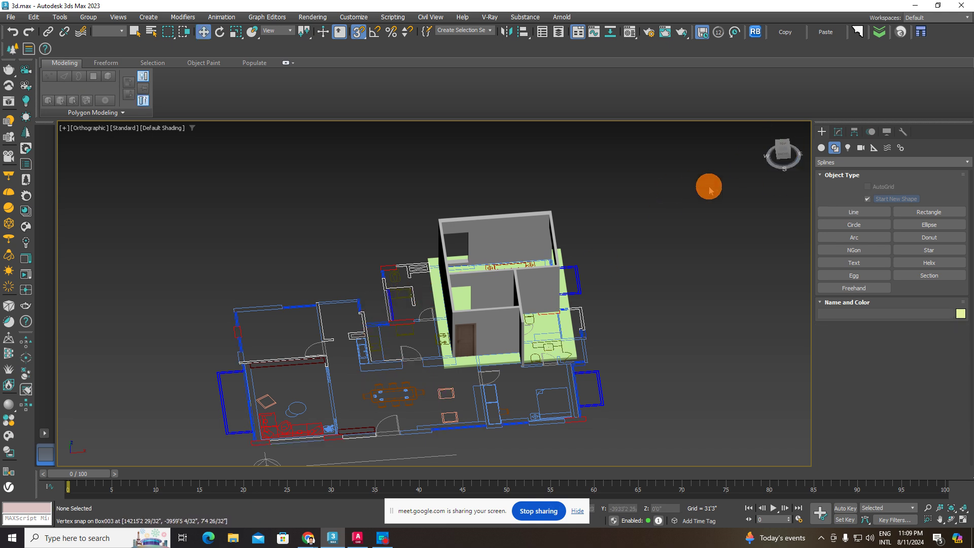
pyautogui.click(544, 327)
pyautogui.press('z')
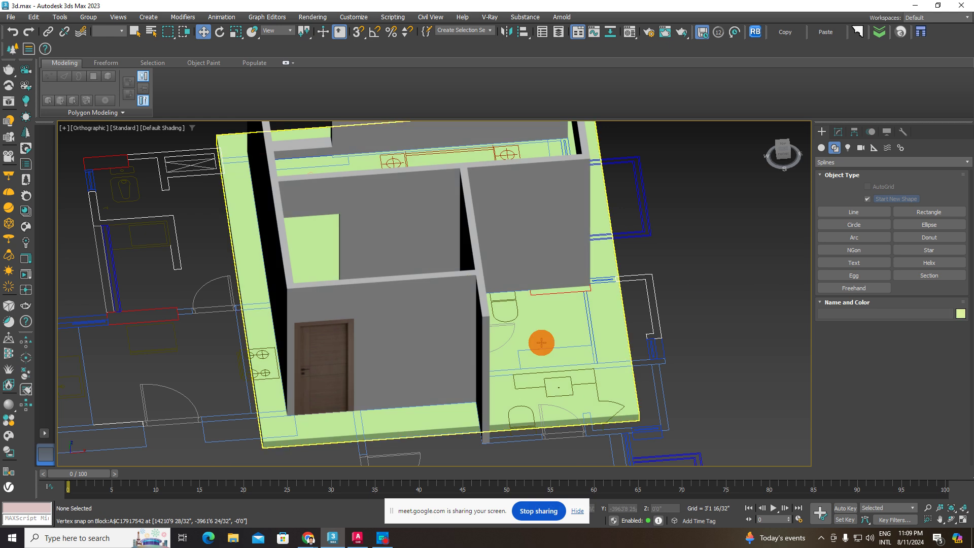
pyautogui.press('m')
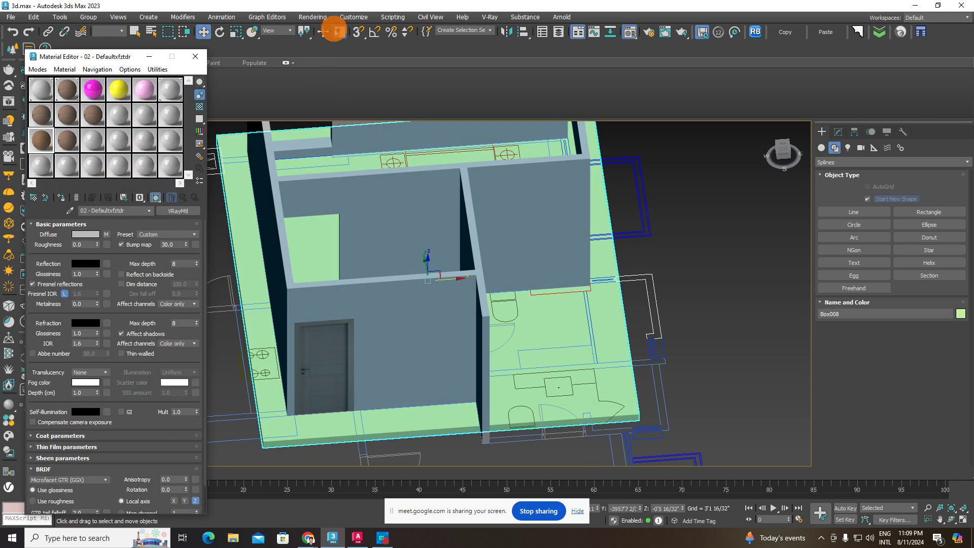
# Step: Open Render Setup from the Rendering menu
pyautogui.click(313, 17)
pyautogui.click(330, 70)
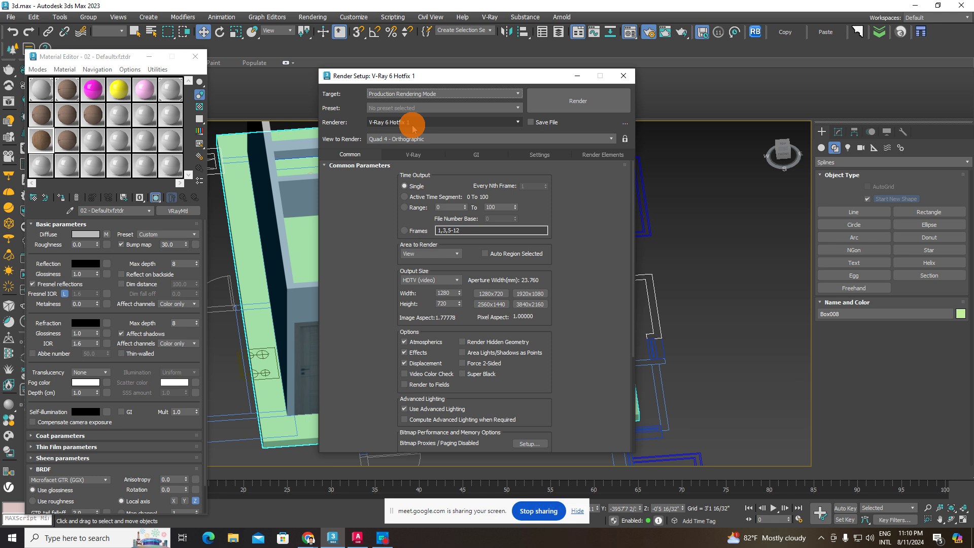
# Step: Keep V-Ray 6 Hotfix 1 in the Renderer list and minimize Render Setup
pyautogui.click(405, 125)
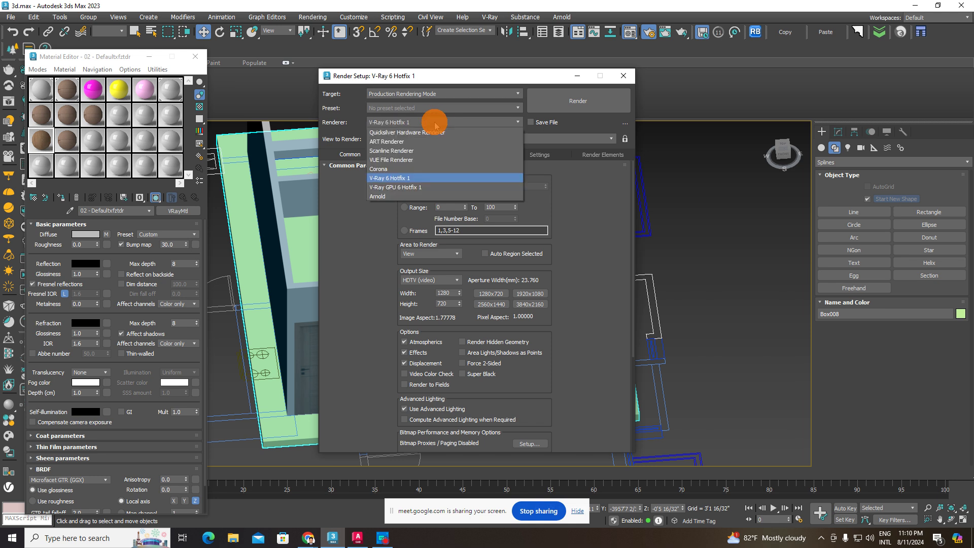
pyautogui.click(405, 124)
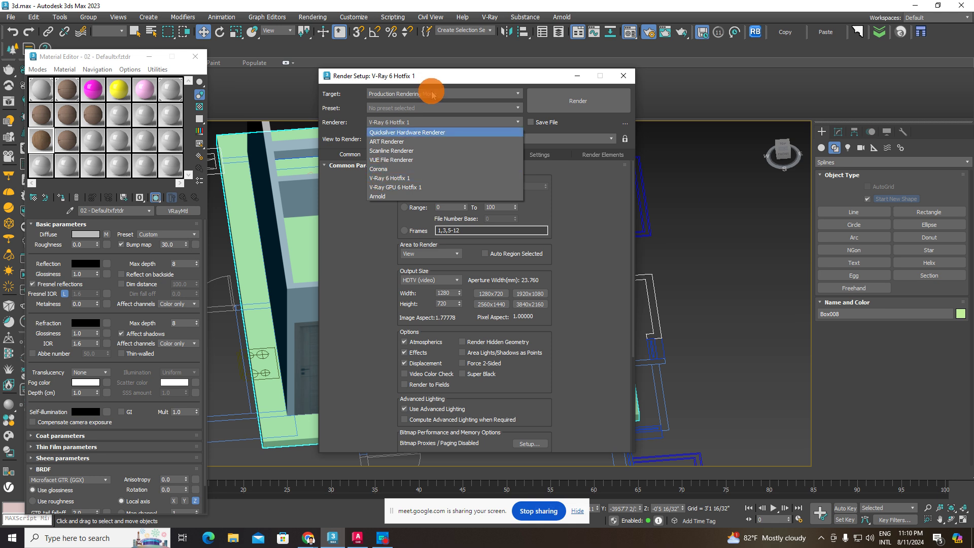
pyautogui.click(400, 178)
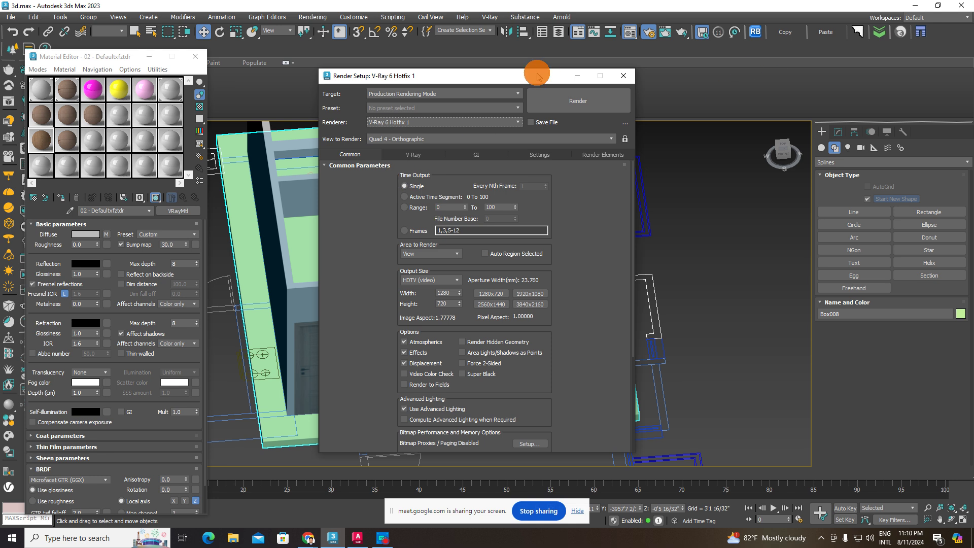
pyautogui.click(578, 77)
pyautogui.click(792, 232)
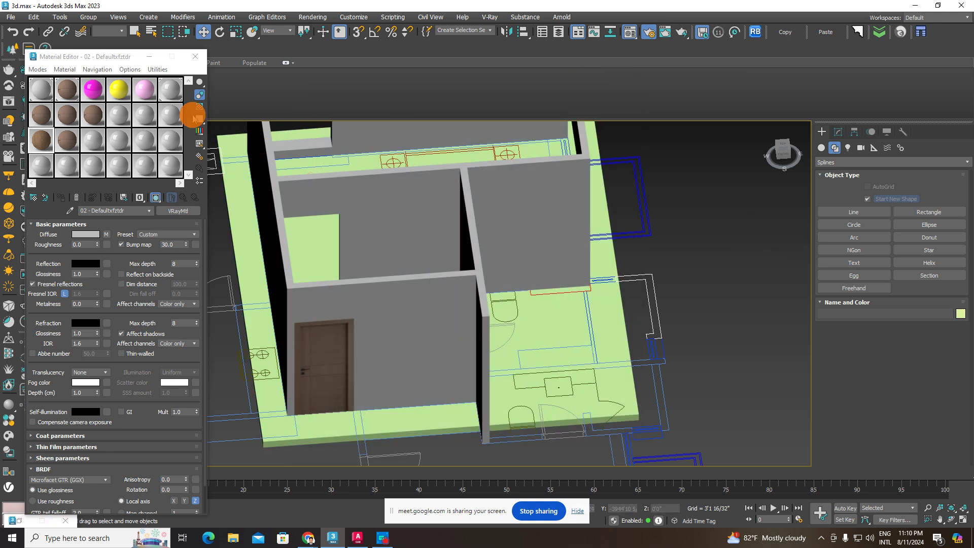
# Step: Convert material slot 06 - Default from Physical Material to VRayMtl
pyautogui.click(172, 91)
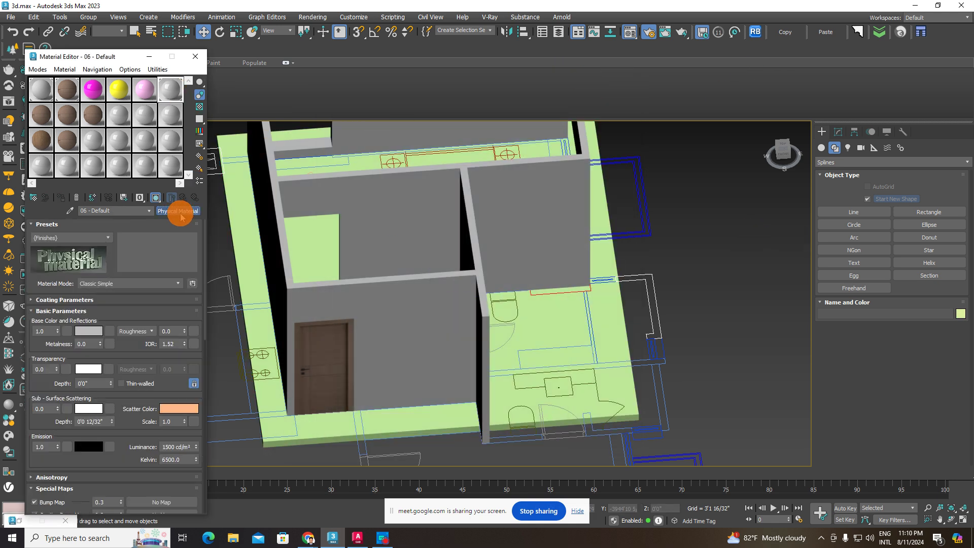
pyautogui.scroll(-3, 305, 323)
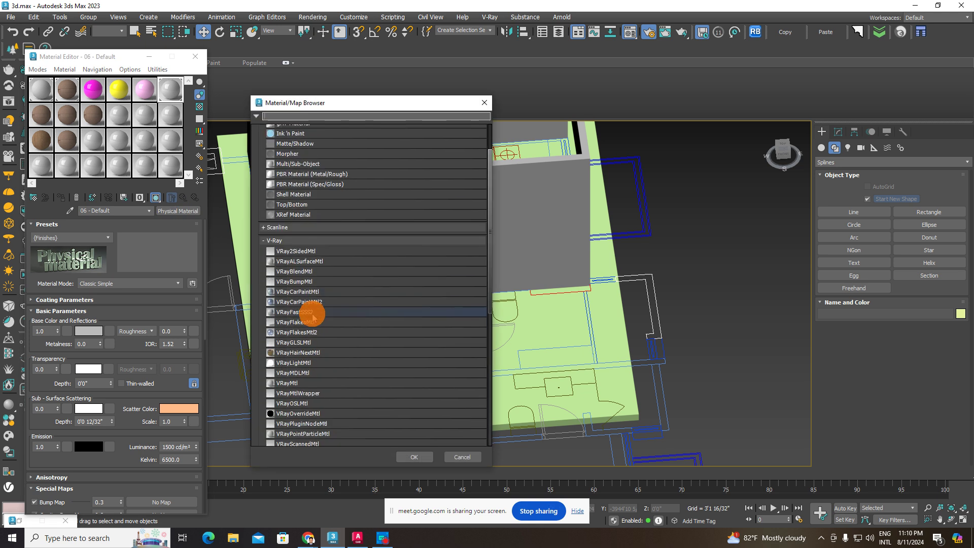
pyautogui.scroll(-3, 317, 350)
pyautogui.doubleClick(292, 372)
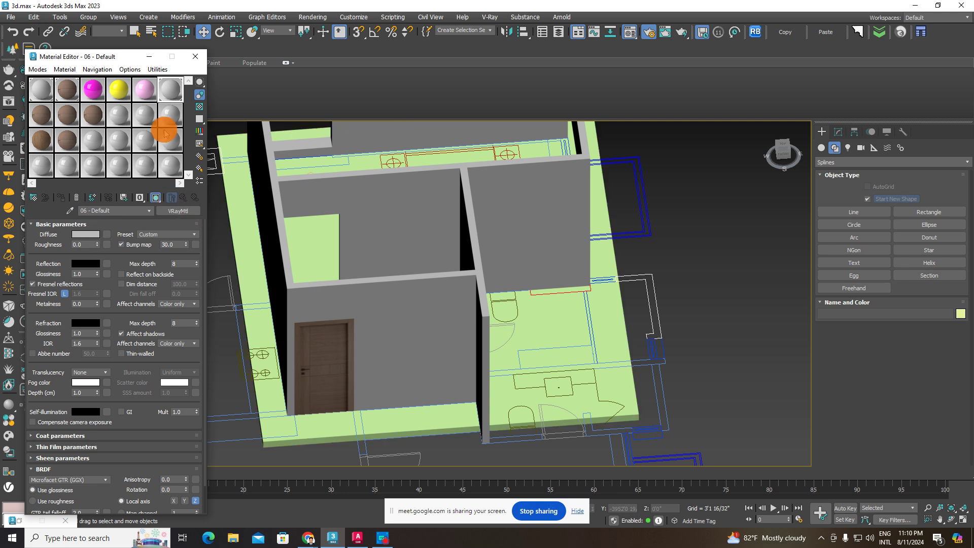
# Step: Assign a Bitmap map to the VRayMtl's Diffuse colour
pyautogui.click(107, 235)
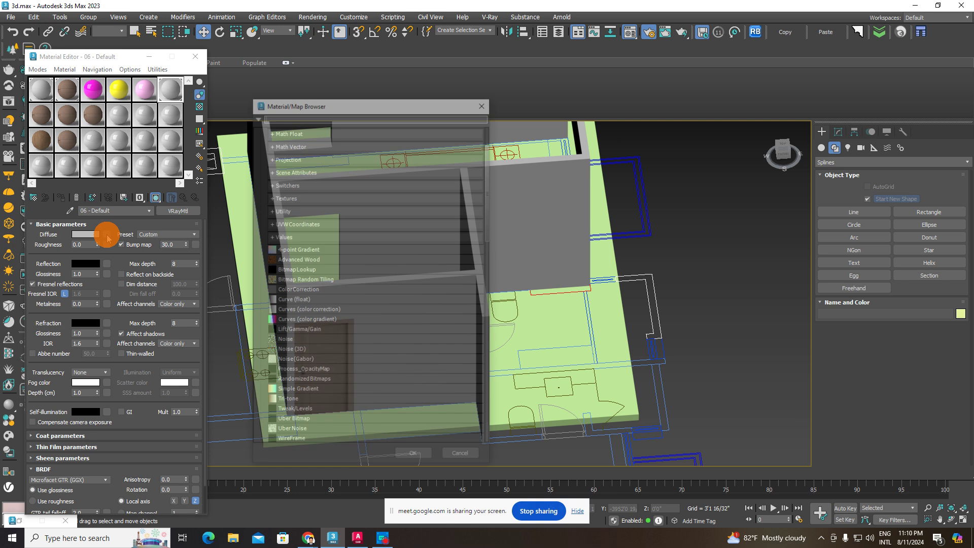
pyautogui.scroll(-3, 322, 311)
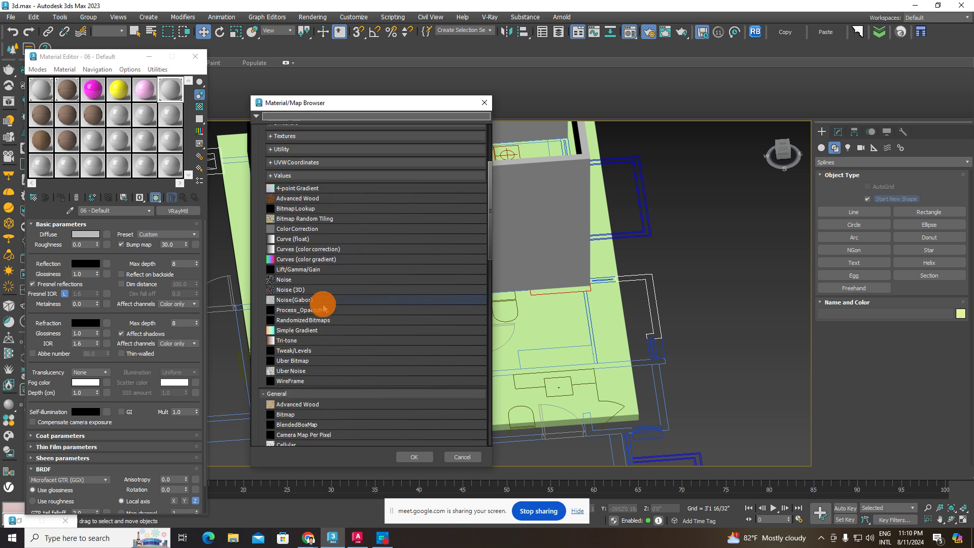
pyautogui.doubleClick(295, 405)
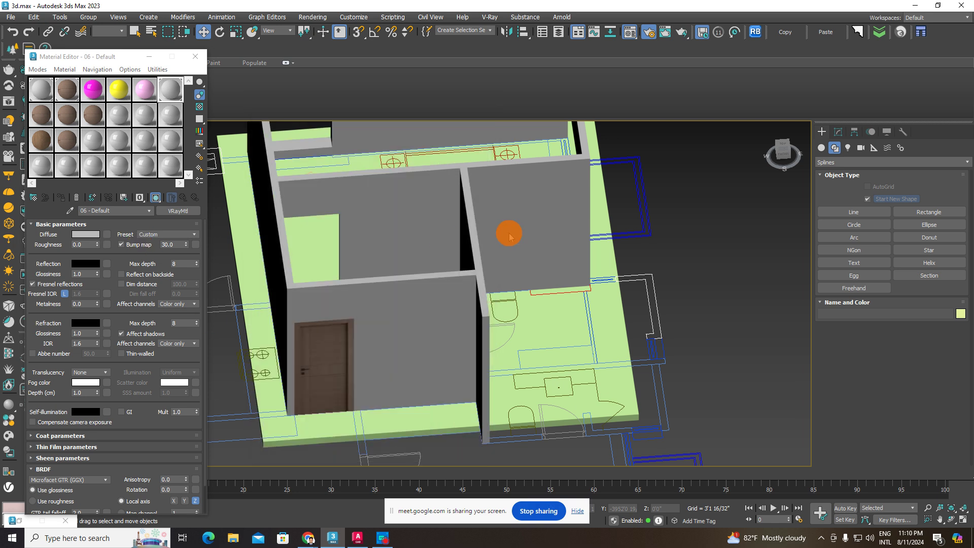
# Step: Scroll through the Select Bitmap Image File thumbnails without choosing one, then switch to Chrome
pyautogui.scroll(-2, 348, 135)
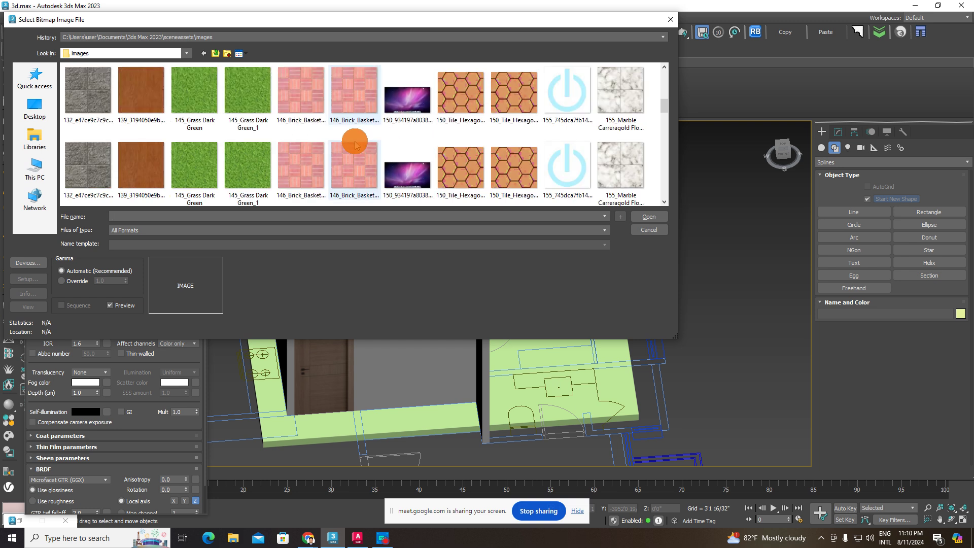
pyautogui.scroll(-1, 353, 147)
pyautogui.scroll(-2, 326, 167)
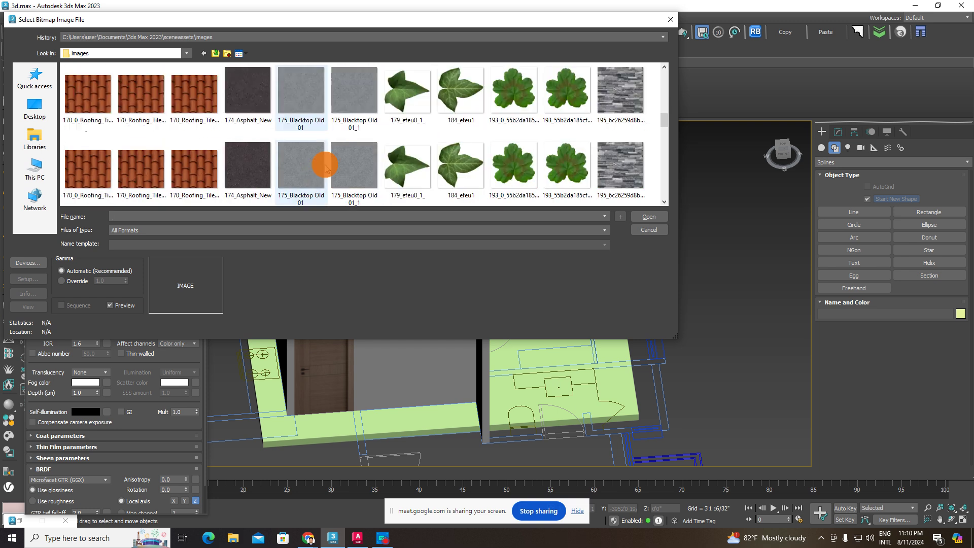
pyautogui.scroll(-2, 326, 166)
pyautogui.scroll(-2, 327, 163)
pyautogui.scroll(-2, 326, 163)
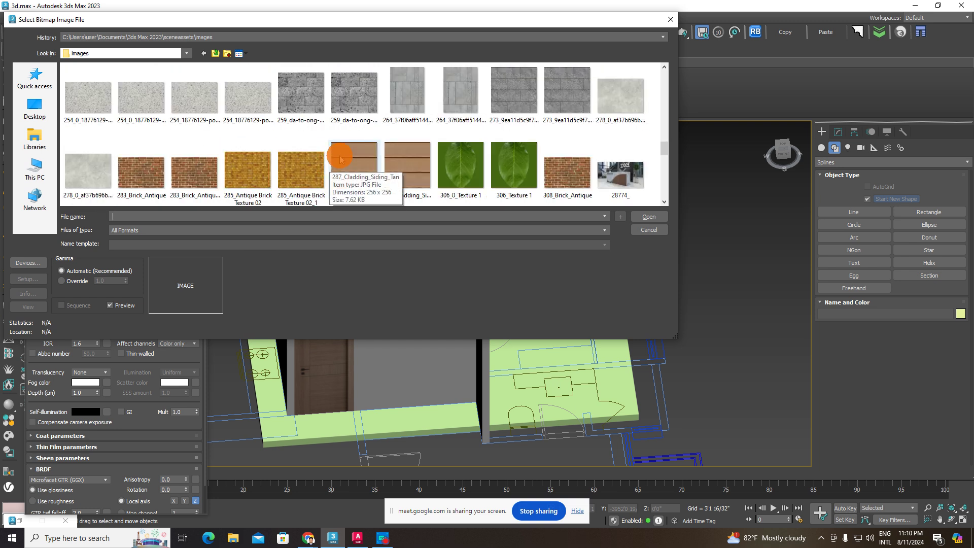
pyautogui.scroll(-1, 340, 158)
pyautogui.scroll(-1, 342, 156)
pyautogui.scroll(-1, 347, 153)
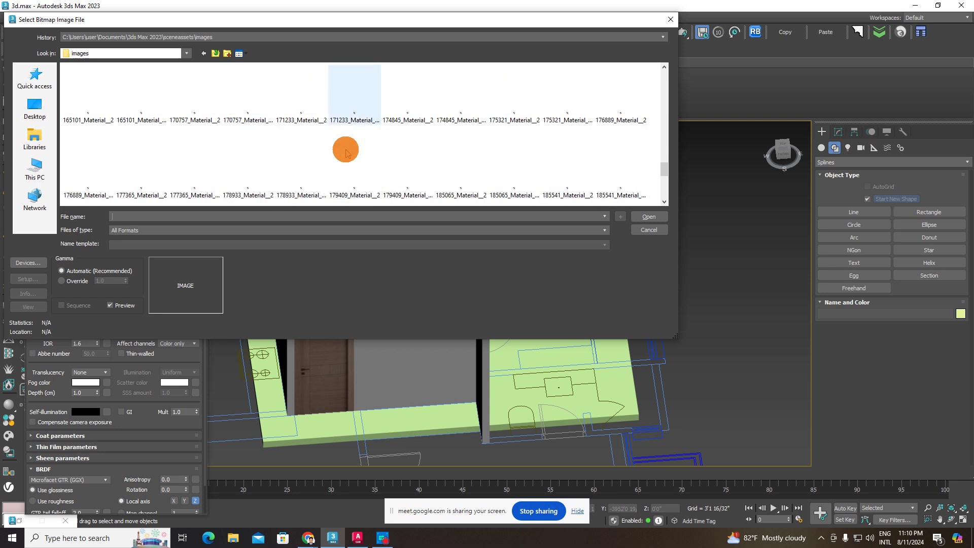
pyautogui.scroll(2, 351, 150)
pyautogui.scroll(3, 436, 148)
pyautogui.scroll(3, 444, 147)
pyautogui.scroll(3, 446, 150)
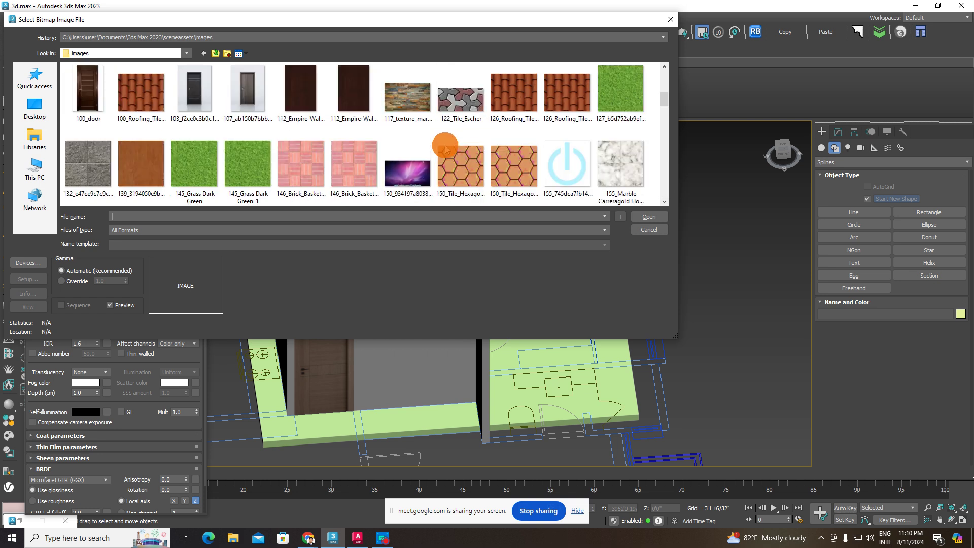
pyautogui.scroll(3, 445, 150)
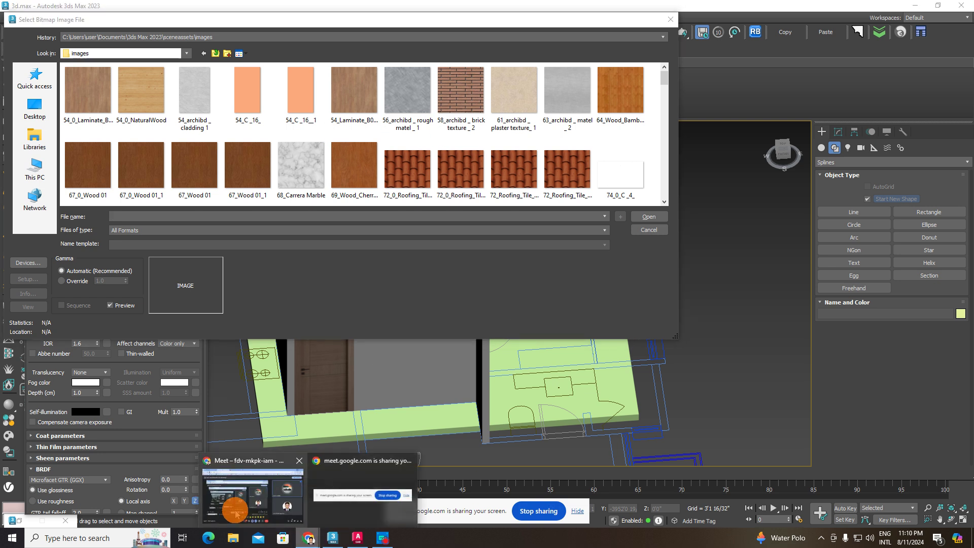
pyautogui.click(237, 496)
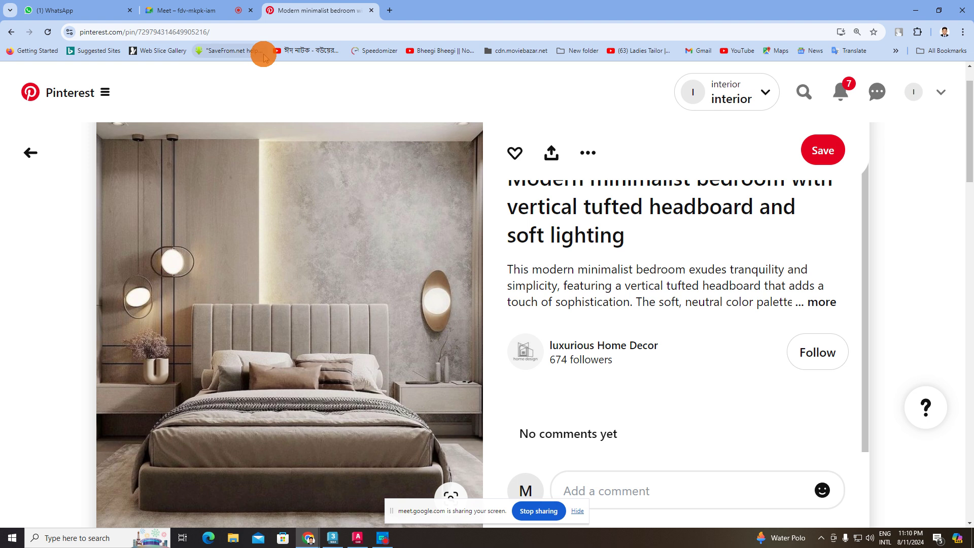
# Step: Open Pinterest in a new tab and replace the Carpet search with a floor tile texture search
pyautogui.click(390, 10)
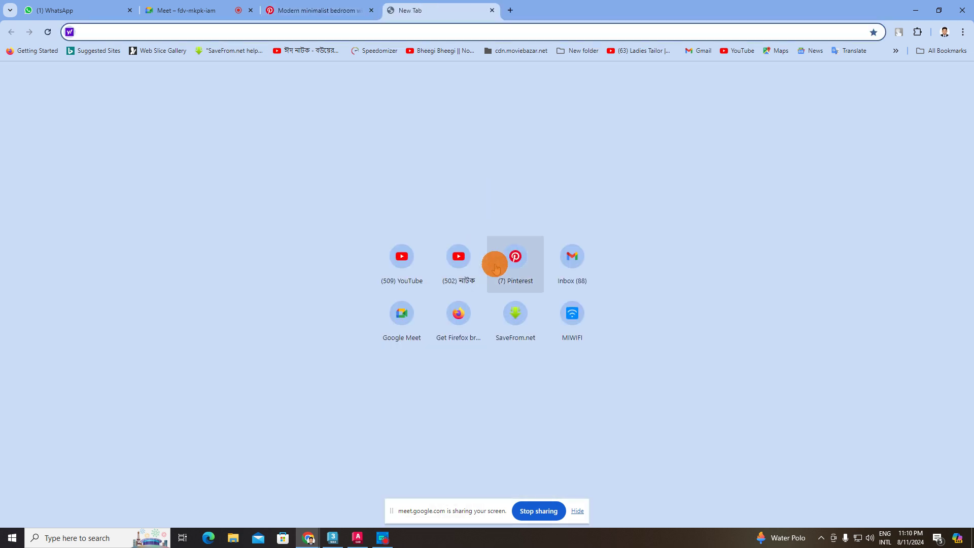
pyautogui.click(497, 265)
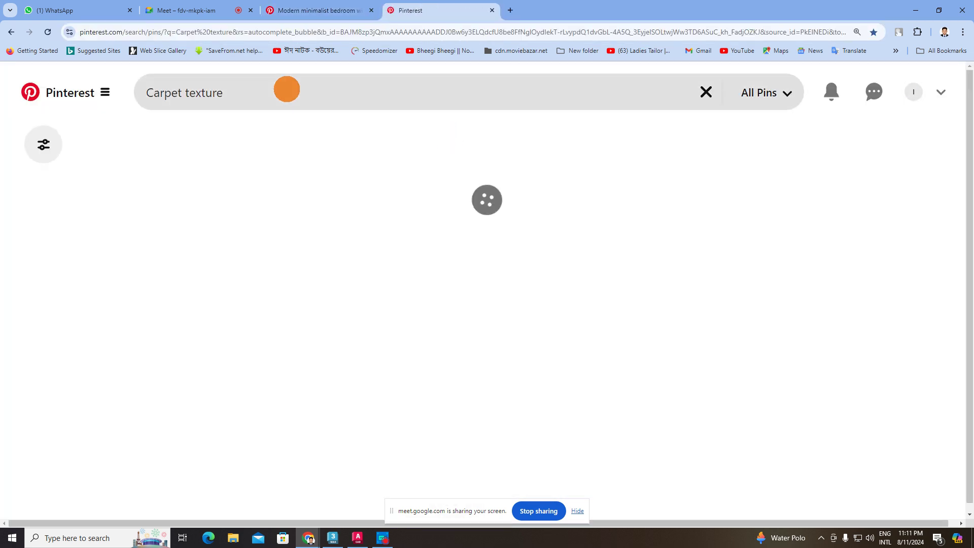
pyautogui.click(325, 91)
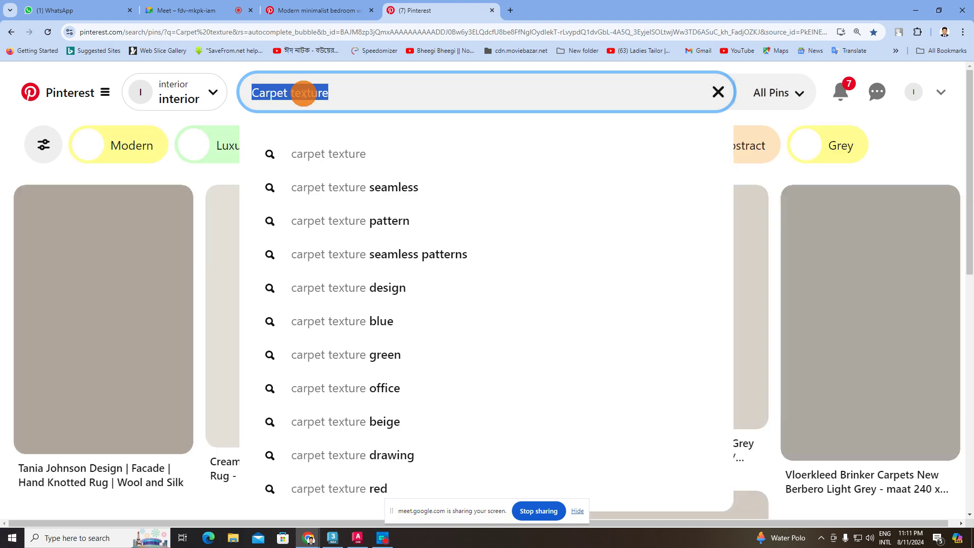
pyautogui.press('BackSpace')
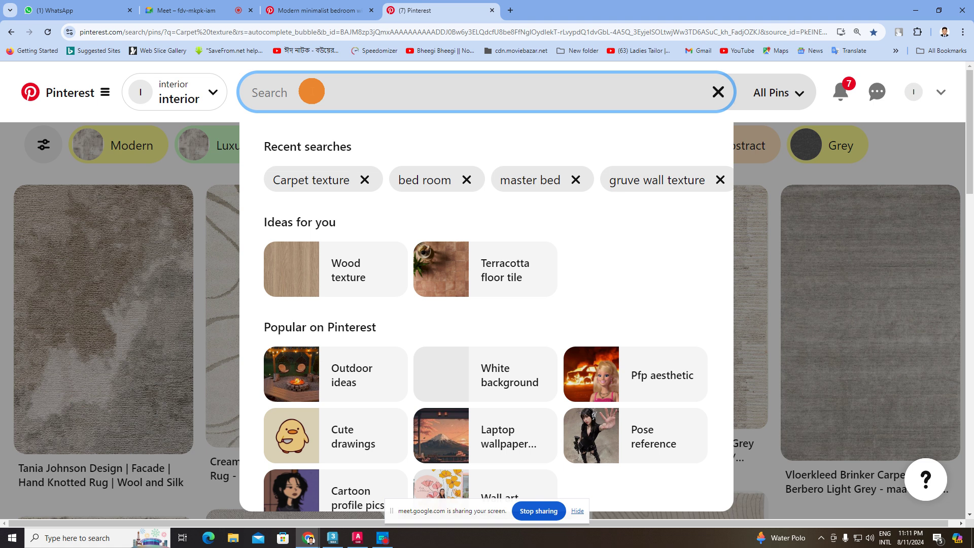
pyautogui.write('fl')
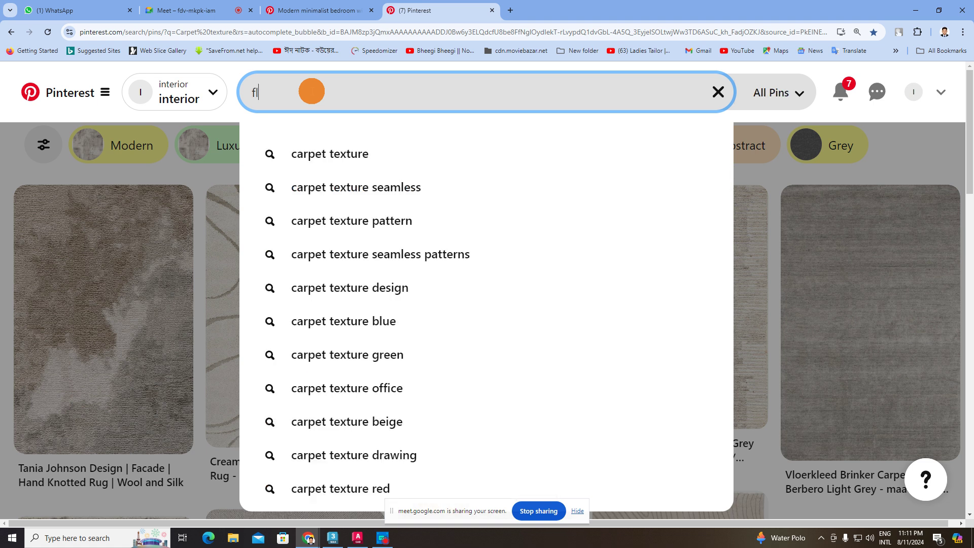
pyautogui.write('or')
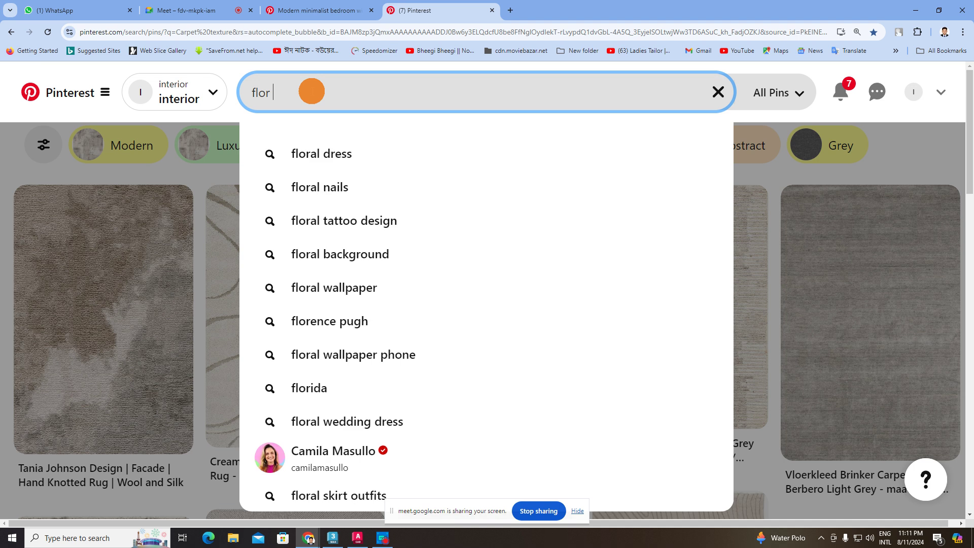
pyautogui.write('les')
pyautogui.press('BackSpace')
pyautogui.press('BackSpace')
pyautogui.press('BackSpace')
pyautogui.write('es te')
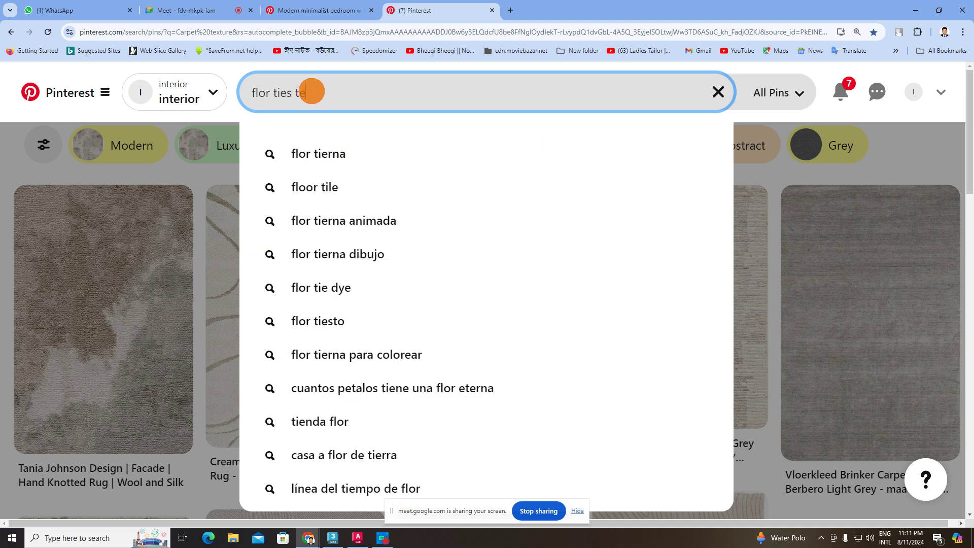
pyautogui.write('xture')
pyautogui.press('Return')
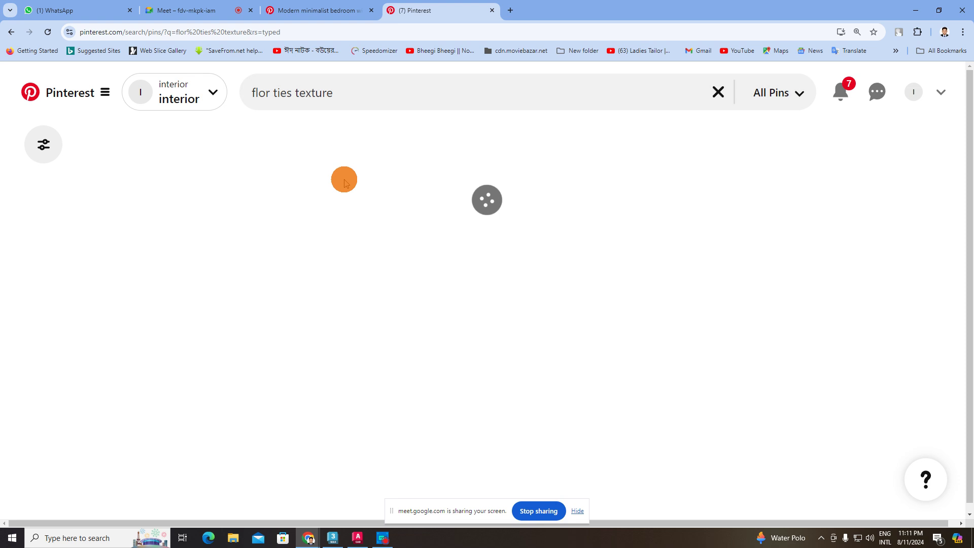
# Step: Open the white Calacatta marble pin from the results, then restore down the browser
pyautogui.scroll(-1, 456, 245)
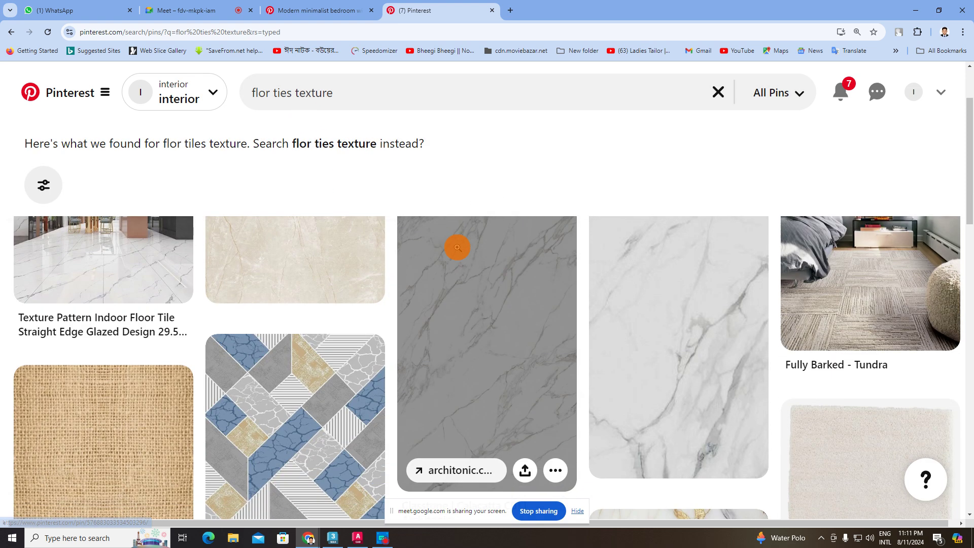
pyautogui.scroll(-3, 503, 270)
pyautogui.scroll(4, 503, 270)
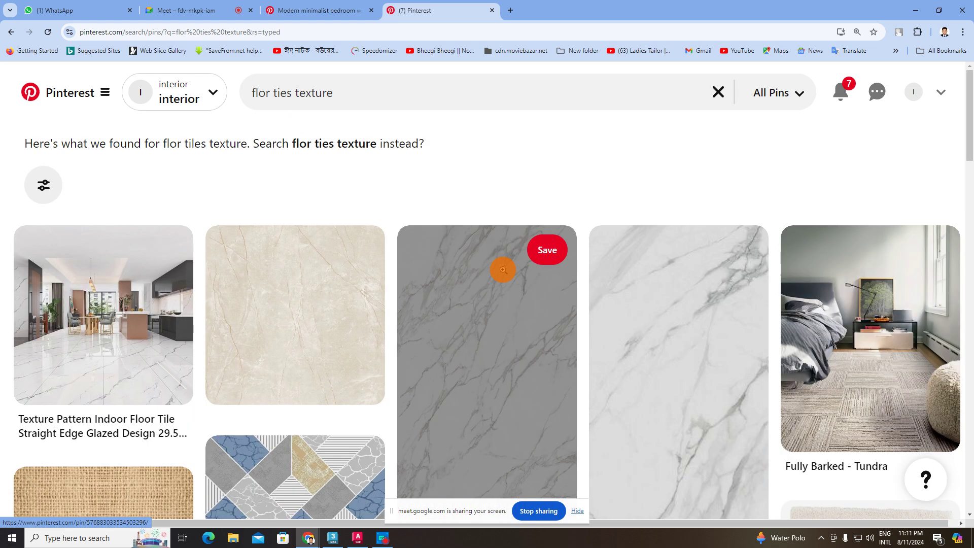
pyautogui.click(528, 389)
pyautogui.scroll(-3, 323, 274)
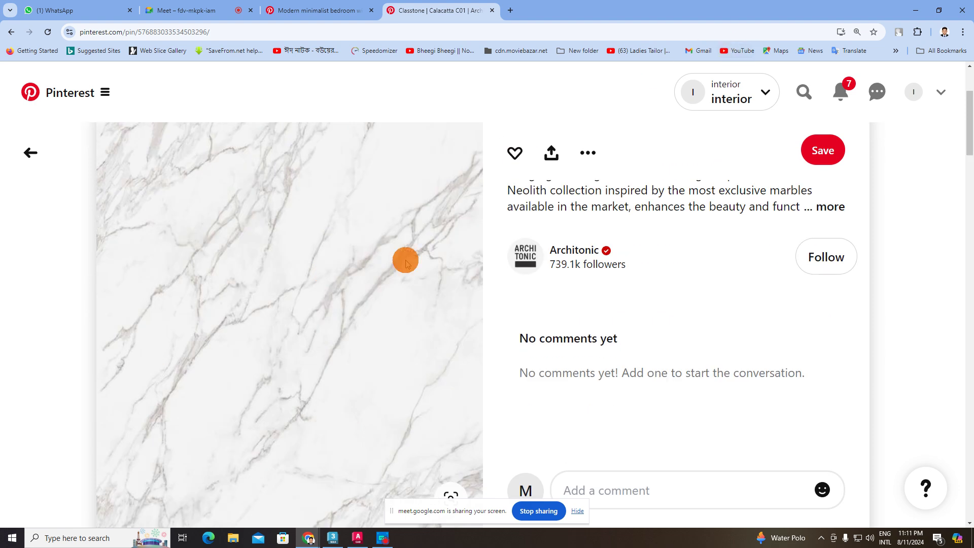
pyautogui.scroll(3, 350, 245)
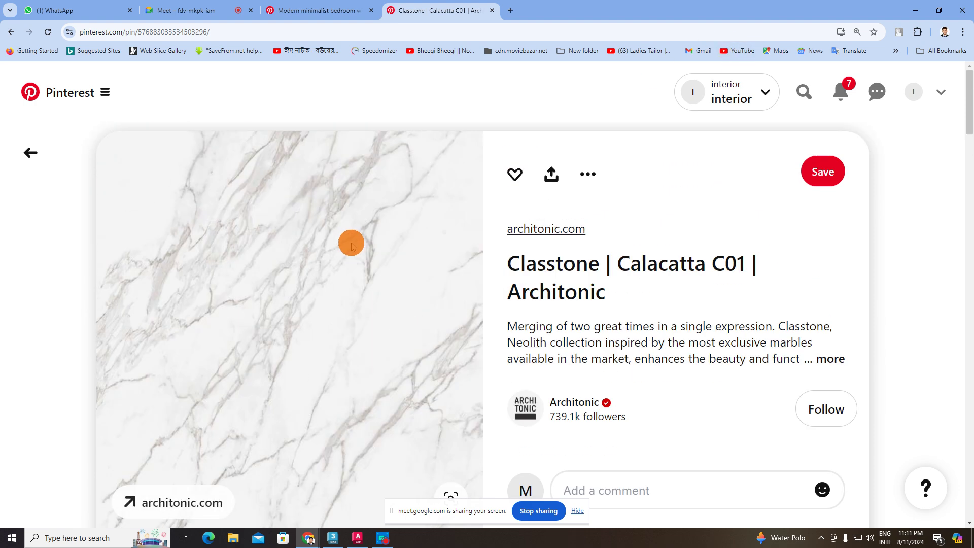
pyautogui.doubleClick(851, 7)
# Step: Set Bitmap as the diffuse map and browse the image file picker to This PC
pyautogui.click(671, 19)
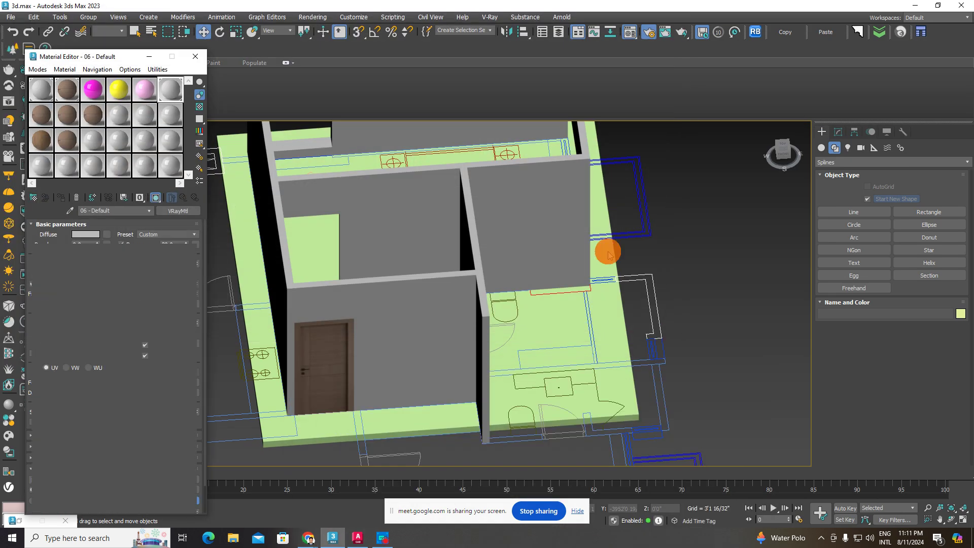
pyautogui.scroll(3, 551, 315)
pyautogui.scroll(2, 550, 316)
pyautogui.scroll(-6, 534, 314)
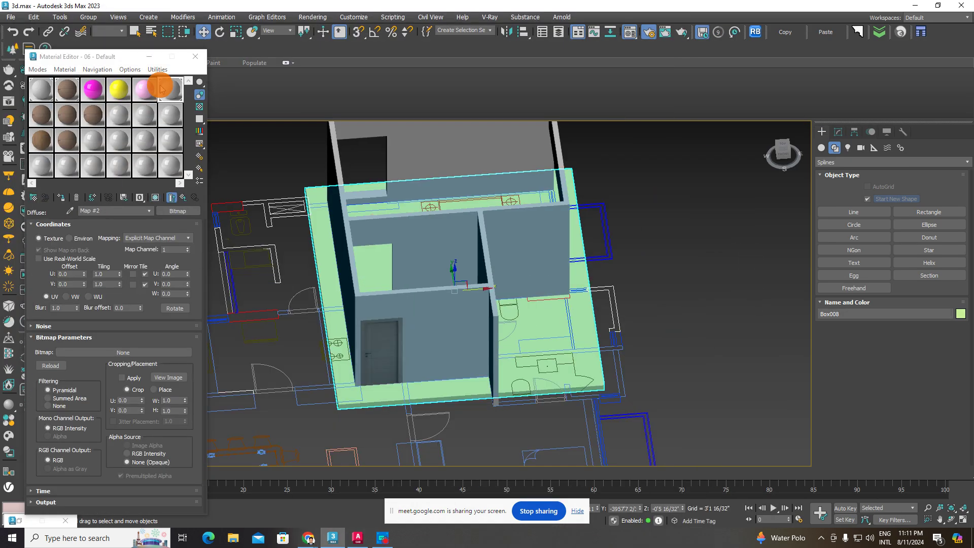
pyautogui.click(177, 211)
pyautogui.click(287, 414)
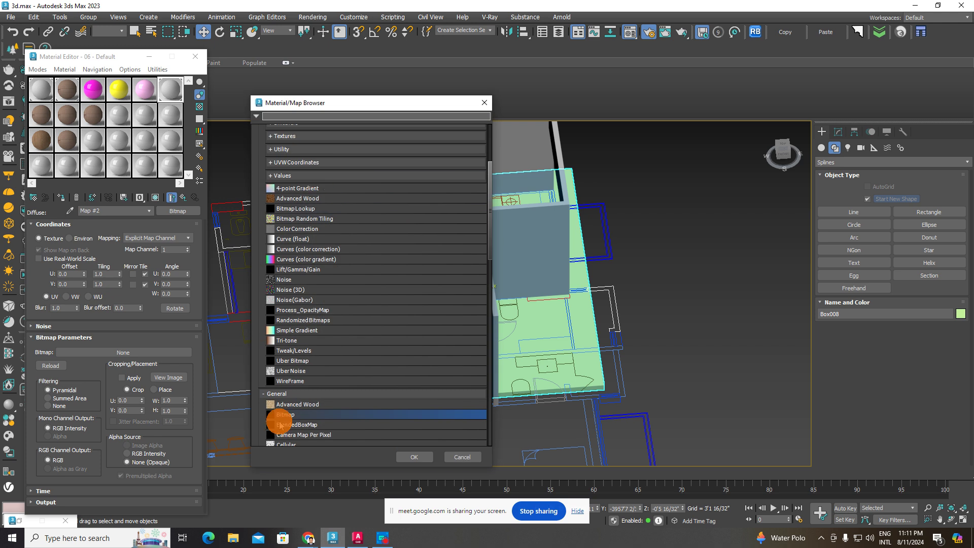
pyautogui.click(286, 414)
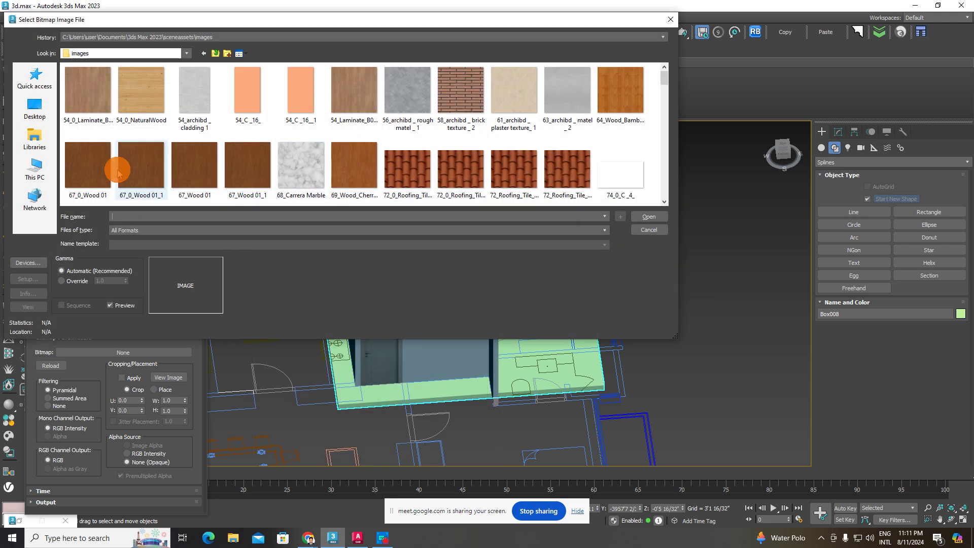
pyautogui.click(31, 175)
pyautogui.moveTo(309, 538)
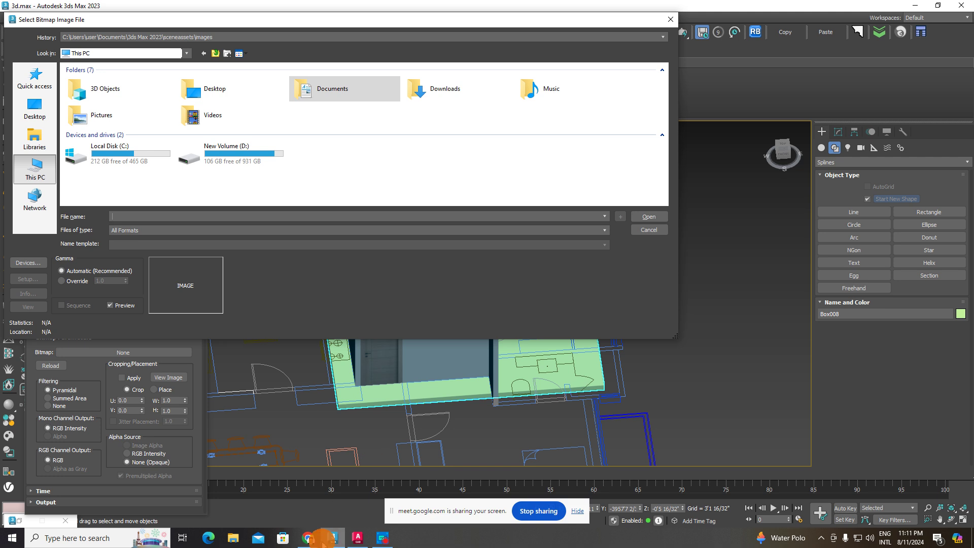
pyautogui.click(234, 495)
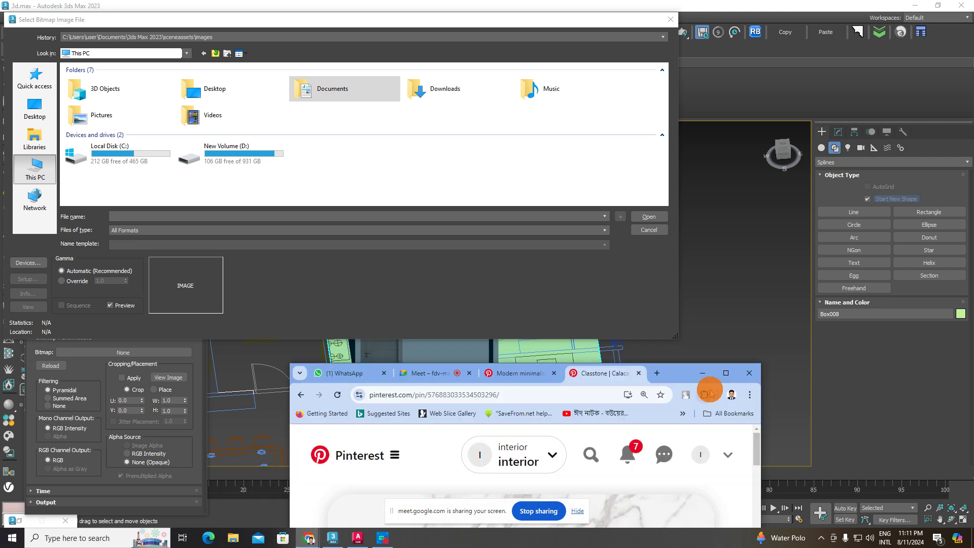
# Step: Save the Calacatta marble image from Pinterest into the Downloads folder
pyautogui.doubleClick(725, 376)
pyautogui.rightClick(320, 249)
pyautogui.click(370, 272)
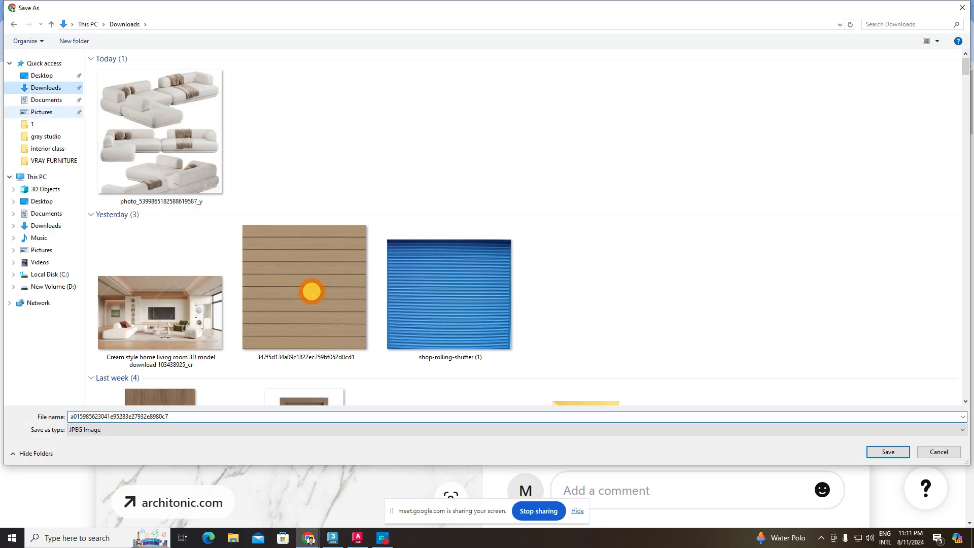
pyautogui.click(871, 450)
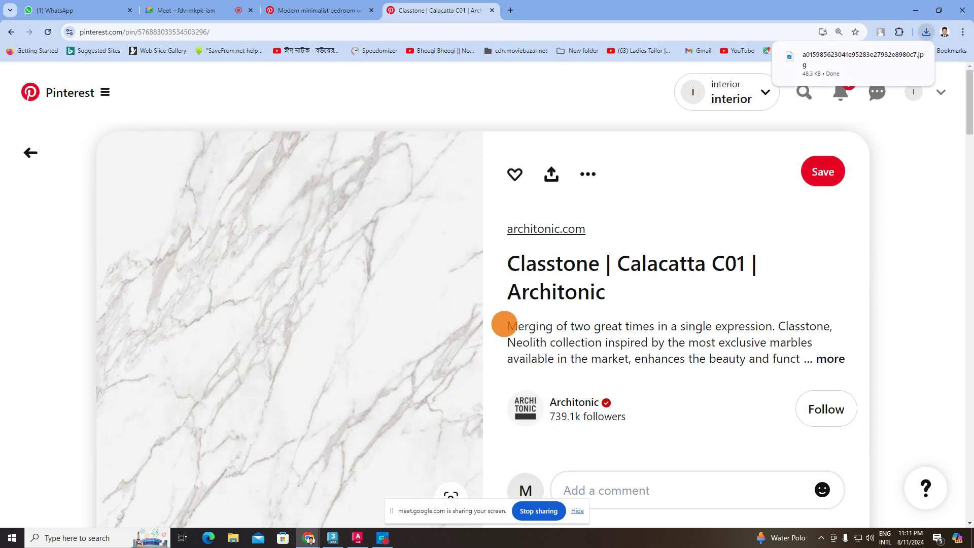
# Step: Load the downloaded marble jpg from Downloads as the 3ds Max bitmap
pyautogui.click(343, 533)
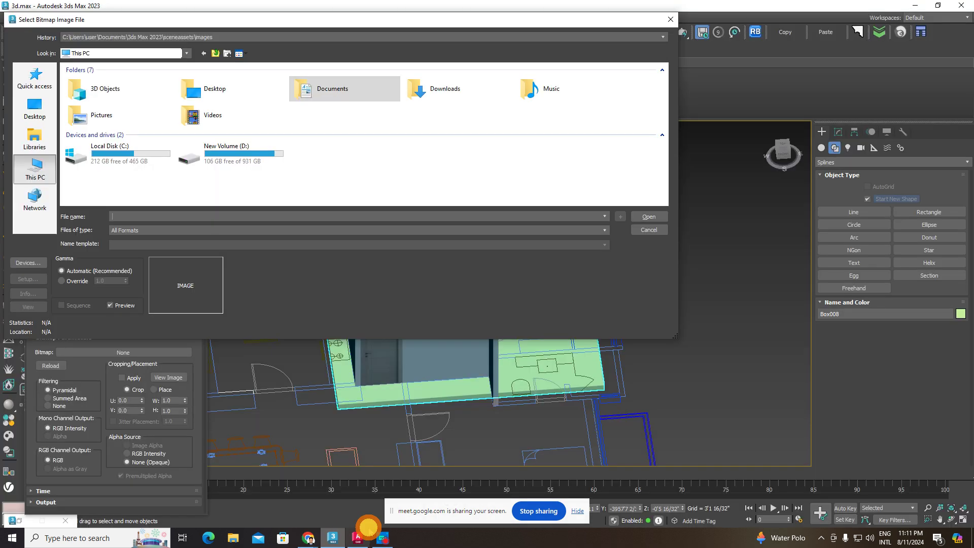
pyautogui.doubleClick(477, 87)
pyautogui.doubleClick(113, 148)
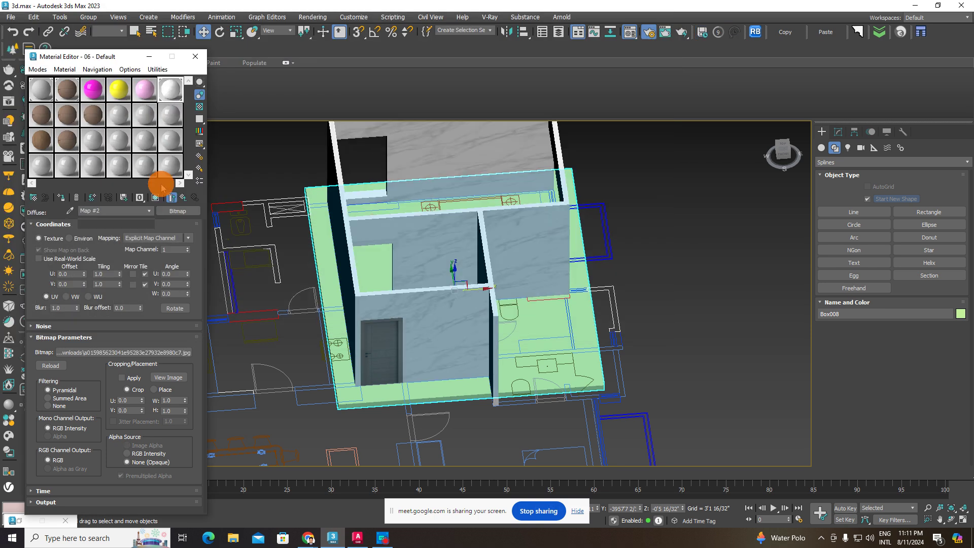
# Step: Select the wall Box004 and return to the parent material's parameters
pyautogui.keyDown('alt'); pyautogui.moveTo(407, 270); pyautogui.dragTo(468, 307, button='middle'); pyautogui.keyUp('alt')
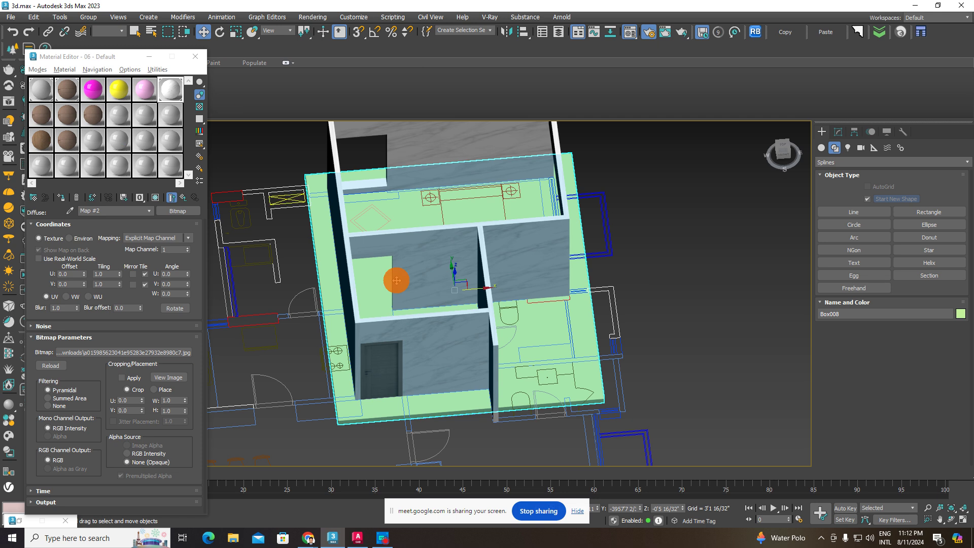
pyautogui.click(451, 248)
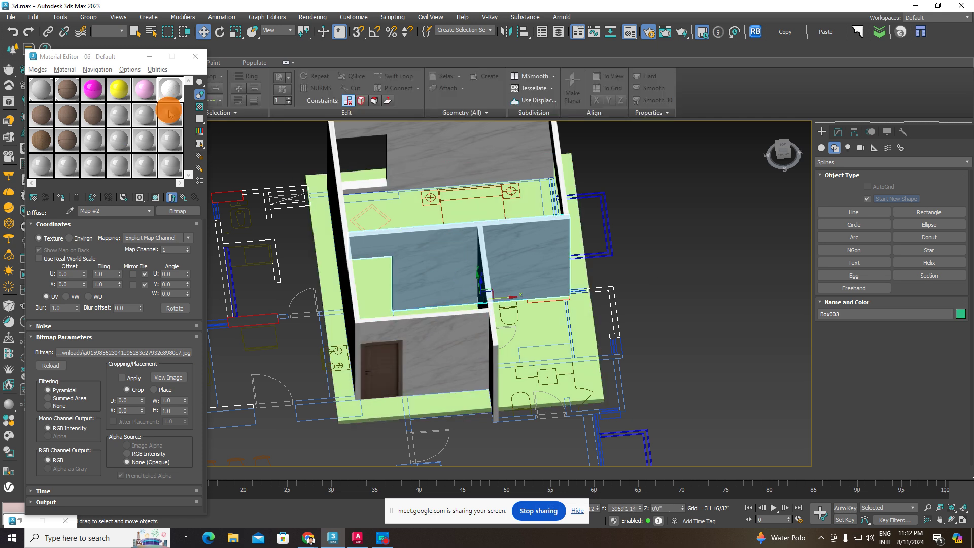
pyautogui.click(182, 196)
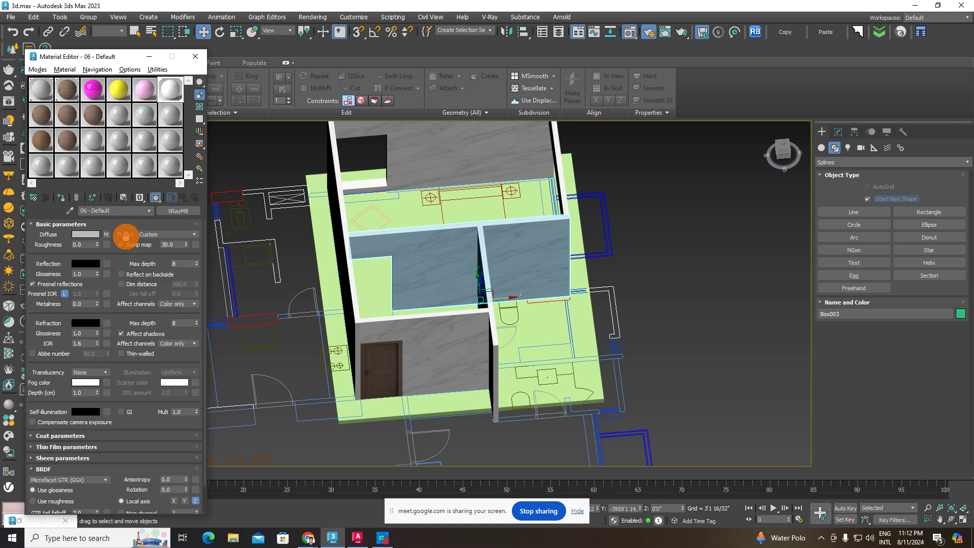
pyautogui.scroll(5, 433, 395)
pyautogui.keyDown('alt'); pyautogui.moveTo(424, 397); pyautogui.dragTo(474, 301, button='middle'); pyautogui.keyUp('alt')
pyautogui.click(452, 363)
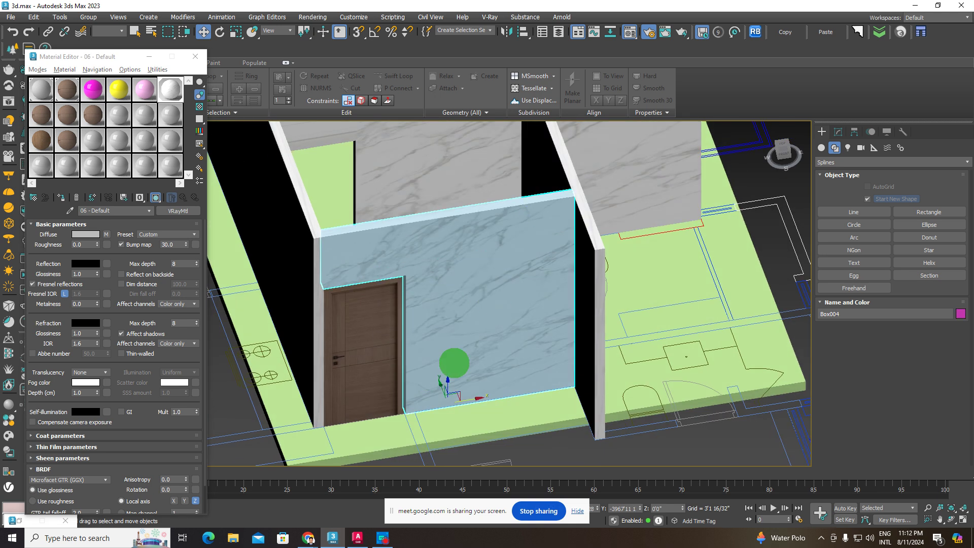
pyautogui.scroll(2, 429, 313)
pyautogui.scroll(2, 429, 314)
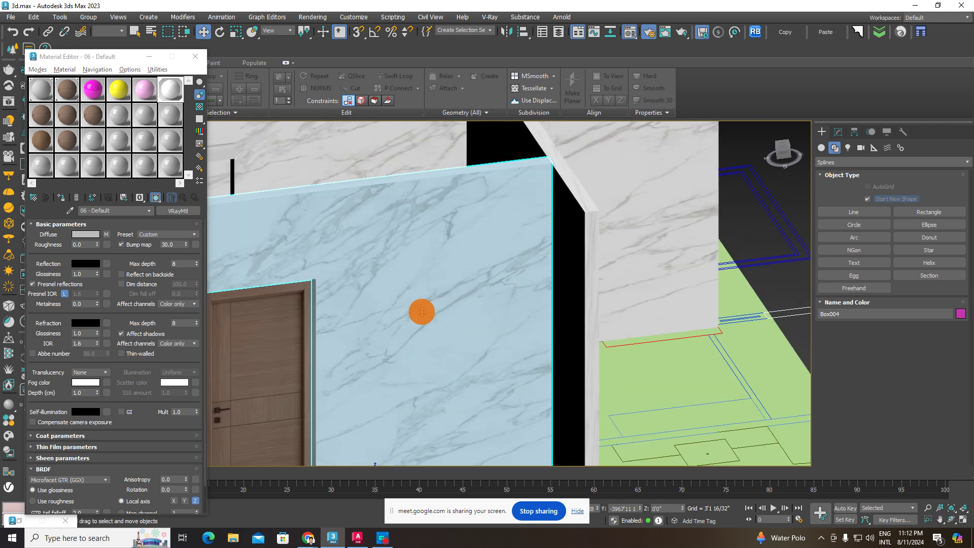
# Step: Turn off Show Shaded Material in Viewport for the marble diffuse map
pyautogui.rightClick(107, 236)
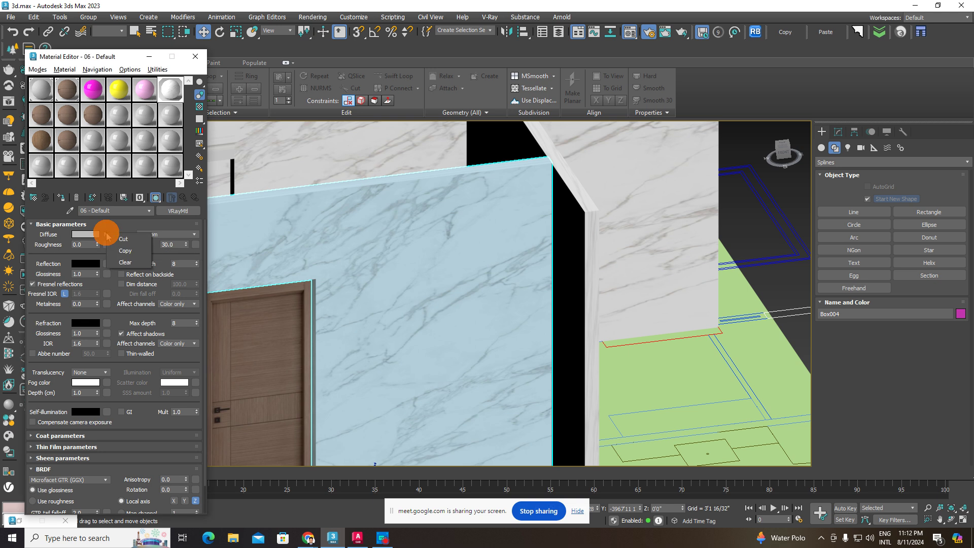
pyautogui.click(144, 224)
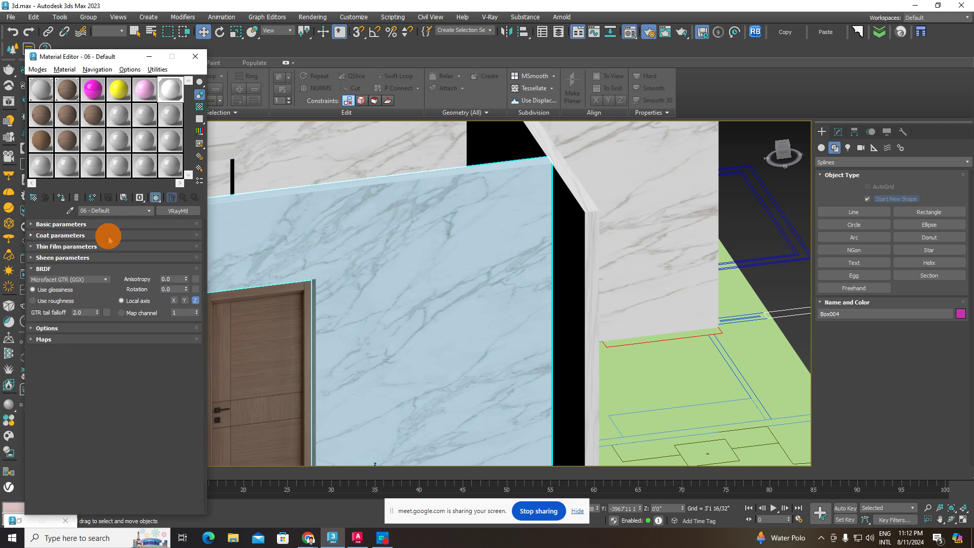
pyautogui.click(157, 199)
pyautogui.click(183, 198)
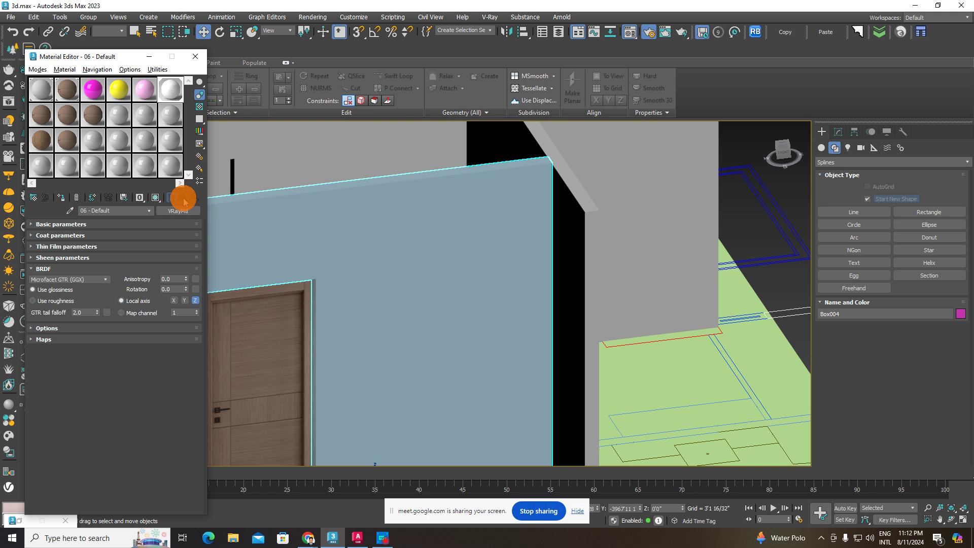
pyautogui.scroll(-5, 339, 287)
# Step: Review the wall material's basic settings and select a wall, with shaded display on
pyautogui.click(569, 243)
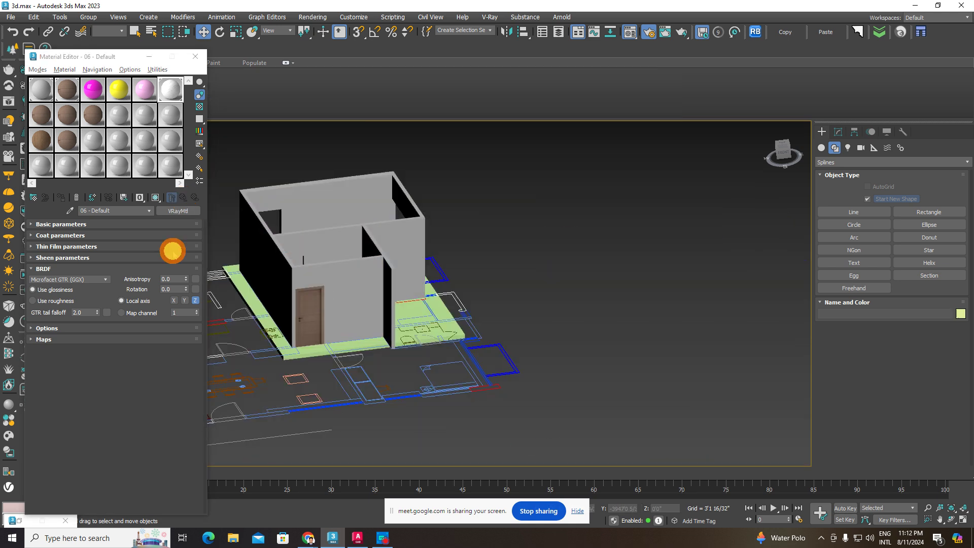
pyautogui.click(174, 212)
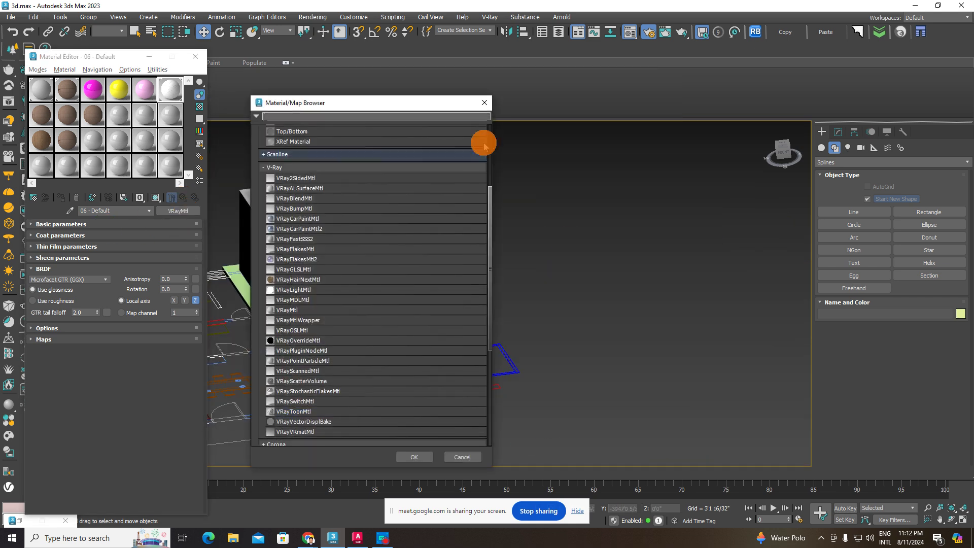
pyautogui.click(482, 101)
pyautogui.click(67, 224)
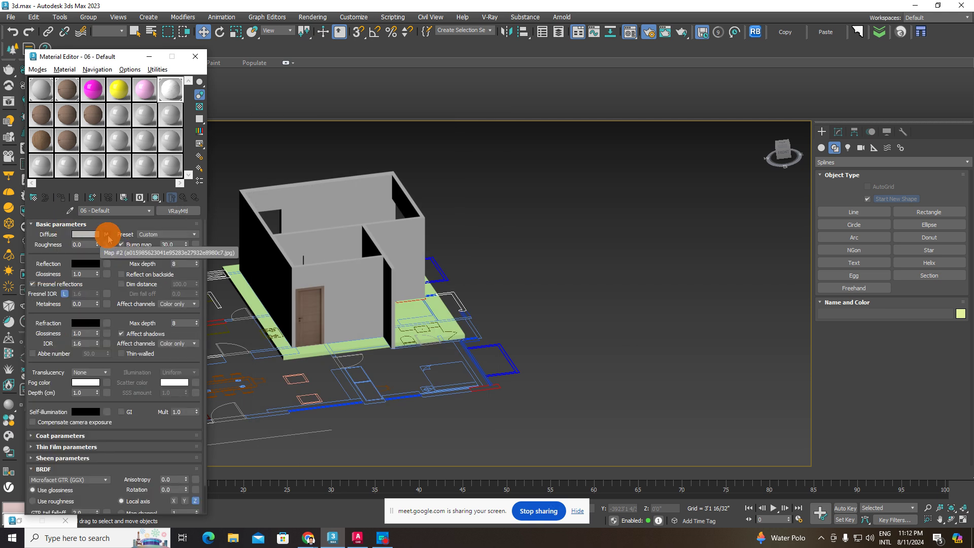
pyautogui.click(155, 198)
pyautogui.scroll(3, 348, 279)
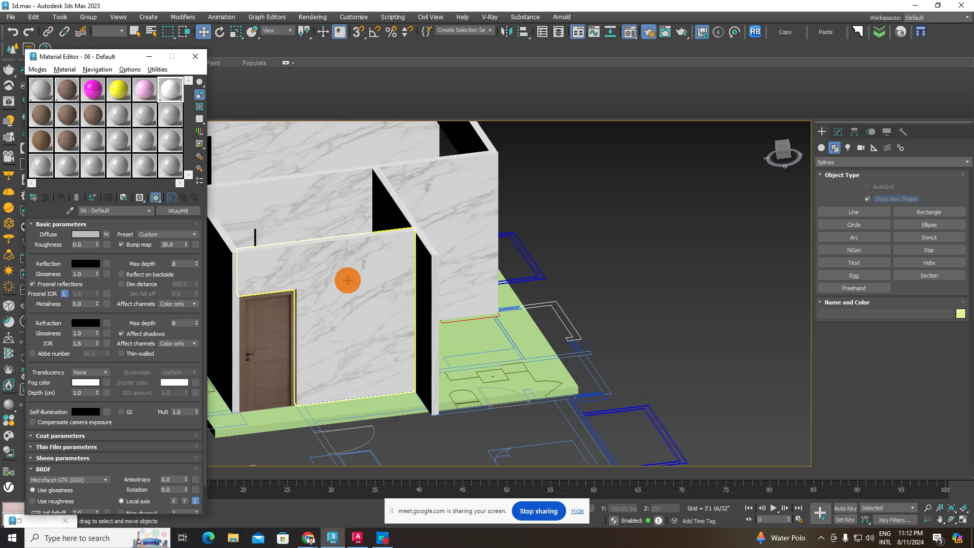
pyautogui.scroll(2, 411, 215)
pyautogui.click(411, 214)
pyautogui.moveTo(411, 228)
pyautogui.keyDown('alt'); pyautogui.mouseDown(button='middle')
pyautogui.moveTo(526, 243)
pyautogui.moveTo(535, 307)
pyautogui.moveTo(426, 261)
pyautogui.moveTo(364, 245)
pyautogui.moveTo(355, 255)
pyautogui.mouseUp(button='middle'); pyautogui.keyUp('alt')
pyautogui.scroll(1, 363, 245)
pyautogui.scroll(1, 350, 245)
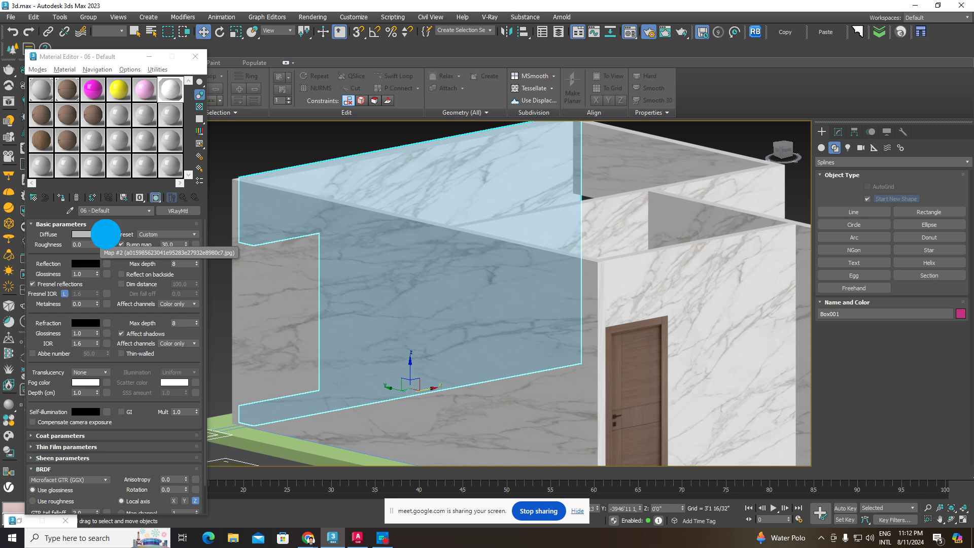
# Step: Clear the marble map from the Diffuse slot and refresh the shaded viewport display
pyautogui.rightClick(106, 234)
pyautogui.click(119, 242)
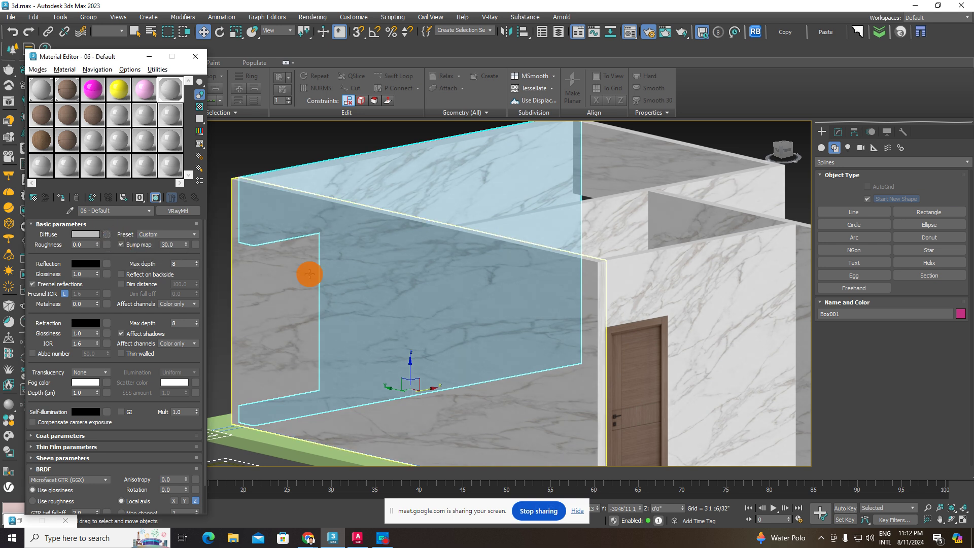
pyautogui.click(157, 199)
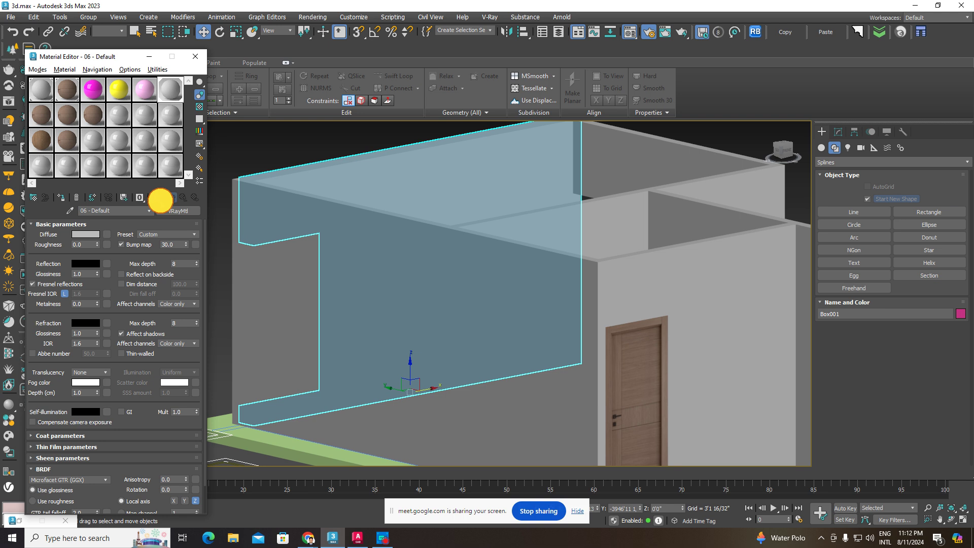
pyautogui.scroll(-5, 433, 285)
pyautogui.click(396, 193)
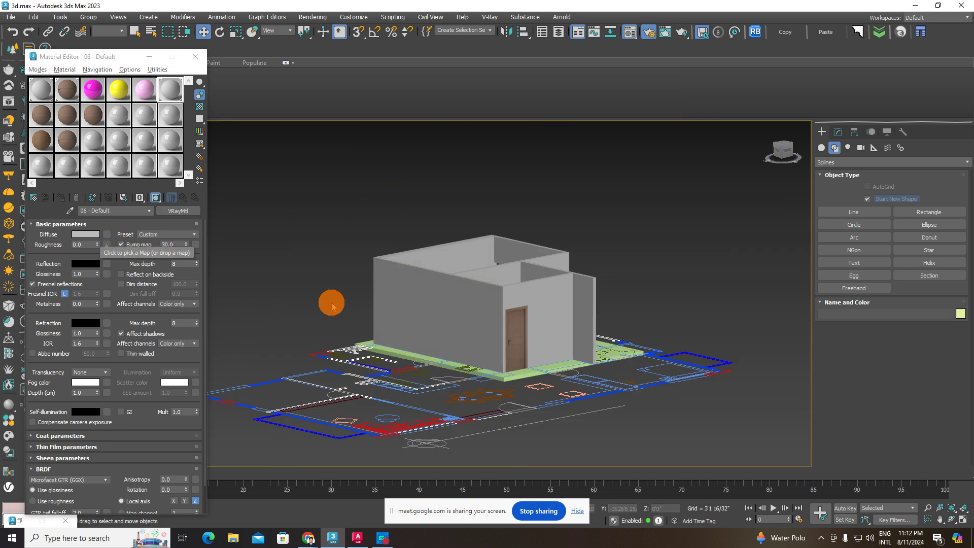
pyautogui.click(457, 300)
pyautogui.keyDown('alt'); pyautogui.moveTo(458, 304); pyautogui.dragTo(425, 366, button='middle'); pyautogui.keyUp('alt')
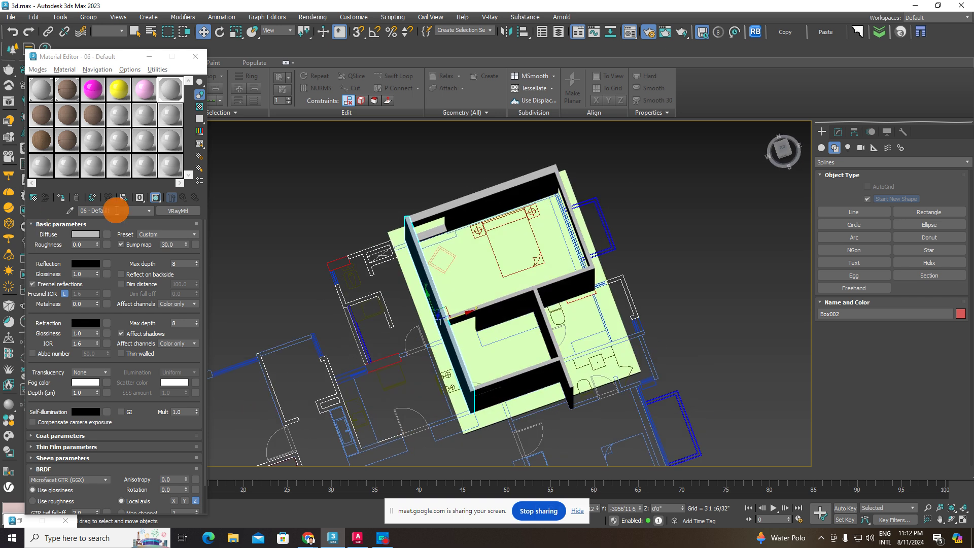
# Step: Set the wall material's Diffuse colour to red
pyautogui.click(90, 236)
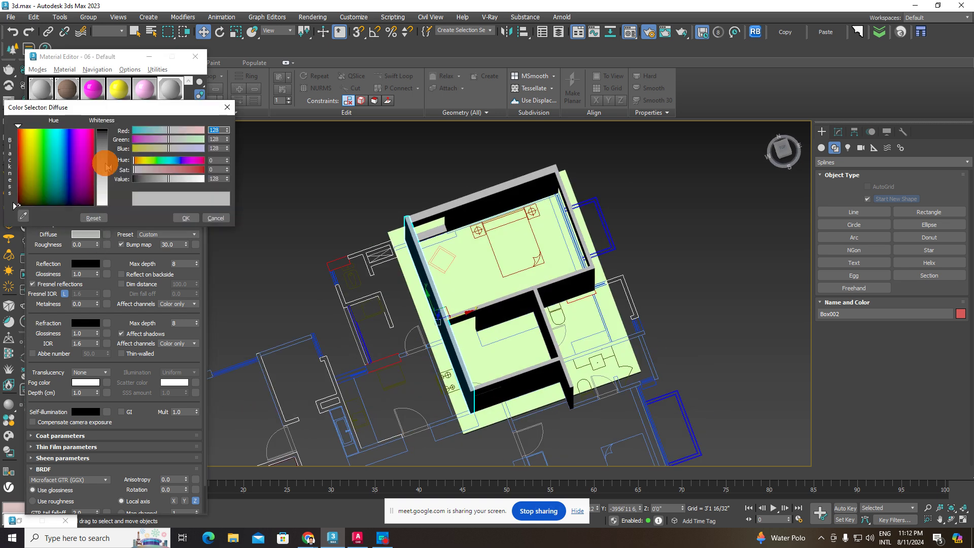
pyautogui.click(87, 145)
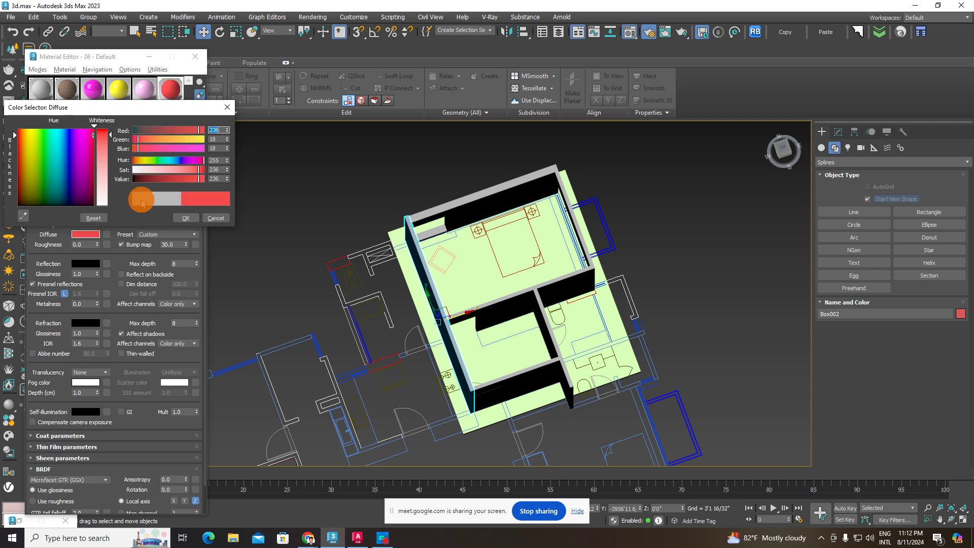
pyautogui.click(183, 216)
pyautogui.keyDown('alt'); pyautogui.moveTo(398, 343); pyautogui.dragTo(403, 283, button='middle'); pyautogui.keyUp('alt')
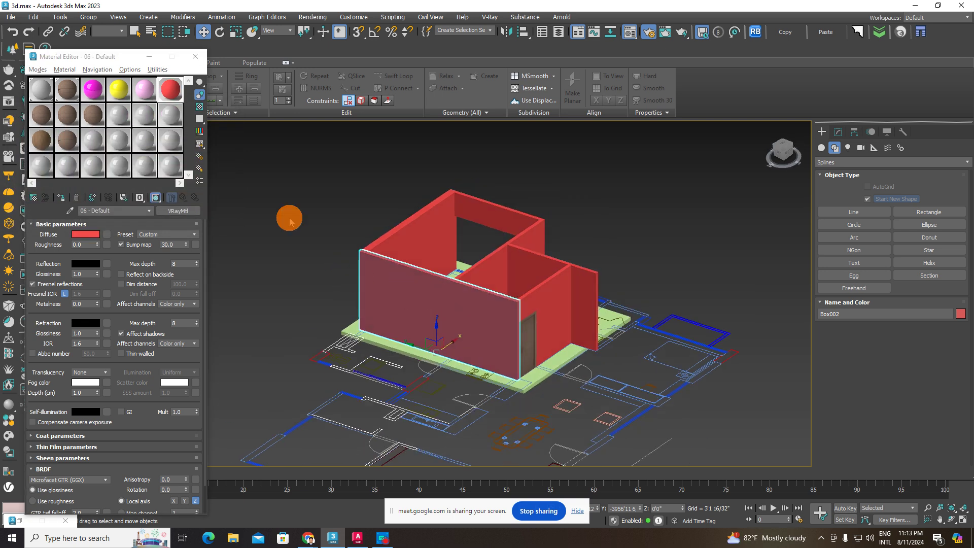
pyautogui.click(291, 219)
pyautogui.moveTo(176, 88); pyautogui.dragTo(424, 302)
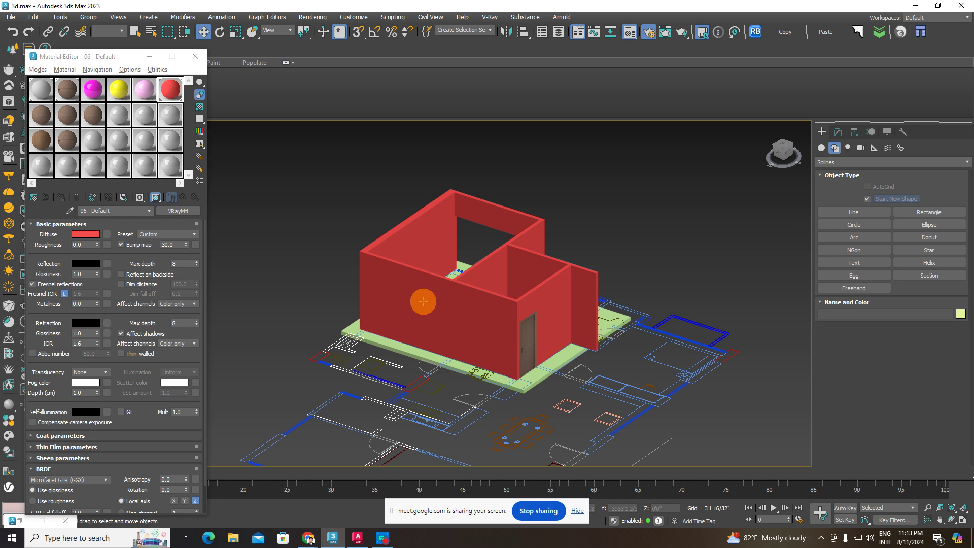
pyautogui.click(487, 288)
pyautogui.moveTo(488, 288)
pyautogui.keyDown('alt'); pyautogui.mouseDown(button='middle')
pyautogui.moveTo(365, 308)
pyautogui.moveTo(464, 380)
pyautogui.mouseUp(button='middle'); pyautogui.keyUp('alt')
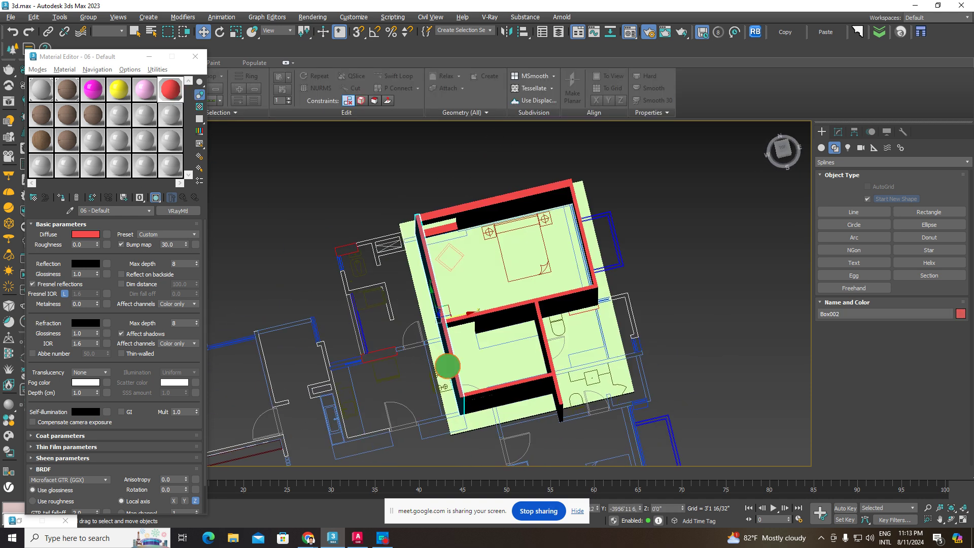
# Step: Rename the wall material to 'wall colour' and check the red walls in perspective
pyautogui.moveTo(124, 212); pyautogui.dragTo(69, 210)
pyautogui.write('wall colour')
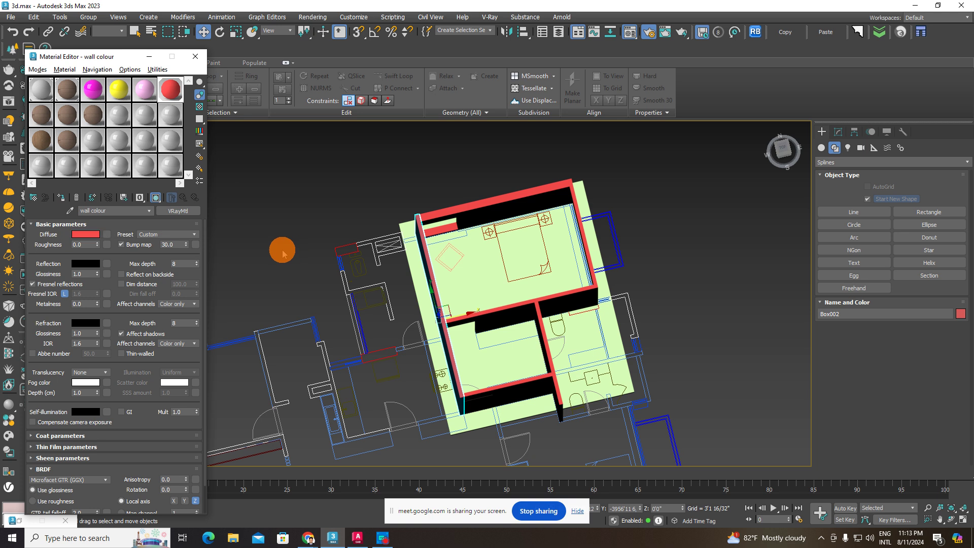
pyautogui.click(273, 246)
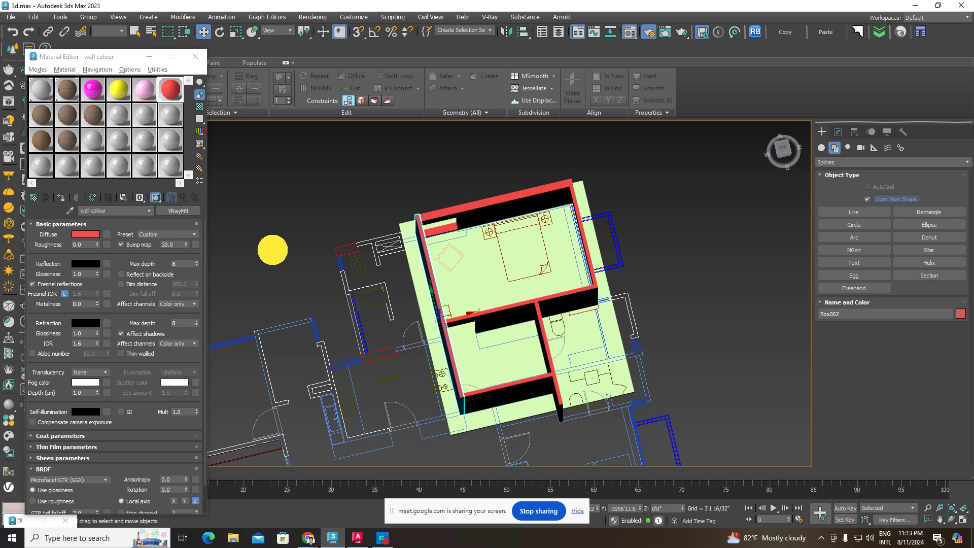
pyautogui.keyDown('alt'); pyautogui.moveTo(393, 314); pyautogui.dragTo(352, 254, button='middle'); pyautogui.keyUp('alt')
pyautogui.scroll(4, 426, 245)
pyautogui.click(426, 245)
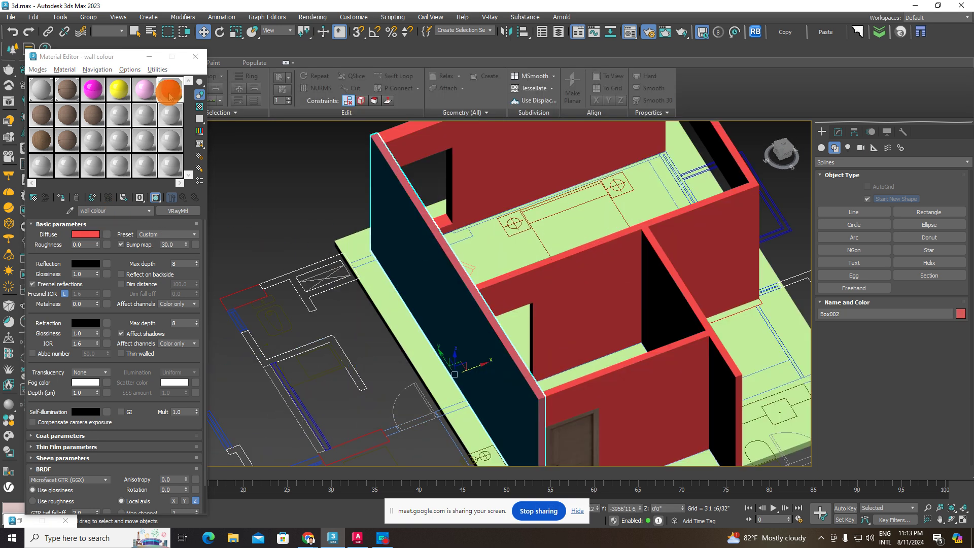
pyautogui.click(296, 191)
# Step: Copy the red wall colour material into empty slot 12 for the floor tiles material
pyautogui.click(170, 121)
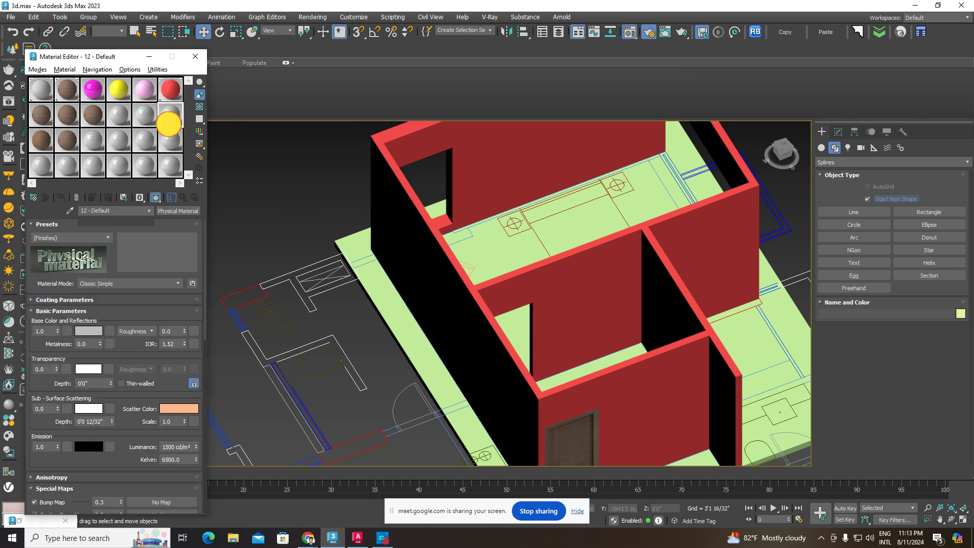
pyautogui.click(165, 91)
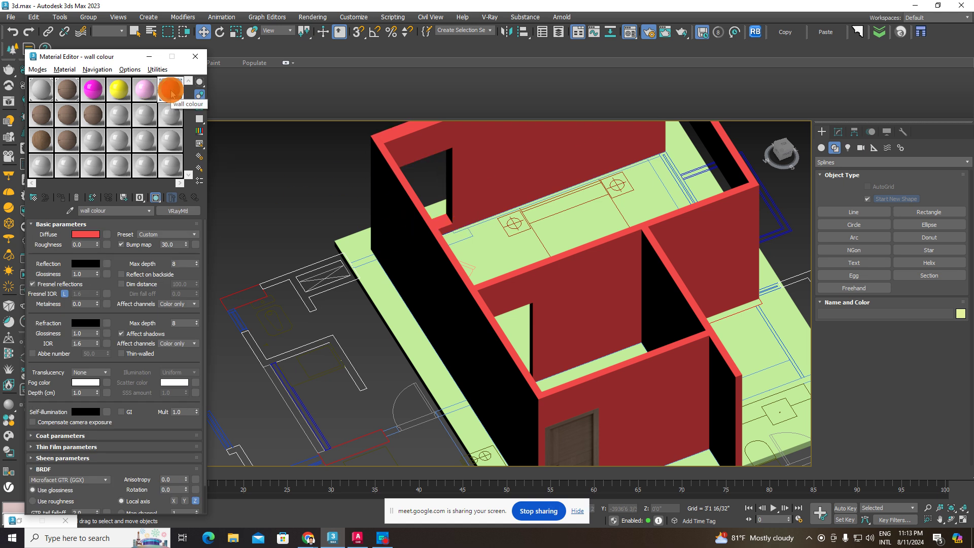
pyautogui.moveTo(171, 94); pyautogui.dragTo(171, 114)
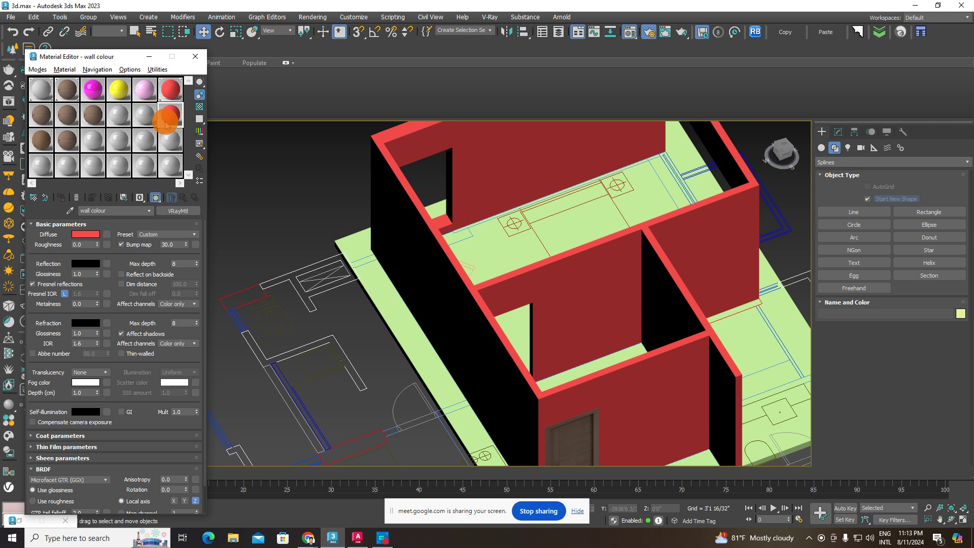
pyautogui.click(106, 235)
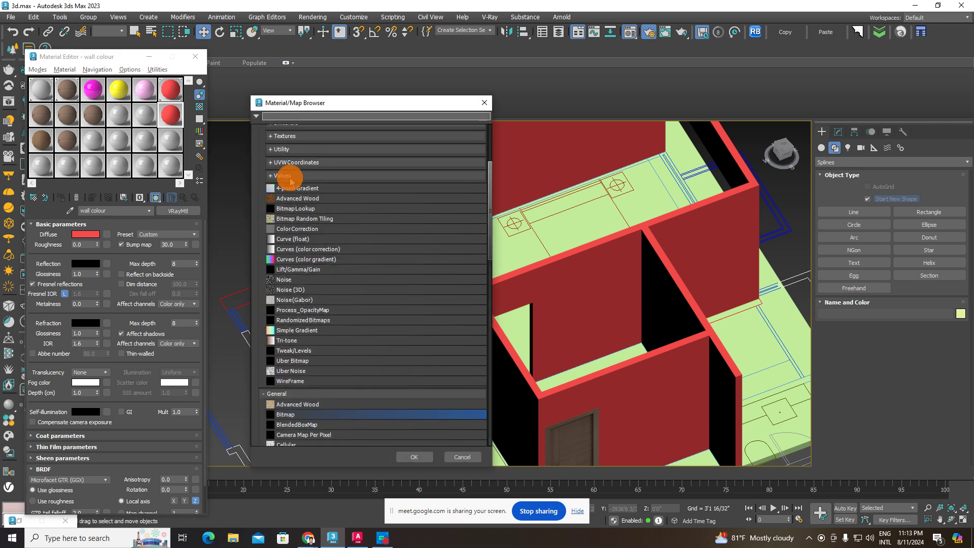
pyautogui.press('Escape')
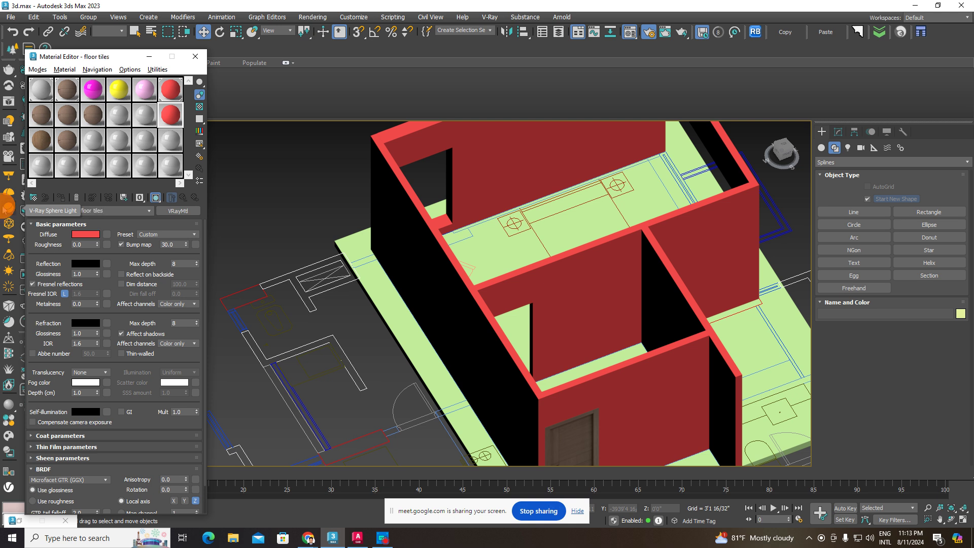
# Step: Load the marble image as a Bitmap diffuse map and apply it to floor slab Box008
pyautogui.click(103, 234)
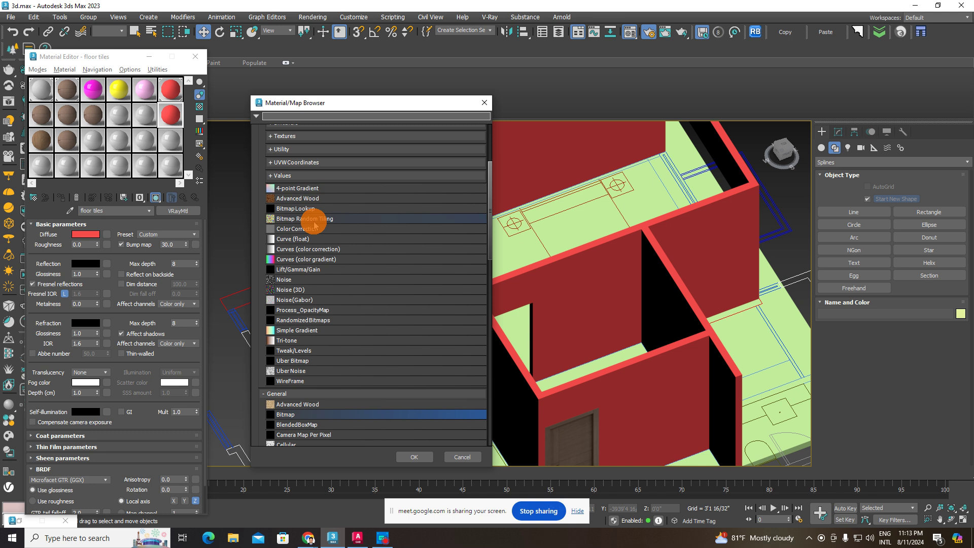
pyautogui.scroll(-2, 311, 356)
pyautogui.scroll(-3, 313, 366)
pyautogui.doubleClick(288, 377)
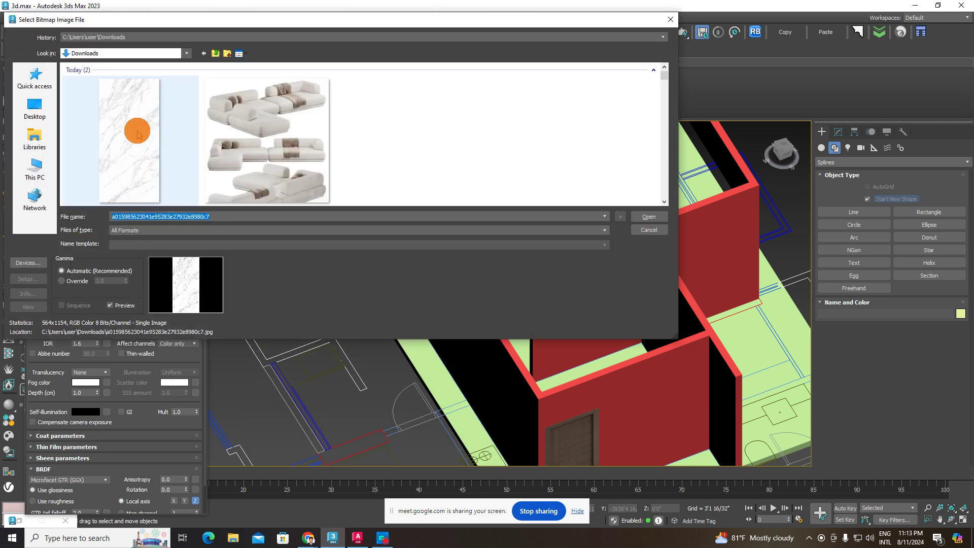
pyautogui.doubleClick(137, 133)
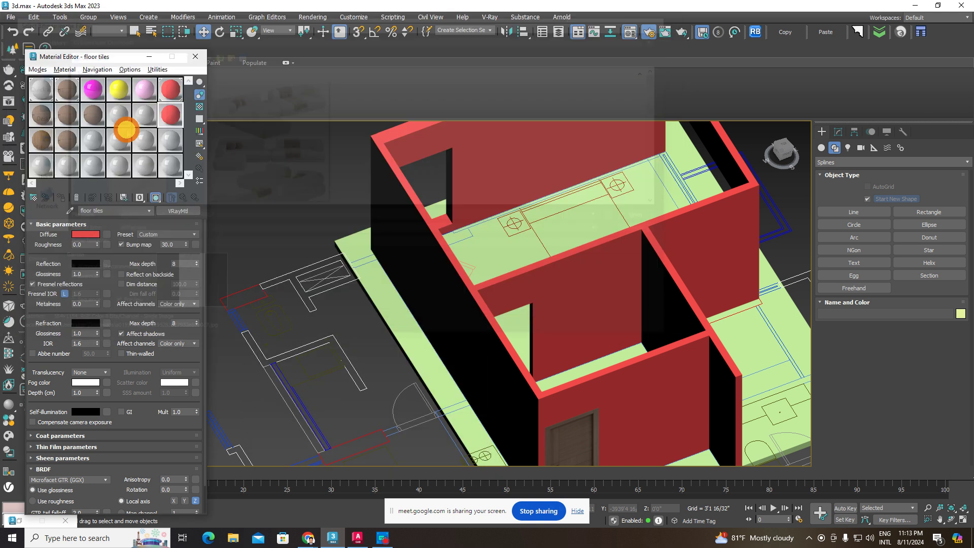
pyautogui.click(501, 243)
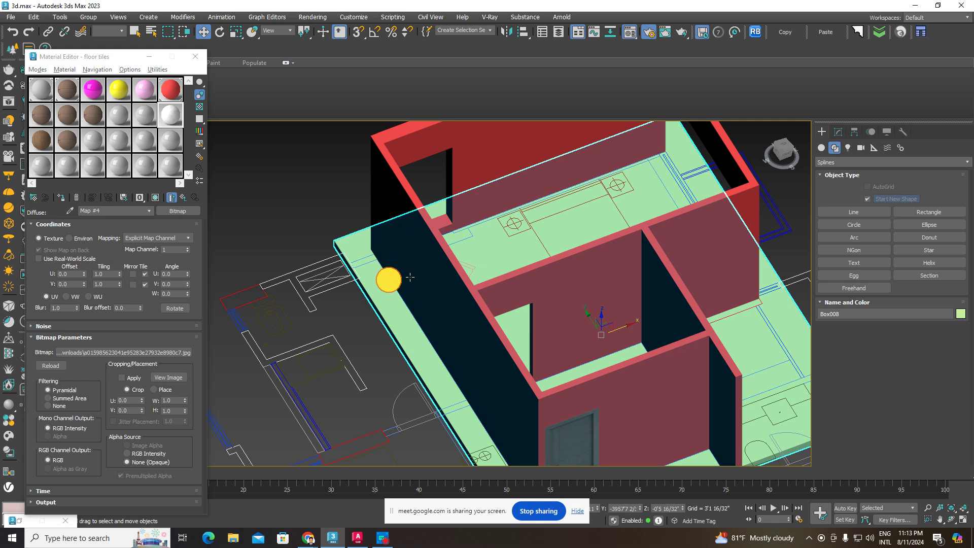
pyautogui.click(60, 198)
pyautogui.scroll(-3, 421, 278)
# Step: Switch to a straight-on top view and isolate the marble floor slab Box008
pyautogui.click(198, 63)
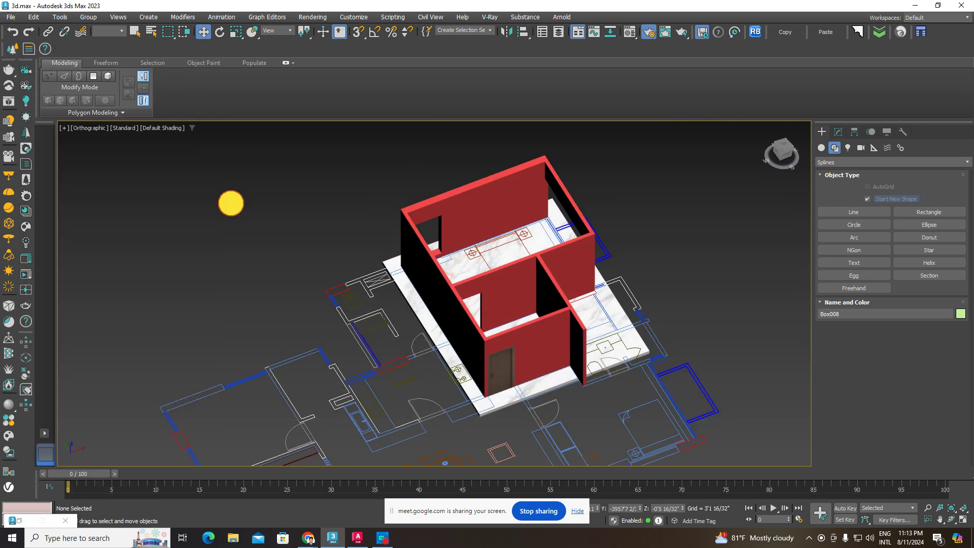
pyautogui.press('t')
pyautogui.scroll(3, 489, 252)
pyautogui.scroll(3, 487, 254)
pyautogui.scroll(-4, 487, 254)
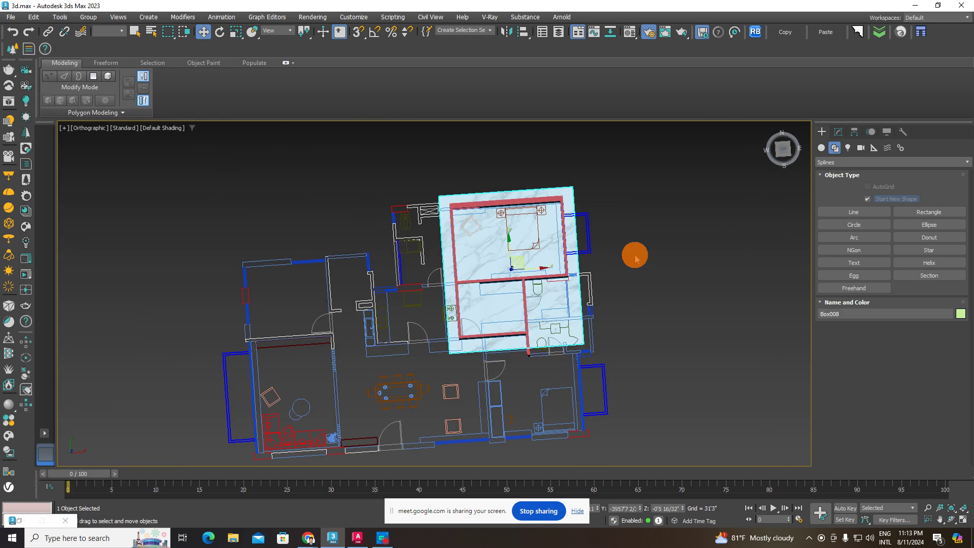
pyautogui.scroll(3, 522, 269)
pyautogui.moveTo(783, 150); pyautogui.dragTo(833, 132)
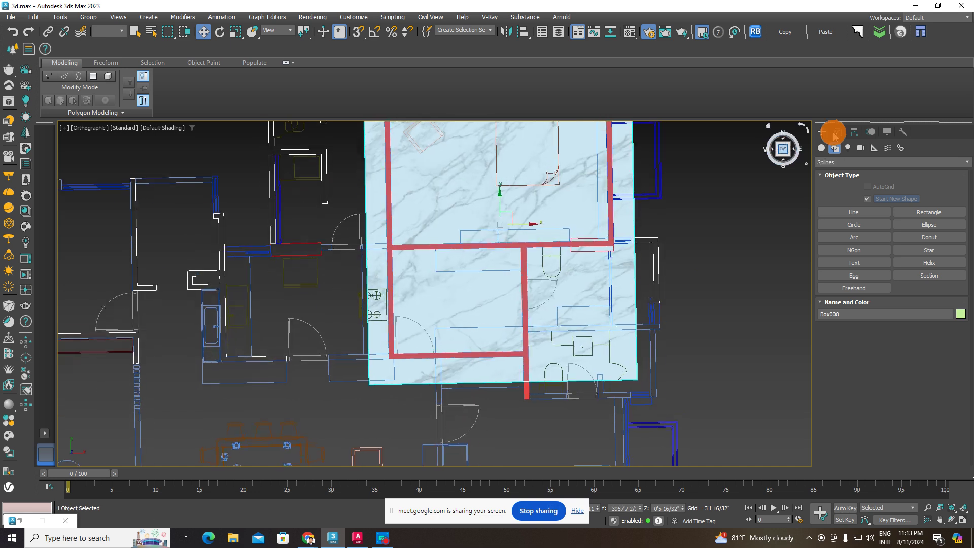
pyautogui.press('t')
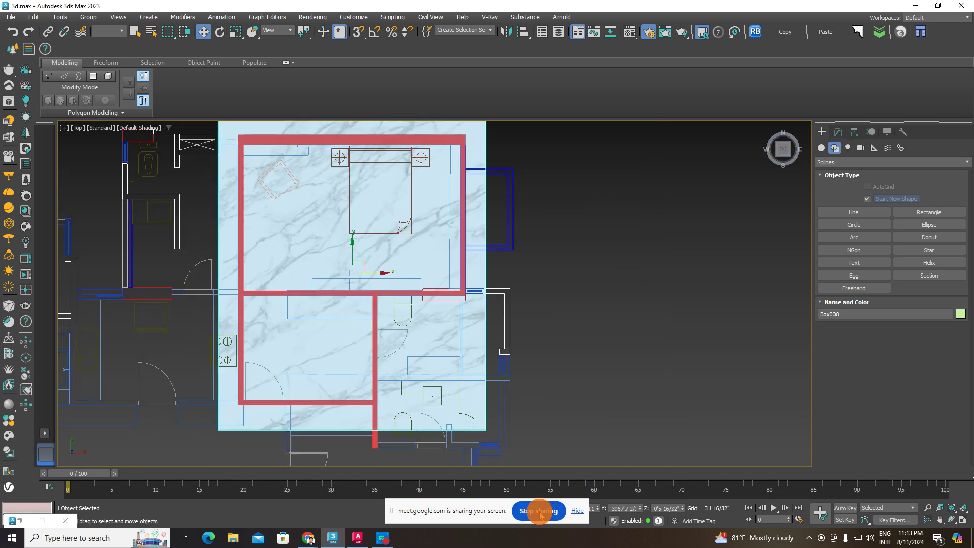
pyautogui.moveTo(484, 506); pyautogui.dragTo(326, 515)
pyautogui.click(524, 508)
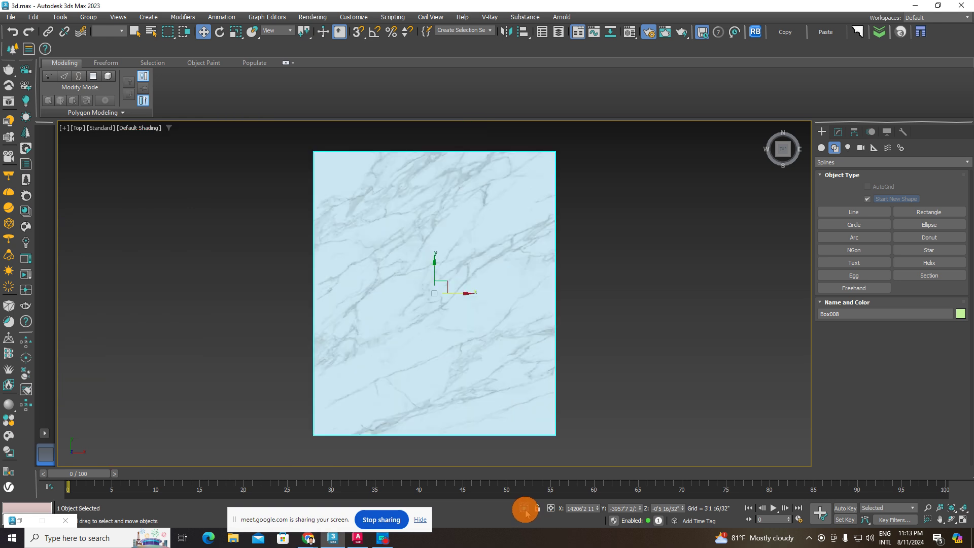
# Step: Add a Box UVW Map to Box008 with Length 7'0 7/32" and Width 5'4 3/32"
pyautogui.click(839, 134)
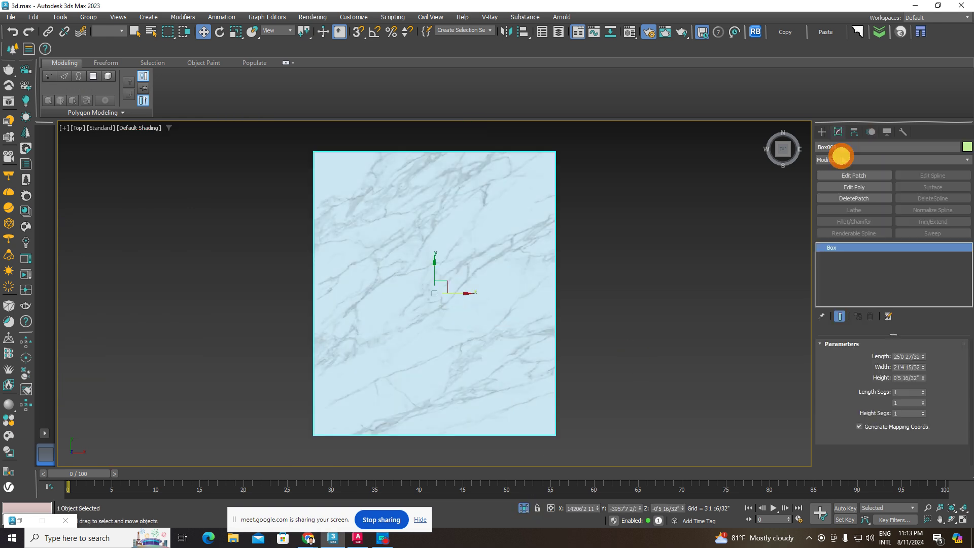
pyautogui.click(842, 158)
pyautogui.write('uvw')
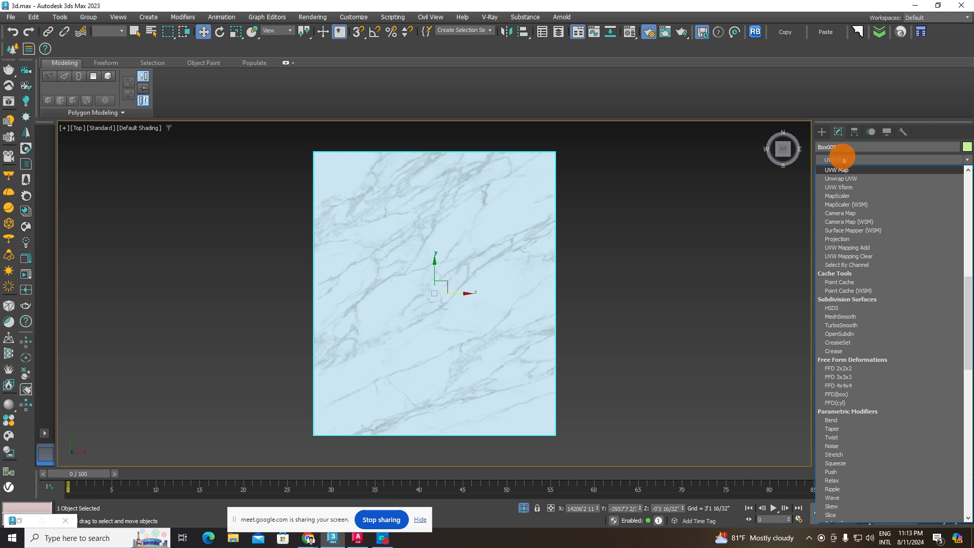
pyautogui.click(842, 171)
pyautogui.click(876, 402)
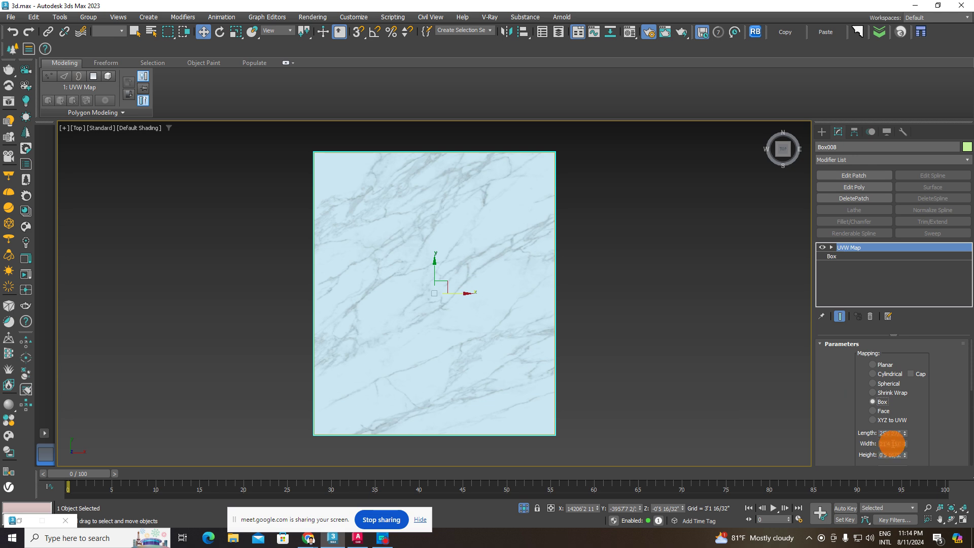
pyautogui.moveTo(908, 440); pyautogui.dragTo(909, 462)
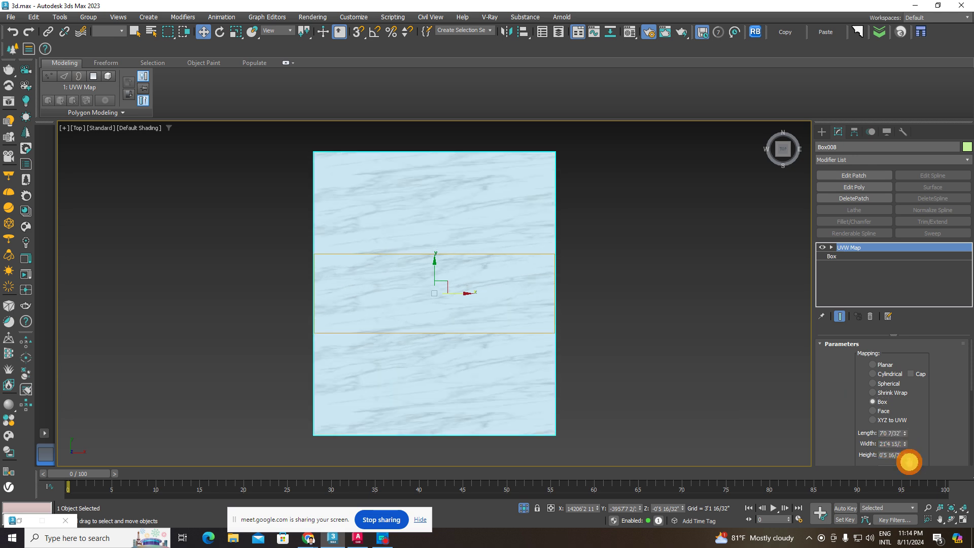
pyautogui.moveTo(908, 445); pyautogui.dragTo(904, 480)
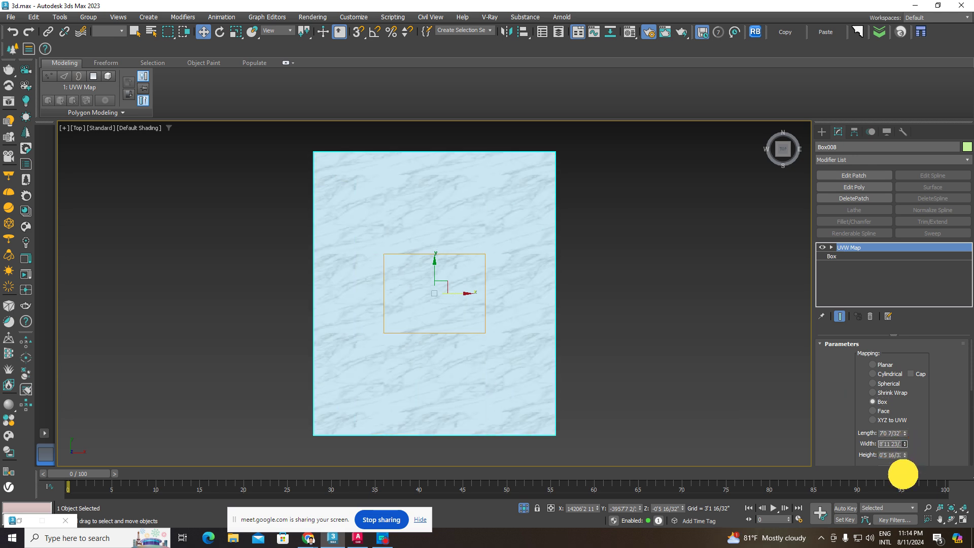
# Step: Inspect the smaller marble tiling on Box008 by toggling its selection
pyautogui.click(646, 319)
pyautogui.scroll(2, 455, 300)
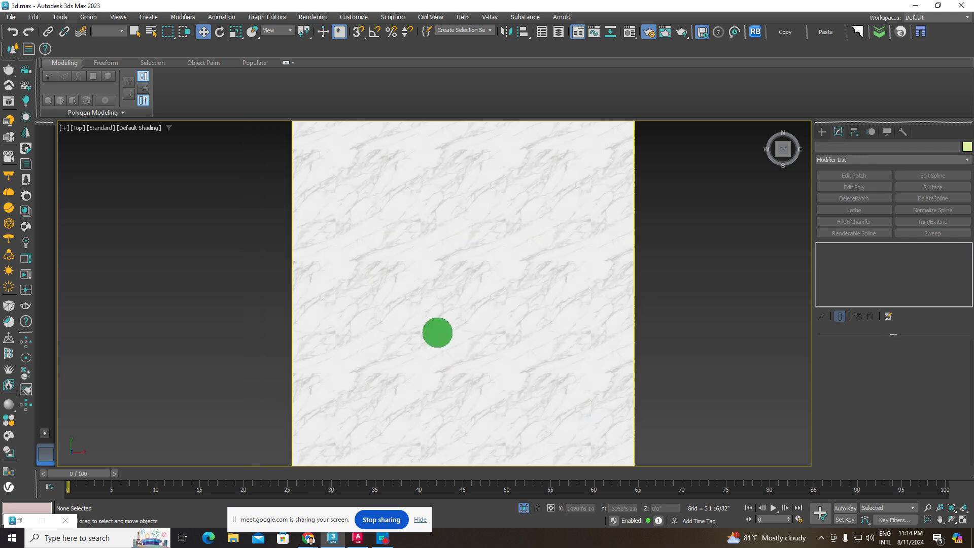
pyautogui.scroll(3, 437, 330)
pyautogui.scroll(1, 461, 244)
pyautogui.scroll(-4, 432, 285)
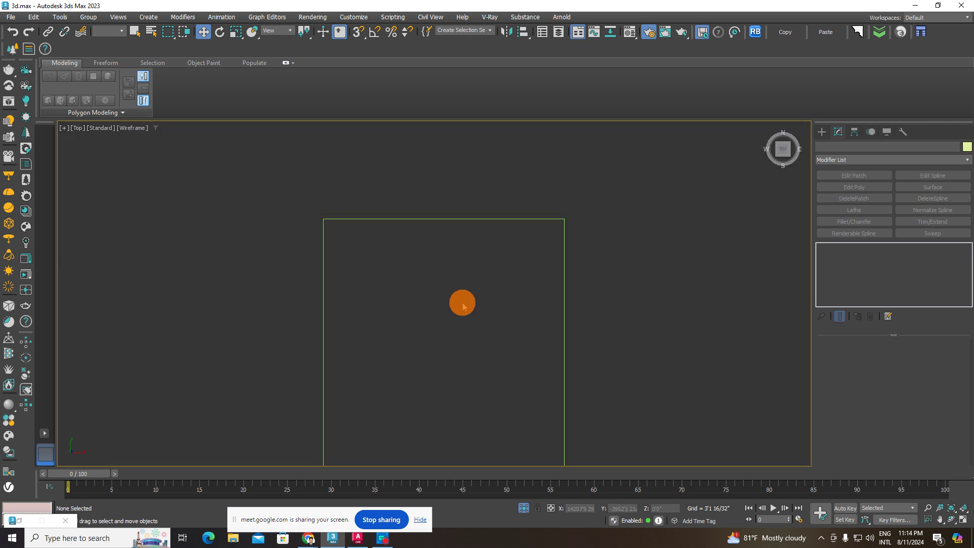
pyautogui.moveTo(462, 301); pyautogui.dragTo(413, 243, button='middle')
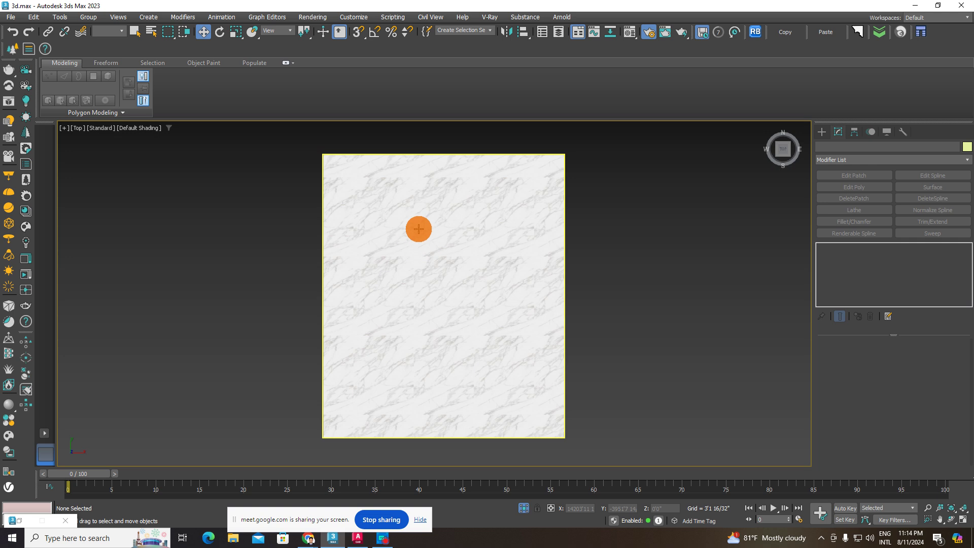
pyautogui.scroll(2, 431, 232)
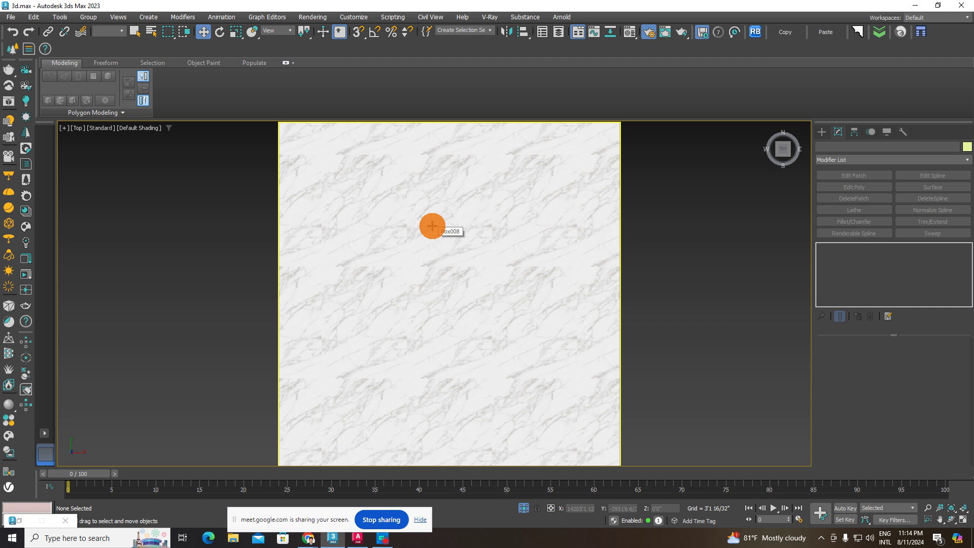
pyautogui.click(486, 318)
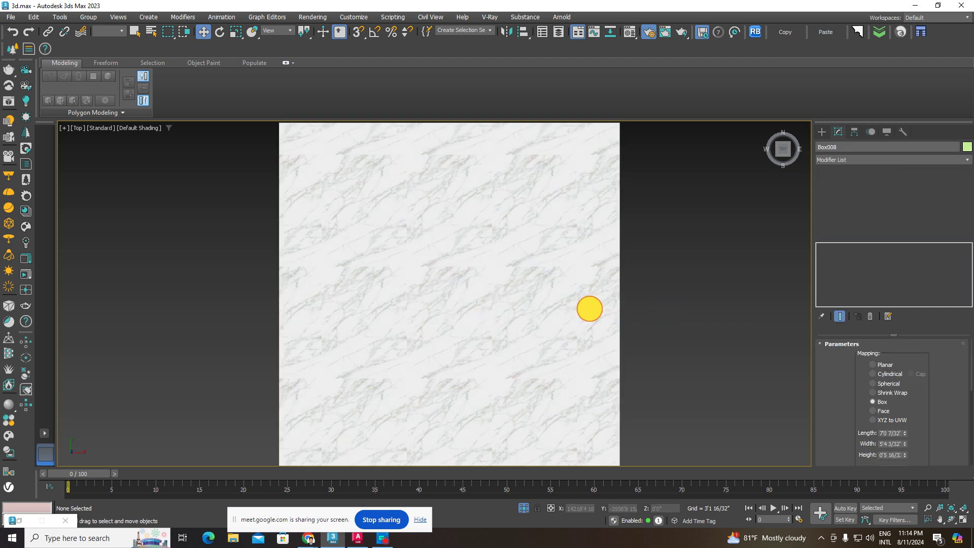
pyautogui.click(589, 309)
pyautogui.click(670, 298)
pyautogui.click(505, 286)
pyautogui.click(660, 293)
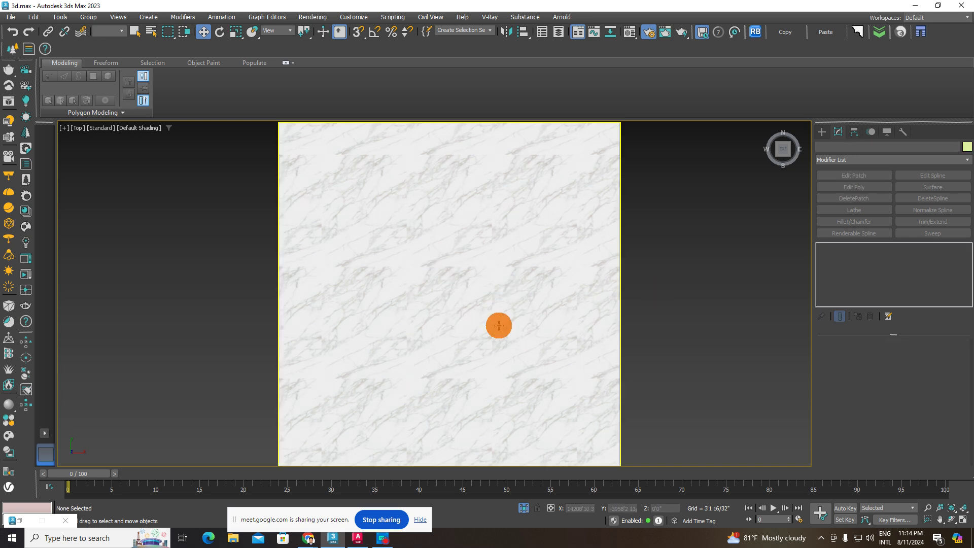
pyautogui.click(502, 320)
pyautogui.scroll(-3, 523, 315)
pyautogui.click(612, 302)
pyautogui.click(516, 305)
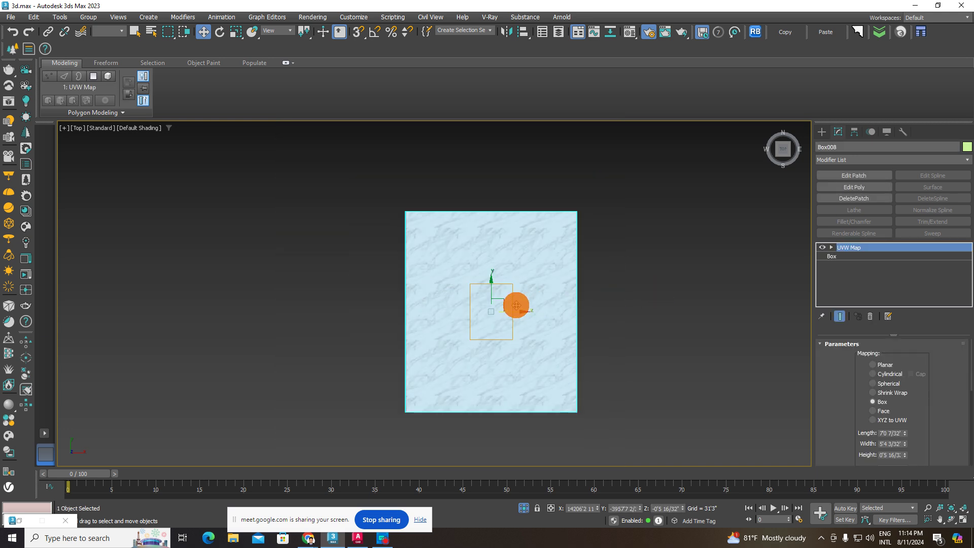
pyautogui.moveTo(309, 538)
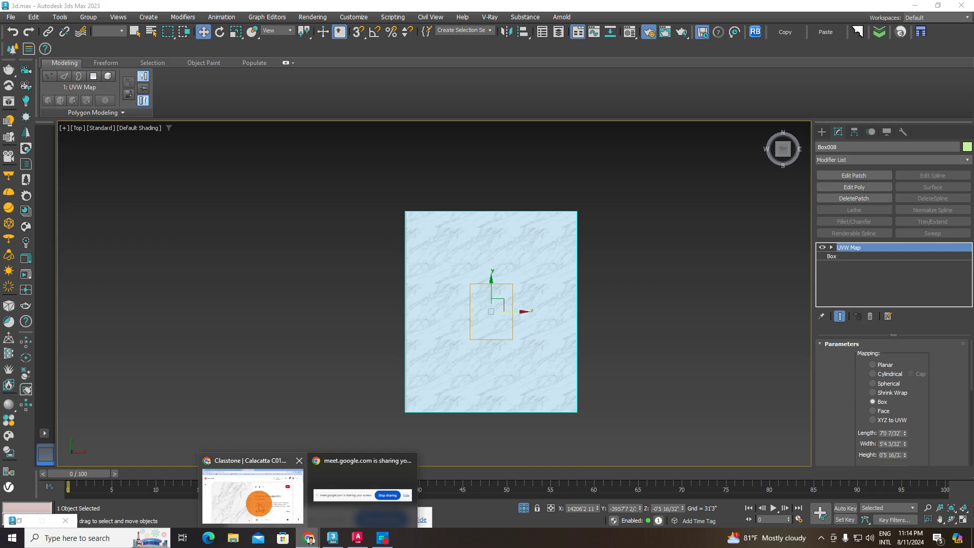
pyautogui.click(257, 505)
# Step: Return to the floor tile texture search results and scroll through them
pyautogui.scroll(-5, 343, 304)
pyautogui.scroll(-5, 348, 306)
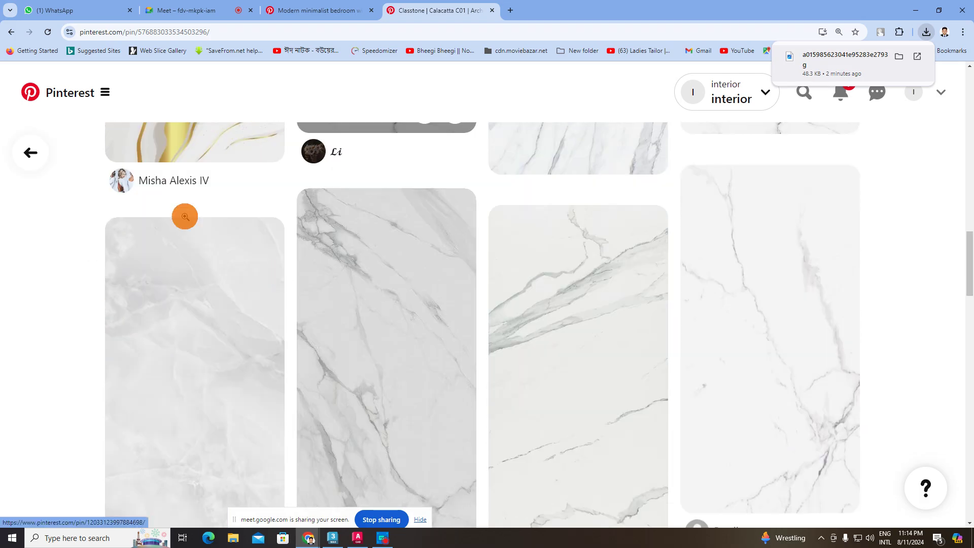
pyautogui.click(11, 32)
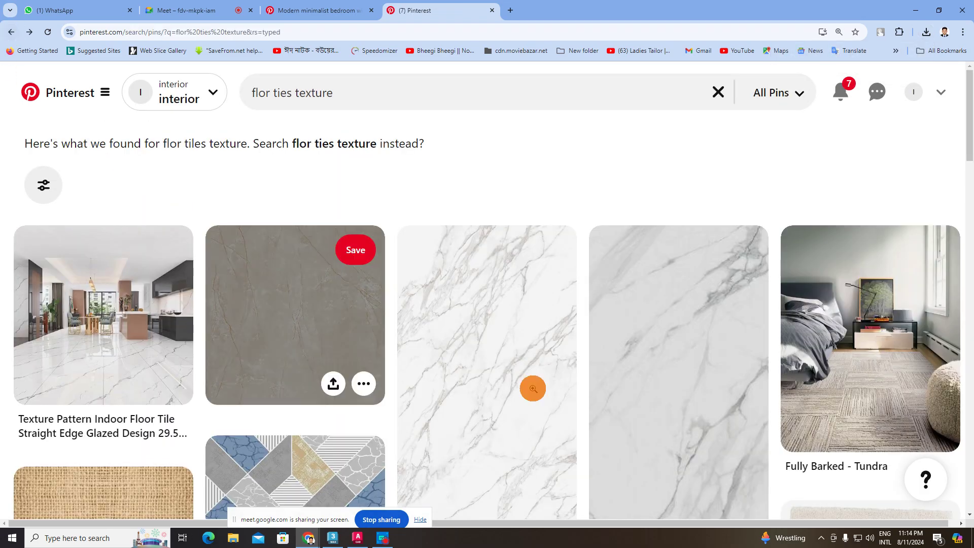
pyautogui.scroll(-5, 435, 355)
pyautogui.scroll(-4, 438, 358)
pyautogui.scroll(-1, 438, 358)
pyautogui.scroll(5, 437, 356)
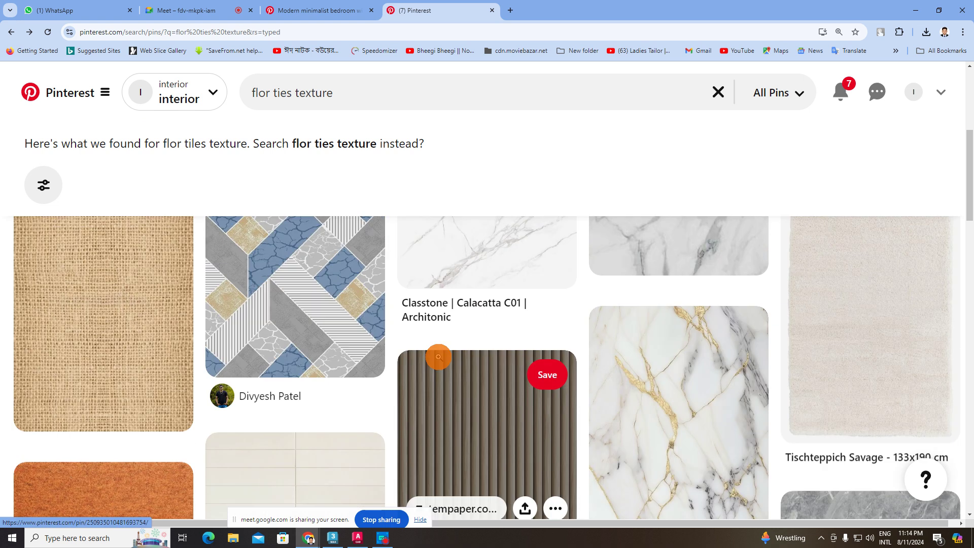
pyautogui.scroll(-5, 437, 357)
pyautogui.scroll(-6, 439, 360)
pyautogui.scroll(-2, 440, 361)
pyautogui.scroll(-4, 437, 355)
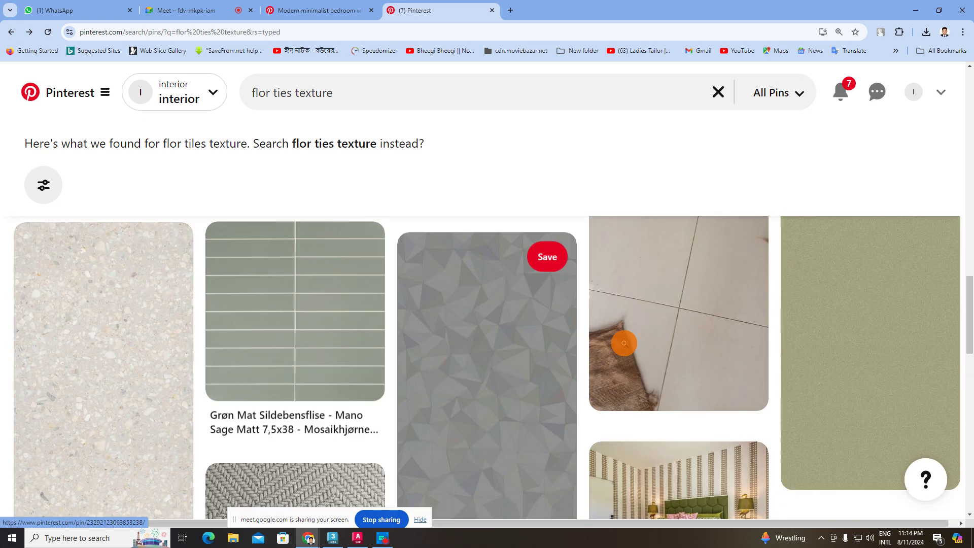
# Step: Open a floor tile pin, then go back and browse the tile, granite, wood and carpet pins
pyautogui.click(702, 311)
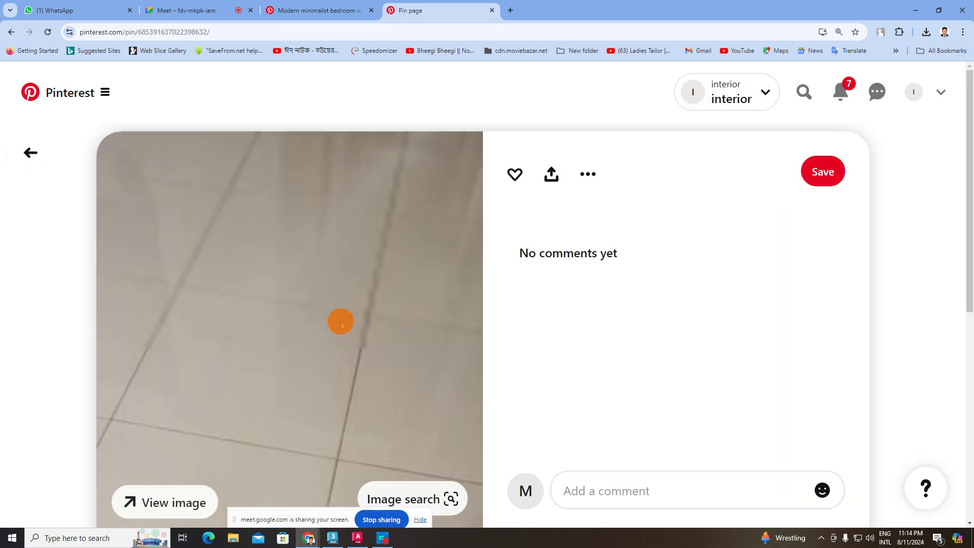
pyautogui.scroll(-3, 370, 360)
pyautogui.scroll(-5, 390, 350)
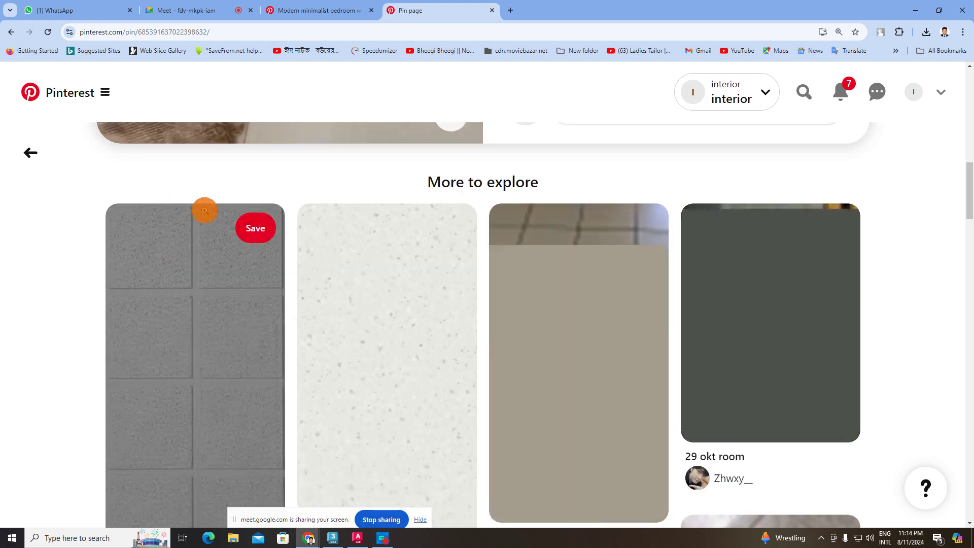
pyautogui.click(16, 32)
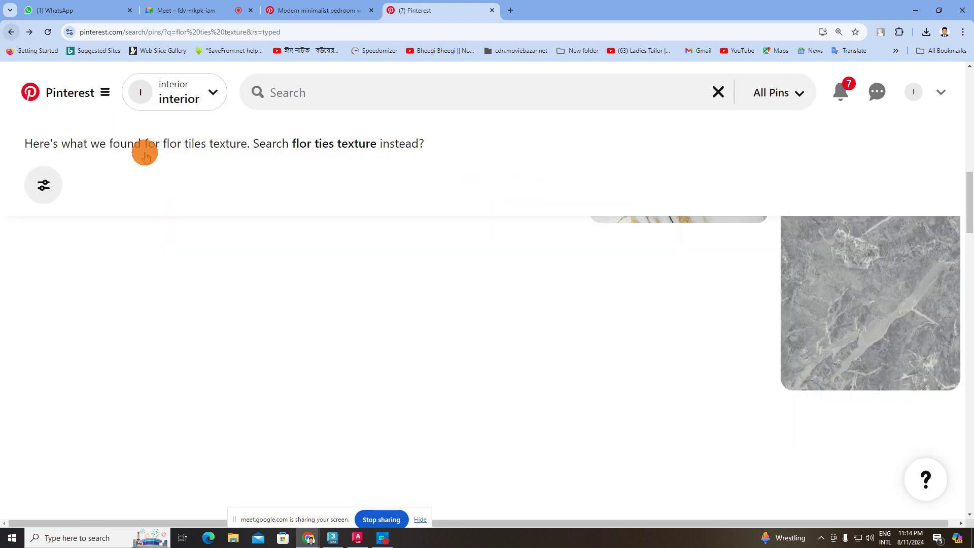
pyautogui.scroll(-5, 460, 296)
pyautogui.scroll(-3, 460, 295)
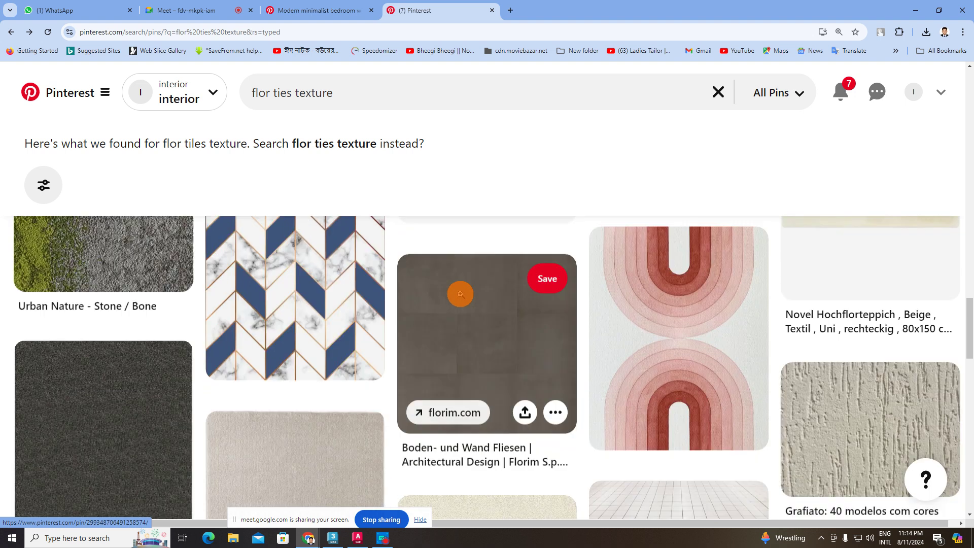
pyautogui.scroll(-5, 461, 294)
pyautogui.scroll(-3, 460, 292)
pyautogui.scroll(-2, 460, 291)
pyautogui.scroll(-5, 462, 289)
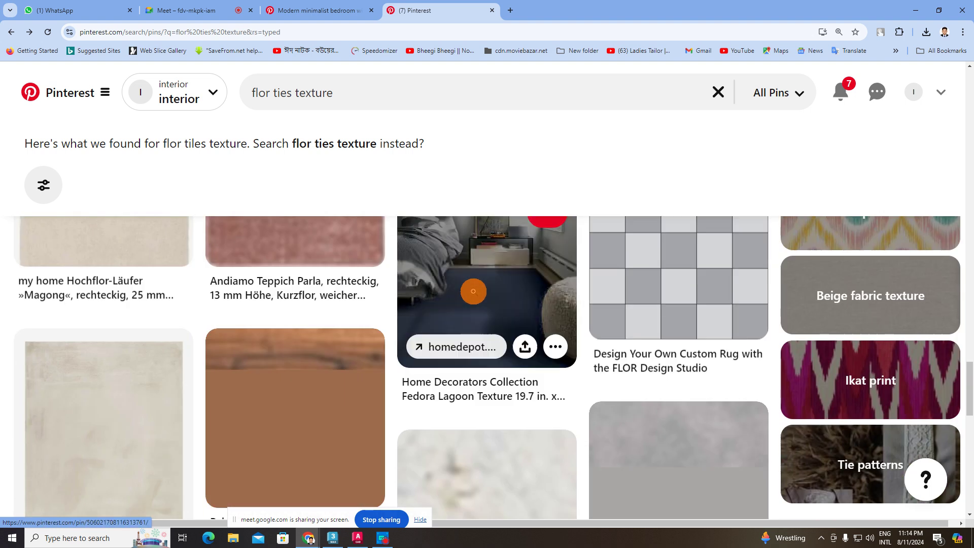
pyautogui.scroll(-3, 482, 289)
pyautogui.scroll(-3, 467, 301)
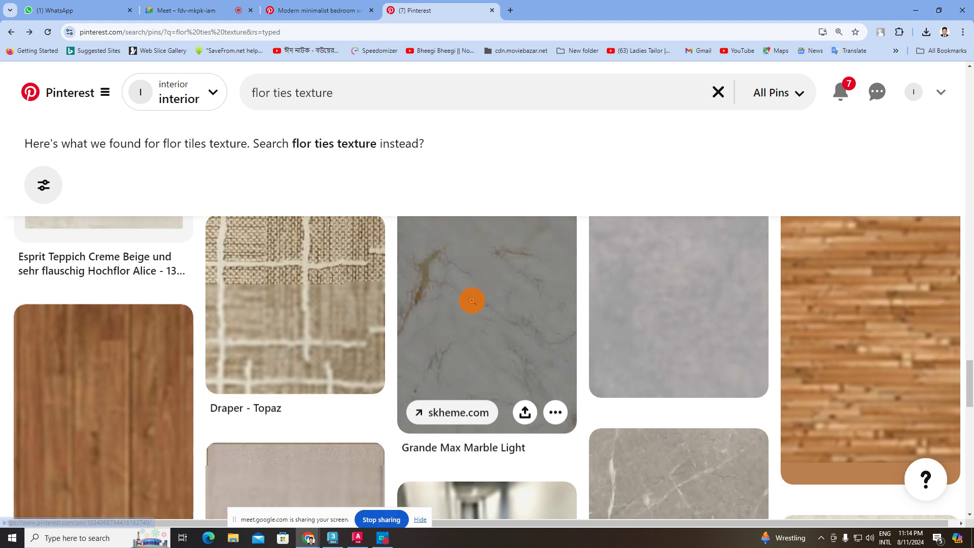
pyautogui.scroll(5, 500, 309)
pyautogui.scroll(3, 500, 309)
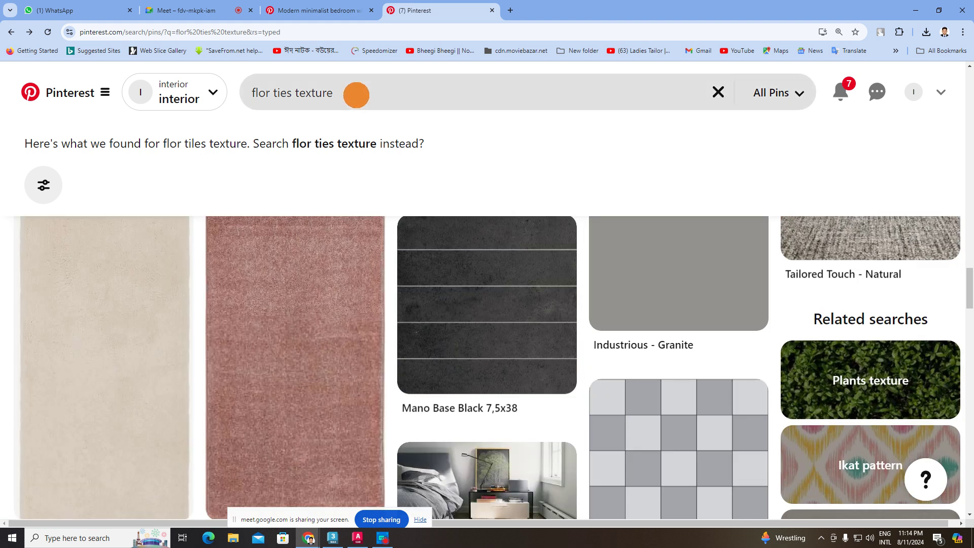
# Step: Search Pinterest for 'floortiles texture' and open the Cappini Round Rock tile pin
pyautogui.click(276, 94)
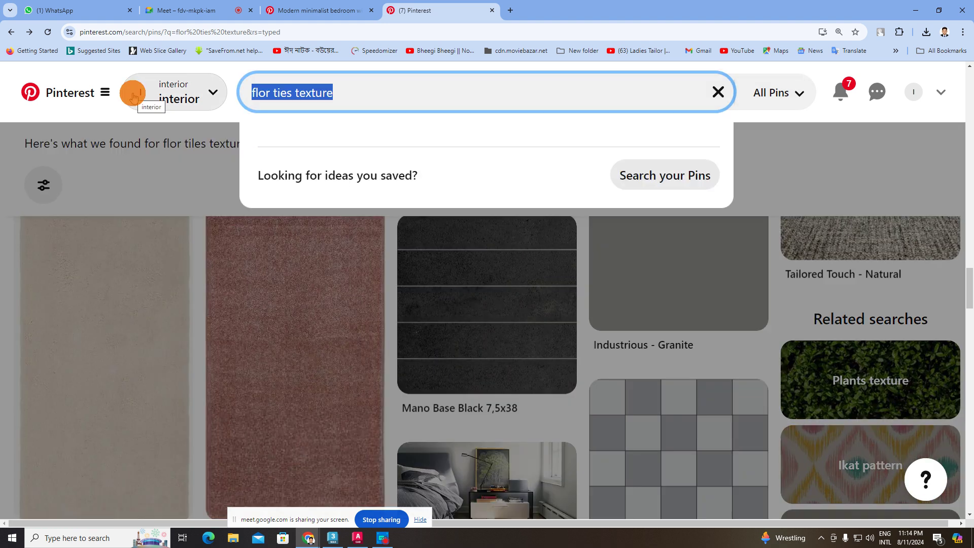
pyautogui.write('floortile')
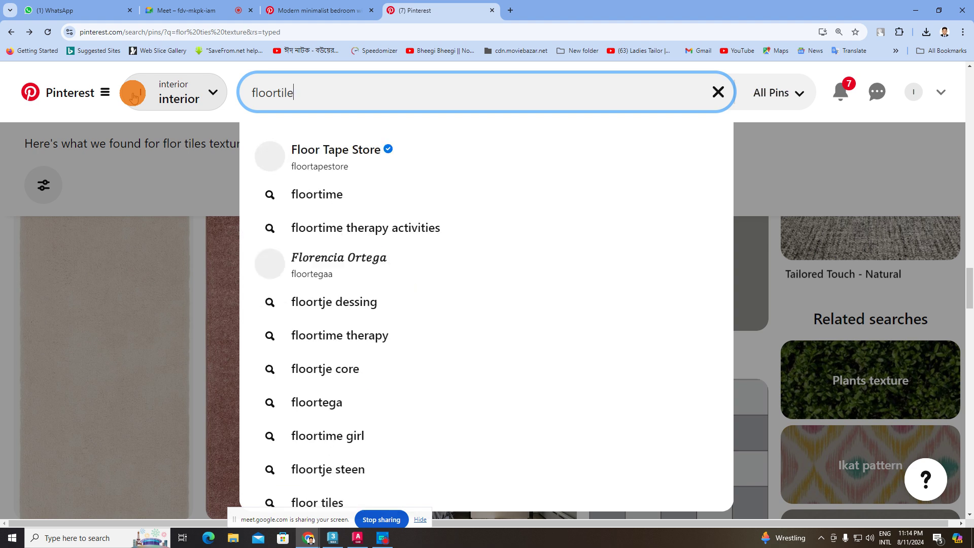
pyautogui.write('s texture')
pyautogui.press('Return')
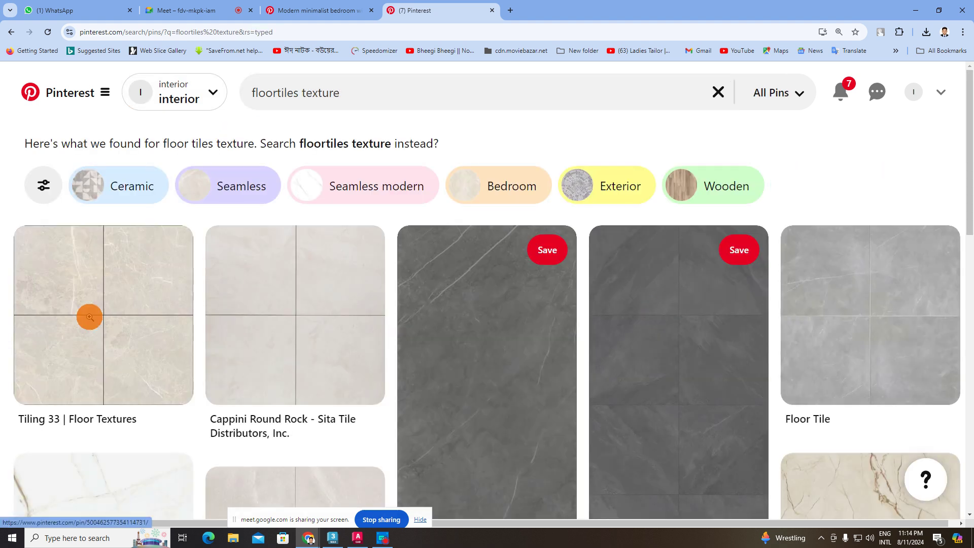
pyautogui.click(270, 321)
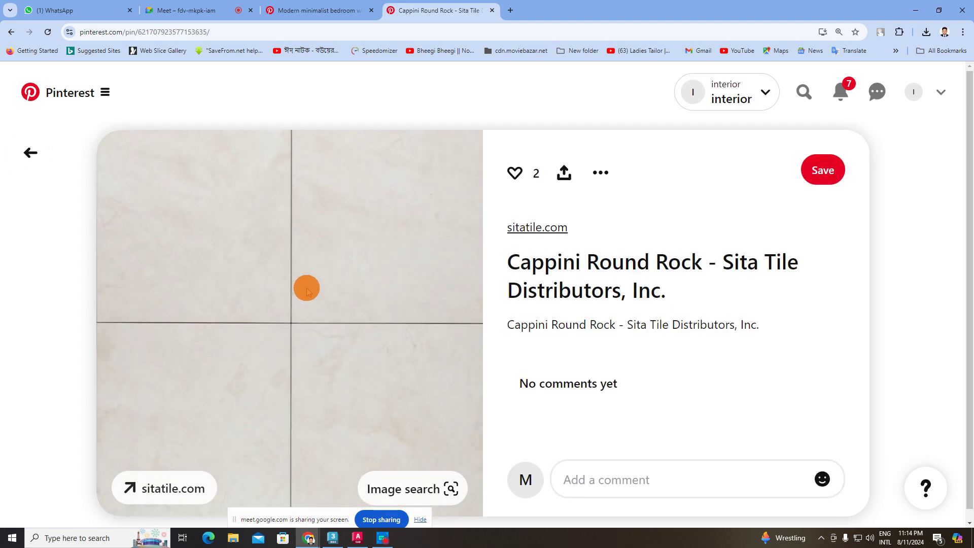
pyautogui.scroll(-4, 306, 287)
pyautogui.scroll(-4, 307, 291)
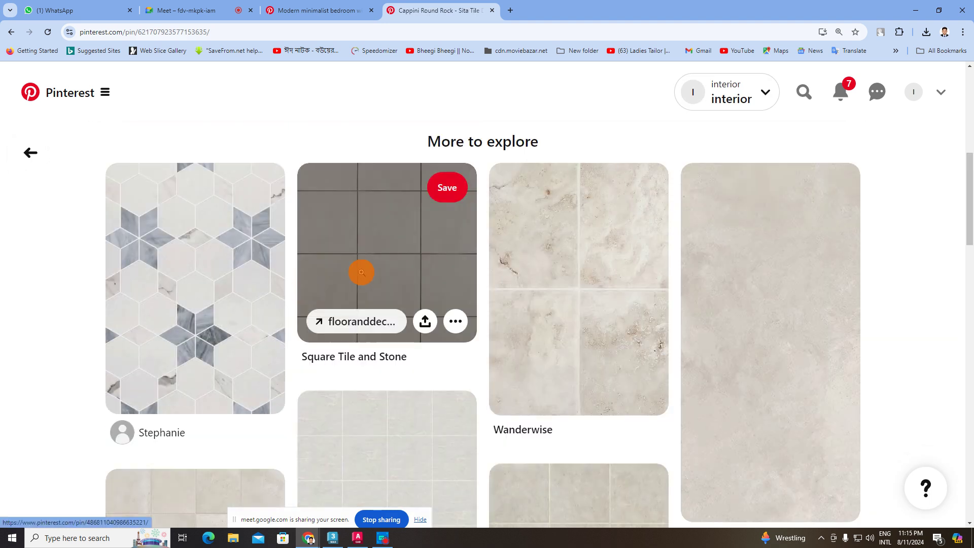
pyautogui.scroll(-5, 363, 272)
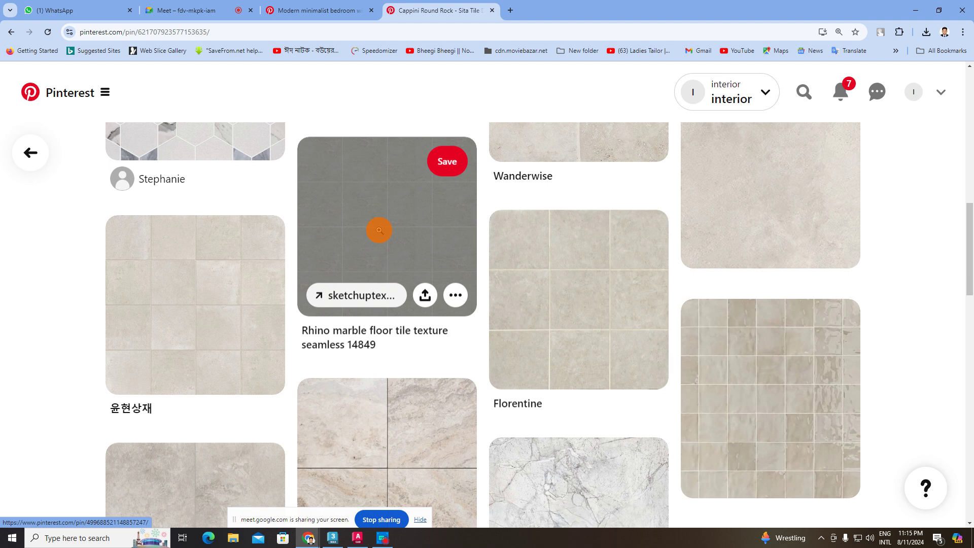
# Step: Browse the beige square tile and ABK Play tile pins
pyautogui.click(213, 307)
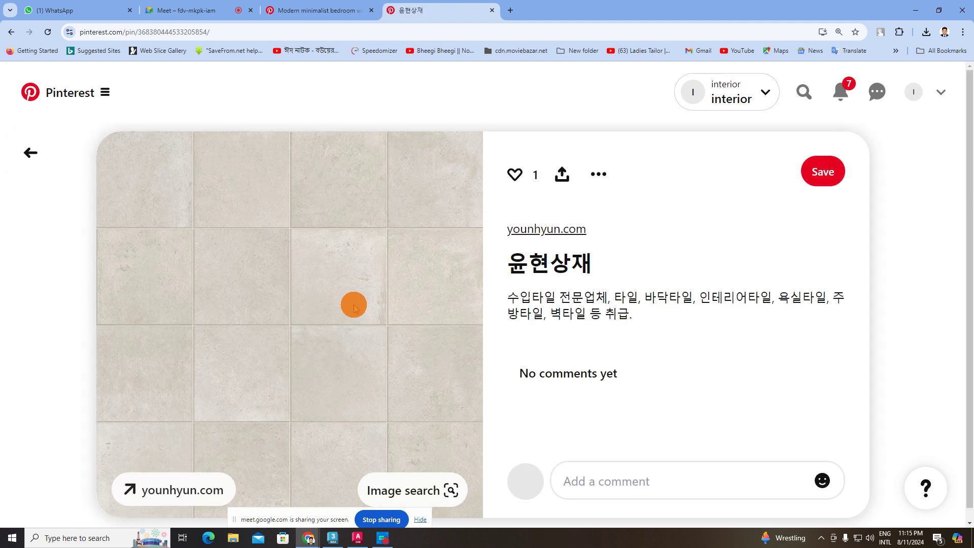
pyautogui.scroll(-3, 355, 310)
pyautogui.scroll(-5, 354, 309)
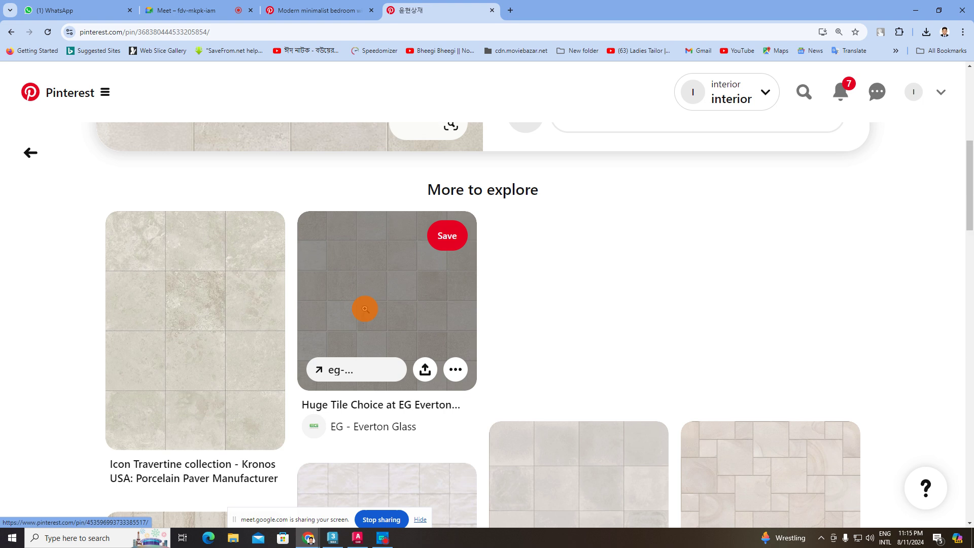
pyautogui.scroll(-5, 366, 309)
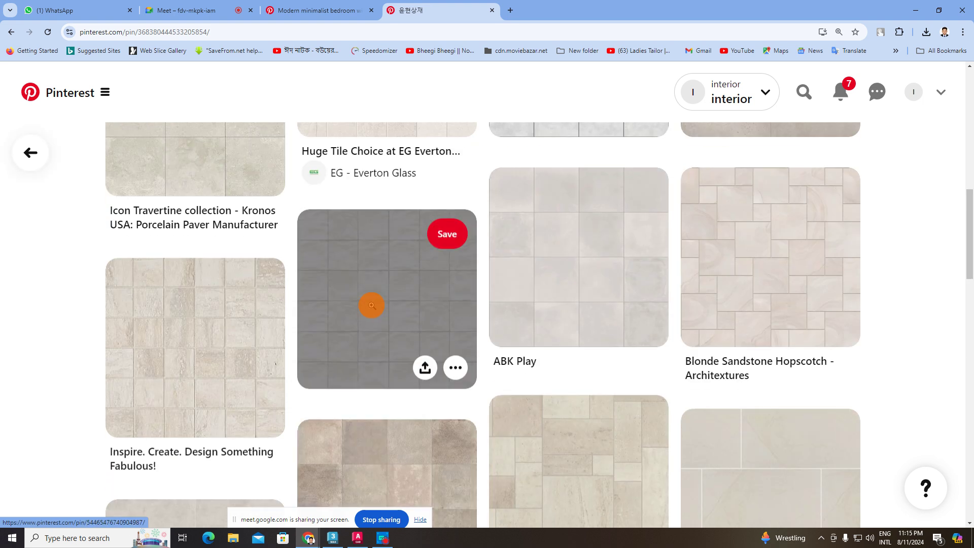
pyautogui.click(588, 284)
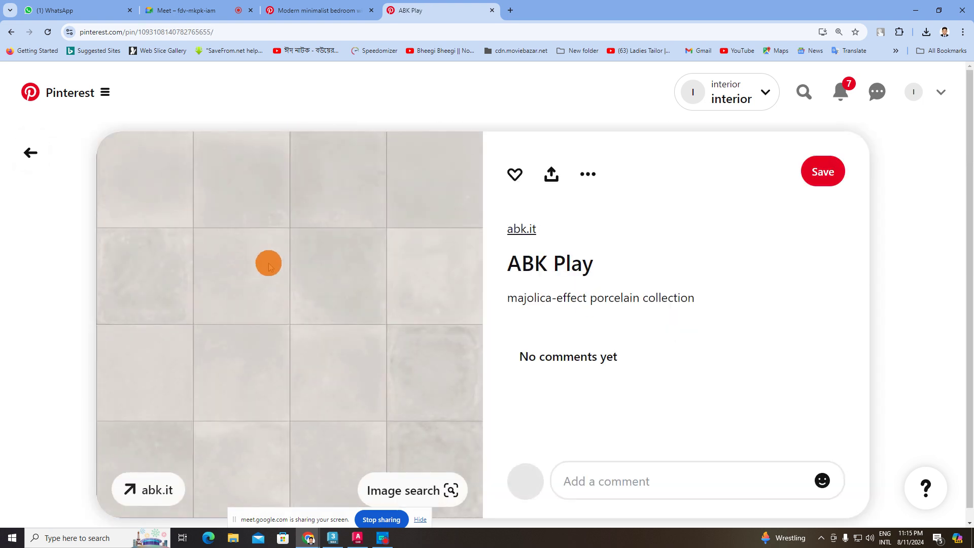
pyautogui.scroll(-2, 278, 270)
pyautogui.scroll(-6, 280, 274)
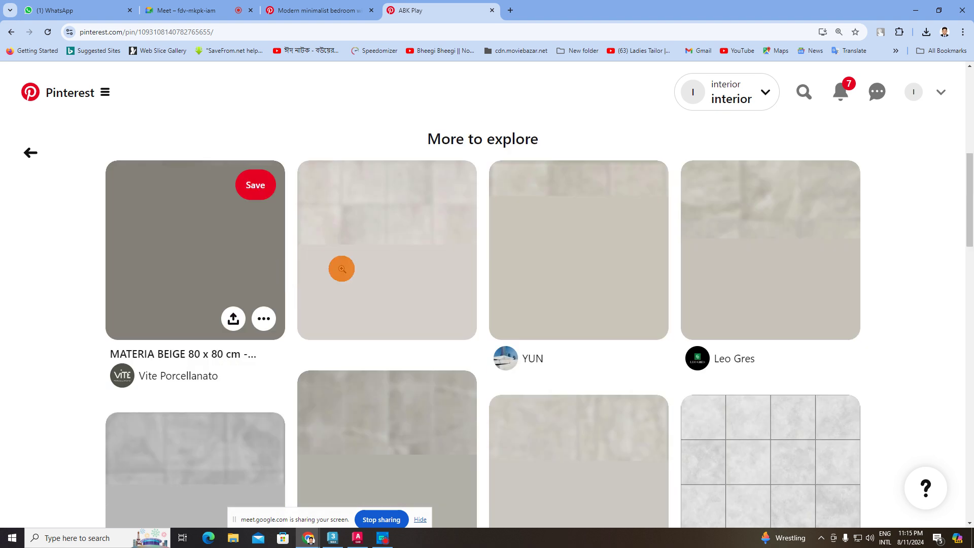
pyautogui.scroll(3, 376, 264)
pyautogui.scroll(5, 381, 265)
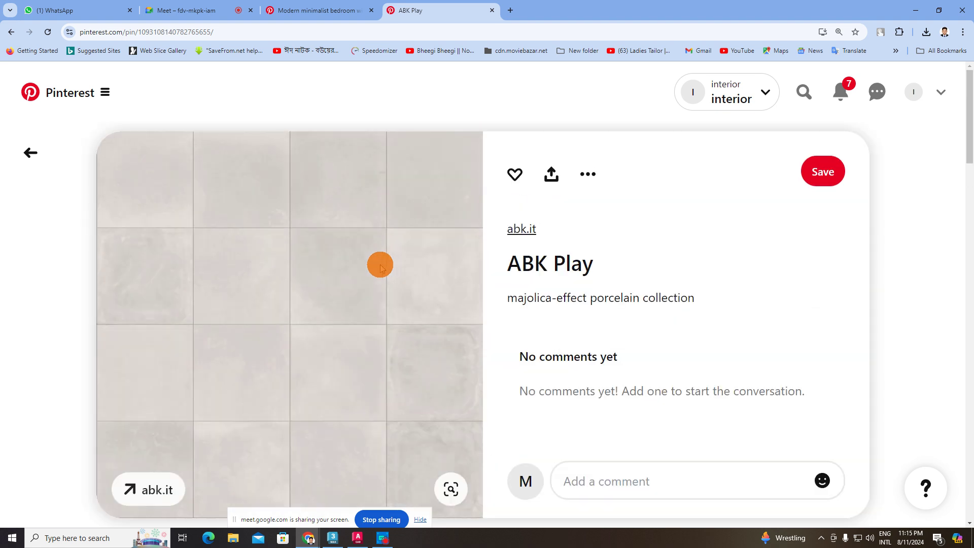
pyautogui.scroll(-6, 380, 265)
pyautogui.scroll(-5, 381, 267)
pyautogui.scroll(-3, 381, 268)
pyautogui.scroll(-3, 380, 272)
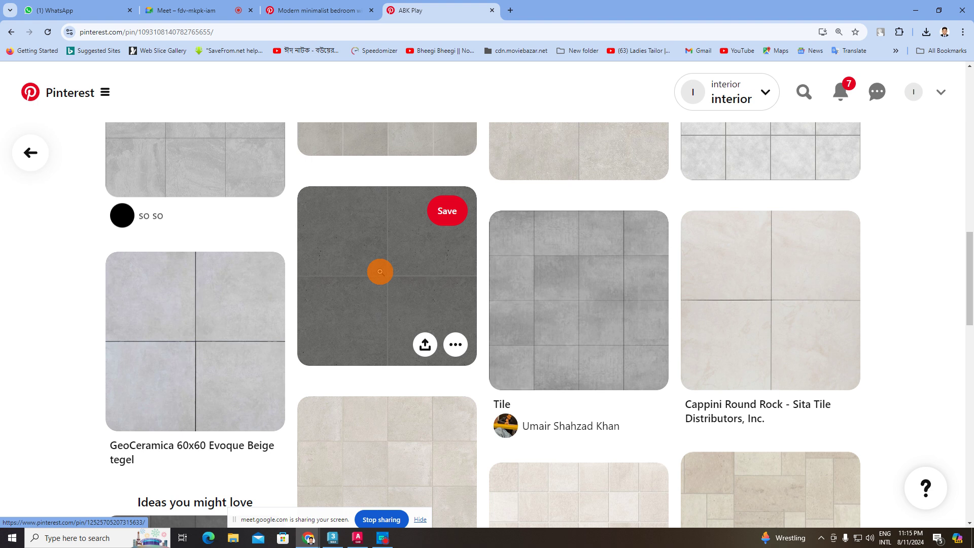
pyautogui.scroll(-6, 381, 271)
pyautogui.scroll(-4, 382, 271)
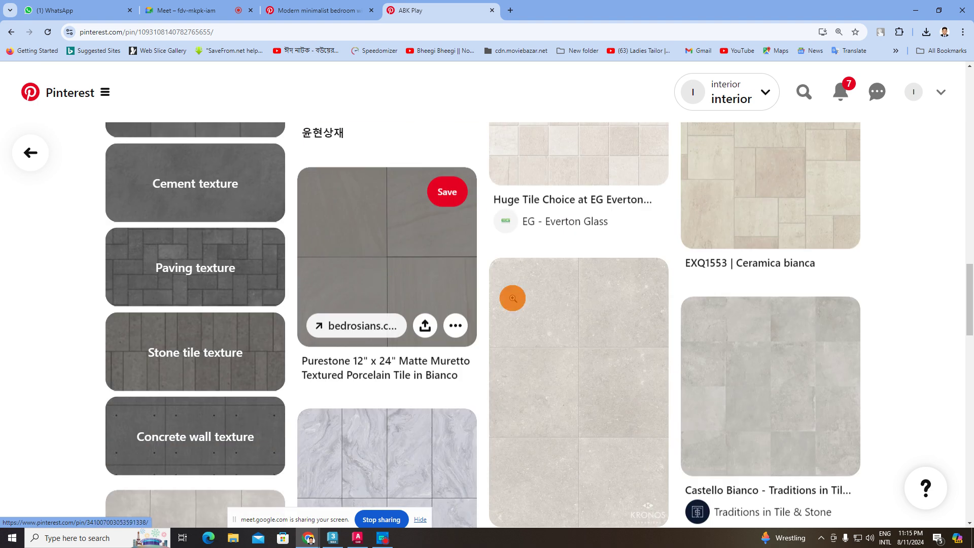
pyautogui.scroll(-4, 513, 298)
pyautogui.scroll(-4, 512, 300)
pyautogui.scroll(-1, 512, 303)
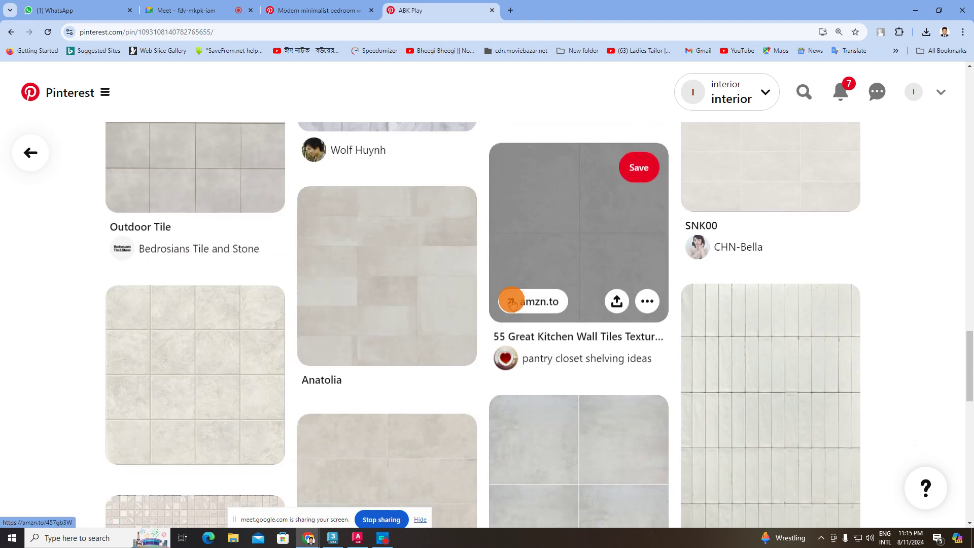
pyautogui.scroll(7, 511, 303)
pyautogui.scroll(4, 510, 302)
pyautogui.scroll(4, 511, 302)
pyautogui.scroll(3, 510, 301)
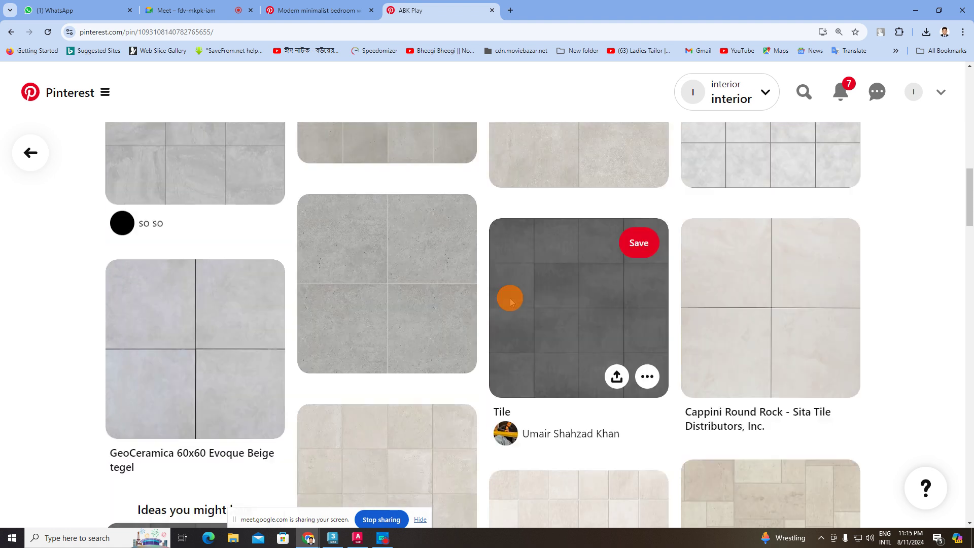
pyautogui.scroll(1, 511, 301)
pyautogui.scroll(5, 505, 302)
pyautogui.scroll(5, 502, 302)
pyautogui.scroll(3, 502, 302)
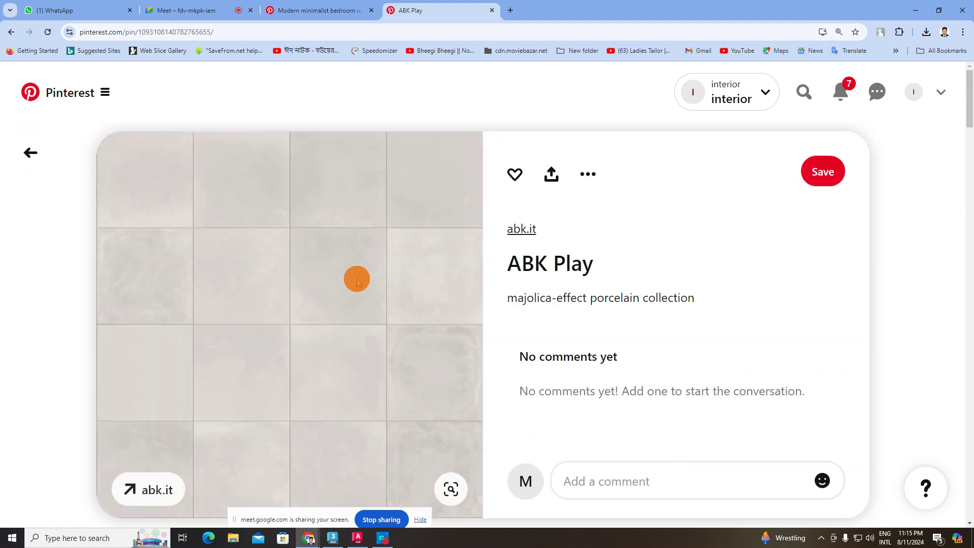
# Step: Save a grey square-tile pin image to Downloads
pyautogui.click(10, 33)
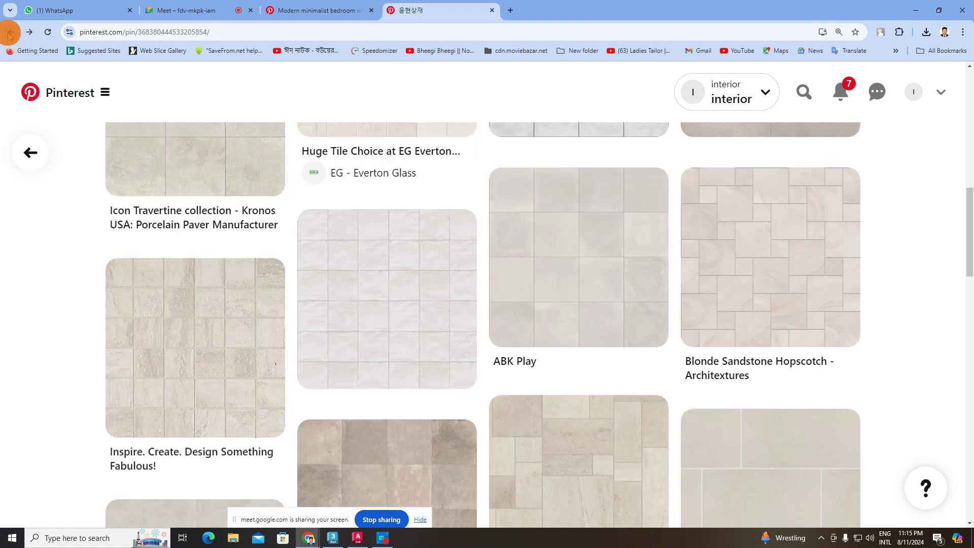
pyautogui.scroll(5, 456, 338)
pyautogui.click(642, 366)
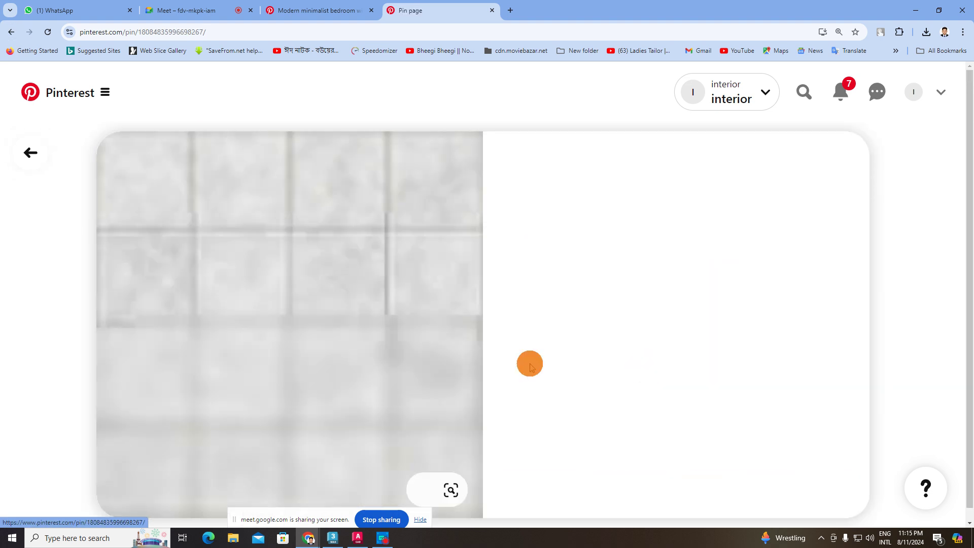
pyautogui.scroll(-5, 330, 290)
pyautogui.scroll(-1, 346, 289)
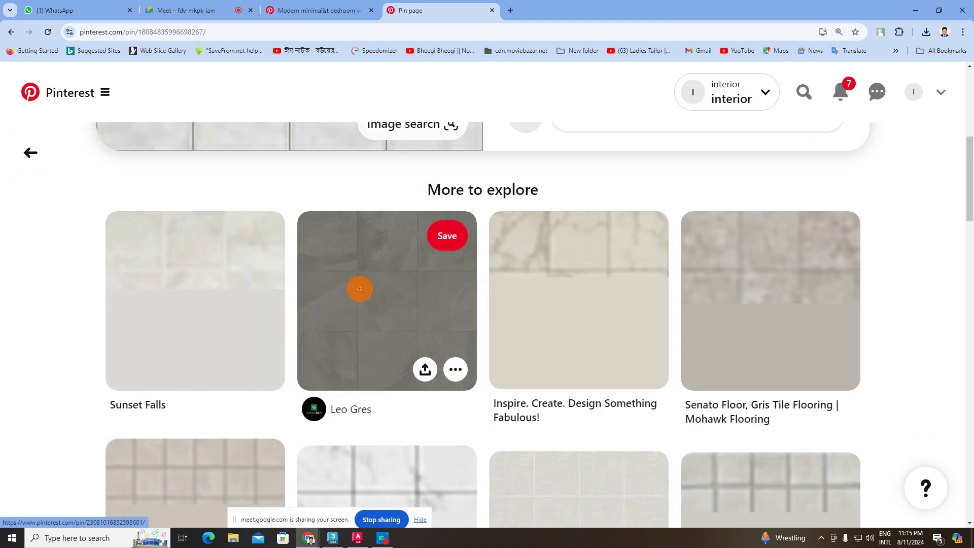
pyautogui.scroll(6, 375, 295)
pyautogui.rightClick(331, 257)
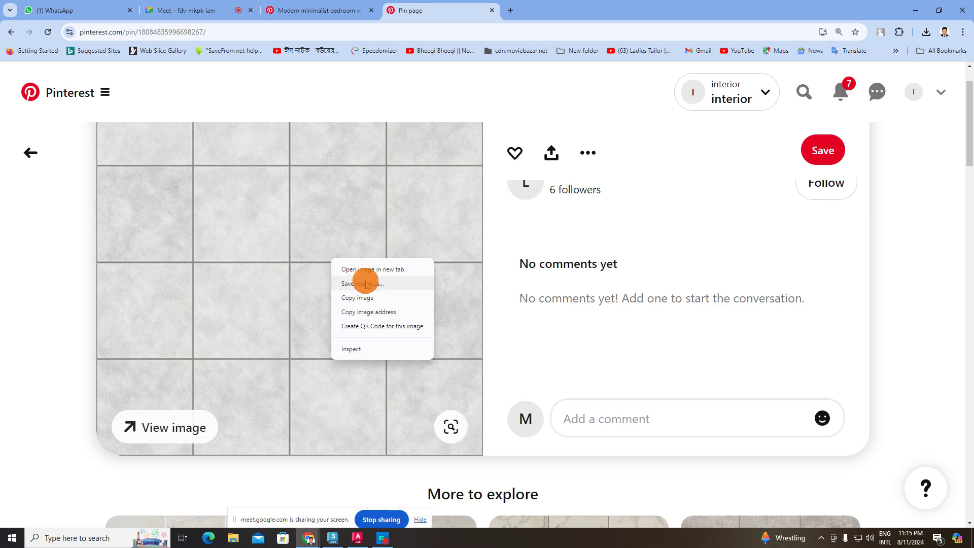
pyautogui.click(366, 279)
pyautogui.click(882, 450)
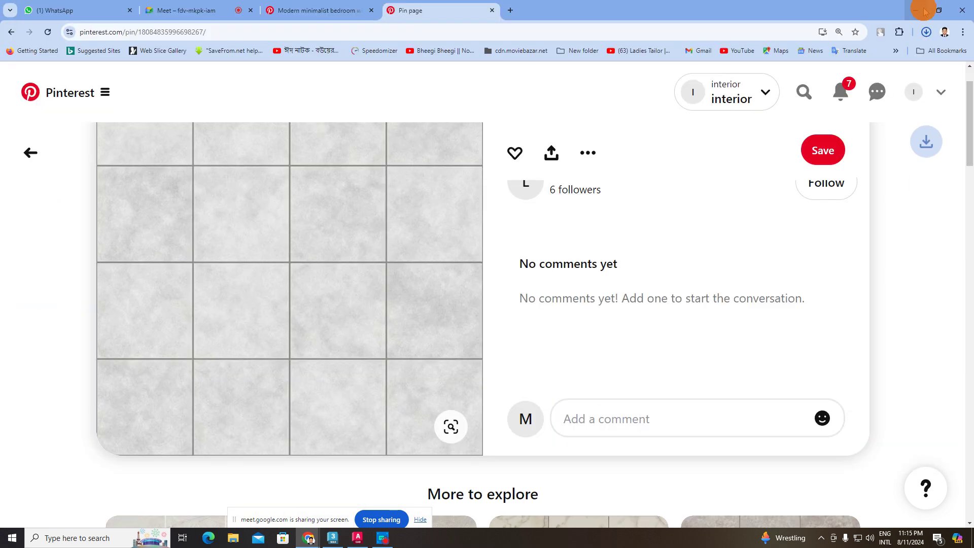
# Step: Replace the floor material's diffuse map with the downloaded tile Bitmap
pyautogui.moveTo(926, 139); pyautogui.dragTo(485, 229)
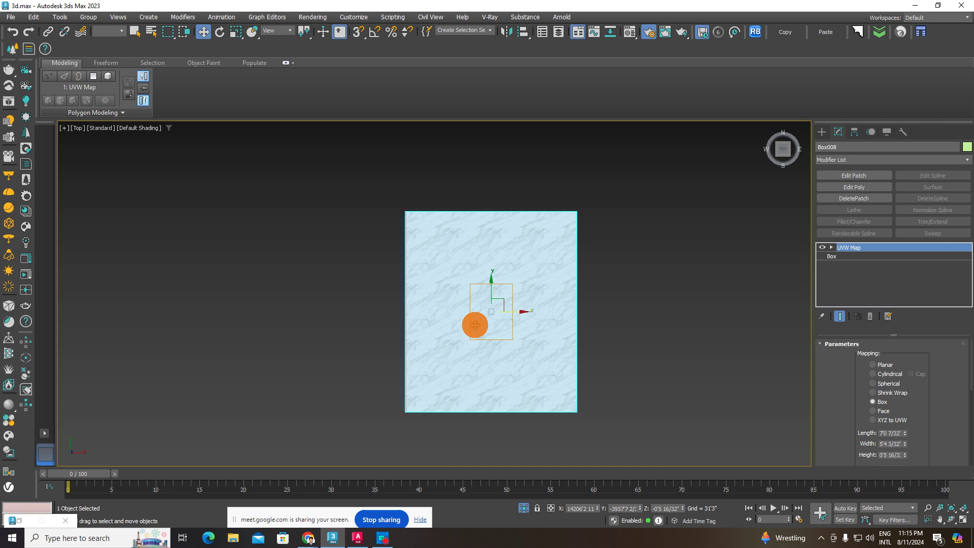
pyautogui.press('m')
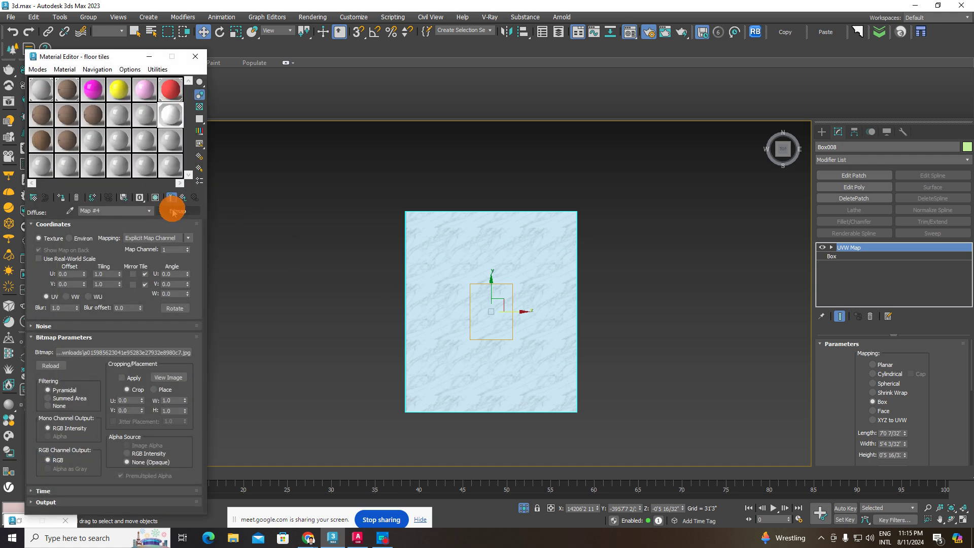
pyautogui.click(183, 211)
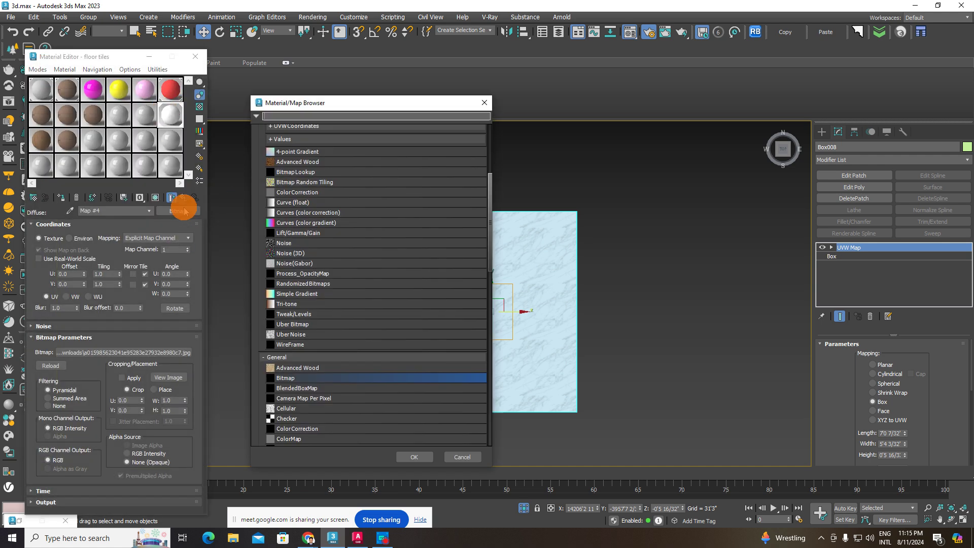
pyautogui.doubleClick(293, 378)
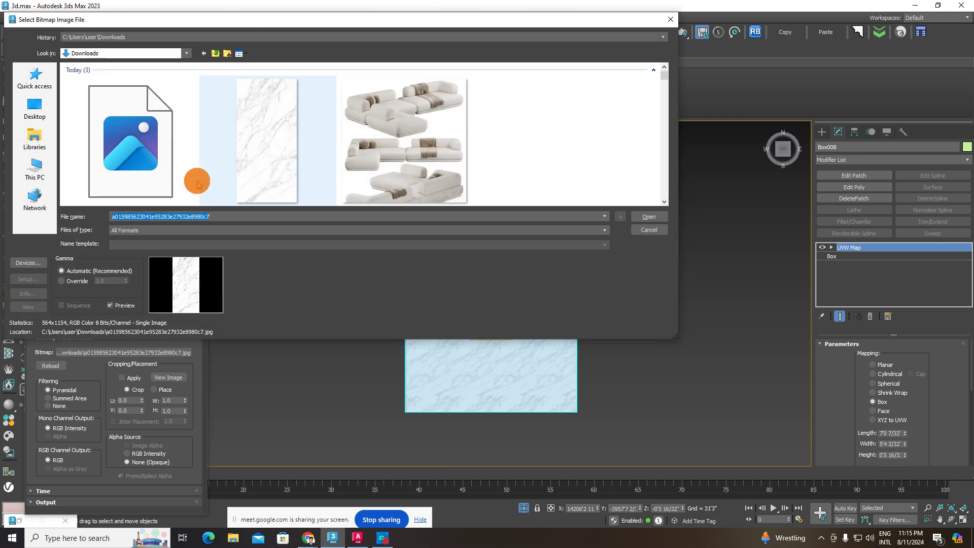
pyautogui.doubleClick(132, 146)
# Step: Preview the grey tile texture on the floor box, then reselect it
pyautogui.click(385, 258)
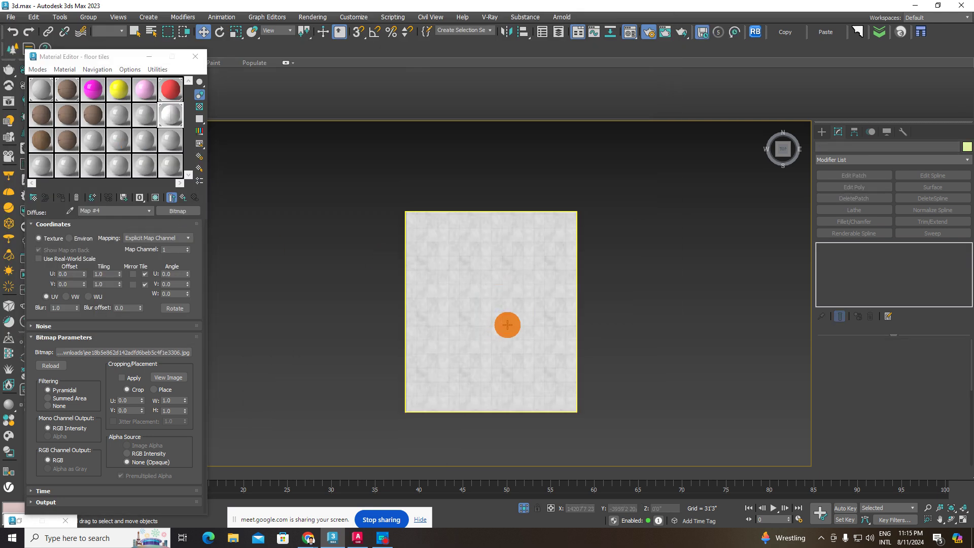
pyautogui.scroll(2, 506, 323)
pyautogui.scroll(2, 529, 311)
pyautogui.scroll(2, 465, 272)
pyautogui.scroll(-4, 451, 292)
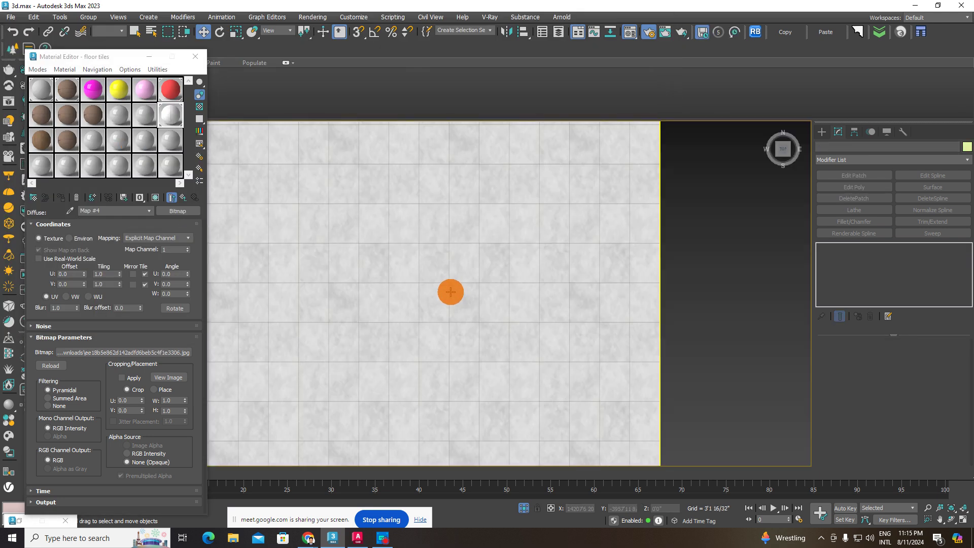
pyautogui.scroll(-2, 527, 298)
pyautogui.click(437, 284)
pyautogui.scroll(2, 438, 284)
pyautogui.scroll(2, 437, 285)
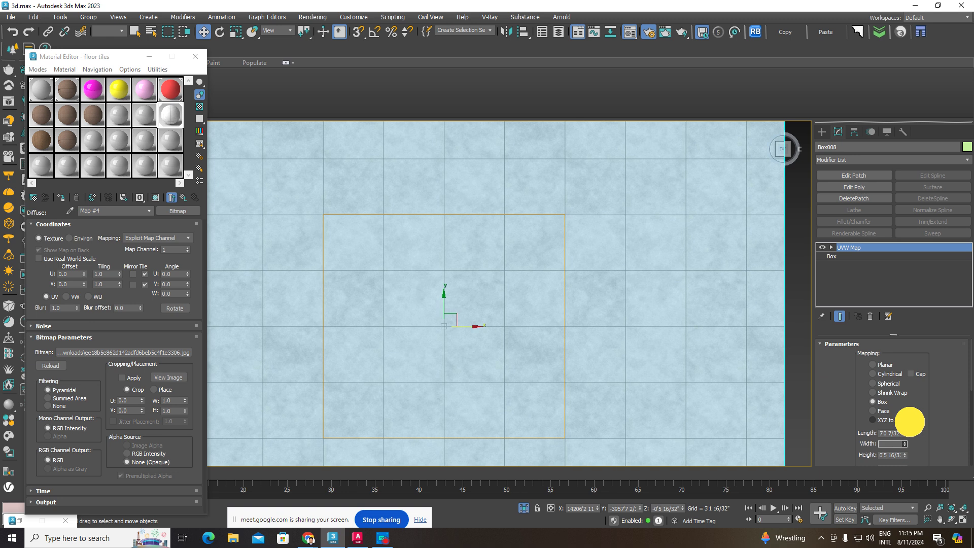
# Step: Enlarge the UVW Map width and length to roughly 10' by 10'
pyautogui.moveTo(905, 446)
pyautogui.mouseDown()
pyautogui.moveTo(913, 412)
pyautogui.moveTo(906, 444)
pyautogui.mouseUp()
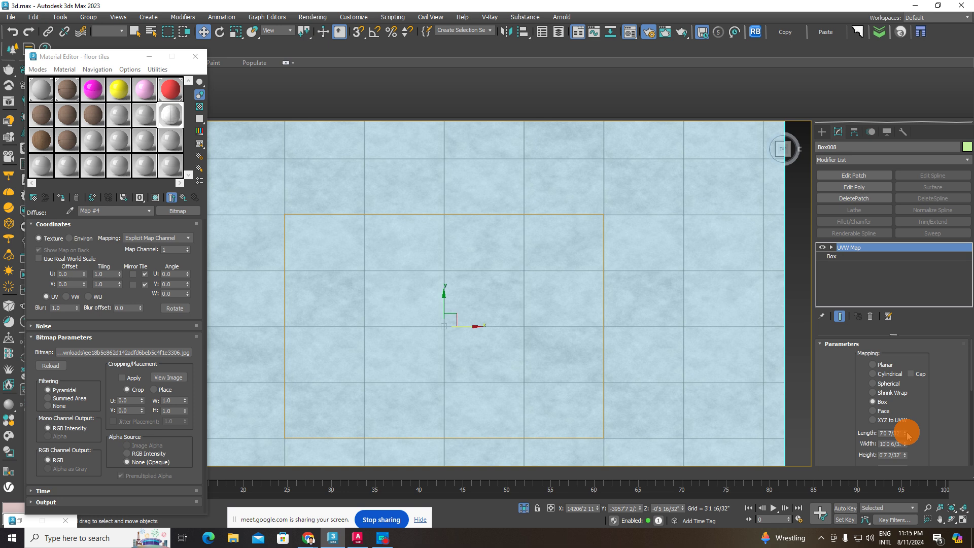
pyautogui.moveTo(908, 435); pyautogui.dragTo(902, 402)
pyautogui.scroll(-5, 526, 322)
pyautogui.click(677, 324)
pyautogui.scroll(2, 561, 317)
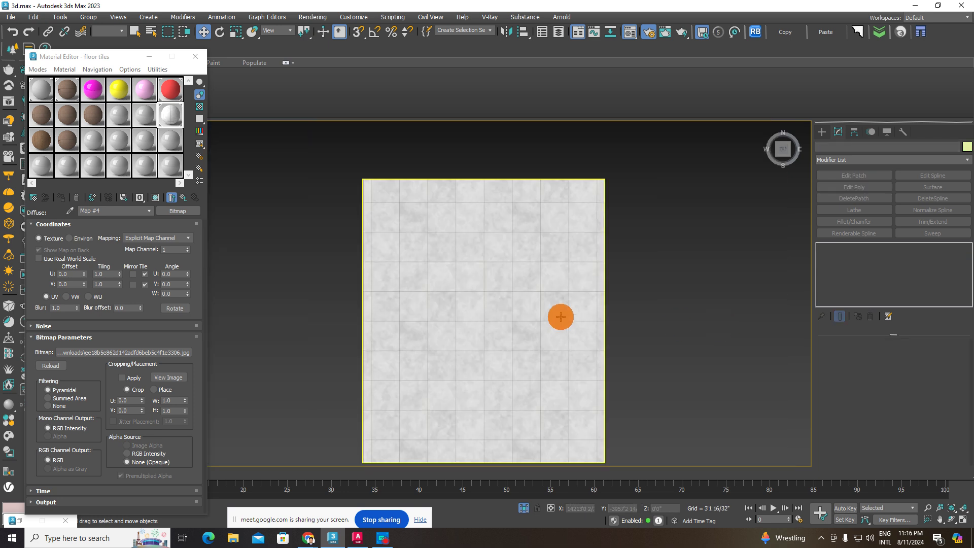
pyautogui.click(561, 317)
# Step: Draw a small flat Standard Primitive box on the floor in the Top view
pyautogui.click(822, 132)
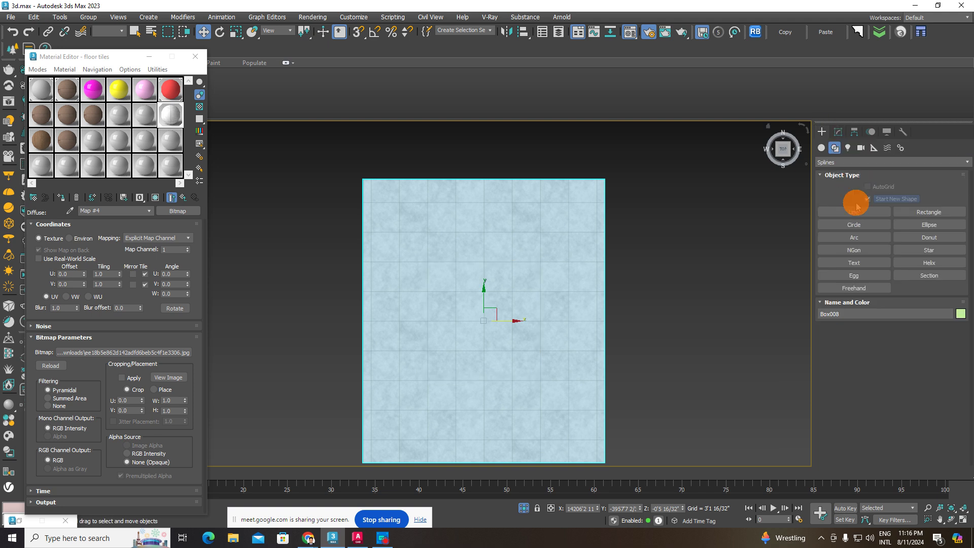
pyautogui.click(822, 147)
pyautogui.click(854, 200)
pyautogui.scroll(2, 509, 313)
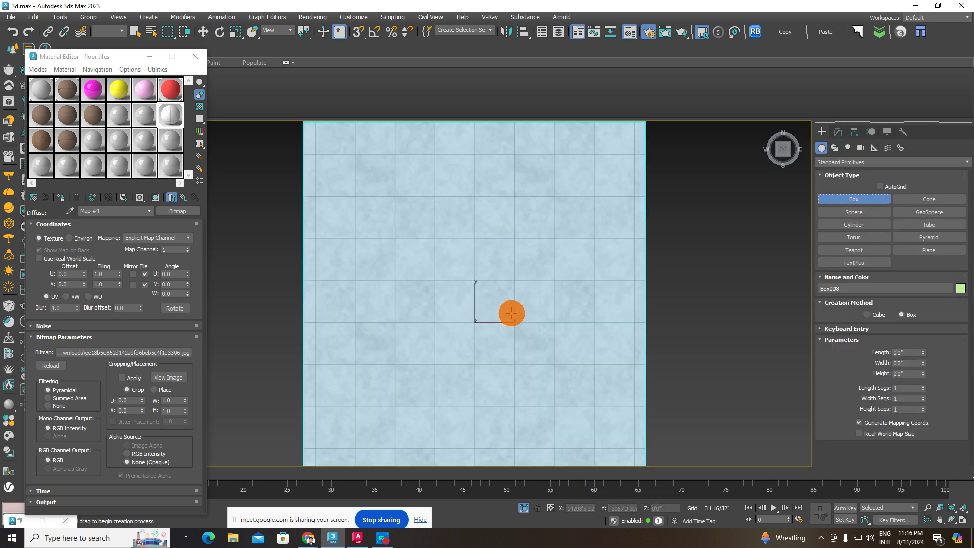
pyautogui.scroll(2, 517, 311)
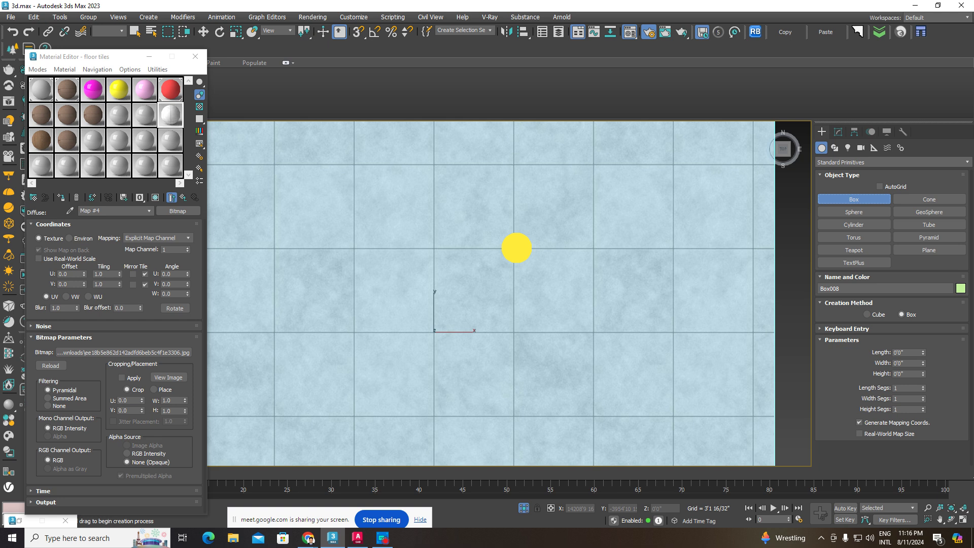
pyautogui.moveTo(517, 248); pyautogui.dragTo(594, 336)
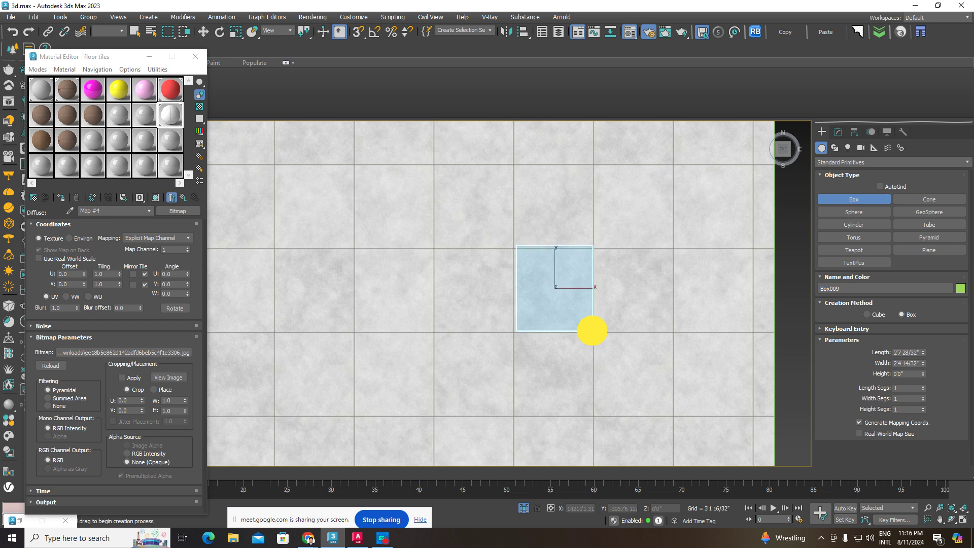
pyautogui.click(201, 31)
pyautogui.scroll(2, 546, 279)
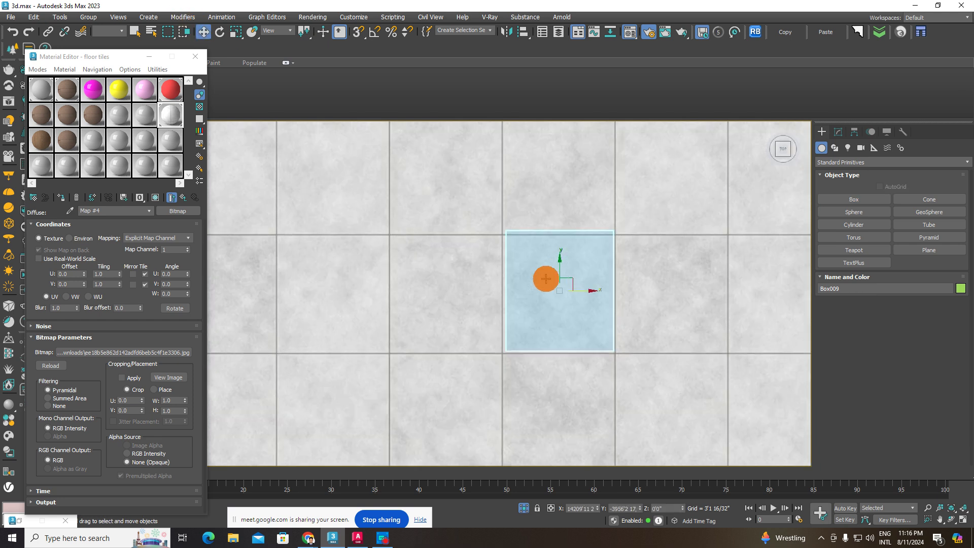
pyautogui.keyDown('alt'); pyautogui.moveTo(561, 289); pyautogui.dragTo(568, 327, button='middle'); pyautogui.keyUp('alt')
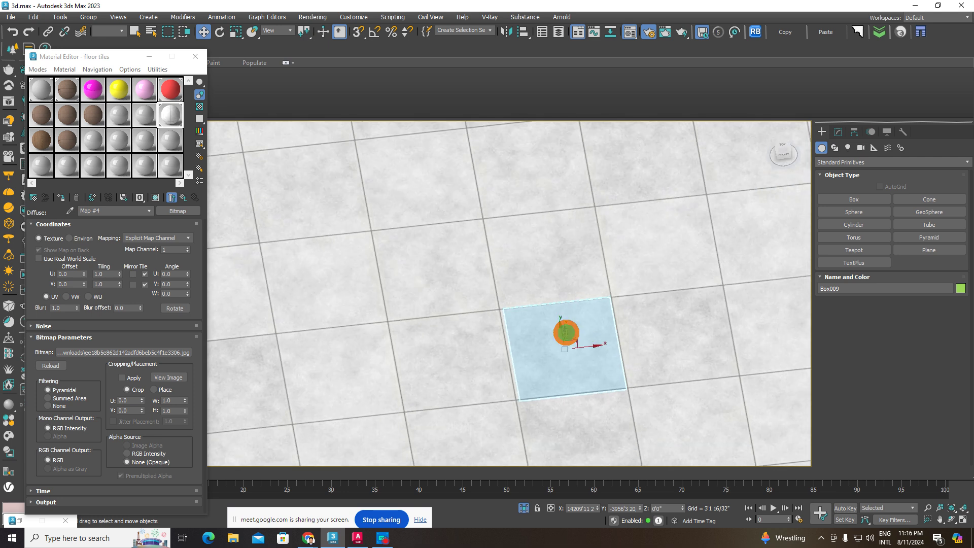
pyautogui.rightClick(649, 318)
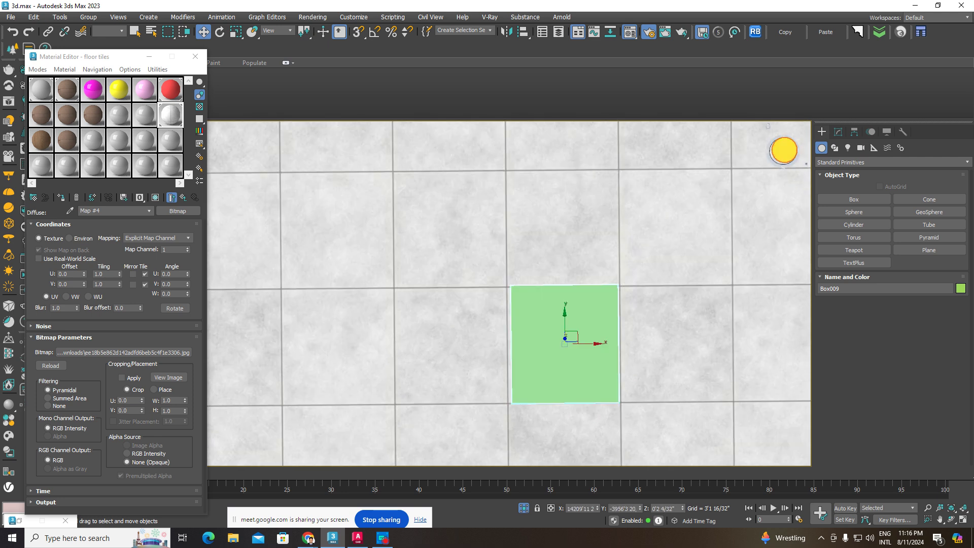
pyautogui.hotkey('shift', 'z')
pyautogui.hotkey('shift', 'z')
pyautogui.hotkey('shift', 'z')
pyautogui.hotkey('shift', 'z')
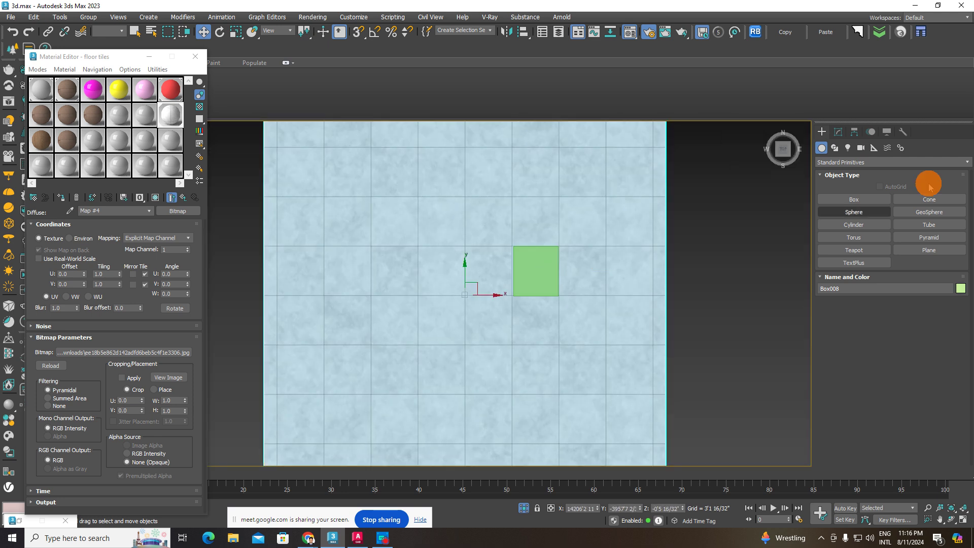
# Step: Set the new box's Length and Width to 24 (1'11 31/32")
pyautogui.click(838, 132)
pyautogui.scroll(5, 538, 268)
pyautogui.scroll(2, 541, 273)
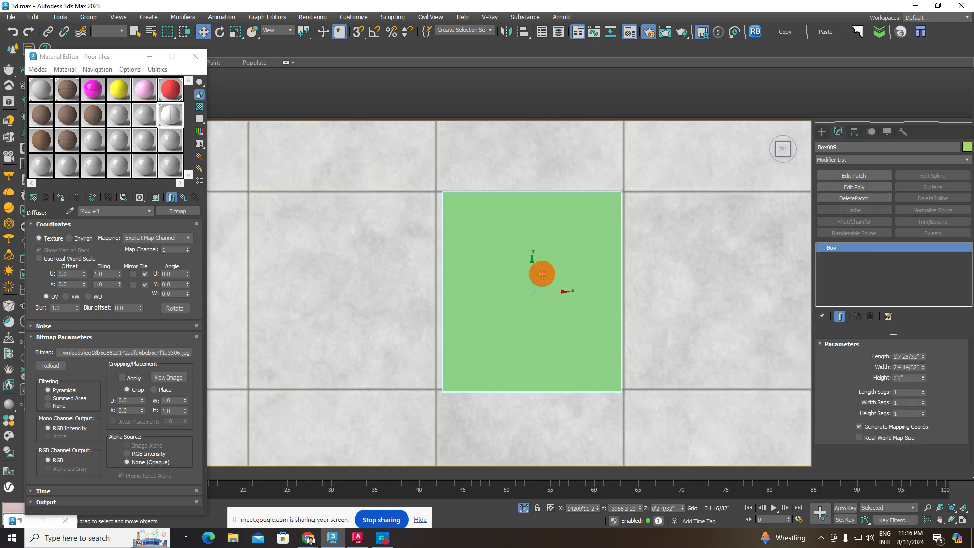
pyautogui.click(916, 357)
pyautogui.write('24')
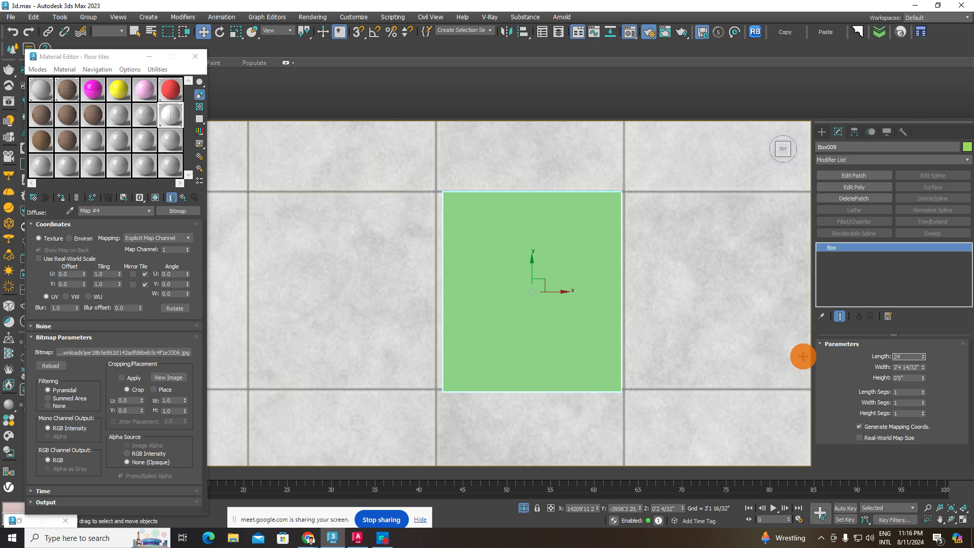
pyautogui.press('Return')
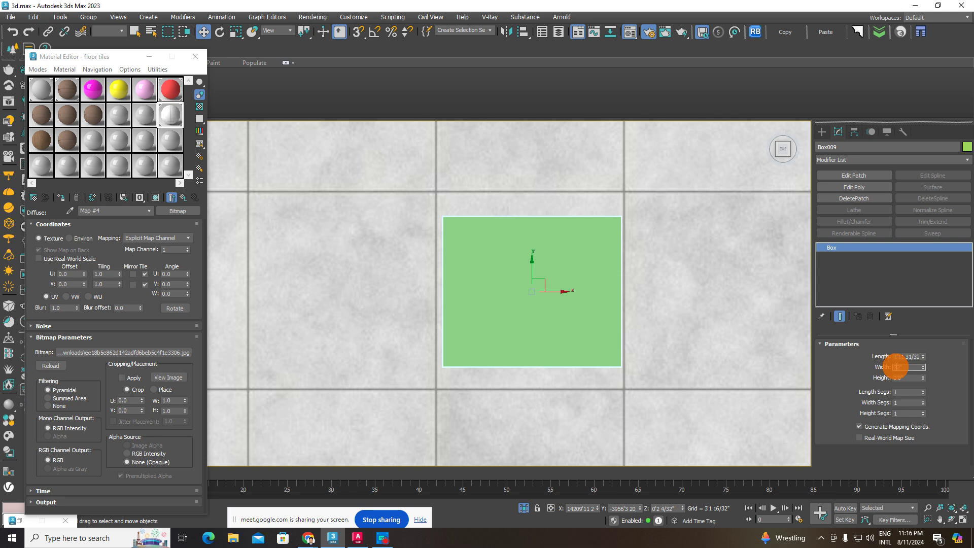
pyautogui.write('24')
pyautogui.press('Return')
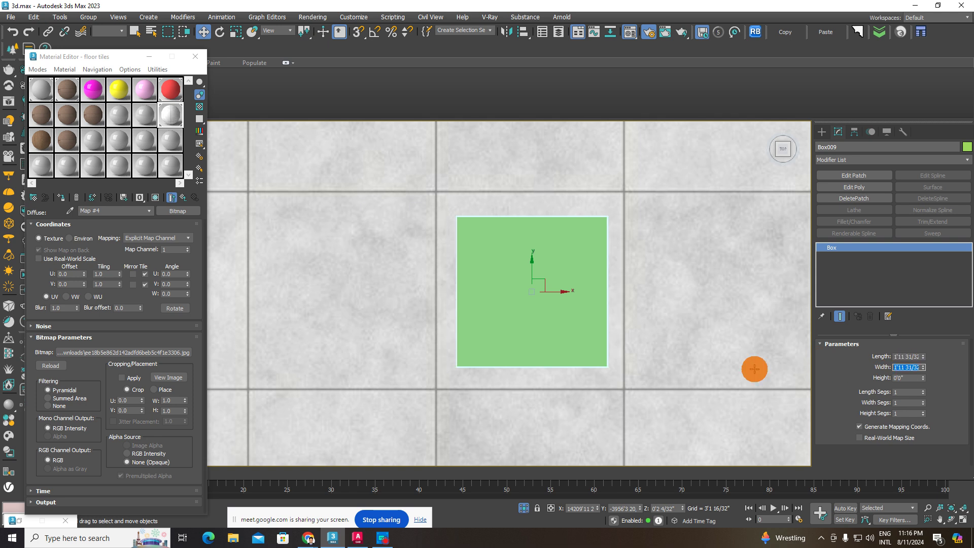
# Step: Shorten the floor's UVW Map length while nudging the green reference box
pyautogui.click(504, 261)
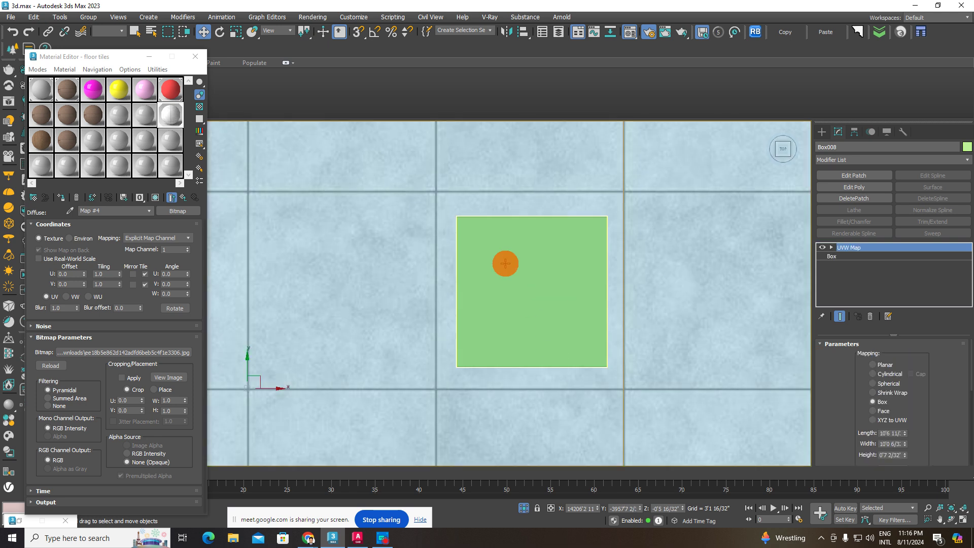
pyautogui.click(639, 269)
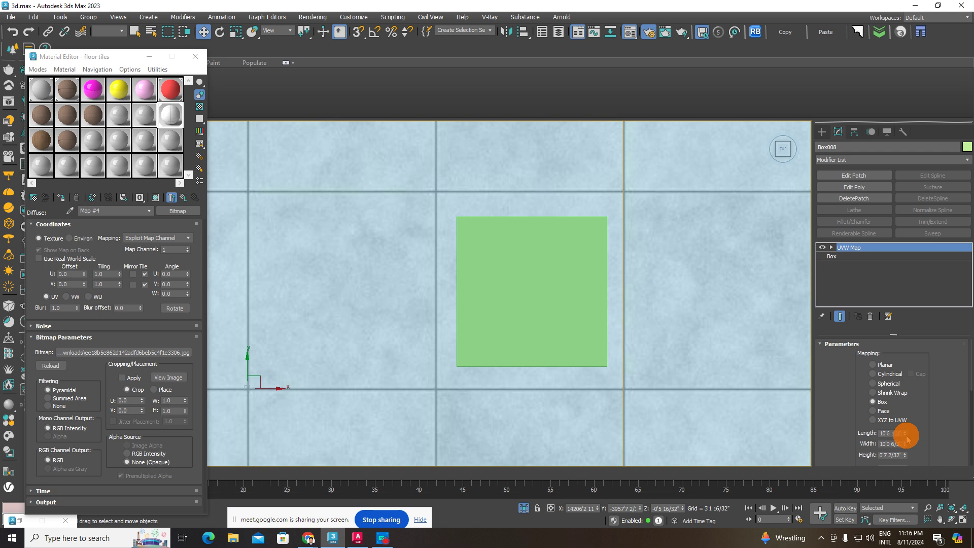
pyautogui.moveTo(907, 438); pyautogui.dragTo(907, 446)
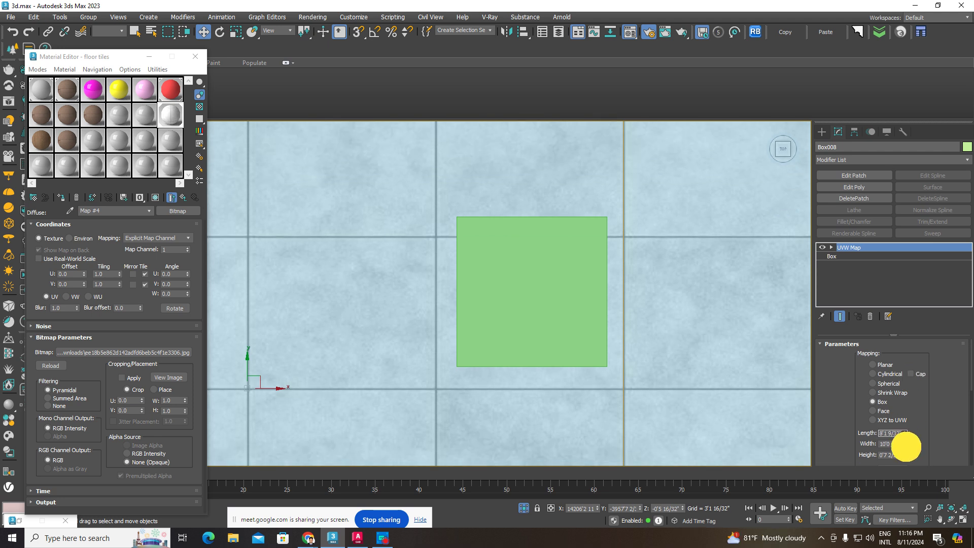
pyautogui.click(516, 328)
pyautogui.moveTo(528, 276); pyautogui.dragTo(531, 289)
pyautogui.moveTo(919, 369); pyautogui.dragTo(923, 368)
pyautogui.click(643, 283)
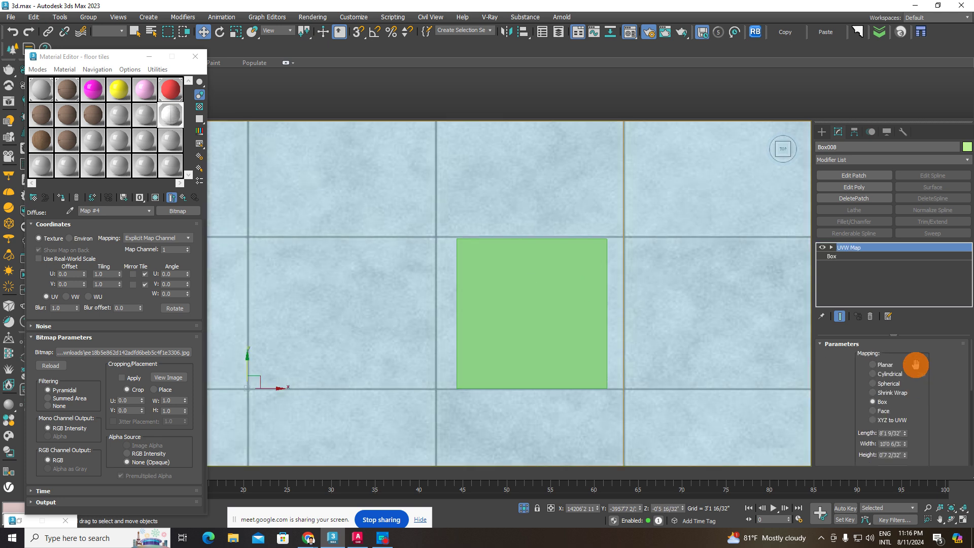
pyautogui.moveTo(907, 436); pyautogui.dragTo(898, 452)
# Step: Reduce the mapping to about 8'1" by 8'4" and remove the green box
pyautogui.click(604, 322)
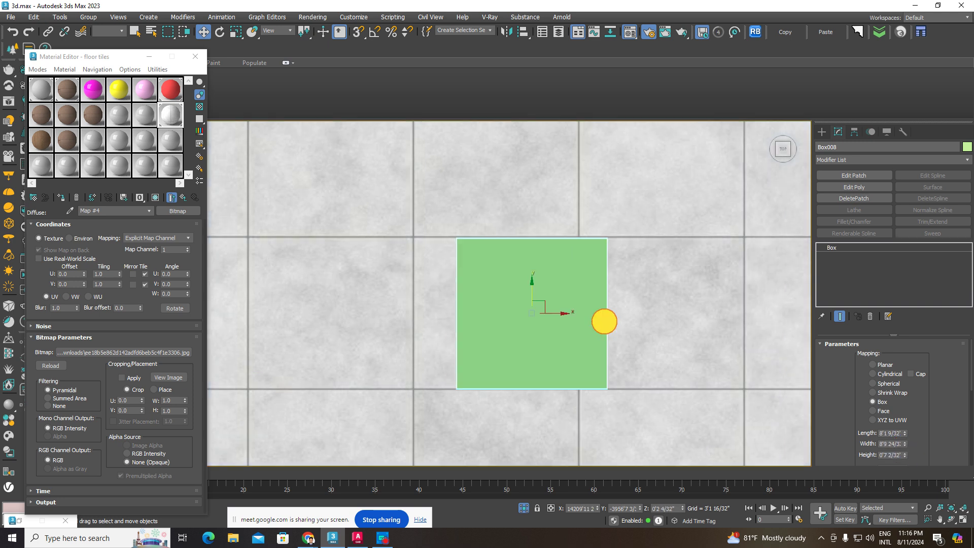
pyautogui.moveTo(604, 322); pyautogui.dragTo(513, 311)
pyautogui.click(701, 326)
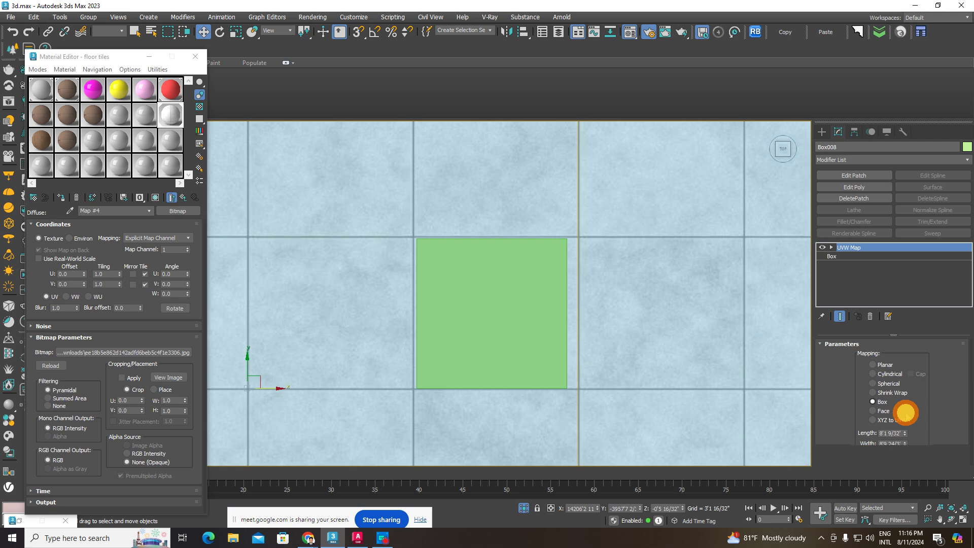
pyautogui.click(907, 413)
pyautogui.moveTo(905, 445); pyautogui.dragTo(905, 445)
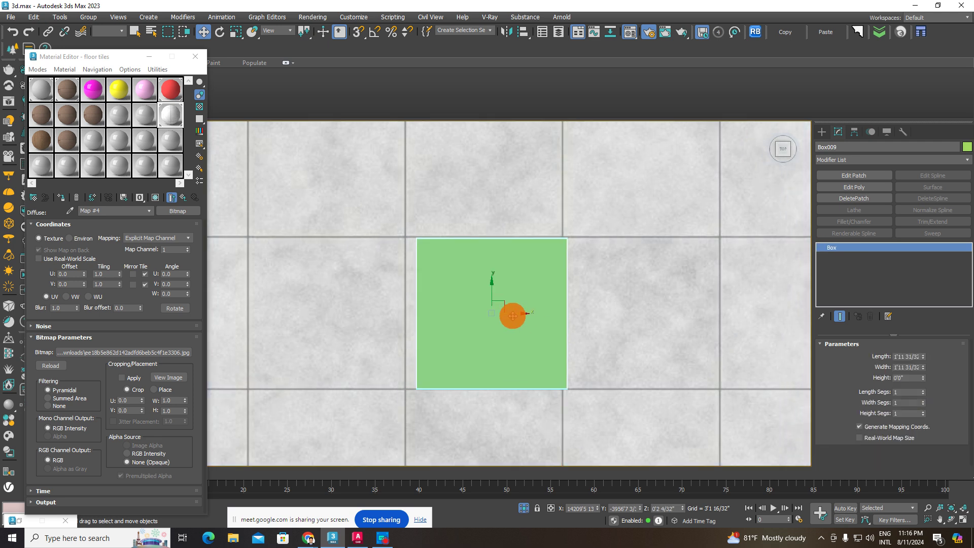
pyautogui.moveTo(517, 322); pyautogui.dragTo(508, 314)
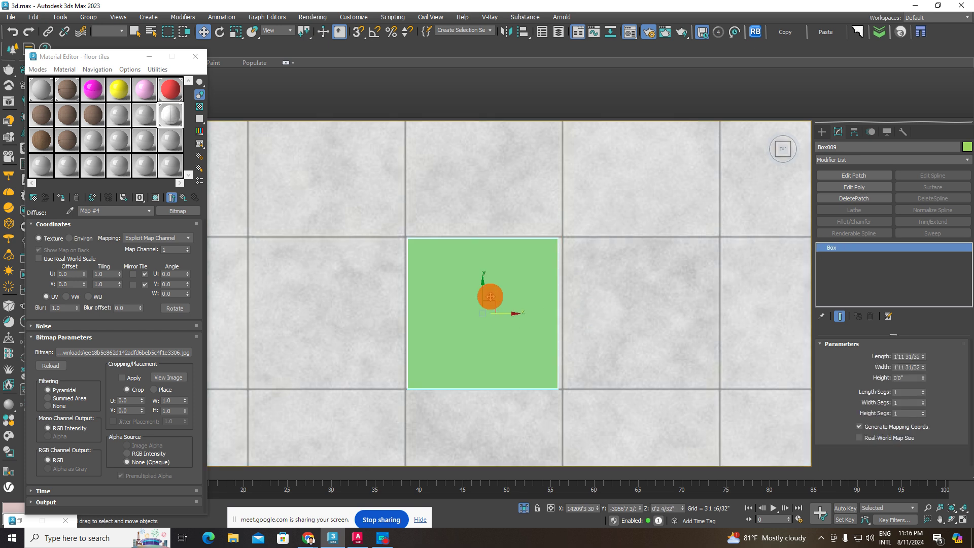
pyautogui.hotkey('ctrl', 'z')
pyautogui.hotkey('ctrl', 'z')
pyautogui.hotkey('ctrl', 'z')
# Step: Recentre the Top view on the floor and reselect it
pyautogui.scroll(-6, 555, 297)
pyautogui.scroll(4, 500, 293)
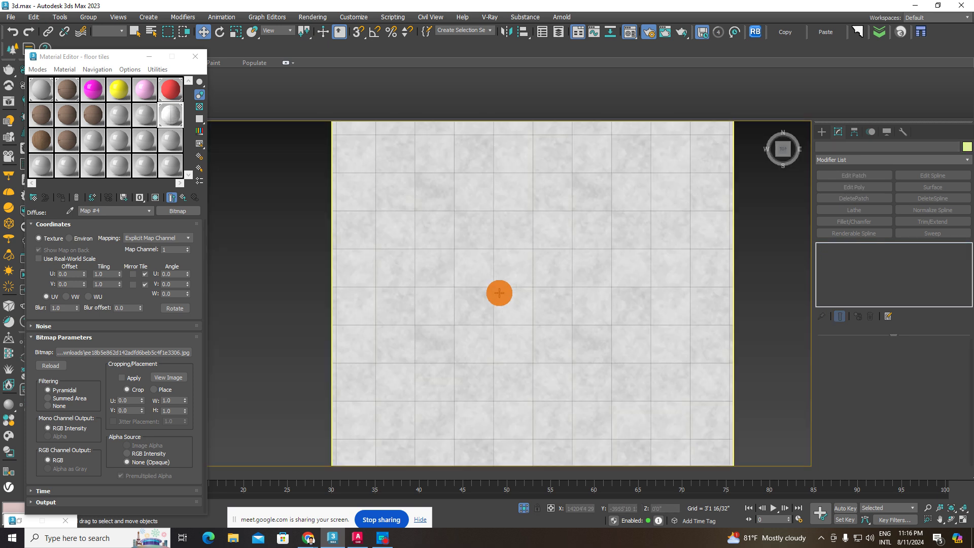
pyautogui.click(616, 289)
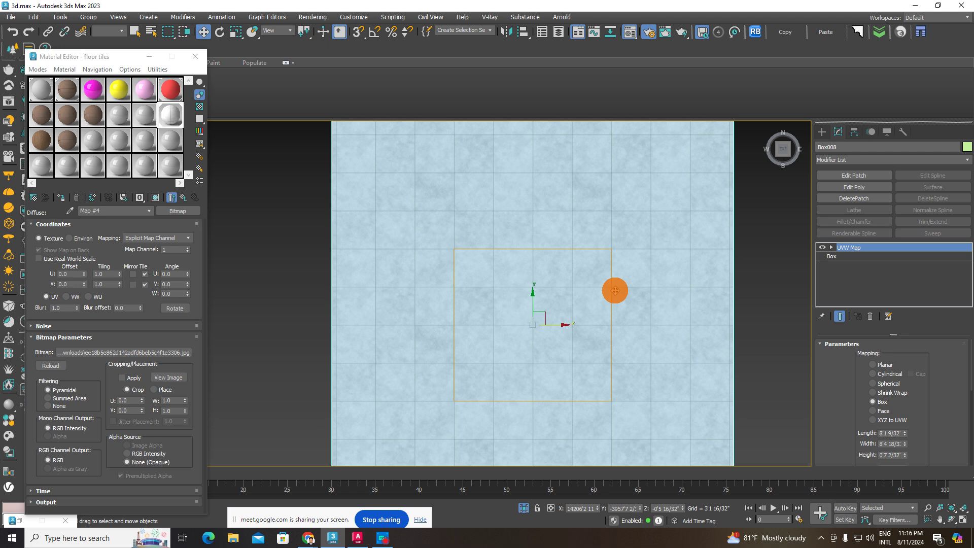
pyautogui.moveTo(584, 315); pyautogui.dragTo(577, 327, button='middle')
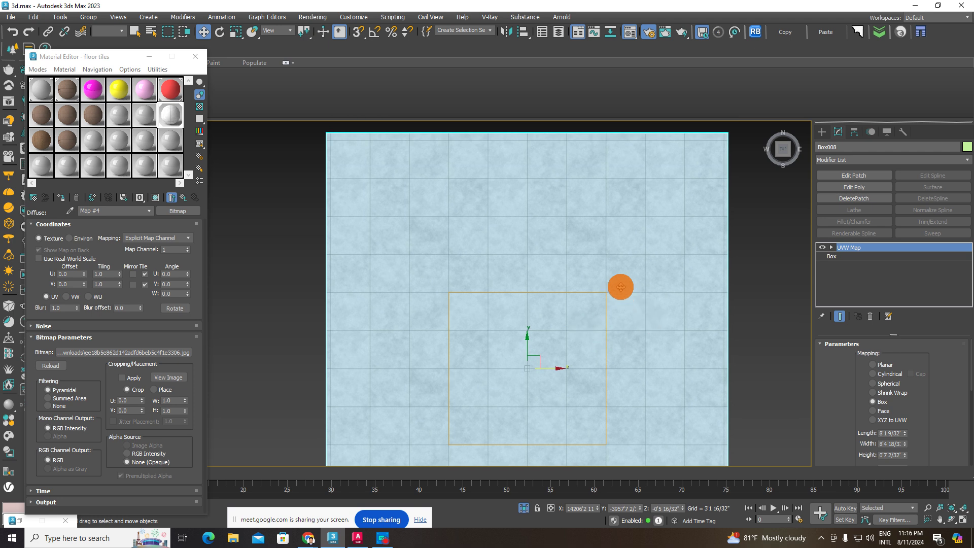
pyautogui.click(758, 280)
pyautogui.click(576, 277)
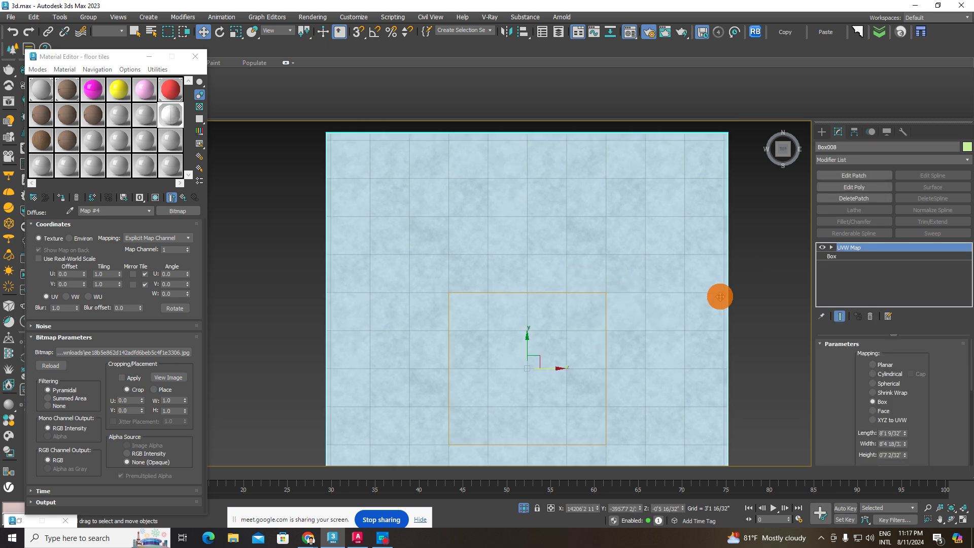
pyautogui.click(741, 299)
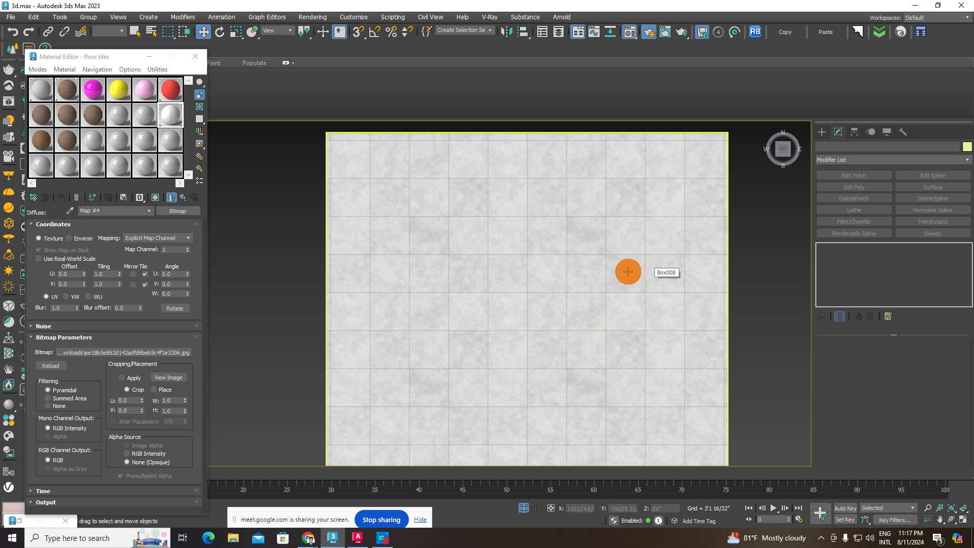
pyautogui.click(628, 272)
pyautogui.moveTo(614, 360); pyautogui.dragTo(618, 387, button='middle')
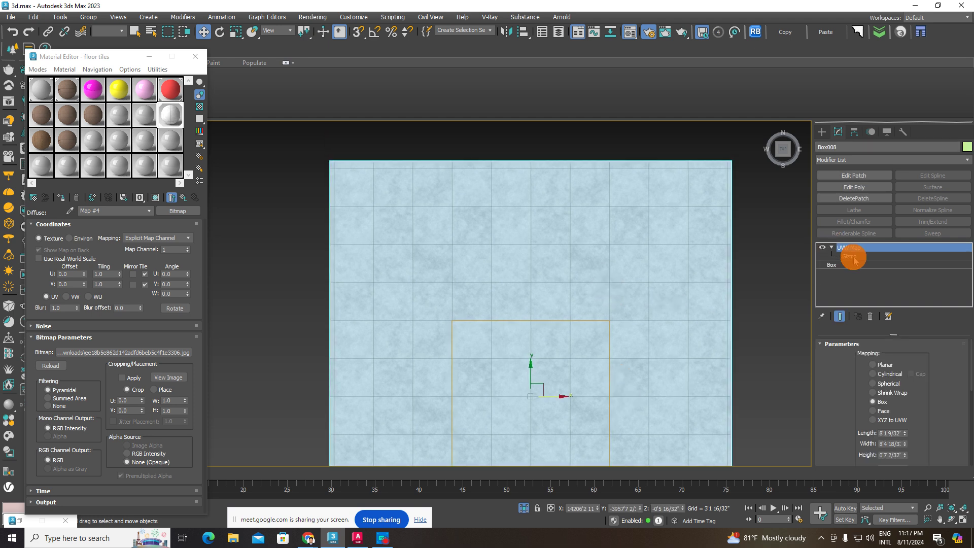
# Step: Select the UVW Map Gizmo sub-object and close the Material Editor
pyautogui.click(855, 257)
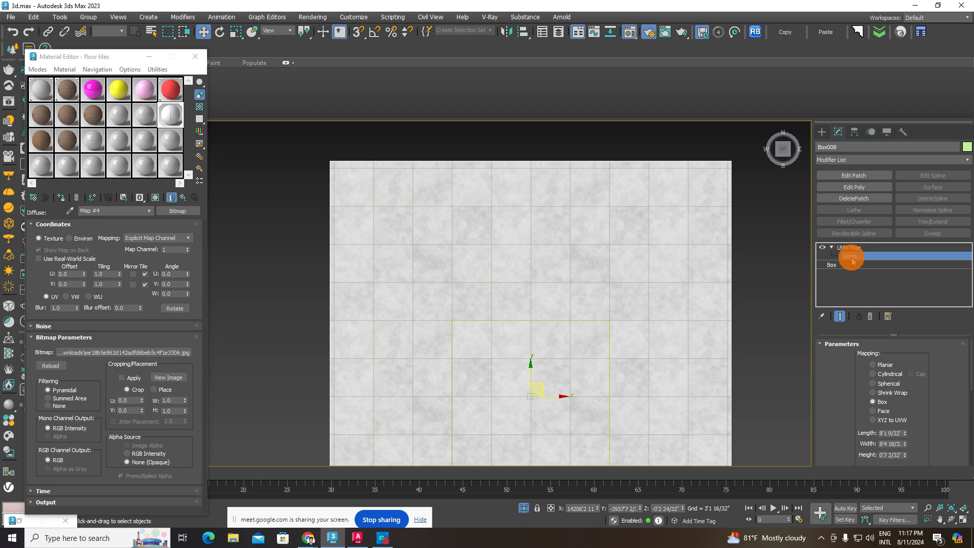
pyautogui.click(832, 248)
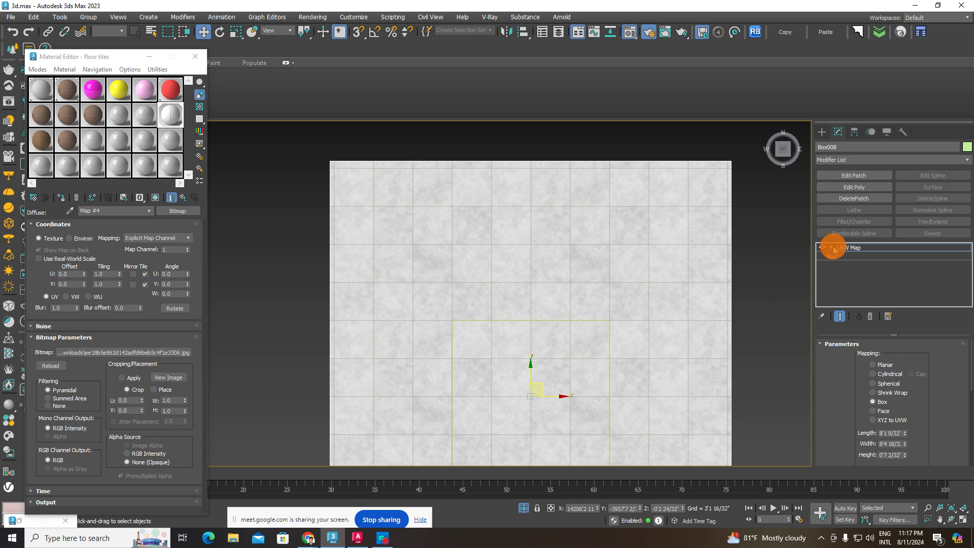
pyautogui.click(832, 248)
pyautogui.click(832, 248)
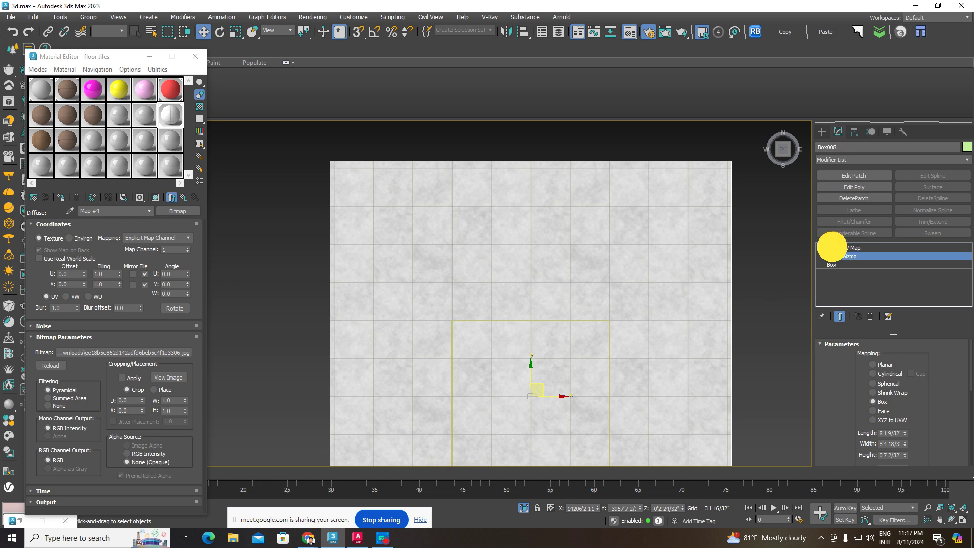
pyautogui.click(832, 247)
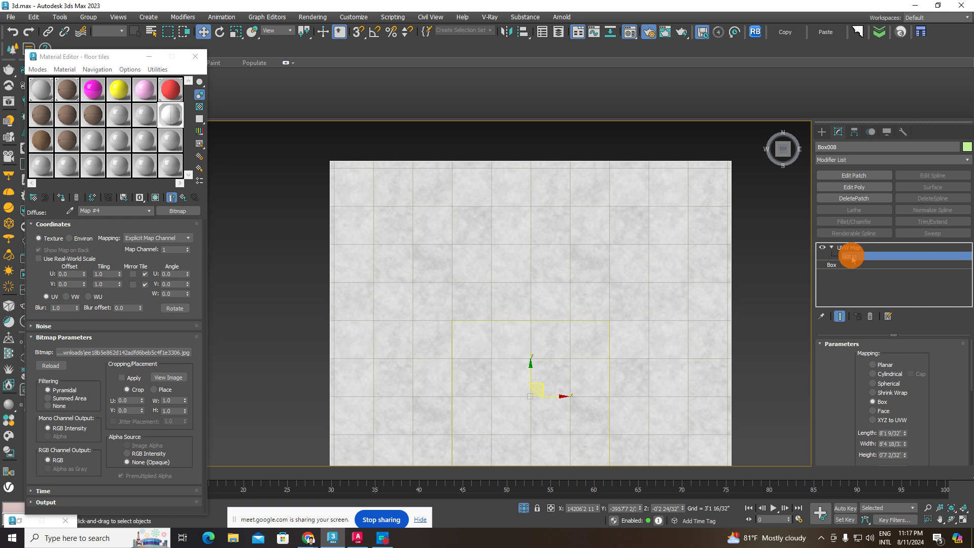
pyautogui.moveTo(537, 320); pyautogui.dragTo(248, 93, button='middle')
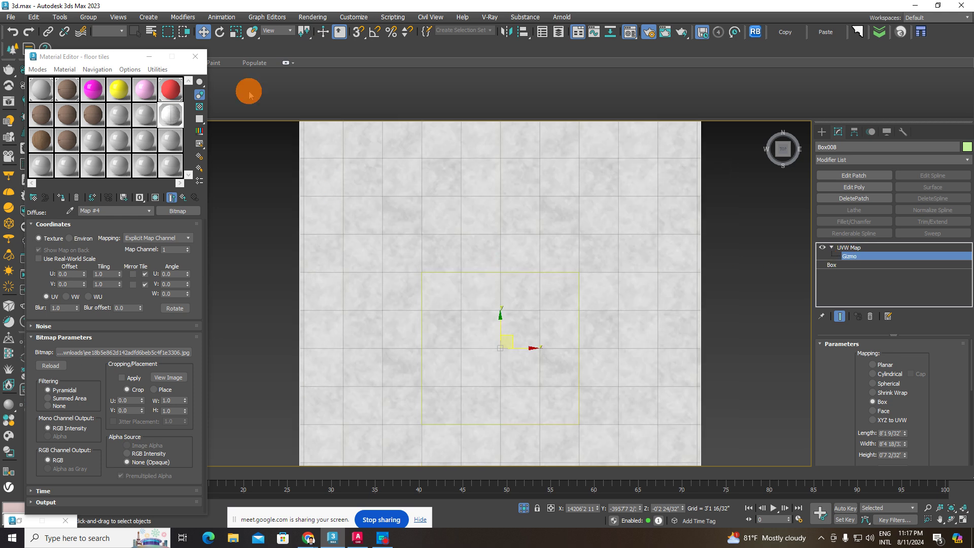
pyautogui.click(197, 57)
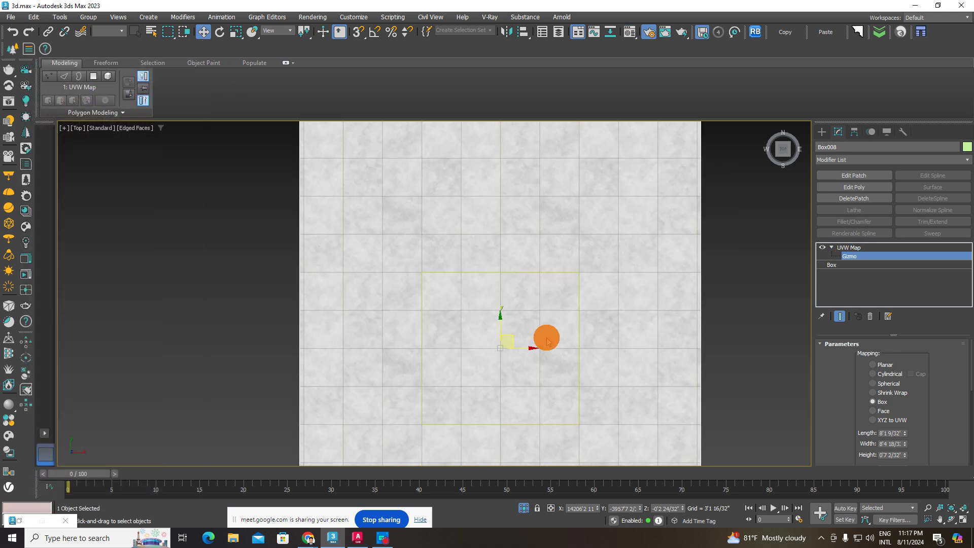
pyautogui.scroll(-3, 548, 341)
pyautogui.click(852, 247)
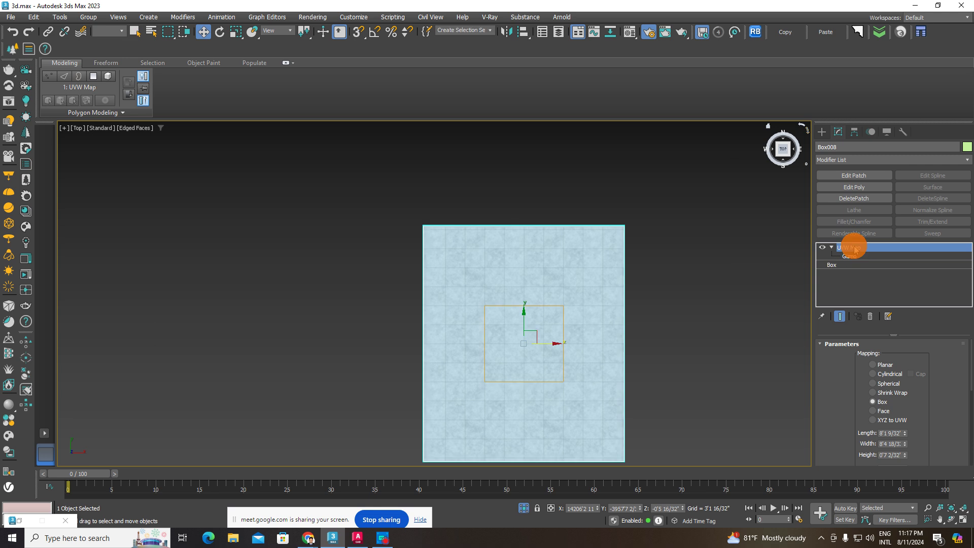
# Step: Move the UVW Map gizmo to shift where the floor tile seams fall
pyautogui.moveTo(534, 343)
pyautogui.mouseDown()
pyautogui.moveTo(486, 354)
pyautogui.moveTo(756, 382)
pyautogui.moveTo(430, 319)
pyautogui.mouseUp()
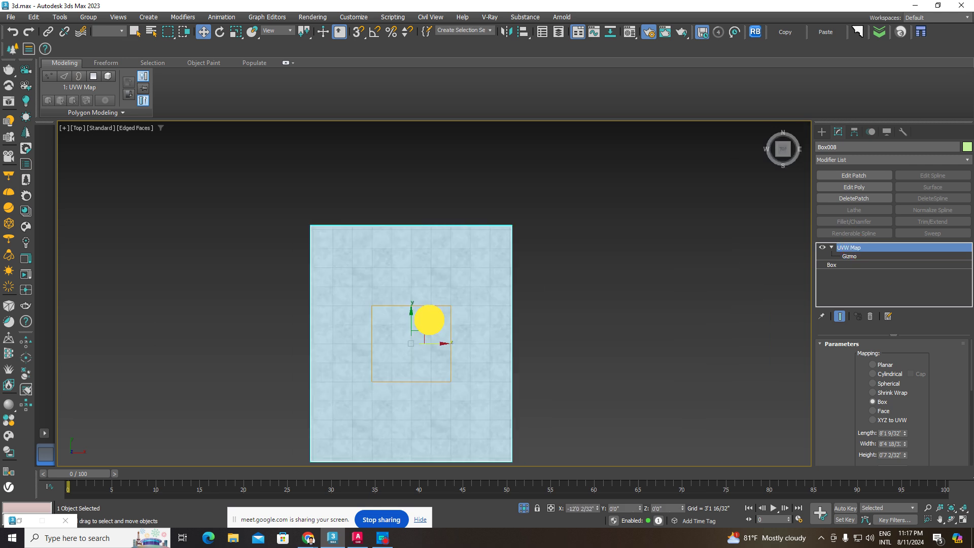
pyautogui.click(858, 257)
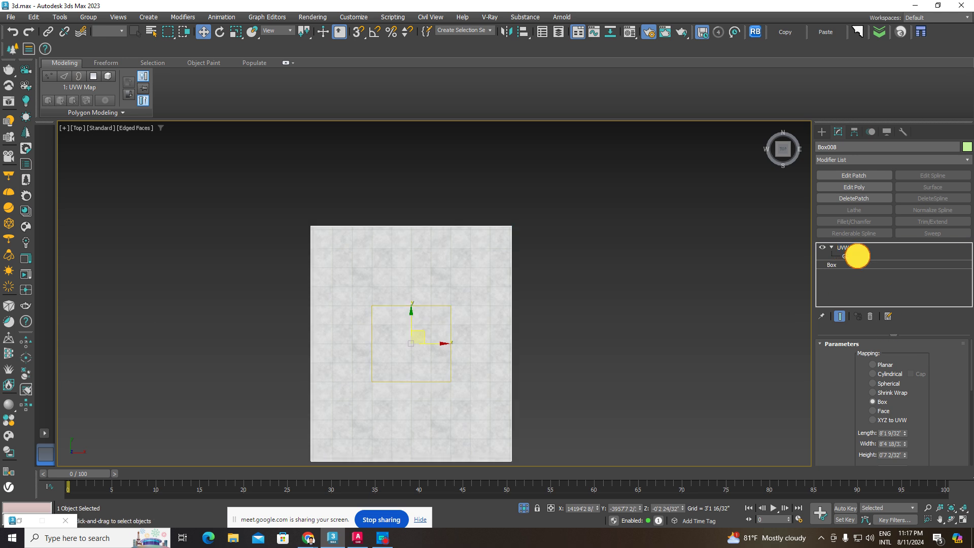
pyautogui.moveTo(426, 344)
pyautogui.mouseDown()
pyautogui.moveTo(616, 365)
pyautogui.moveTo(331, 372)
pyautogui.moveTo(642, 417)
pyautogui.moveTo(464, 359)
pyautogui.moveTo(742, 344)
pyautogui.moveTo(787, 366)
pyautogui.moveTo(561, 339)
pyautogui.moveTo(643, 341)
pyautogui.moveTo(607, 346)
pyautogui.mouseUp()
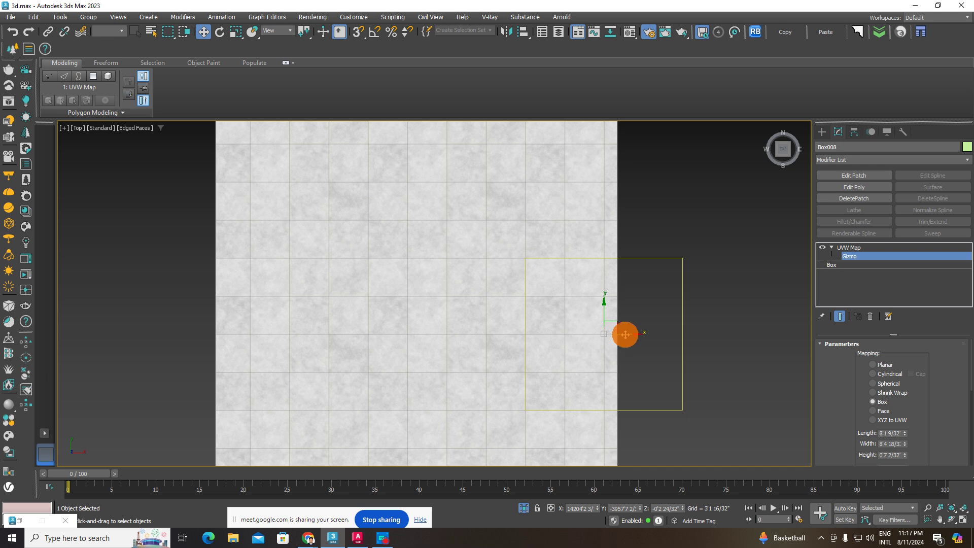
pyautogui.moveTo(626, 335)
pyautogui.mouseDown()
pyautogui.moveTo(529, 348)
pyautogui.moveTo(513, 245)
pyautogui.mouseUp()
pyautogui.scroll(-3, 513, 245)
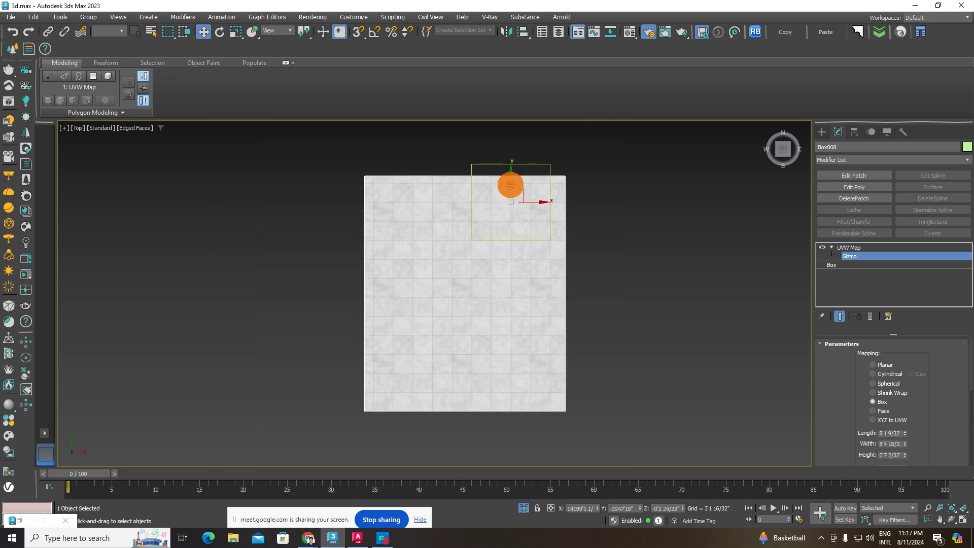
pyautogui.scroll(2, 513, 260)
# Step: Try rotating the tiles diagonally, then cancel to keep them axis-aligned
pyautogui.moveTo(522, 279); pyautogui.dragTo(520, 281)
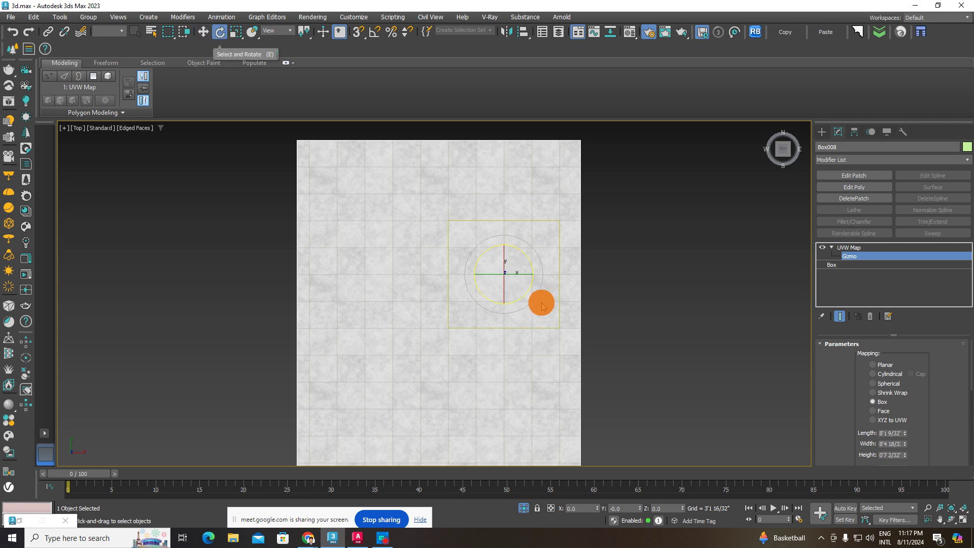
pyautogui.moveTo(519, 297)
pyautogui.mouseDown()
pyautogui.moveTo(589, 308)
pyautogui.moveTo(506, 355)
pyautogui.mouseUp()
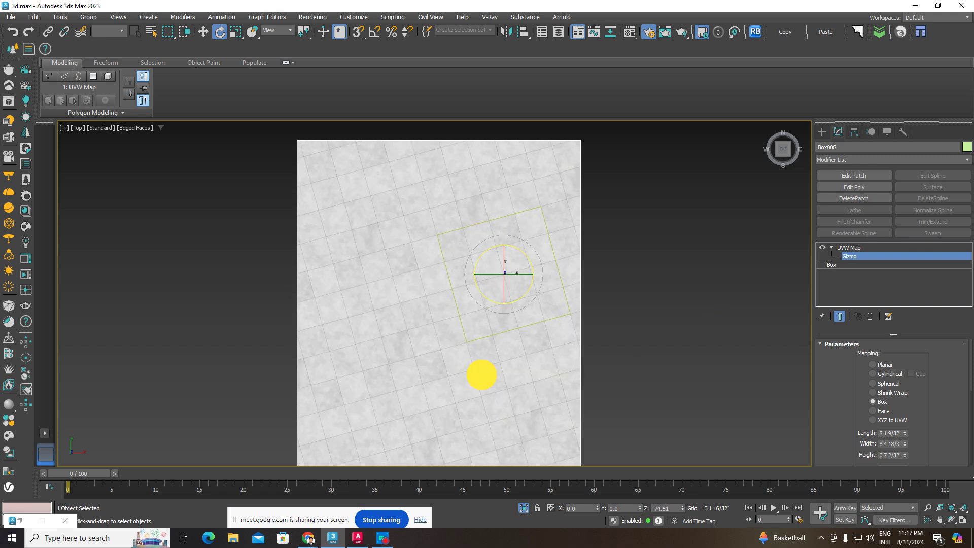
pyautogui.moveTo(506, 354)
pyautogui.mouseDown()
pyautogui.moveTo(638, 357)
pyautogui.moveTo(391, 341)
pyautogui.moveTo(751, 348)
pyautogui.moveTo(606, 386)
pyautogui.moveTo(707, 366)
pyautogui.moveTo(374, 343)
pyautogui.moveTo(772, 327)
pyautogui.moveTo(345, 346)
pyautogui.moveTo(668, 395)
pyautogui.mouseUp()
pyautogui.rightClick(673, 396)
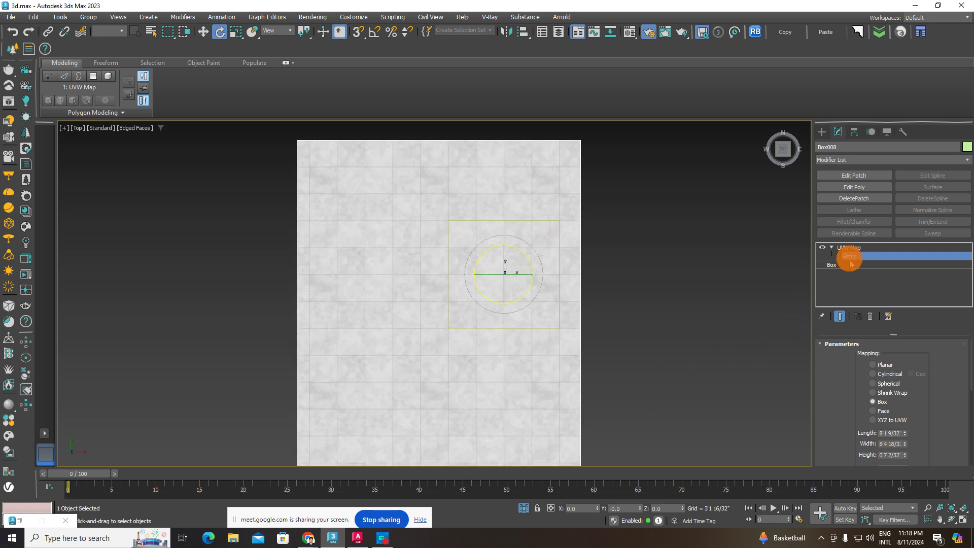
# Step: Select the floor and cancel an accidental Shift-drag clone
pyautogui.click(822, 132)
pyautogui.click(670, 272)
pyautogui.click(203, 31)
pyautogui.click(463, 277)
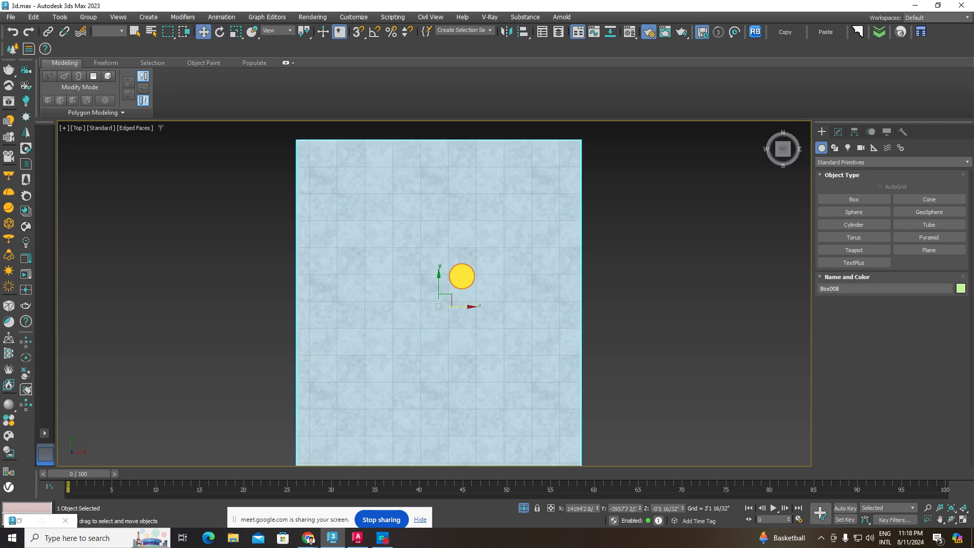
pyautogui.scroll(-3, 451, 282)
pyautogui.scroll(-3, 421, 300)
pyautogui.keyDown('shift'); pyautogui.moveTo(409, 310); pyautogui.dragTo(609, 321); pyautogui.keyUp('shift')
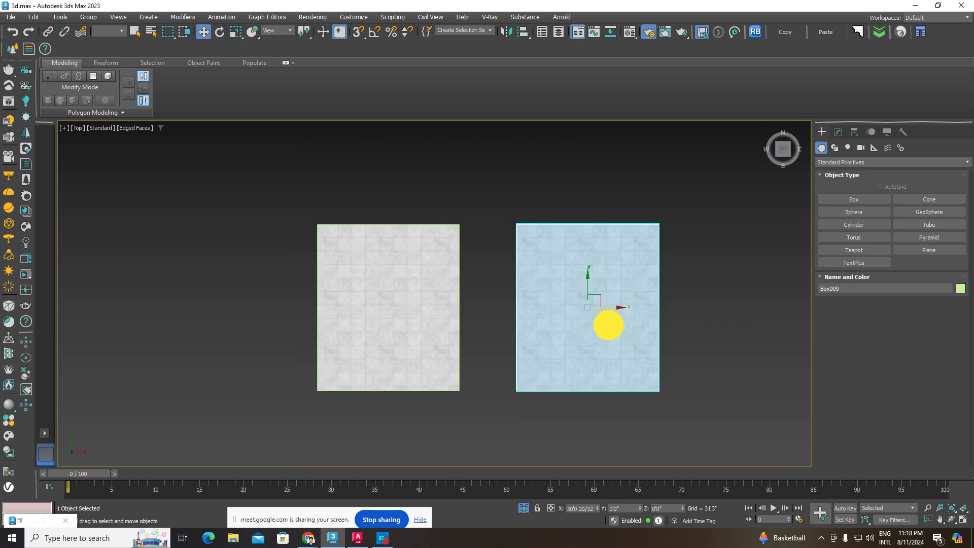
pyautogui.rightClick(722, 298)
pyautogui.press('Escape')
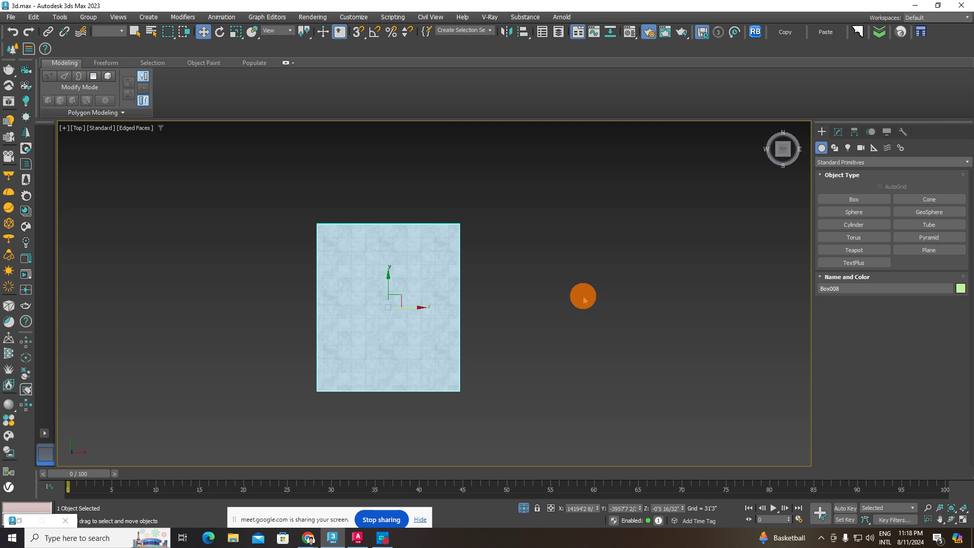
# Step: Reselect the floor and activate Rectangle spline creation
pyautogui.click(583, 297)
pyautogui.click(394, 309)
pyautogui.scroll(2, 482, 291)
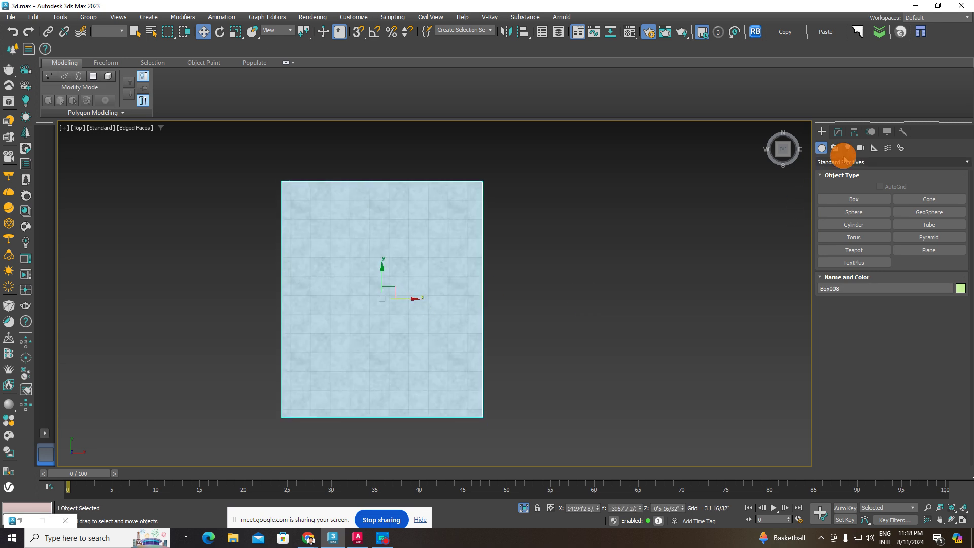
pyautogui.click(836, 149)
# Step: Snap-draw a rectangle spline over the tiled box outline, about 25'0 27/32" by 21'4 14/32"
pyautogui.click(931, 211)
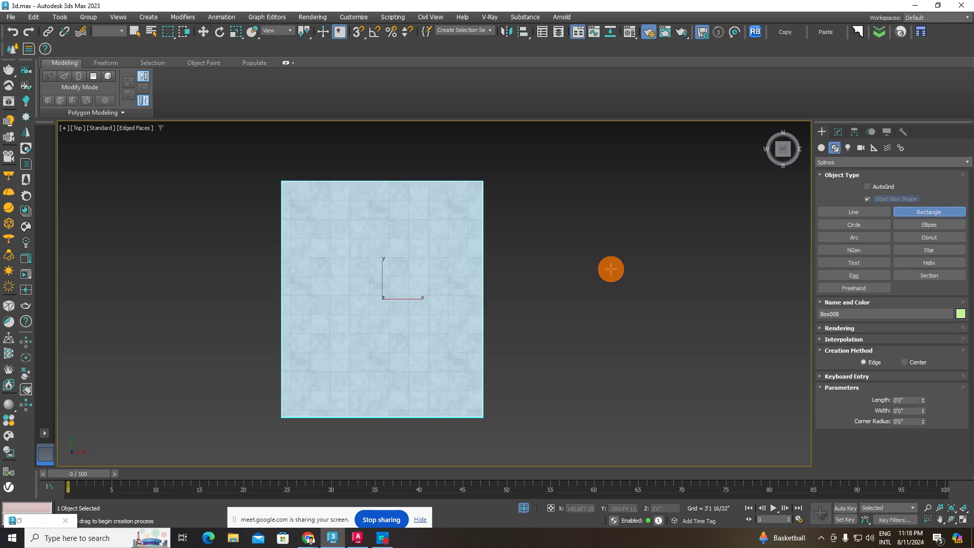
pyautogui.moveTo(611, 269); pyautogui.dragTo(490, 266, button='middle')
pyautogui.press('s')
pyautogui.moveTo(148, 176)
pyautogui.mouseDown()
pyautogui.moveTo(394, 388)
pyautogui.moveTo(362, 412)
pyautogui.mouseUp()
pyautogui.click(203, 31)
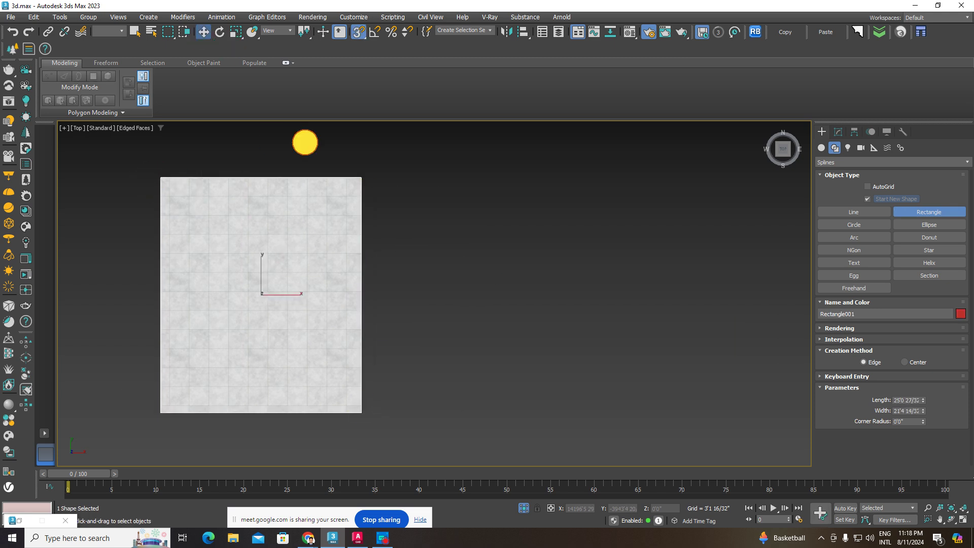
# Step: Move the rectangle to sit just right of the tiled box
pyautogui.moveTo(286, 296); pyautogui.dragTo(524, 316)
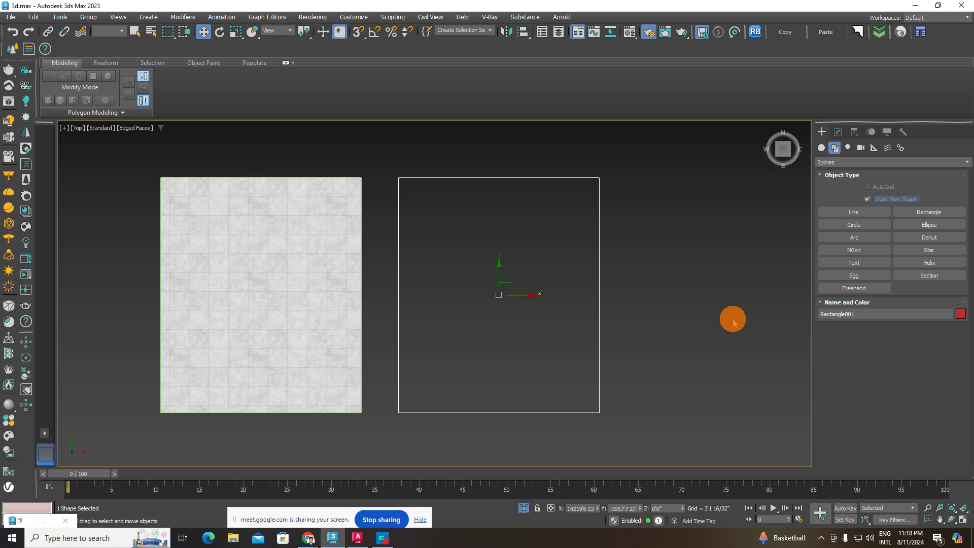
pyautogui.click(733, 323)
pyautogui.click(601, 305)
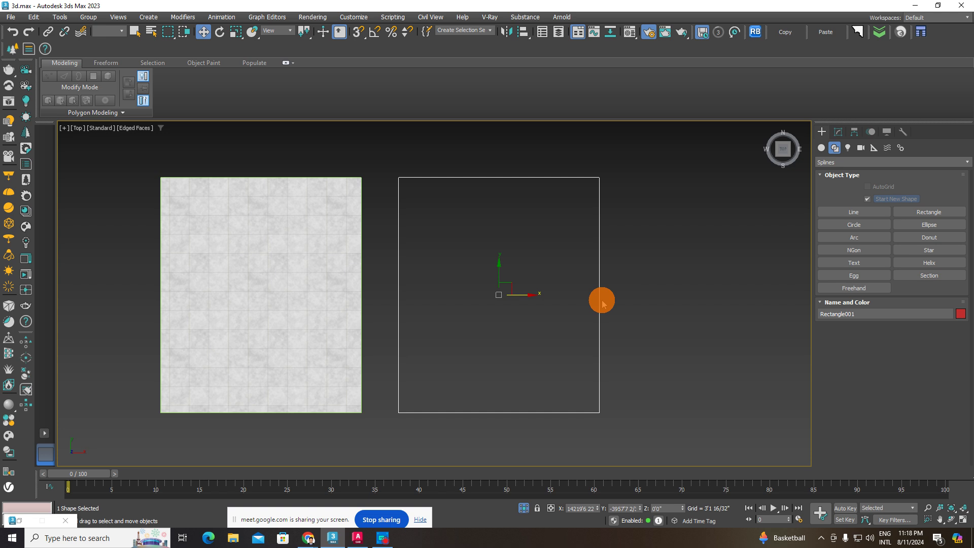
pyautogui.click(615, 304)
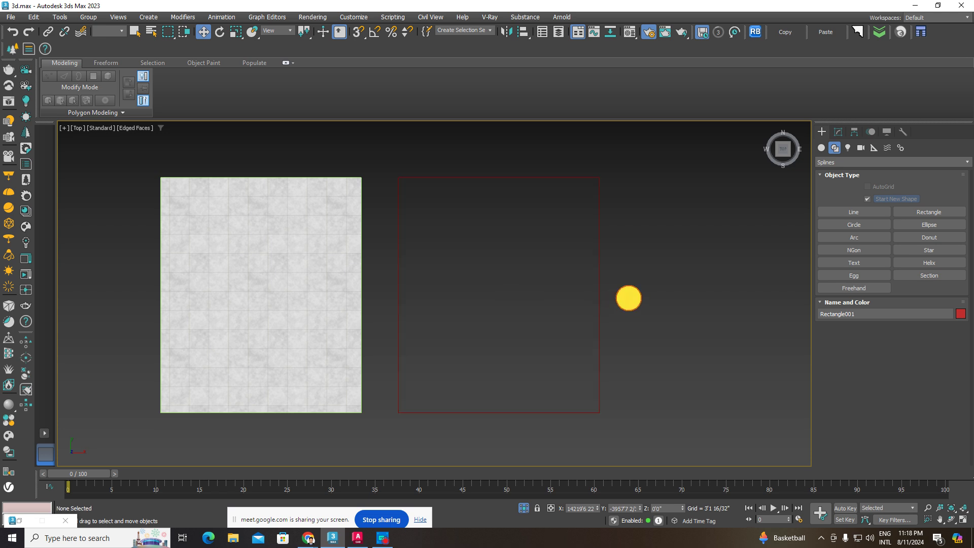
pyautogui.click(601, 271)
# Step: Check the rectangle's modifier settings and the tiled box's mapping
pyautogui.click(846, 133)
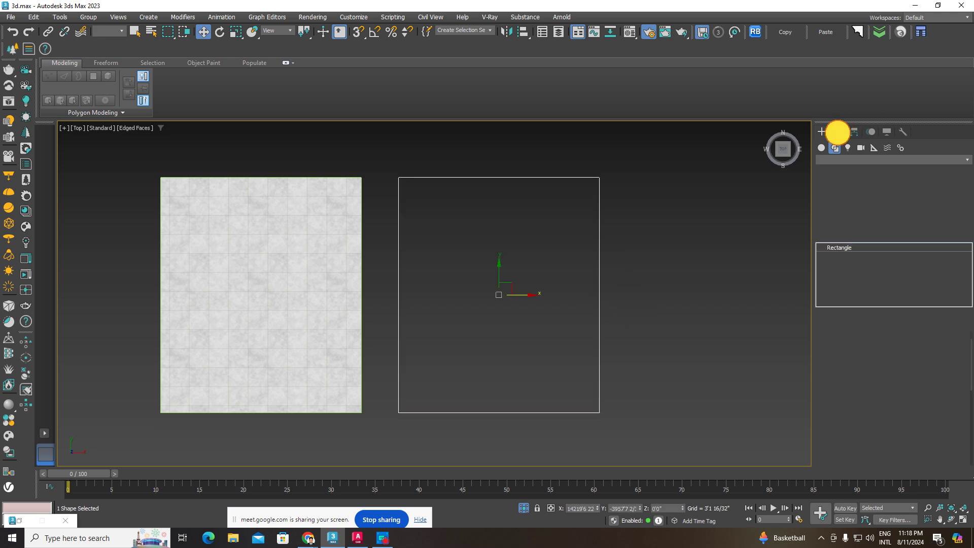
pyautogui.click(691, 218)
pyautogui.click(599, 203)
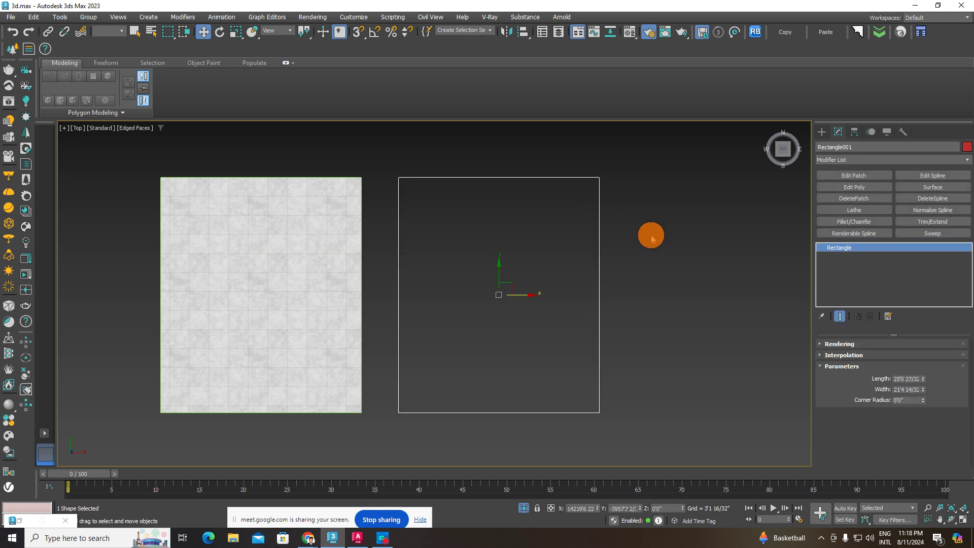
pyautogui.click(609, 247)
pyautogui.click(601, 260)
pyautogui.click(311, 262)
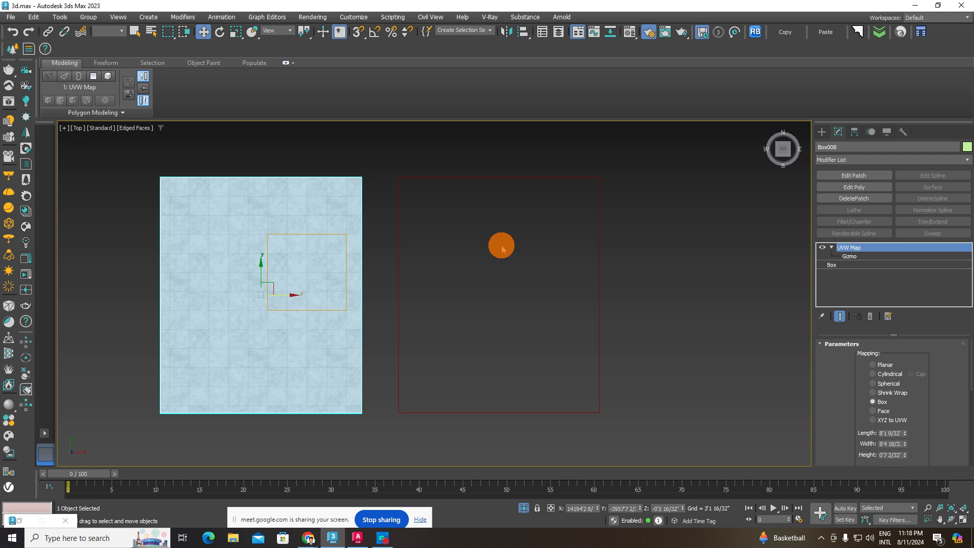
# Step: Window-select until only the rectangle is selected
pyautogui.moveTo(644, 155); pyautogui.dragTo(358, 437)
pyautogui.click(598, 169)
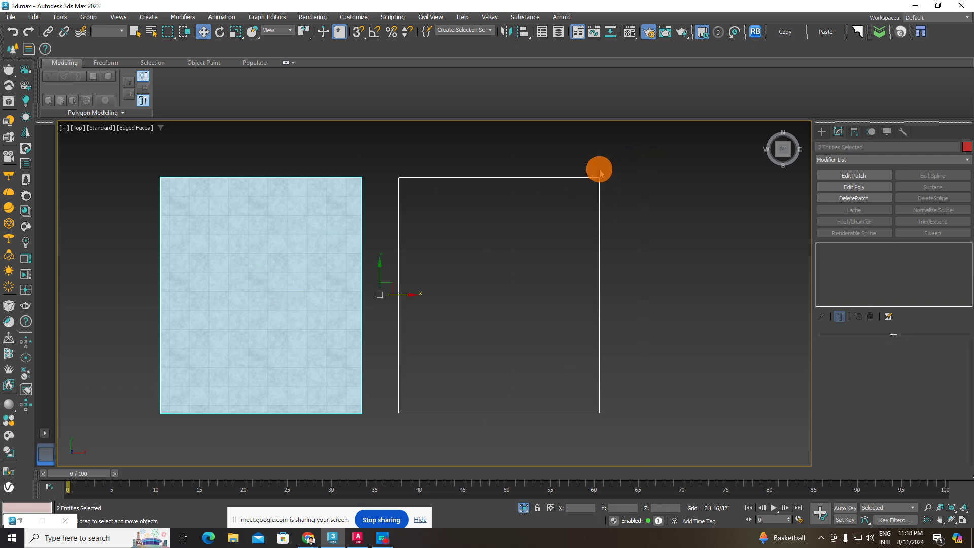
pyautogui.moveTo(618, 161); pyautogui.dragTo(386, 432)
pyautogui.moveTo(410, 340); pyautogui.dragTo(406, 325)
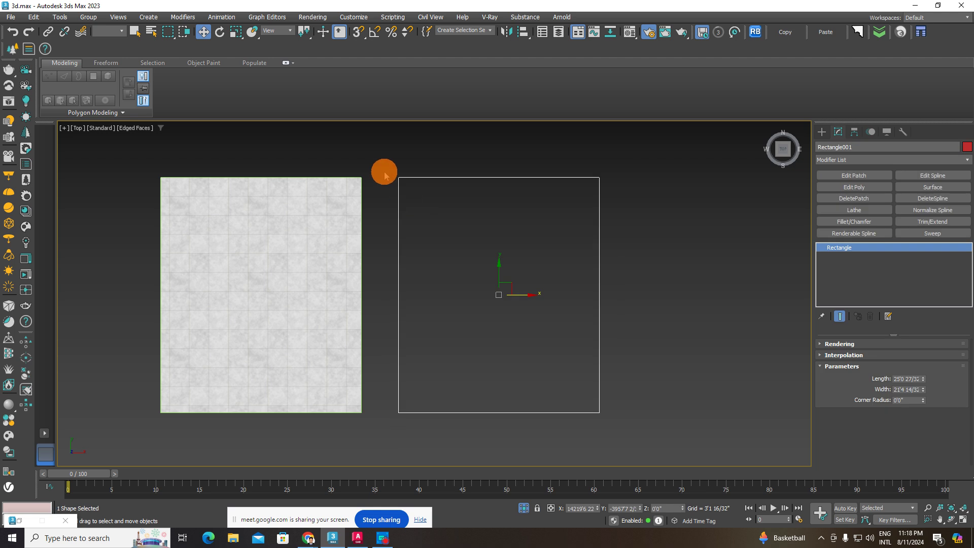
pyautogui.moveTo(379, 166)
pyautogui.mouseDown()
pyautogui.moveTo(685, 462)
pyautogui.moveTo(644, 360)
pyautogui.mouseUp()
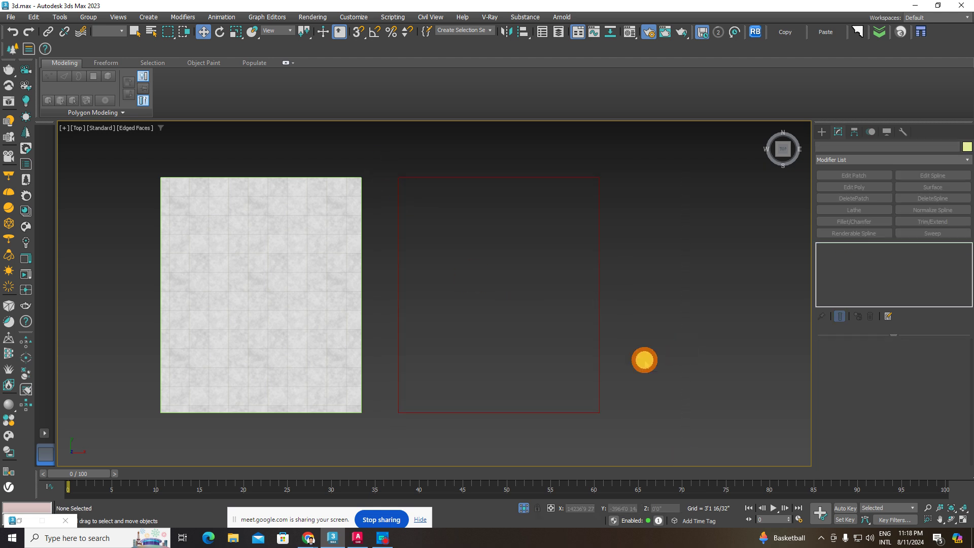
pyautogui.click(605, 379)
pyautogui.moveTo(640, 164); pyautogui.dragTo(378, 431)
pyautogui.click(370, 157)
pyautogui.moveTo(370, 154); pyautogui.dragTo(834, 513)
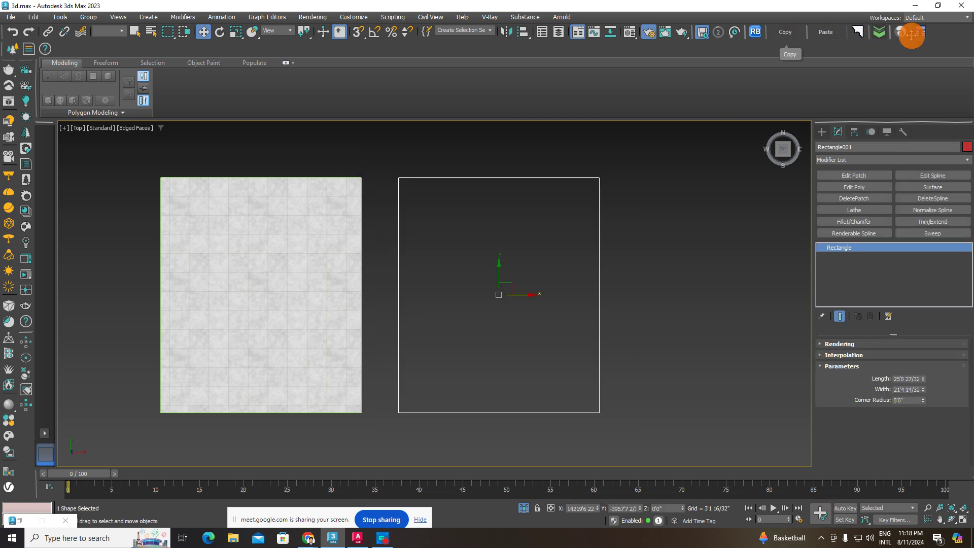
pyautogui.moveTo(637, 155); pyautogui.dragTo(371, 443)
pyautogui.click(687, 246)
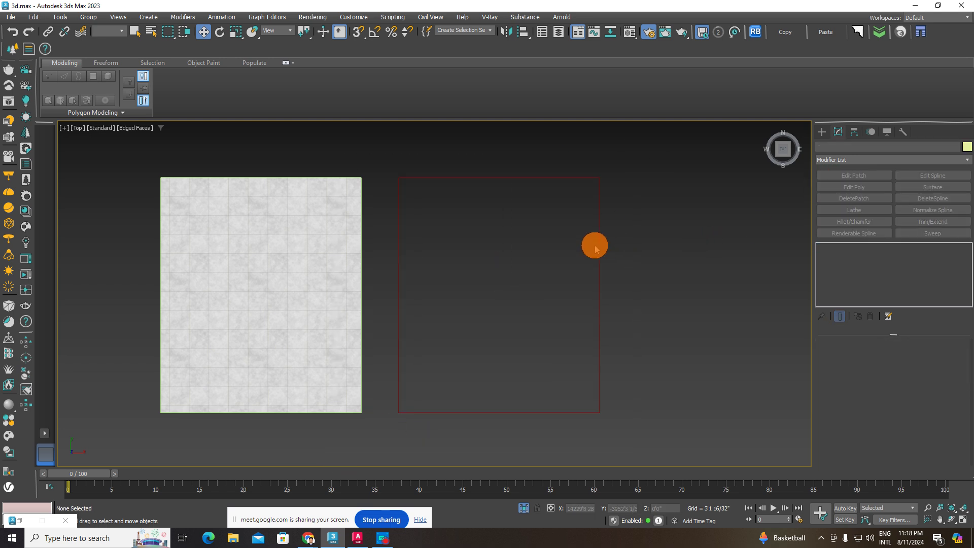
pyautogui.click(599, 245)
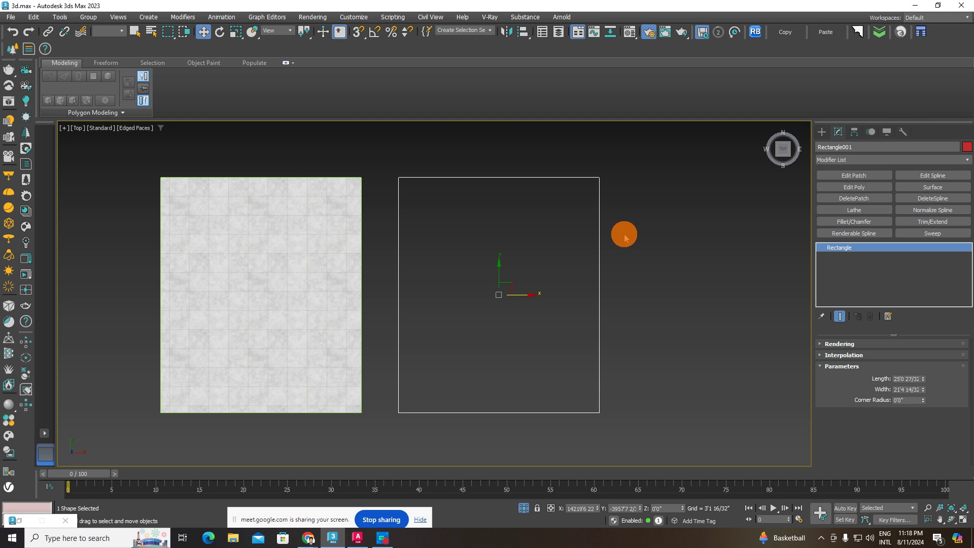
# Step: Add FloorGenerator to Rectangle001 from the Modifier List, filling it with Standard board-pattern planks
pyautogui.click(857, 160)
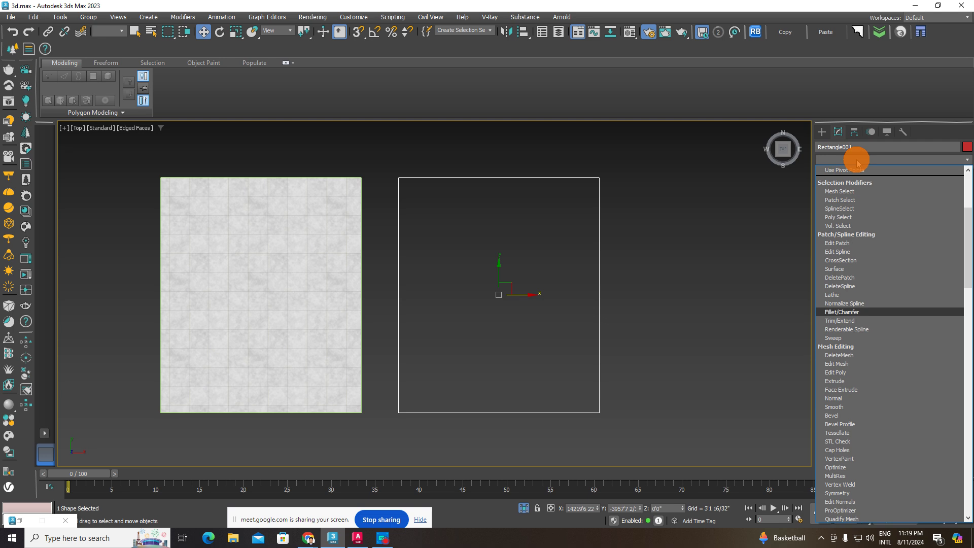
pyautogui.write('filfa')
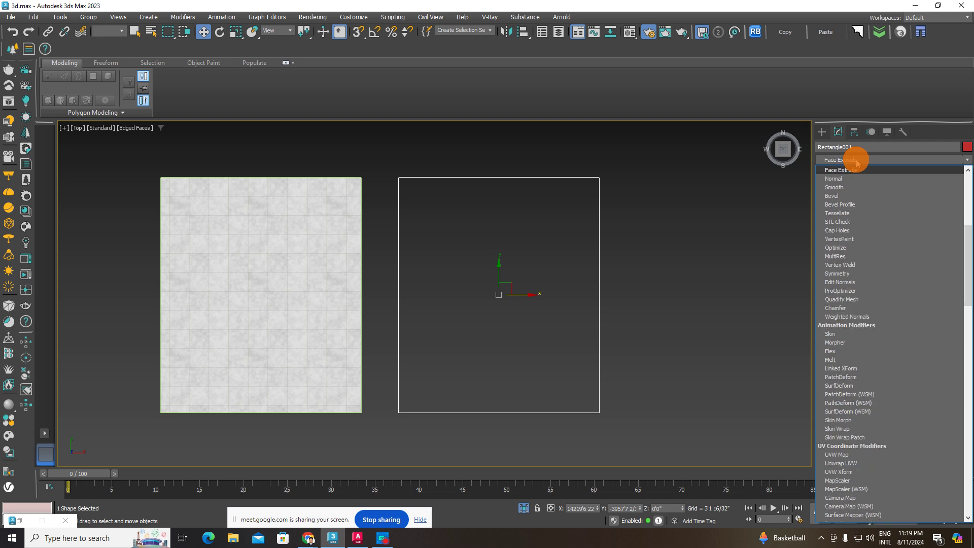
pyautogui.write('flf')
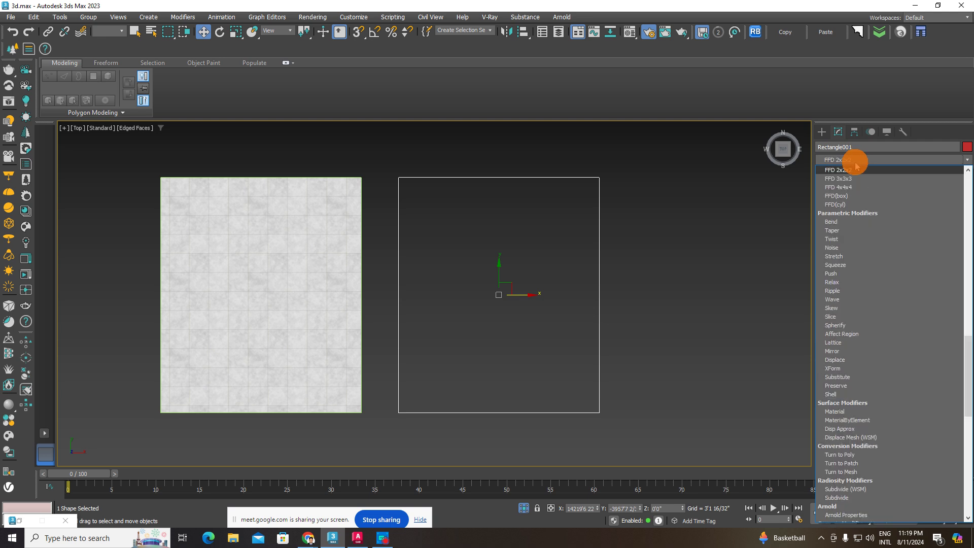
pyautogui.write('ffff')
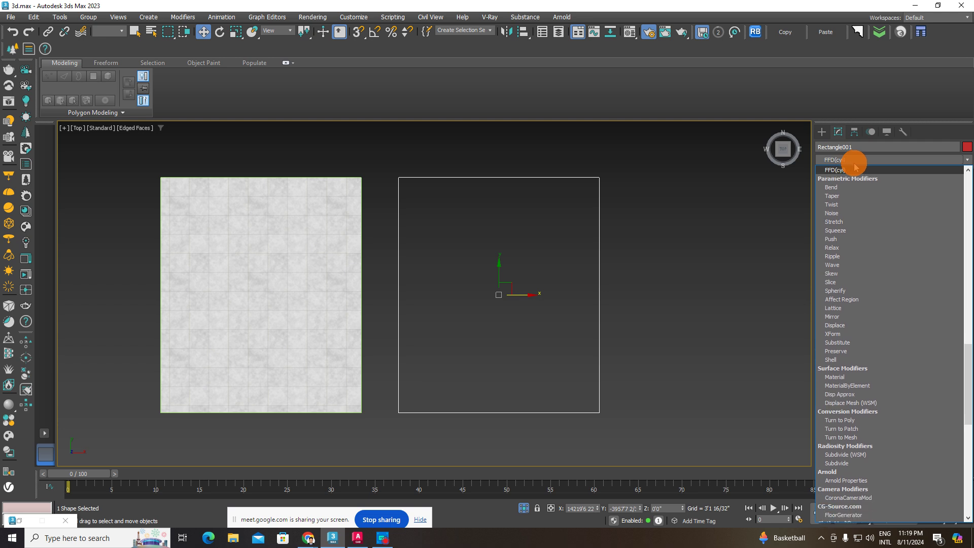
pyautogui.write('f')
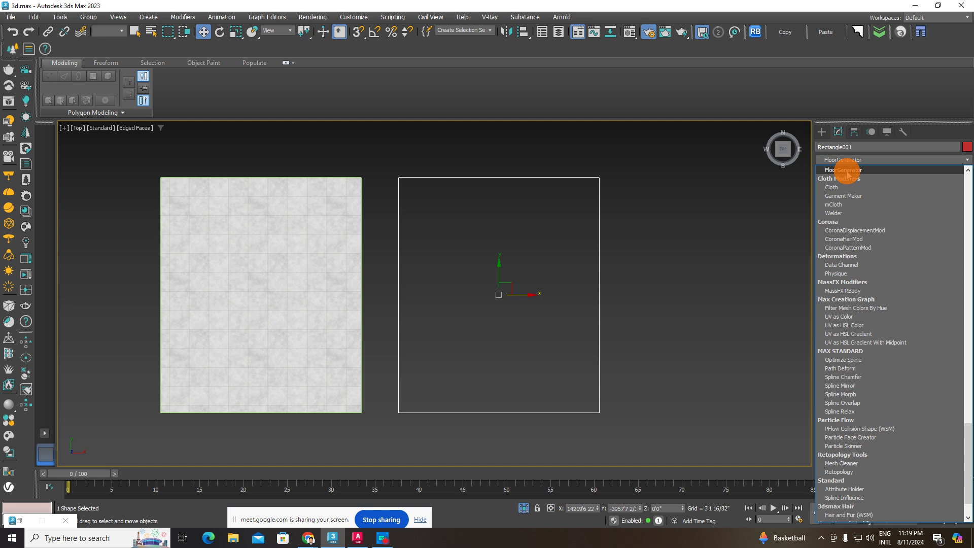
pyautogui.click(848, 170)
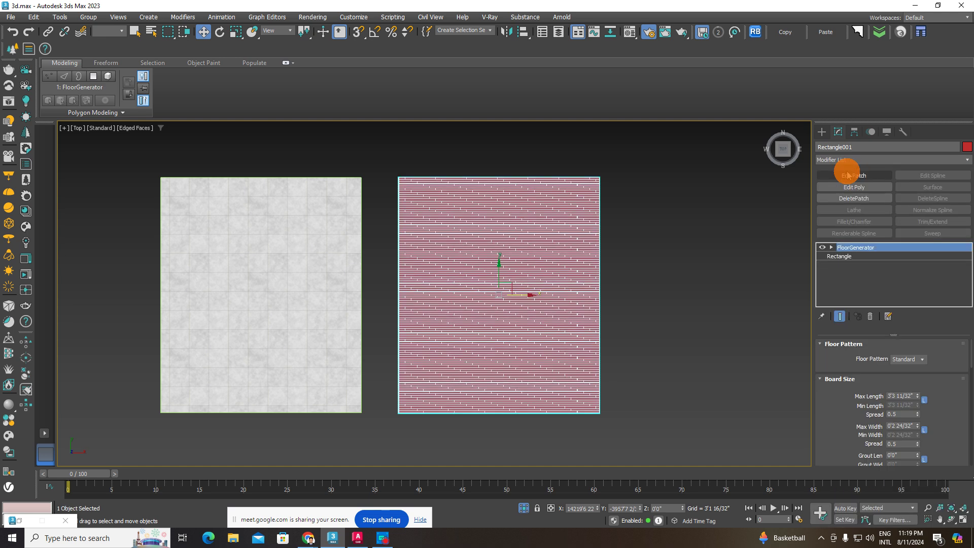
pyautogui.click(517, 250)
pyautogui.click(853, 161)
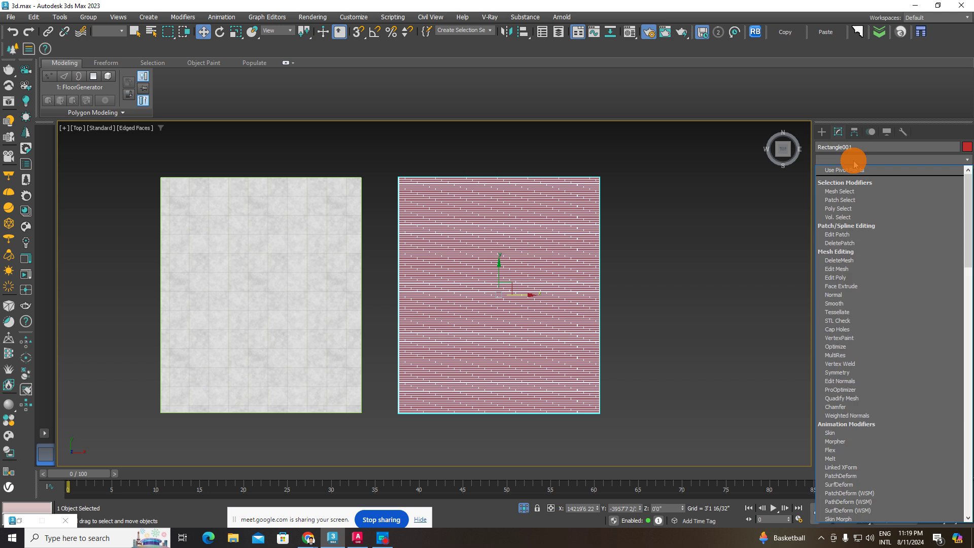
pyautogui.click(638, 294)
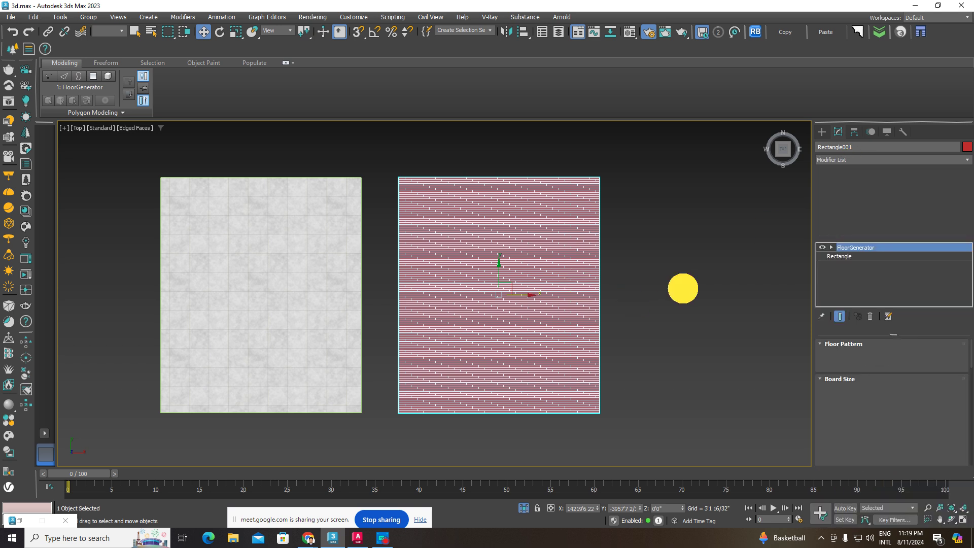
pyautogui.click(683, 287)
pyautogui.scroll(4, 566, 249)
pyautogui.scroll(3, 577, 178)
pyautogui.scroll(-5, 603, 203)
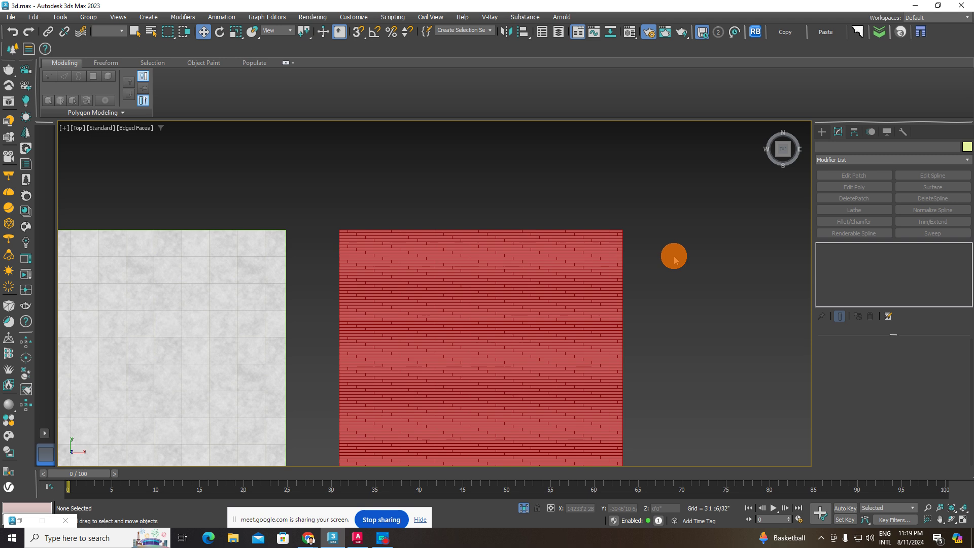
pyautogui.click(529, 257)
pyautogui.scroll(2, 528, 264)
pyautogui.scroll(-5, 632, 256)
pyautogui.click(642, 249)
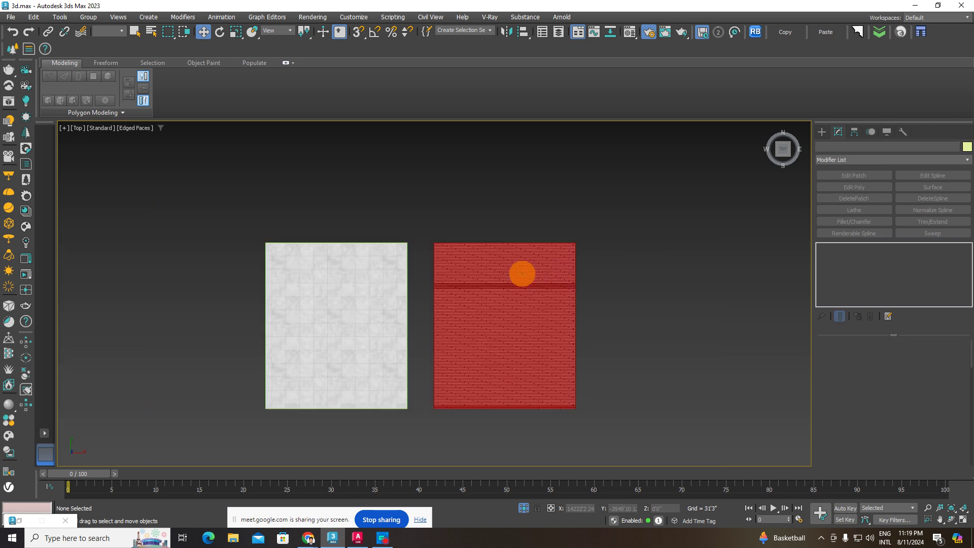
pyautogui.scroll(5, 543, 285)
pyautogui.click(528, 262)
pyautogui.scroll(-5, 720, 280)
pyautogui.click(720, 280)
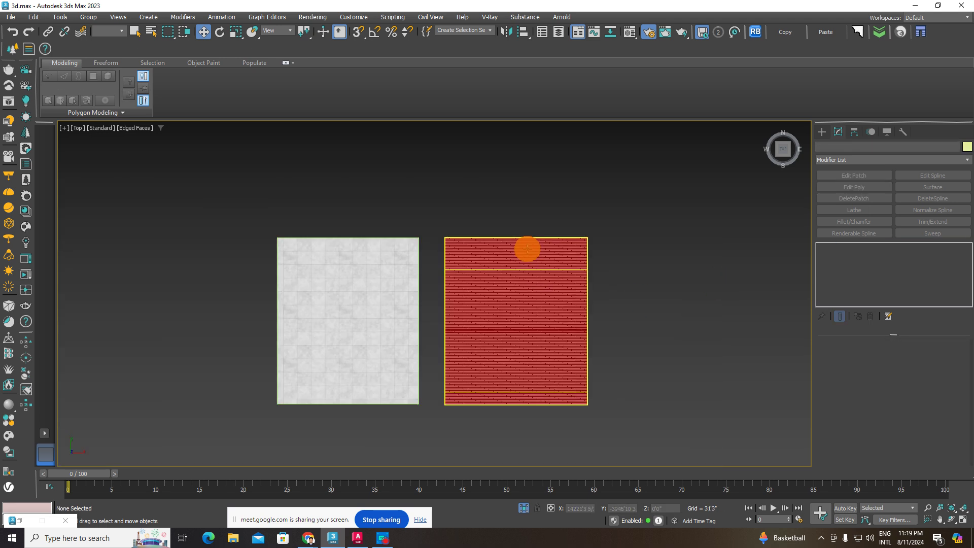
pyautogui.scroll(8, 526, 248)
pyautogui.scroll(5, 517, 238)
pyautogui.moveTo(500, 223); pyautogui.dragTo(520, 313, button='middle')
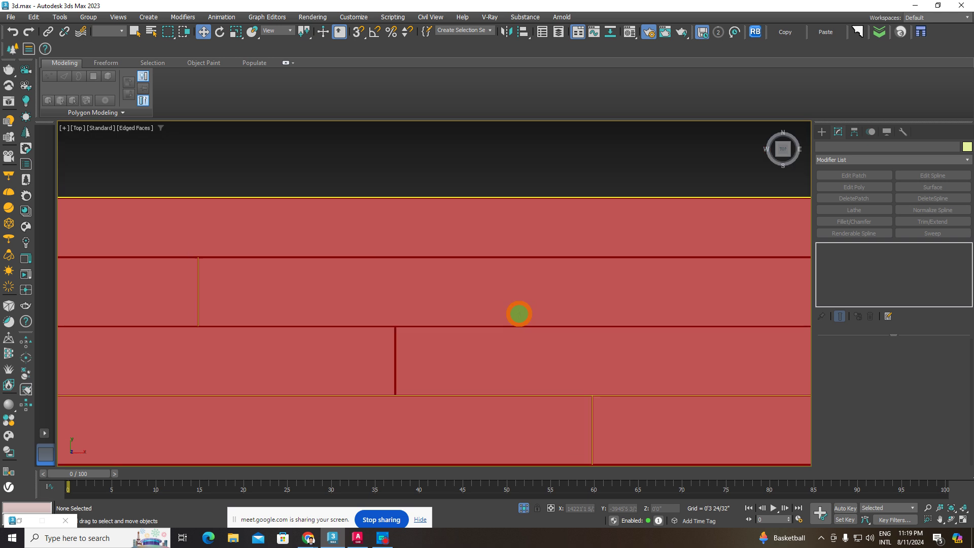
pyautogui.click(318, 279)
pyautogui.scroll(-5, 386, 307)
pyautogui.scroll(-2, 484, 211)
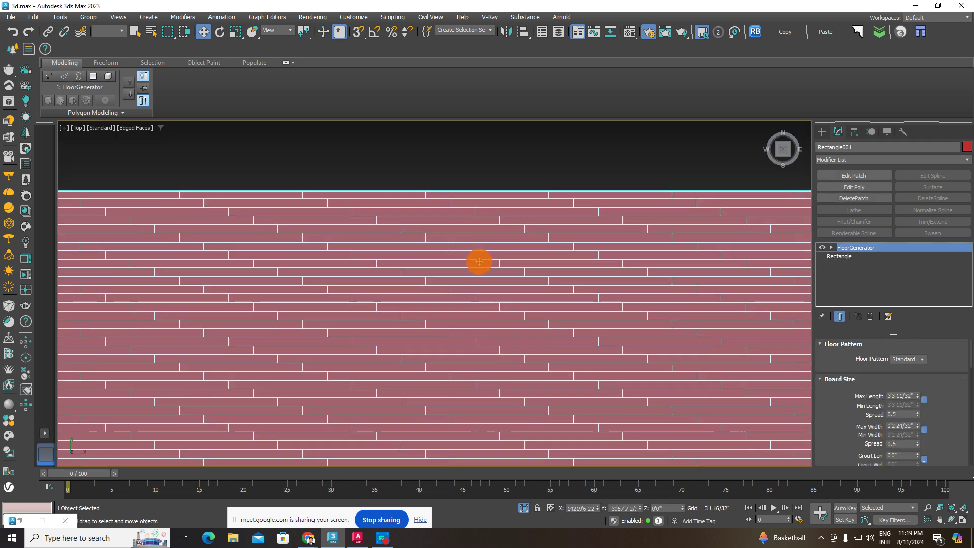
pyautogui.press('F3')
pyautogui.scroll(3, 437, 274)
pyautogui.scroll(-3, 446, 283)
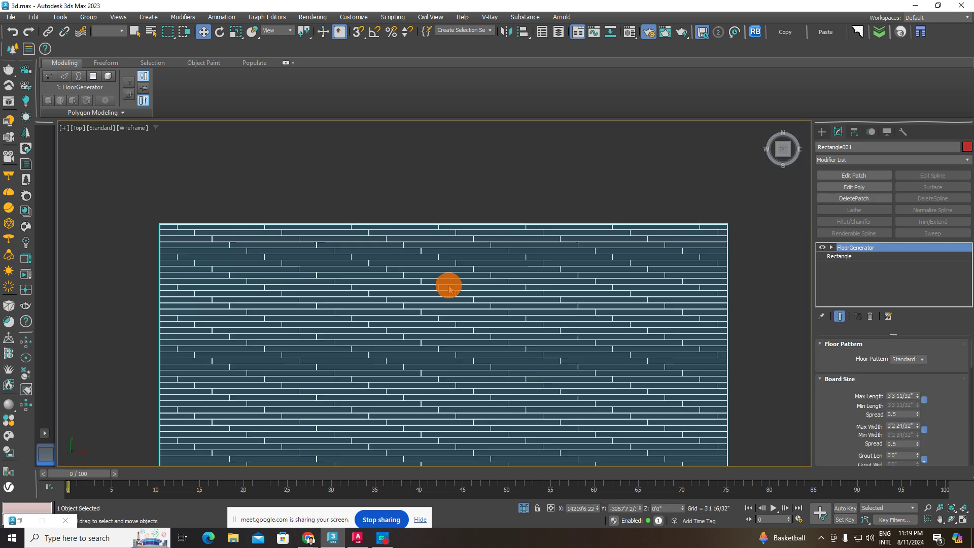
pyautogui.press('F3')
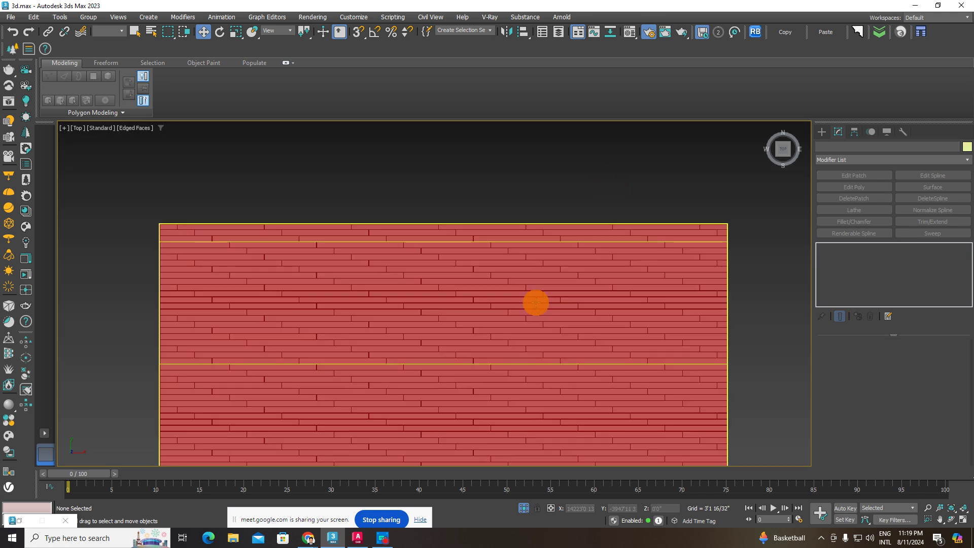
pyautogui.scroll(-4, 507, 305)
pyautogui.scroll(3, 464, 272)
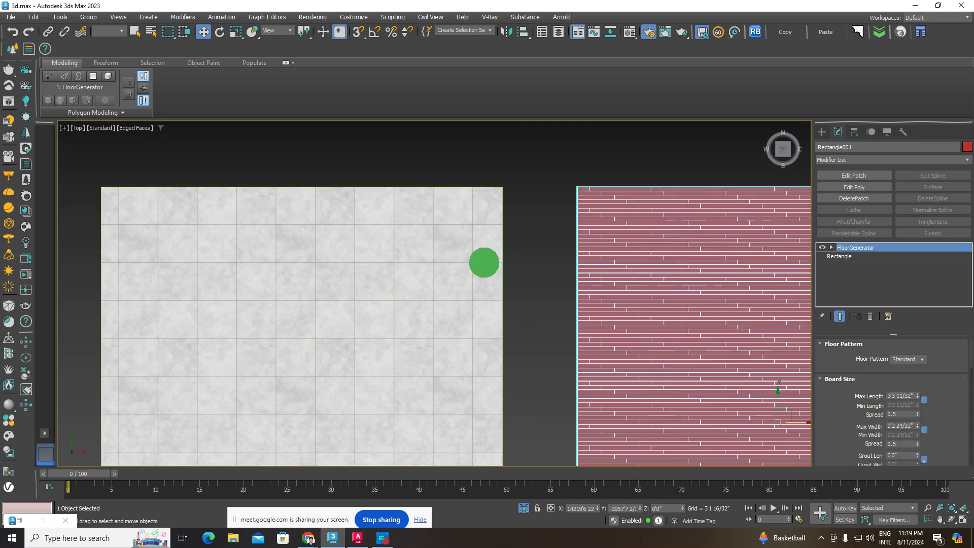
pyautogui.moveTo(483, 261); pyautogui.dragTo(251, 288, button='middle')
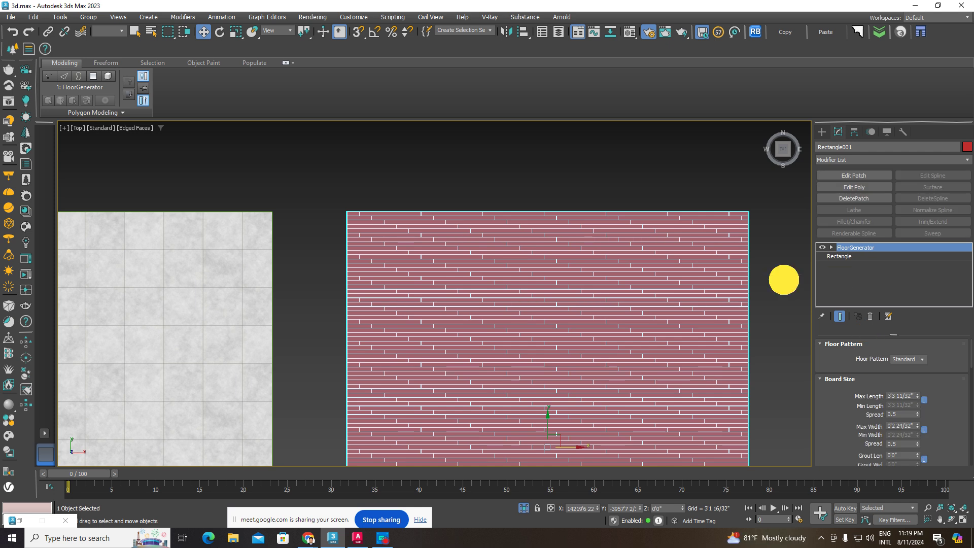
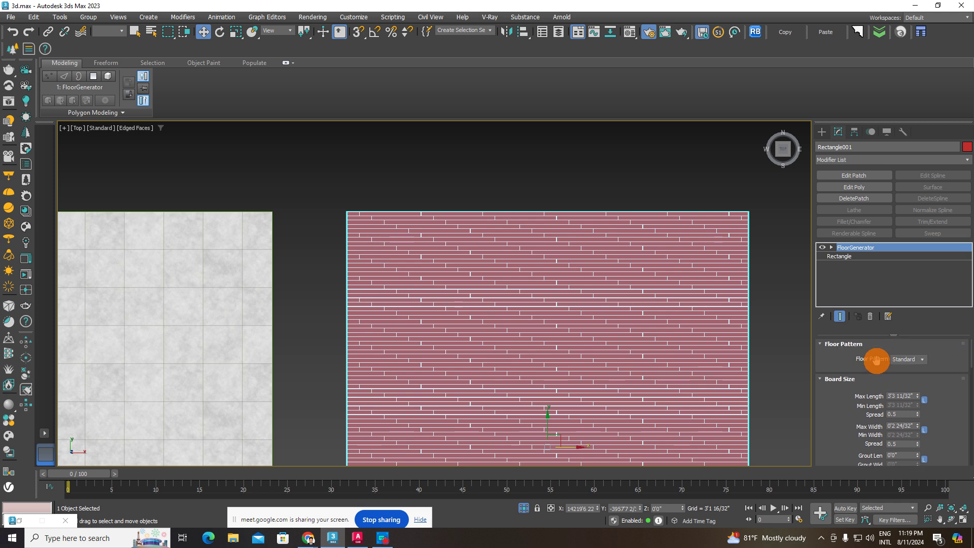
# Step: Switch the floor pattern to Herringbone and view the result
pyautogui.click(925, 360)
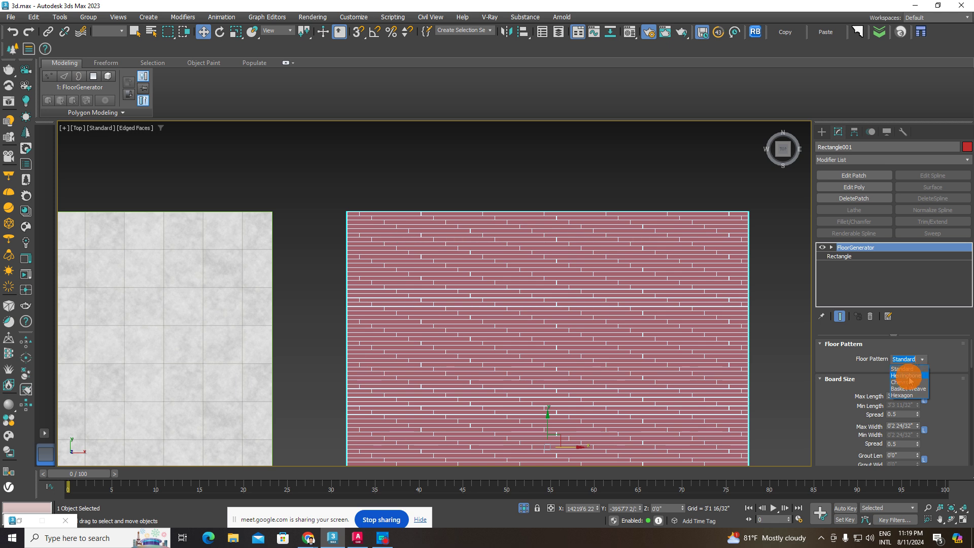
pyautogui.click(908, 376)
pyautogui.scroll(3, 679, 246)
pyautogui.scroll(1, 681, 203)
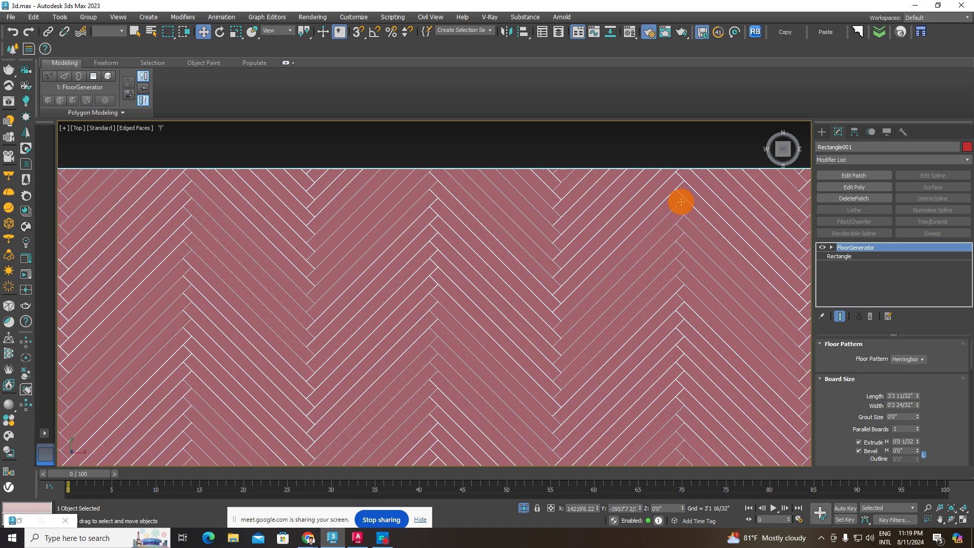
pyautogui.scroll(2, 618, 307)
pyautogui.scroll(-5, 607, 311)
pyautogui.scroll(5, 673, 299)
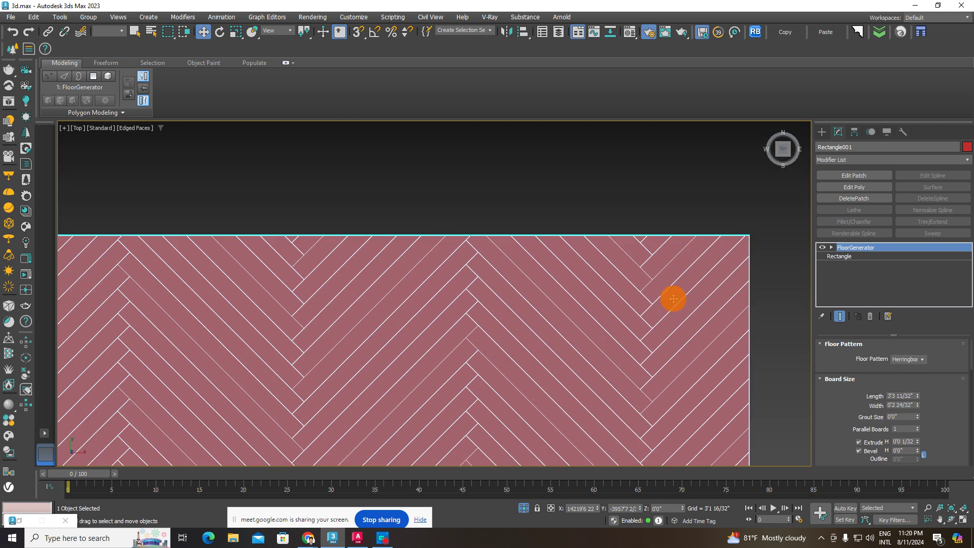
pyautogui.moveTo(673, 299); pyautogui.dragTo(622, 315, button='middle')
# Step: Change the floor pattern to Chevron and recentre the Top view on it
pyautogui.click(922, 360)
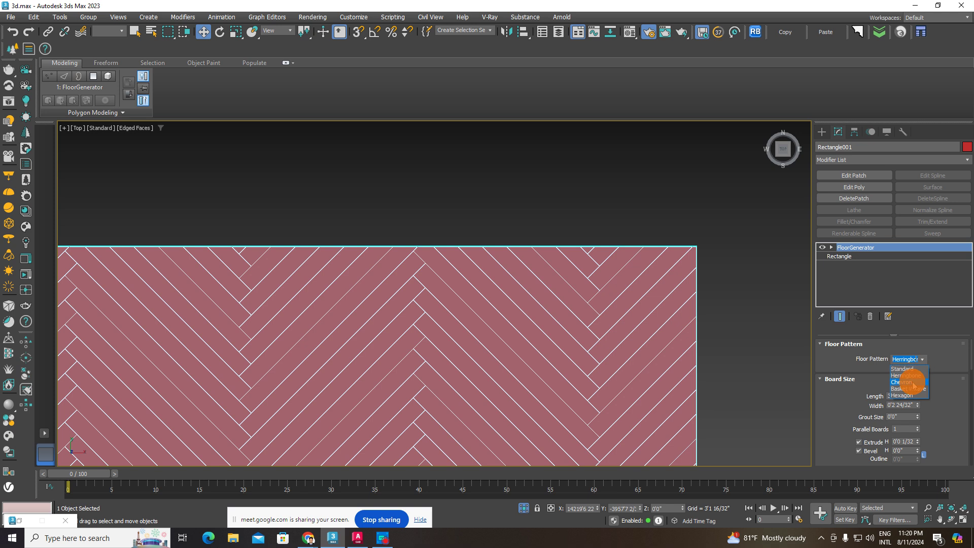
pyautogui.click(911, 382)
pyautogui.scroll(-3, 609, 319)
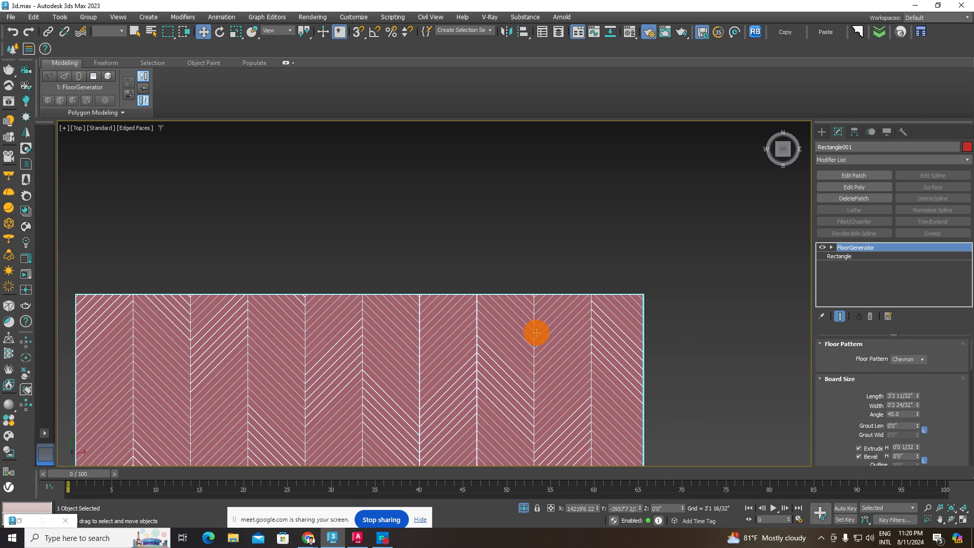
pyautogui.scroll(2, 514, 343)
pyautogui.scroll(-3, 514, 343)
pyautogui.moveTo(600, 370); pyautogui.dragTo(639, 239, button='middle')
pyautogui.click(748, 283)
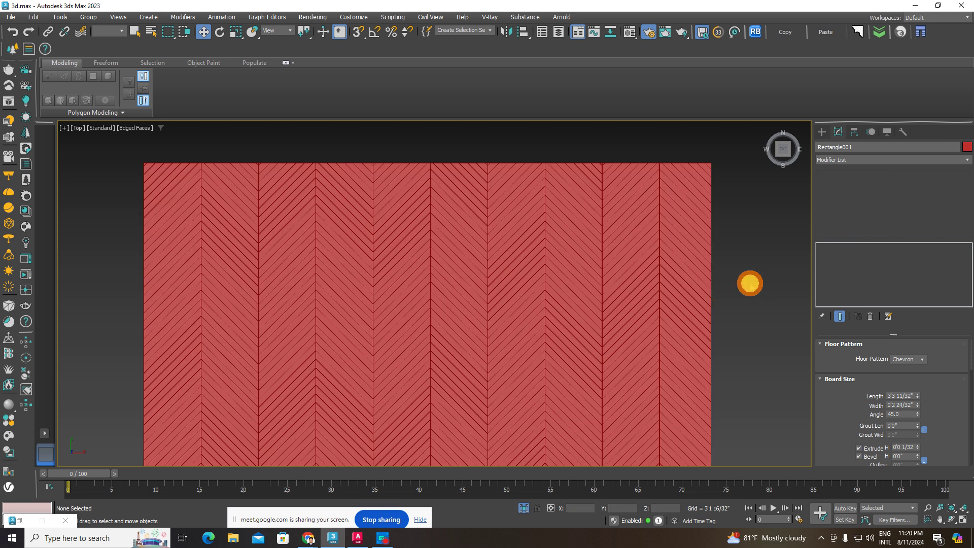
pyautogui.moveTo(513, 333); pyautogui.dragTo(466, 298, button='middle')
pyautogui.scroll(2, 466, 294)
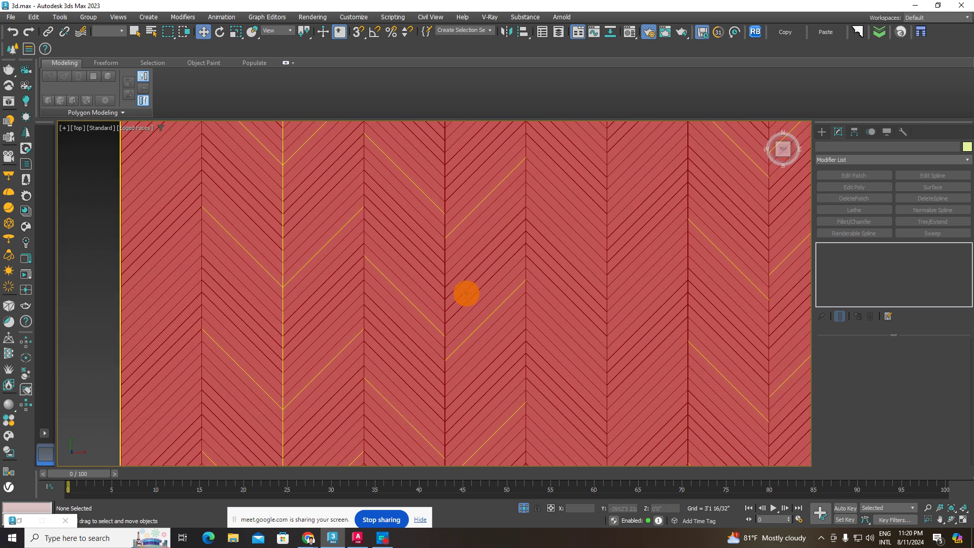
pyautogui.scroll(-3, 444, 283)
pyautogui.scroll(2, 358, 213)
pyautogui.scroll(2, 381, 227)
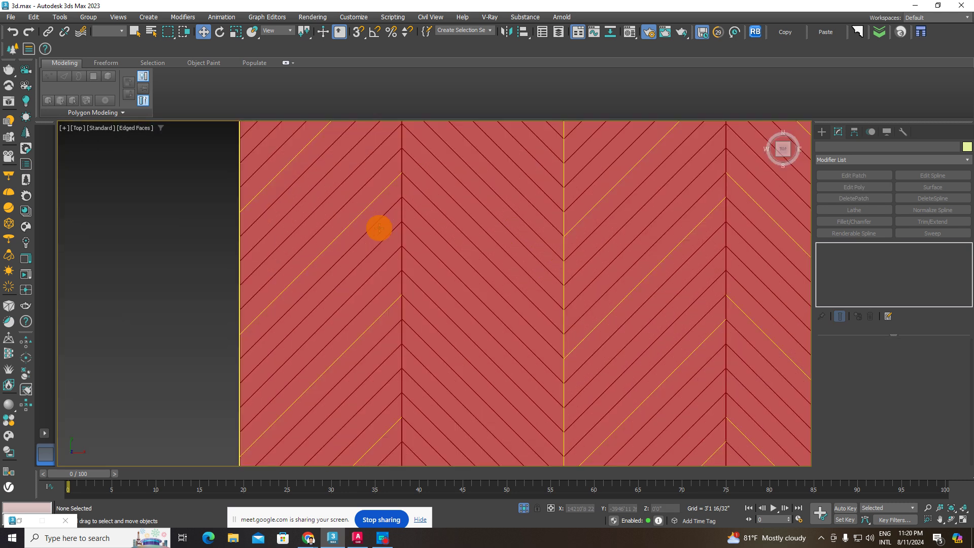
# Step: Pan and zoom around the chevron floor to inspect the board layout
pyautogui.click(379, 228)
pyautogui.scroll(-2, 605, 337)
pyautogui.moveTo(604, 337); pyautogui.dragTo(426, 263, button='middle')
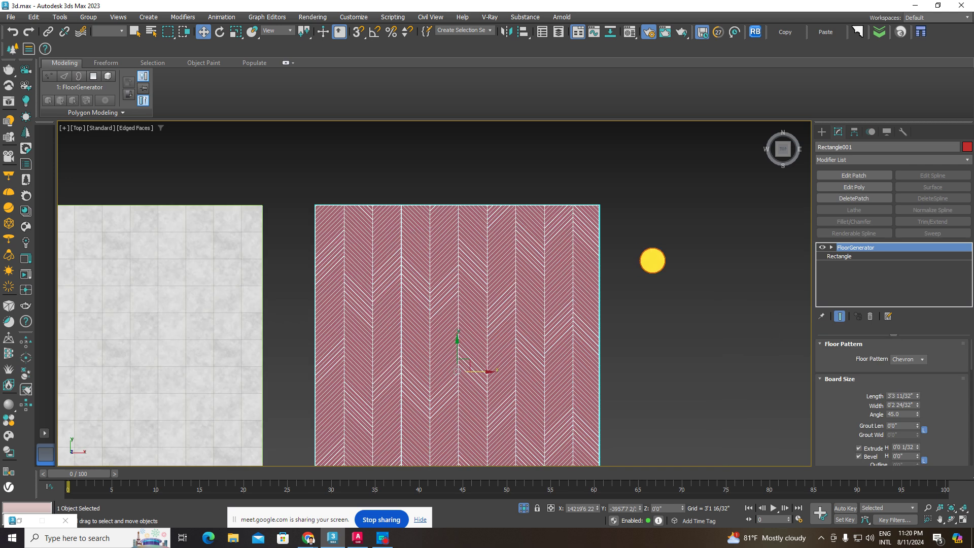
pyautogui.click(650, 261)
pyautogui.scroll(2, 510, 333)
pyautogui.scroll(2, 511, 333)
pyautogui.scroll(-3, 515, 300)
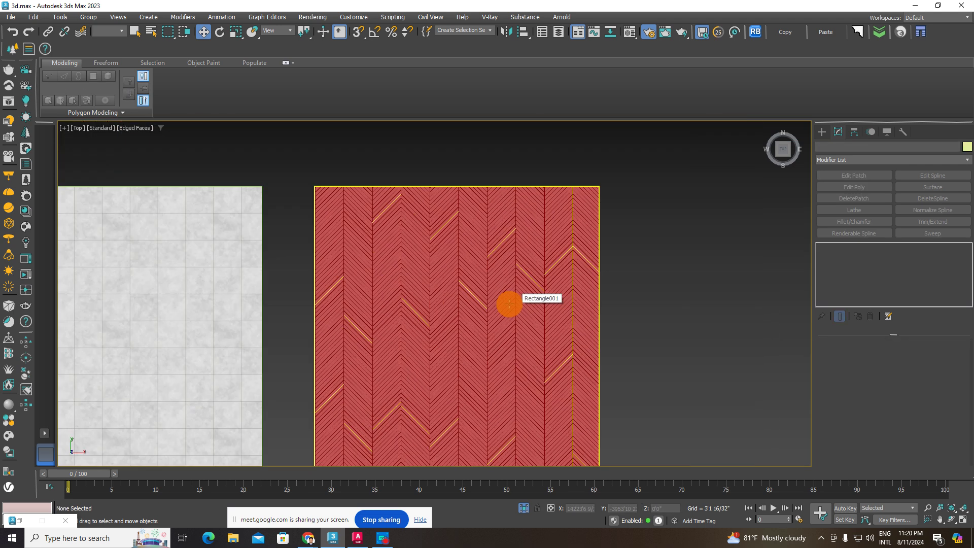
pyautogui.scroll(-1, 506, 305)
pyautogui.scroll(3, 557, 205)
# Step: Set the floor pattern to Basket Weave, then deselect everything
pyautogui.click(558, 205)
pyautogui.click(872, 261)
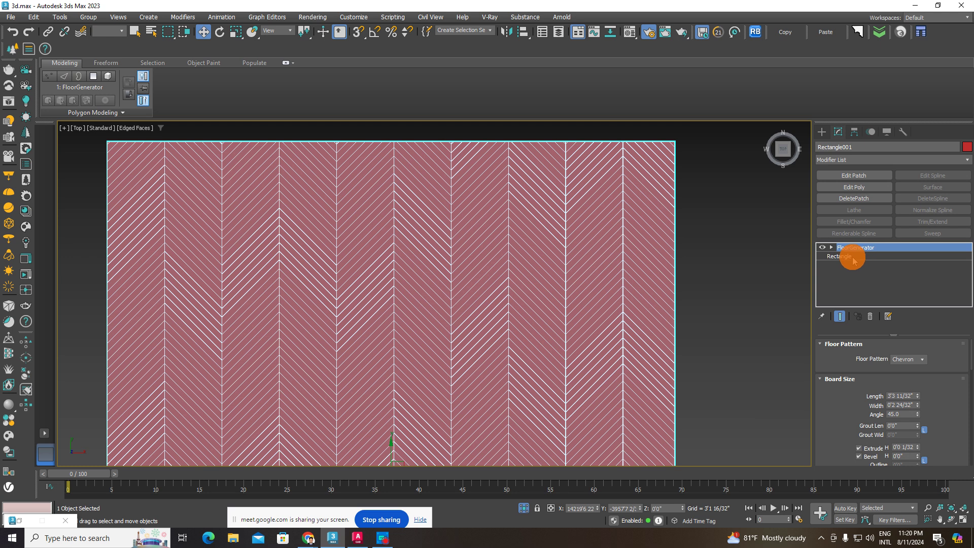
pyautogui.scroll(2, 576, 202)
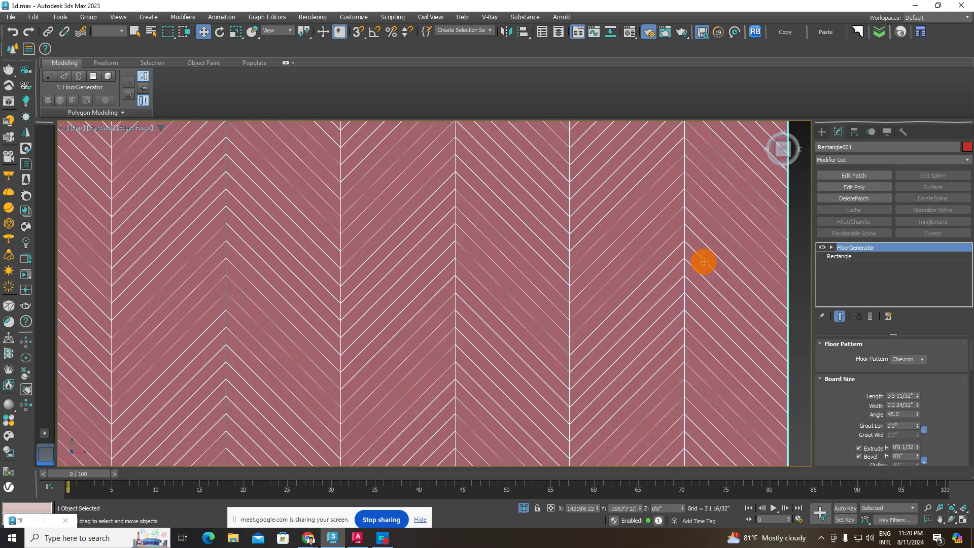
pyautogui.moveTo(922, 361); pyautogui.dragTo(909, 390)
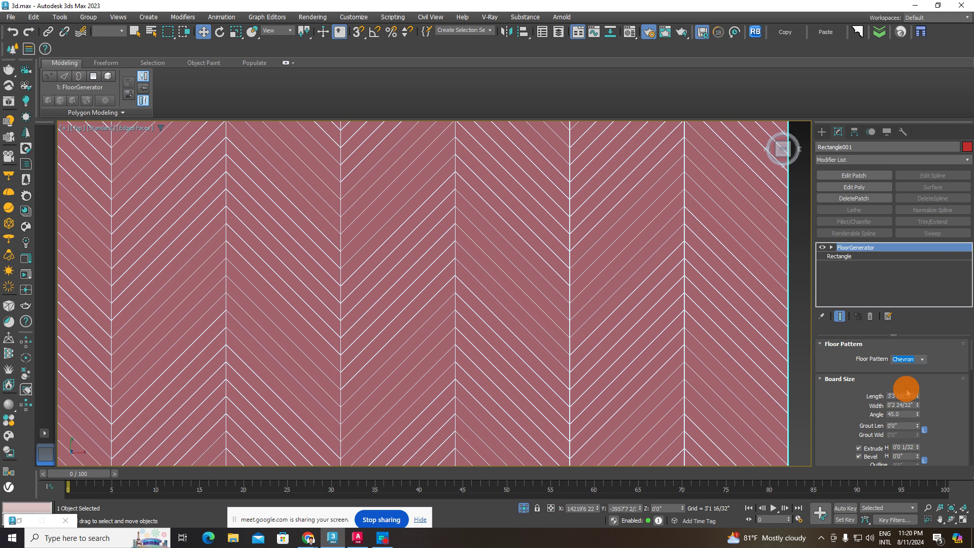
pyautogui.scroll(-4, 537, 302)
pyautogui.hotkey('ctrl', 'd')
# Step: Change the floor from basket weave to the Hexagon pattern
pyautogui.scroll(3, 536, 300)
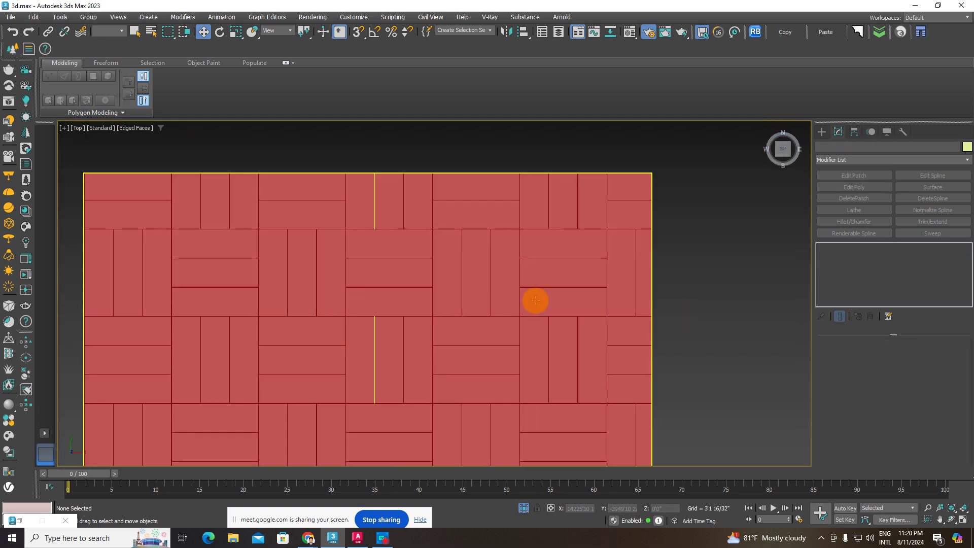
pyautogui.click(536, 300)
pyautogui.moveTo(620, 319); pyautogui.dragTo(656, 283, button='middle')
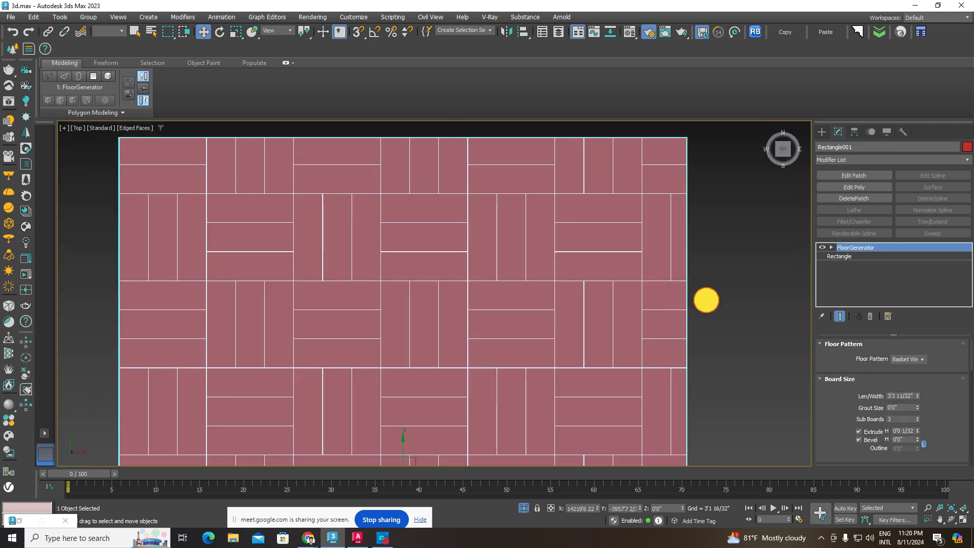
pyautogui.click(705, 305)
pyautogui.click(604, 299)
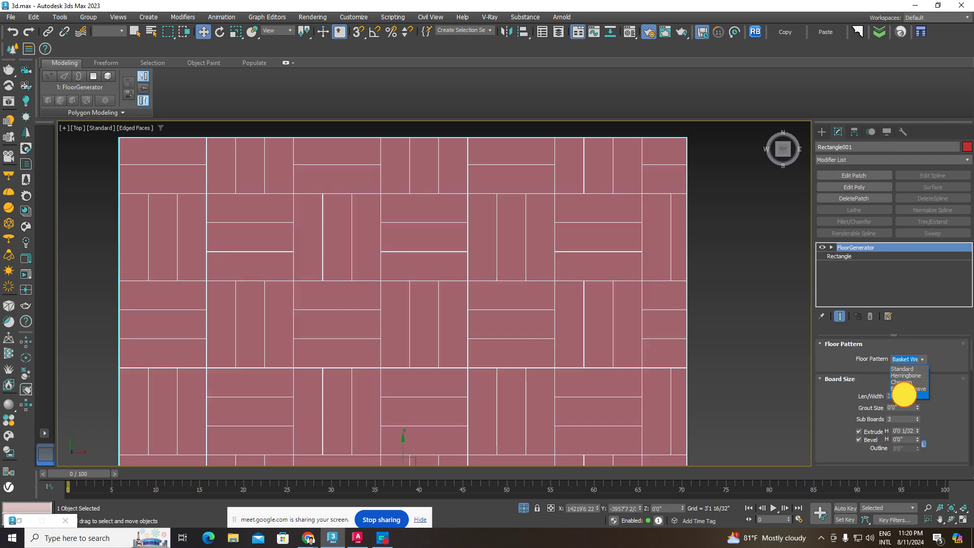
pyautogui.click(904, 394)
pyautogui.click(723, 300)
# Step: Zoom in and toggle the floor's selection to inspect the hexagon tiles
pyautogui.scroll(-5, 583, 280)
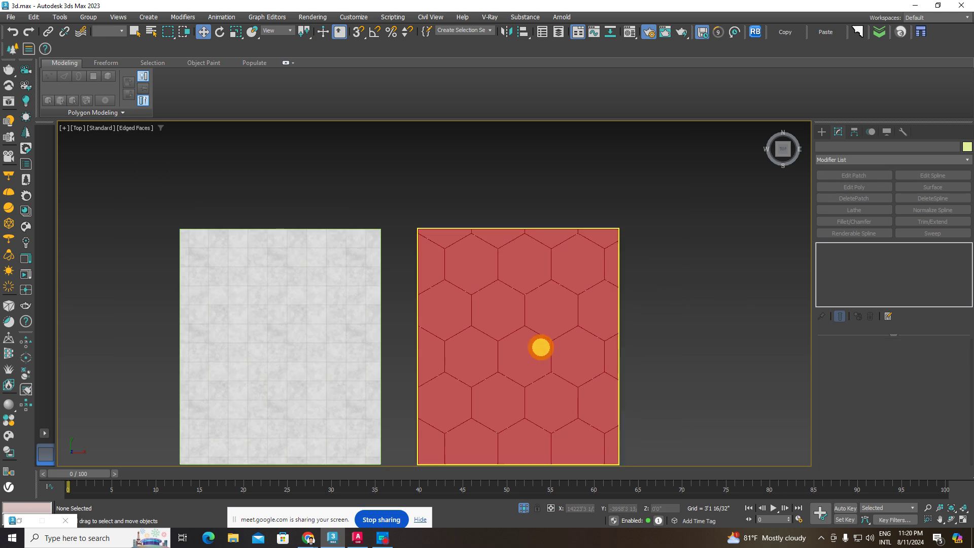
pyautogui.click(541, 347)
pyautogui.scroll(3, 500, 316)
pyautogui.click(505, 316)
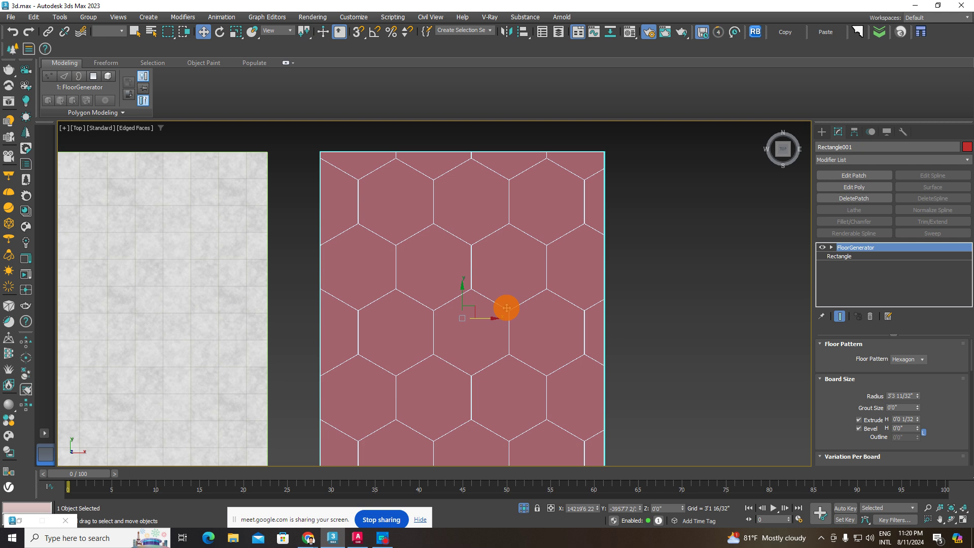
pyautogui.click(697, 258)
pyautogui.click(419, 239)
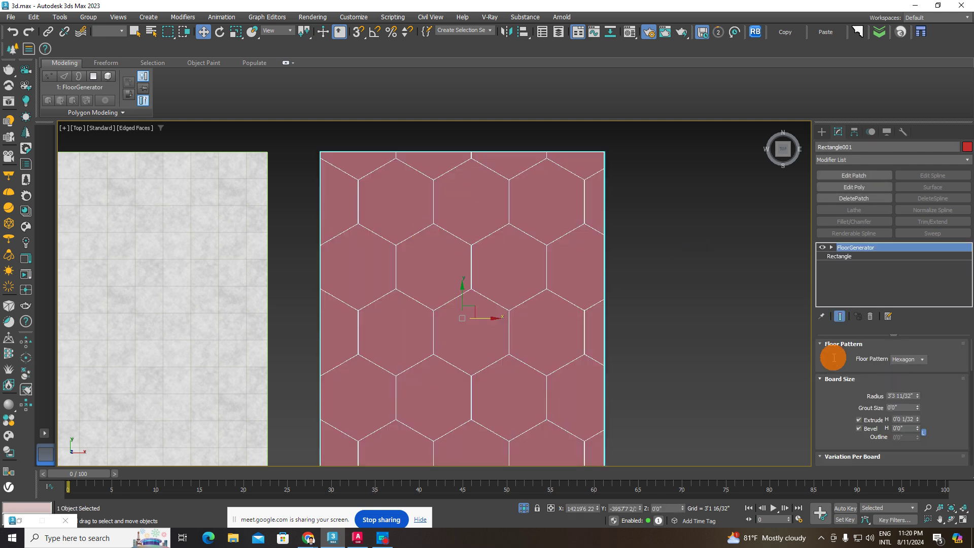
# Step: Return the floor pattern to Standard staggered planks
pyautogui.click(689, 299)
pyautogui.click(496, 291)
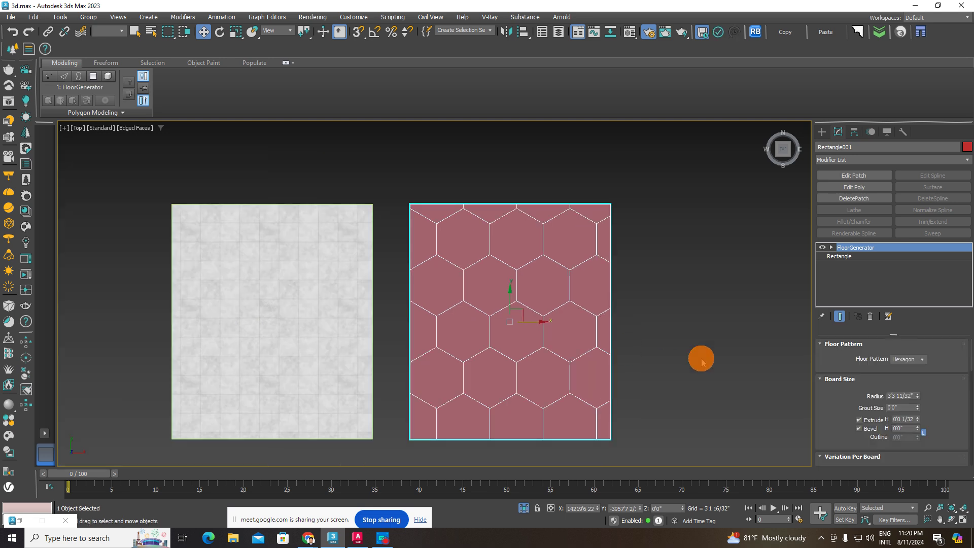
pyautogui.click(917, 360)
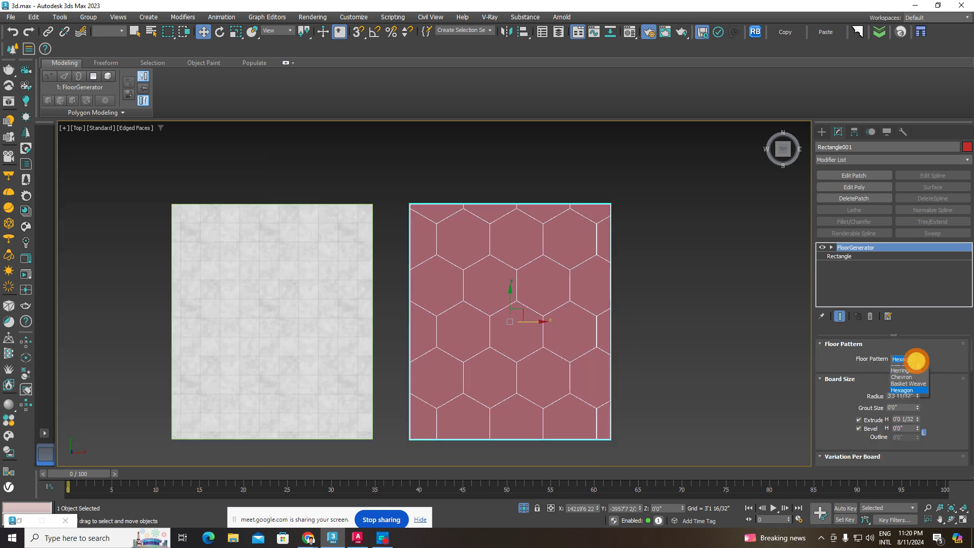
pyautogui.click(691, 345)
pyautogui.scroll(3, 542, 253)
# Step: Select the red floor and enter a new board Max Width value
pyautogui.click(541, 240)
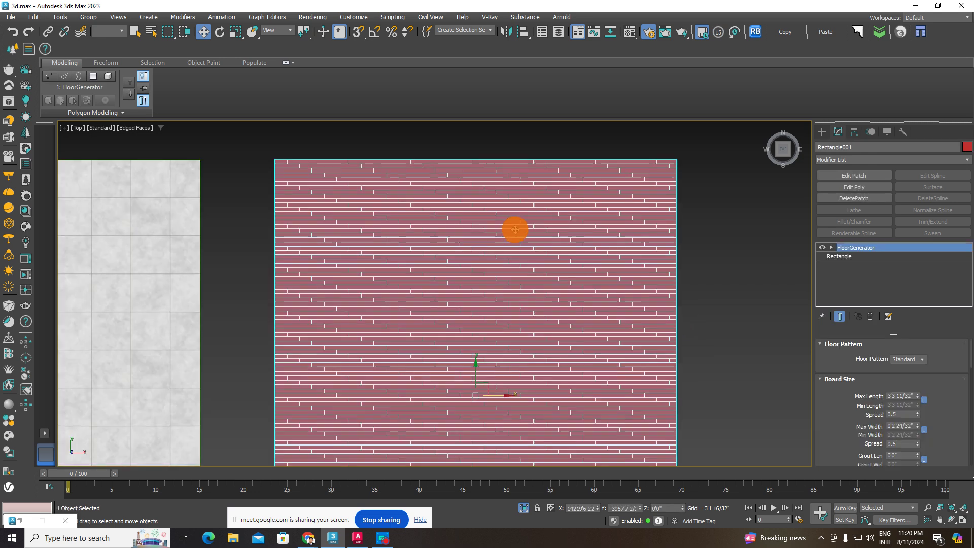
pyautogui.moveTo(516, 229); pyautogui.dragTo(538, 251, button='middle')
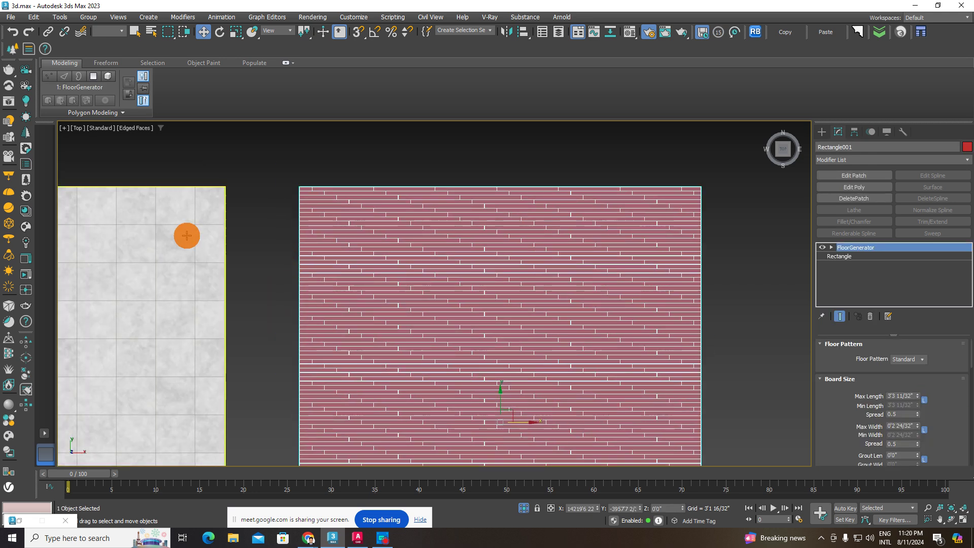
pyautogui.moveTo(187, 235); pyautogui.dragTo(258, 250, button='middle')
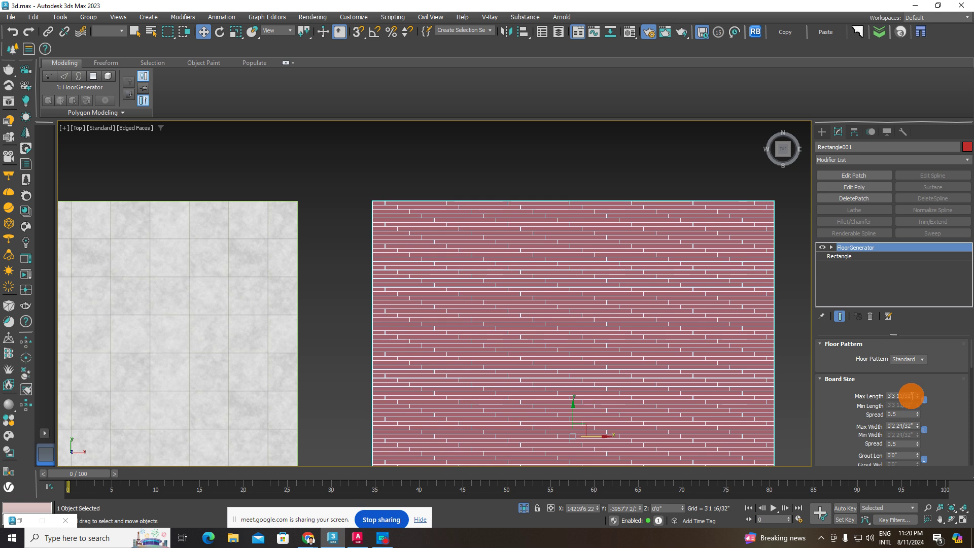
pyautogui.moveTo(912, 396); pyautogui.dragTo(864, 398)
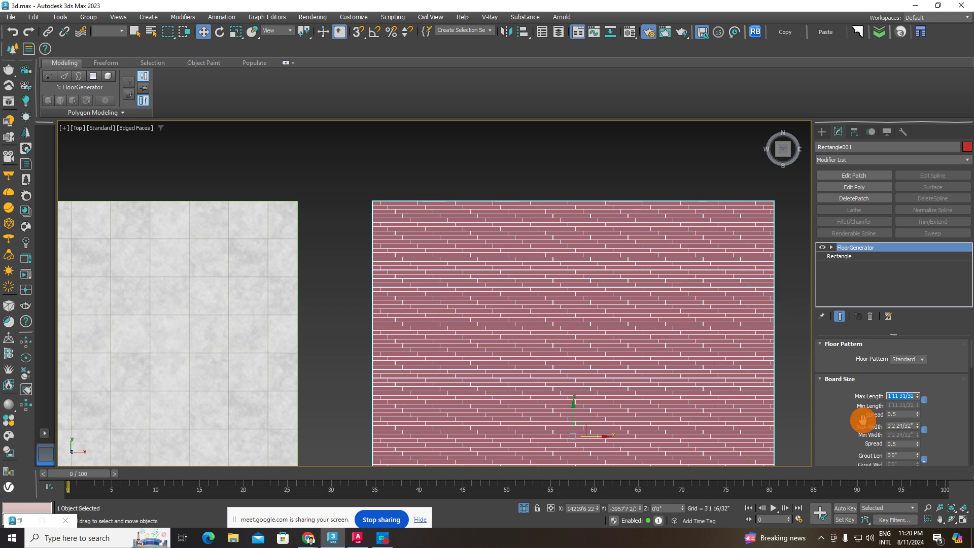
pyautogui.doubleClick(907, 427)
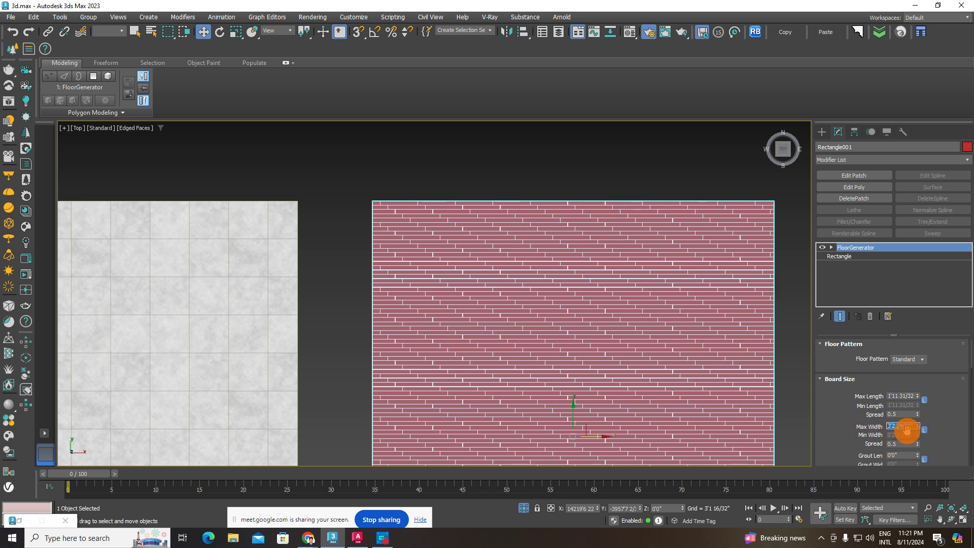
pyautogui.write('2')
pyautogui.press('Return')
# Step: Set board Max Width to 24 (1'11 31/32"), matching Max Length
pyautogui.scroll(3, 695, 217)
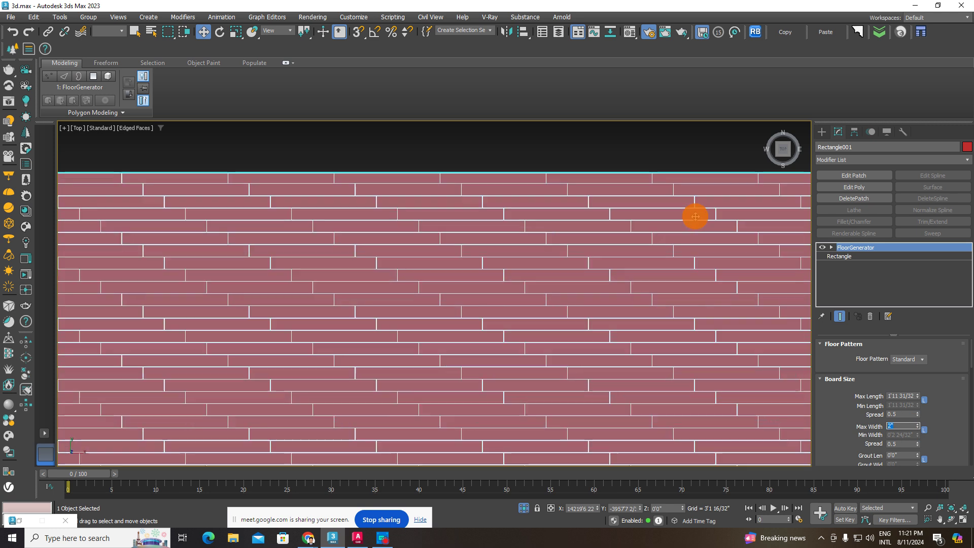
pyautogui.moveTo(640, 291); pyautogui.dragTo(640, 357, button='middle')
pyautogui.scroll(3, 594, 244)
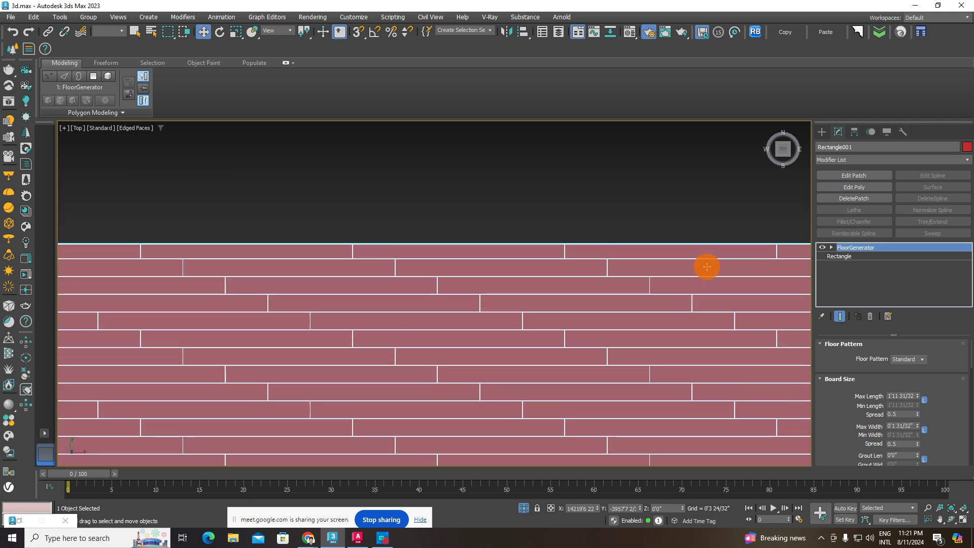
pyautogui.moveTo(662, 299); pyautogui.dragTo(640, 291, button='middle')
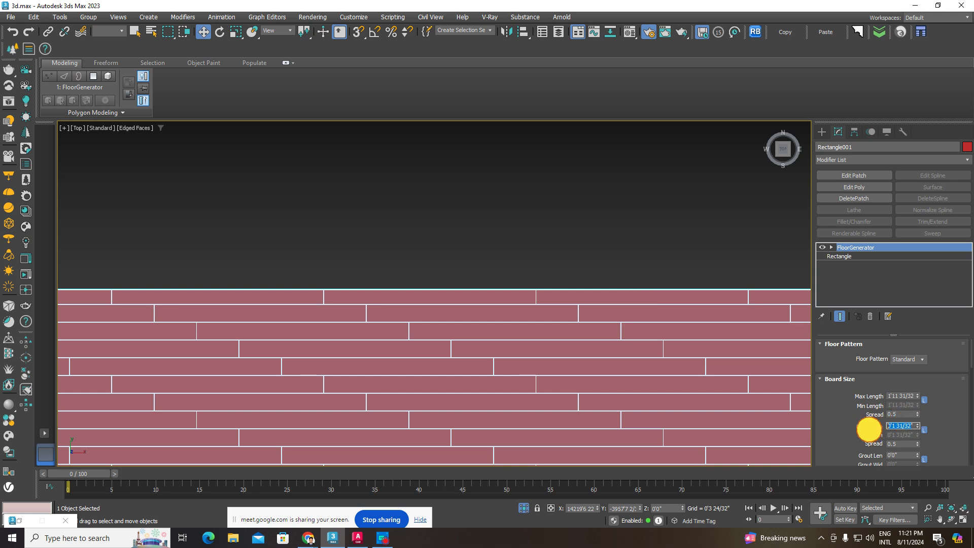
pyautogui.click(915, 429)
pyautogui.write('24')
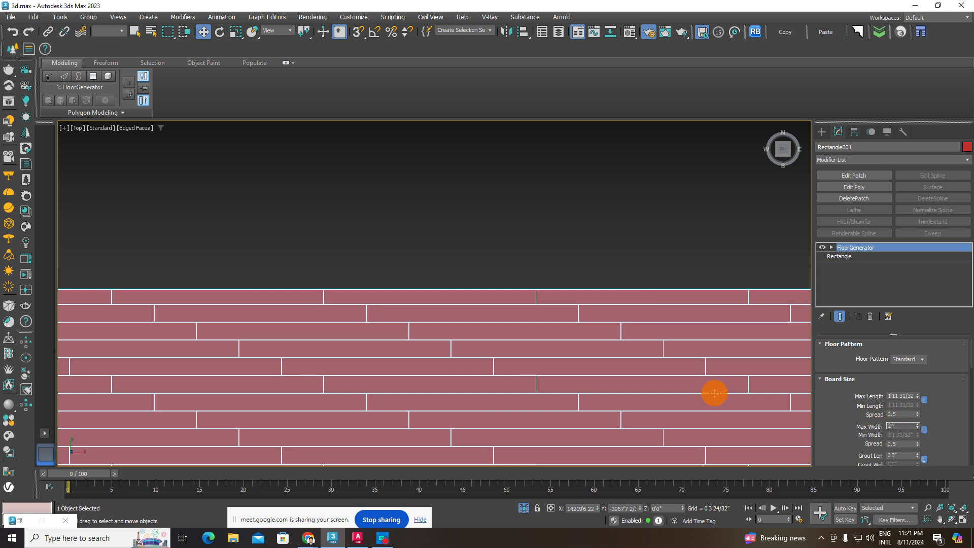
pyautogui.press('Return')
# Step: Zoom and pan the Top viewport to inspect the square floor tiles
pyautogui.scroll(-3, 591, 300)
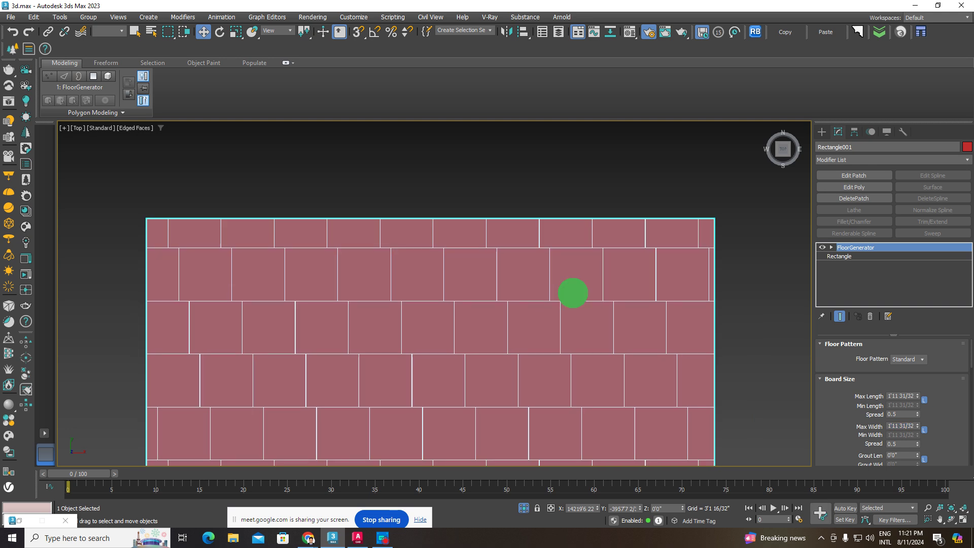
pyautogui.scroll(2, 479, 290)
pyautogui.scroll(3, 526, 289)
pyautogui.scroll(-7, 519, 296)
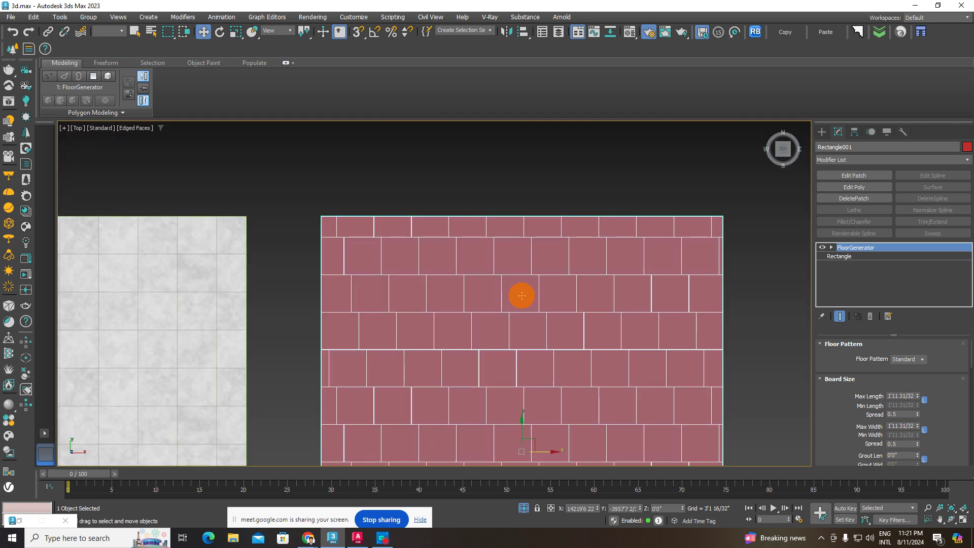
pyautogui.scroll(4, 479, 249)
pyautogui.scroll(3, 479, 249)
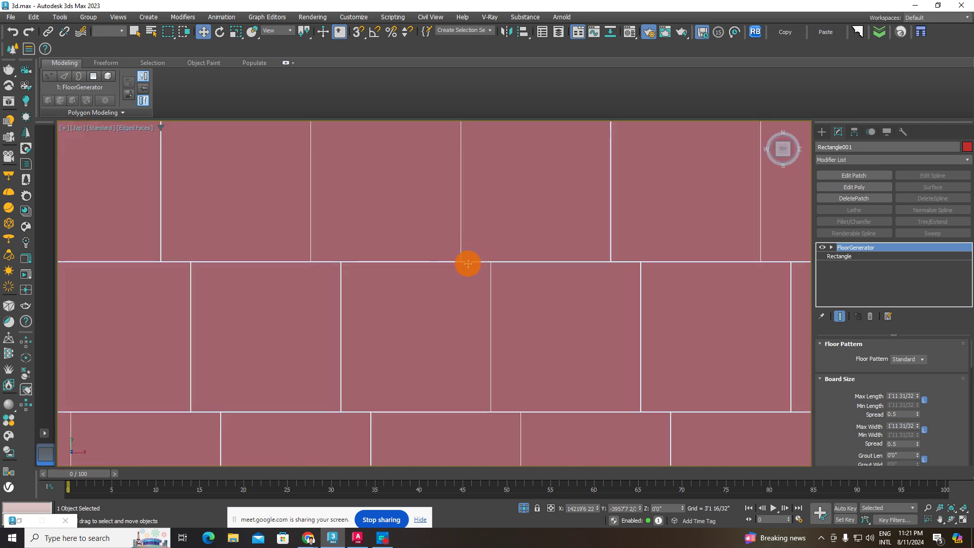
pyautogui.scroll(2, 468, 263)
pyautogui.moveTo(531, 304); pyautogui.dragTo(491, 248, button='middle')
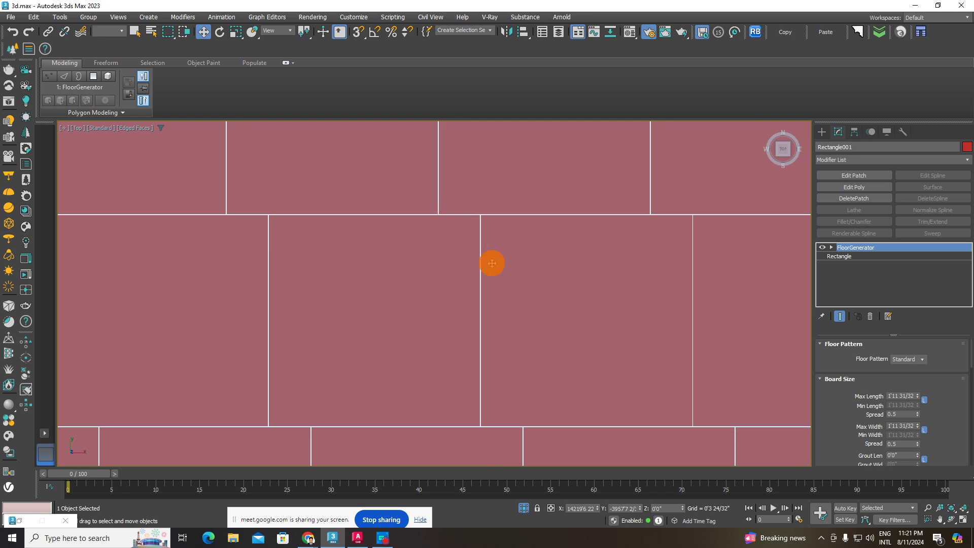
pyautogui.scroll(-7, 491, 262)
pyautogui.scroll(1, 492, 259)
pyautogui.scroll(6, 483, 246)
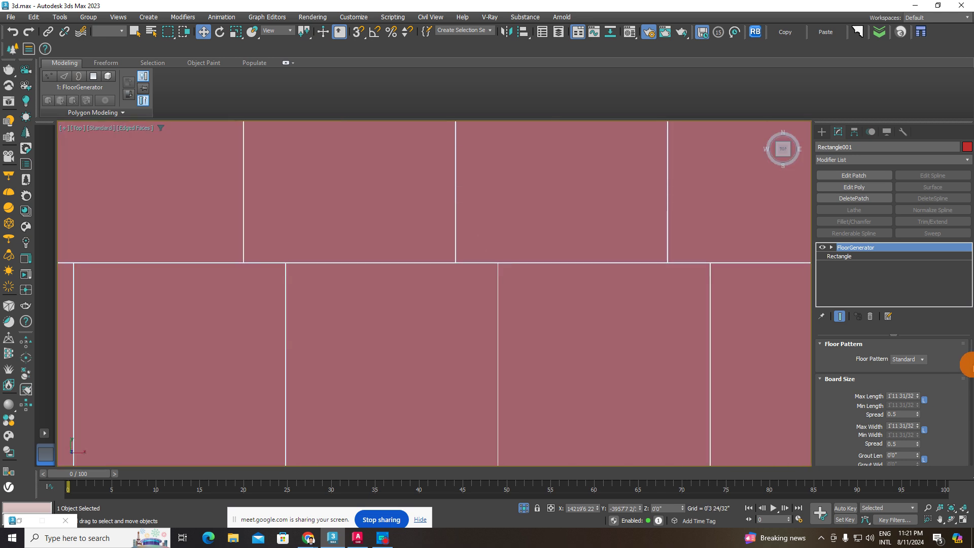
pyautogui.scroll(-2, 968, 362)
pyautogui.scroll(-1, 969, 365)
pyautogui.scroll(-1, 968, 369)
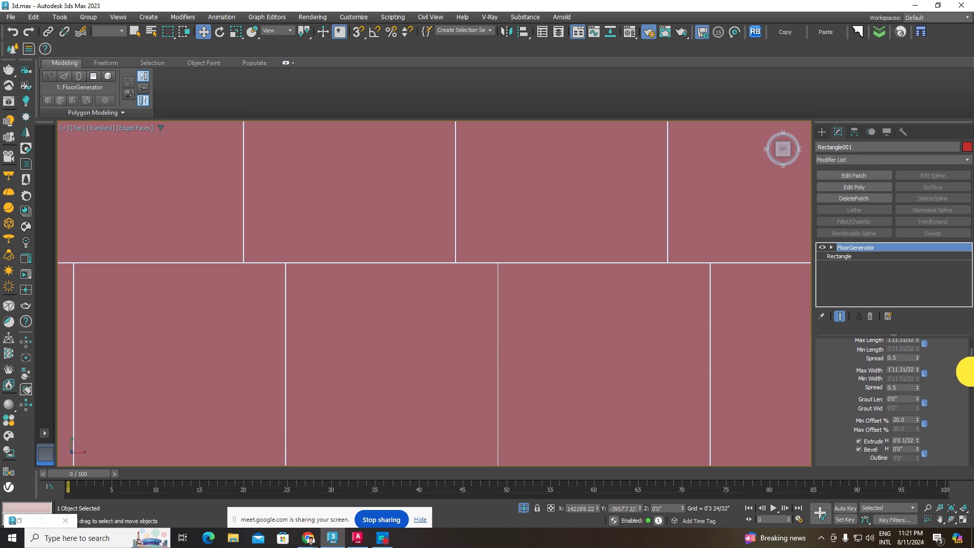
pyautogui.scroll(-1, 968, 374)
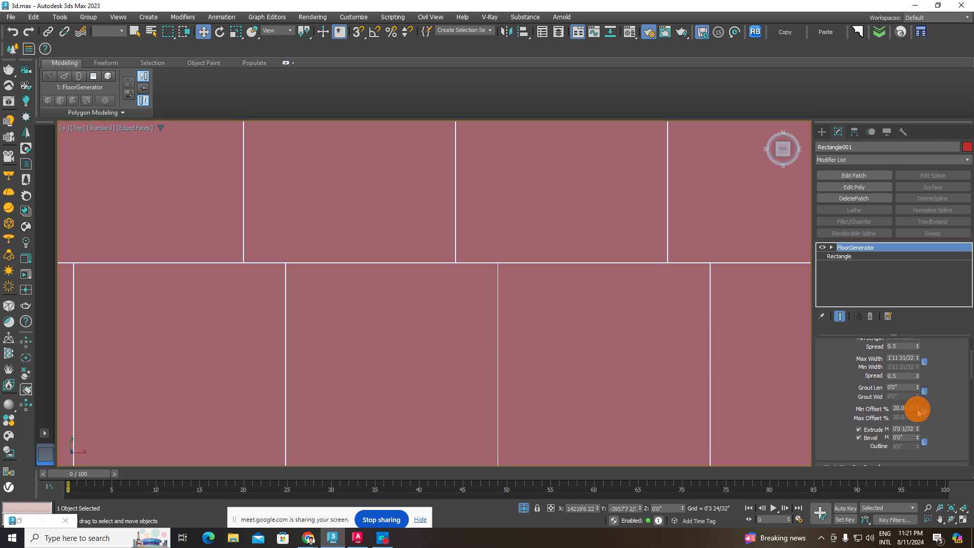
# Step: Lower Min Offset % to 0.0 so the tile rows align in a grid
pyautogui.moveTo(920, 413)
pyautogui.mouseDown()
pyautogui.moveTo(917, 474)
pyautogui.moveTo(935, 418)
pyautogui.moveTo(886, 414)
pyautogui.moveTo(921, 407)
pyautogui.moveTo(920, 463)
pyautogui.mouseUp()
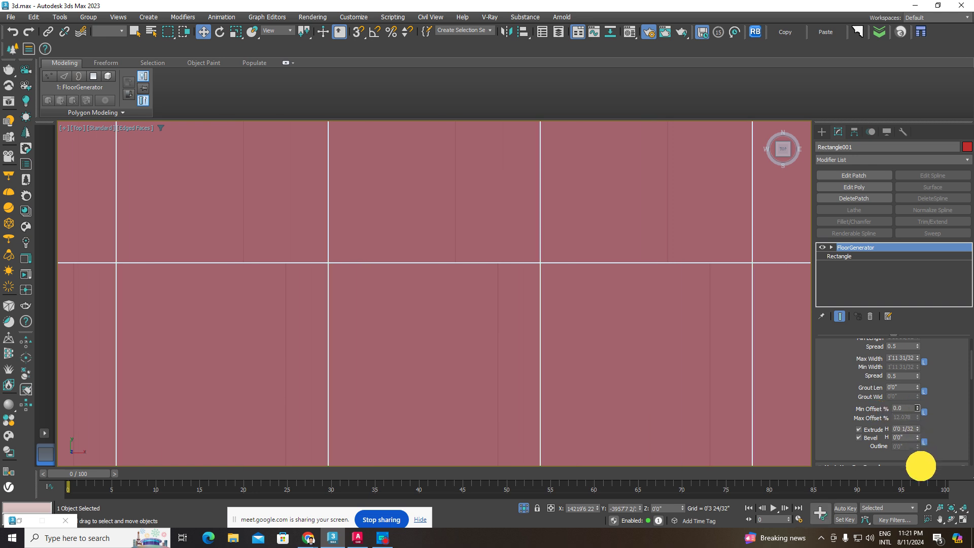
pyautogui.scroll(4, 539, 263)
pyautogui.scroll(-1, 539, 264)
pyautogui.scroll(-1, 544, 224)
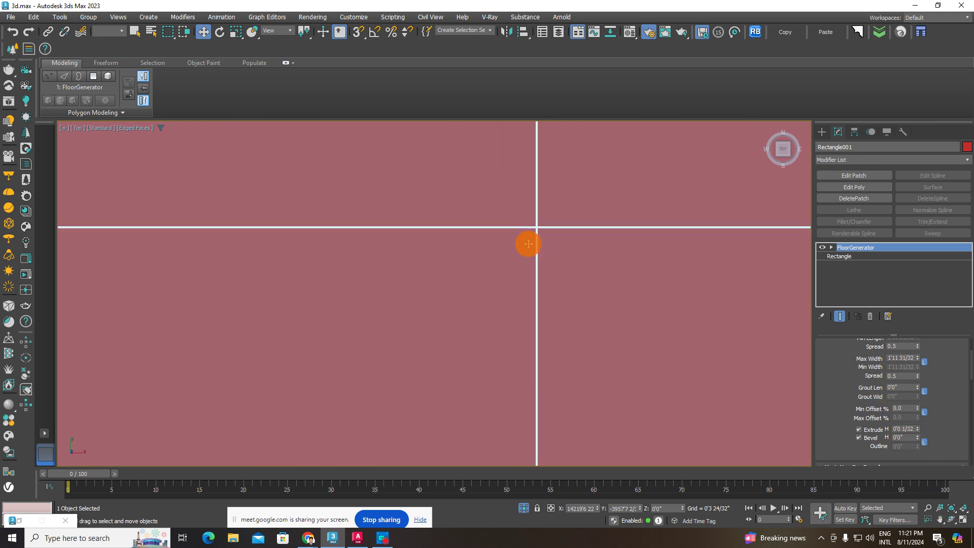
pyautogui.scroll(-4, 527, 243)
pyautogui.moveTo(700, 309); pyautogui.dragTo(742, 272, button='middle')
pyautogui.click(741, 275)
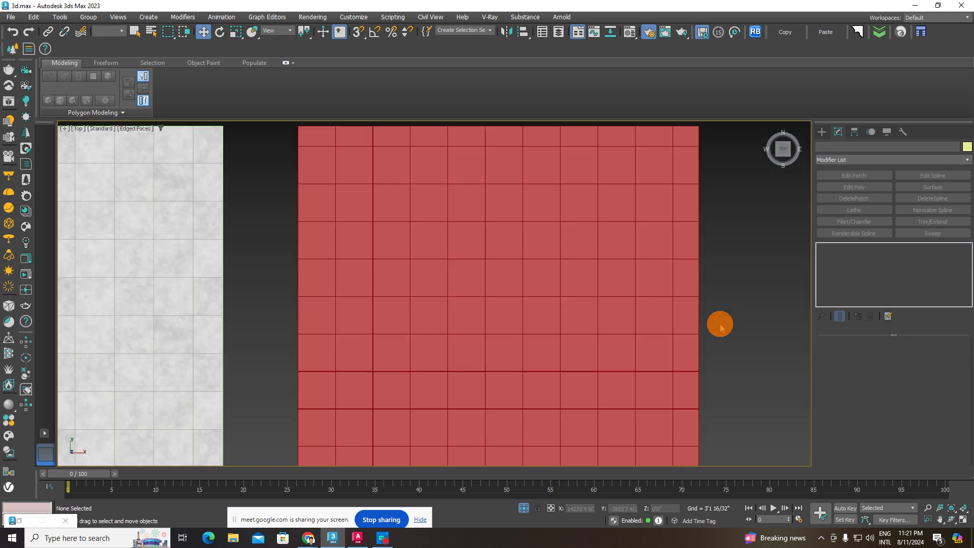
# Step: Orbit and zoom the viewport to check the aligned tile joints
pyautogui.click(585, 306)
pyautogui.moveTo(585, 307)
pyautogui.keyDown('alt'); pyautogui.mouseDown(button='middle')
pyautogui.moveTo(574, 241)
pyautogui.moveTo(602, 264)
pyautogui.mouseUp(button='middle'); pyautogui.keyUp('alt')
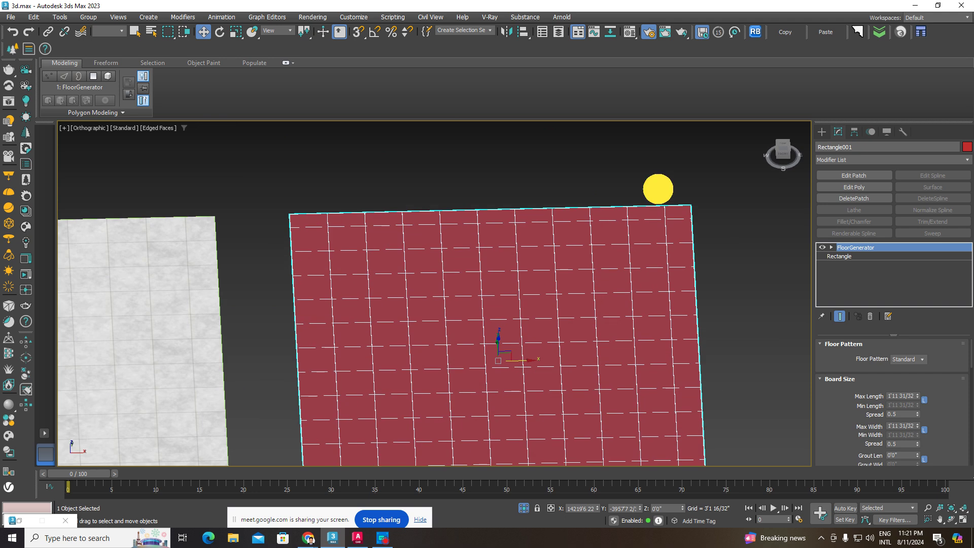
pyautogui.click(657, 187)
pyautogui.scroll(5, 661, 304)
pyautogui.scroll(8, 702, 260)
pyautogui.scroll(3, 644, 252)
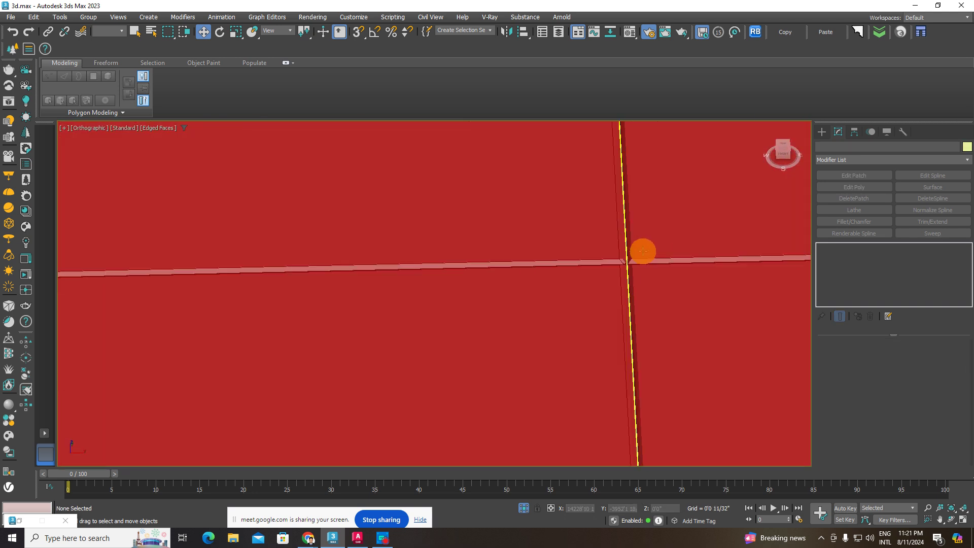
pyautogui.scroll(3, 631, 255)
pyautogui.click(634, 274)
pyautogui.scroll(-3, 634, 274)
pyautogui.scroll(-2, 636, 276)
pyautogui.scroll(-4, 636, 276)
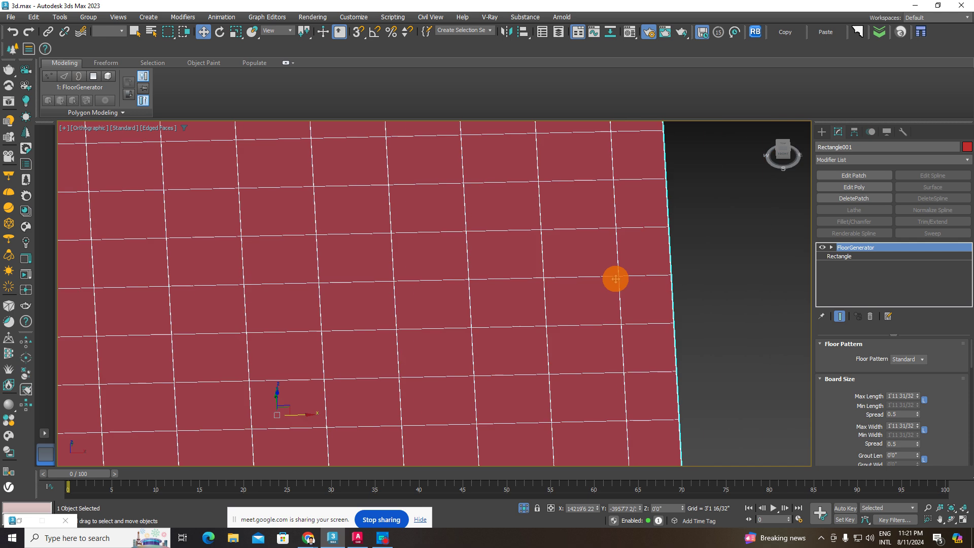
pyautogui.scroll(-3, 616, 277)
pyautogui.scroll(-3, 461, 315)
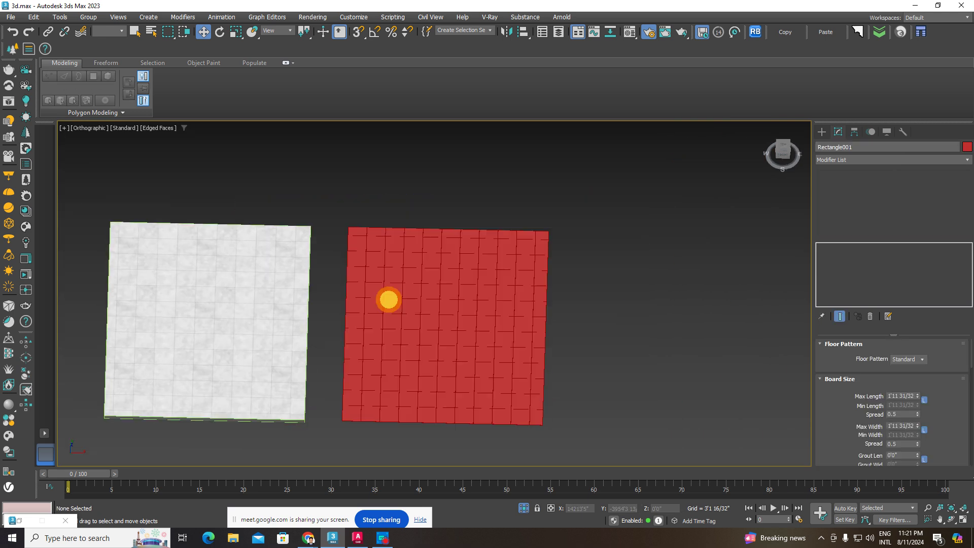
pyautogui.scroll(3, 426, 300)
pyautogui.scroll(-3, 430, 305)
# Step: Load the marble image as the Diffuse bitmap of the floor tiles material
pyautogui.press('m')
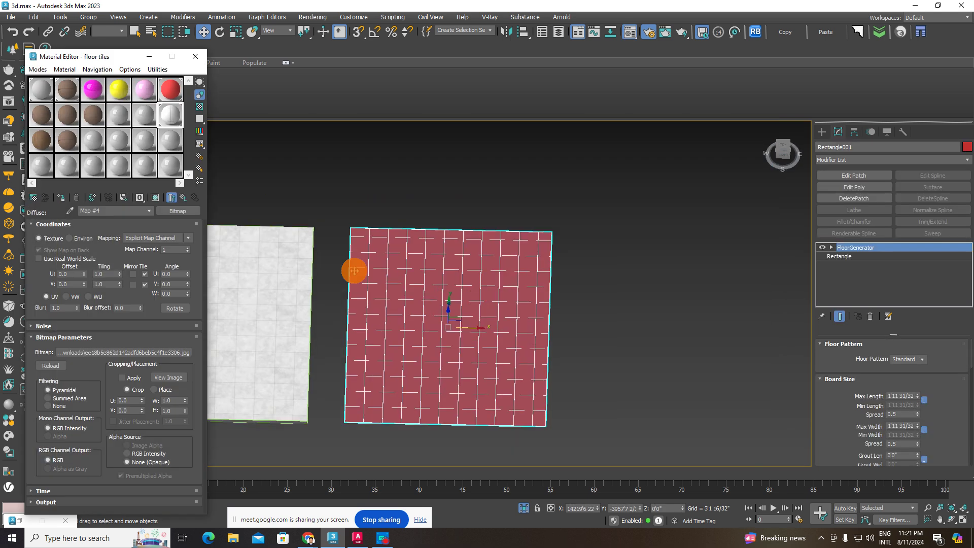
pyautogui.click(183, 197)
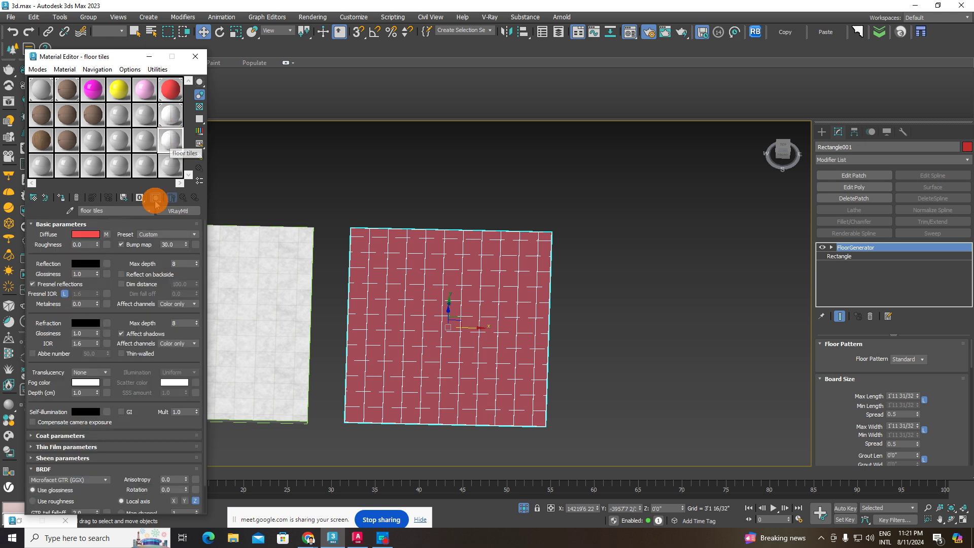
pyautogui.click(106, 233)
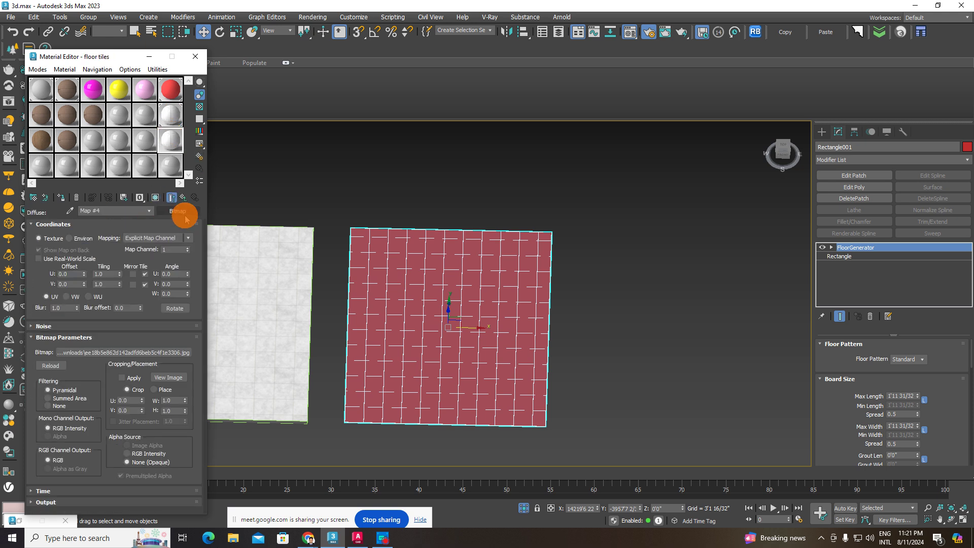
pyautogui.click(182, 211)
pyautogui.click(297, 161)
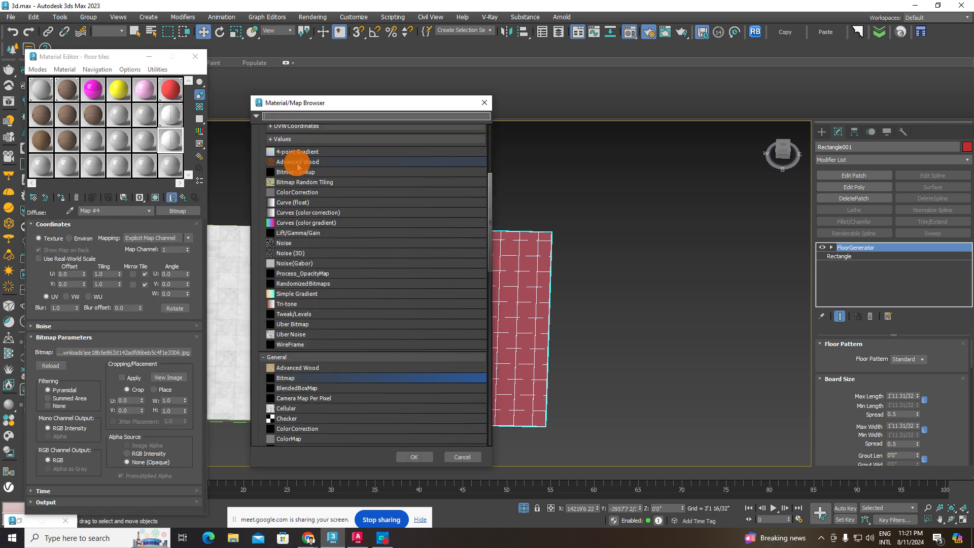
pyautogui.doubleClick(292, 378)
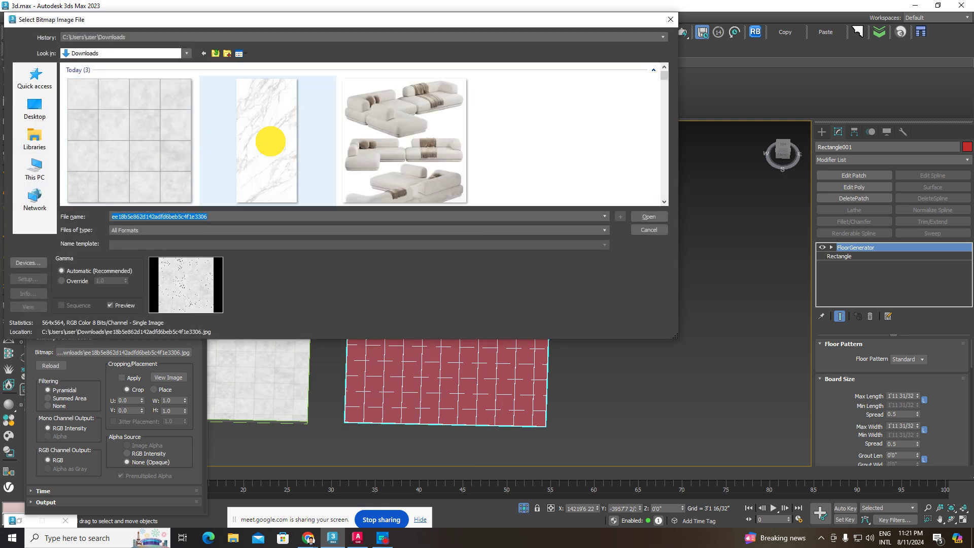
pyautogui.doubleClick(270, 141)
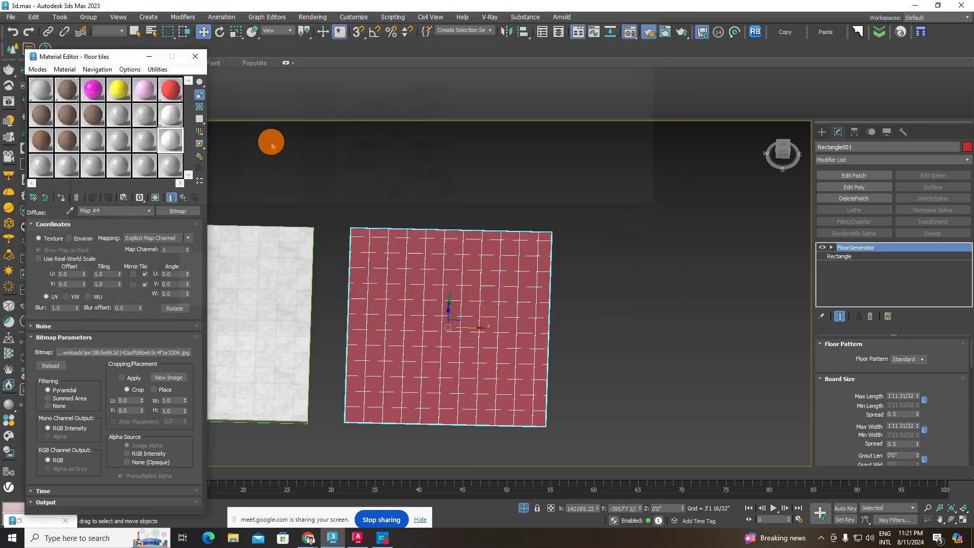
# Step: Assign the material to the floor, renaming it 'floor tiles sdr'
pyautogui.click(61, 198)
pyautogui.click(425, 262)
pyautogui.click(466, 286)
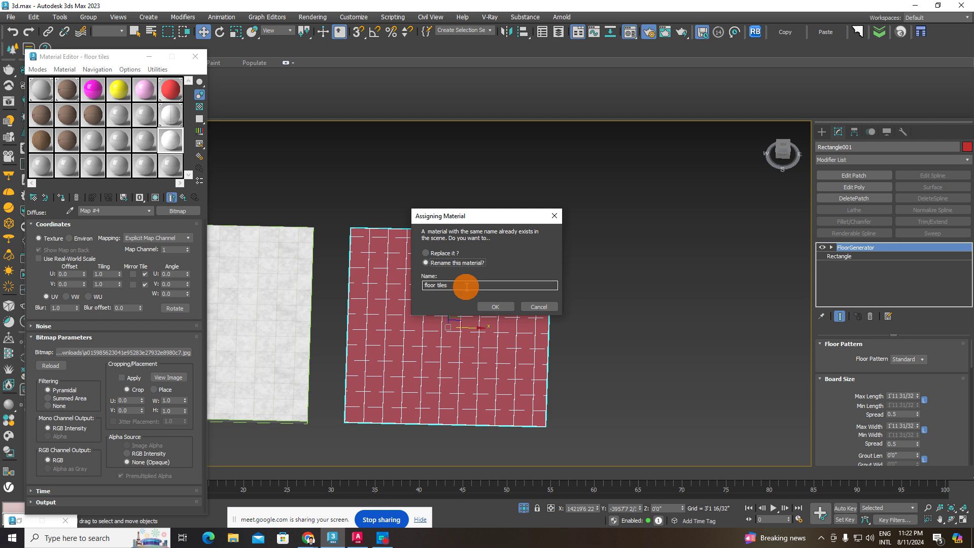
pyautogui.write('sdr')
pyautogui.click(496, 306)
# Step: Zoom and pan across the floor to inspect the white marble tiles
pyautogui.click(561, 311)
pyautogui.scroll(4, 509, 321)
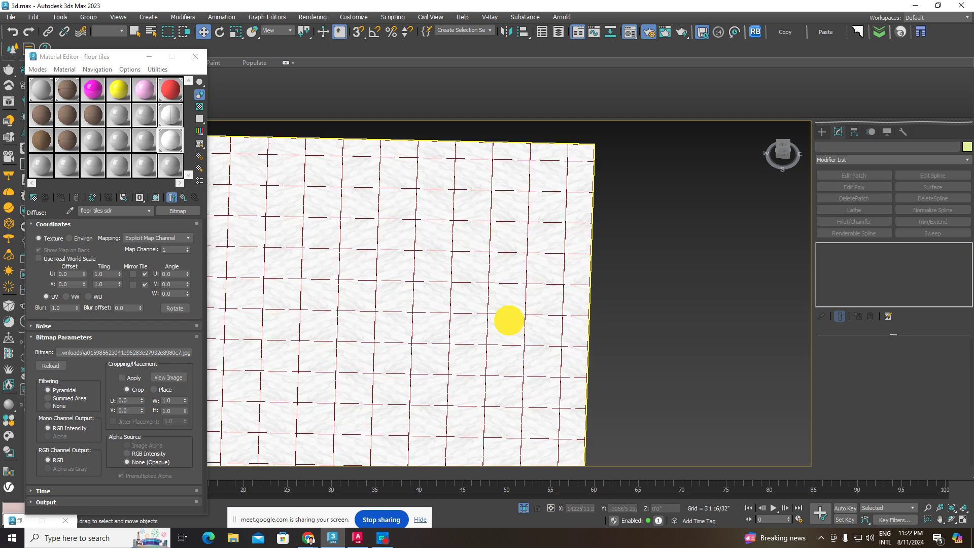
pyautogui.click(509, 320)
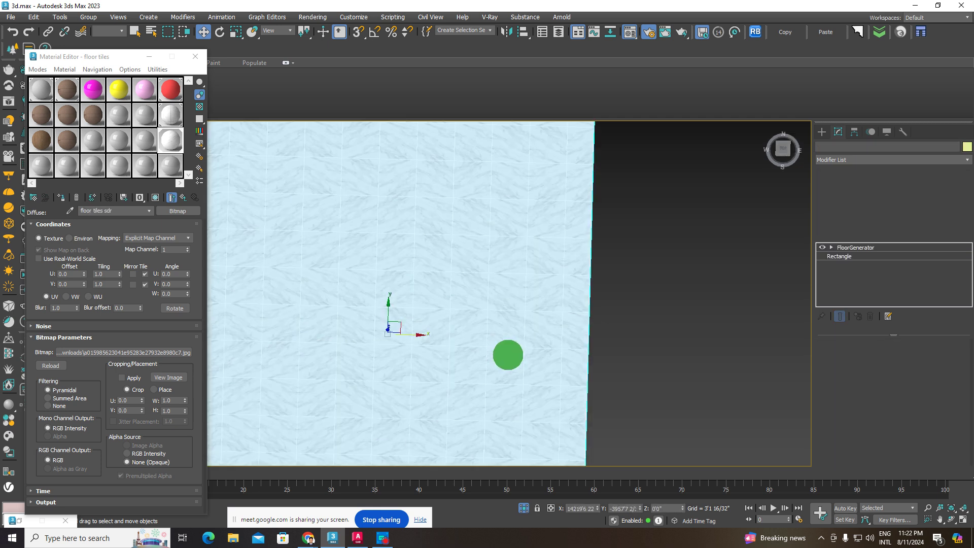
pyautogui.click(733, 217)
pyautogui.scroll(2, 728, 321)
pyautogui.scroll(3, 631, 308)
pyautogui.scroll(3, 631, 309)
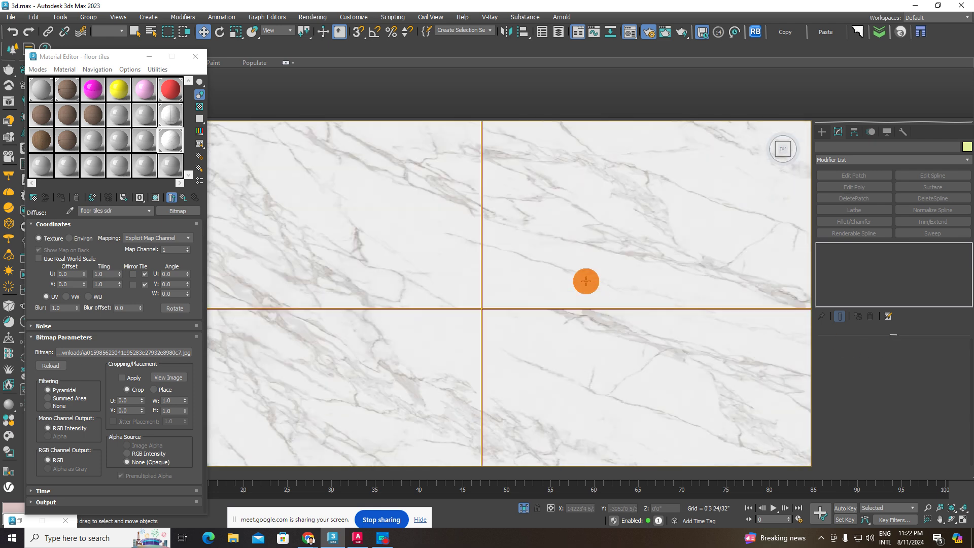
pyautogui.scroll(2, 488, 305)
pyautogui.moveTo(401, 337); pyautogui.dragTo(449, 319, button='middle')
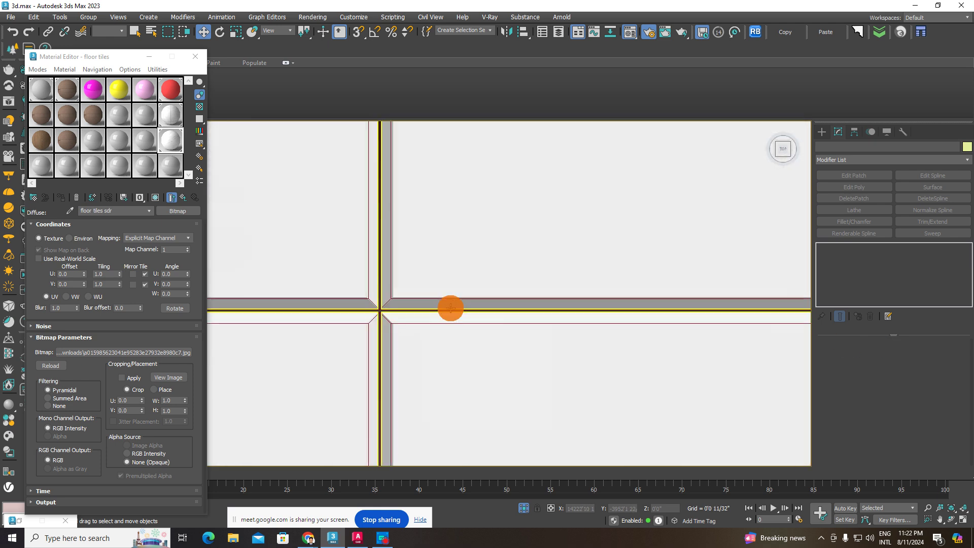
# Step: Select the marble floor and bring a tile joint and the FloorGenerator bevel settings into view
pyautogui.click(491, 283)
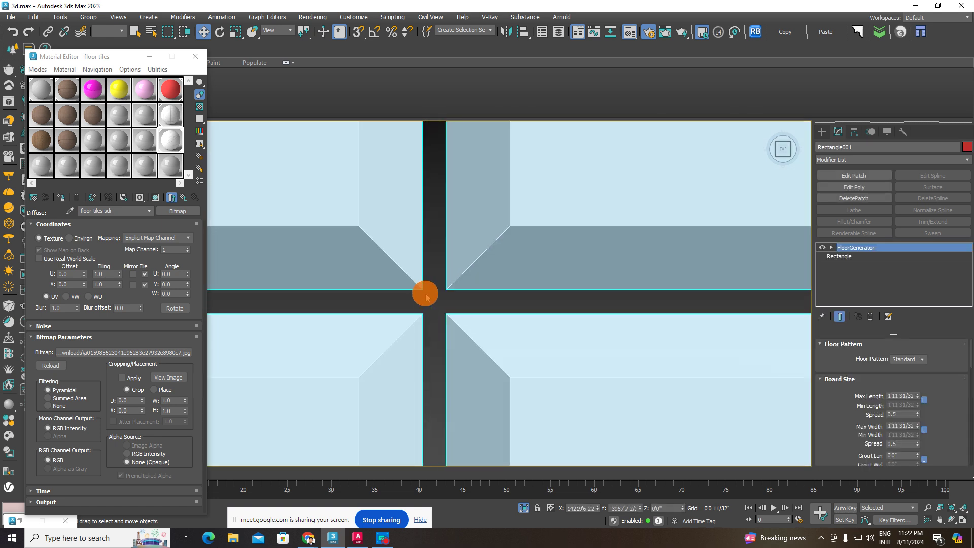
pyautogui.moveTo(419, 299); pyautogui.dragTo(474, 299, button='middle')
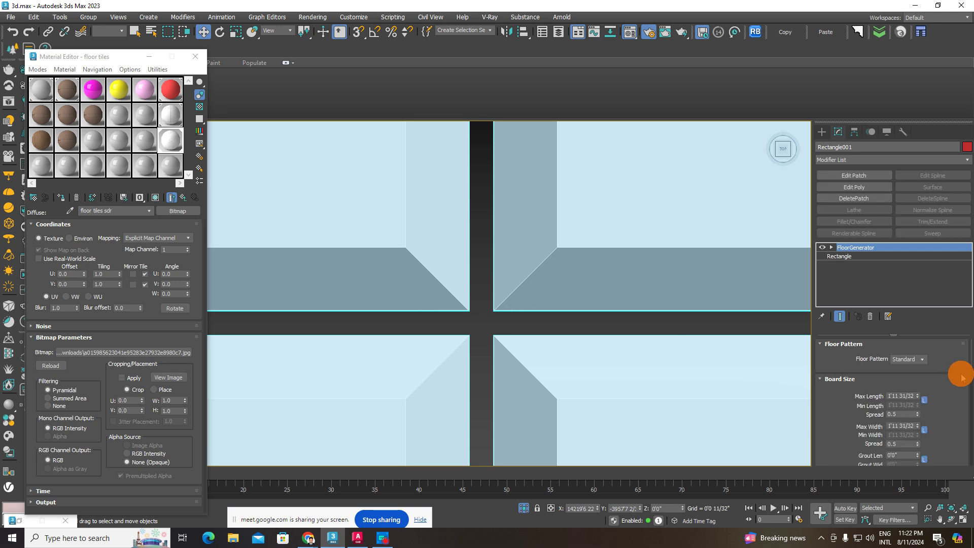
pyautogui.scroll(-1, 967, 373)
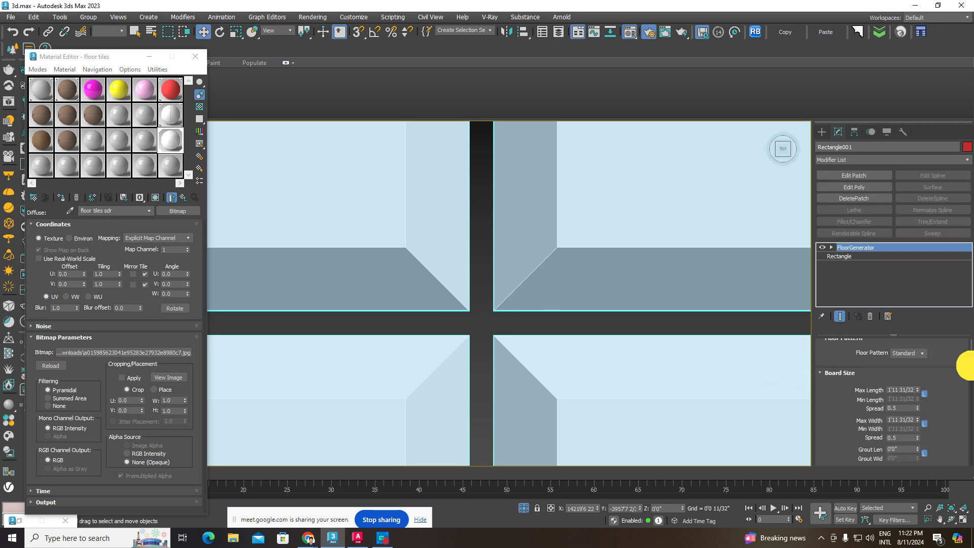
pyautogui.scroll(-4, 969, 372)
pyautogui.scroll(-1, 968, 373)
pyautogui.scroll(-1, 969, 375)
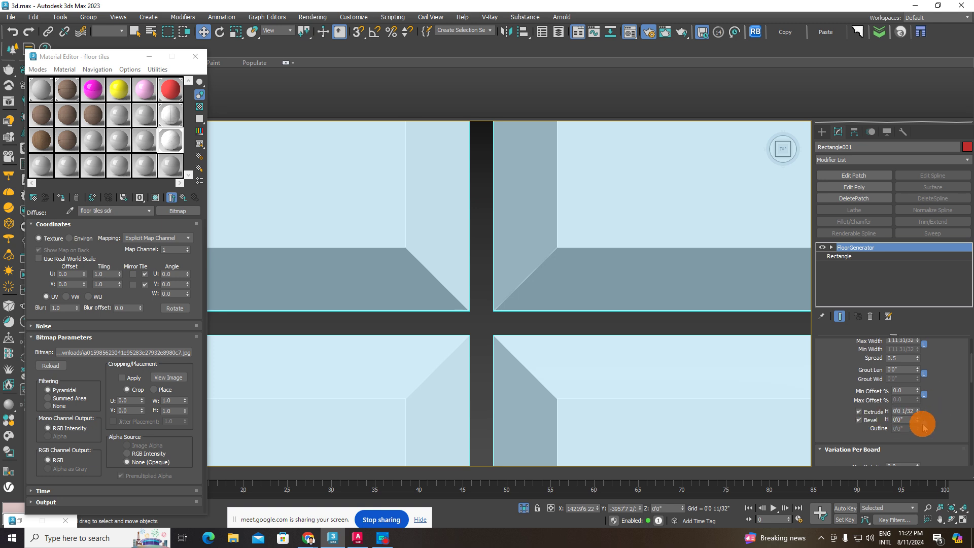
pyautogui.scroll(-1, 969, 366)
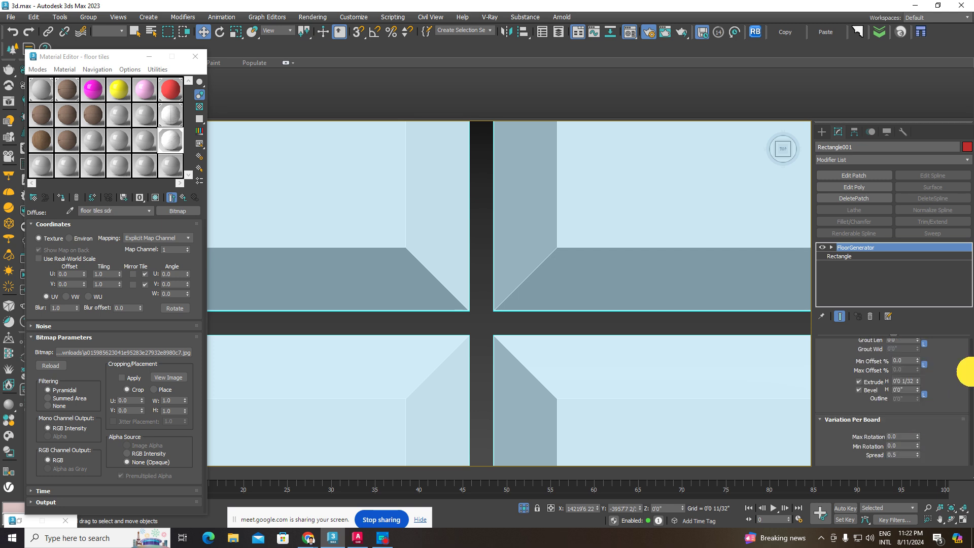
pyautogui.scroll(-1, 967, 373)
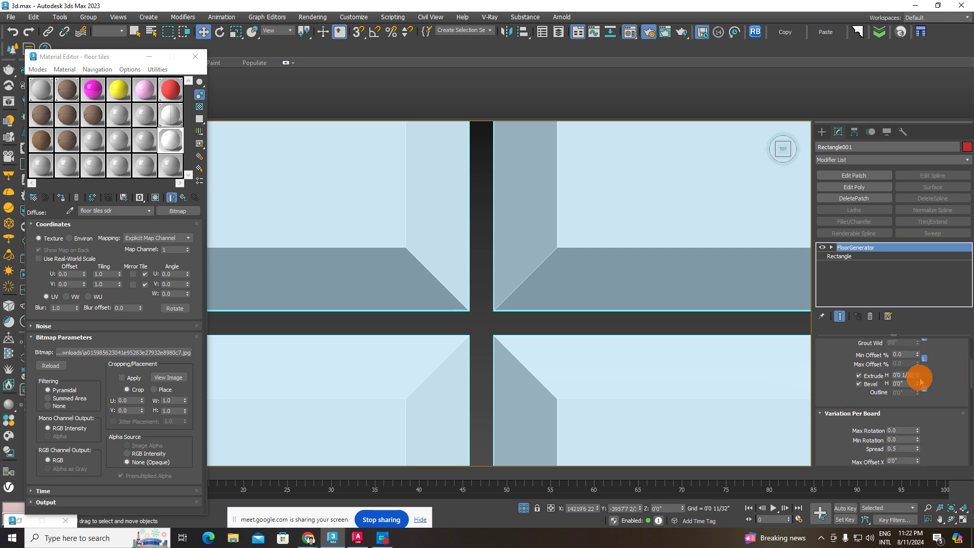
# Step: Lower Bevel H to narrow the tile bevel and raise Max Offset % to 0.22
pyautogui.click(918, 384)
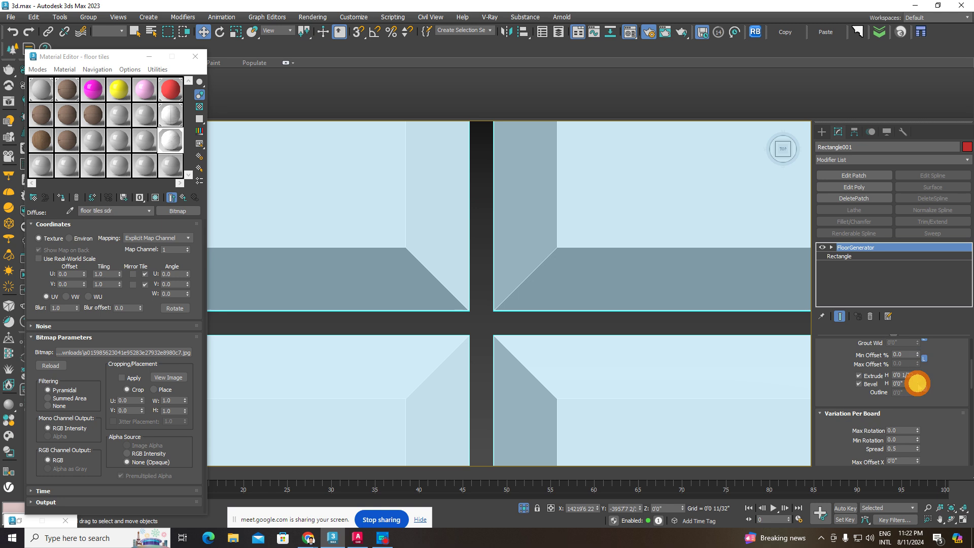
pyautogui.moveTo(921, 389); pyautogui.dragTo(923, 406)
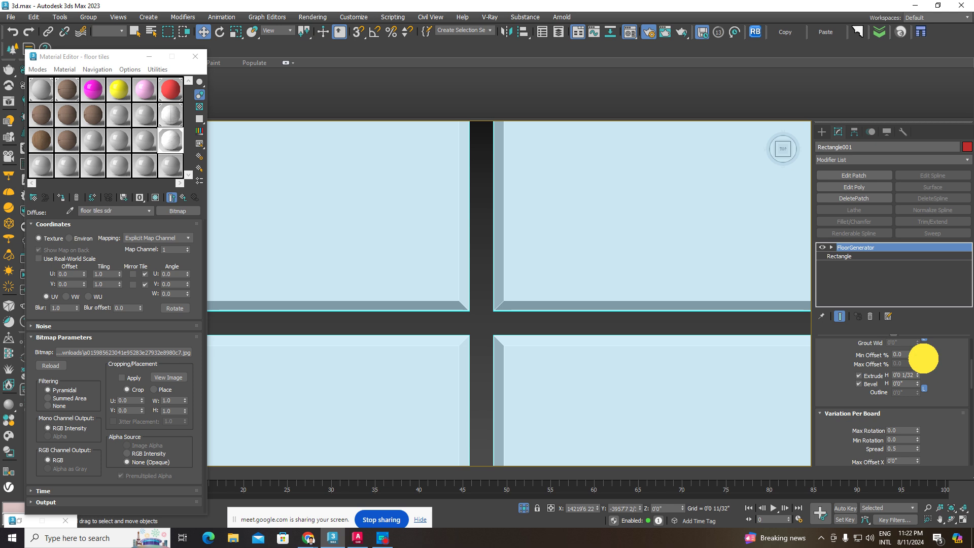
pyautogui.moveTo(920, 368)
pyautogui.mouseDown()
pyautogui.moveTo(916, 351)
pyautogui.moveTo(519, 309)
pyautogui.moveTo(970, 410)
pyautogui.mouseUp()
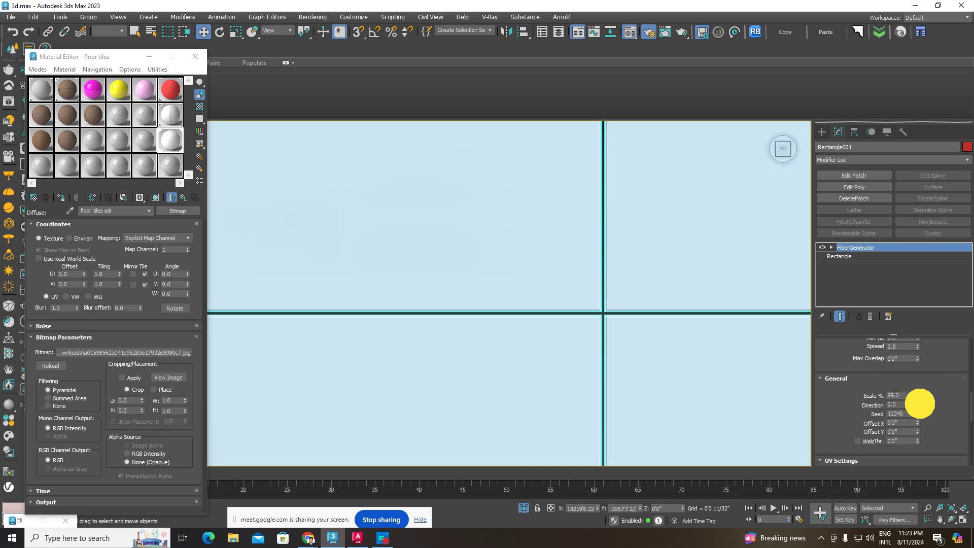
# Step: Drag the FloorGenerator Scale % spinner down to 93.48
pyautogui.moveTo(920, 404); pyautogui.dragTo(922, 407)
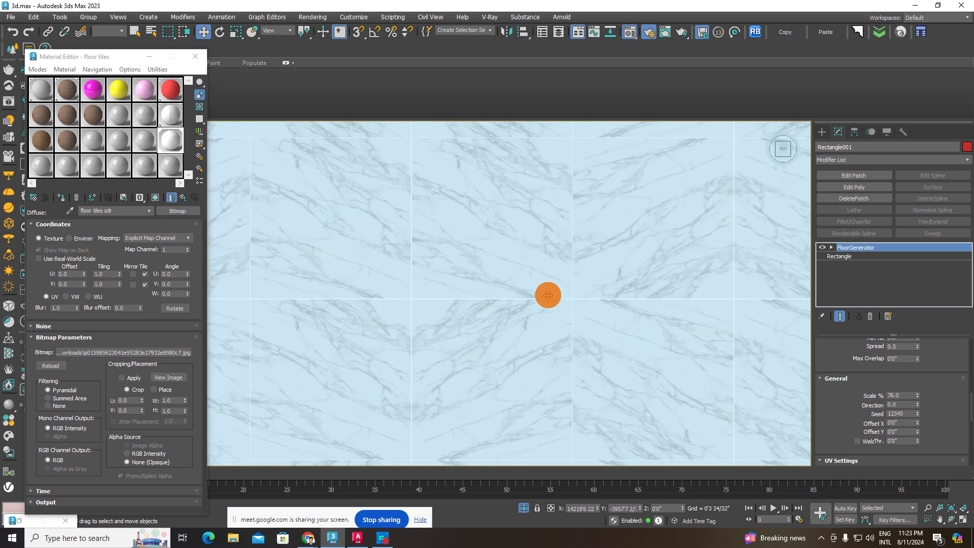
pyautogui.scroll(3, 548, 295)
pyautogui.scroll(3, 618, 316)
pyautogui.scroll(3, 707, 370)
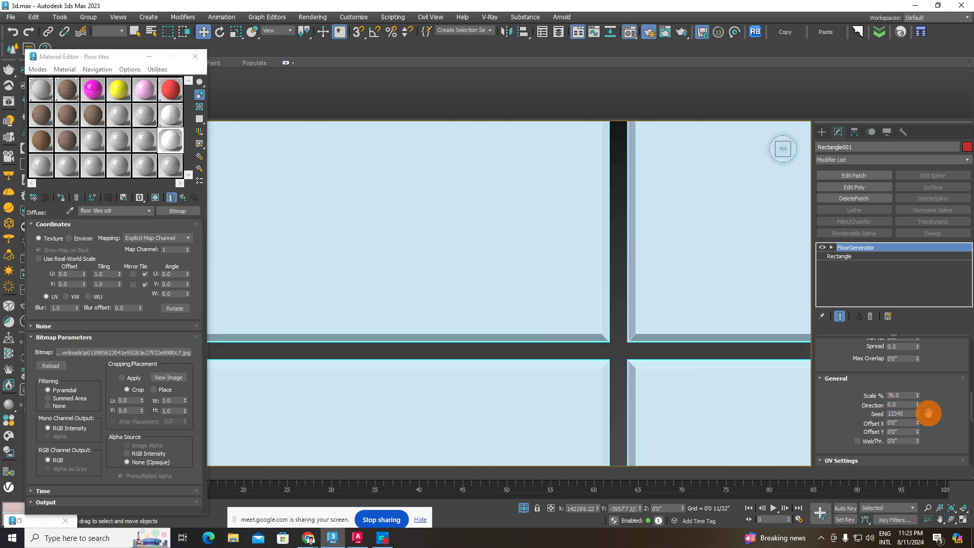
pyautogui.moveTo(920, 402); pyautogui.dragTo(919, 391)
pyautogui.scroll(-5, 598, 337)
pyautogui.scroll(-5, 594, 337)
pyautogui.scroll(-5, 587, 337)
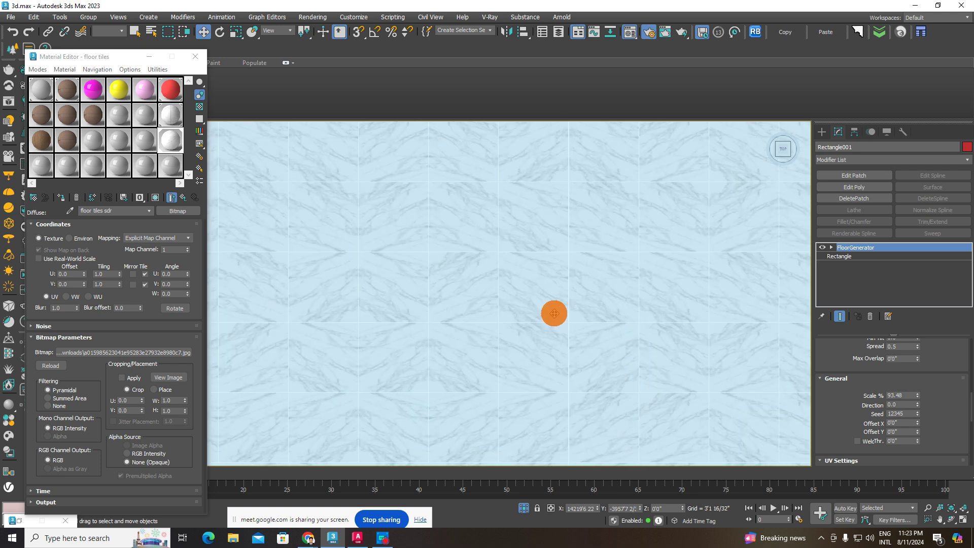
pyautogui.scroll(-5, 554, 313)
# Step: Deselect and reselect the floor to check the smaller marble tiles
pyautogui.click(723, 320)
pyautogui.scroll(5, 637, 326)
pyautogui.scroll(3, 589, 333)
pyautogui.scroll(3, 652, 357)
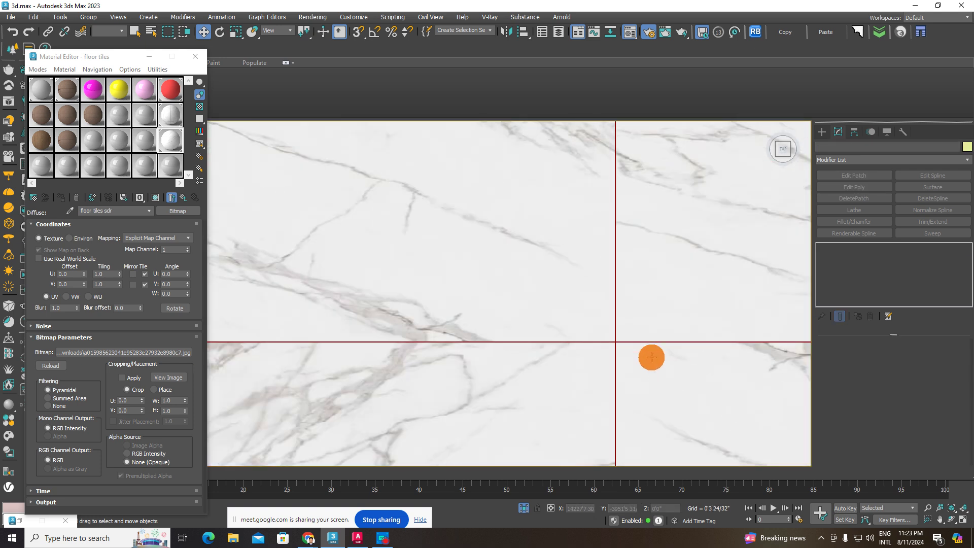
pyautogui.scroll(2, 651, 357)
pyautogui.click(619, 322)
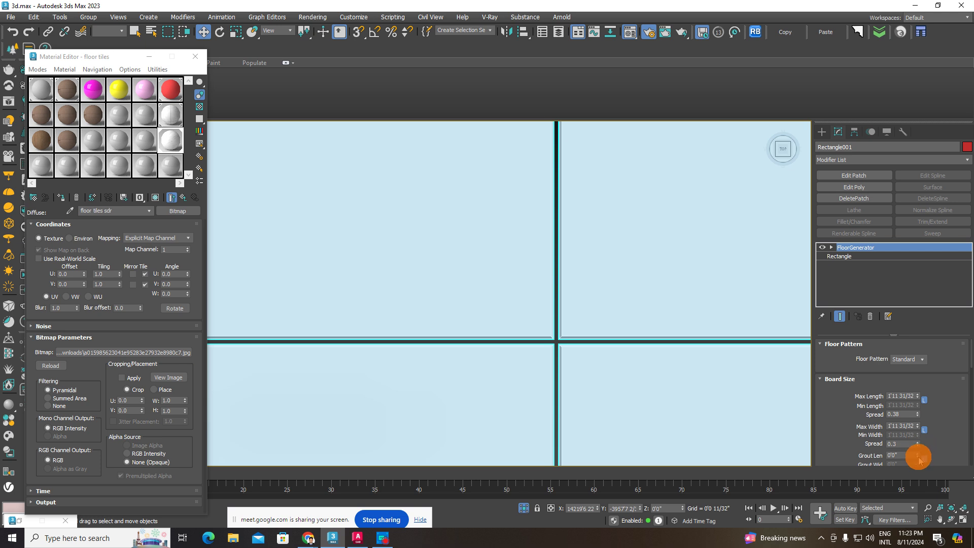
# Step: Set Grout Len to 0'0" and pan in on a tile intersection to inspect the seams
pyautogui.moveTo(918, 458); pyautogui.dragTo(920, 458)
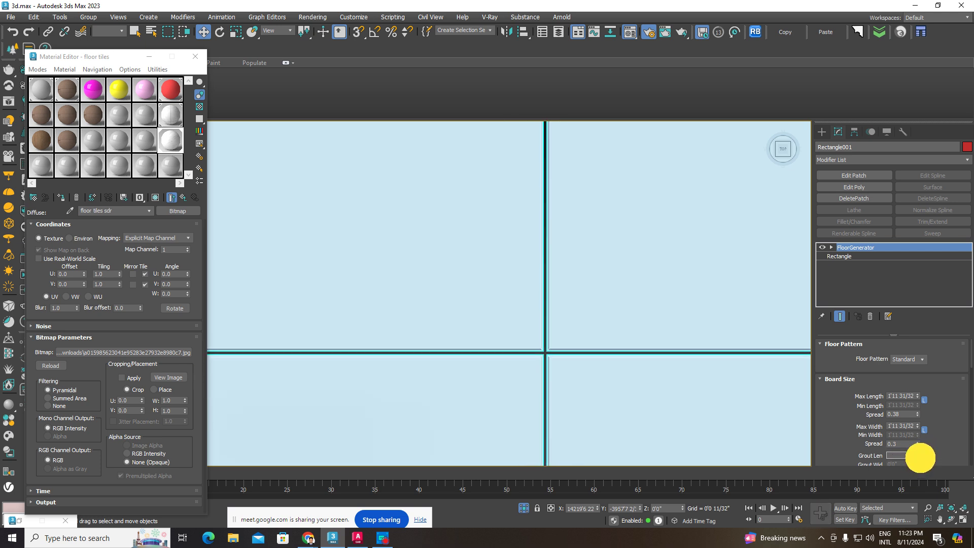
pyautogui.moveTo(920, 458); pyautogui.dragTo(954, 406)
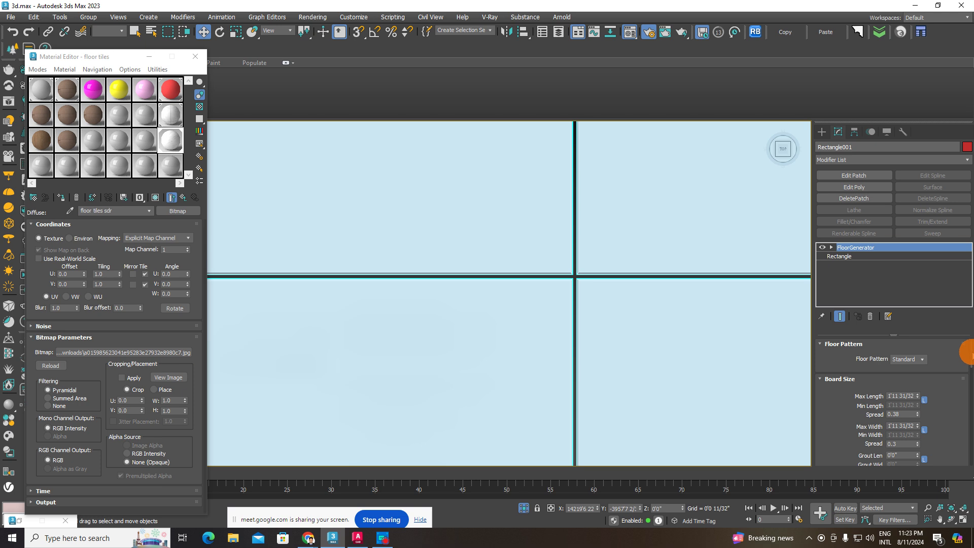
pyautogui.scroll(-2, 944, 373)
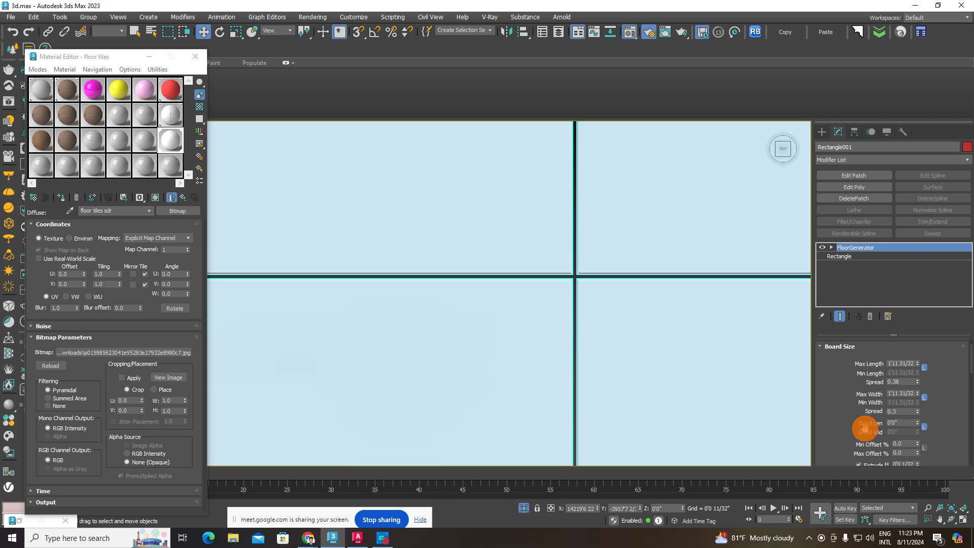
pyautogui.scroll(5, 582, 290)
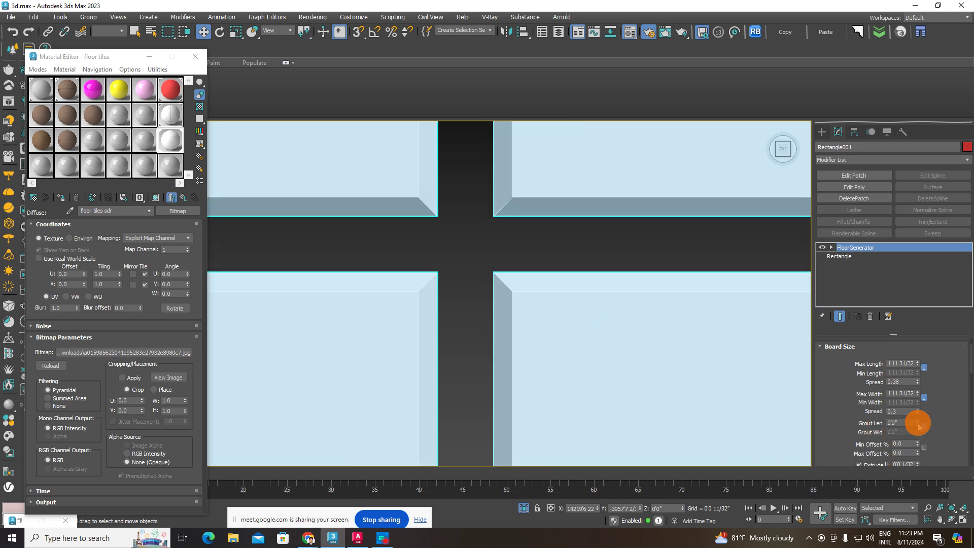
pyautogui.moveTo(919, 427); pyautogui.dragTo(919, 431)
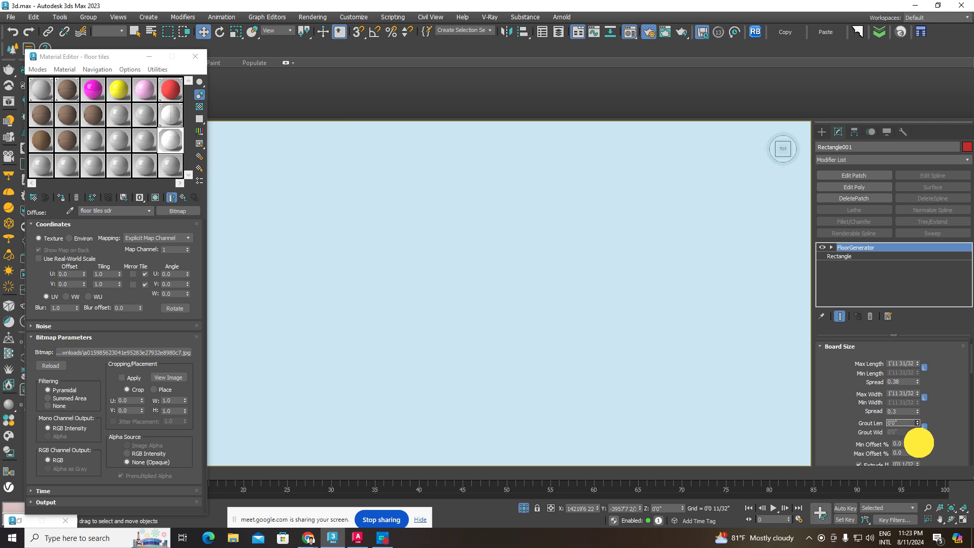
pyautogui.moveTo(619, 370); pyautogui.dragTo(485, 391, button='middle')
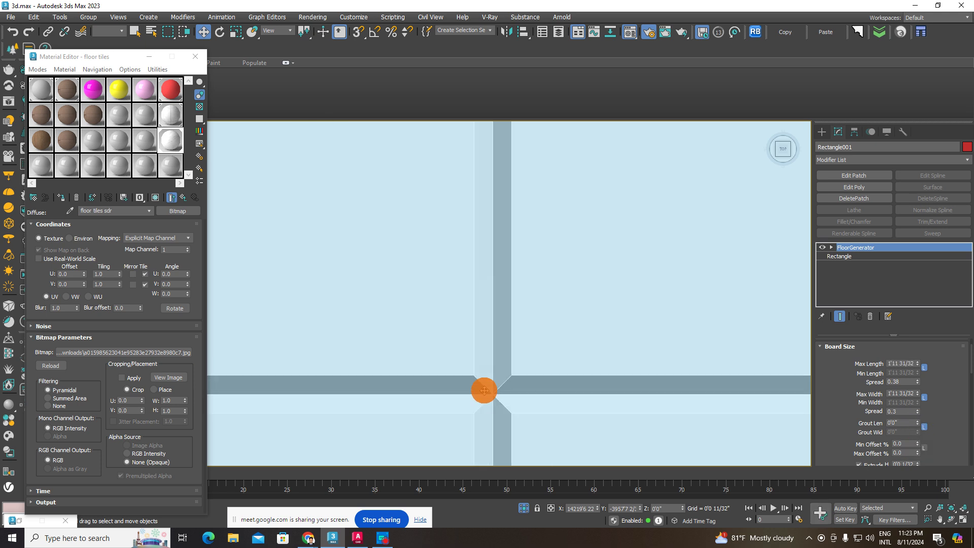
pyautogui.scroll(3, 487, 391)
pyautogui.scroll(-4, 528, 395)
pyautogui.moveTo(533, 398); pyautogui.dragTo(537, 348, button='middle')
pyautogui.scroll(3, 508, 345)
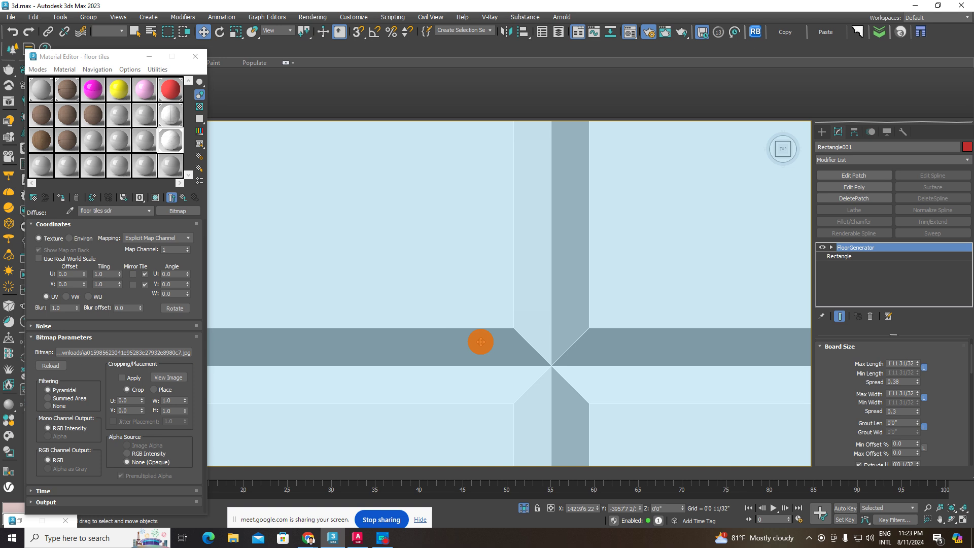
pyautogui.scroll(-3, 579, 348)
pyautogui.scroll(-3, 579, 348)
pyautogui.scroll(-2, 579, 351)
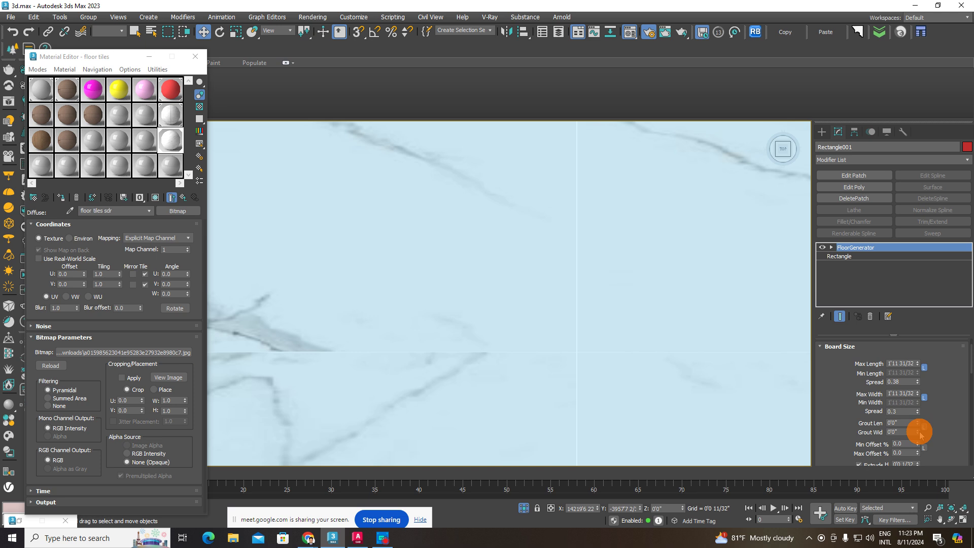
# Step: Try Grout Wid at 2/32 and 3/32 inch, then return it to 0'0"
pyautogui.moveTo(921, 434); pyautogui.dragTo(918, 424)
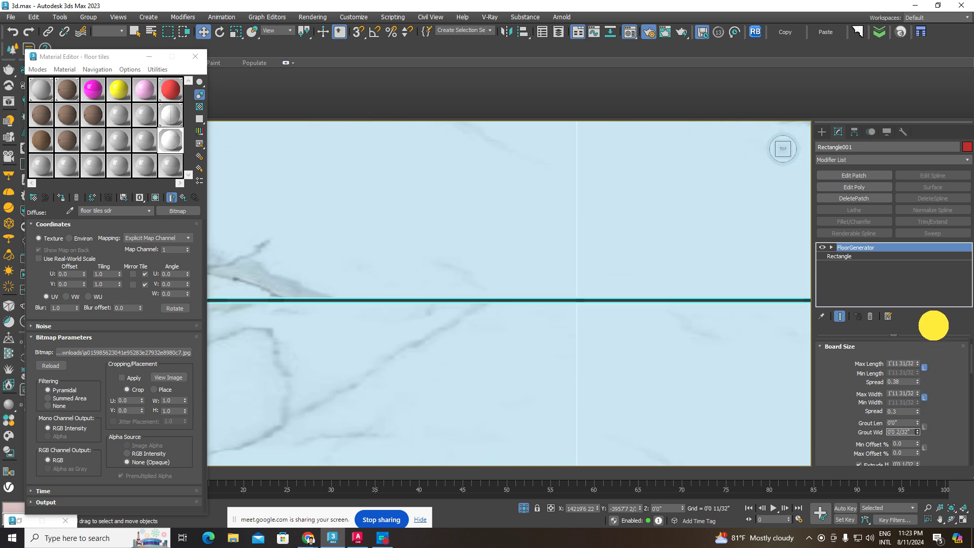
pyautogui.moveTo(918, 432); pyautogui.dragTo(924, 374)
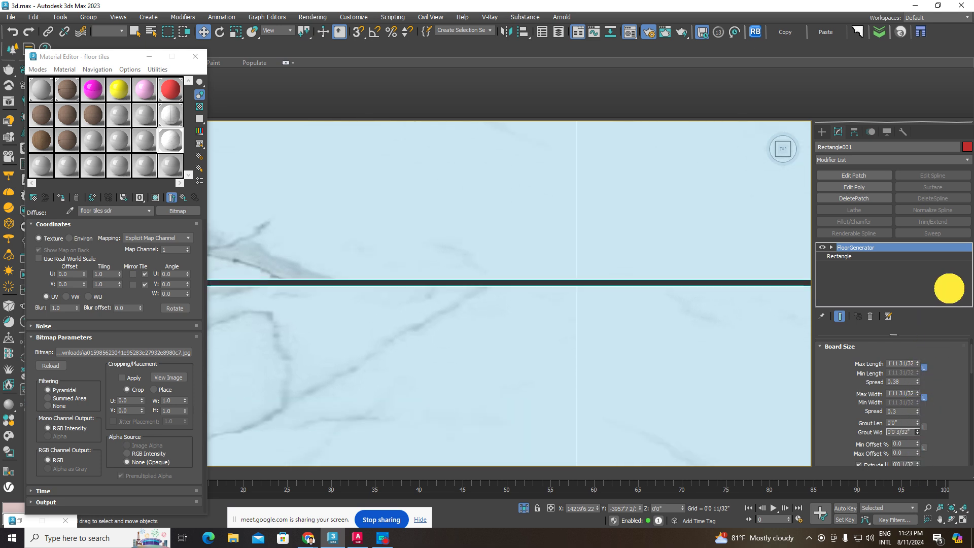
pyautogui.moveTo(949, 289); pyautogui.dragTo(917, 447)
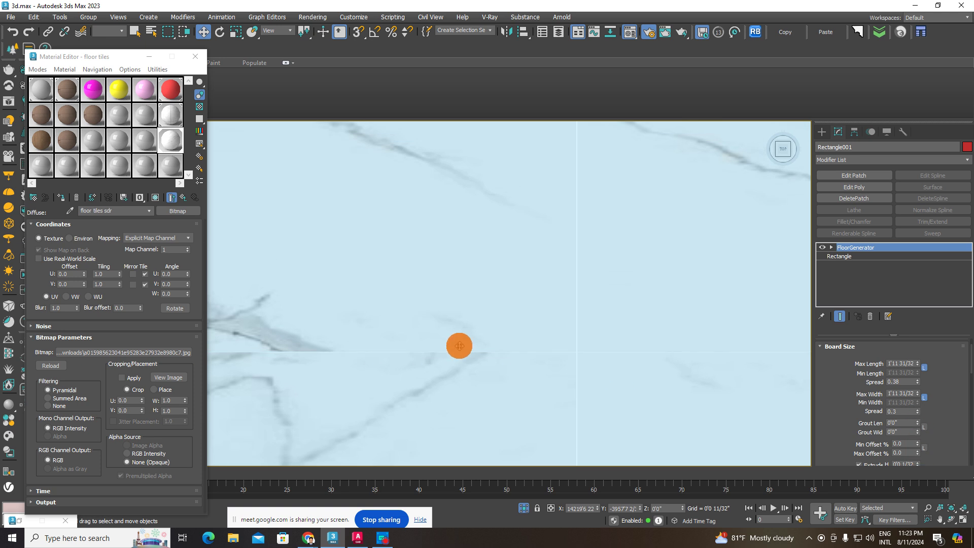
pyautogui.scroll(-3, 459, 345)
pyautogui.scroll(-3, 640, 329)
pyautogui.click(668, 348)
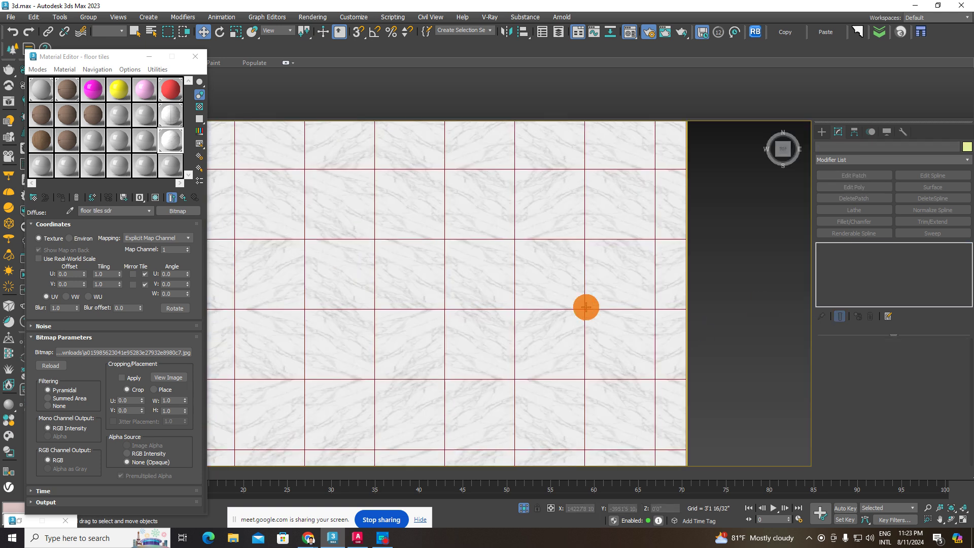
pyautogui.scroll(3, 586, 307)
pyautogui.scroll(-2, 557, 311)
# Step: Close the Material Editor and select and deselect the tiled floor to compare its look
pyautogui.scroll(-3, 558, 311)
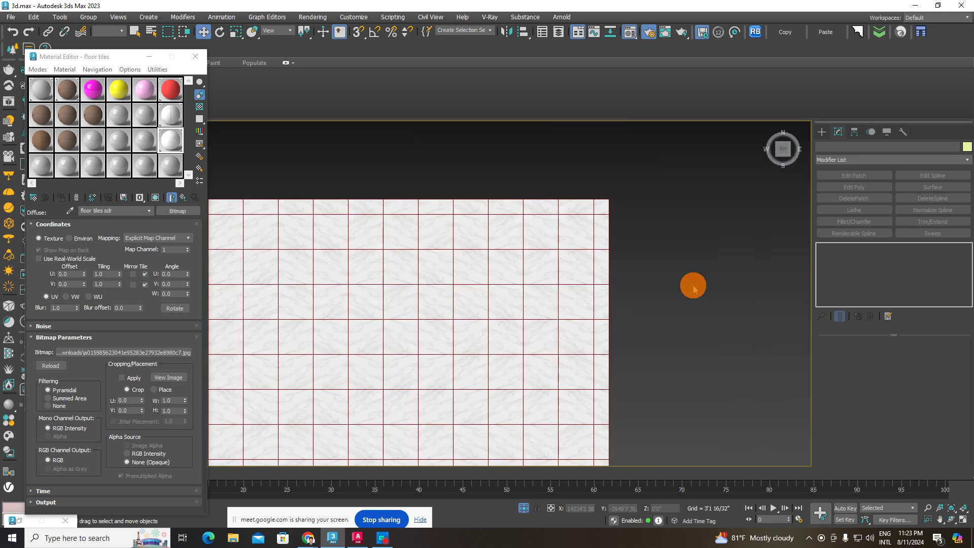
pyautogui.click(195, 57)
pyautogui.click(524, 291)
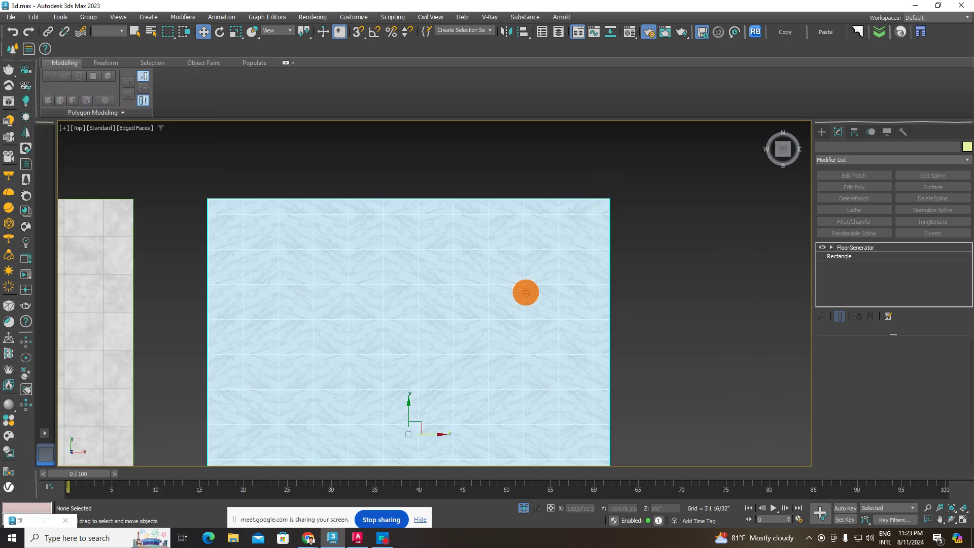
pyautogui.scroll(-3, 563, 250)
pyautogui.scroll(3, 599, 296)
pyautogui.click(655, 294)
pyautogui.click(440, 272)
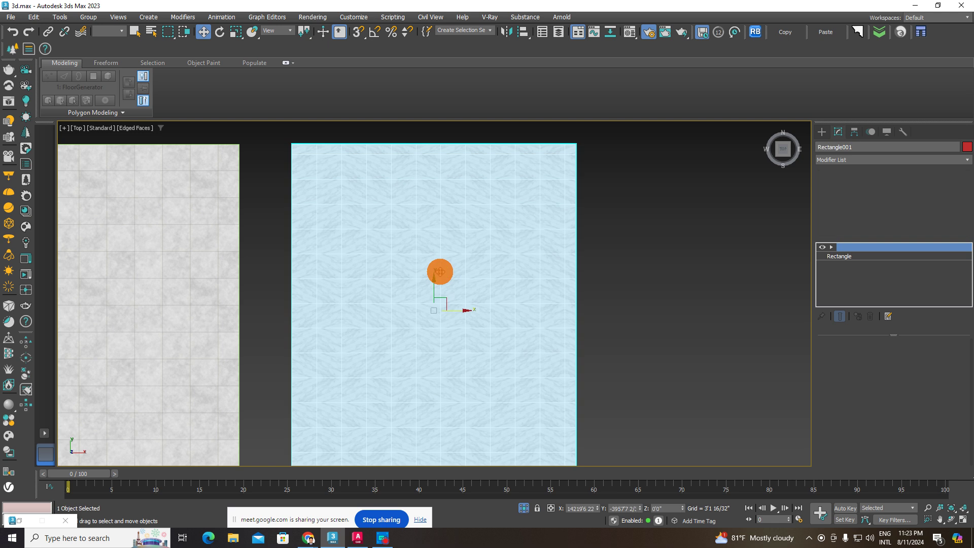
pyautogui.scroll(2, 681, 329)
pyautogui.scroll(-4, 711, 325)
pyautogui.click(736, 322)
pyautogui.scroll(2, 724, 325)
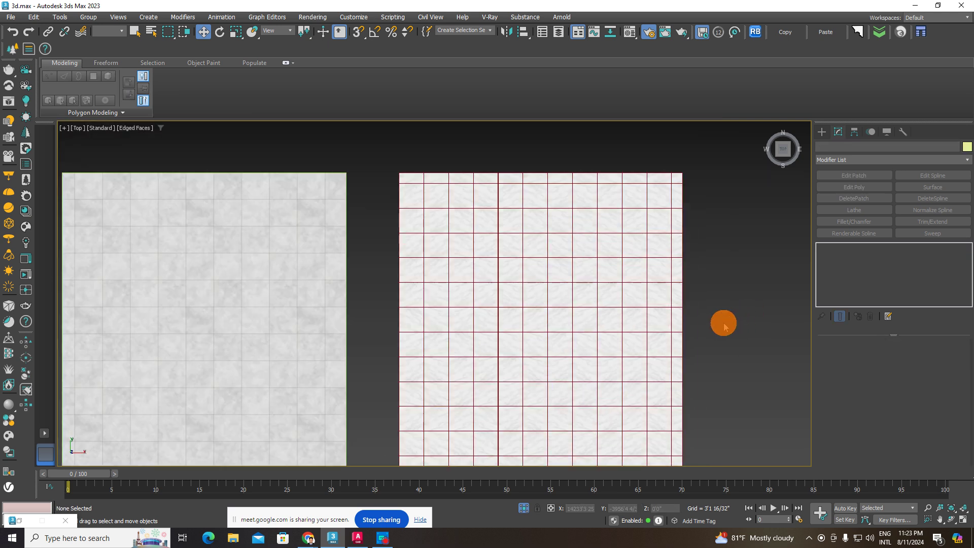
# Step: Toggle Edged Faces with F4 several times to inspect the marble tile edges
pyautogui.press('F4')
pyautogui.scroll(3, 659, 300)
pyautogui.click(532, 269)
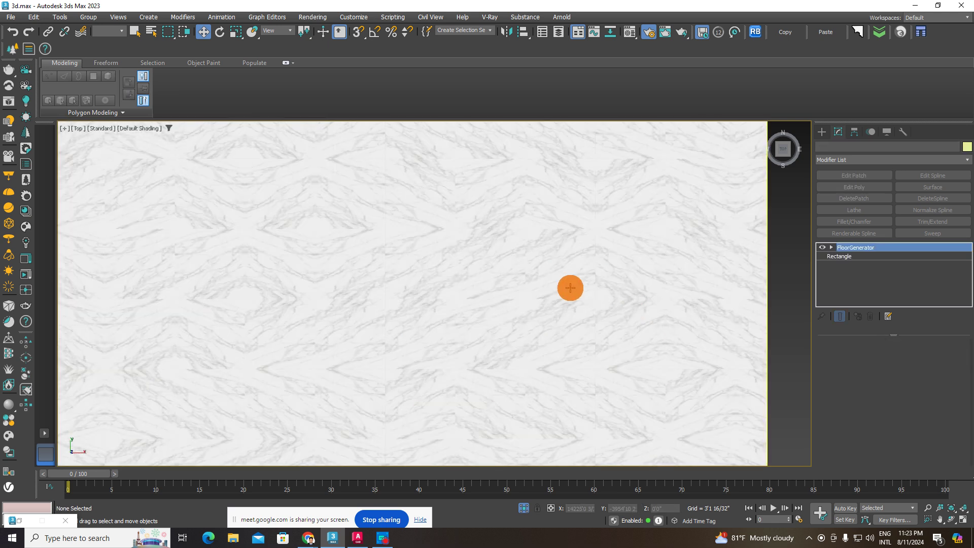
pyautogui.scroll(-5, 594, 287)
pyautogui.click(701, 292)
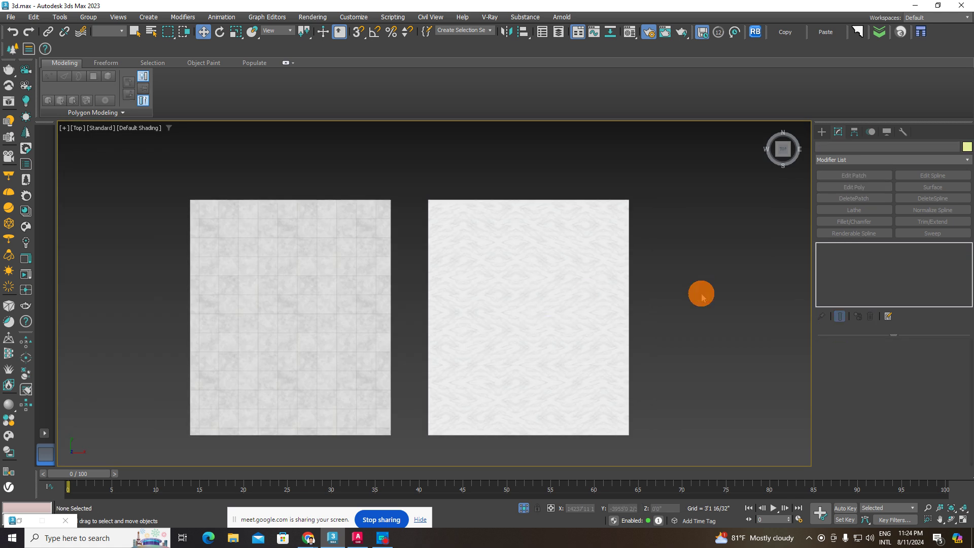
pyautogui.press('F4')
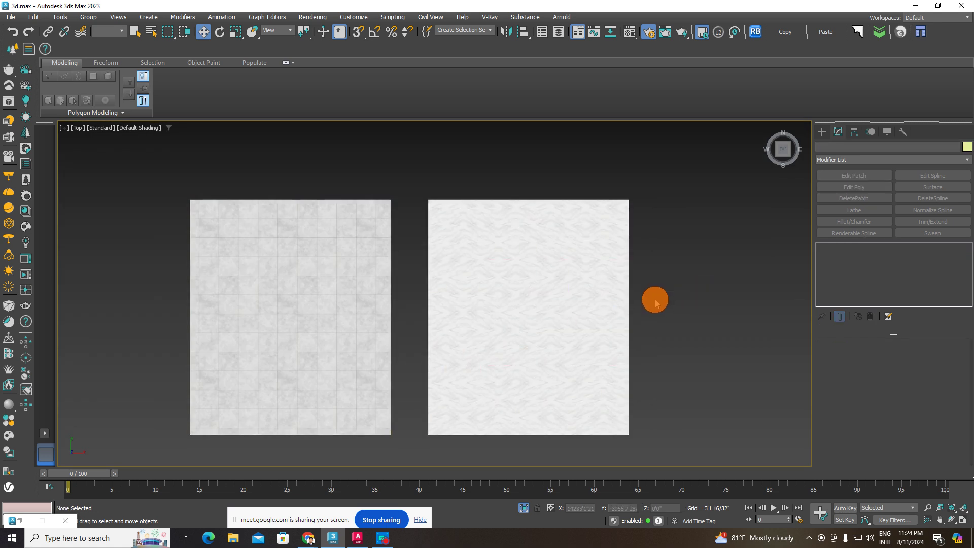
pyautogui.press('F4')
pyautogui.scroll(5, 607, 300)
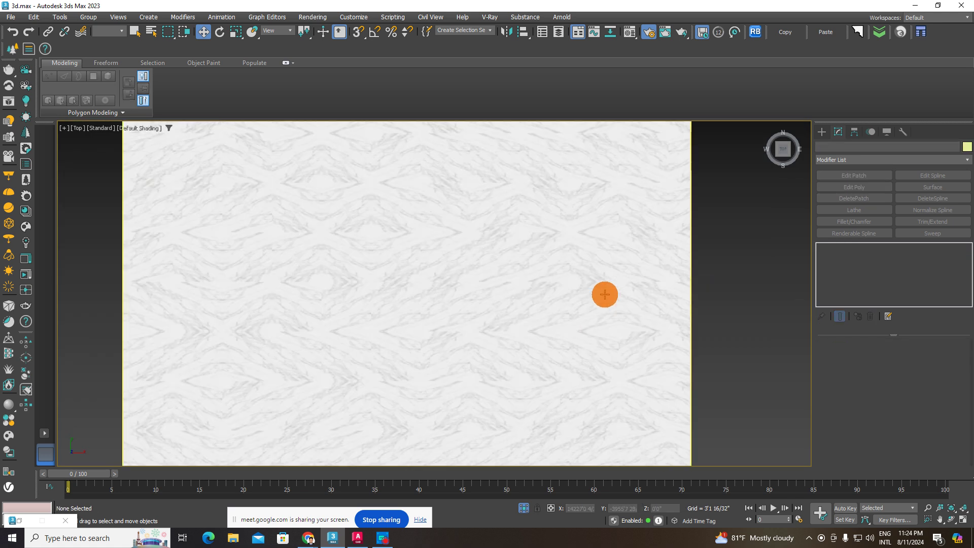
pyautogui.press('F4')
pyautogui.scroll(5, 567, 283)
pyautogui.scroll(3, 583, 278)
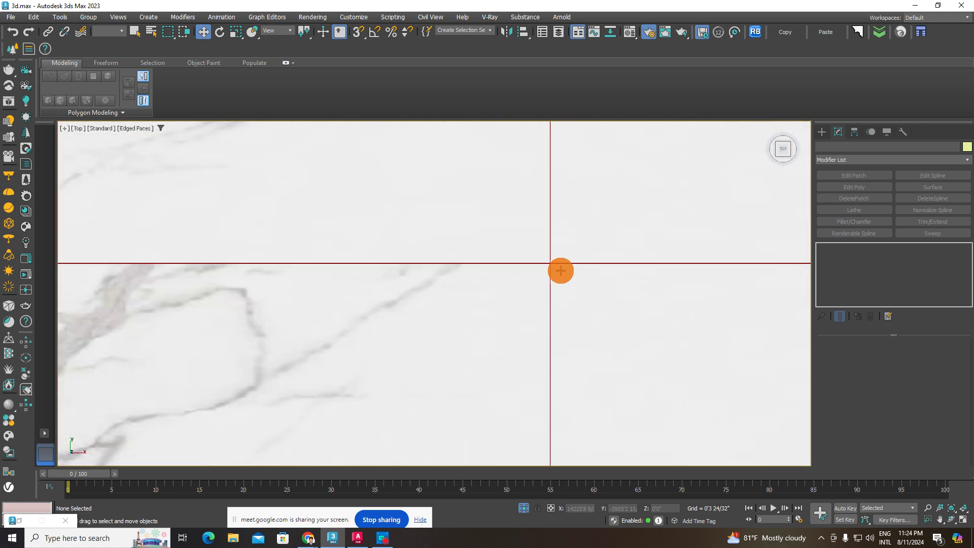
pyautogui.scroll(2, 560, 270)
pyautogui.press('F4')
pyautogui.scroll(-2, 551, 278)
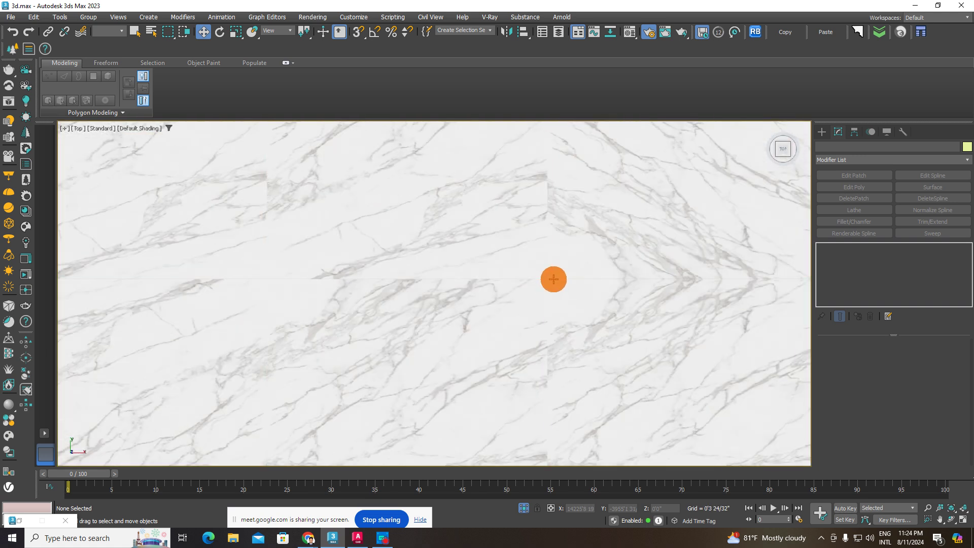
pyautogui.scroll(-3, 726, 276)
pyautogui.scroll(-4, 756, 294)
# Step: Check wireframe and shaded views, select the right floor, and orbit back to top-down
pyautogui.press('F3')
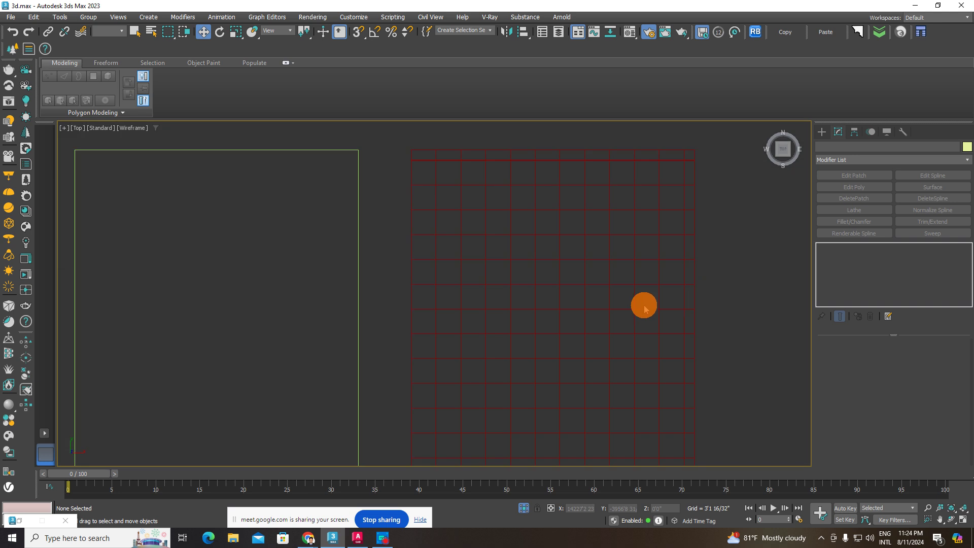
pyautogui.press('F3')
pyautogui.click(634, 294)
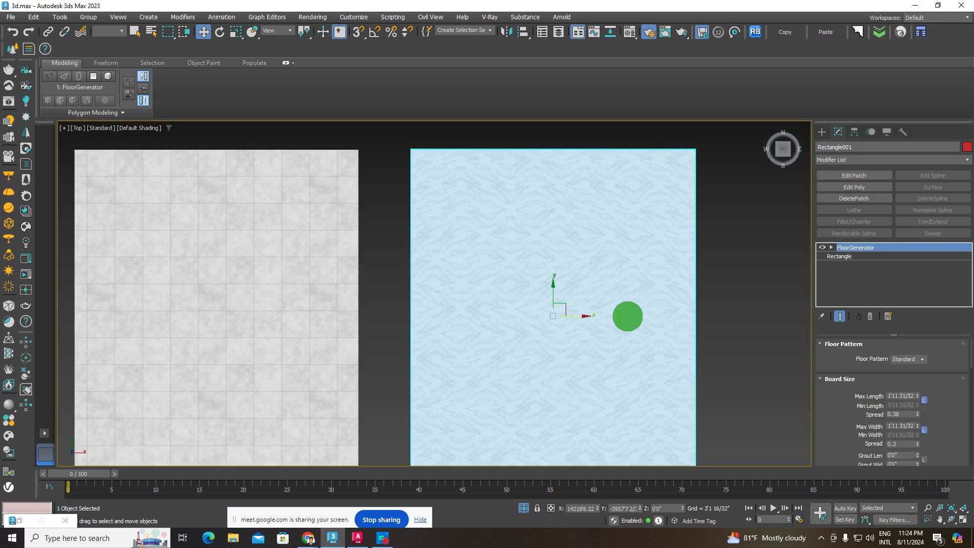
pyautogui.moveTo(627, 318)
pyautogui.keyDown('alt'); pyautogui.mouseDown(button='middle')
pyautogui.moveTo(590, 240)
pyautogui.moveTo(577, 368)
pyautogui.mouseUp(button='middle'); pyautogui.keyUp('alt')
pyautogui.keyDown('alt'); pyautogui.moveTo(595, 334); pyautogui.dragTo(613, 377, button='middle'); pyautogui.keyUp('alt')
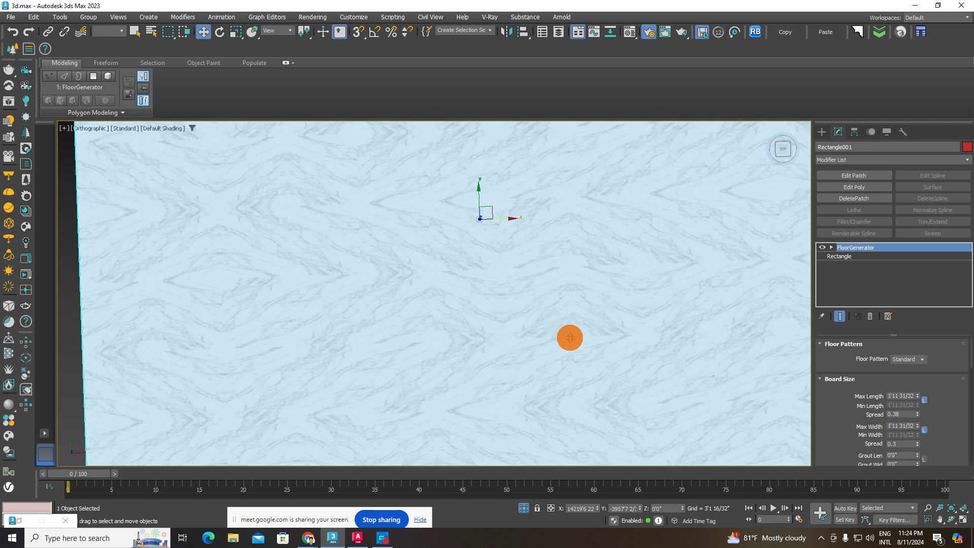
pyautogui.scroll(-8, 566, 342)
pyautogui.scroll(-2, 589, 326)
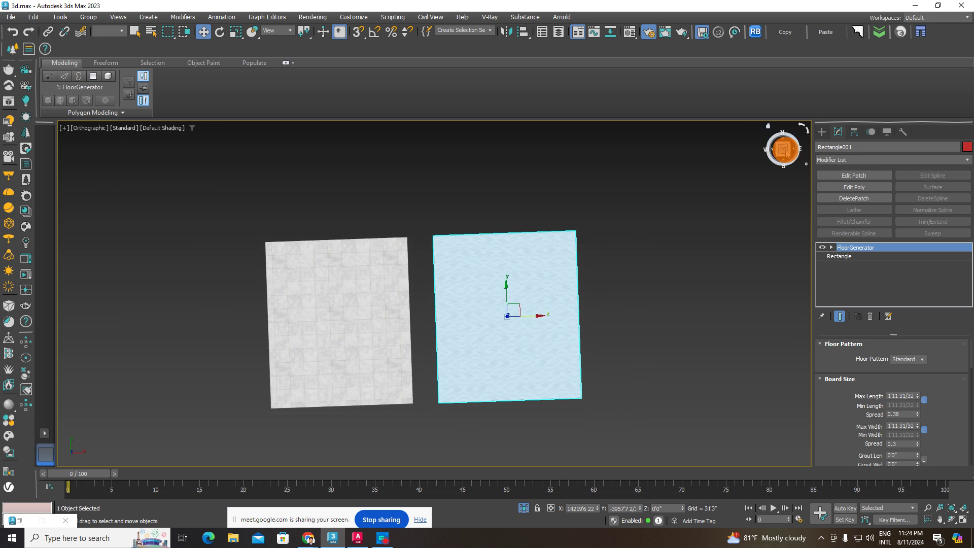
# Step: Activate the Rectangle tool under Create > Shapes > Splines
pyautogui.click(823, 133)
pyautogui.click(835, 148)
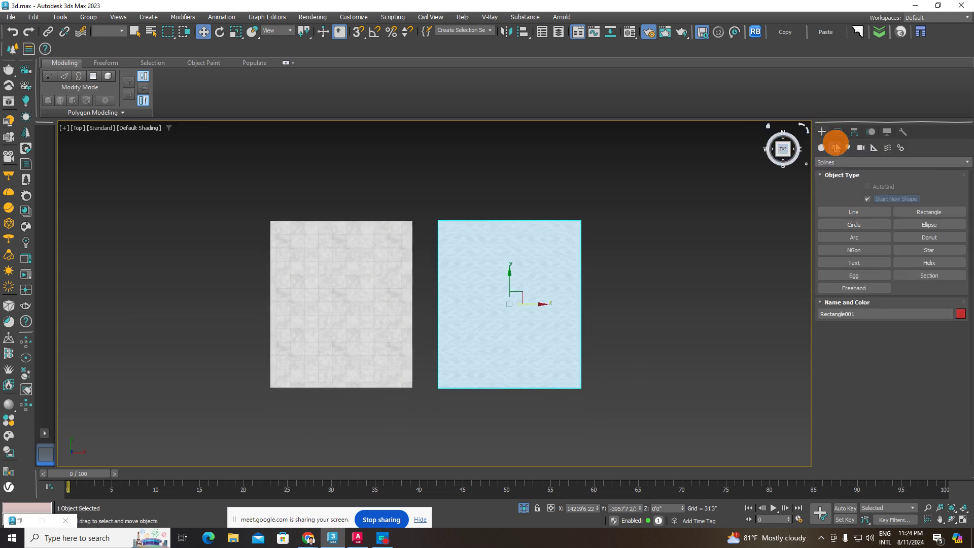
pyautogui.moveTo(393, 269); pyautogui.dragTo(345, 271, button='middle')
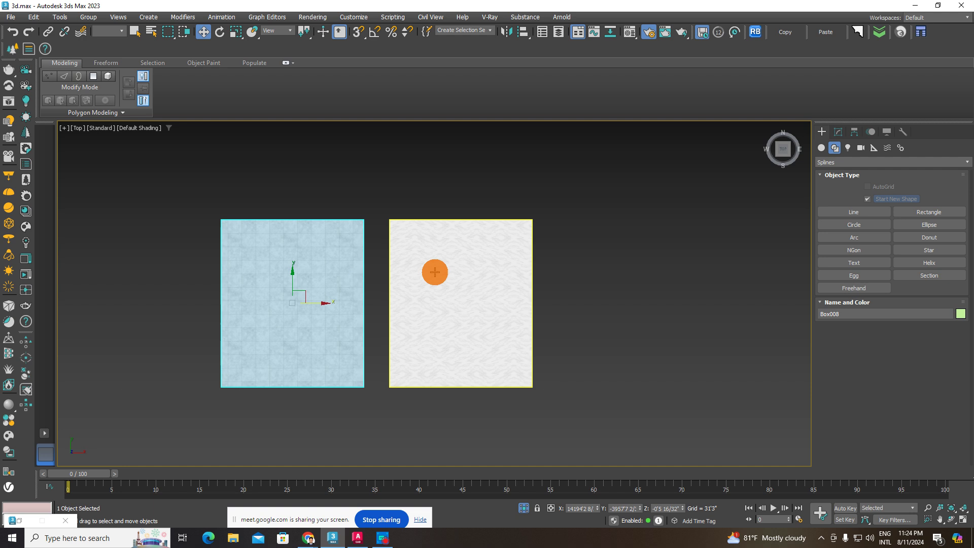
pyautogui.click(848, 147)
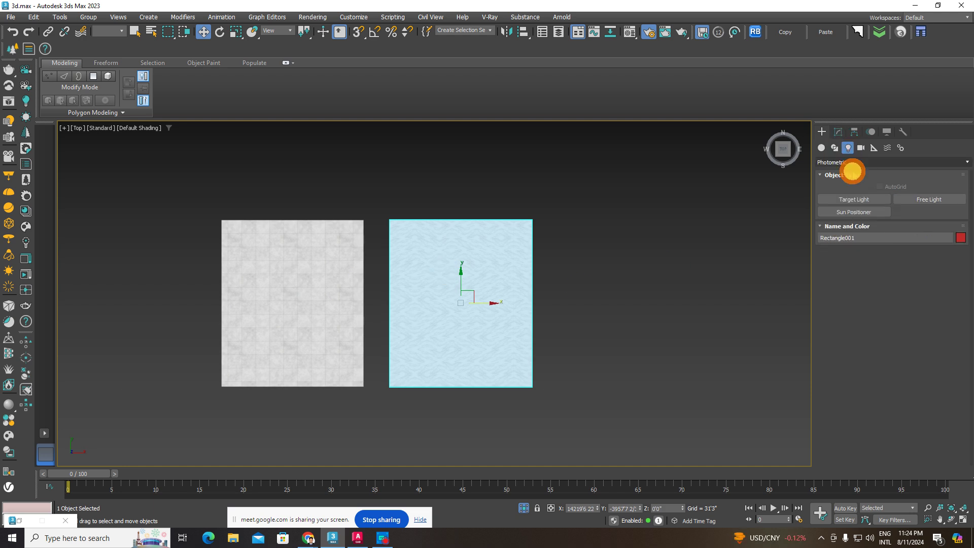
pyautogui.click(835, 147)
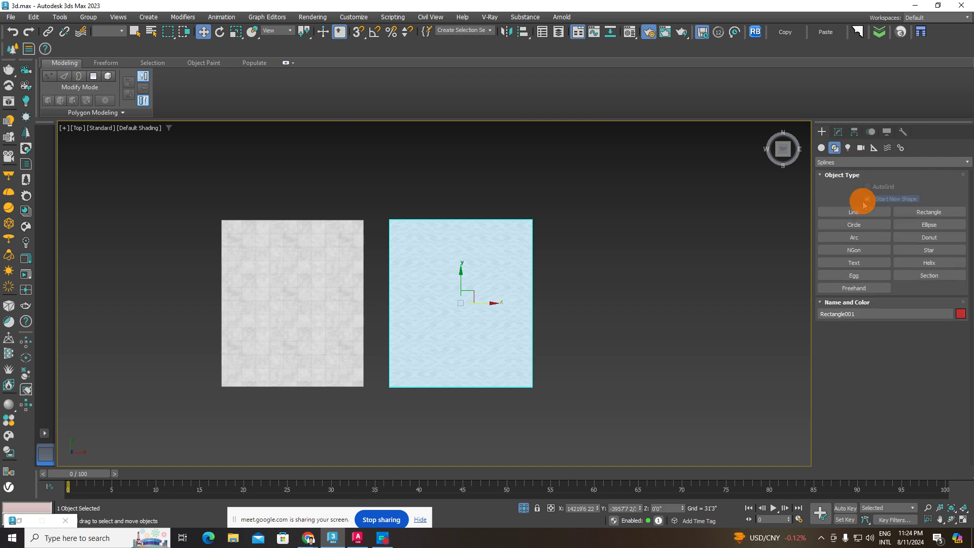
pyautogui.click(927, 202)
pyautogui.moveTo(852, 250); pyautogui.dragTo(790, 254, button='middle')
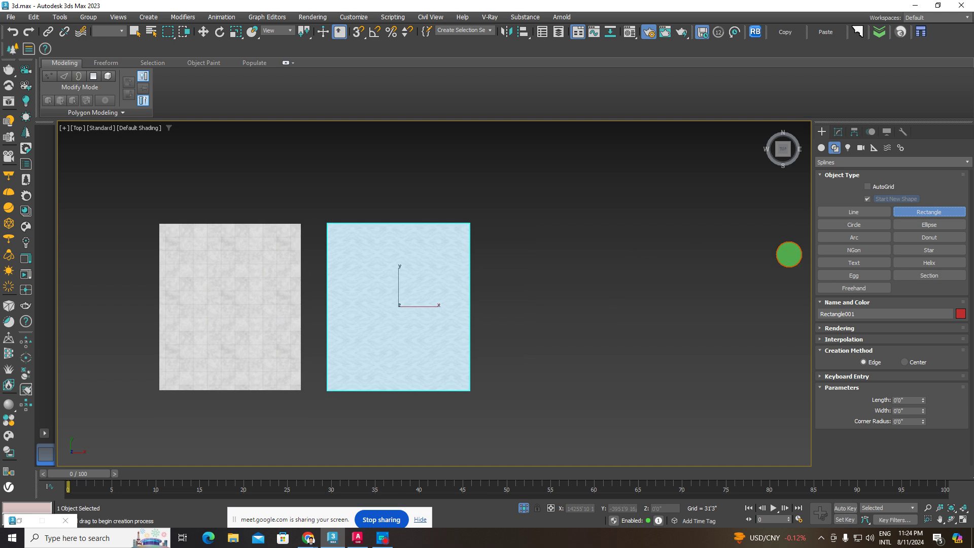
# Step: Draw a large circle to the right of the floors and select it
pyautogui.click(855, 225)
pyautogui.moveTo(623, 312)
pyautogui.mouseDown()
pyautogui.moveTo(640, 268)
pyautogui.moveTo(681, 215)
pyautogui.mouseUp()
pyautogui.click(203, 32)
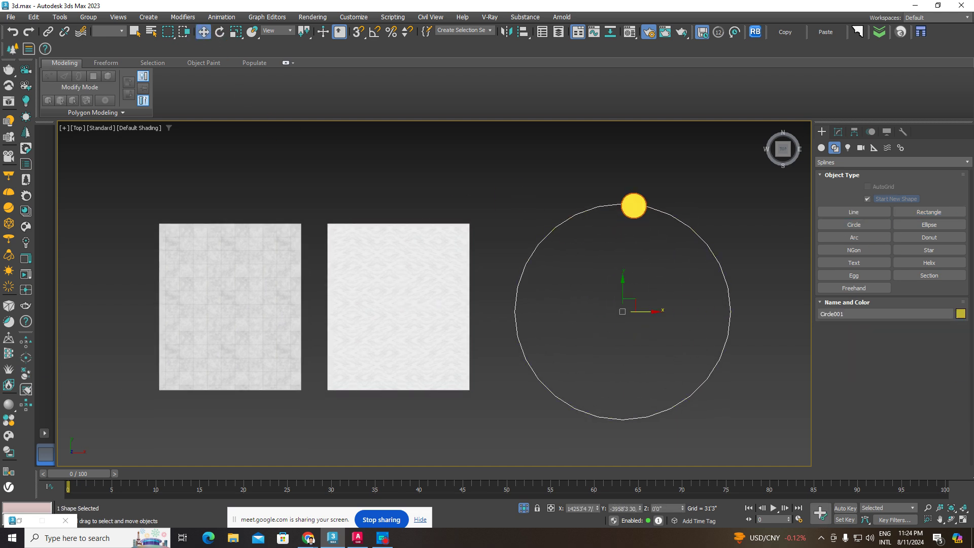
pyautogui.click(838, 131)
pyautogui.click(427, 247)
pyautogui.scroll(3, 427, 247)
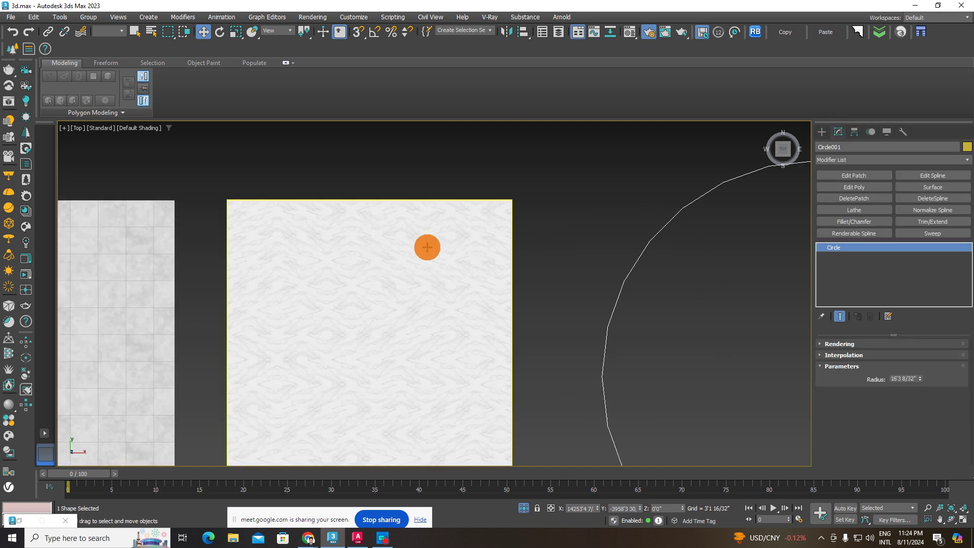
pyautogui.click(430, 265)
pyautogui.scroll(-3, 416, 289)
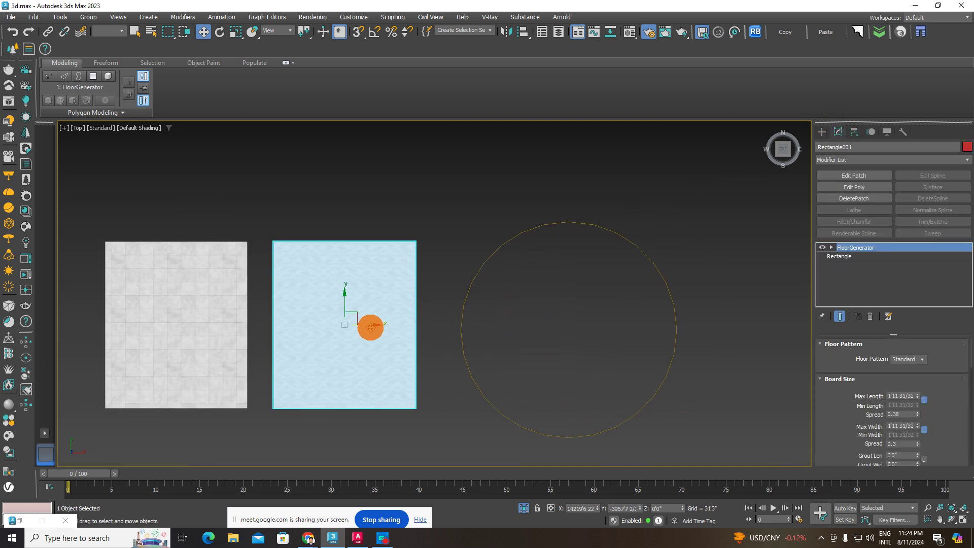
pyautogui.click(613, 229)
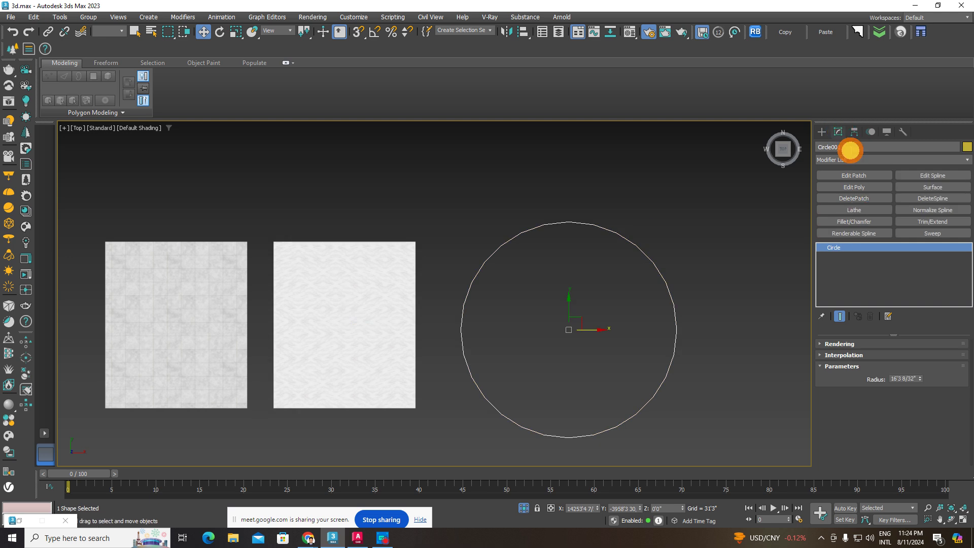
# Step: Apply the FloorGenerator modifier to the circle
pyautogui.click(851, 162)
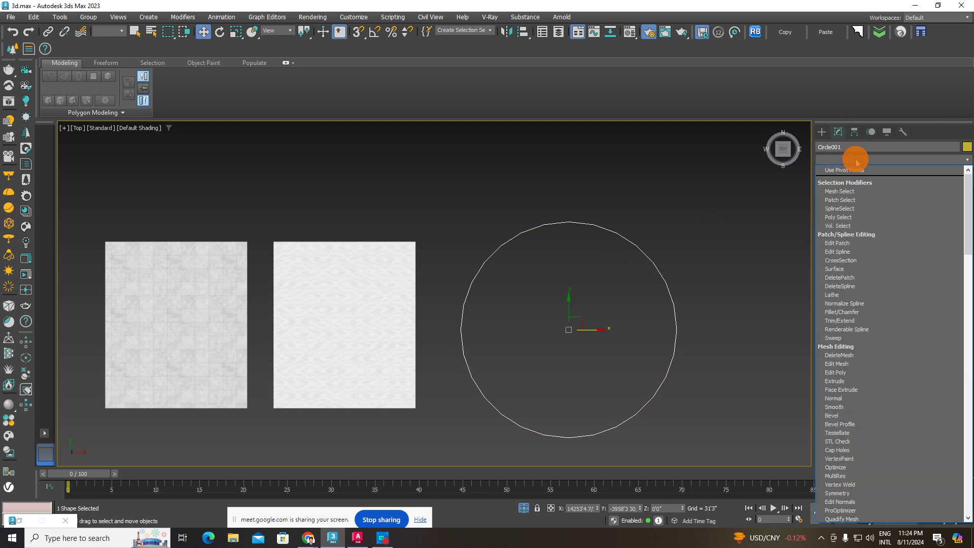
pyautogui.scroll(-5, 856, 167)
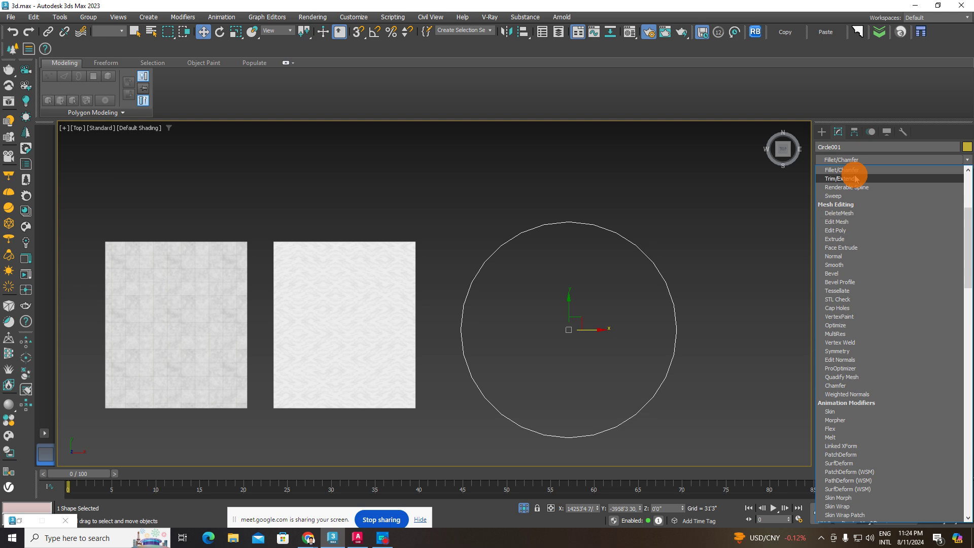
pyautogui.scroll(-3, 857, 178)
pyautogui.scroll(-5, 856, 177)
pyautogui.scroll(-5, 856, 177)
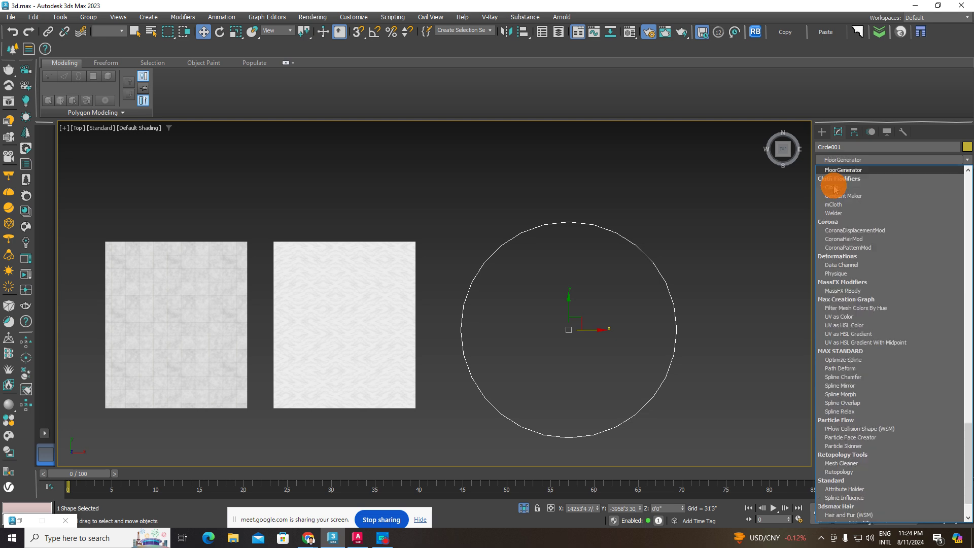
pyautogui.scroll(-3, 844, 179)
pyautogui.click(848, 170)
pyautogui.scroll(4, 628, 333)
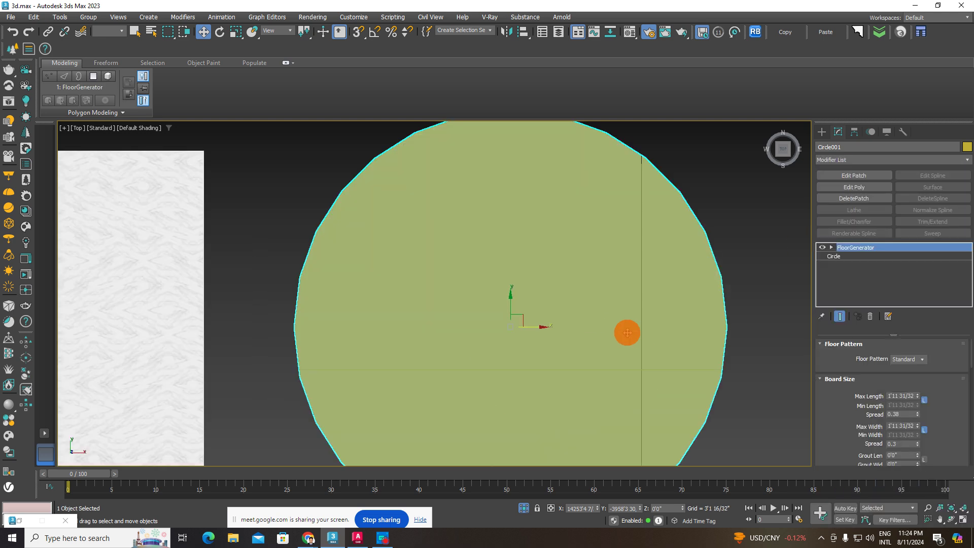
# Step: Orbit in wireframe to inspect the circle's board grid, then return to Top view
pyautogui.moveTo(632, 333)
pyautogui.keyDown('alt'); pyautogui.mouseDown(button='middle')
pyautogui.moveTo(674, 235)
pyautogui.moveTo(650, 330)
pyautogui.mouseUp(button='middle'); pyautogui.keyUp('alt')
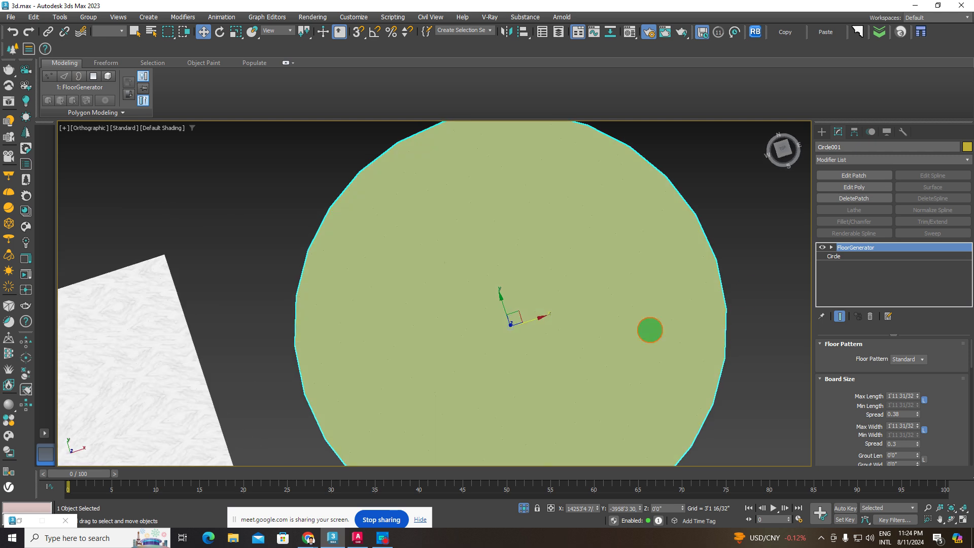
pyautogui.press('F3')
pyautogui.moveTo(668, 265)
pyautogui.keyDown('alt'); pyautogui.mouseDown(button='middle')
pyautogui.moveTo(631, 292)
pyautogui.moveTo(764, 184)
pyautogui.mouseUp(button='middle'); pyautogui.keyUp('alt')
pyautogui.click(780, 148)
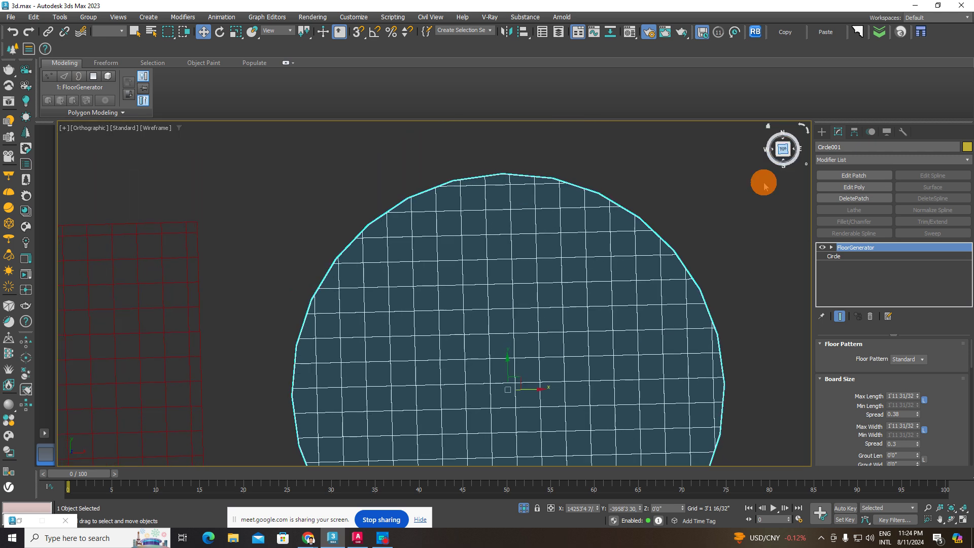
# Step: Select and deselect the circular floor repeatedly to compare its tiling
pyautogui.click(709, 231)
pyautogui.scroll(2, 670, 298)
pyautogui.click(627, 279)
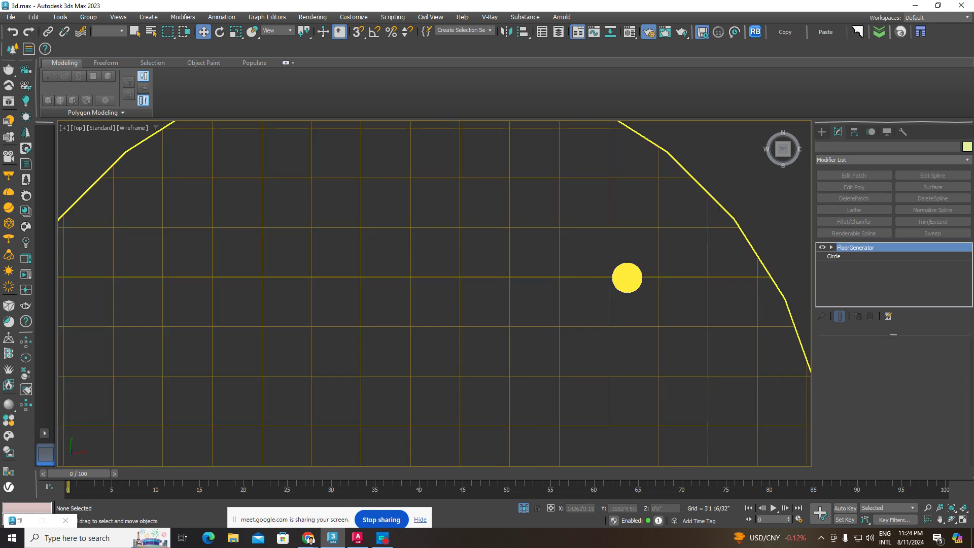
pyautogui.scroll(-3, 604, 298)
pyautogui.scroll(-2, 609, 294)
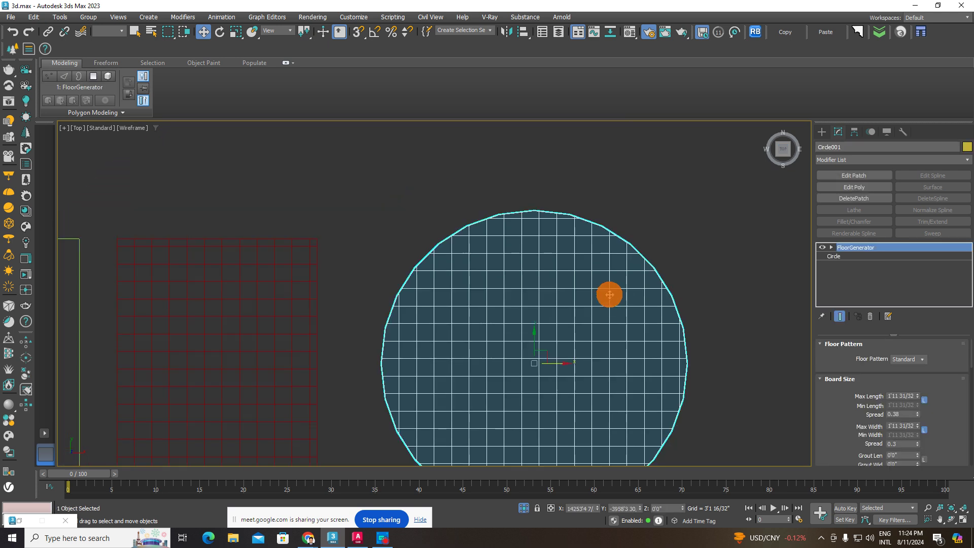
pyautogui.click(720, 249)
pyautogui.scroll(-3, 609, 269)
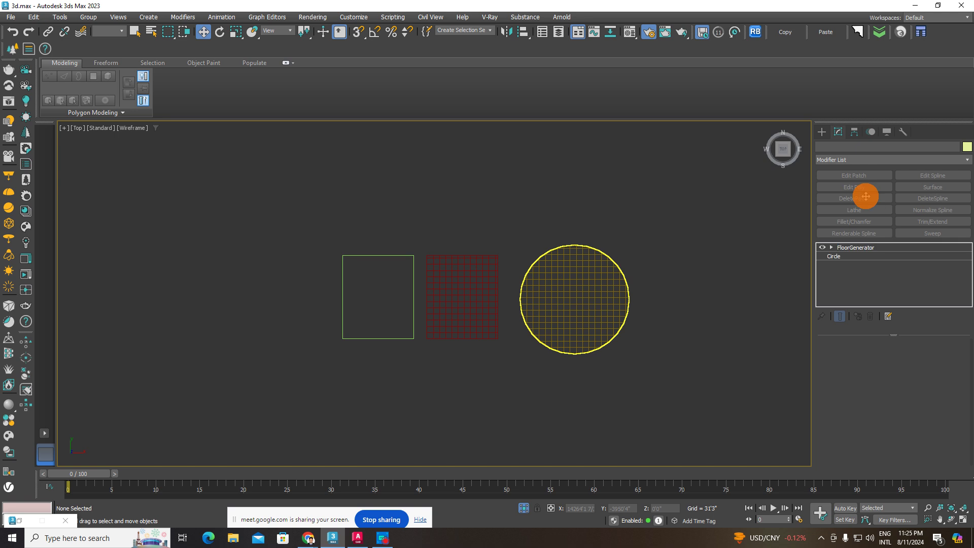
pyautogui.click(628, 286)
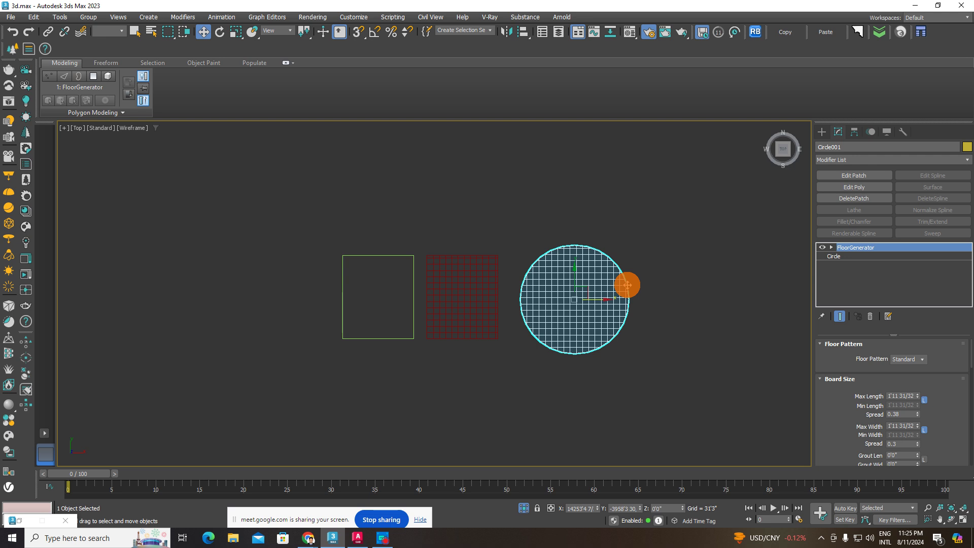
pyautogui.click(672, 262)
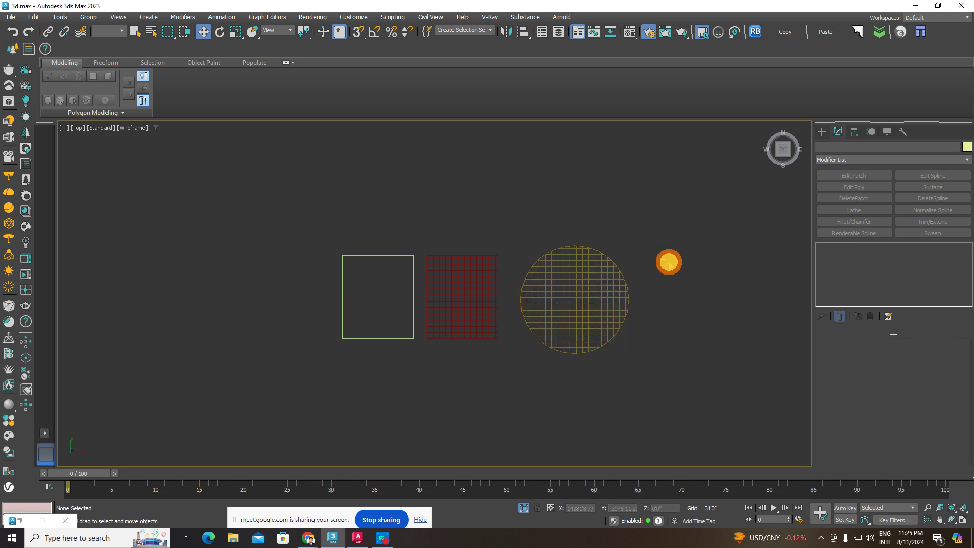
pyautogui.click(572, 315)
# Step: Switch back to shaded display and remove the circular floor shape
pyautogui.press('F3')
pyautogui.hotkey('ctrl', 'z')
pyautogui.hotkey('shift', 'z')
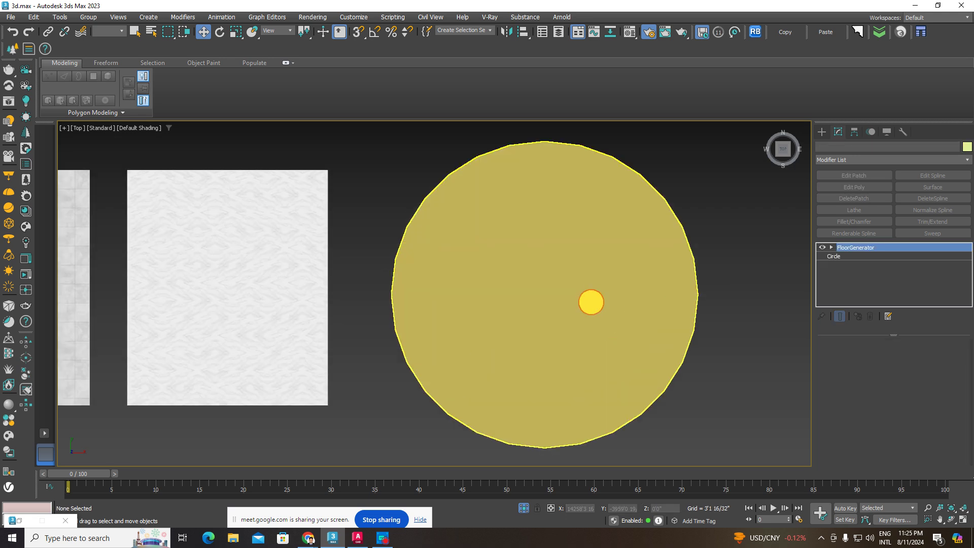
pyautogui.hotkey('ctrl', 'z')
pyautogui.hotkey('ctrl', 'z')
pyautogui.scroll(5, 528, 290)
# Step: Draw a new Rectangle spline to the right of the floor planes and select it
pyautogui.click(441, 269)
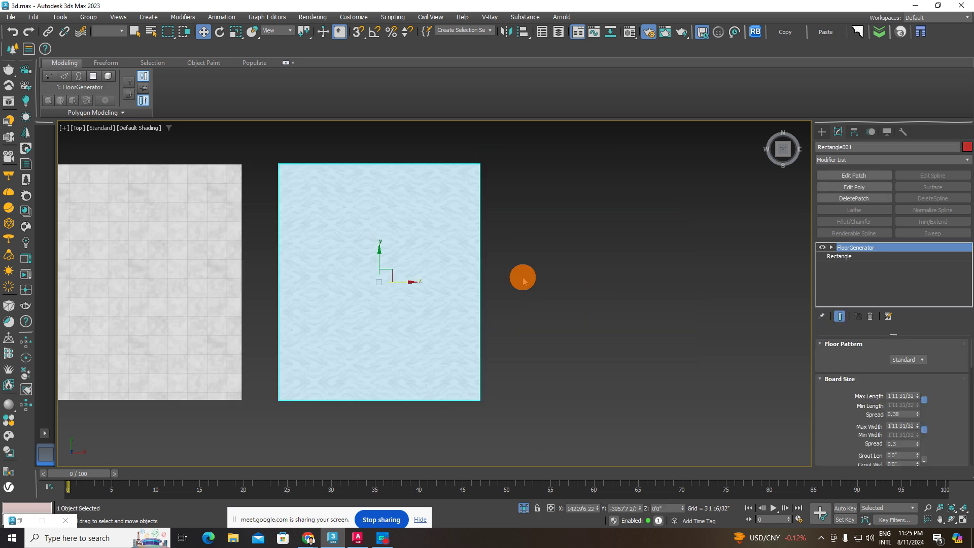
pyautogui.click(522, 276)
pyautogui.click(387, 248)
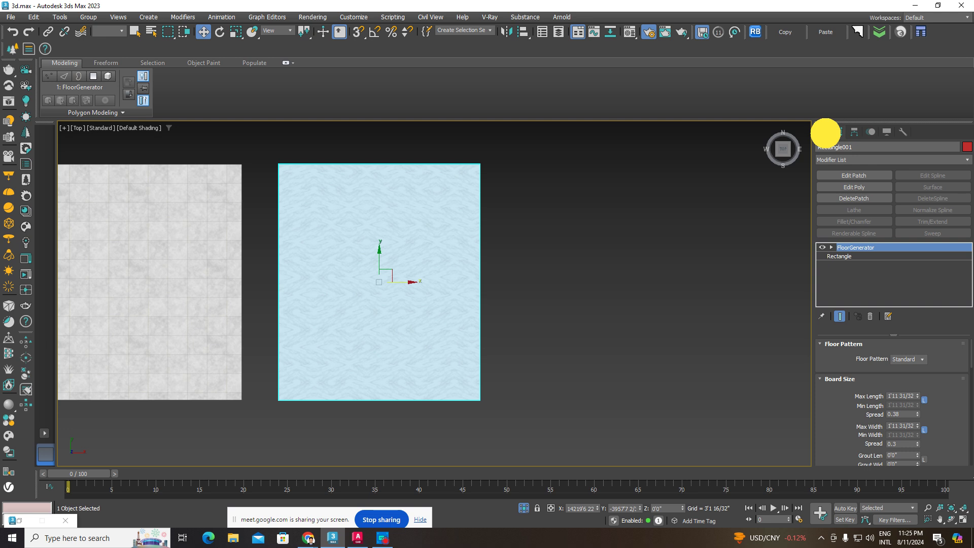
pyautogui.click(823, 133)
pyautogui.click(835, 147)
pyautogui.click(908, 211)
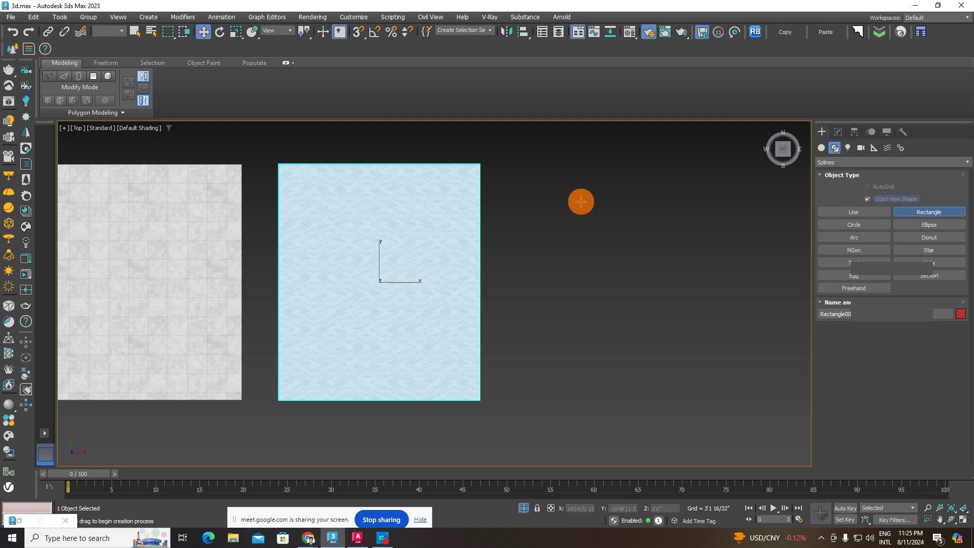
pyautogui.moveTo(571, 203); pyautogui.dragTo(745, 387)
pyautogui.moveTo(754, 376); pyautogui.dragTo(652, 367, button='middle')
pyautogui.click(203, 31)
pyautogui.click(489, 122)
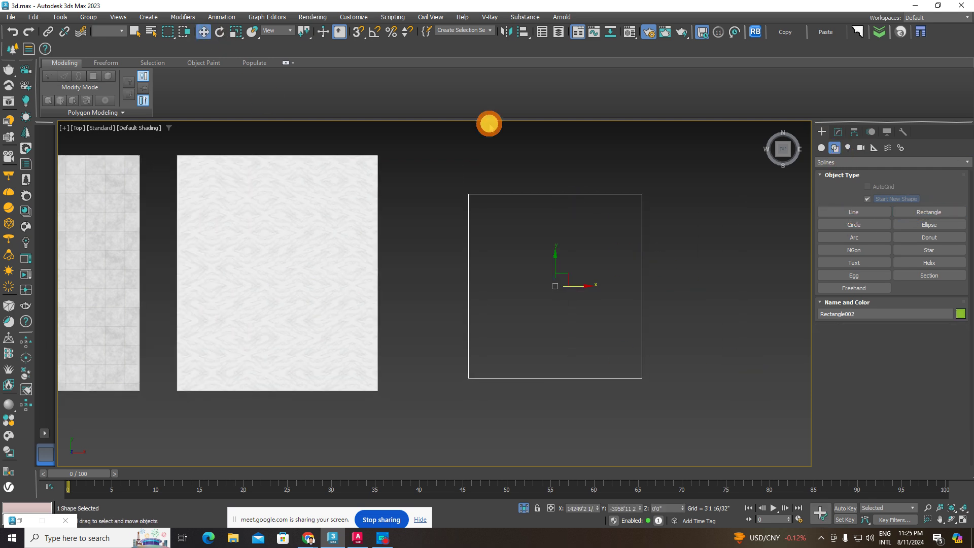
pyautogui.click(537, 193)
# Step: Add a FloorGenerator modifier to the rectangle and select the resulting green floor
pyautogui.click(839, 133)
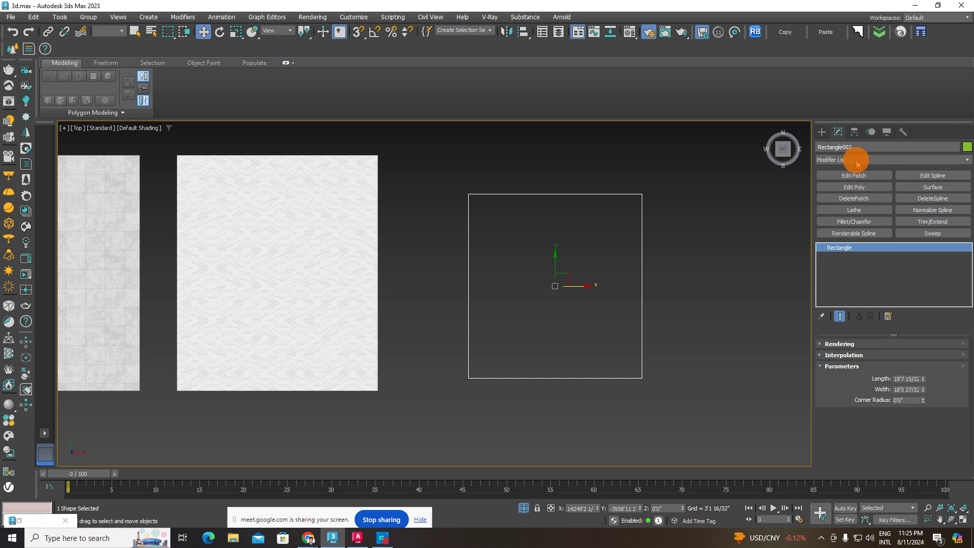
pyautogui.click(857, 159)
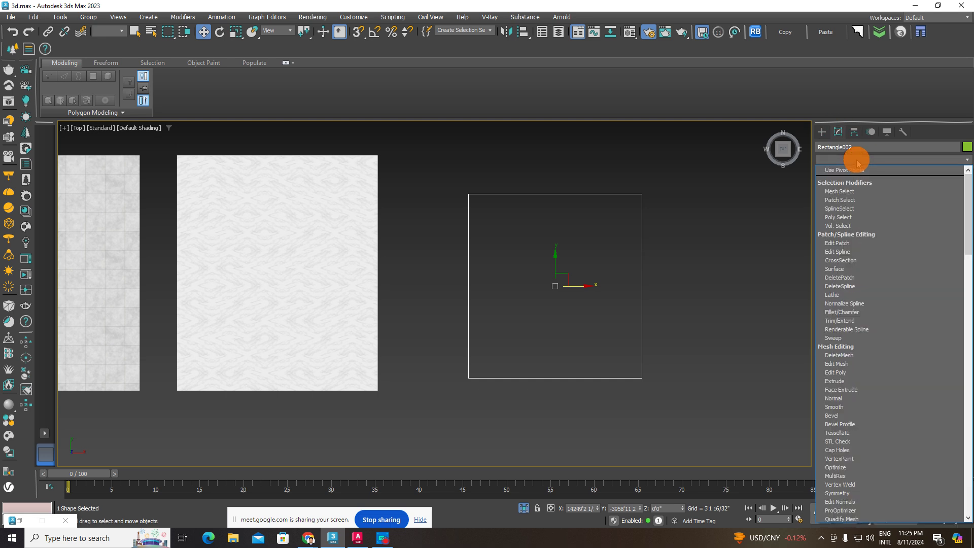
pyautogui.write('ff')
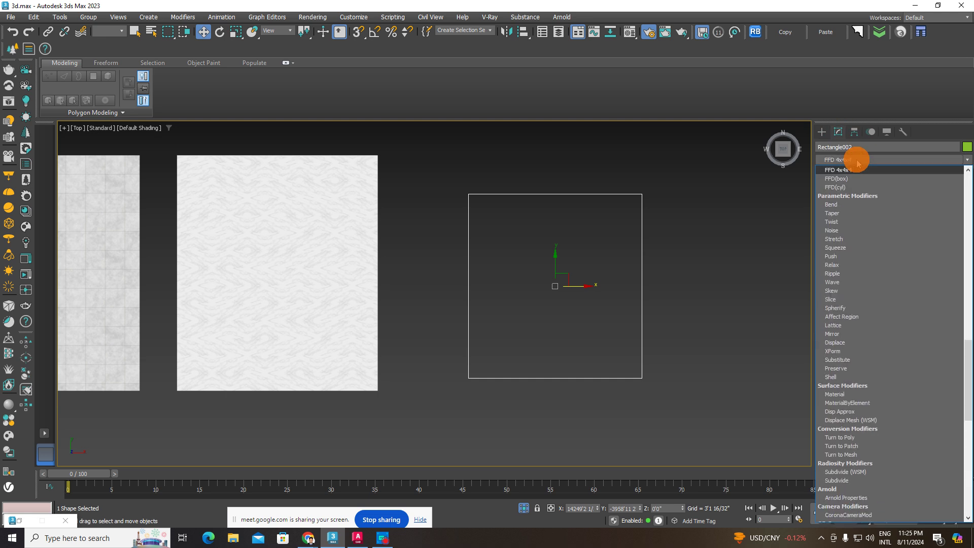
pyautogui.write('fl')
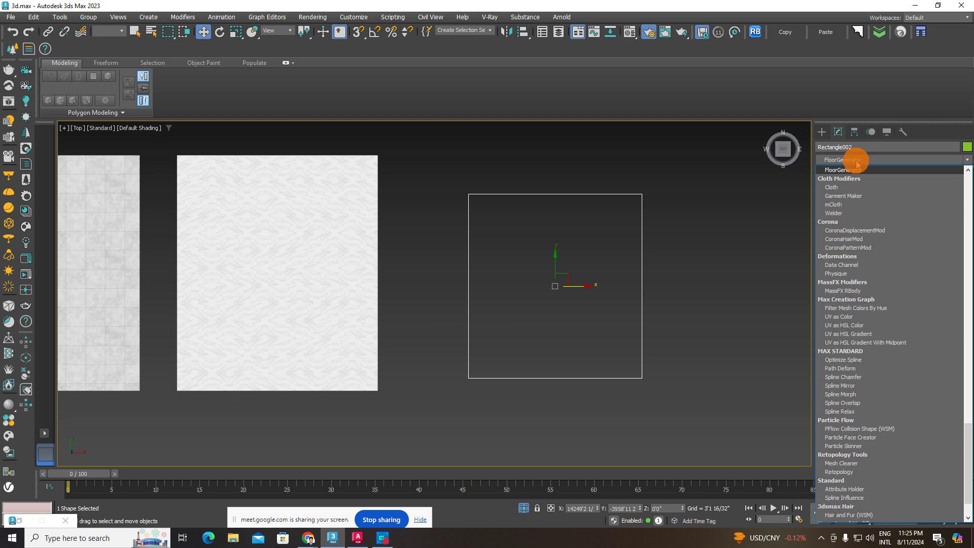
pyautogui.click(859, 171)
pyautogui.scroll(3, 609, 282)
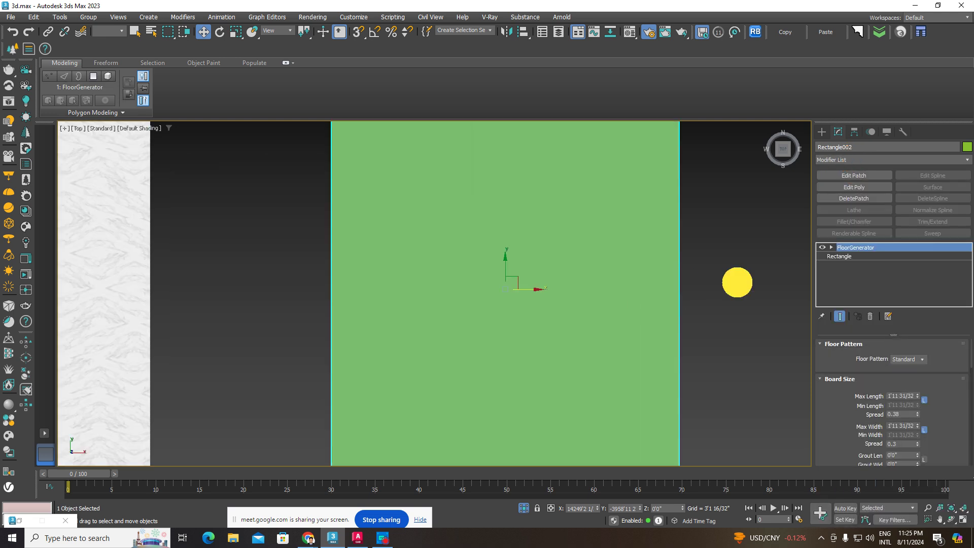
pyautogui.click(627, 287)
pyautogui.scroll(-3, 633, 288)
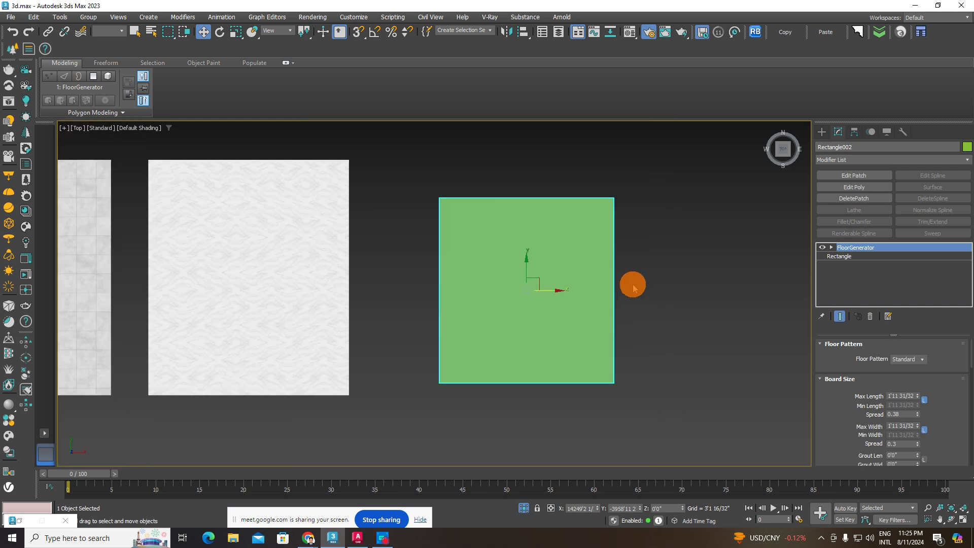
# Step: In wireframe, resize the FloorGenerator boards to about 2'6" long by 7" wide
pyautogui.press('F3')
pyautogui.scroll(3, 550, 282)
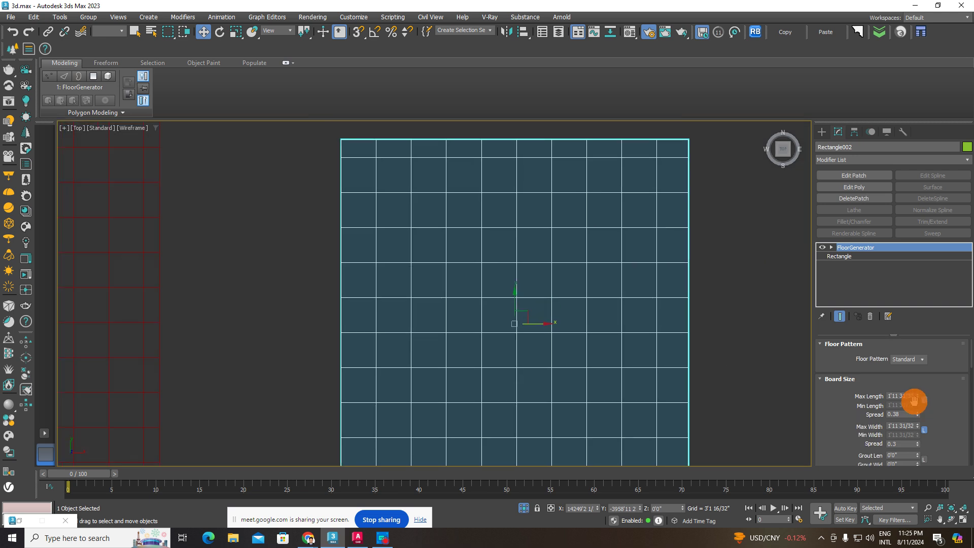
pyautogui.moveTo(920, 401); pyautogui.dragTo(919, 404)
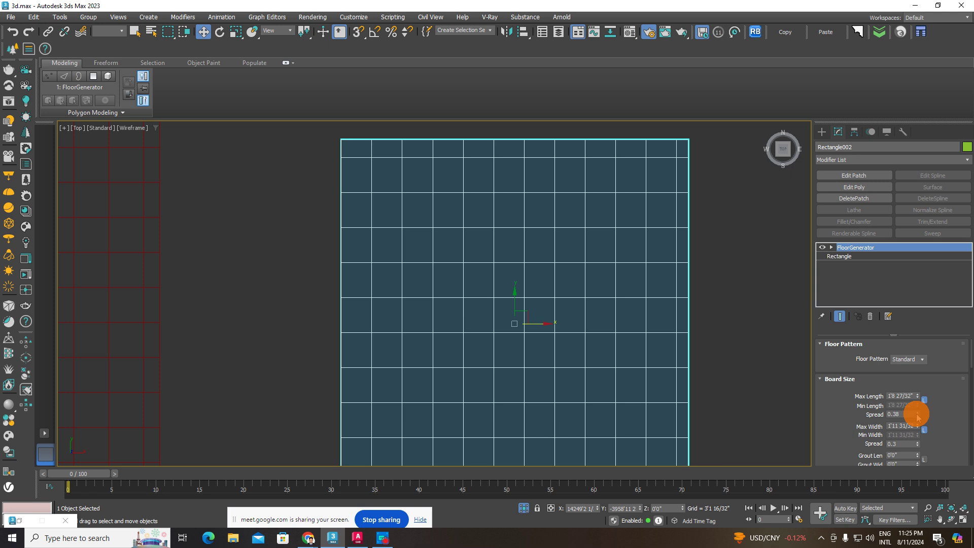
pyautogui.click(909, 428)
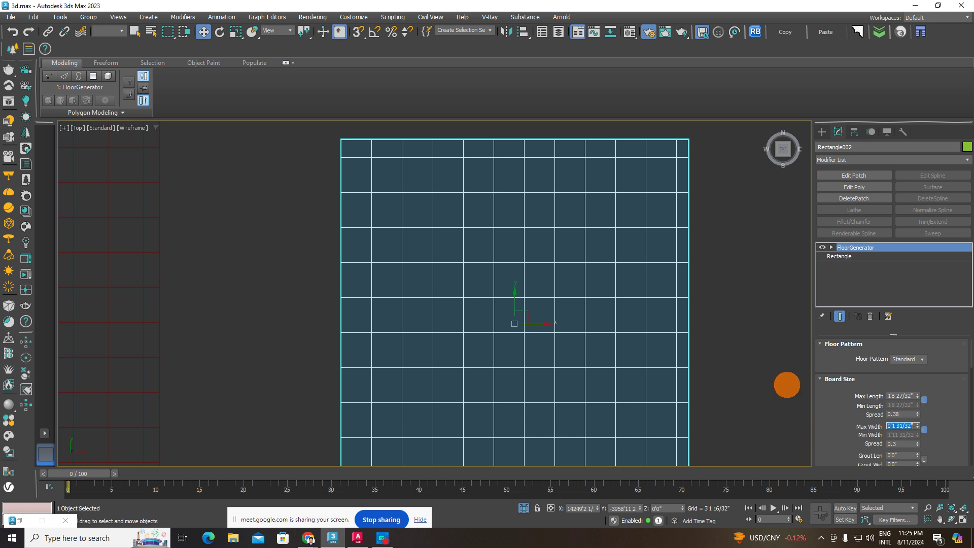
pyautogui.press('Return')
pyautogui.moveTo(589, 330); pyautogui.dragTo(560, 224, button='middle')
pyautogui.scroll(2, 558, 203)
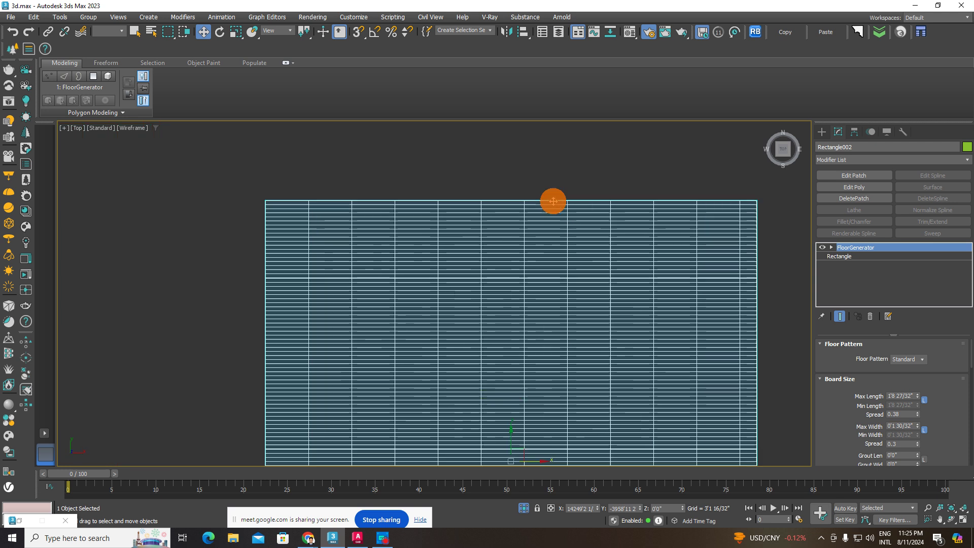
pyautogui.scroll(2, 552, 200)
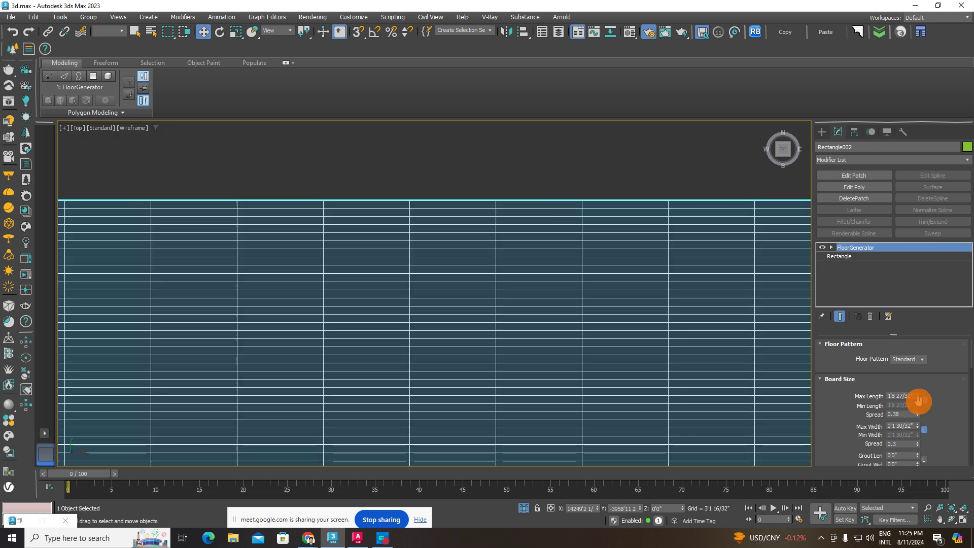
pyautogui.moveTo(918, 397); pyautogui.dragTo(917, 419)
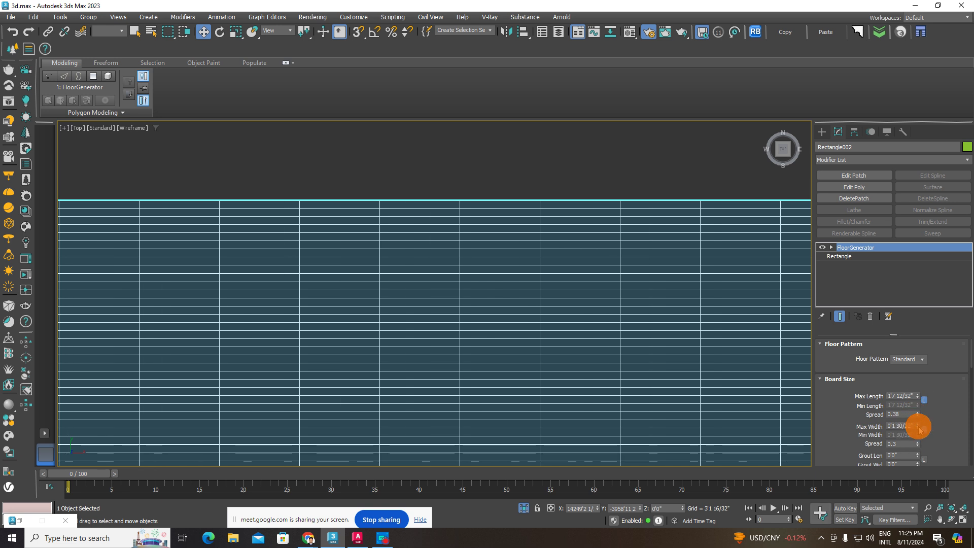
pyautogui.moveTo(920, 429); pyautogui.dragTo(917, 457)
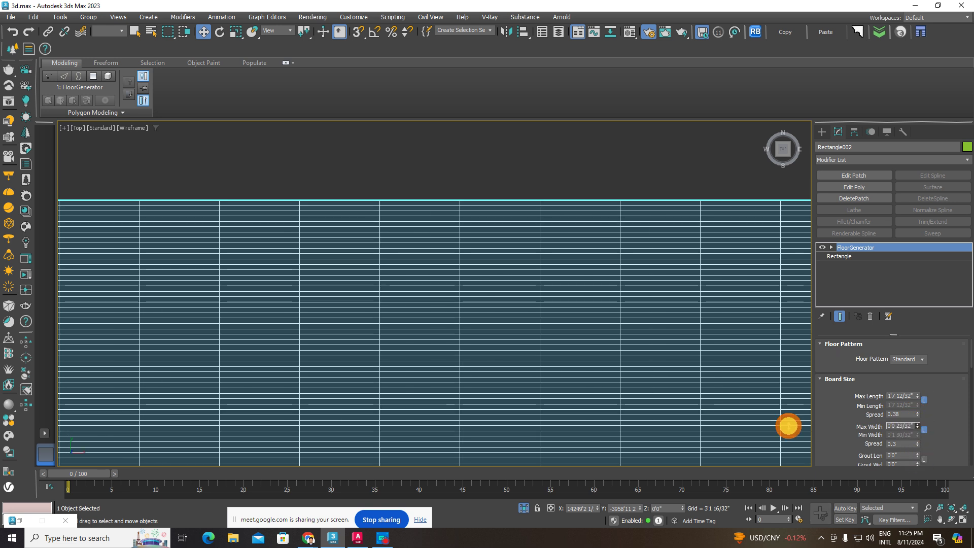
pyautogui.moveTo(586, 314); pyautogui.dragTo(569, 240)
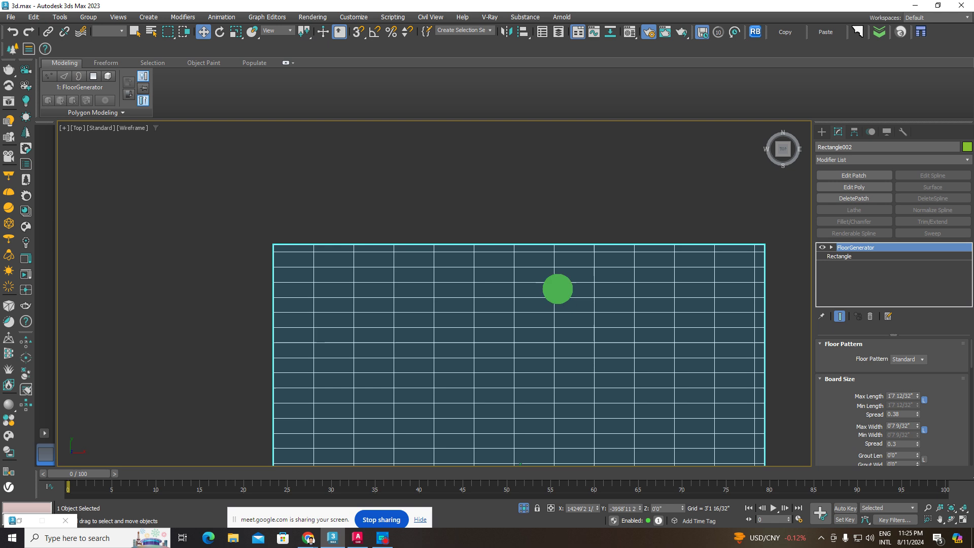
pyautogui.moveTo(920, 397)
pyautogui.mouseDown()
pyautogui.moveTo(929, 369)
pyautogui.moveTo(918, 419)
pyautogui.mouseUp()
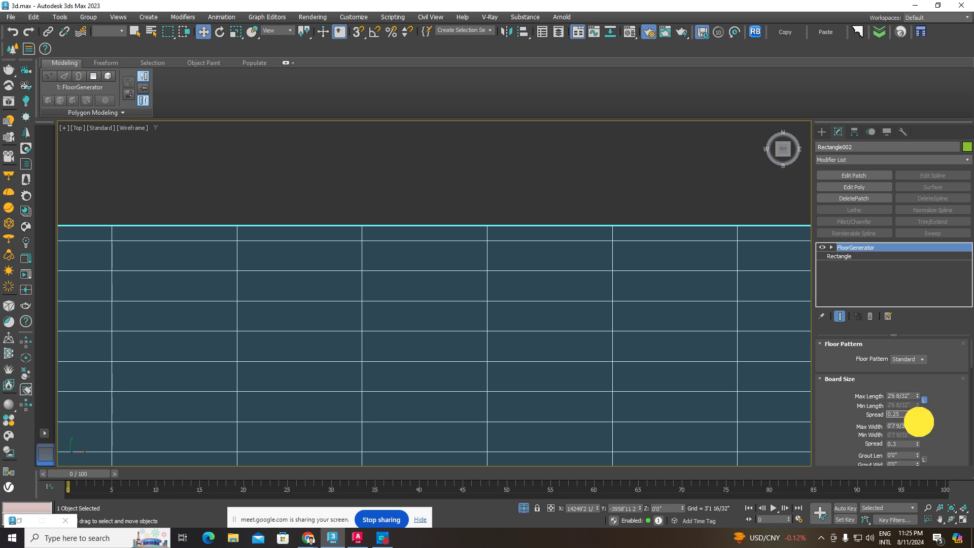
# Step: Switch the floor pattern to Herringbone and deselect the floor to view the layout
pyautogui.click(924, 360)
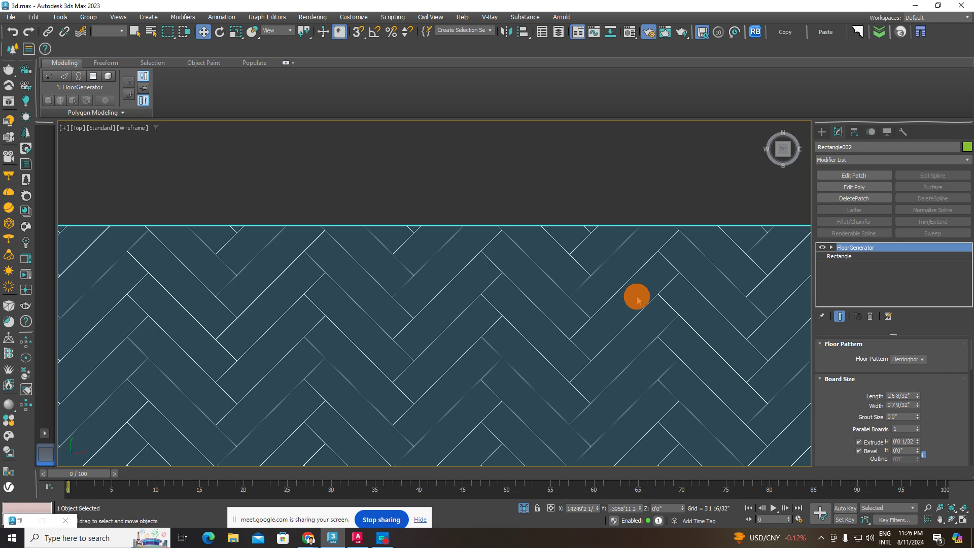
pyautogui.scroll(-5, 638, 300)
pyautogui.click(639, 318)
pyautogui.moveTo(641, 333); pyautogui.dragTo(619, 303, button='middle')
pyautogui.press('F3')
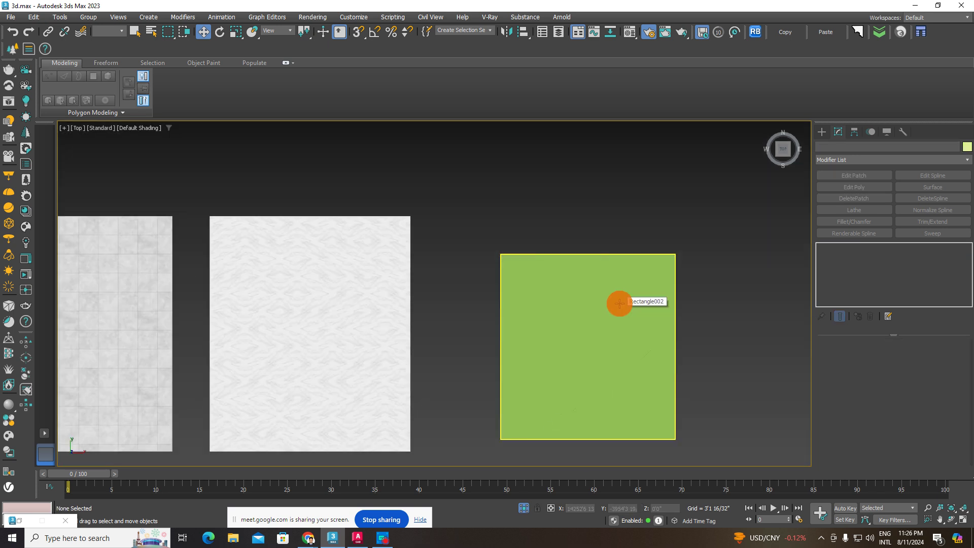
pyautogui.press('F3')
pyautogui.scroll(3, 604, 293)
pyautogui.scroll(2, 579, 264)
pyautogui.scroll(3, 538, 249)
pyautogui.scroll(3, 535, 274)
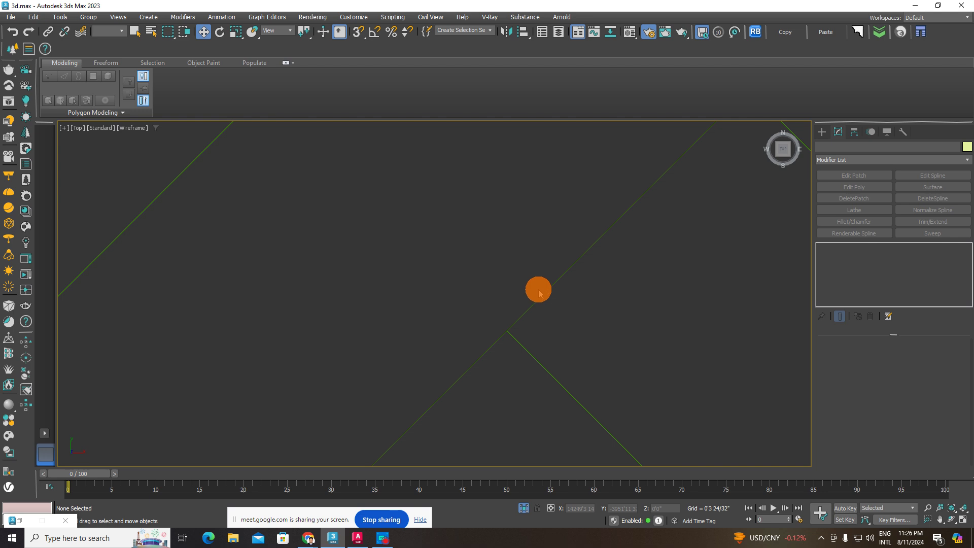
# Step: Select the herringbone floor and pan to centre both floors in view
pyautogui.click(539, 290)
pyautogui.scroll(-2, 534, 302)
pyautogui.scroll(-2, 533, 303)
pyautogui.scroll(-5, 538, 294)
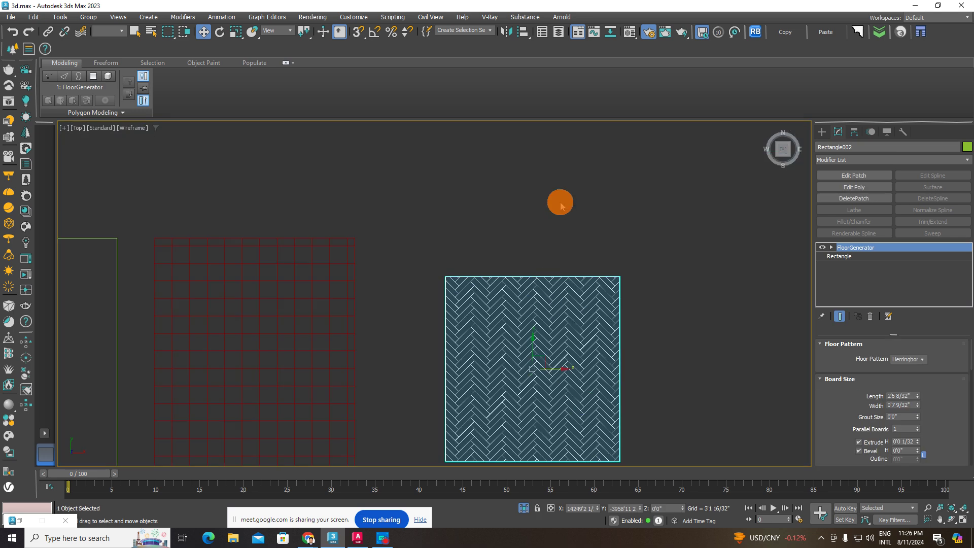
pyautogui.click(560, 206)
pyautogui.click(557, 359)
pyautogui.moveTo(474, 363); pyautogui.dragTo(616, 325, button='middle')
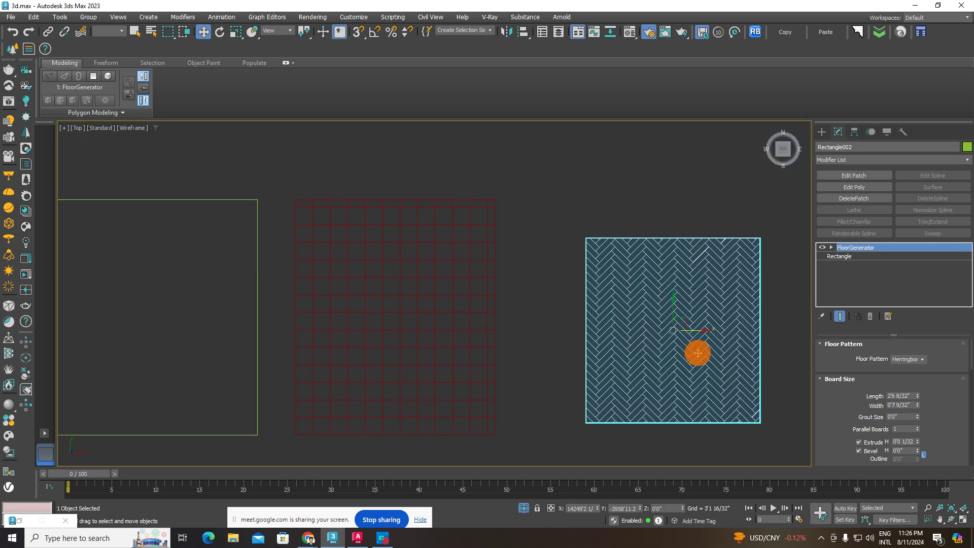
pyautogui.moveTo(652, 355); pyautogui.dragTo(611, 358, button='middle')
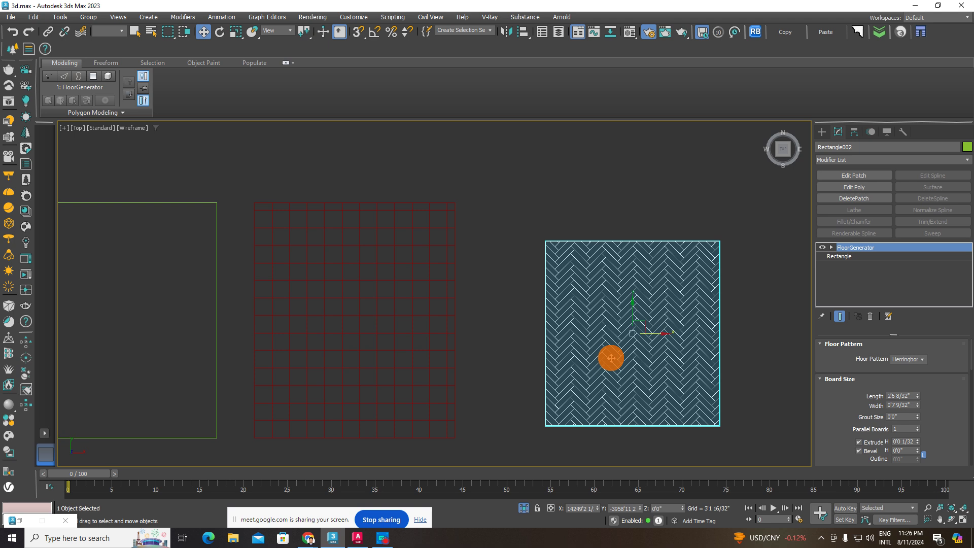
# Step: Bring the marble-tiled box into view in shaded mode and select it
pyautogui.click(755, 320)
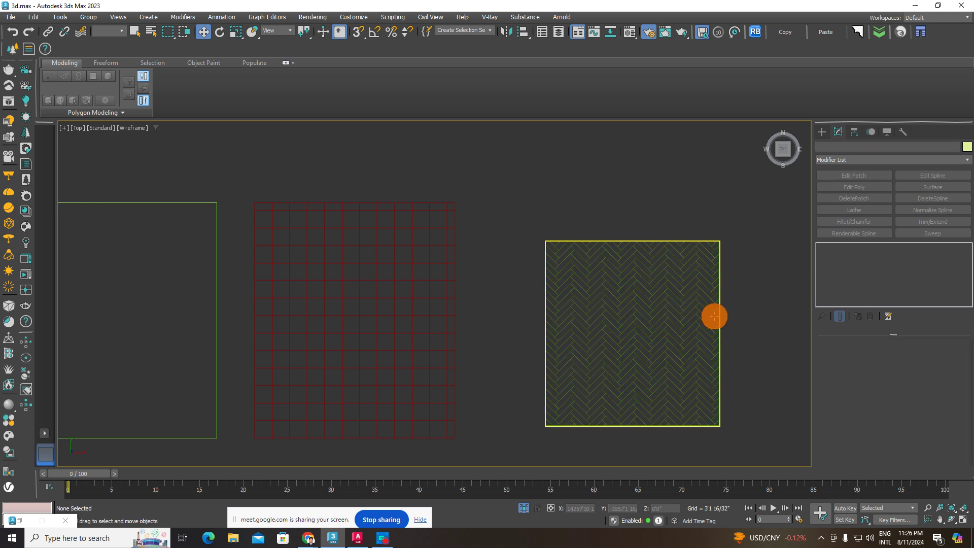
pyautogui.click(634, 348)
pyautogui.moveTo(505, 359); pyautogui.dragTo(738, 344, button='middle')
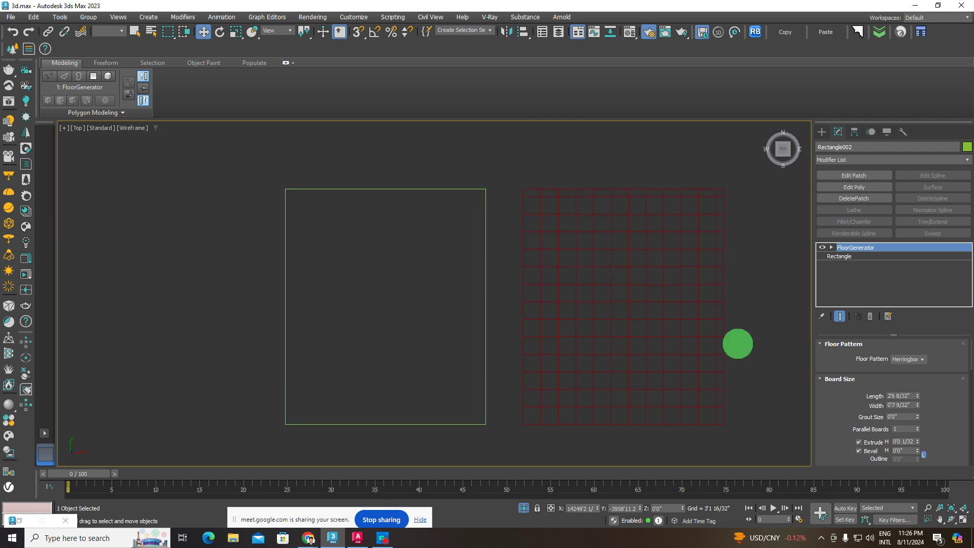
pyautogui.click(455, 265)
pyautogui.press('F3')
pyautogui.click(469, 267)
pyautogui.moveTo(309, 538)
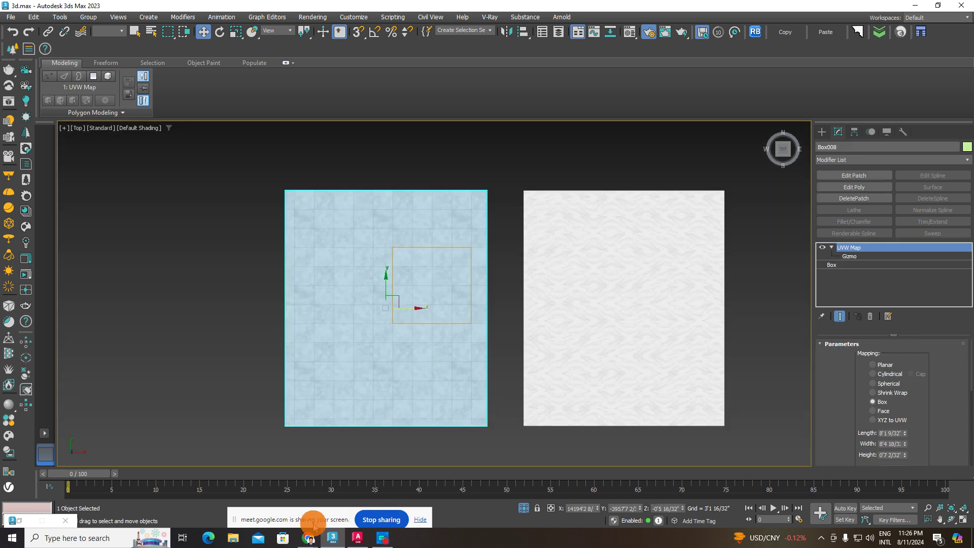
# Step: Search Pinterest for 'wooden floor texture'
pyautogui.click(251, 490)
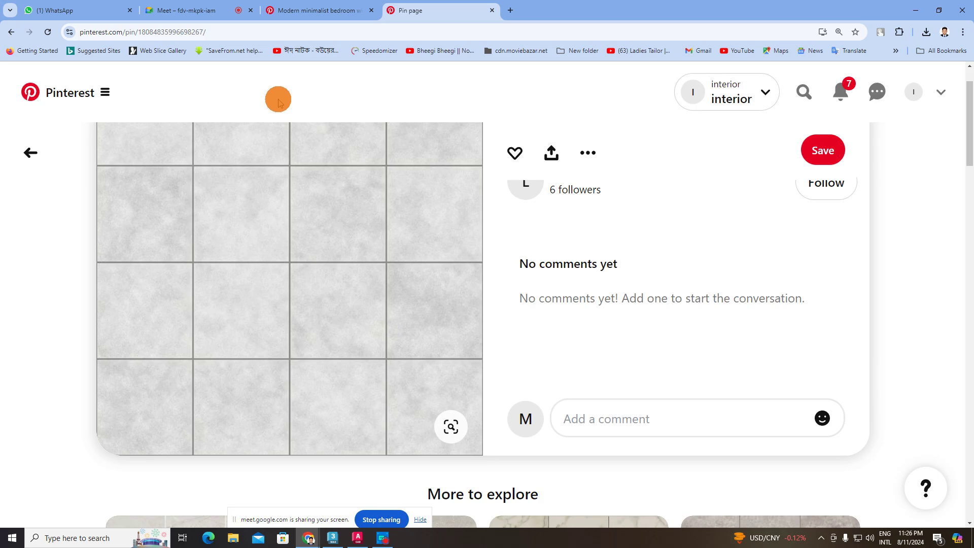
pyautogui.click(805, 91)
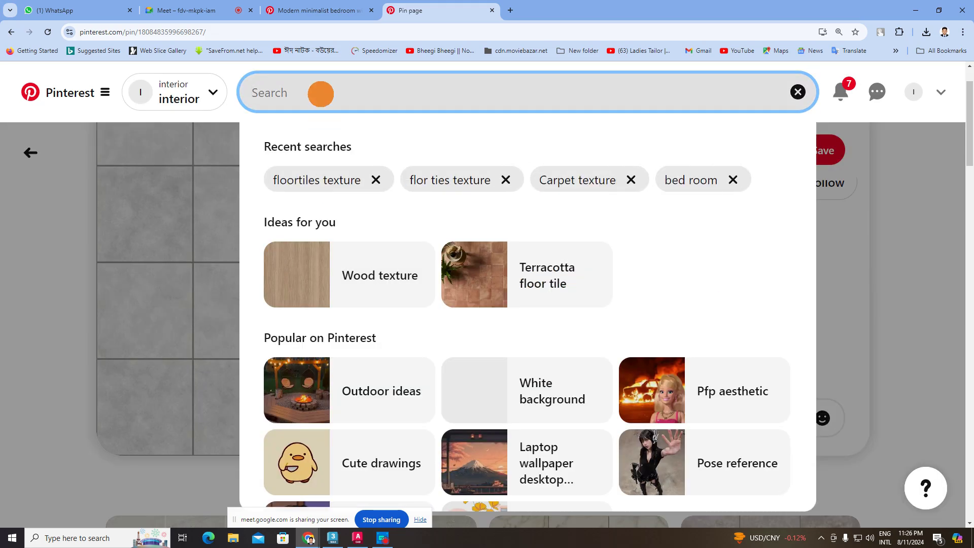
pyautogui.write('wooden ')
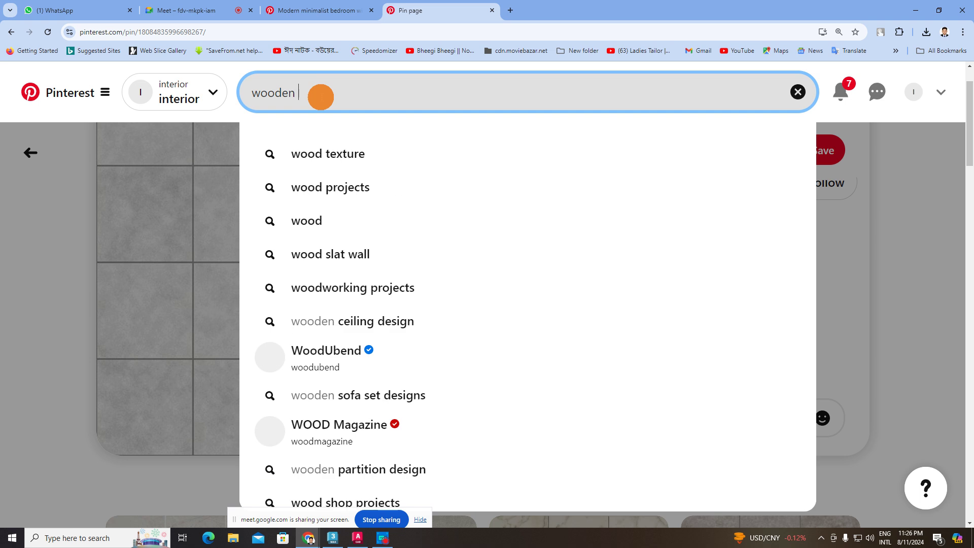
pyautogui.write('floor tex')
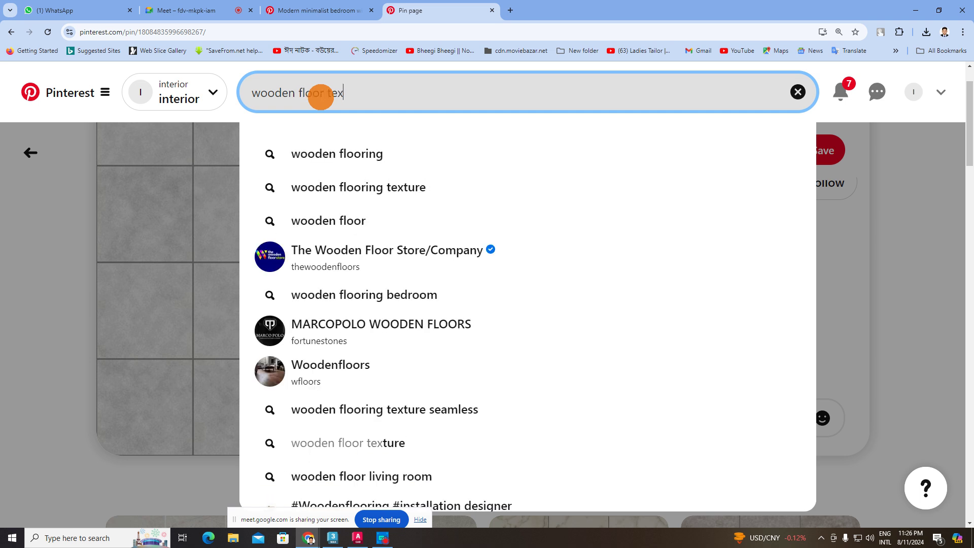
pyautogui.write('ture')
pyautogui.press('Return')
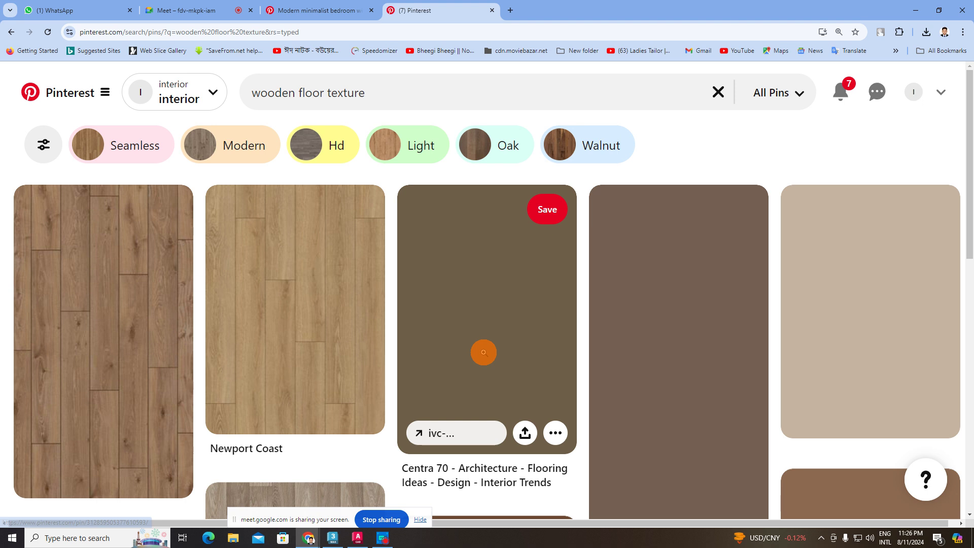
# Step: Open the first wood-plank texture pin and scroll through it
pyautogui.click(83, 298)
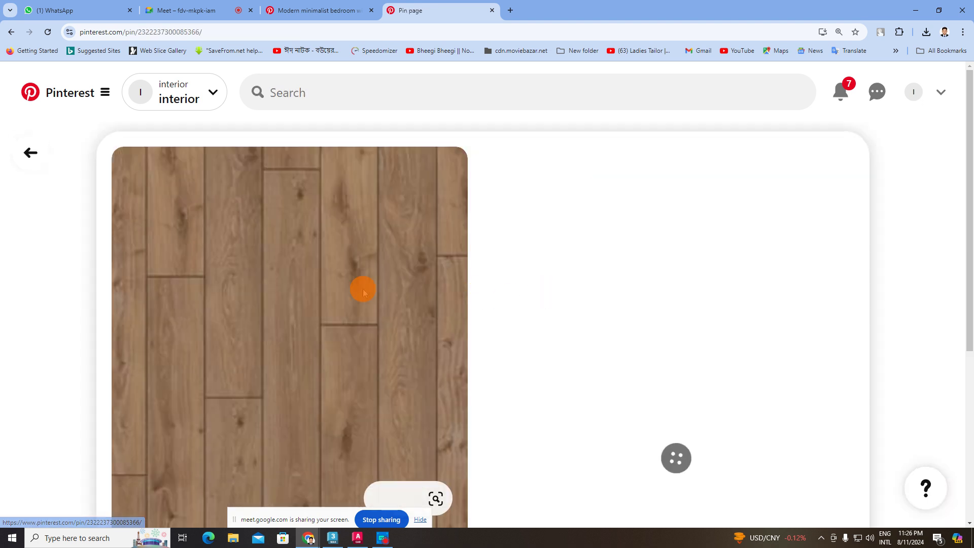
pyautogui.scroll(-1, 350, 286)
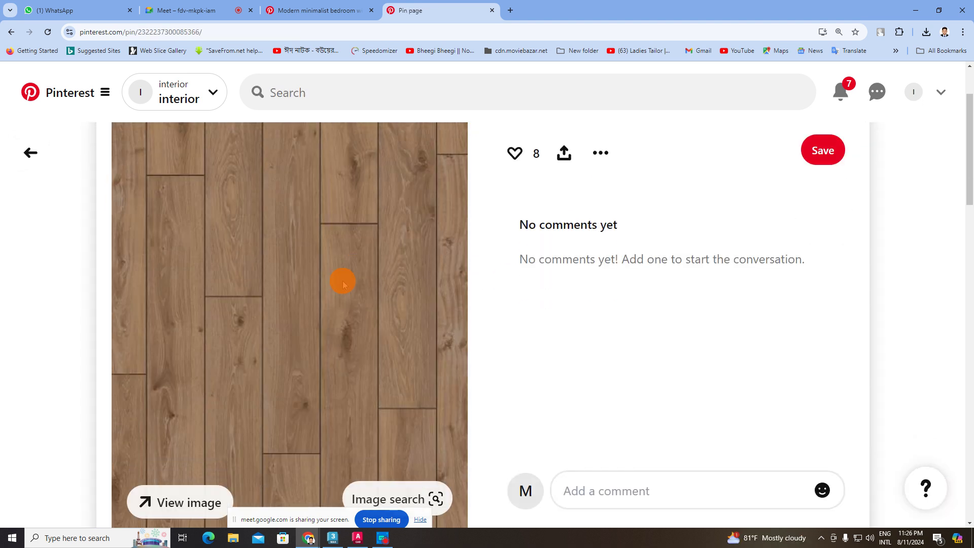
pyautogui.scroll(-2, 343, 284)
pyautogui.scroll(-3, 343, 284)
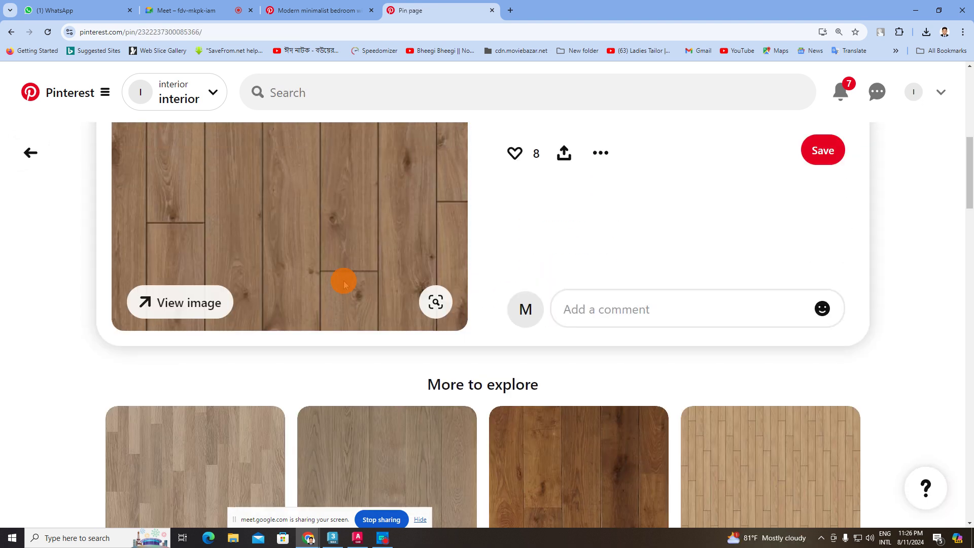
# Step: Back in 3ds Max, check the floor generator plane and green rectangle, then select the marble-tiled plane
pyautogui.click(916, 10)
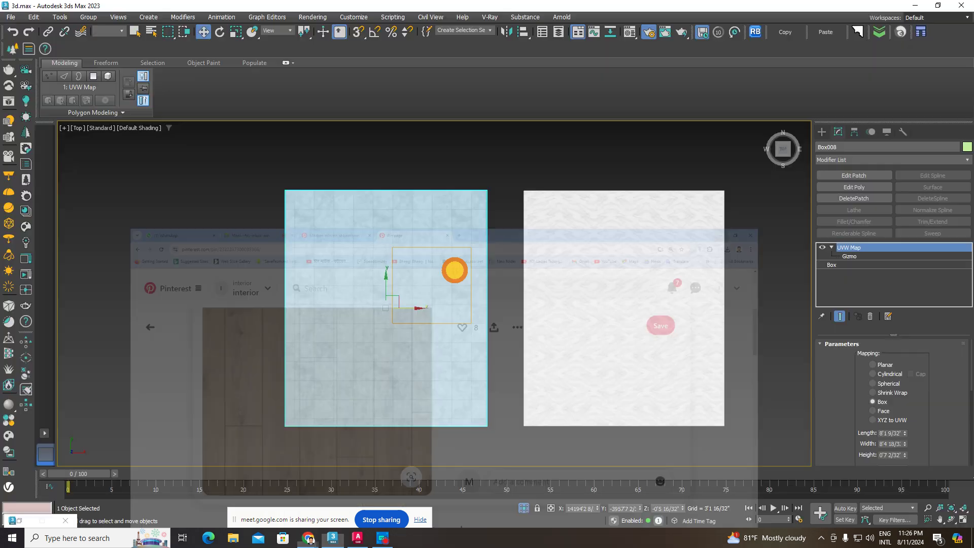
pyautogui.click(624, 261)
pyautogui.moveTo(657, 289); pyautogui.dragTo(301, 290, button='middle')
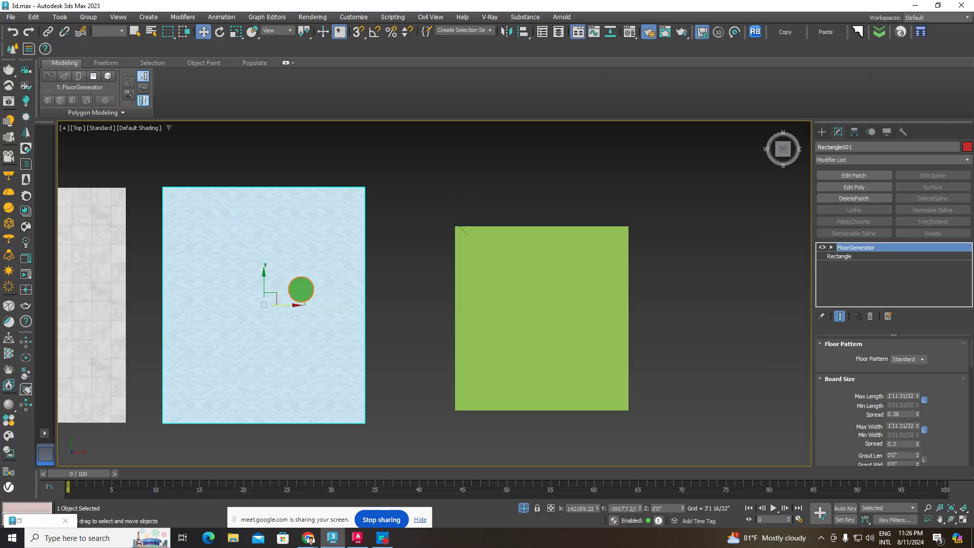
pyautogui.click(563, 294)
pyautogui.scroll(2, 564, 294)
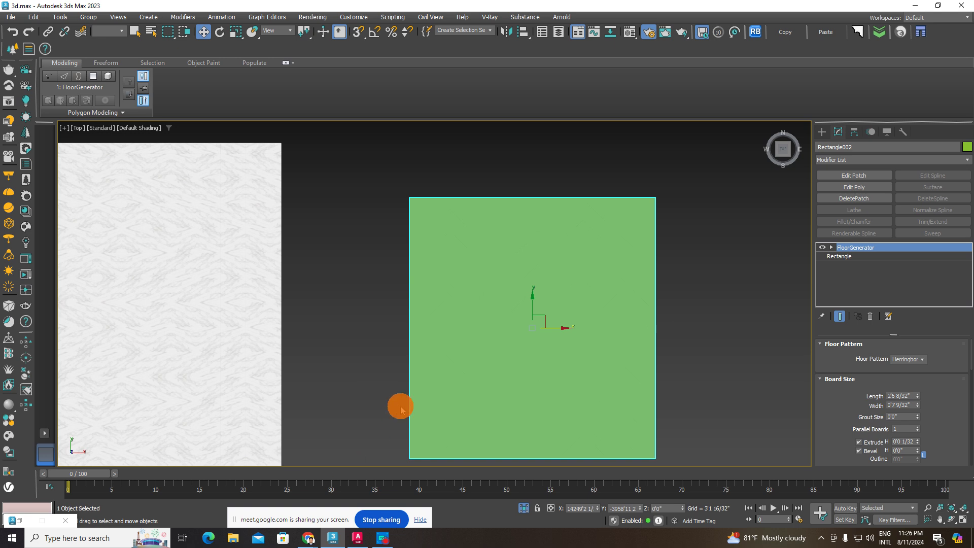
pyautogui.scroll(-3, 481, 387)
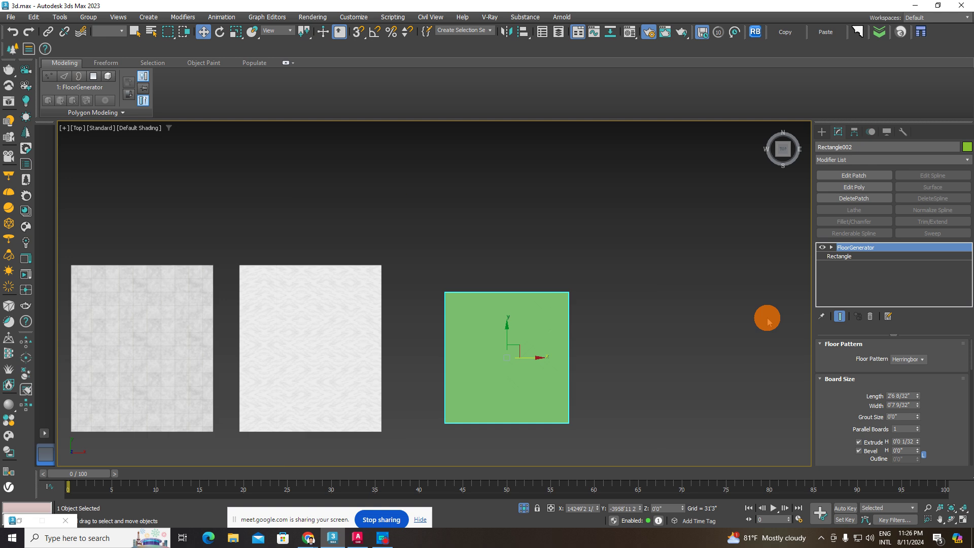
pyautogui.scroll(-3, 592, 339)
pyautogui.click(482, 333)
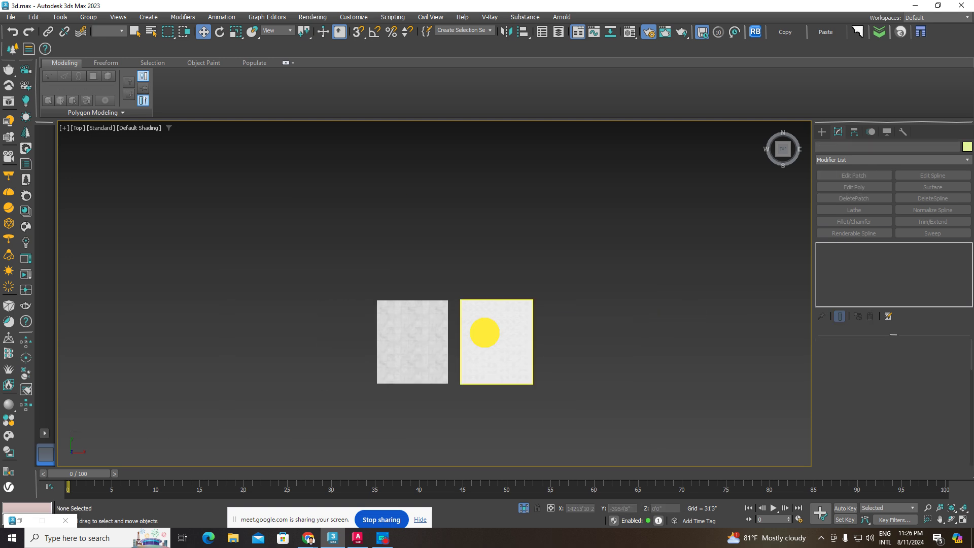
pyautogui.scroll(3, 428, 333)
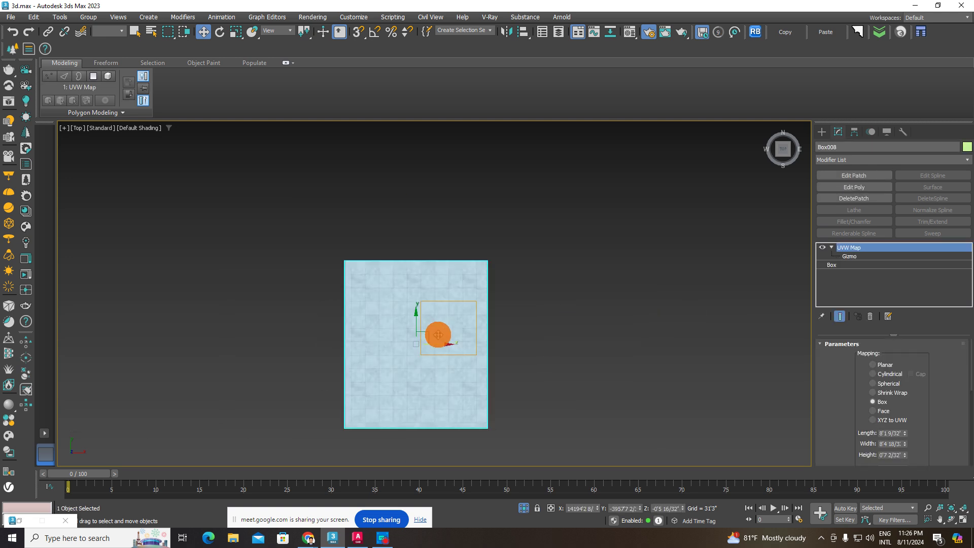
pyautogui.scroll(2, 439, 331)
# Step: Unhide all floor-plan objects and move the tiled floor plane over the bedroom
pyautogui.rightClick(464, 288)
pyautogui.click(500, 240)
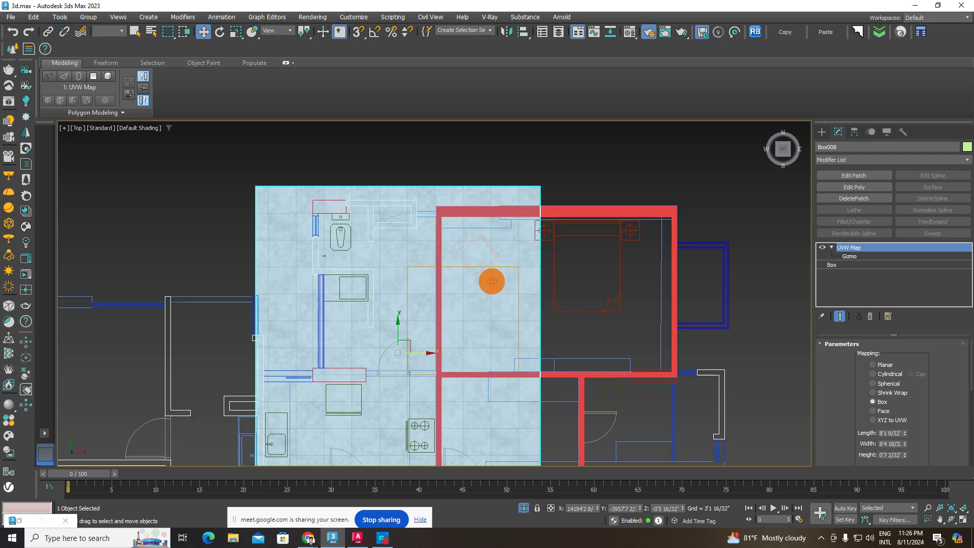
pyautogui.scroll(-4, 497, 299)
pyautogui.scroll(1, 486, 314)
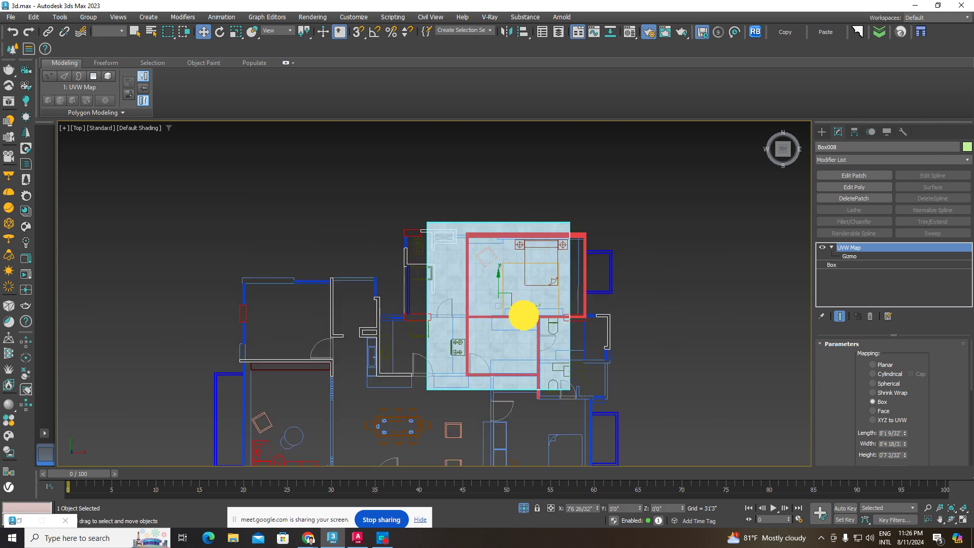
pyautogui.moveTo(466, 308); pyautogui.dragTo(541, 316)
pyautogui.scroll(4, 535, 315)
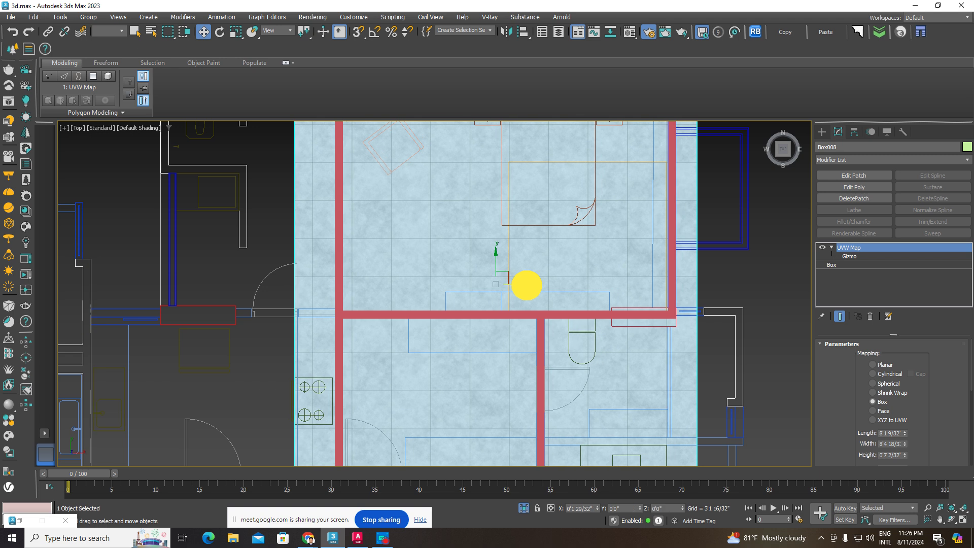
pyautogui.scroll(-5, 526, 283)
pyautogui.click(629, 307)
pyautogui.click(525, 258)
# Step: Orbit around the tiled floor to see the walls in 3D, then return to top-down
pyautogui.click(540, 283)
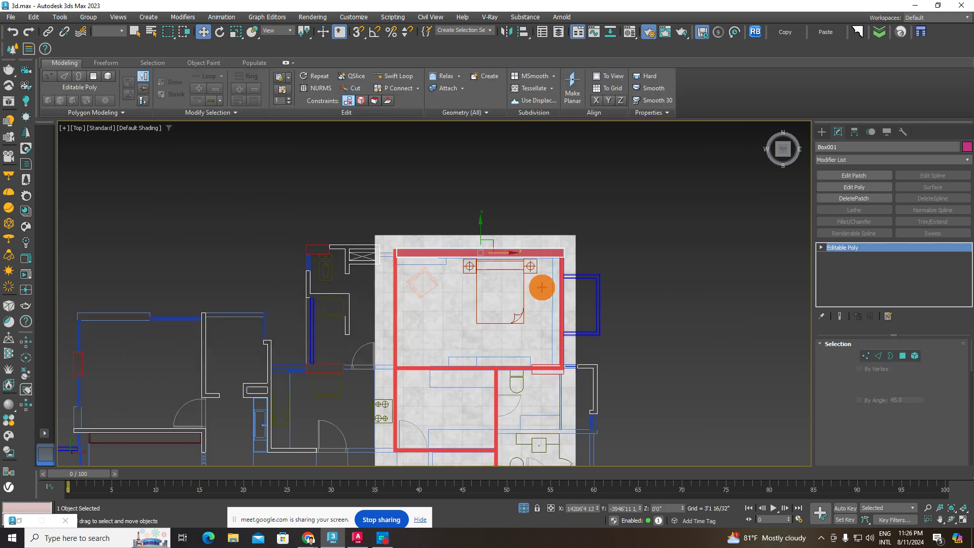
pyautogui.moveTo(539, 283)
pyautogui.keyDown('alt'); pyautogui.mouseDown(button='middle')
pyautogui.moveTo(548, 221)
pyautogui.moveTo(678, 259)
pyautogui.mouseUp(button='middle'); pyautogui.keyUp('alt')
pyautogui.click(523, 286)
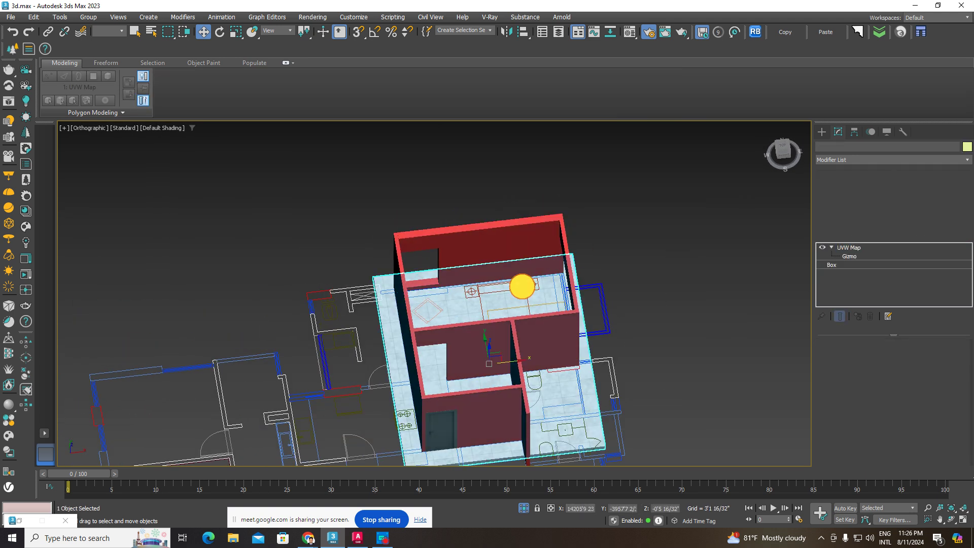
pyautogui.keyDown('alt'); pyautogui.moveTo(522, 286); pyautogui.dragTo(515, 319, button='middle'); pyautogui.keyUp('alt')
pyautogui.scroll(3, 515, 320)
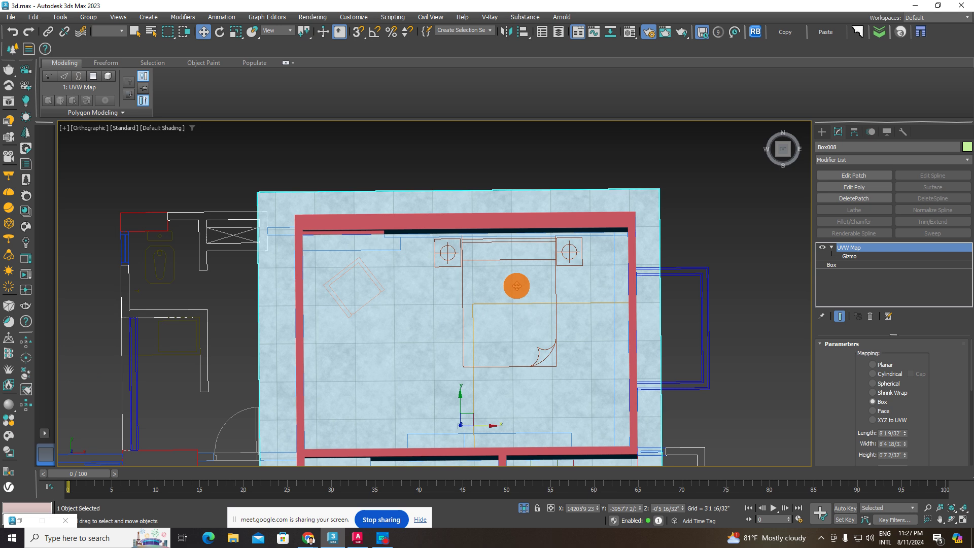
pyautogui.click(487, 226)
pyautogui.scroll(-2, 489, 228)
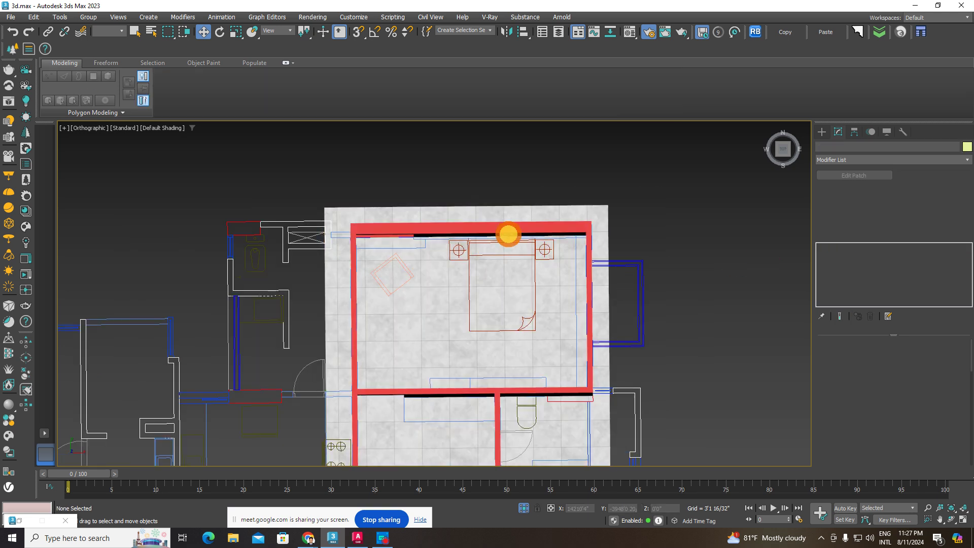
# Step: Orbit to an angled view of the bedroom, checking the top and bed-side walls
pyautogui.click(508, 226)
pyautogui.moveTo(508, 226)
pyautogui.keyDown('alt'); pyautogui.mouseDown(button='middle')
pyautogui.moveTo(489, 283)
pyautogui.moveTo(511, 257)
pyautogui.moveTo(679, 243)
pyautogui.mouseUp(button='middle'); pyautogui.keyUp('alt')
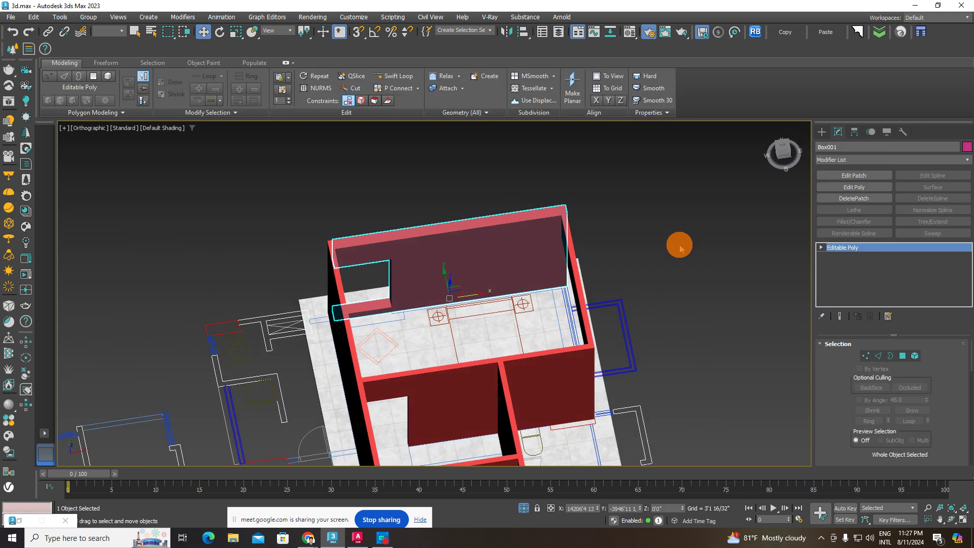
pyautogui.click(679, 243)
pyautogui.click(536, 257)
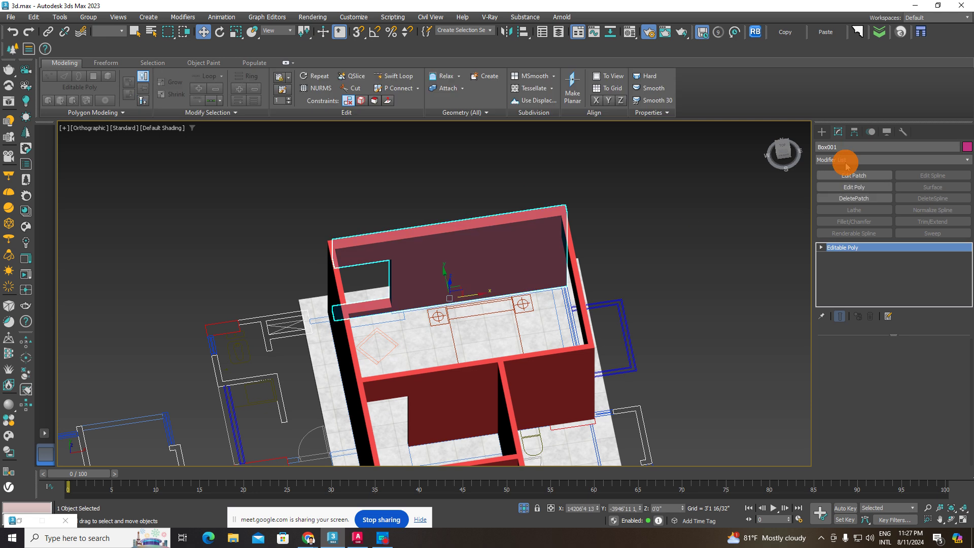
pyautogui.click(705, 195)
pyautogui.click(491, 245)
pyautogui.scroll(3, 504, 303)
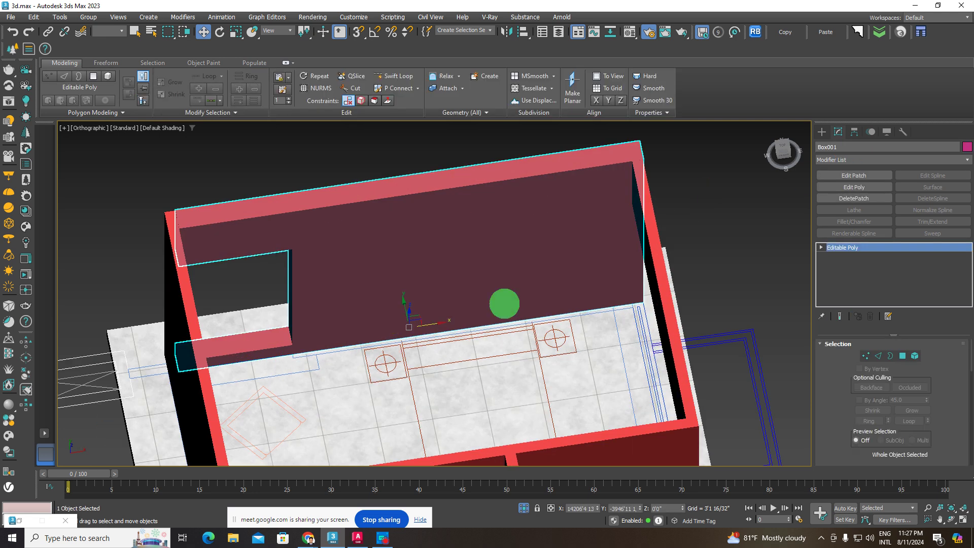
pyautogui.scroll(-5, 504, 304)
pyautogui.keyDown('alt'); pyautogui.moveTo(440, 287); pyautogui.dragTo(594, 289, button='middle'); pyautogui.keyUp('alt')
pyautogui.click(594, 289)
# Step: Tilt the view to inspect the bed wall in 3D, then return to the Pinterest window
pyautogui.scroll(5, 398, 239)
pyautogui.click(441, 261)
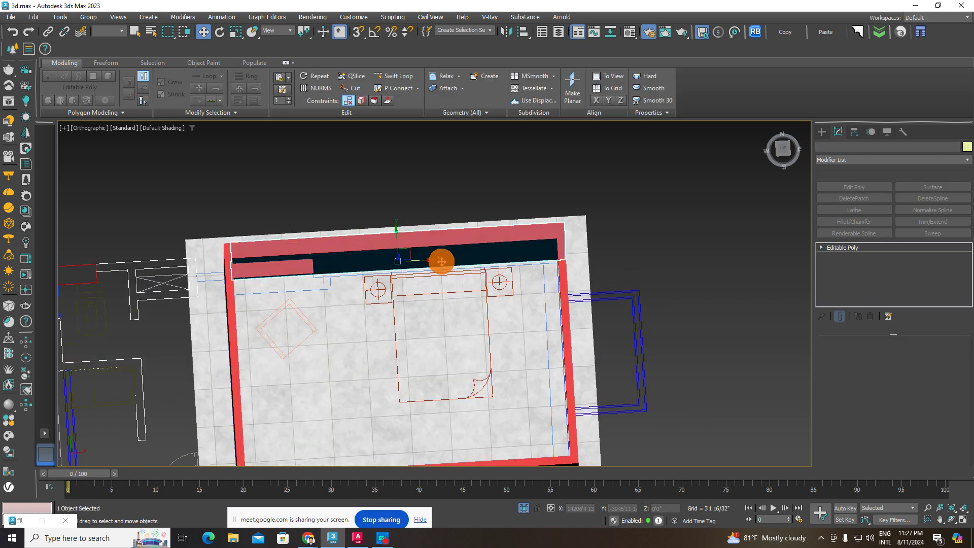
pyautogui.keyDown('alt'); pyautogui.moveTo(441, 261); pyautogui.dragTo(445, 258, button='middle'); pyautogui.keyUp('alt')
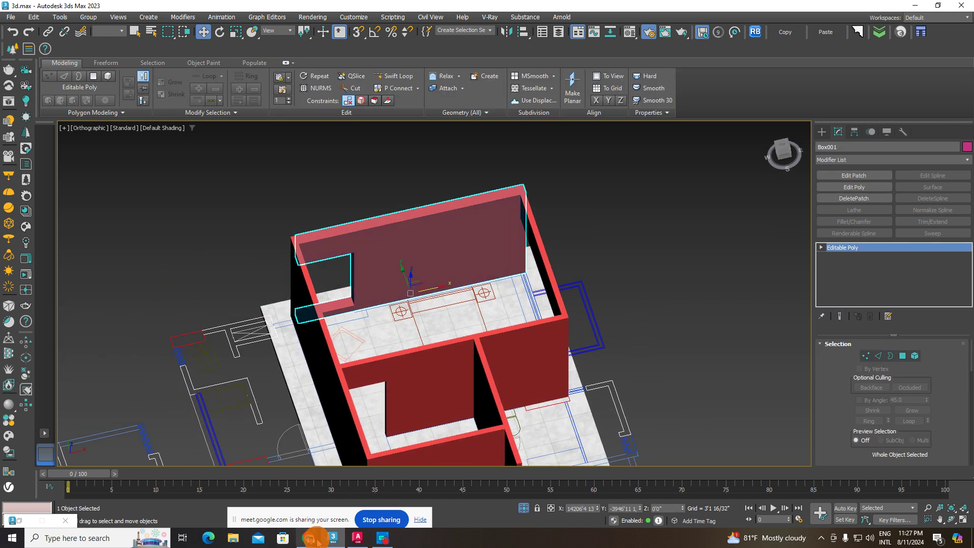
pyautogui.click(674, 344)
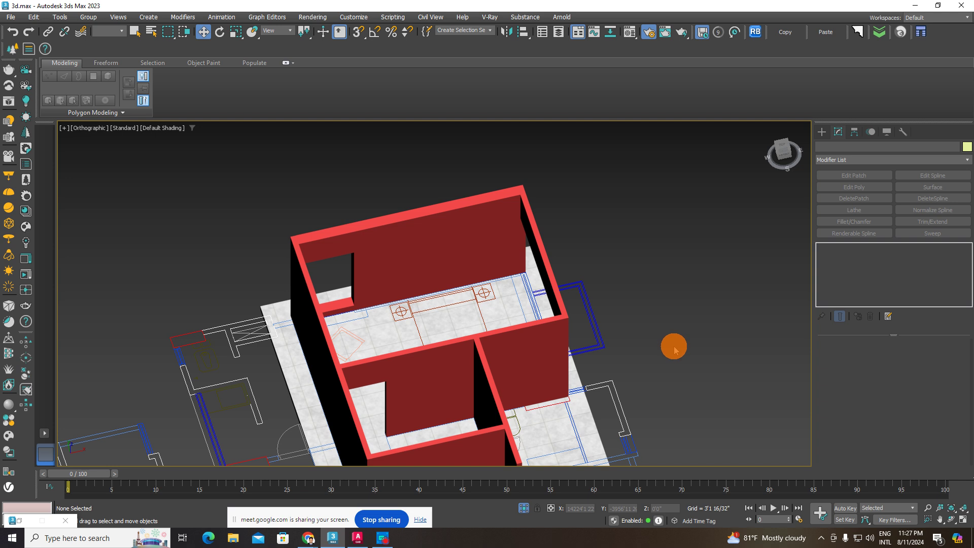
pyautogui.click(387, 244)
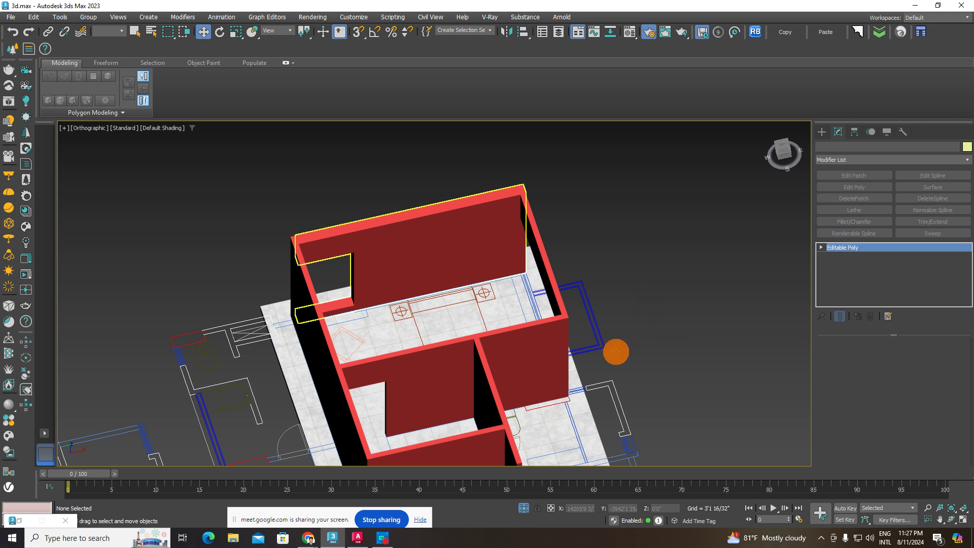
pyautogui.click(576, 333)
pyautogui.moveTo(309, 538)
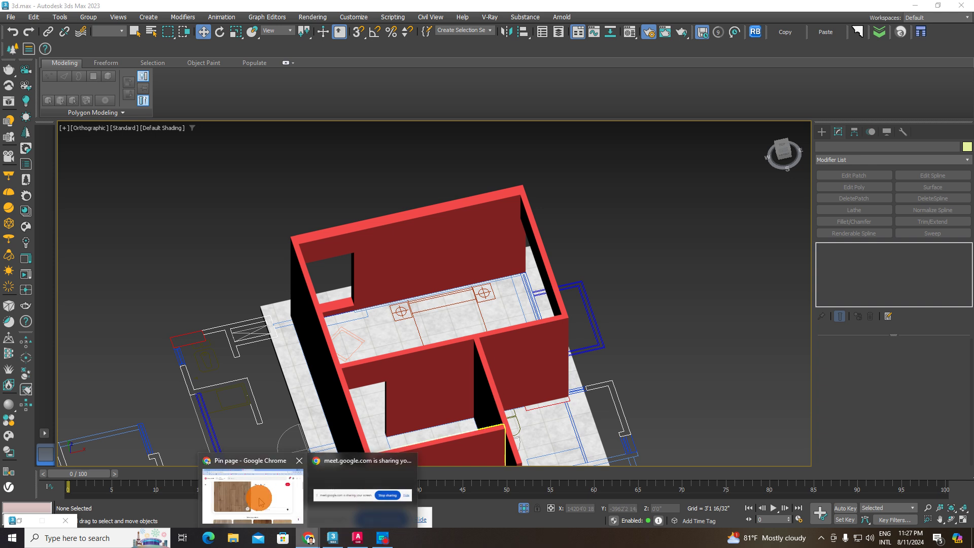
pyautogui.click(246, 495)
# Step: Scroll through the vertical tufted headboard bedroom pin, then minimise Chrome back to 3ds Max
pyautogui.click(320, 9)
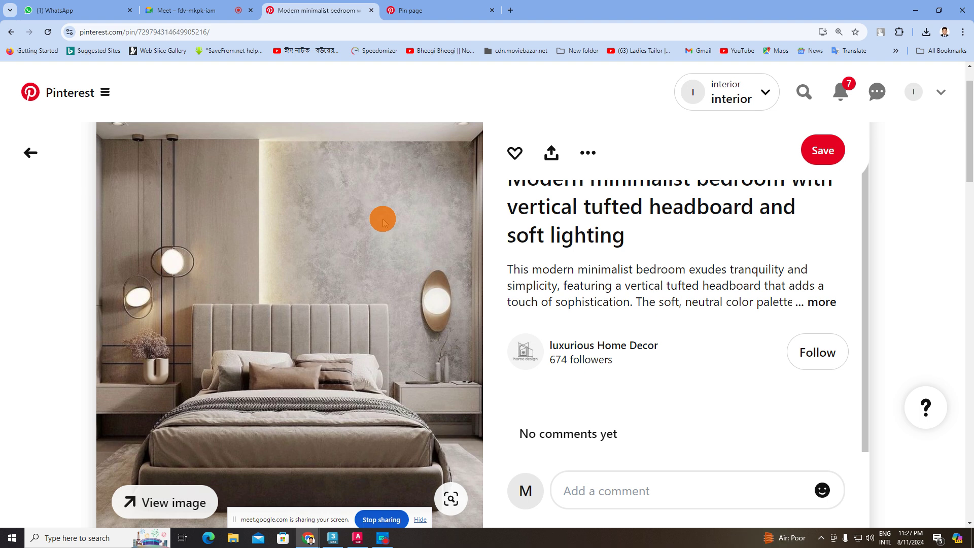
pyautogui.scroll(-3, 396, 219)
pyautogui.scroll(5, 345, 218)
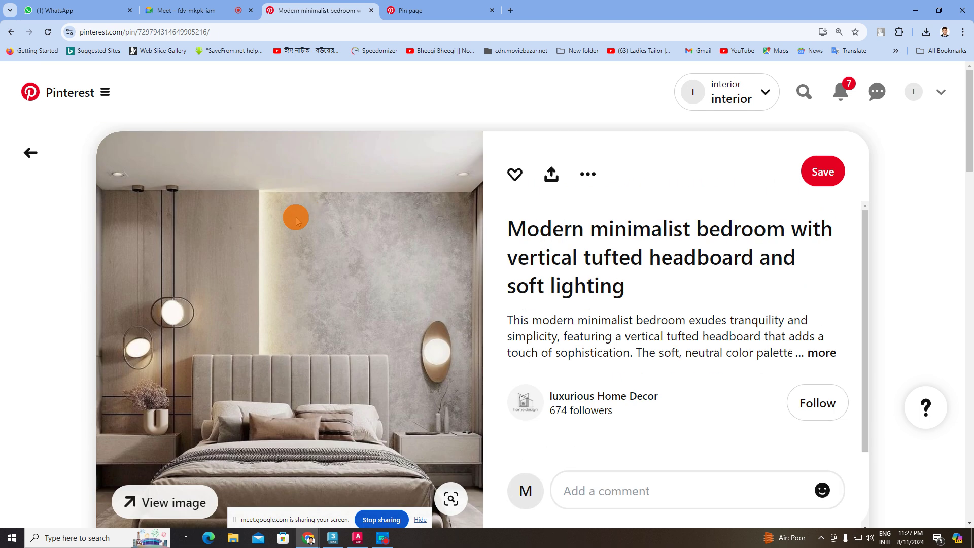
pyautogui.click(923, 11)
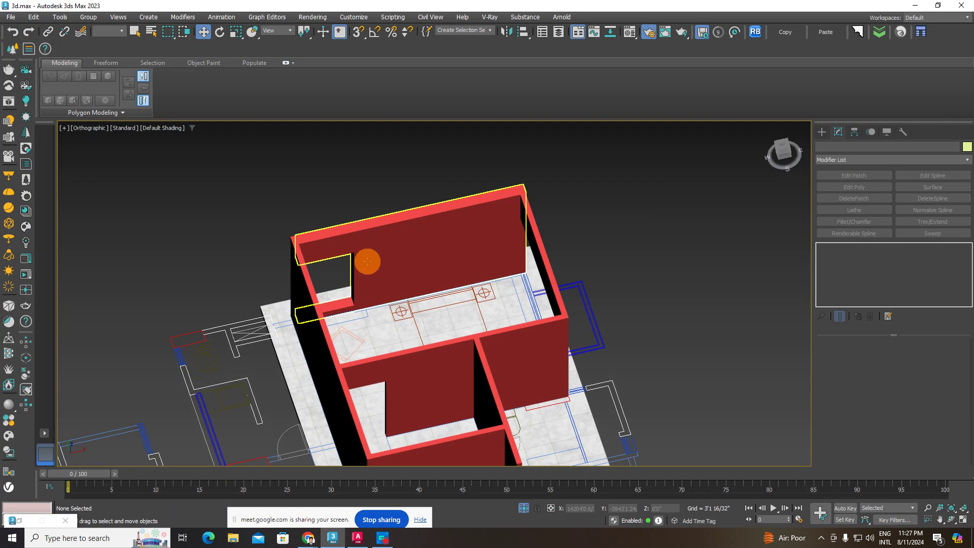
# Step: With snap on, draw a teal box panel along the bed wall up to the wall top
pyautogui.click(365, 259)
pyautogui.scroll(3, 501, 298)
pyautogui.keyDown('alt'); pyautogui.moveTo(497, 295); pyautogui.dragTo(489, 457, button='middle'); pyautogui.keyUp('alt')
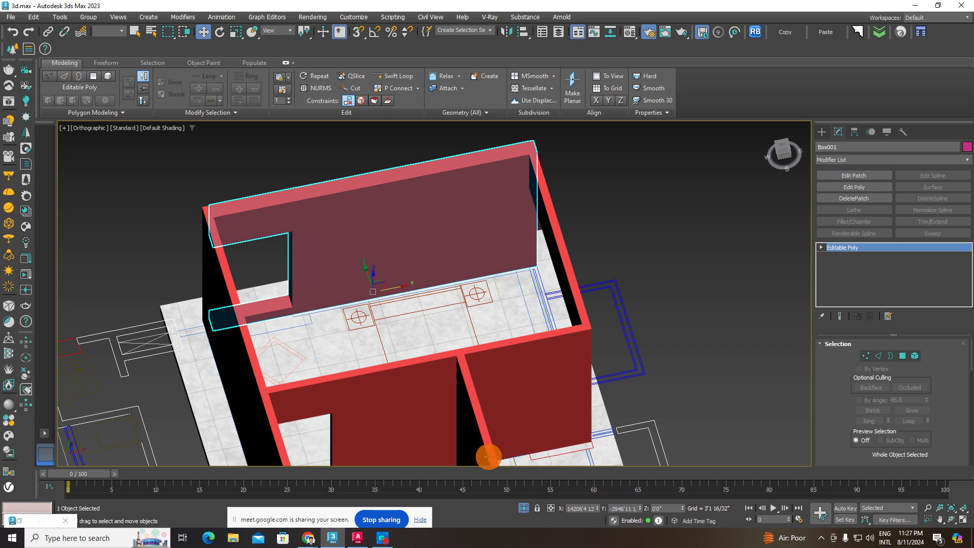
pyautogui.click(822, 131)
pyautogui.click(855, 211)
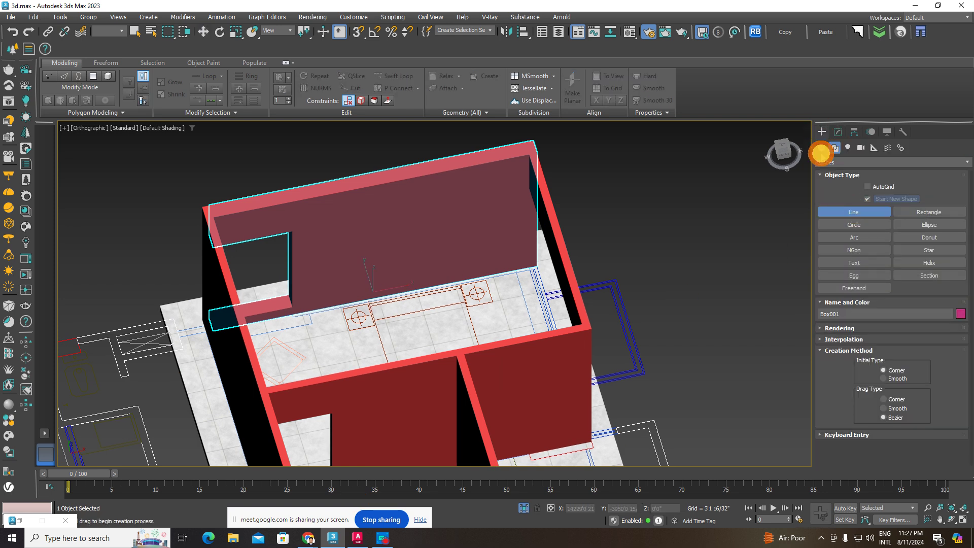
pyautogui.click(822, 147)
pyautogui.click(854, 199)
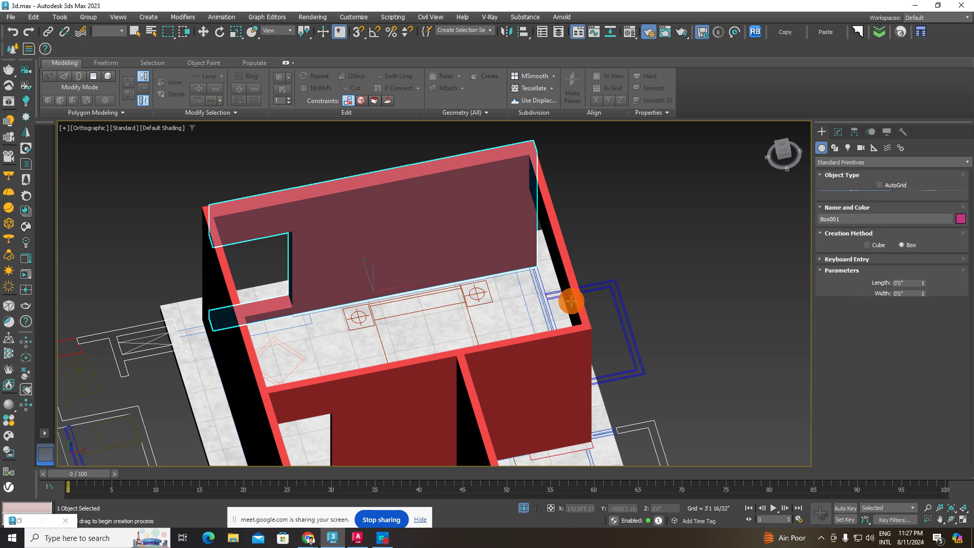
pyautogui.scroll(2, 548, 279)
pyautogui.scroll(2, 574, 264)
pyautogui.press('s')
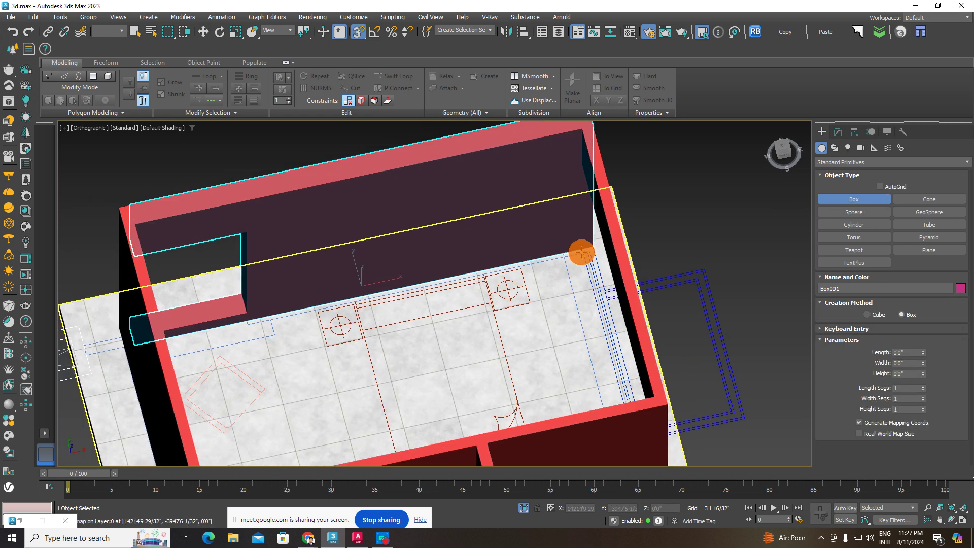
pyautogui.moveTo(583, 251); pyautogui.dragTo(432, 284)
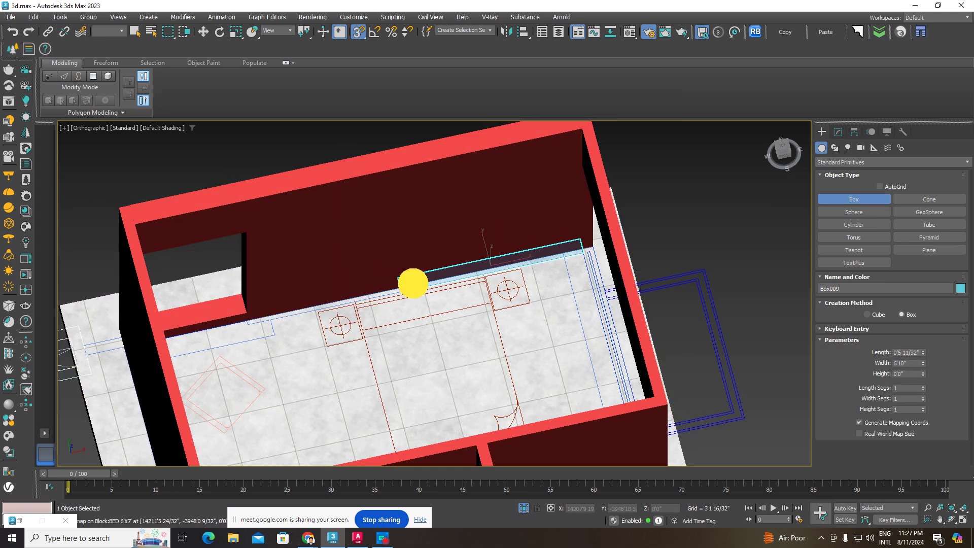
pyautogui.click(539, 224)
pyautogui.click(577, 135)
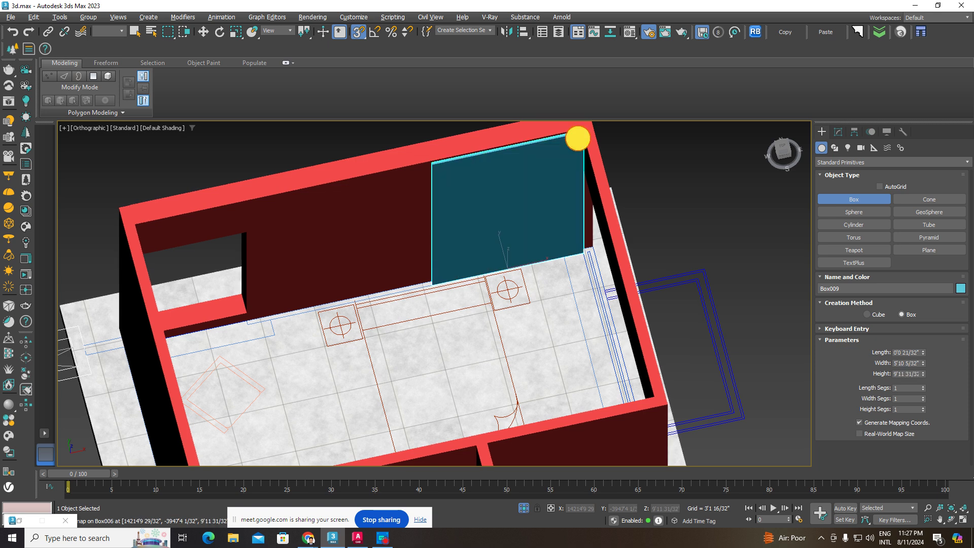
pyautogui.click(203, 31)
# Step: Try moving the teal panel, delete and restore it, then delete it for good
pyautogui.scroll(5, 533, 284)
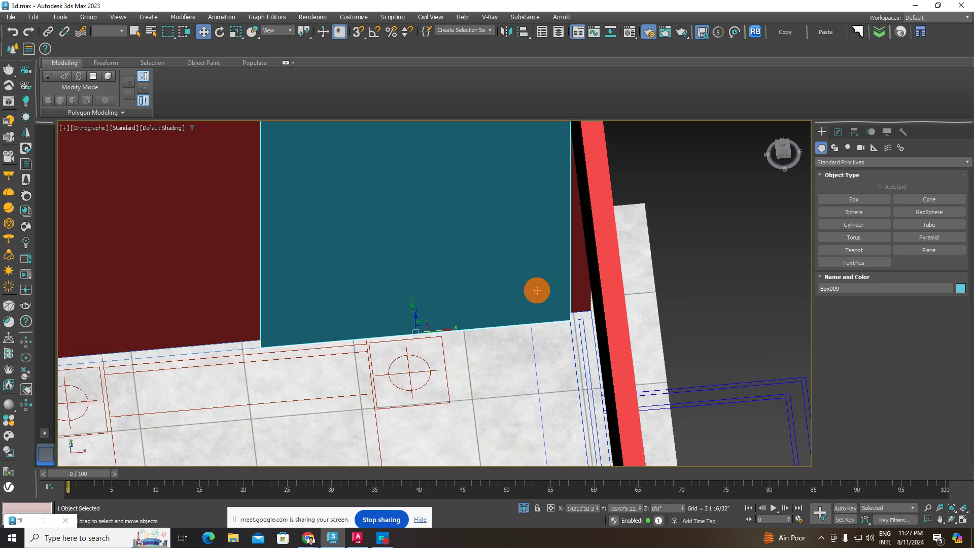
pyautogui.moveTo(446, 330); pyautogui.dragTo(425, 340)
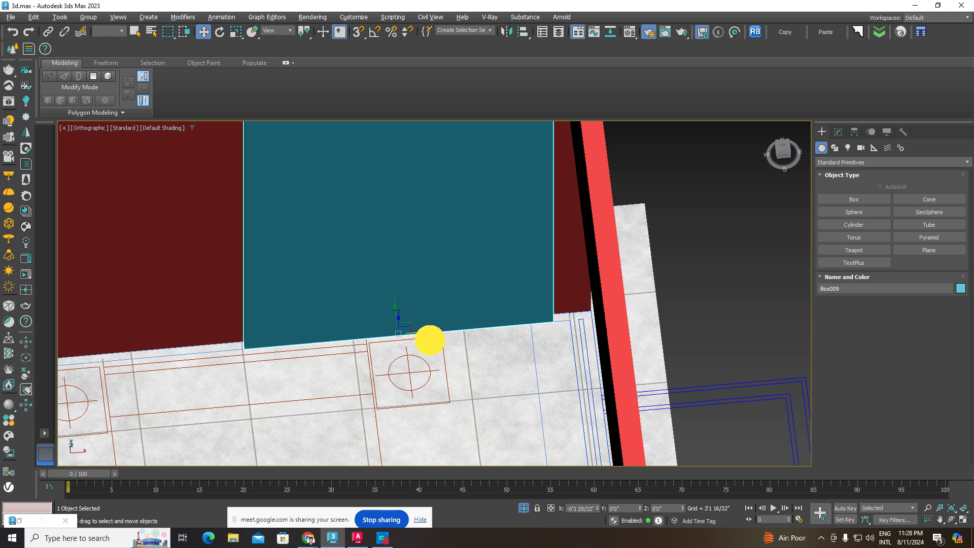
pyautogui.rightClick(426, 339)
pyautogui.scroll(-5, 426, 339)
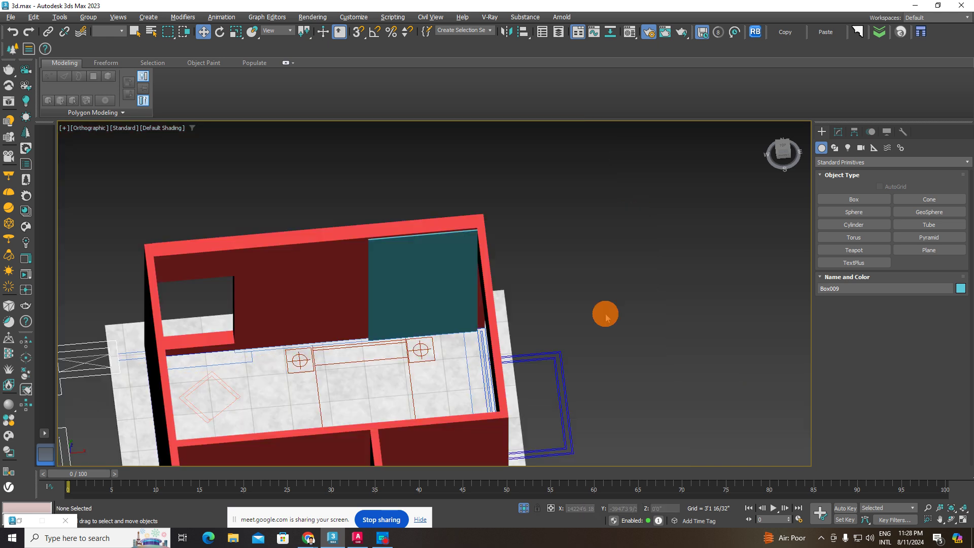
pyautogui.press('Delete')
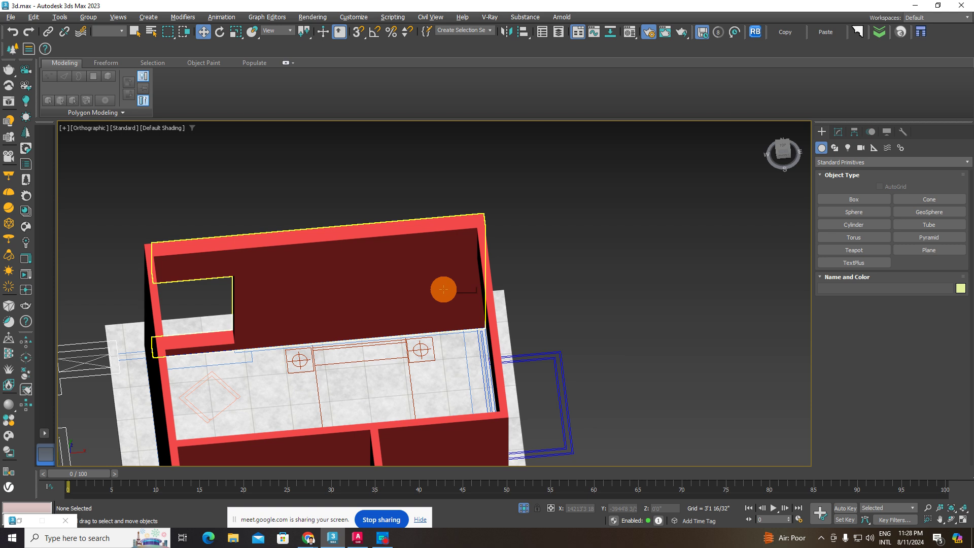
pyautogui.hotkey('ctrl', 'z')
pyautogui.scroll(2, 443, 306)
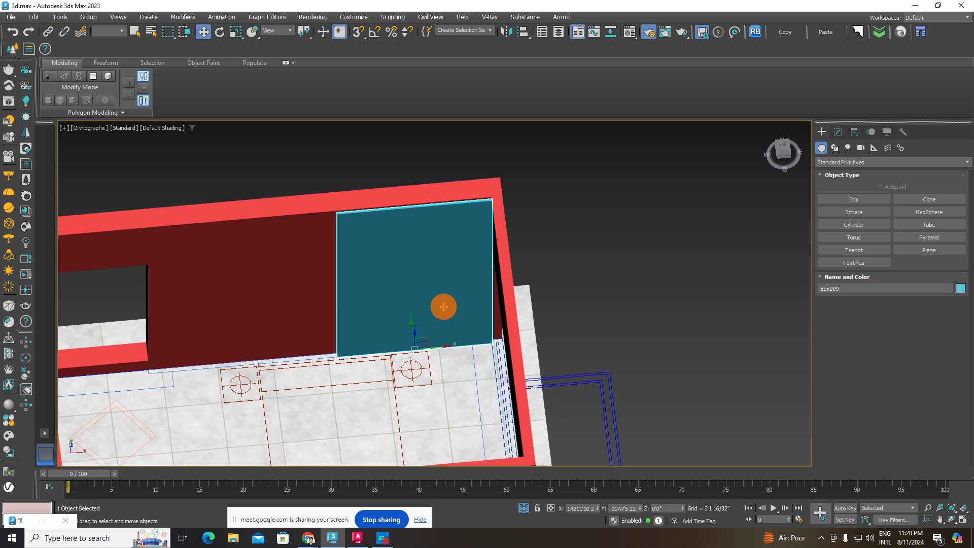
pyautogui.keyDown('alt'); pyautogui.click(444, 307); pyautogui.keyUp('alt')
pyautogui.keyDown('alt'); pyautogui.moveTo(444, 307); pyautogui.dragTo(657, 292, button='middle'); pyautogui.keyUp('alt')
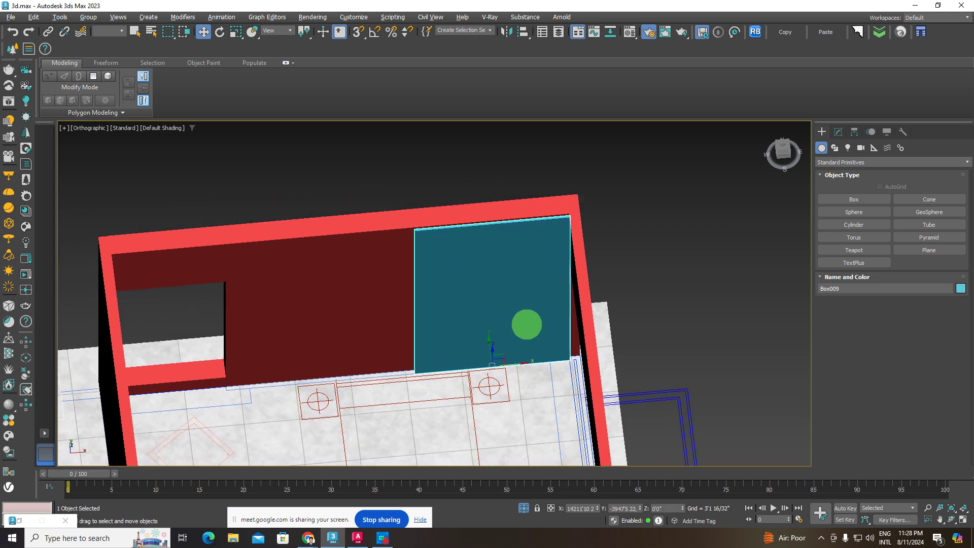
pyautogui.click(458, 278)
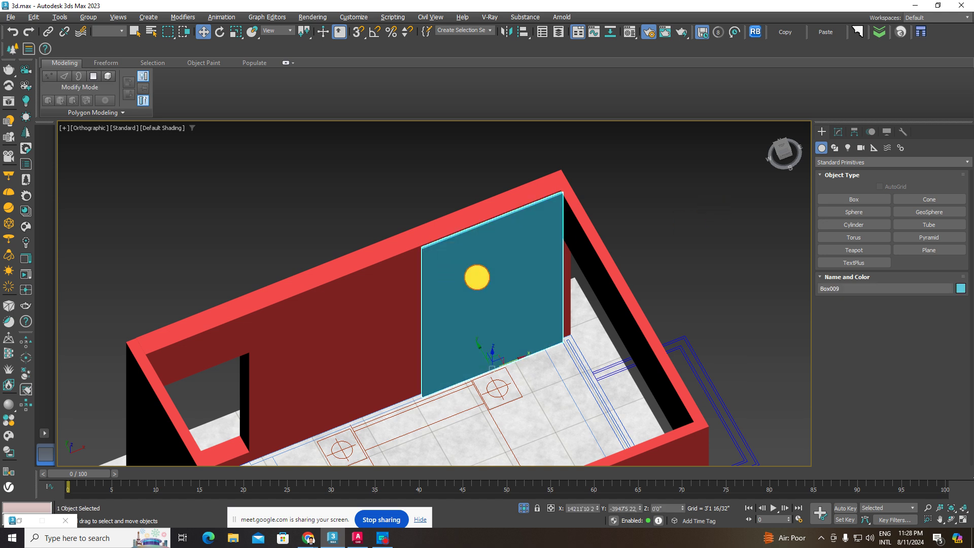
pyautogui.press('Delete')
# Step: Draw a narrow snapped box in the bed-wall corner rising to full wall height
pyautogui.click(883, 200)
pyautogui.scroll(2, 576, 344)
pyautogui.press('s')
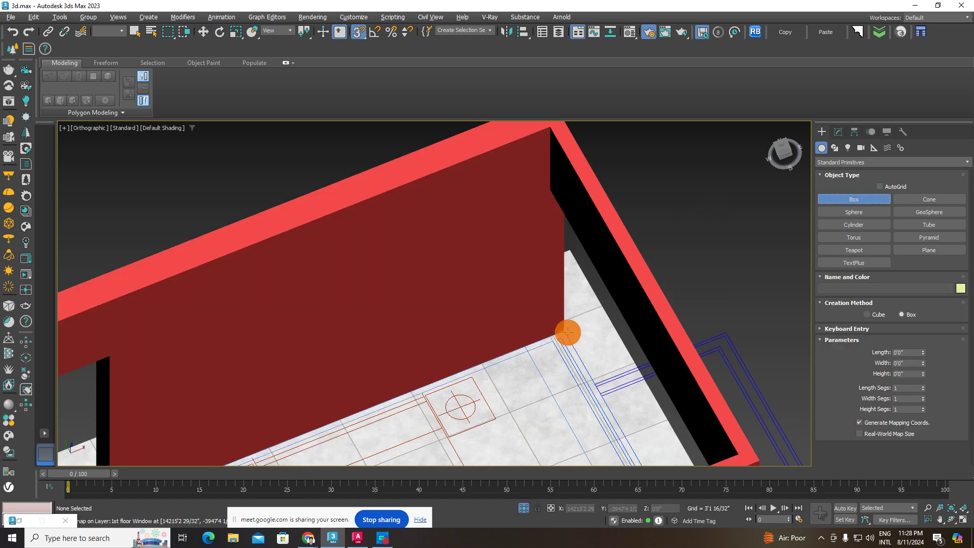
pyautogui.moveTo(566, 330); pyautogui.dragTo(504, 385)
pyautogui.click(553, 217)
pyautogui.scroll(-2, 553, 217)
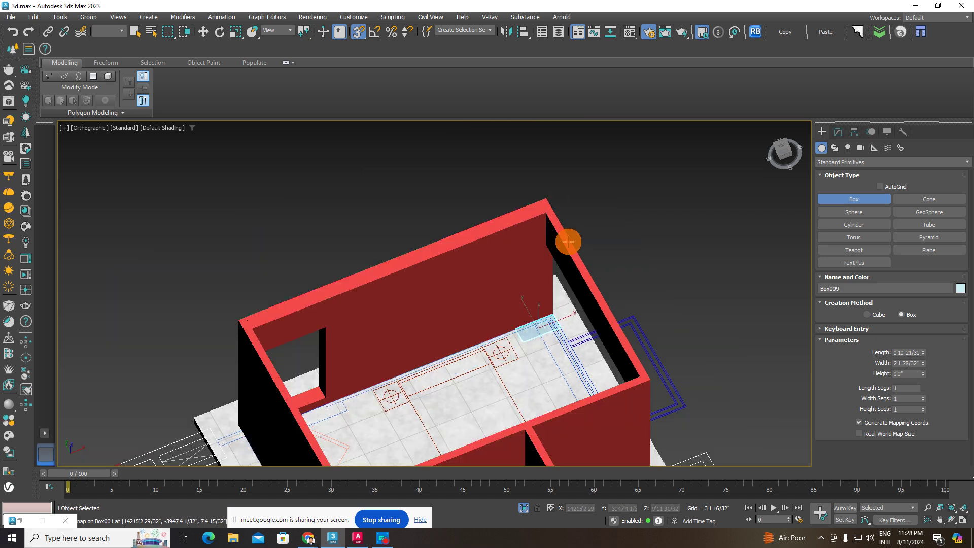
pyautogui.scroll(2, 547, 193)
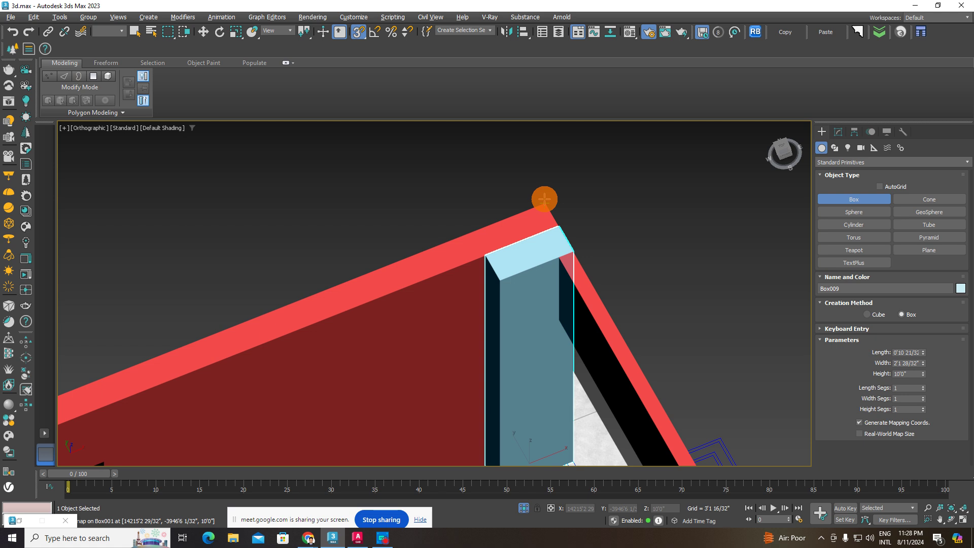
pyautogui.click(543, 203)
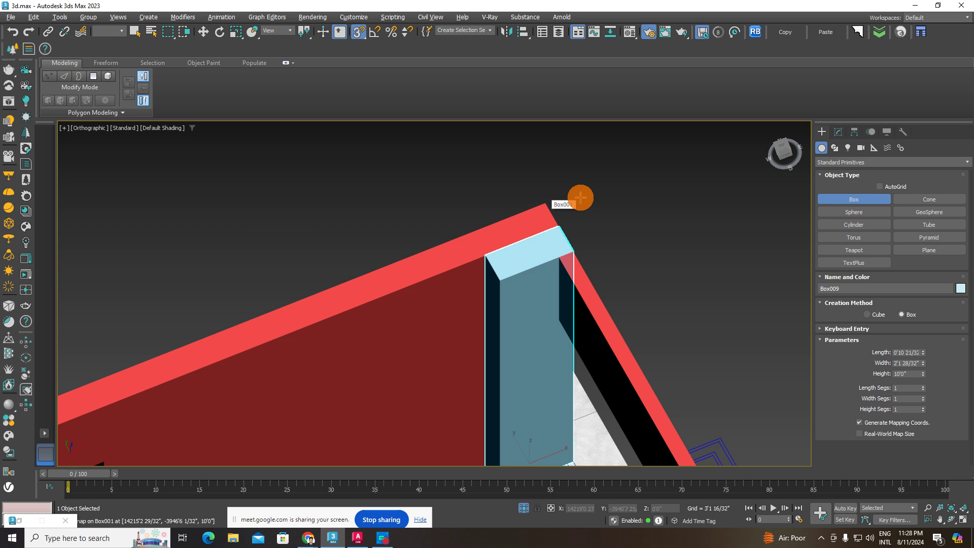
# Step: Build a tall 10'0" box beside the room, matching its height to the wall top
pyautogui.moveTo(516, 307)
pyautogui.keyDown('alt'); pyautogui.mouseDown(button='middle')
pyautogui.moveTo(644, 269)
pyautogui.moveTo(492, 279)
pyautogui.moveTo(572, 318)
pyautogui.moveTo(544, 322)
pyautogui.moveTo(520, 293)
pyautogui.moveTo(526, 275)
pyautogui.moveTo(520, 281)
pyautogui.moveTo(580, 298)
pyautogui.mouseUp(button='middle'); pyautogui.keyUp('alt')
pyautogui.moveTo(664, 264); pyautogui.dragTo(766, 305)
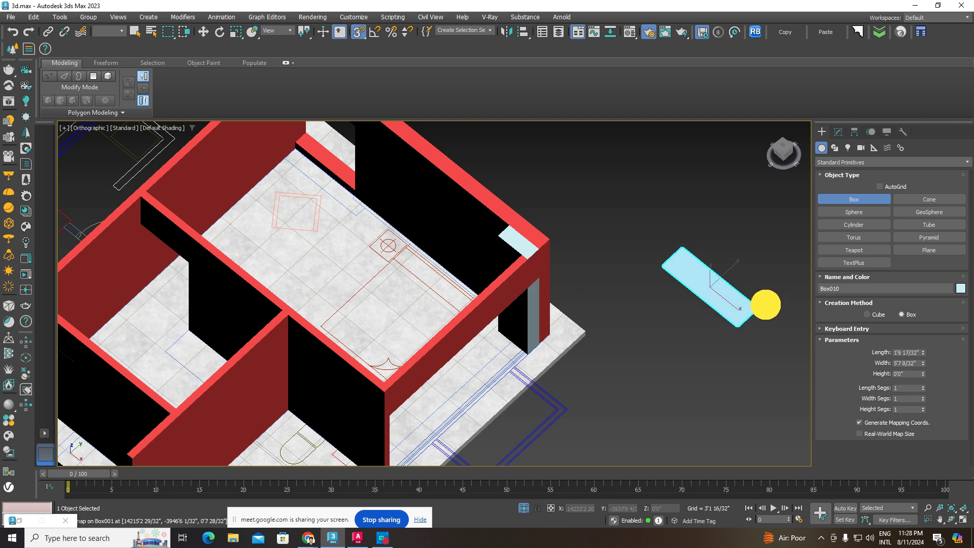
pyautogui.click(718, 207)
pyautogui.moveTo(718, 207)
pyautogui.mouseDown(button='middle')
pyautogui.moveTo(574, 257)
pyautogui.moveTo(679, 207)
pyautogui.moveTo(407, 245)
pyautogui.moveTo(451, 213)
pyautogui.mouseUp(button='middle')
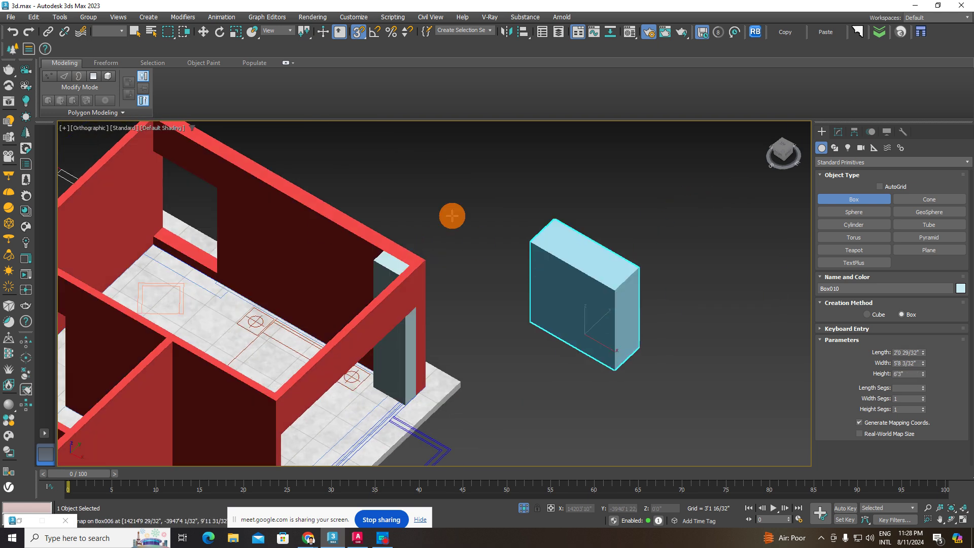
pyautogui.click(418, 262)
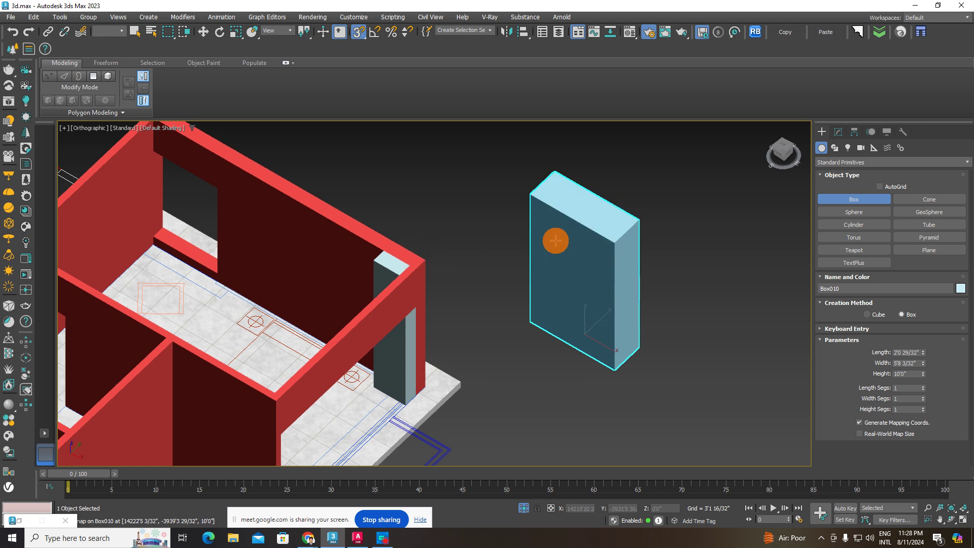
pyautogui.moveTo(489, 266); pyautogui.dragTo(501, 194, button='middle')
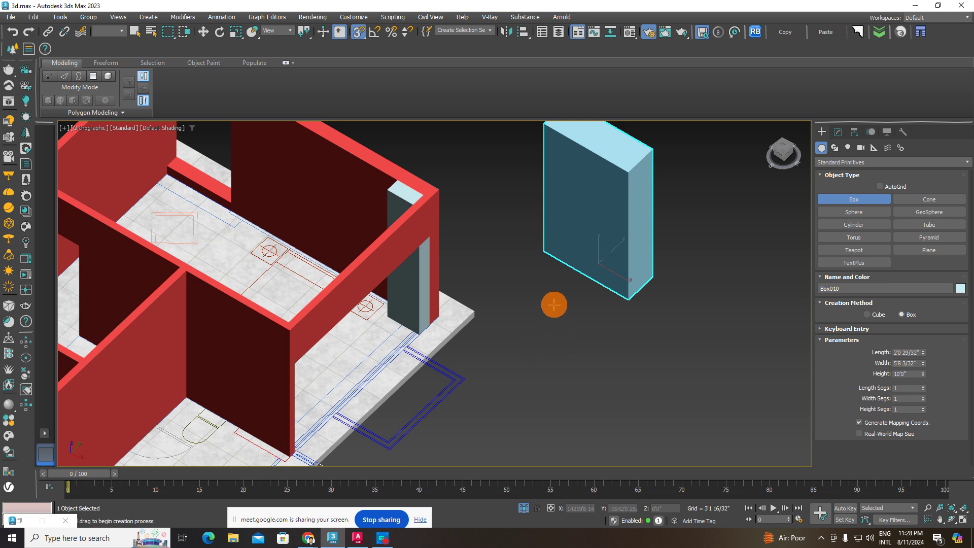
pyautogui.moveTo(554, 305); pyautogui.dragTo(557, 339, button='middle')
# Step: Open and then close the Grid and Snap Settings dialog
pyautogui.rightClick(362, 35)
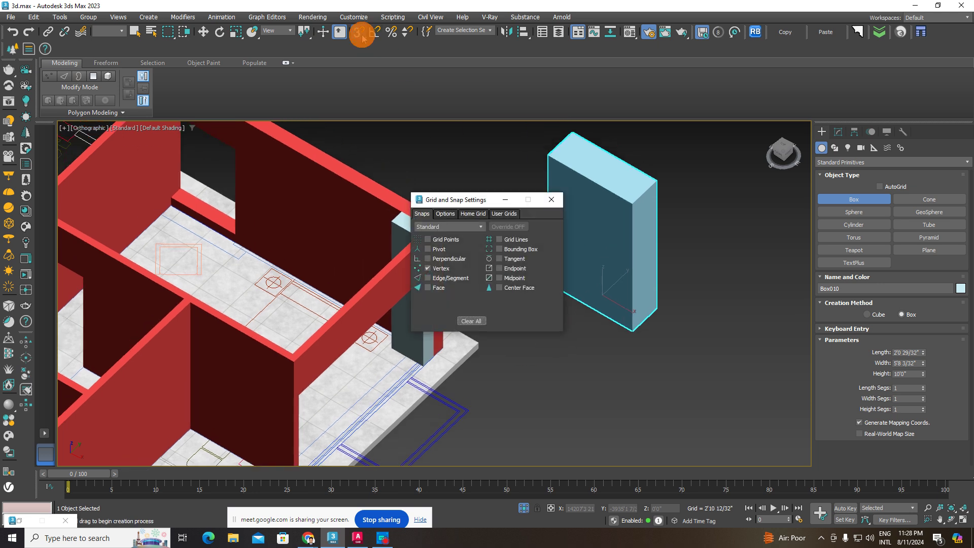
pyautogui.click(458, 296)
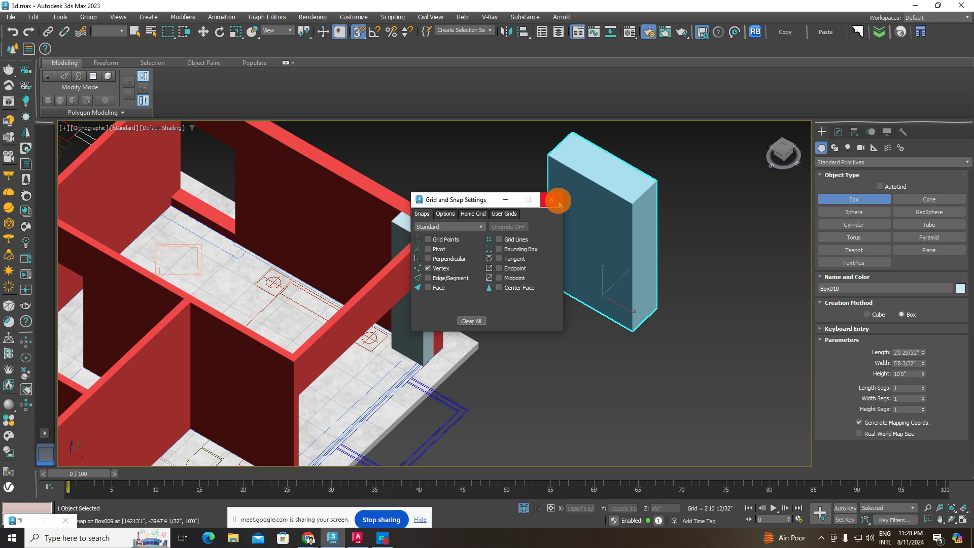
pyautogui.click(558, 202)
# Step: Create lavender Box011 beside Box010, raised to 10'0" tall
pyautogui.moveTo(570, 315); pyautogui.dragTo(555, 254, button='middle')
pyautogui.moveTo(521, 322)
pyautogui.mouseDown()
pyautogui.moveTo(650, 403)
pyautogui.moveTo(633, 422)
pyautogui.mouseUp()
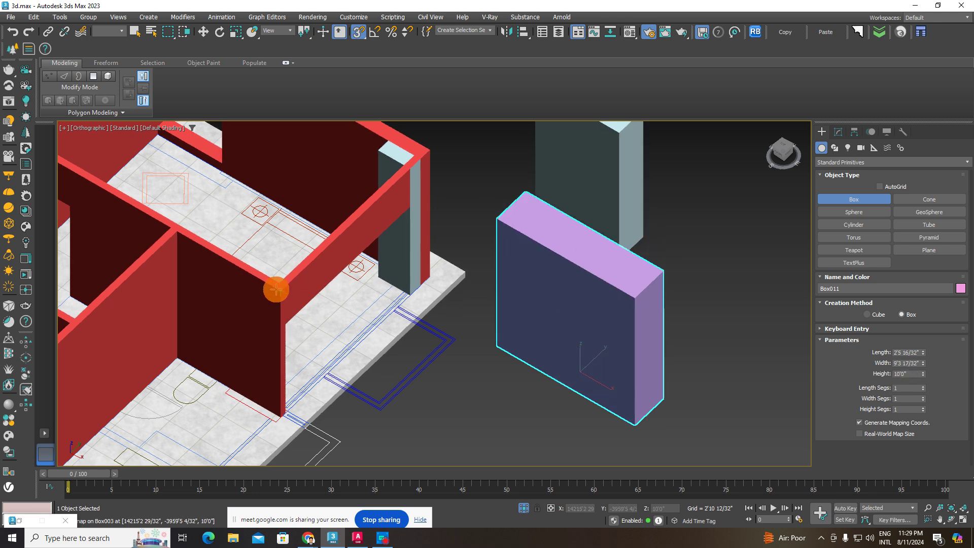
pyautogui.scroll(2, 276, 290)
pyautogui.scroll(-2, 278, 292)
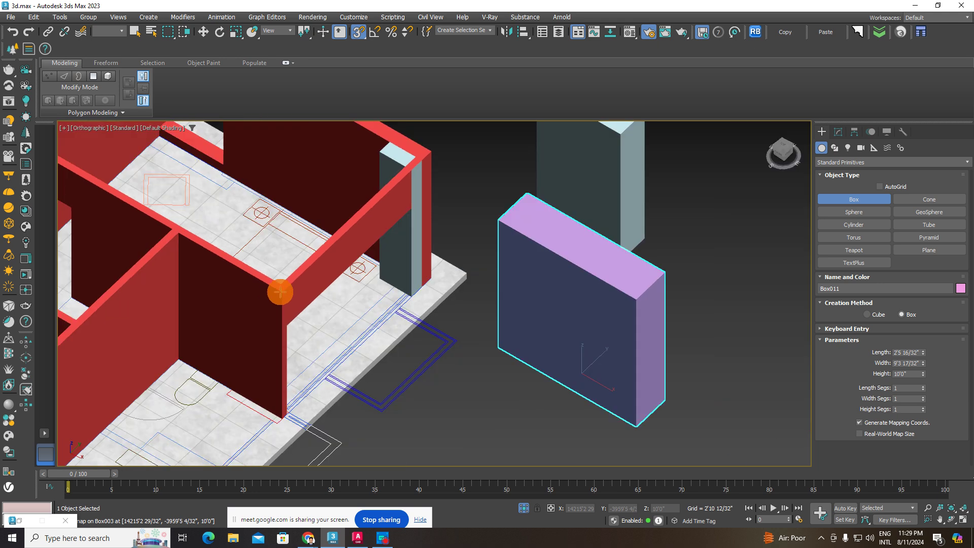
pyautogui.scroll(-3, 311, 290)
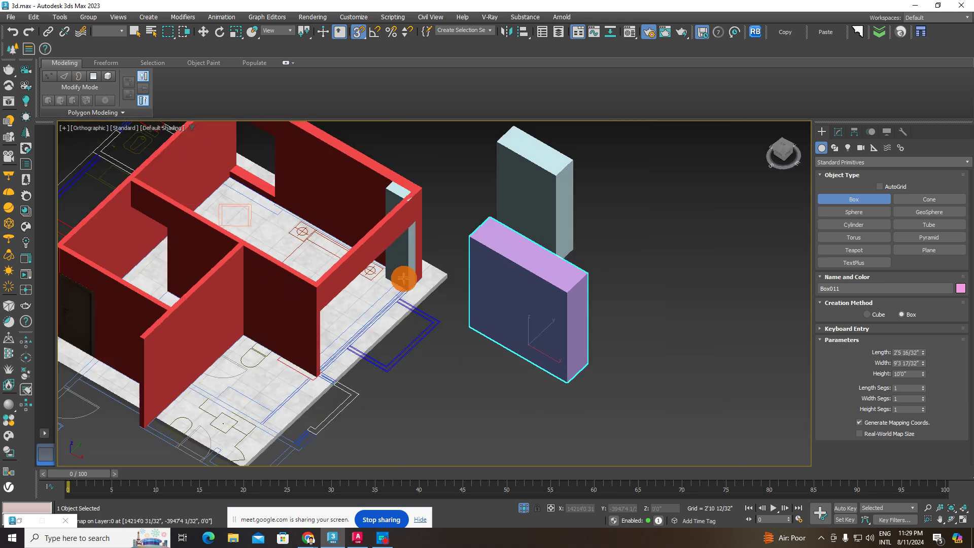
pyautogui.keyDown('alt'); pyautogui.moveTo(404, 276); pyautogui.dragTo(453, 283, button='middle'); pyautogui.keyUp('alt')
pyautogui.click(203, 31)
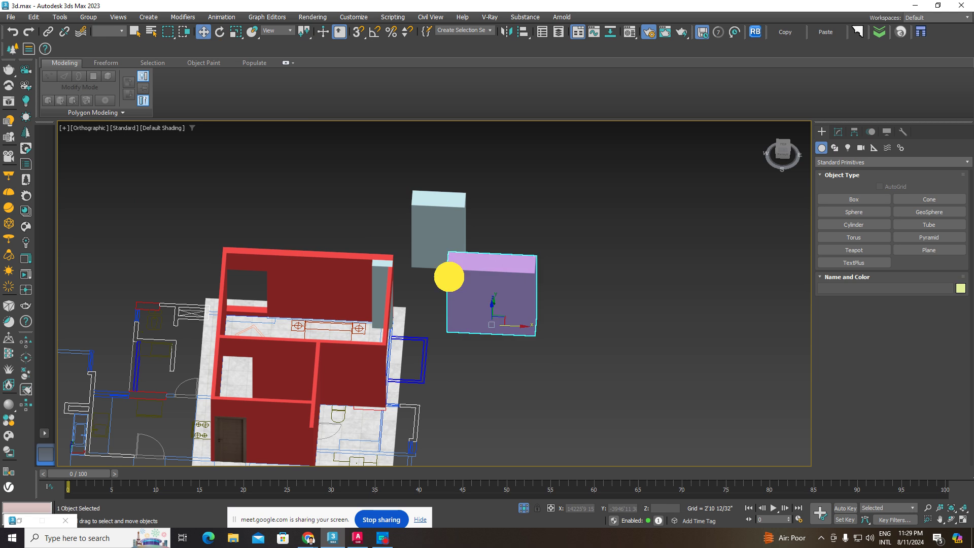
# Step: Remove the stray purple boxes standing outside the room
pyautogui.click(448, 274)
pyautogui.hotkey('ctrl', 'z')
pyautogui.hotkey('ctrl', 'z')
pyautogui.scroll(5, 382, 287)
pyautogui.moveTo(382, 287)
pyautogui.mouseDown(button='middle')
pyautogui.moveTo(494, 279)
pyautogui.moveTo(482, 316)
pyautogui.mouseUp(button='middle')
# Step: Slide the teal Box009 left against the back bed wall
pyautogui.click(501, 302)
pyautogui.moveTo(501, 308); pyautogui.dragTo(486, 310)
pyautogui.hotkey('ctrl', 'z')
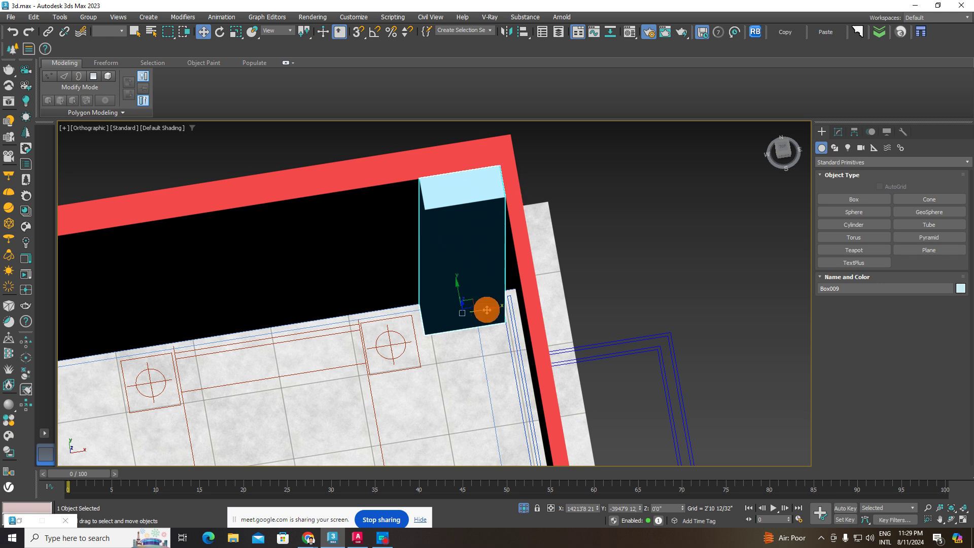
pyautogui.moveTo(487, 310); pyautogui.dragTo(452, 308)
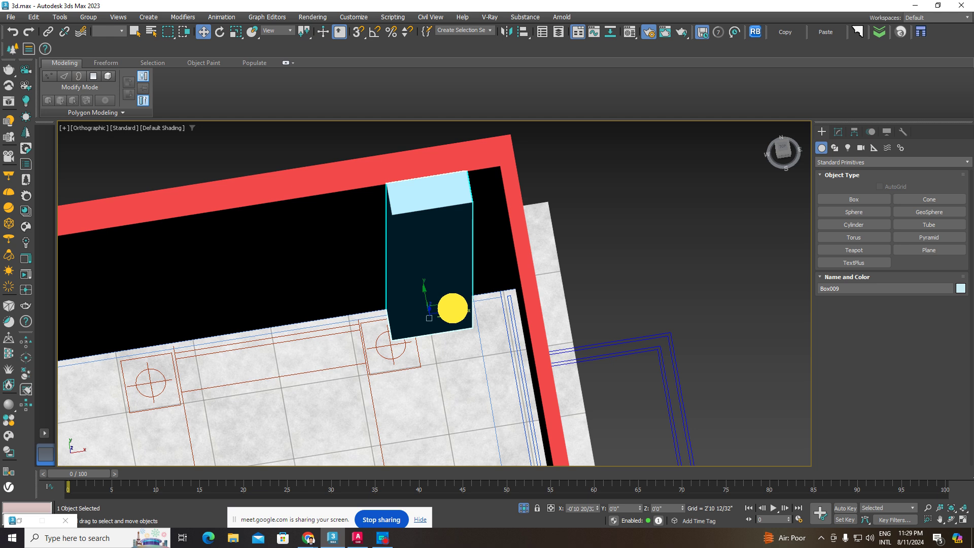
pyautogui.moveTo(470, 304)
pyautogui.keyDown('alt'); pyautogui.mouseDown(button='middle')
pyautogui.moveTo(527, 314)
pyautogui.moveTo(875, 123)
pyautogui.mouseUp(button='middle'); pyautogui.keyUp('alt')
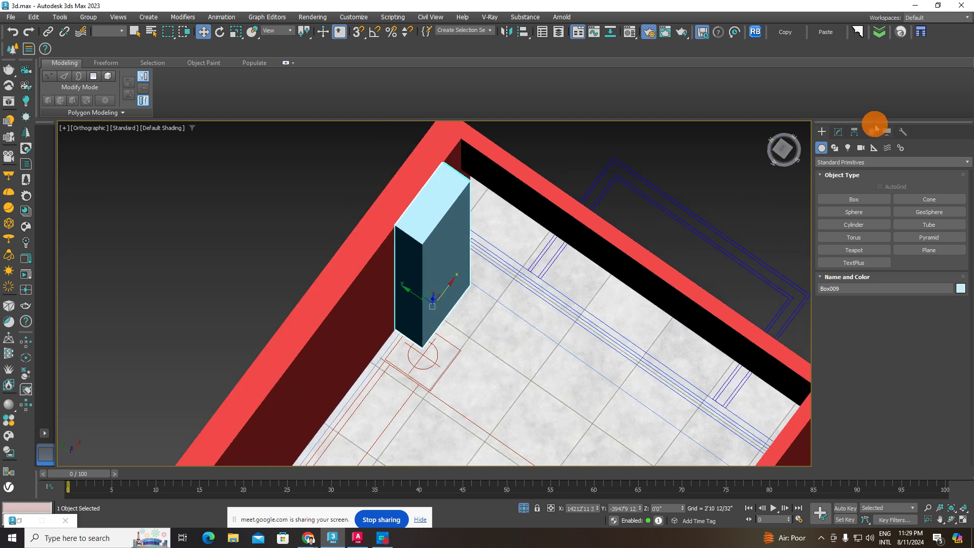
# Step: Narrow Box009 and thin it into a slab about 0'1" long
pyautogui.click(873, 129)
pyautogui.moveTo(925, 370)
pyautogui.mouseDown()
pyautogui.moveTo(921, 359)
pyautogui.moveTo(928, 407)
pyautogui.mouseUp()
pyautogui.moveTo(341, 218)
pyautogui.keyDown('alt'); pyautogui.mouseDown(button='middle')
pyautogui.moveTo(433, 279)
pyautogui.moveTo(413, 253)
pyautogui.moveTo(387, 252)
pyautogui.moveTo(807, 162)
pyautogui.mouseUp(button='middle'); pyautogui.keyUp('alt')
pyautogui.click(784, 149)
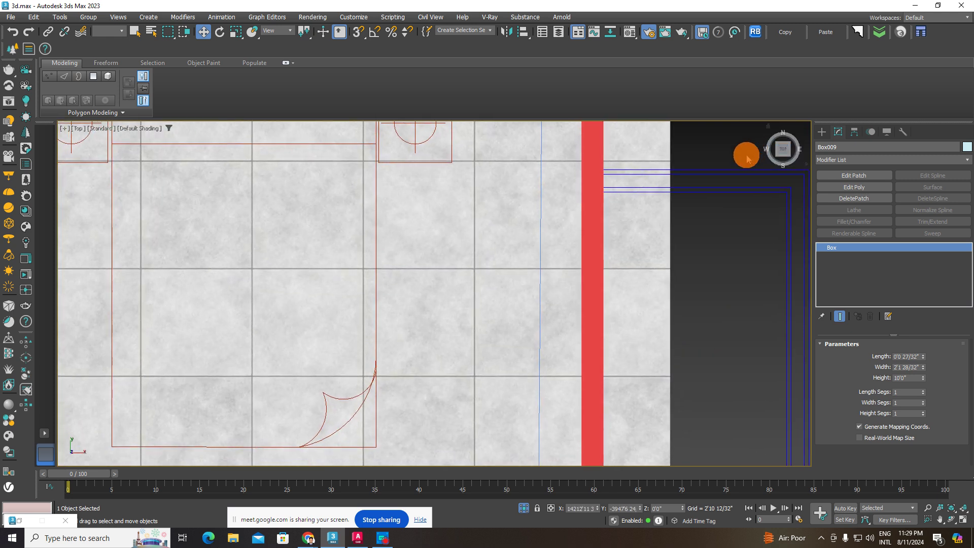
pyautogui.scroll(3, 483, 235)
pyautogui.scroll(-1, 484, 223)
pyautogui.scroll(2, 484, 220)
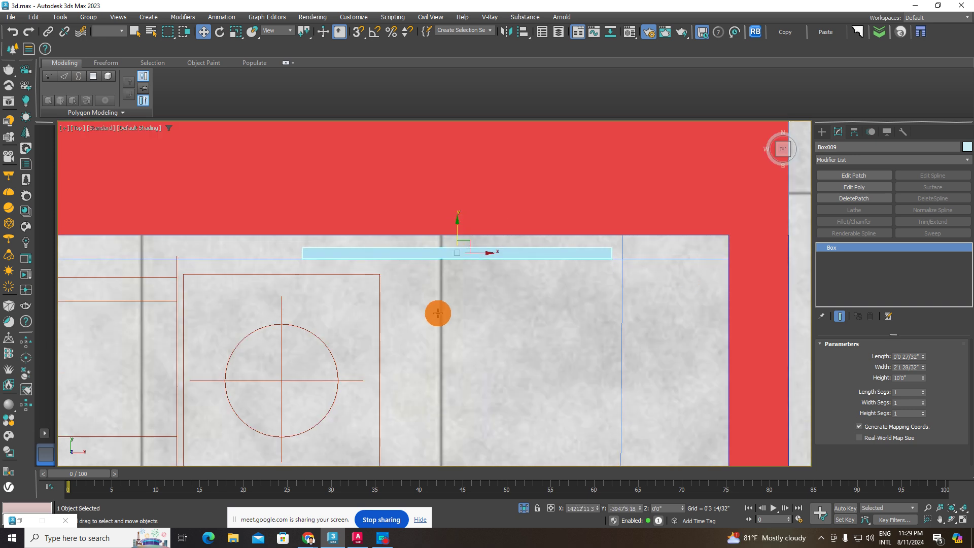
pyautogui.moveTo(438, 313)
pyautogui.keyDown('alt'); pyautogui.mouseDown(button='middle')
pyautogui.moveTo(455, 252)
pyautogui.moveTo(452, 307)
pyautogui.moveTo(477, 283)
pyautogui.moveTo(587, 265)
pyautogui.mouseUp(button='middle'); pyautogui.keyUp('alt')
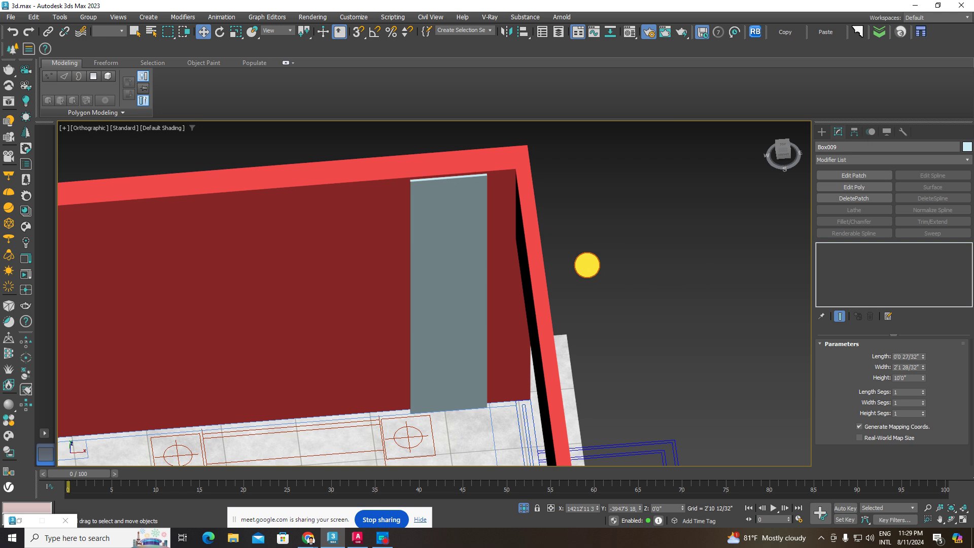
# Step: Fine-tune the teal panel's thickness and reselect it
pyautogui.click(446, 387)
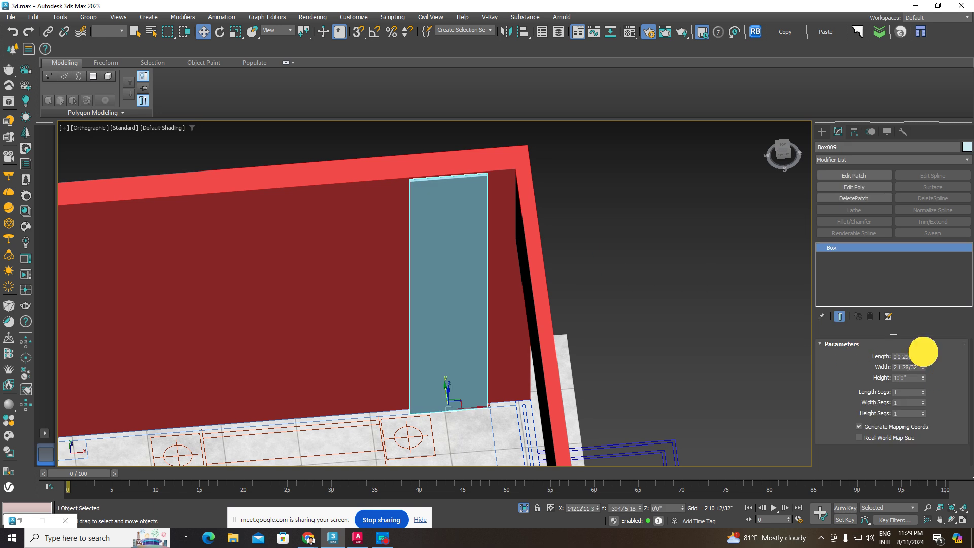
pyautogui.moveTo(924, 351); pyautogui.dragTo(880, 340)
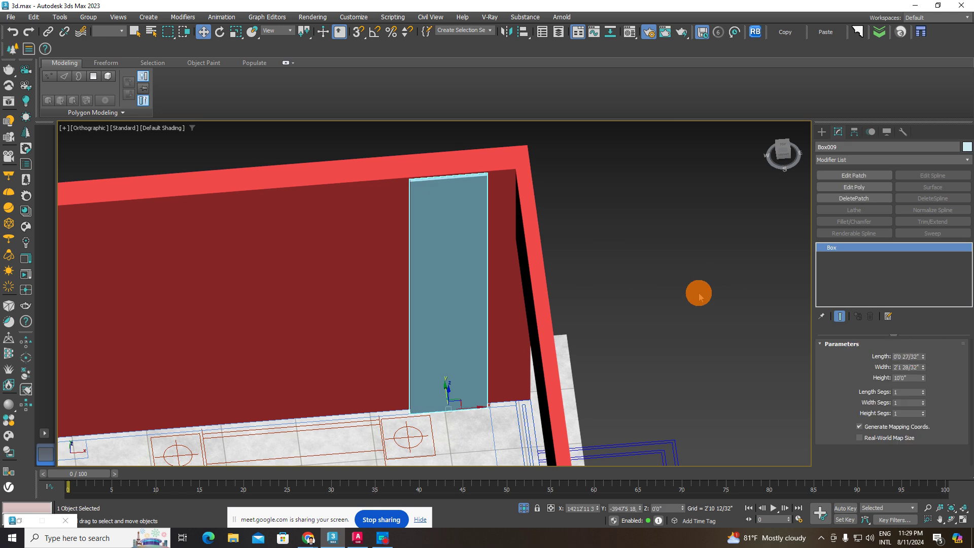
pyautogui.click(699, 294)
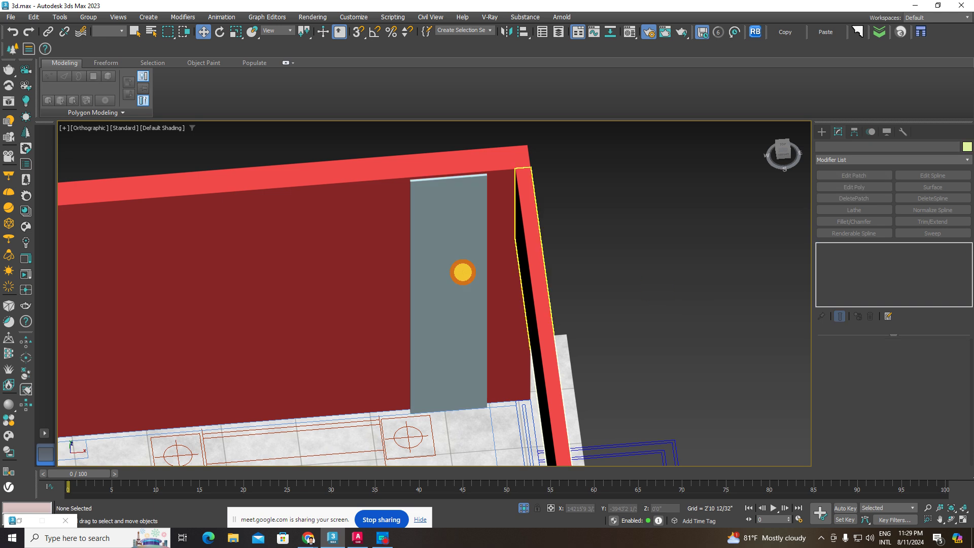
pyautogui.click(457, 272)
pyautogui.click(572, 296)
pyautogui.click(457, 275)
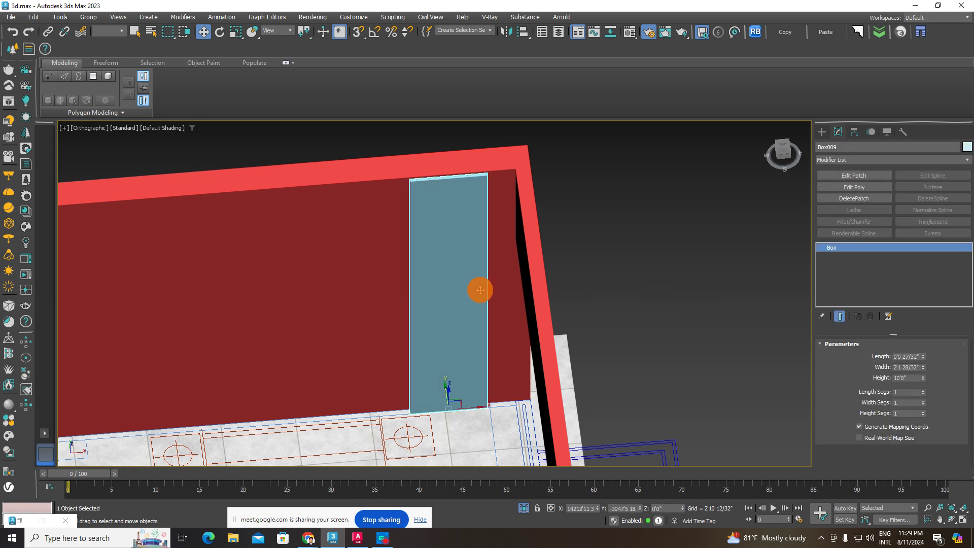
pyautogui.keyDown('alt'); pyautogui.moveTo(479, 289); pyautogui.dragTo(583, 259, button='middle'); pyautogui.keyUp('alt')
pyautogui.click(583, 259)
pyautogui.click(479, 287)
pyautogui.keyDown('alt'); pyautogui.moveTo(478, 286); pyautogui.dragTo(526, 294, button='middle'); pyautogui.keyUp('alt')
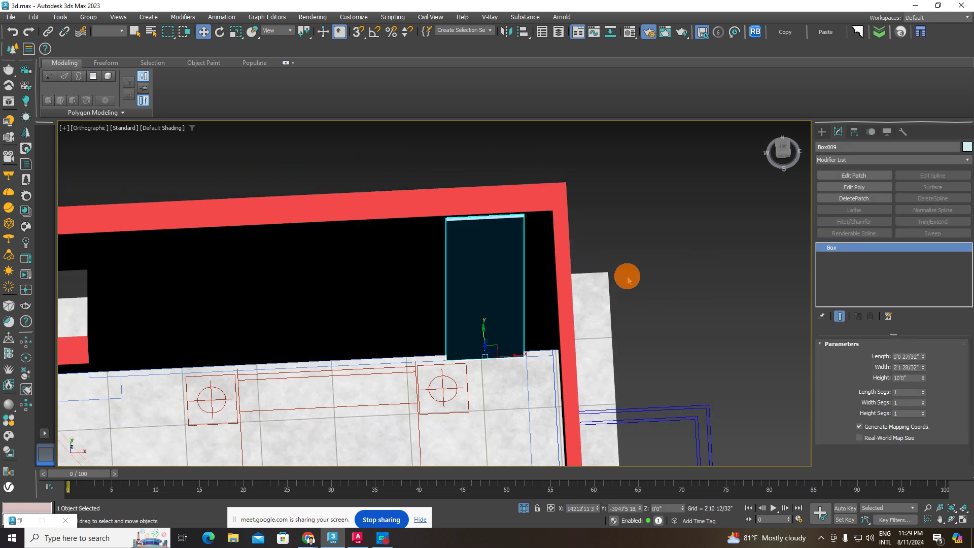
# Step: Set the teal panel's width to about 4 ft
pyautogui.click(923, 361)
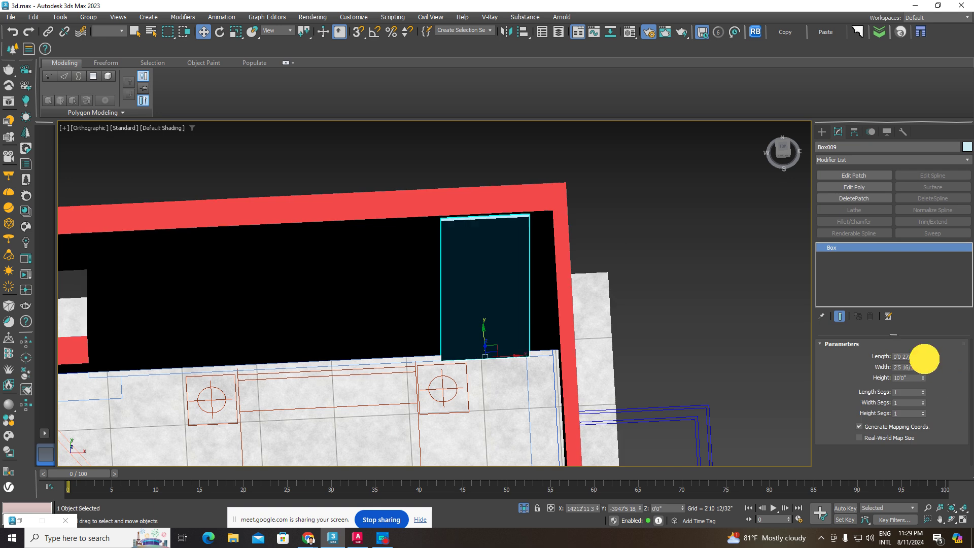
pyautogui.moveTo(924, 373); pyautogui.dragTo(936, 330)
pyautogui.click(907, 367)
pyautogui.press('BackSpace')
pyautogui.click(925, 361)
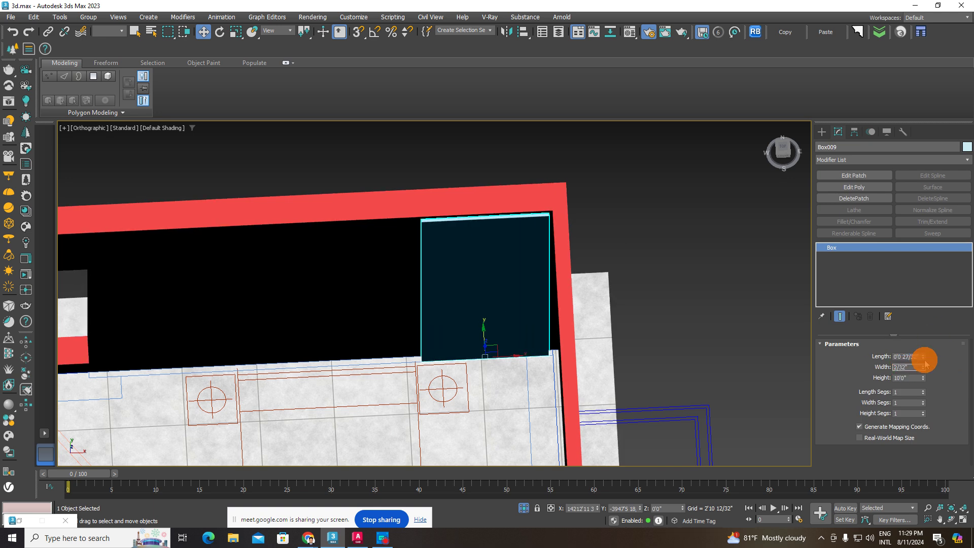
pyautogui.press('BackSpace')
pyautogui.press('Return')
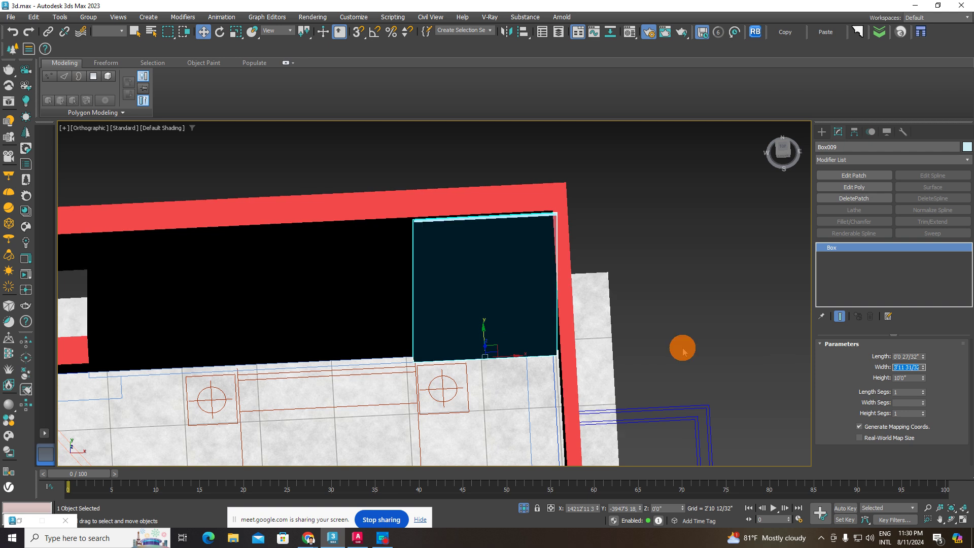
# Step: Shift the panel left along the bed wall and set its height to 10 ft
pyautogui.keyDown('alt'); pyautogui.moveTo(511, 354); pyautogui.dragTo(584, 340, button='middle'); pyautogui.keyUp('alt')
pyautogui.moveTo(583, 384); pyautogui.dragTo(554, 385)
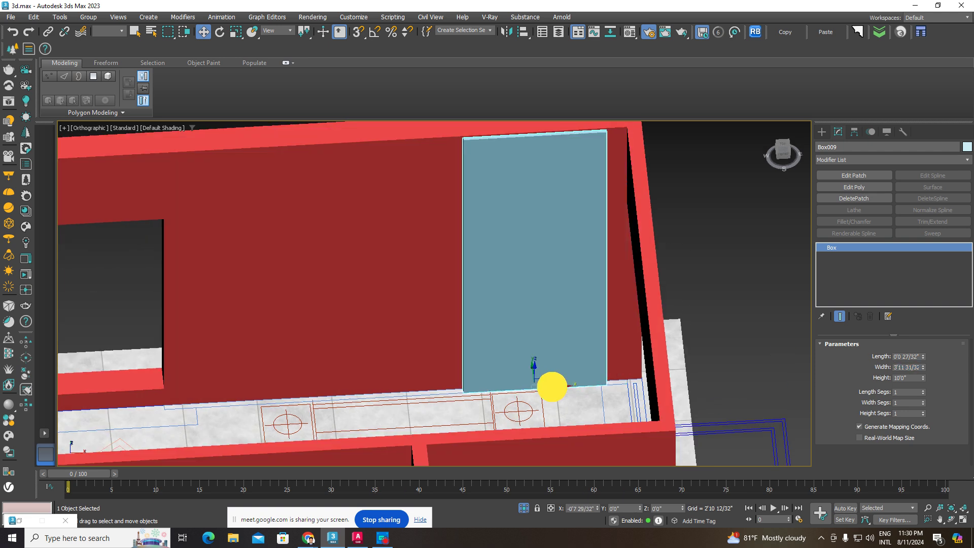
pyautogui.moveTo(505, 352)
pyautogui.mouseDown(button='middle')
pyautogui.moveTo(507, 364)
pyautogui.moveTo(507, 356)
pyautogui.mouseUp(button='middle')
pyautogui.click(888, 376)
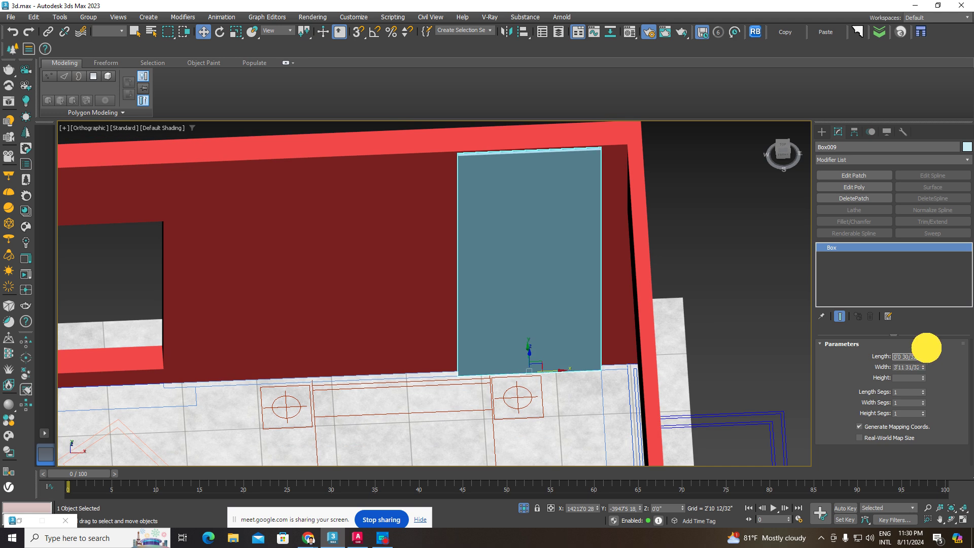
pyautogui.write('10')
pyautogui.press('Return')
pyautogui.click(255, 505)
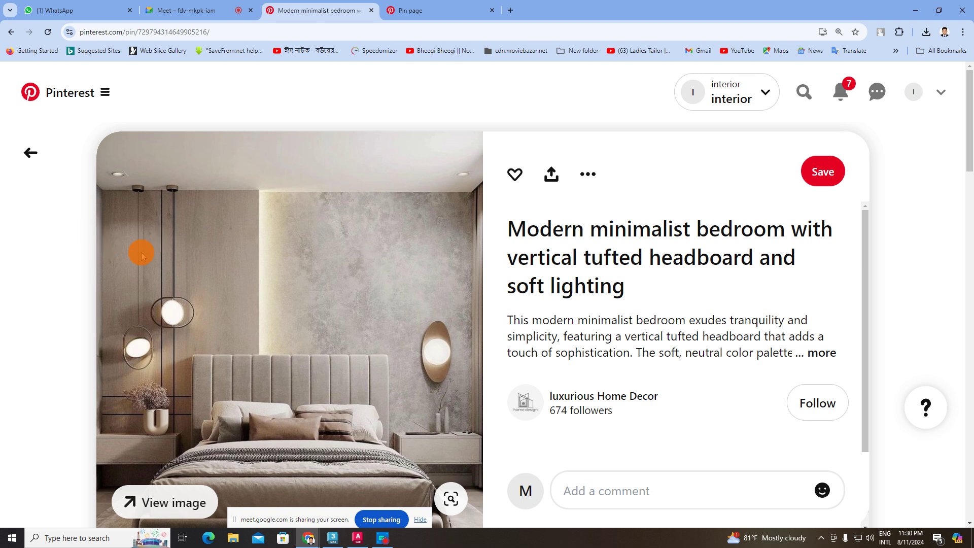
pyautogui.click(916, 10)
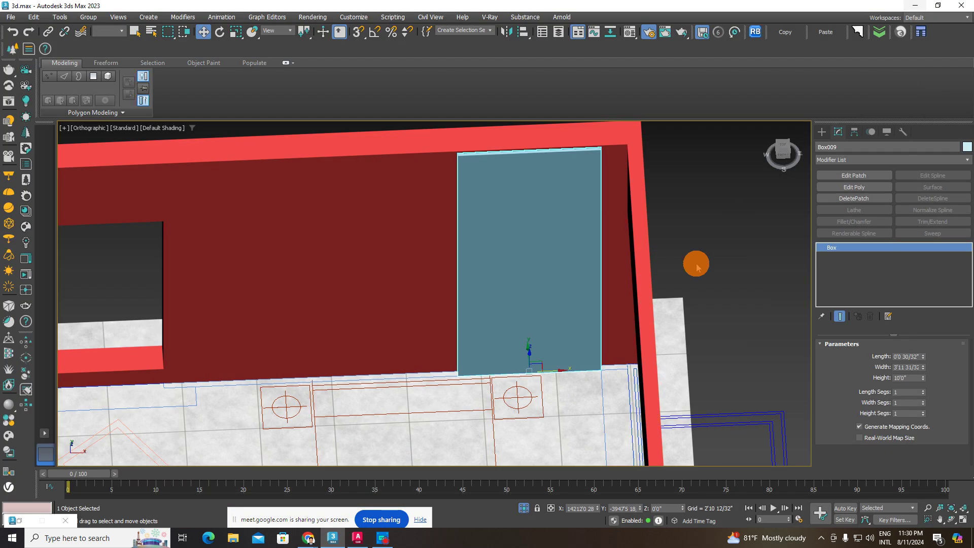
pyautogui.click(555, 272)
pyautogui.moveTo(308, 538)
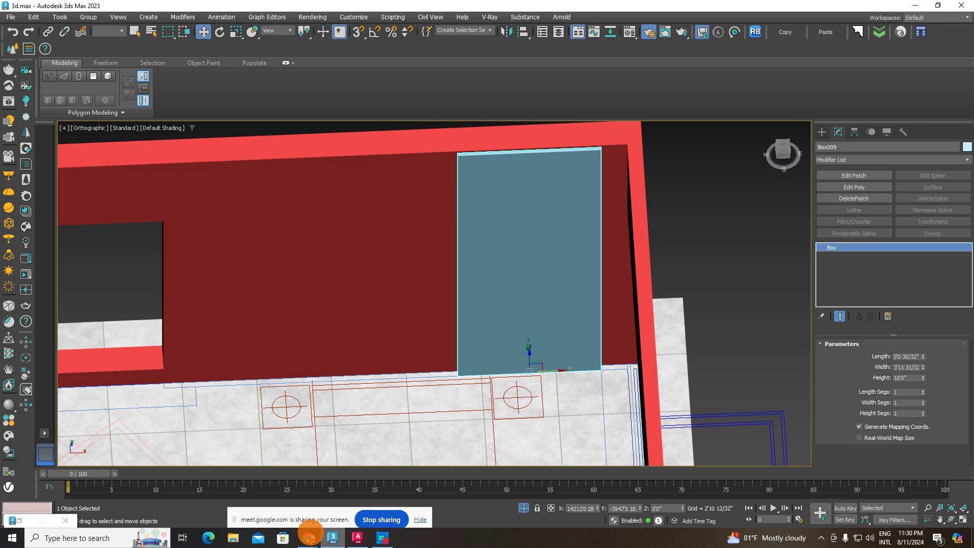
pyautogui.click(263, 504)
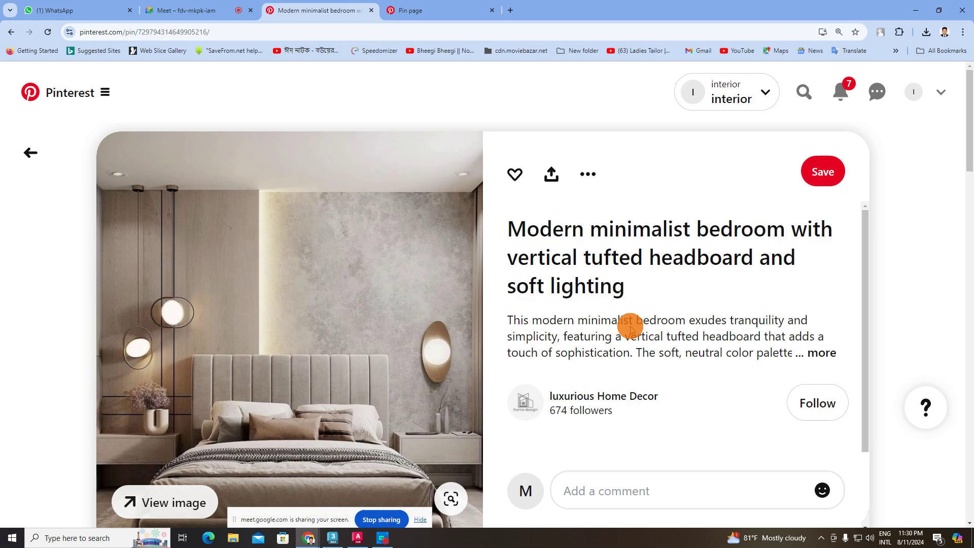
pyautogui.click(920, 11)
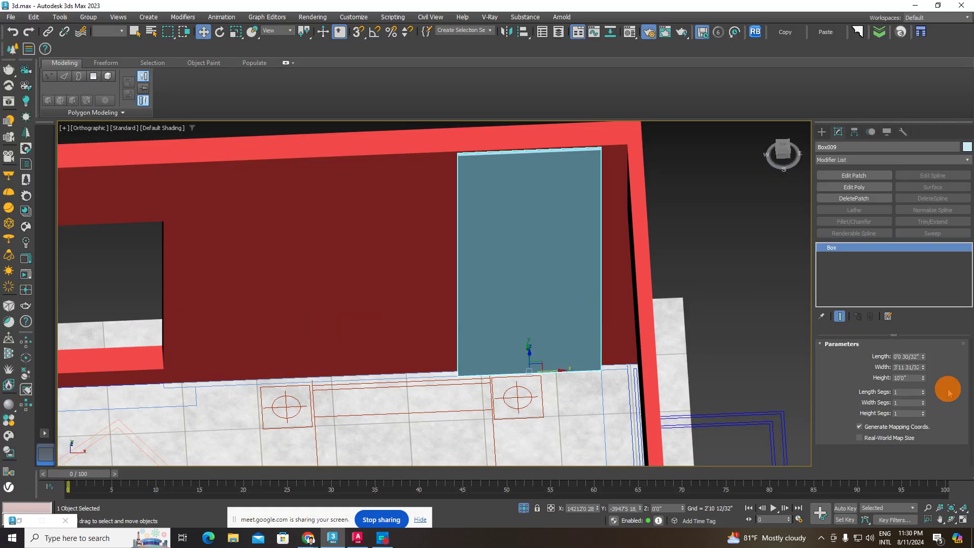
# Step: Widen the teal panel to about 5 ft and recentre it on the bed wall
pyautogui.moveTo(924, 375); pyautogui.dragTo(929, 354)
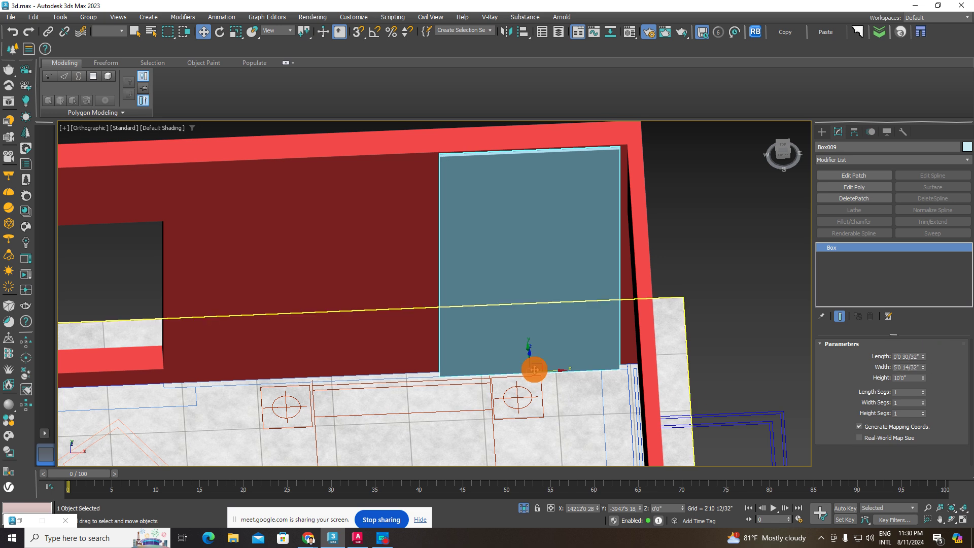
pyautogui.moveTo(554, 370); pyautogui.dragTo(536, 374)
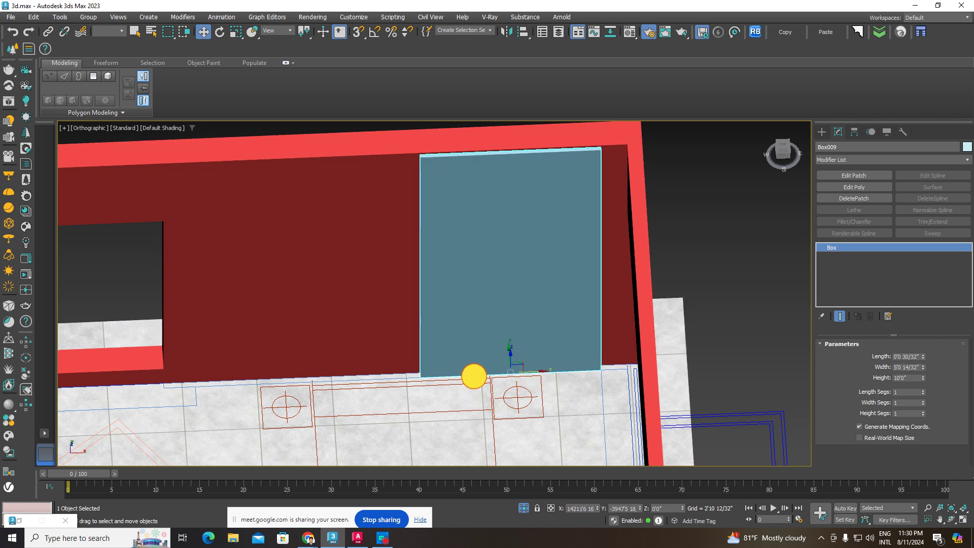
pyautogui.scroll(-3, 420, 383)
pyautogui.scroll(1, 421, 383)
pyautogui.scroll(4, 433, 371)
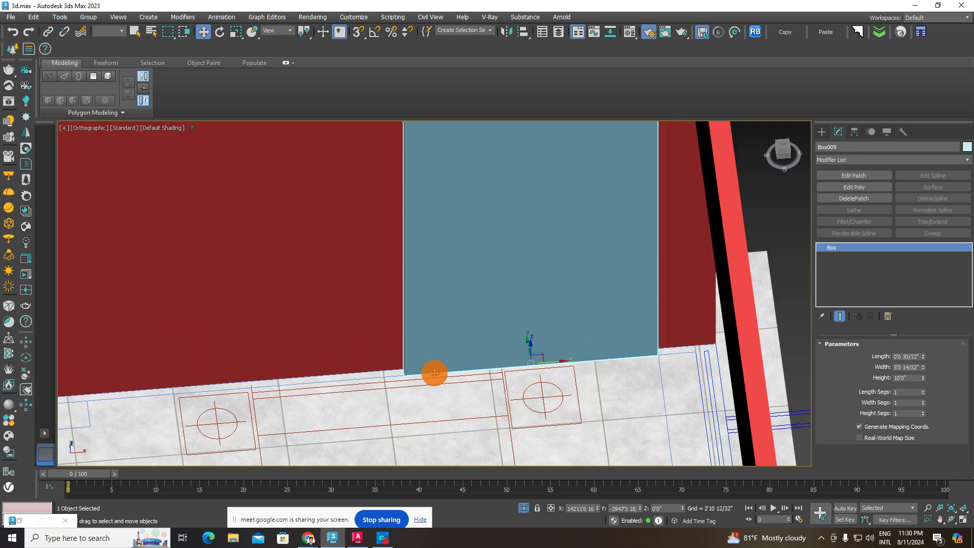
pyautogui.scroll(-4, 437, 373)
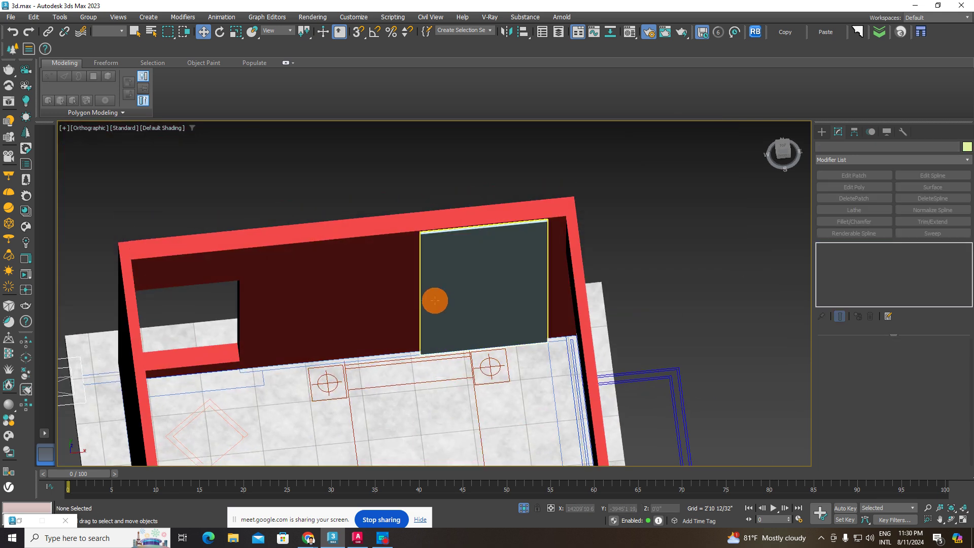
# Step: Reselect the teal panel and bring up the Pinterest bedroom reference in Chrome
pyautogui.click(482, 315)
pyautogui.moveTo(482, 315)
pyautogui.keyDown('alt'); pyautogui.mouseDown(button='middle')
pyautogui.moveTo(485, 337)
pyautogui.moveTo(483, 313)
pyautogui.moveTo(595, 298)
pyautogui.mouseUp(button='middle'); pyautogui.keyUp('alt')
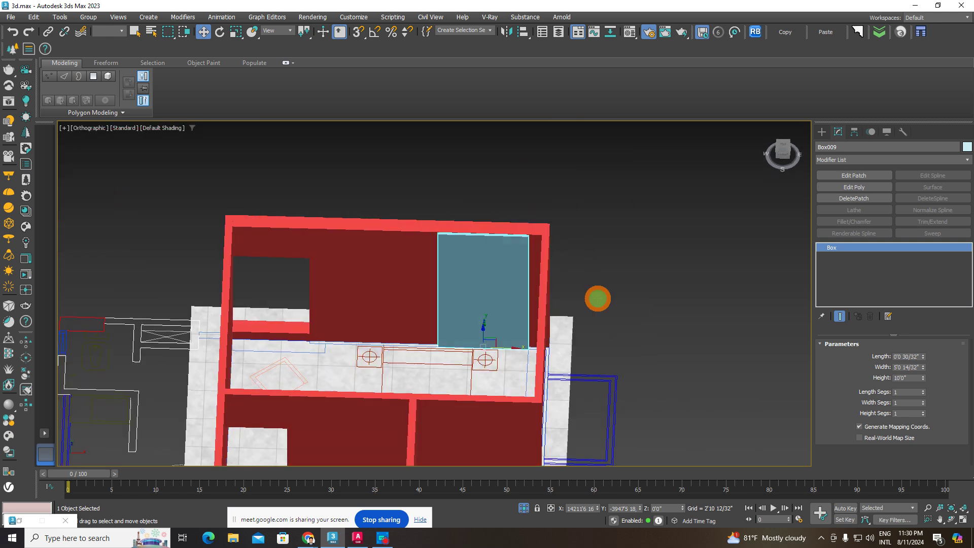
pyautogui.click(652, 282)
pyautogui.click(516, 281)
pyautogui.scroll(2, 506, 290)
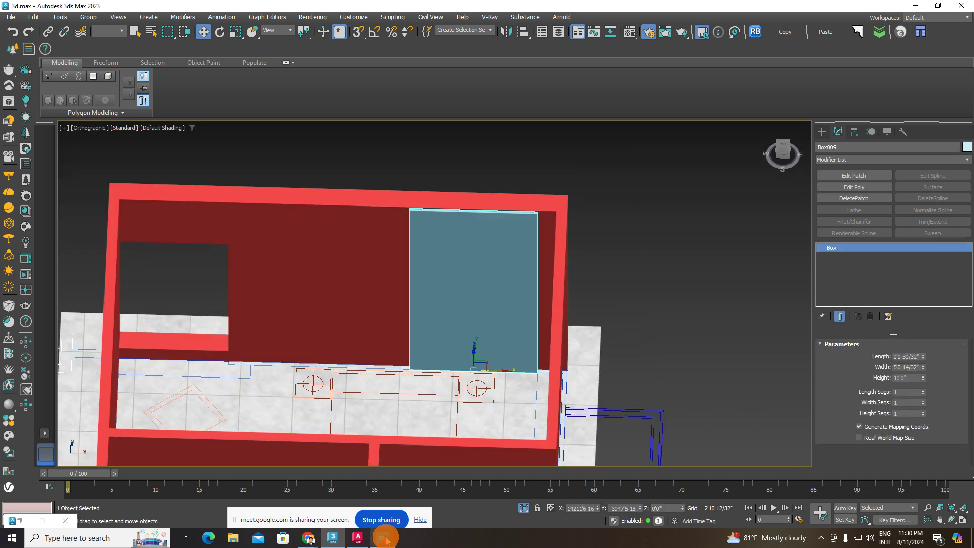
pyautogui.click(386, 523)
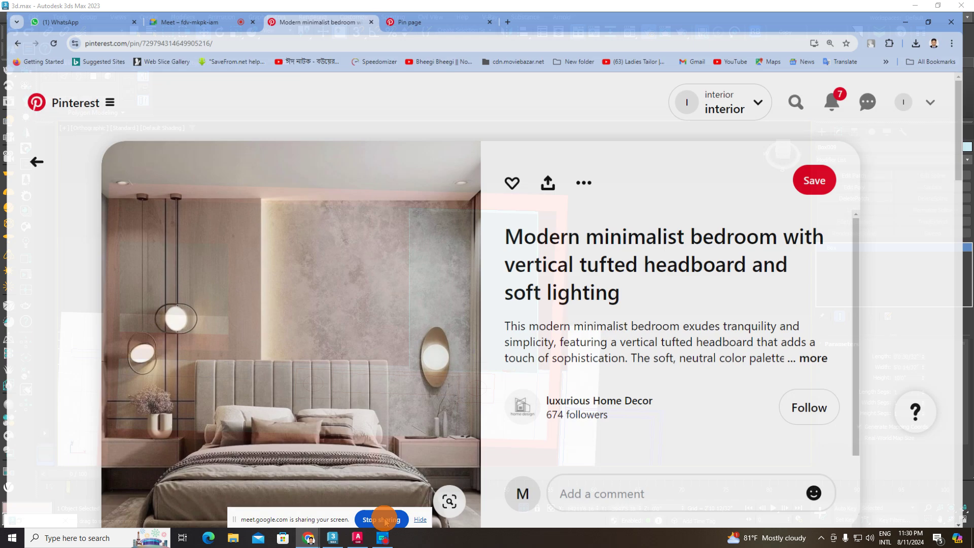
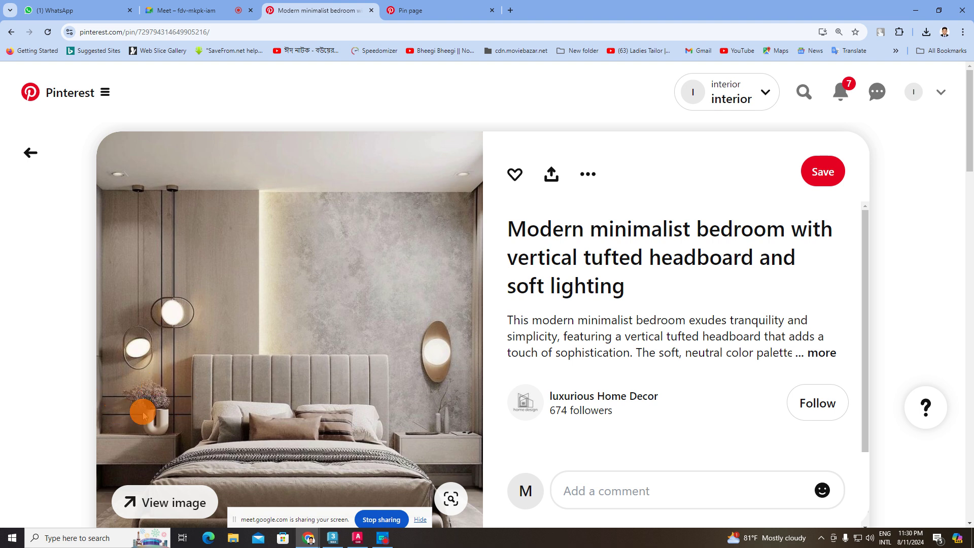
# Step: Select the blue wall panel Box009 and convert it to an editable poly
pyautogui.click(911, 9)
pyautogui.click(439, 263)
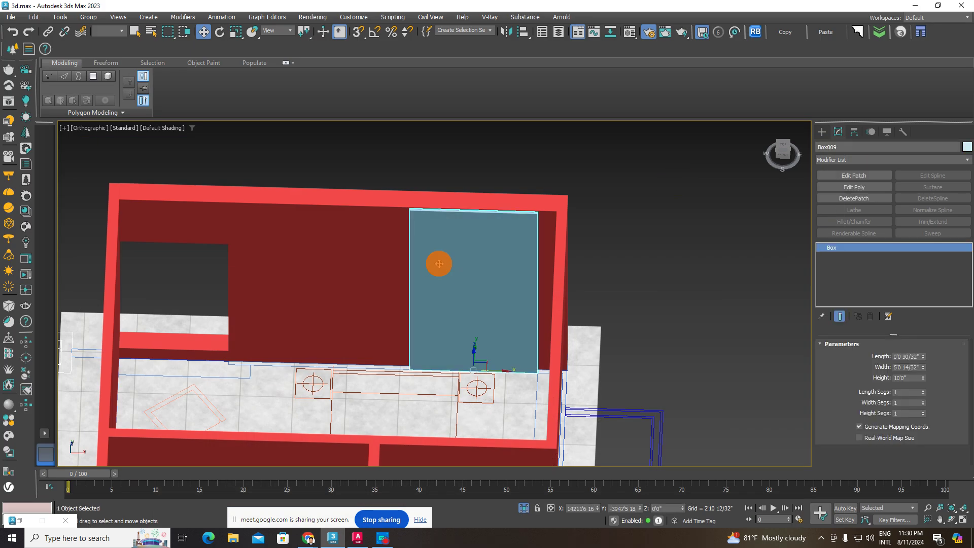
pyautogui.click(118, 118)
pyautogui.click(91, 136)
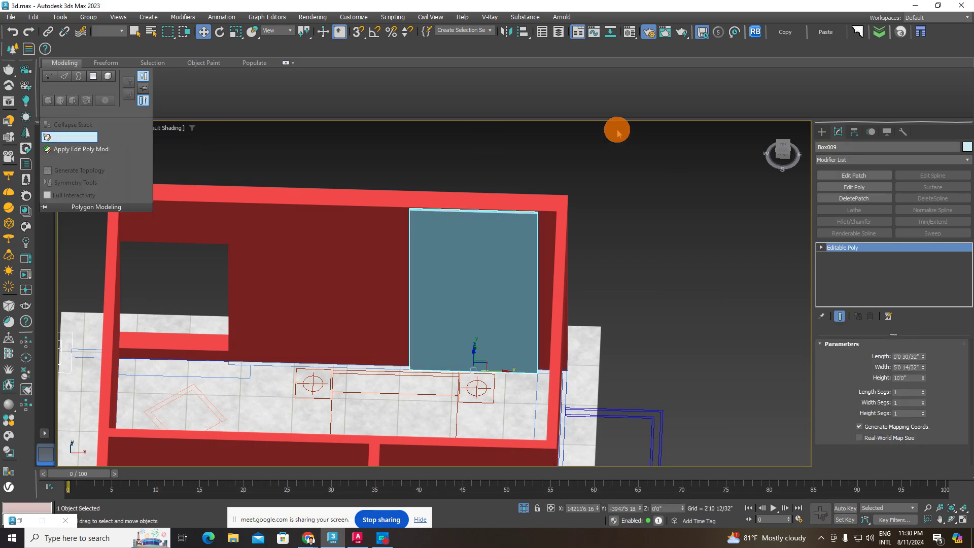
# Step: Activate Swift Loop and glance at the Pinterest bedroom reference before returning
pyautogui.click(395, 76)
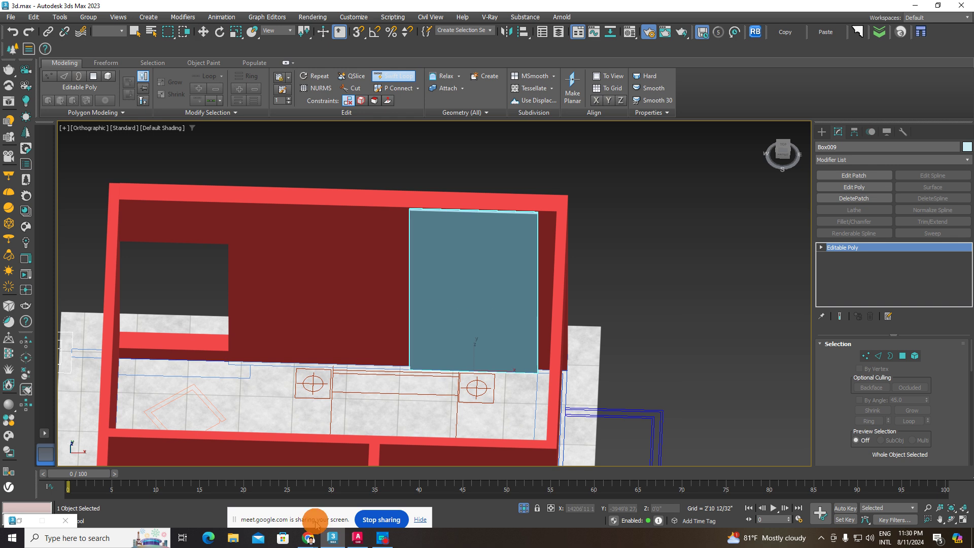
pyautogui.moveTo(308, 538)
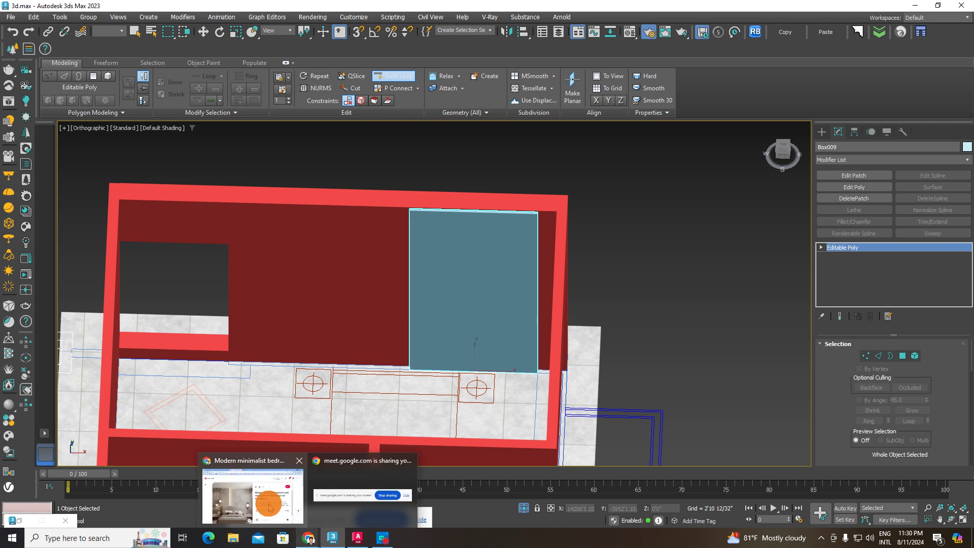
pyautogui.click(269, 506)
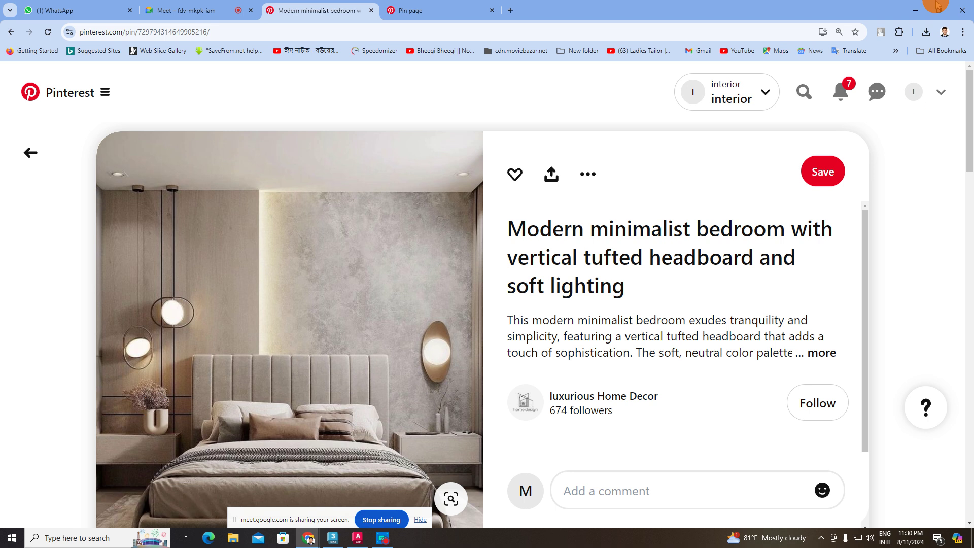
pyautogui.click(918, 9)
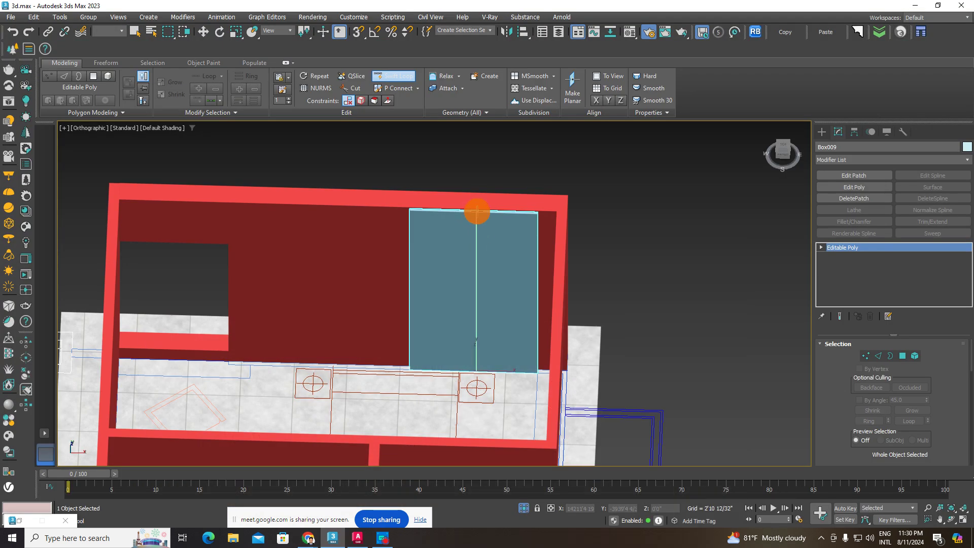
# Step: With edged faces shown, add one vertical and two horizontal edge loops to the panel
pyautogui.press('F4')
pyautogui.scroll(4, 478, 214)
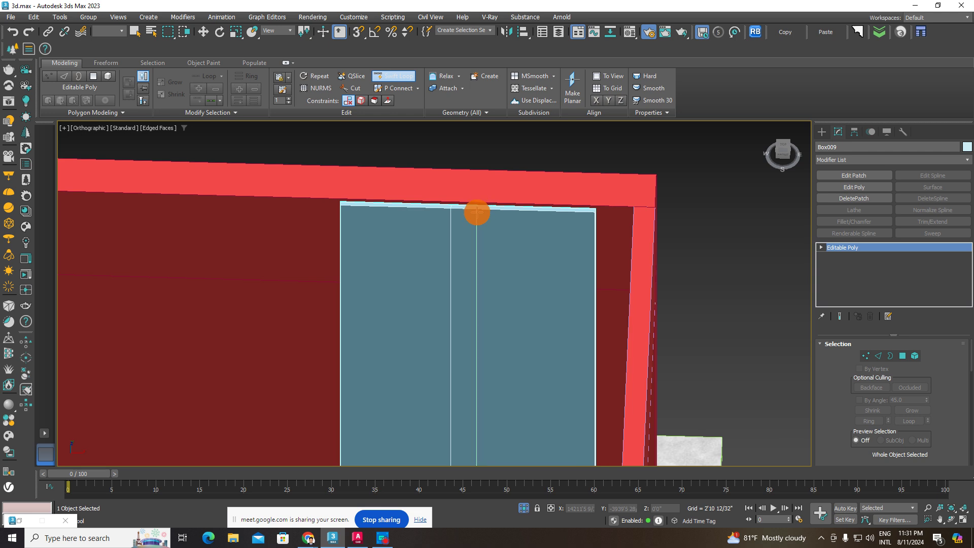
pyautogui.click(477, 213)
pyautogui.scroll(-2, 457, 290)
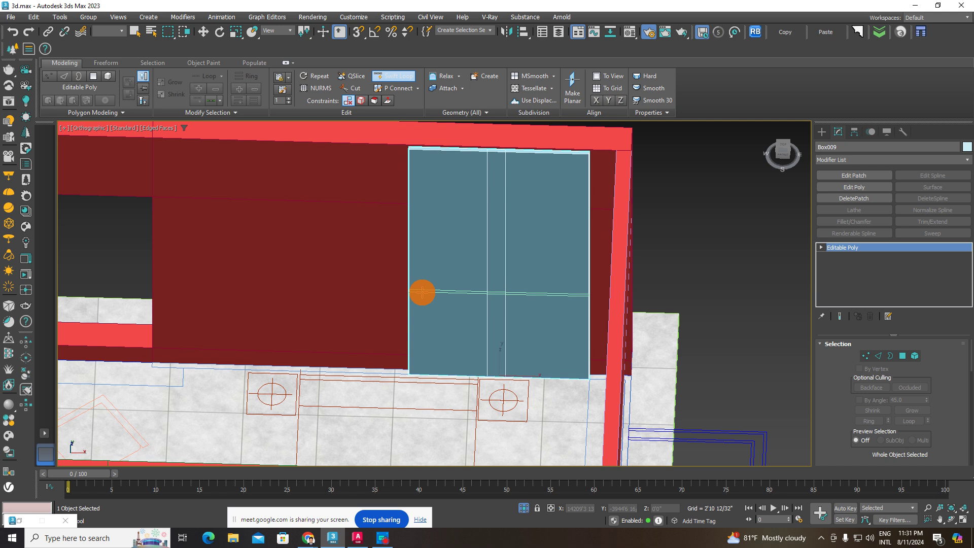
pyautogui.click(422, 292)
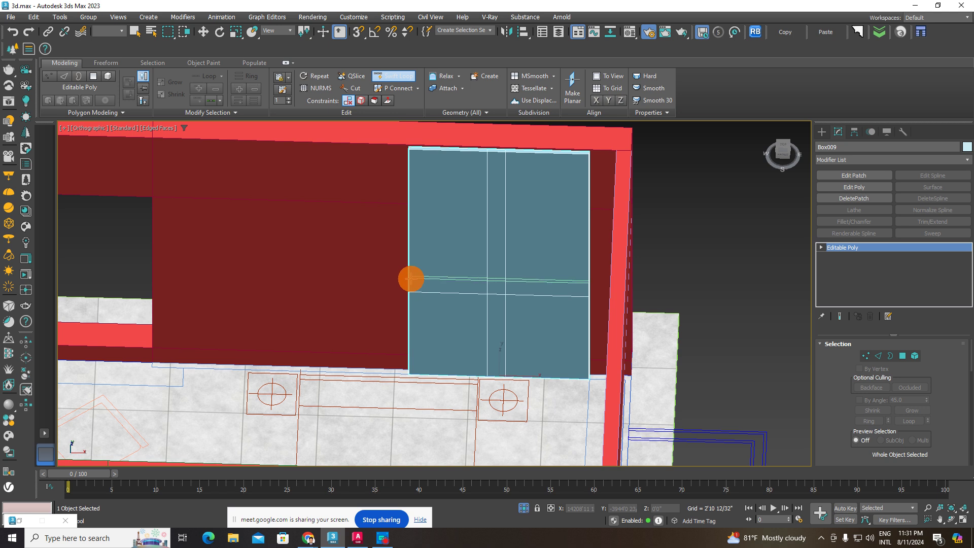
pyautogui.click(414, 275)
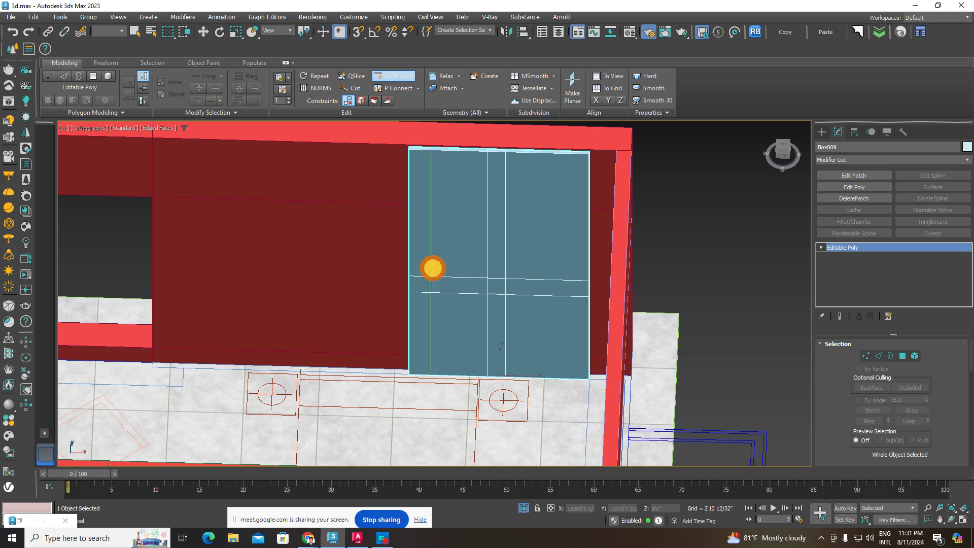
# Step: Orbit to a near-top view of the room and select the front walls
pyautogui.click(505, 282)
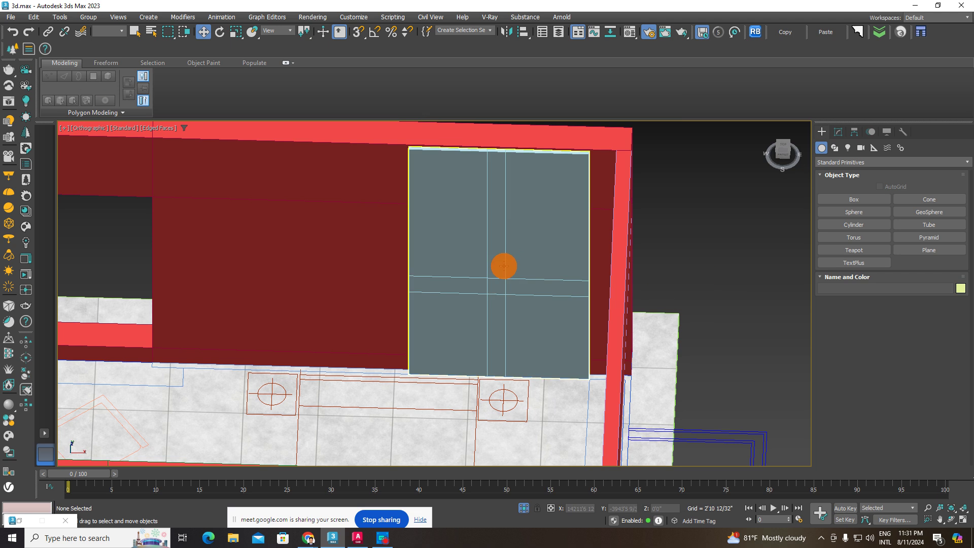
pyautogui.scroll(2, 503, 289)
pyautogui.click(504, 296)
pyautogui.scroll(-3, 505, 297)
pyautogui.moveTo(507, 298)
pyautogui.keyDown('alt'); pyautogui.mouseDown(button='middle')
pyautogui.moveTo(550, 293)
pyautogui.moveTo(518, 311)
pyautogui.mouseUp(button='middle'); pyautogui.keyUp('alt')
pyautogui.scroll(3, 541, 309)
pyautogui.scroll(-4, 539, 304)
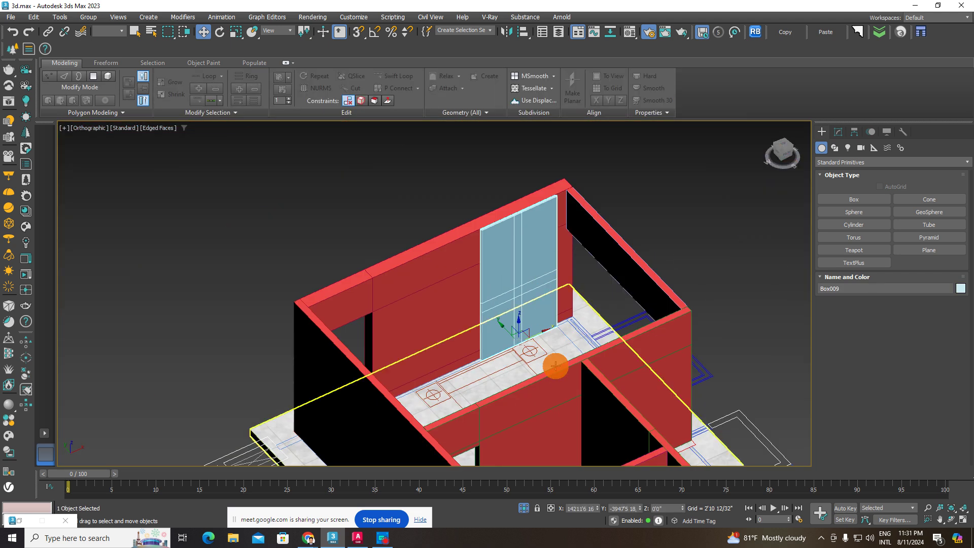
pyautogui.keyDown('alt'); pyautogui.moveTo(554, 365); pyautogui.dragTo(550, 379, button='middle'); pyautogui.keyUp('alt')
pyautogui.click(551, 379)
pyautogui.scroll(2, 524, 315)
pyautogui.keyDown('alt'); pyautogui.moveTo(508, 296); pyautogui.dragTo(496, 374, button='middle'); pyautogui.keyUp('alt')
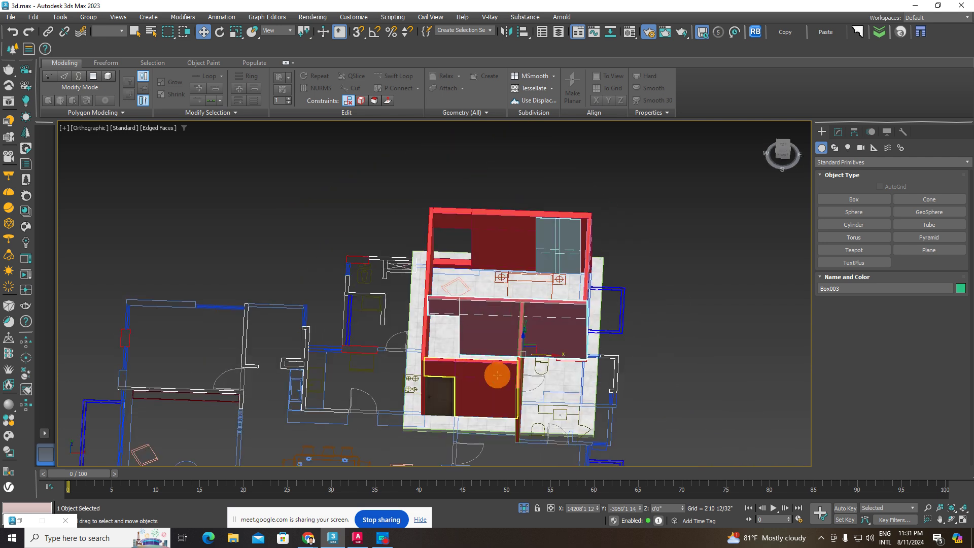
pyautogui.keyDown('ctrl'); pyautogui.click(450, 382); pyautogui.keyUp('ctrl')
# Step: Hide the selected front walls and orbit to face the back wall
pyautogui.rightClick(521, 335)
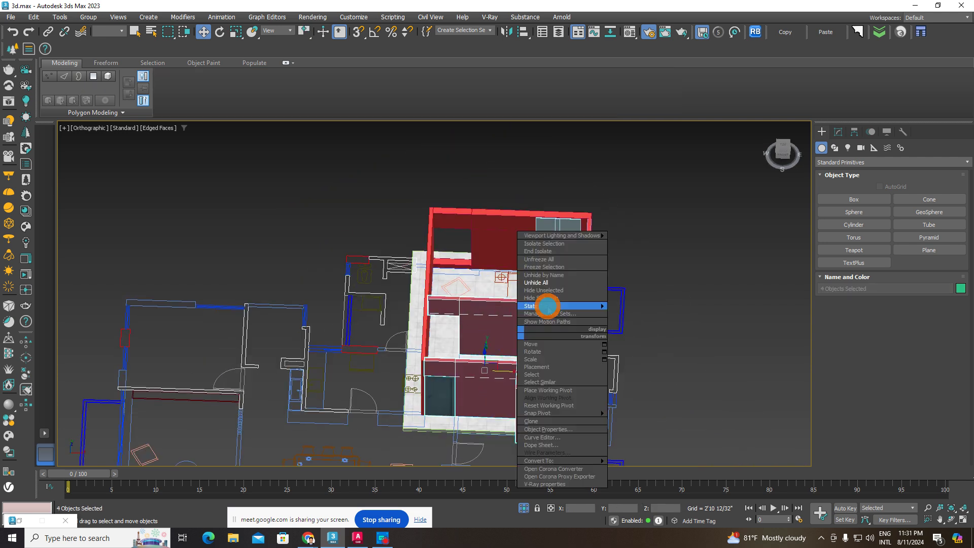
pyautogui.click(544, 309)
pyautogui.scroll(4, 557, 251)
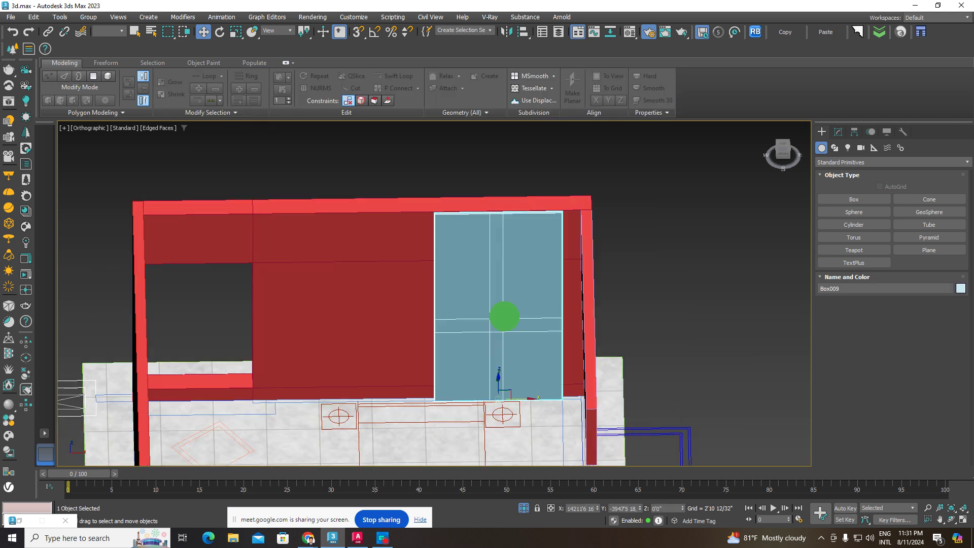
pyautogui.keyDown('alt'); pyautogui.moveTo(557, 250); pyautogui.dragTo(514, 288, button='middle'); pyautogui.keyUp('alt')
# Step: Convert the light-blue wall panel to an editable poly
pyautogui.click(518, 362)
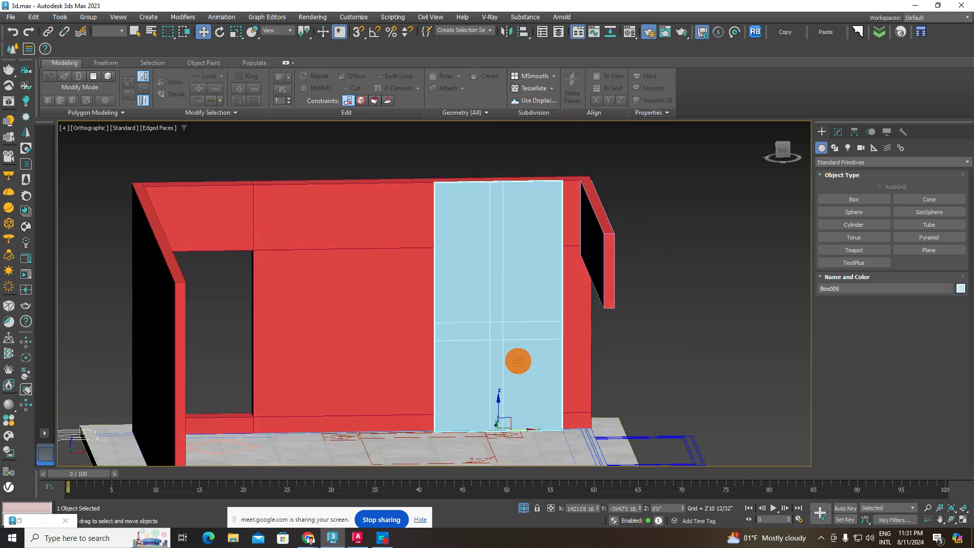
pyautogui.scroll(4, 513, 315)
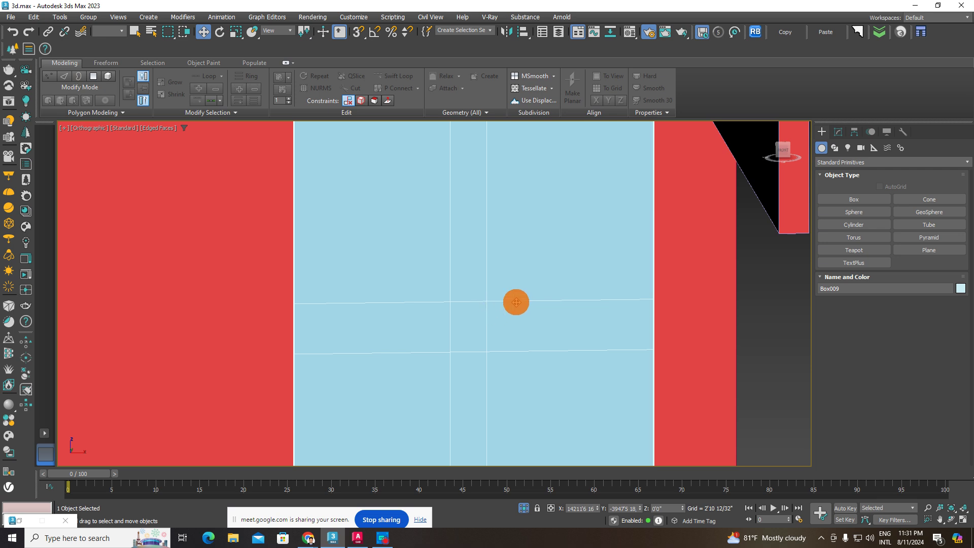
pyautogui.rightClick(516, 302)
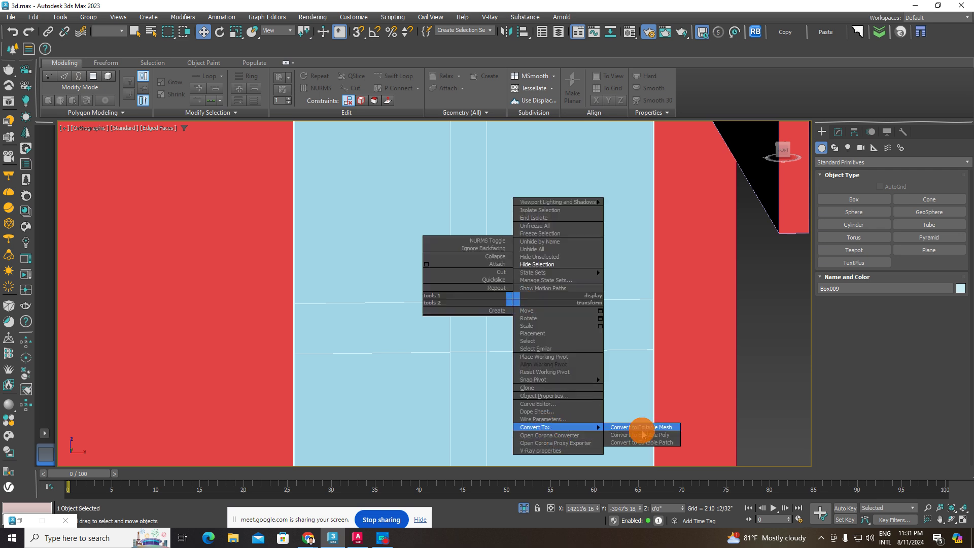
pyautogui.click(637, 430)
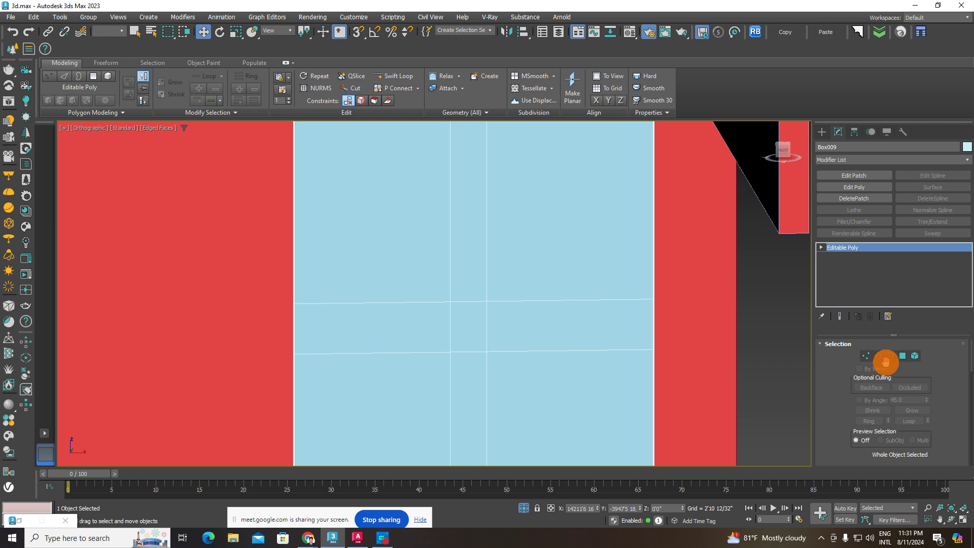
# Step: In Edge mode, try selecting the panel's horizontal edges and edge loops
pyautogui.click(878, 356)
pyautogui.click(532, 308)
pyautogui.click(540, 300)
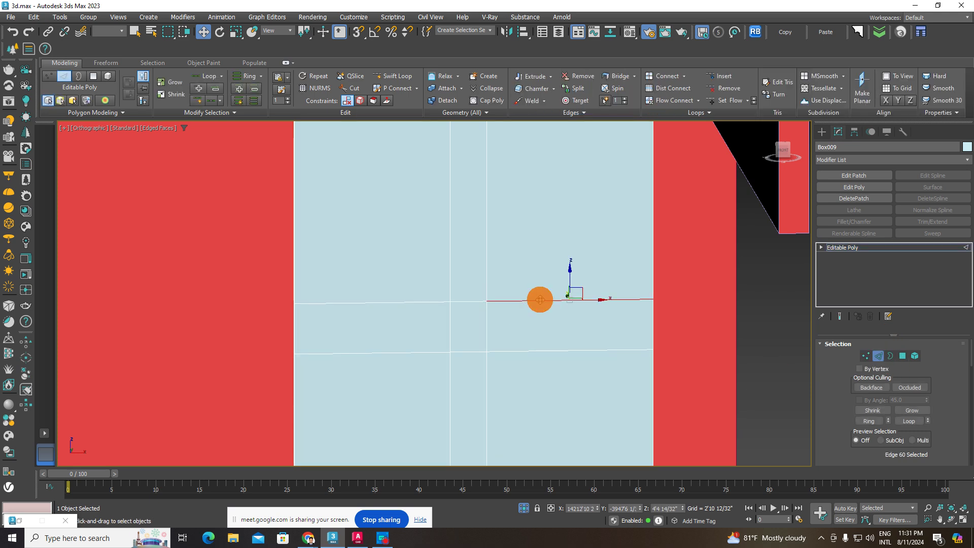
pyautogui.click(557, 305)
pyautogui.click(542, 303)
pyautogui.click(683, 349)
pyautogui.click(602, 299)
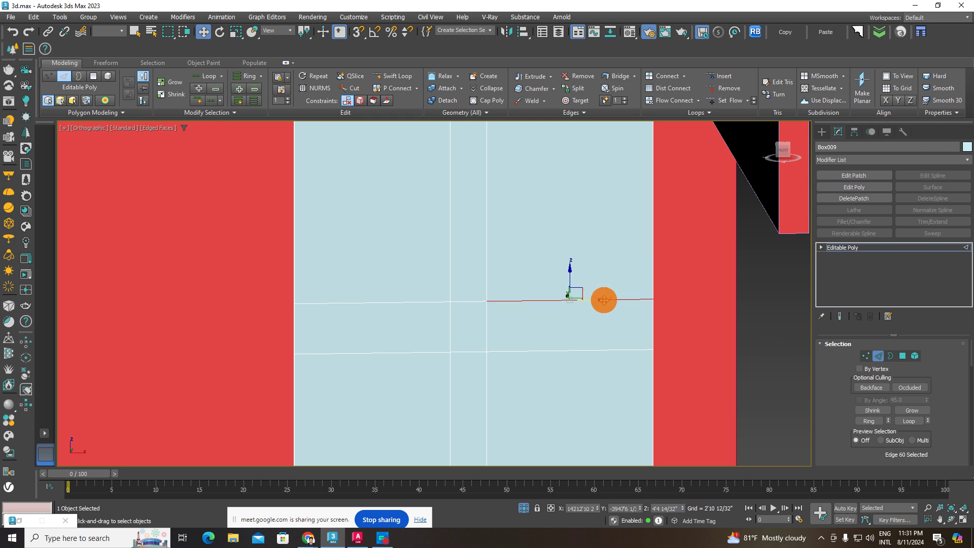
pyautogui.scroll(2, 594, 303)
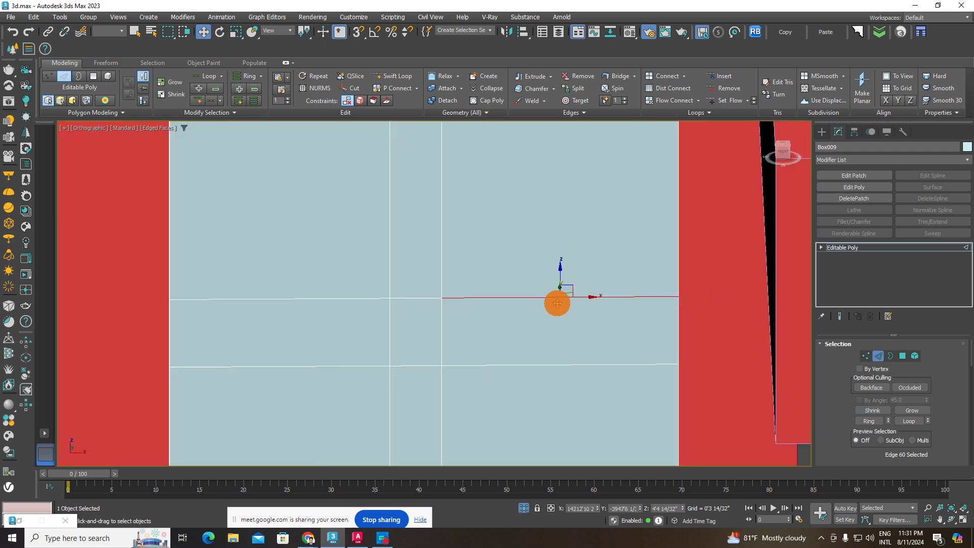
pyautogui.click(556, 302)
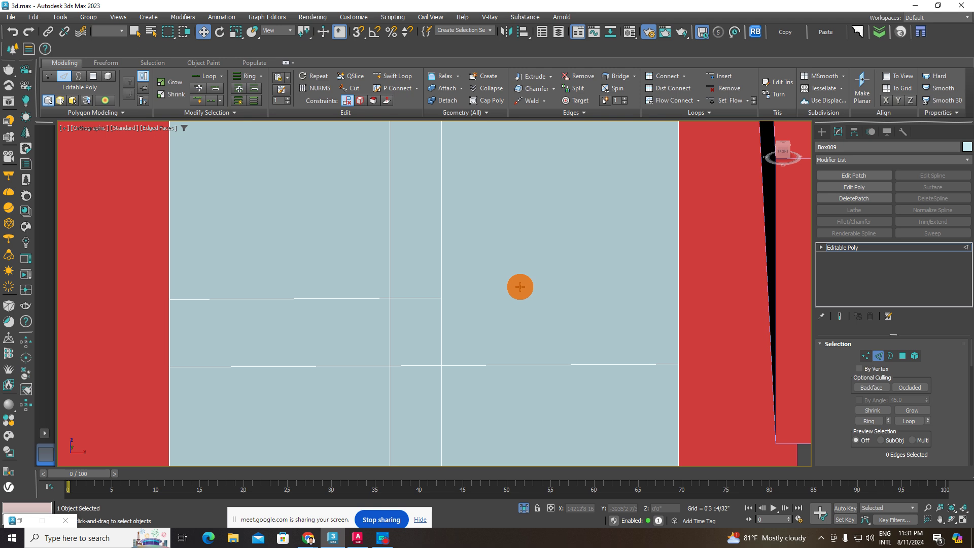
# Step: In wireframe view, delete the selected horizontal edge and inspect the resulting opening
pyautogui.press('F3')
pyautogui.press('F3')
pyautogui.press('F3')
pyautogui.press('F3')
pyautogui.click(528, 297)
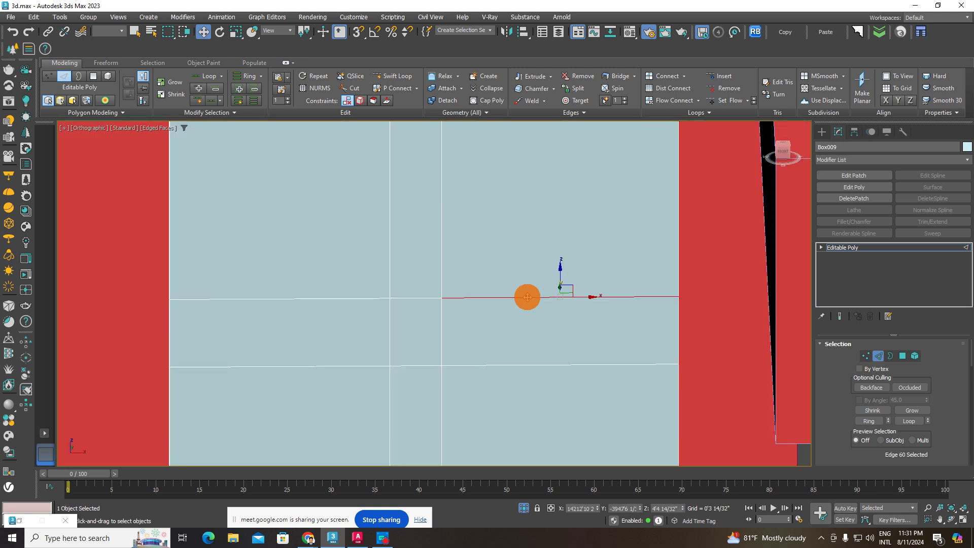
pyautogui.press('Delete')
pyautogui.moveTo(520, 298)
pyautogui.keyDown('alt'); pyautogui.mouseDown(button='middle')
pyautogui.moveTo(554, 368)
pyautogui.moveTo(544, 374)
pyautogui.mouseUp(button='middle'); pyautogui.keyUp('alt')
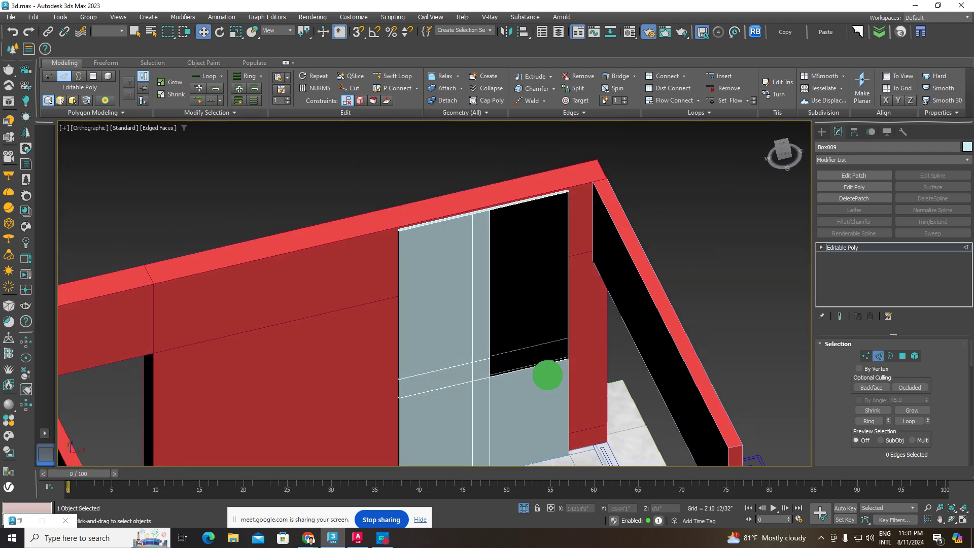
pyautogui.moveTo(521, 290)
pyautogui.keyDown('alt'); pyautogui.mouseDown(button='middle')
pyautogui.moveTo(515, 225)
pyautogui.moveTo(511, 366)
pyautogui.moveTo(467, 350)
pyautogui.moveTo(497, 350)
pyautogui.moveTo(496, 366)
pyautogui.moveTo(503, 323)
pyautogui.mouseUp(button='middle'); pyautogui.keyUp('alt')
pyautogui.scroll(3, 488, 365)
pyautogui.scroll(3, 466, 384)
pyautogui.click(494, 357)
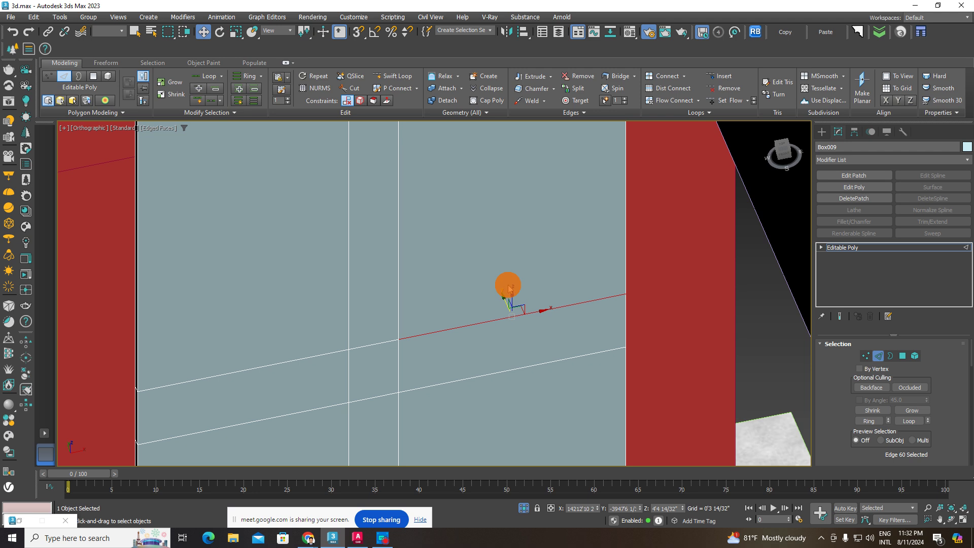
# Step: Stop editing the panel, clear the selection, and orbit back to its front view
pyautogui.rightClick(509, 288)
pyautogui.click(503, 323)
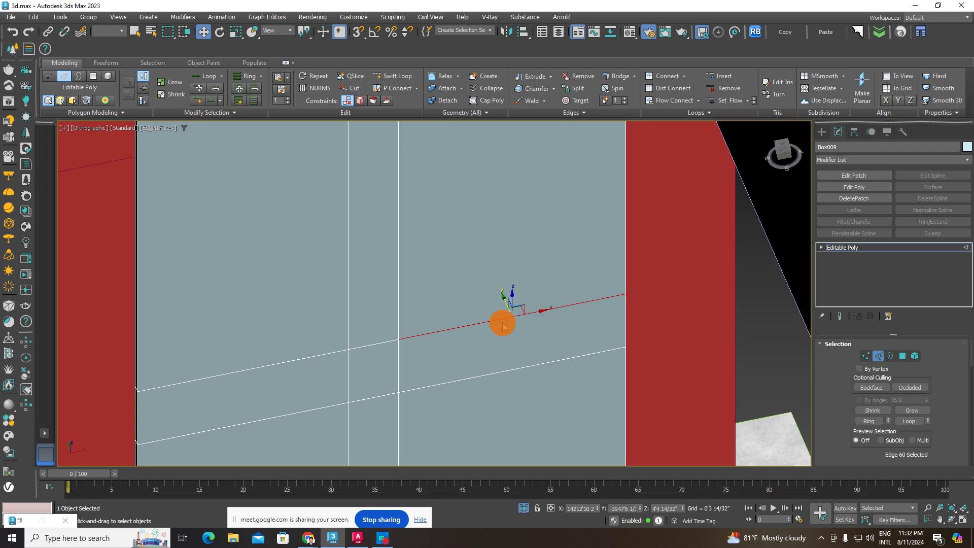
pyautogui.rightClick(502, 327)
pyautogui.click(510, 322)
pyautogui.scroll(-5, 511, 323)
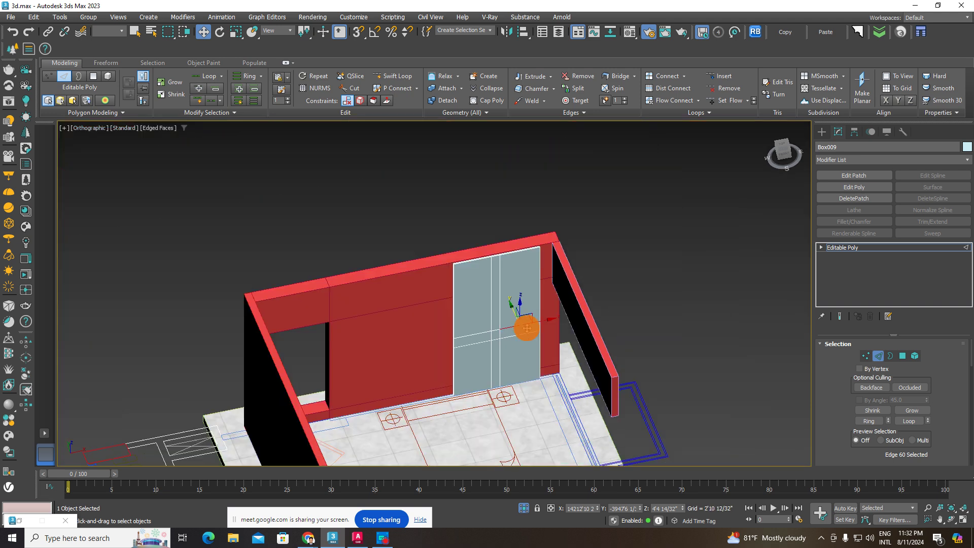
pyautogui.click(822, 131)
pyautogui.scroll(4, 466, 326)
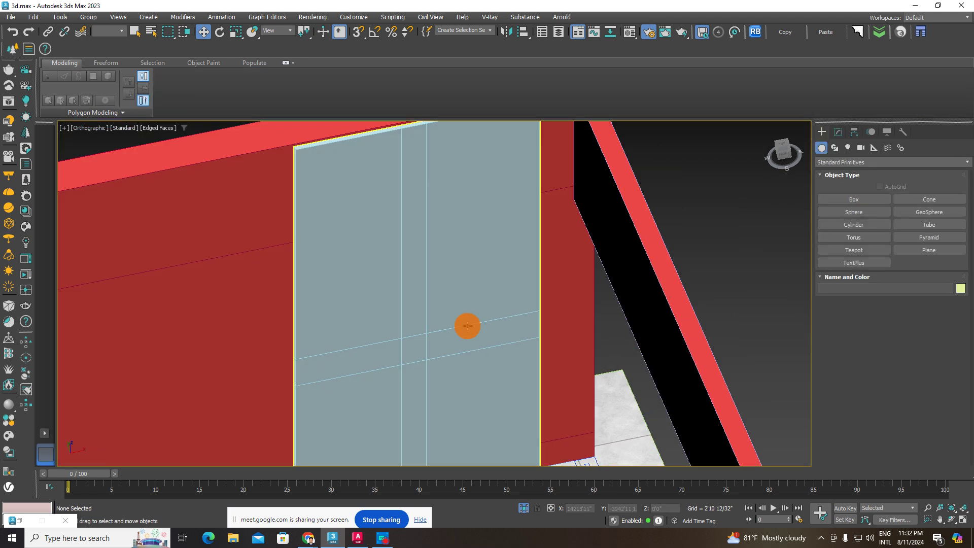
pyautogui.scroll(-4, 466, 348)
pyautogui.keyDown('alt'); pyautogui.moveTo(465, 347); pyautogui.dragTo(470, 291, button='middle'); pyautogui.keyUp('alt')
pyautogui.scroll(5, 470, 291)
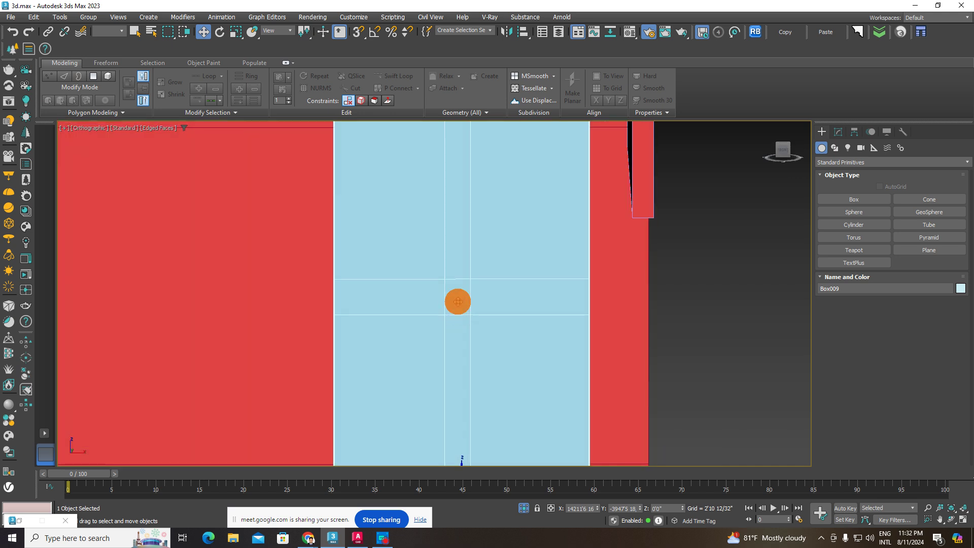
pyautogui.moveTo(307, 538)
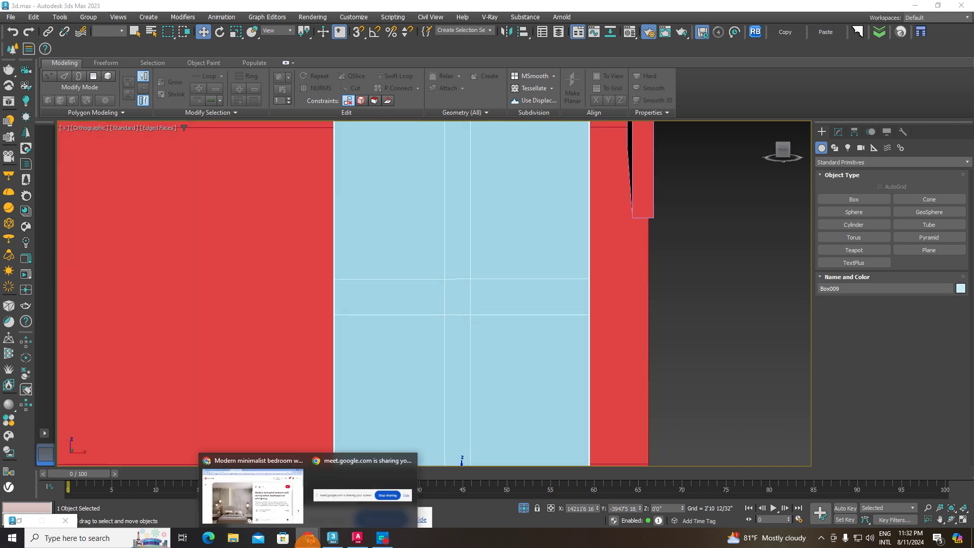
# Step: Check the bedroom reference, then convert the light-blue panel to Editable Poly
pyautogui.click(261, 489)
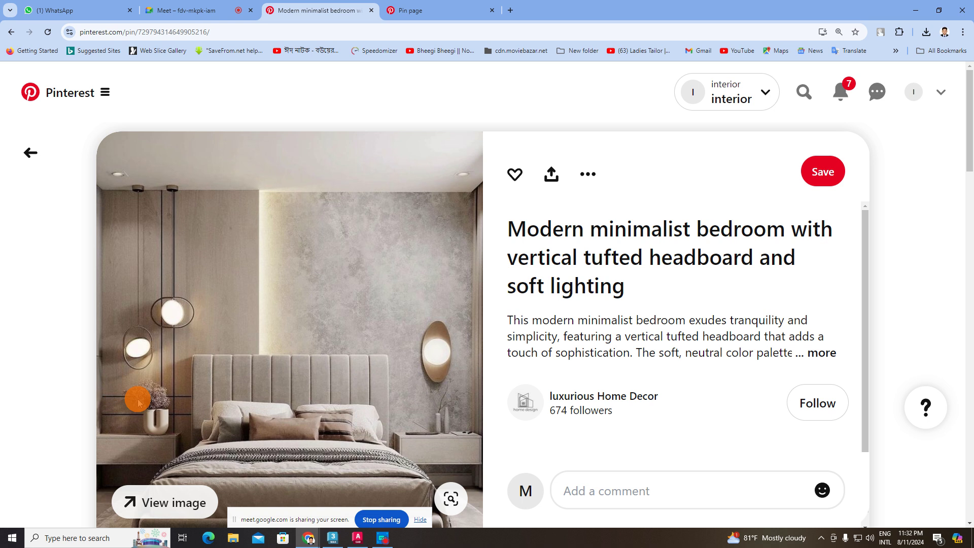
pyautogui.click(916, 10)
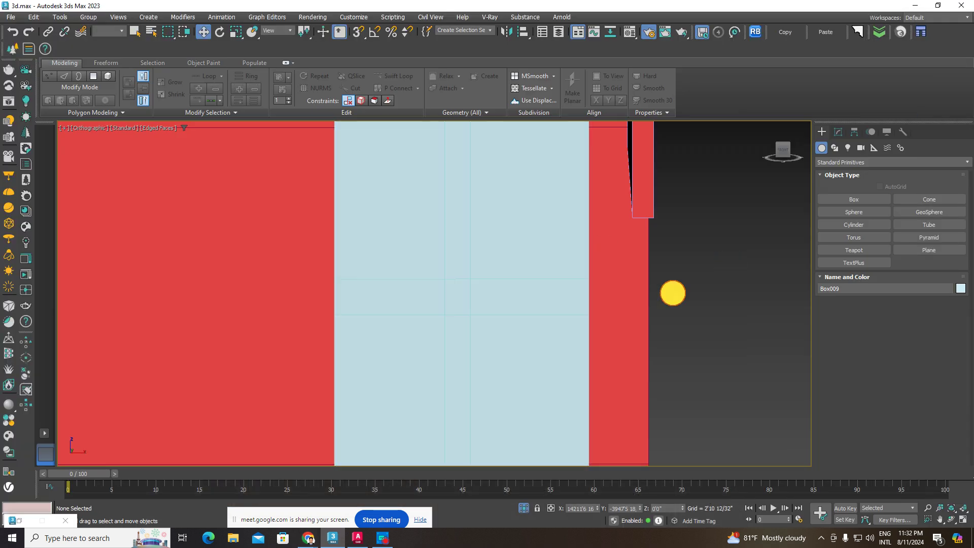
pyautogui.rightClick(482, 269)
pyautogui.moveTo(524, 394)
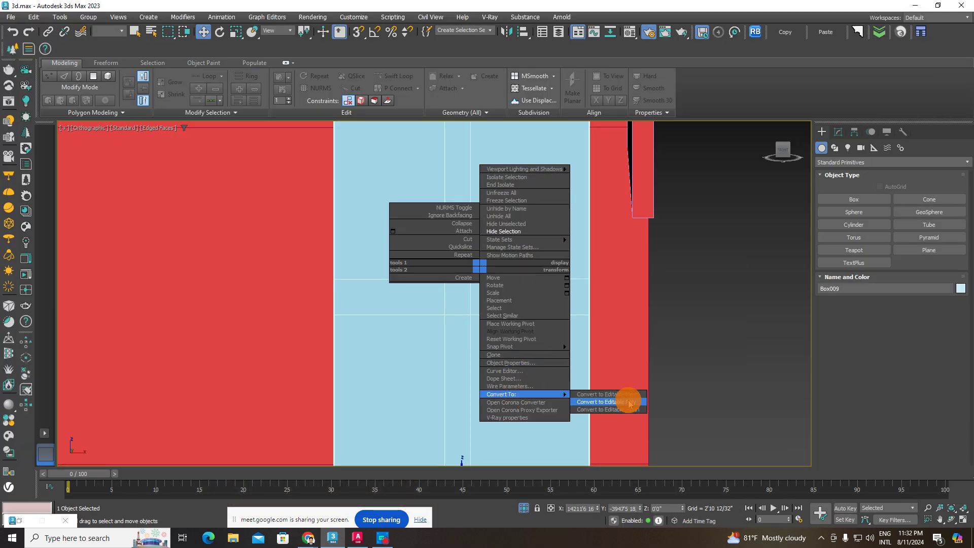
pyautogui.click(631, 402)
pyautogui.click(872, 355)
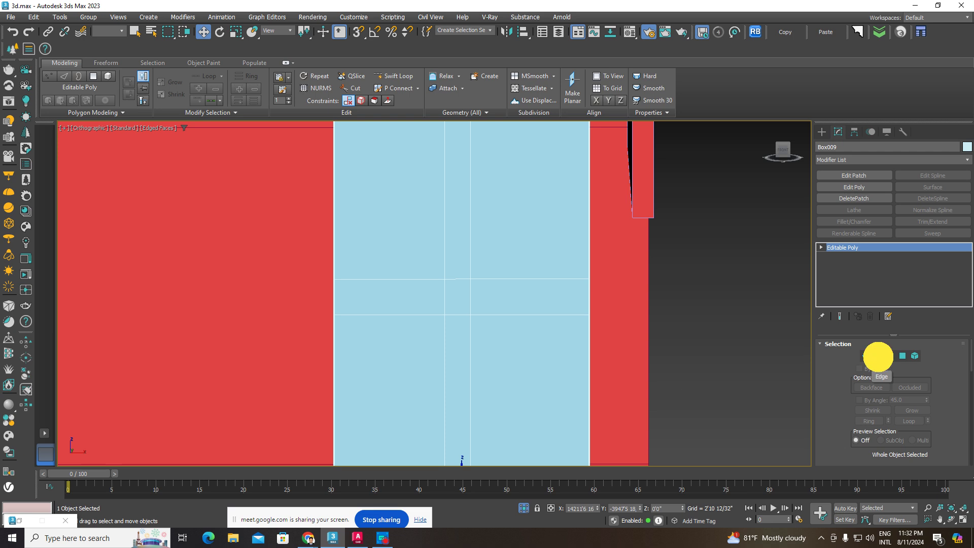
# Step: In Edge mode, select the panel's twelve horizontal and vertical grid edges
pyautogui.click(878, 357)
pyautogui.click(480, 311)
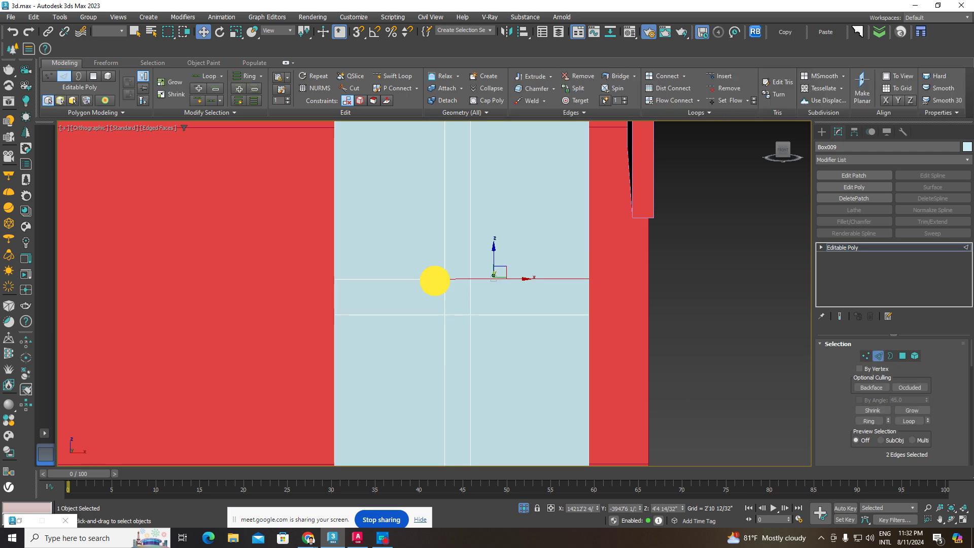
pyautogui.keyDown('ctrl'); pyautogui.click(435, 279); pyautogui.keyUp('ctrl')
pyautogui.keyDown('ctrl'); pyautogui.click(446, 266); pyautogui.keyUp('ctrl')
pyautogui.keyDown('ctrl'); pyautogui.click(468, 217); pyautogui.keyUp('ctrl')
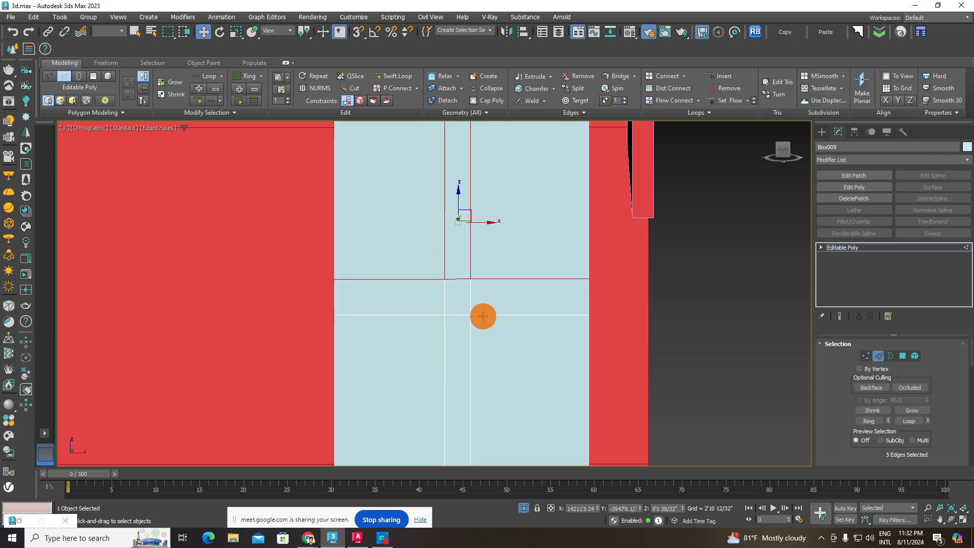
pyautogui.keyDown('ctrl'); pyautogui.click(483, 316); pyautogui.keyUp('ctrl')
pyautogui.keyDown('ctrl'); pyautogui.click(442, 317); pyautogui.keyUp('ctrl')
pyautogui.keyDown('ctrl'); pyautogui.click(445, 305); pyautogui.keyUp('ctrl')
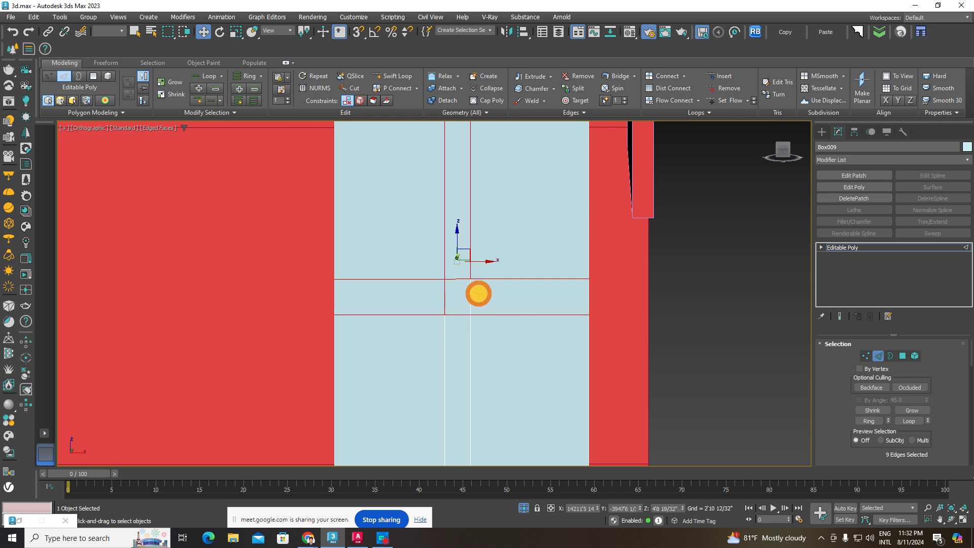
pyautogui.keyDown('ctrl'); pyautogui.click(469, 345); pyautogui.keyUp('ctrl')
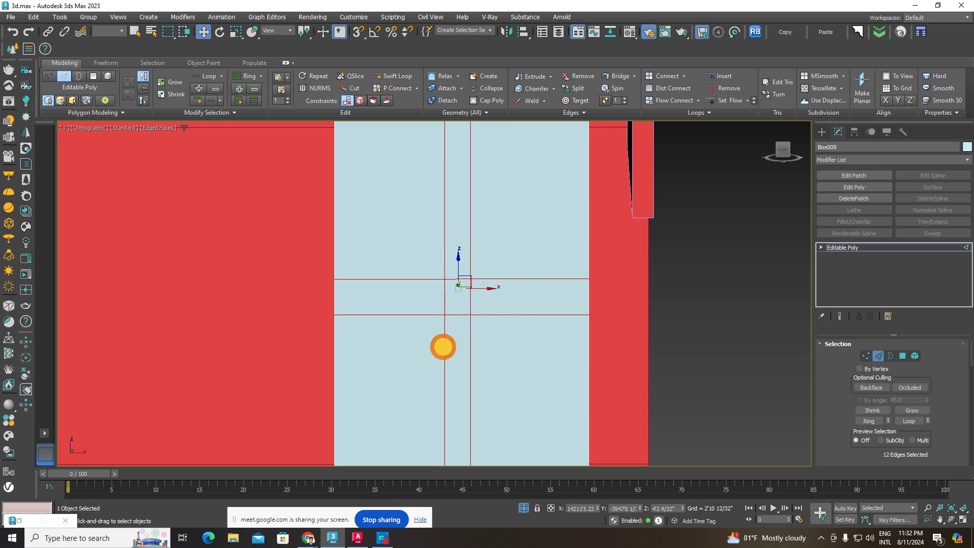
# Step: Orbit around the red walls and floor, returning to a near-frontal view of the panel
pyautogui.scroll(-4, 452, 345)
pyautogui.scroll(5, 459, 353)
pyautogui.keyDown('alt'); pyautogui.moveTo(440, 343); pyautogui.dragTo(430, 161, button='middle'); pyautogui.keyUp('alt')
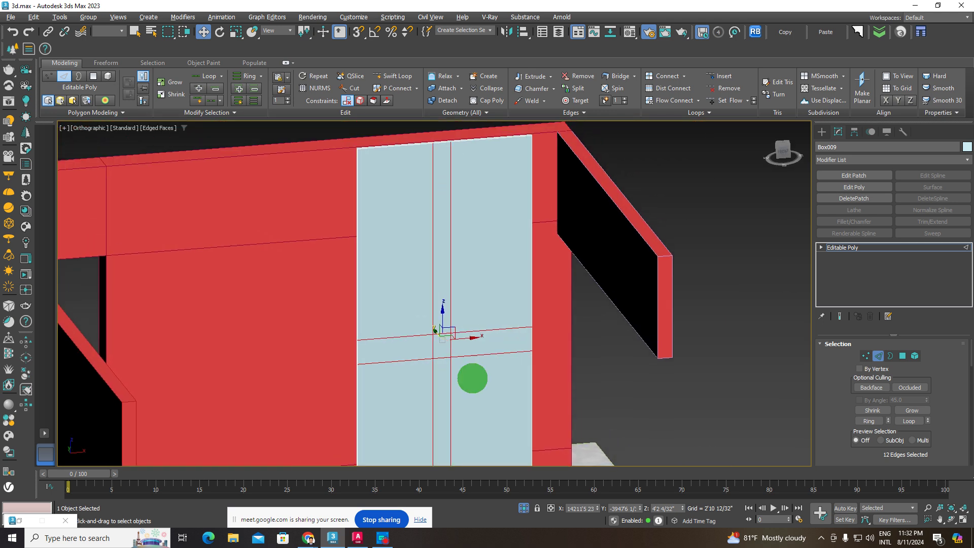
pyautogui.keyDown('alt'); pyautogui.moveTo(472, 379); pyautogui.dragTo(495, 411, button='middle'); pyautogui.keyUp('alt')
pyautogui.moveTo(448, 338)
pyautogui.keyDown('alt'); pyautogui.mouseDown(button='middle')
pyautogui.moveTo(427, 350)
pyautogui.moveTo(448, 315)
pyautogui.moveTo(429, 370)
pyautogui.moveTo(409, 340)
pyautogui.moveTo(442, 353)
pyautogui.mouseUp(button='middle'); pyautogui.keyUp('alt')
pyautogui.scroll(3, 419, 361)
pyautogui.scroll(3, 426, 305)
pyautogui.moveTo(408, 312)
pyautogui.keyDown('alt'); pyautogui.mouseDown(button='middle')
pyautogui.moveTo(431, 312)
pyautogui.moveTo(478, 259)
pyautogui.moveTo(477, 289)
pyautogui.mouseUp(button='middle'); pyautogui.keyUp('alt')
pyautogui.scroll(-3, 486, 283)
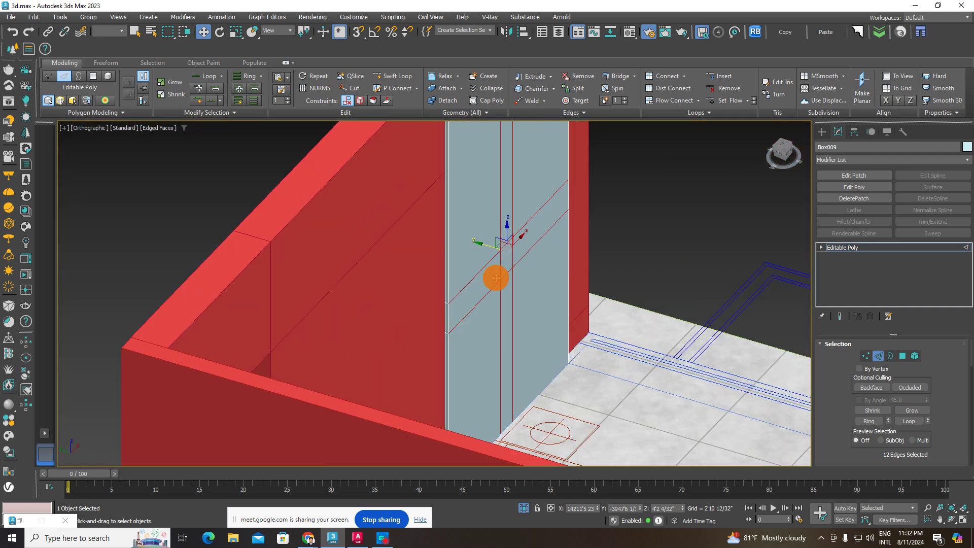
pyautogui.scroll(2, 496, 276)
pyautogui.moveTo(537, 355)
pyautogui.keyDown('alt'); pyautogui.mouseDown(button='middle')
pyautogui.moveTo(495, 341)
pyautogui.moveTo(513, 327)
pyautogui.moveTo(514, 376)
pyautogui.mouseUp(button='middle'); pyautogui.keyUp('alt')
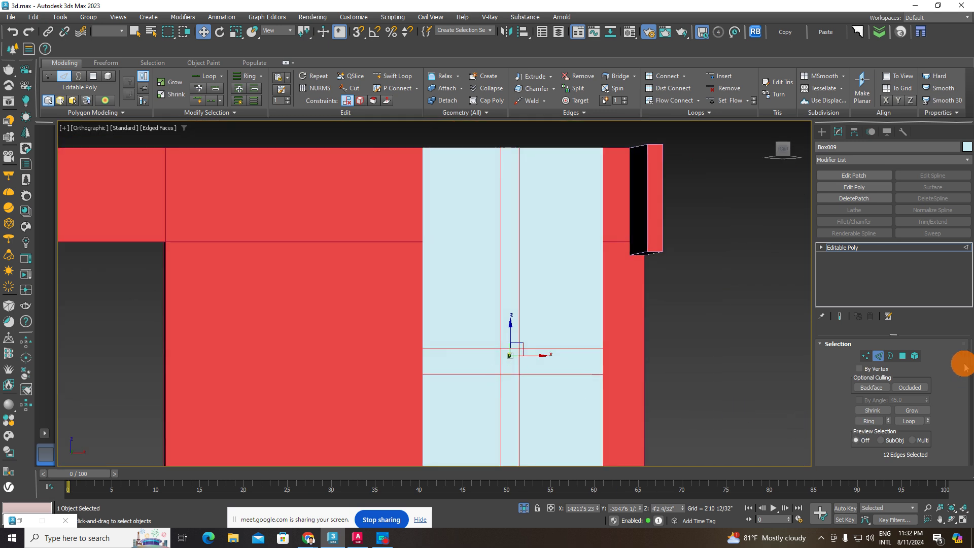
pyautogui.moveTo(966, 355); pyautogui.dragTo(967, 369)
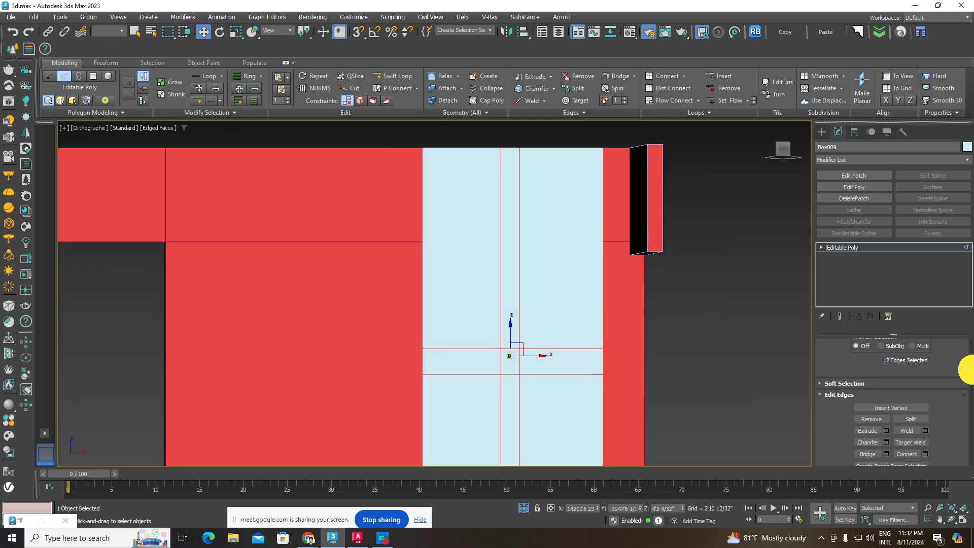
# Step: Extrude the grid edges inward as grooves: height -0'0 11/32", width 0'0 3/32"
pyautogui.click(885, 430)
pyautogui.moveTo(543, 358)
pyautogui.keyDown('alt'); pyautogui.mouseDown(button='middle')
pyautogui.moveTo(503, 390)
pyautogui.moveTo(526, 367)
pyautogui.moveTo(532, 321)
pyautogui.mouseUp(button='middle'); pyautogui.keyUp('alt')
pyautogui.click(440, 313)
pyautogui.moveTo(442, 314)
pyautogui.mouseDown()
pyautogui.moveTo(441, 298)
pyautogui.moveTo(443, 325)
pyautogui.moveTo(445, 310)
pyautogui.mouseUp()
pyautogui.moveTo(457, 315)
pyautogui.keyDown('alt'); pyautogui.mouseDown(button='middle')
pyautogui.moveTo(565, 330)
pyautogui.moveTo(527, 320)
pyautogui.moveTo(523, 298)
pyautogui.moveTo(540, 291)
pyautogui.moveTo(551, 308)
pyautogui.moveTo(562, 287)
pyautogui.moveTo(539, 317)
pyautogui.moveTo(531, 312)
pyautogui.mouseUp(button='middle'); pyautogui.keyUp('alt')
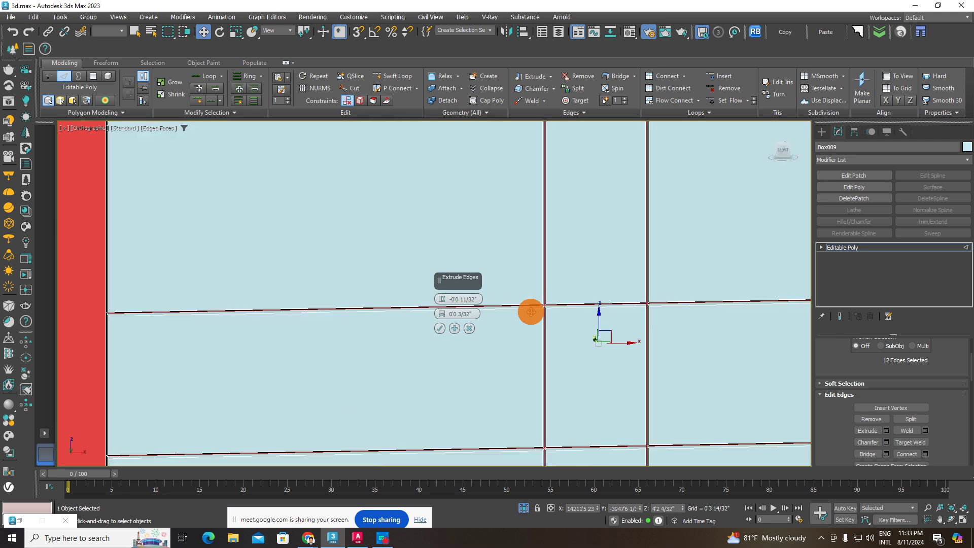
pyautogui.click(440, 331)
# Step: Leave the editable poly settings and reselect the light-blue panel
pyautogui.keyDown('alt'); pyautogui.moveTo(437, 331); pyautogui.dragTo(503, 343, button='middle'); pyautogui.keyUp('alt')
pyautogui.click(819, 134)
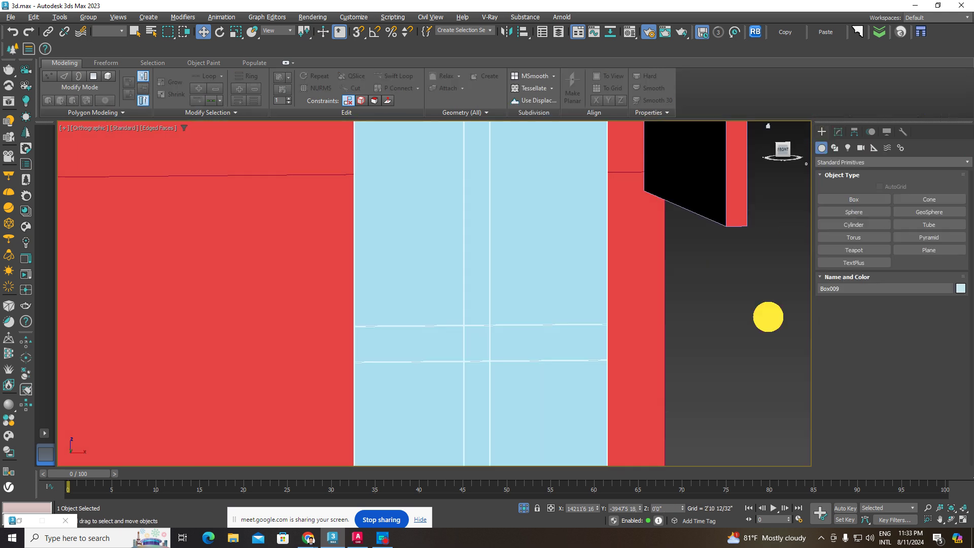
pyautogui.click(767, 316)
pyautogui.scroll(5, 502, 350)
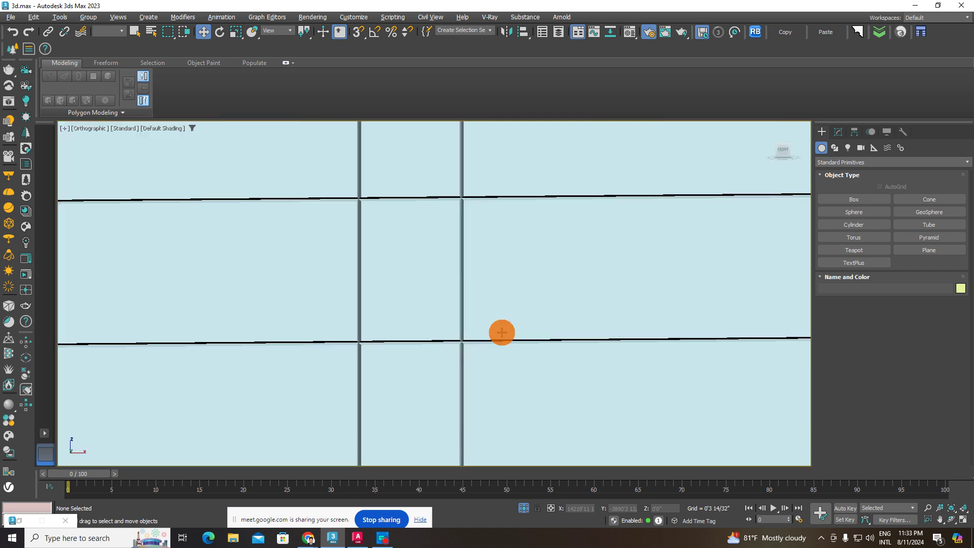
pyautogui.click(505, 290)
pyautogui.scroll(-3, 508, 307)
pyautogui.scroll(-5, 515, 311)
# Step: Orbit around the room, toggling the red back wall selection, then reselect the light-blue panel
pyautogui.keyDown('alt'); pyautogui.moveTo(521, 313); pyautogui.dragTo(711, 324, button='middle'); pyautogui.keyUp('alt')
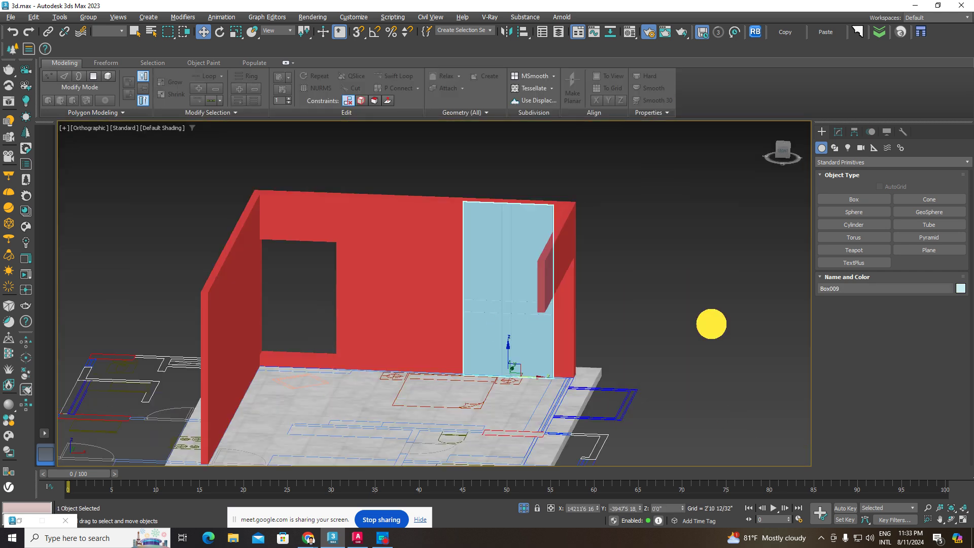
pyautogui.moveTo(561, 341)
pyautogui.keyDown('alt'); pyautogui.mouseDown(button='middle')
pyautogui.moveTo(511, 354)
pyautogui.moveTo(685, 320)
pyautogui.mouseUp(button='middle'); pyautogui.keyUp('alt')
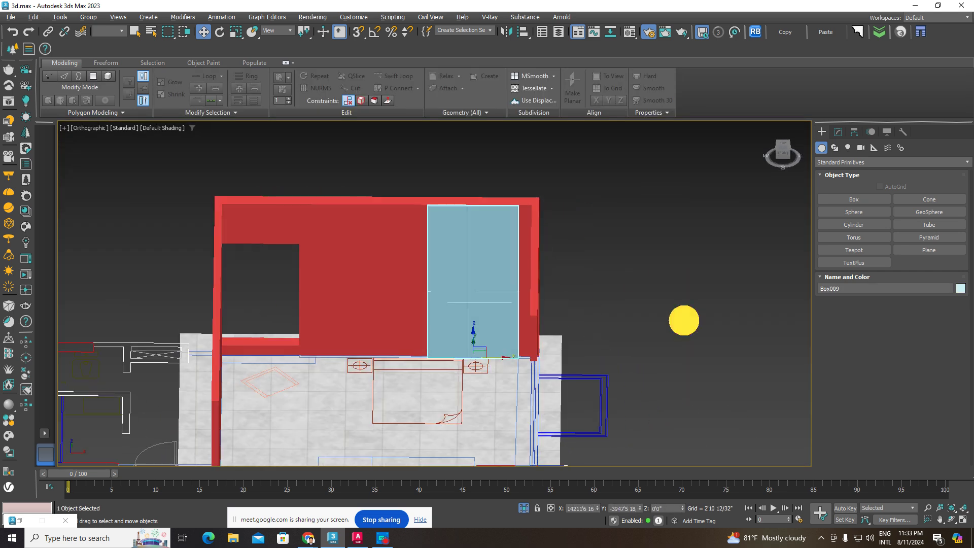
pyautogui.click(685, 320)
pyautogui.click(374, 259)
pyautogui.click(638, 275)
pyautogui.click(346, 285)
pyautogui.moveTo(346, 284)
pyautogui.keyDown('alt'); pyautogui.mouseDown(button='middle')
pyautogui.moveTo(418, 305)
pyautogui.moveTo(457, 302)
pyautogui.moveTo(382, 287)
pyautogui.mouseUp(button='middle'); pyautogui.keyUp('alt')
pyautogui.click(472, 321)
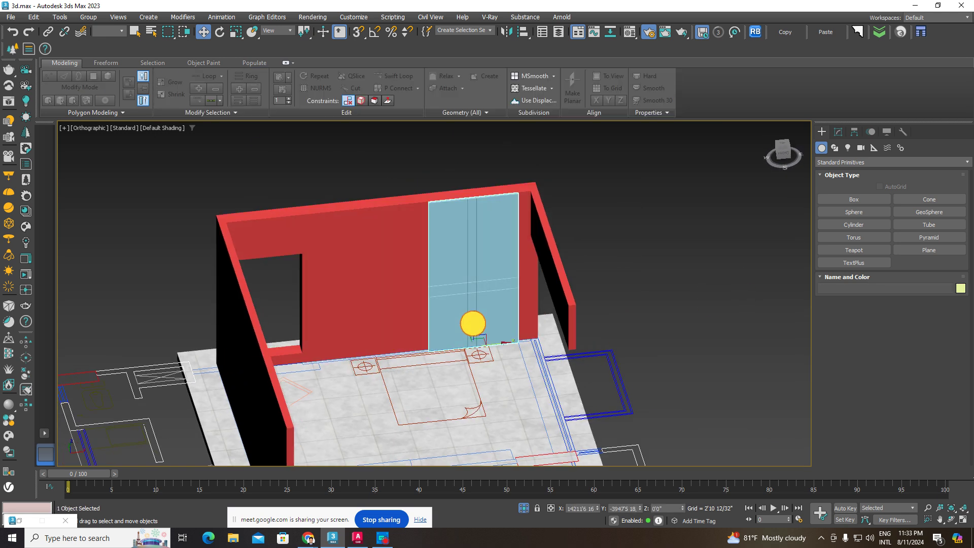
# Step: Bring Chrome back full-screen and search Pinterest for 'Wood texture'
pyautogui.moveTo(309, 538)
pyautogui.click(255, 500)
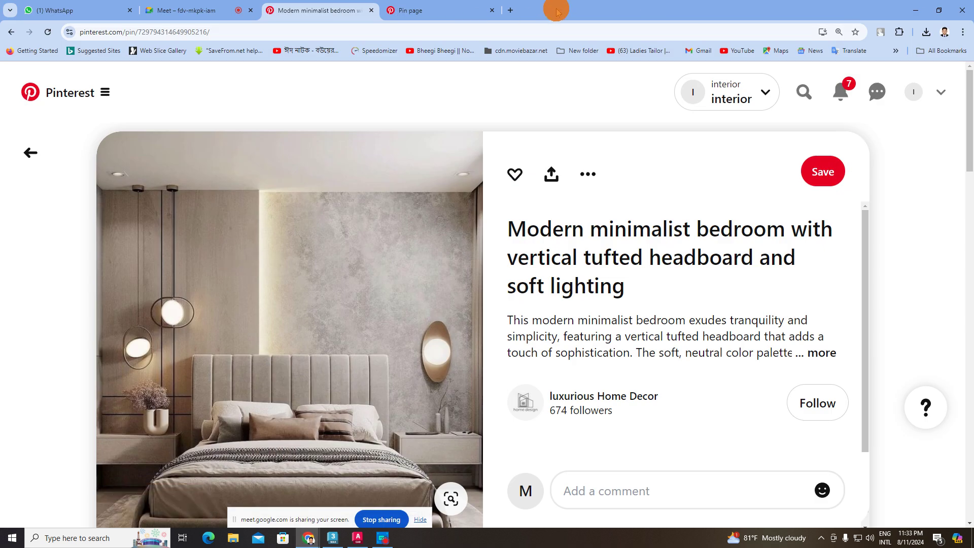
pyautogui.moveTo(557, 11); pyautogui.dragTo(551, 44)
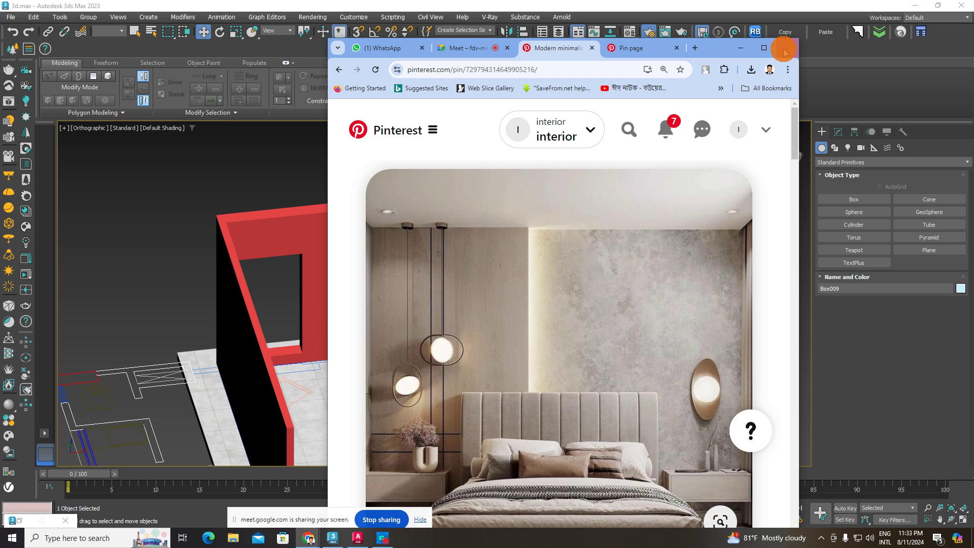
pyautogui.click(765, 48)
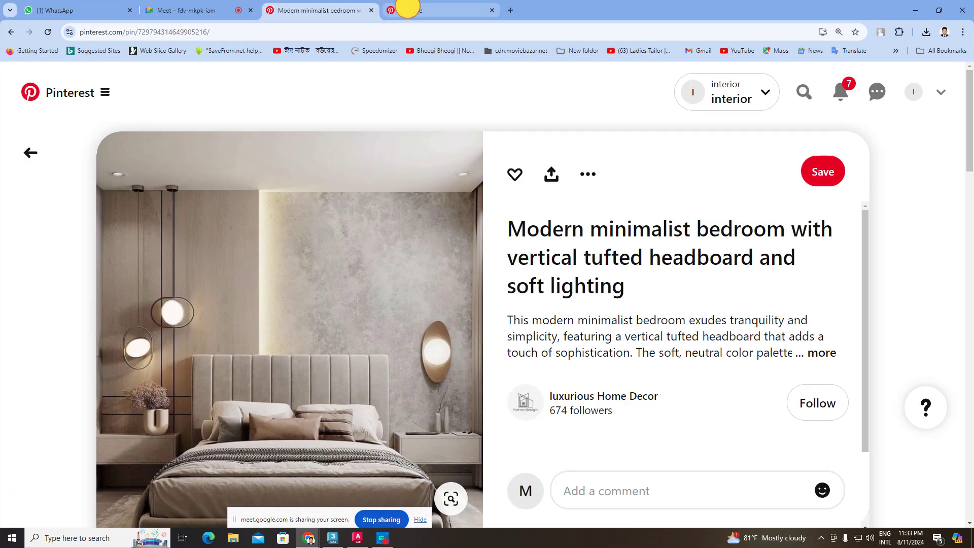
pyautogui.click(408, 10)
pyautogui.click(316, 96)
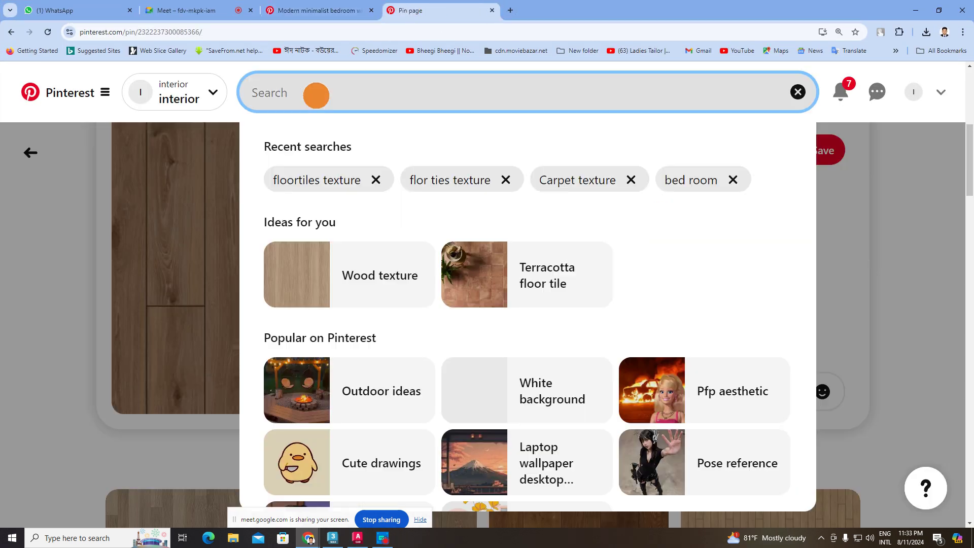
pyautogui.click(302, 283)
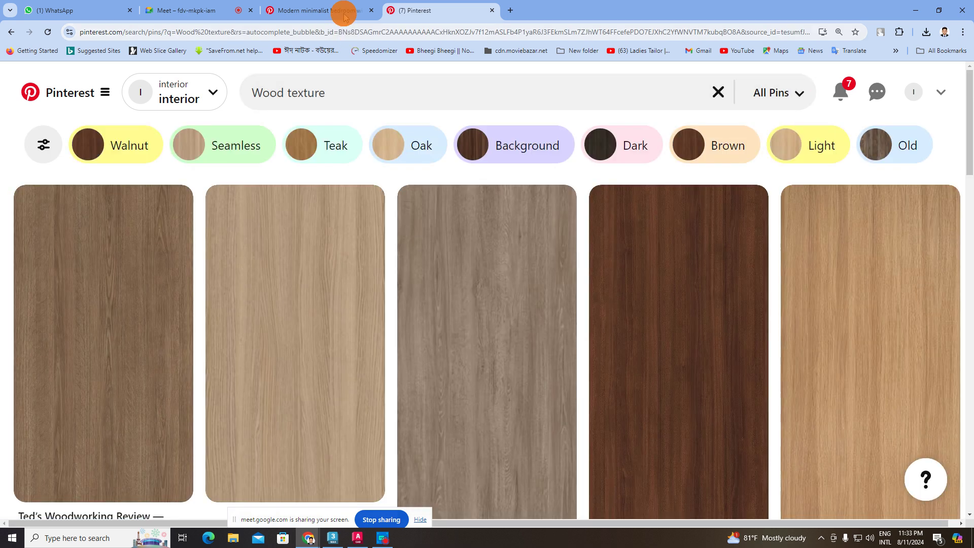
# Step: Browse the Wood texture results, comparing them with the bedroom reference pin
pyautogui.click(330, 5)
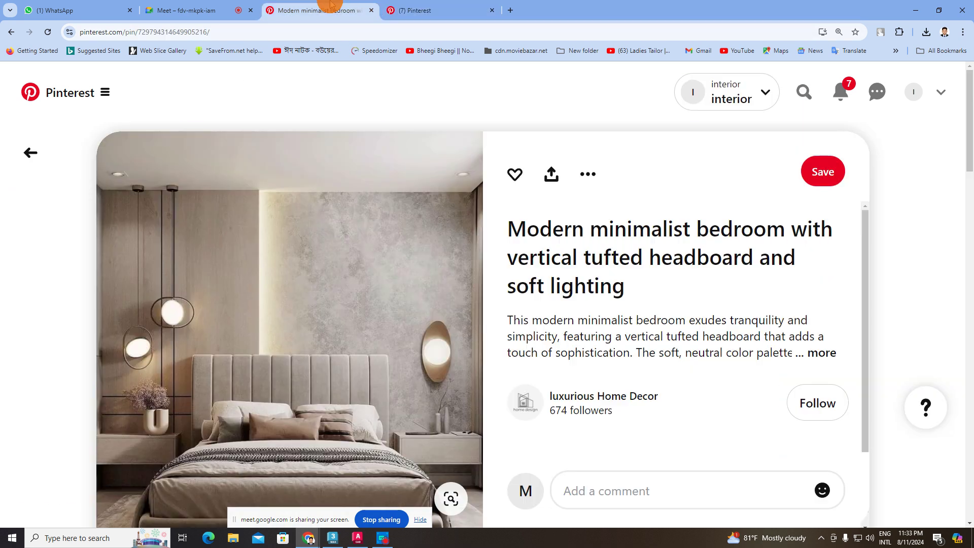
pyautogui.click(439, 9)
pyautogui.moveTo(342, 312)
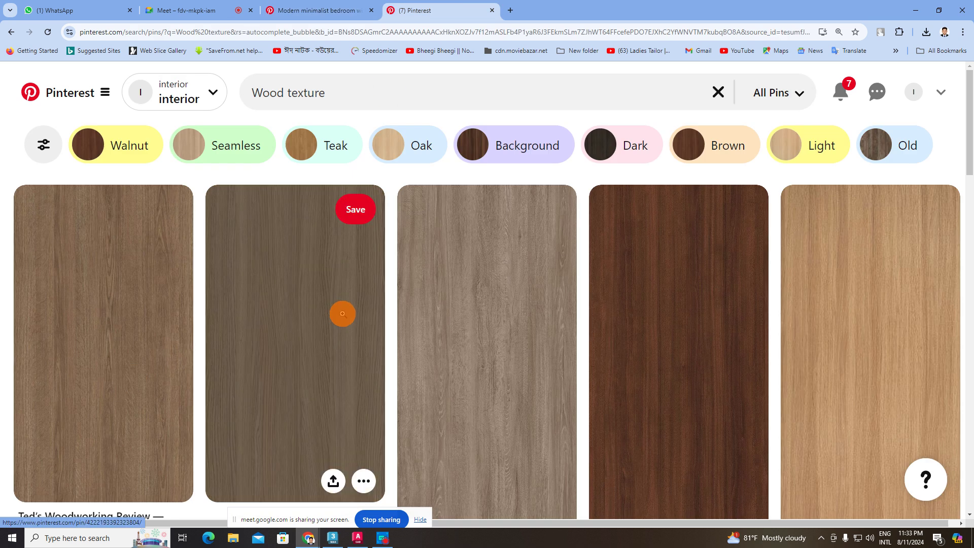
pyautogui.scroll(-4, 341, 313)
pyautogui.scroll(-2, 341, 319)
pyautogui.scroll(5, 341, 315)
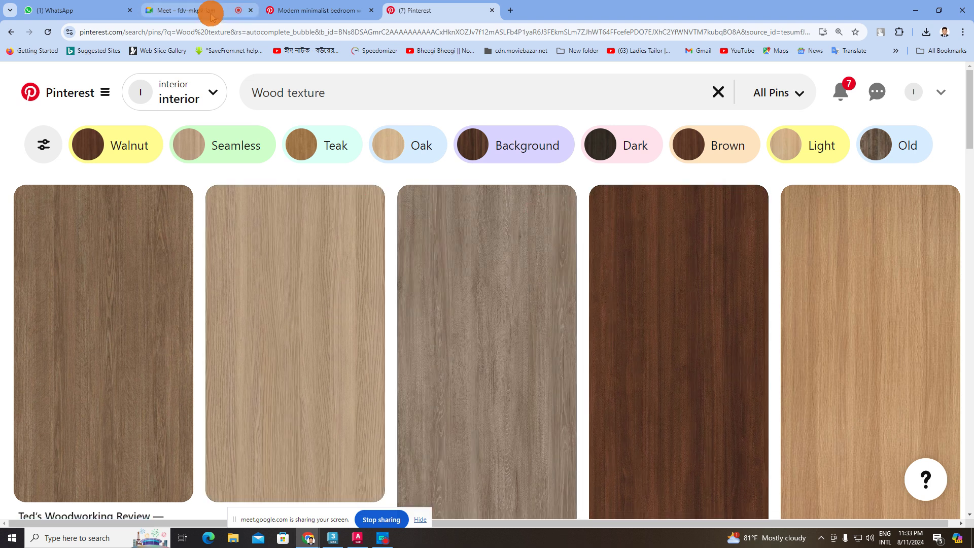
pyautogui.click(303, 12)
pyautogui.click(413, 12)
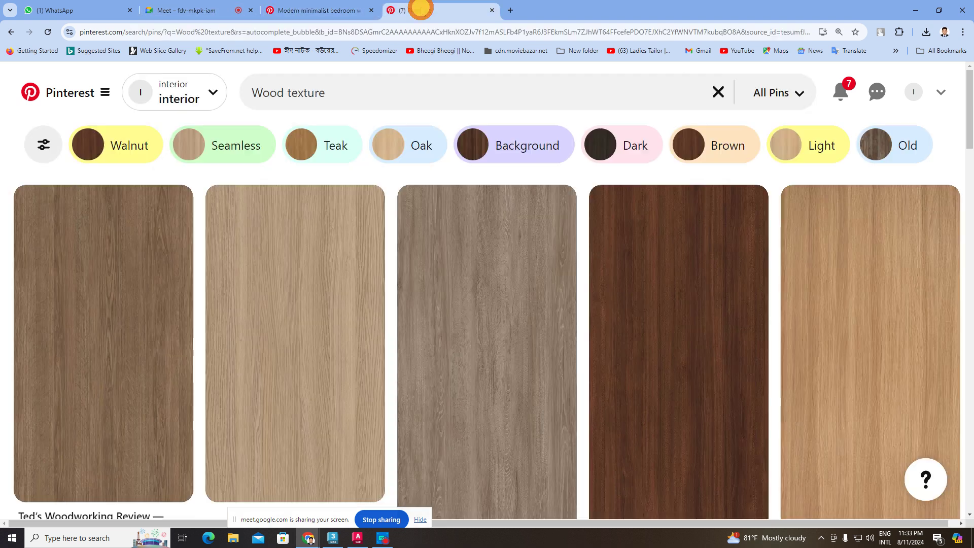
pyautogui.click(327, 10)
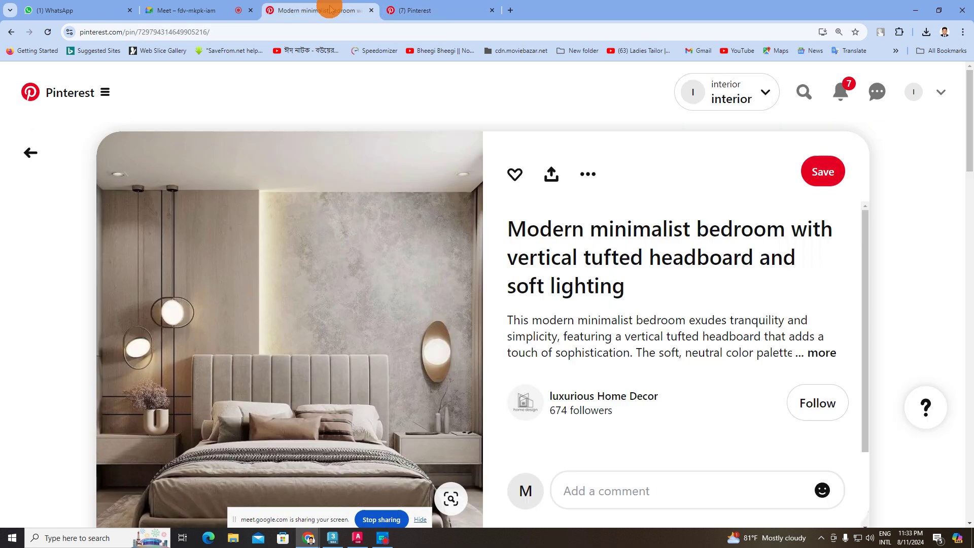
pyautogui.click(436, 10)
# Step: Preview the light wood and grey ROBLE LUCENA wood pins, then return to the results
pyautogui.click(283, 332)
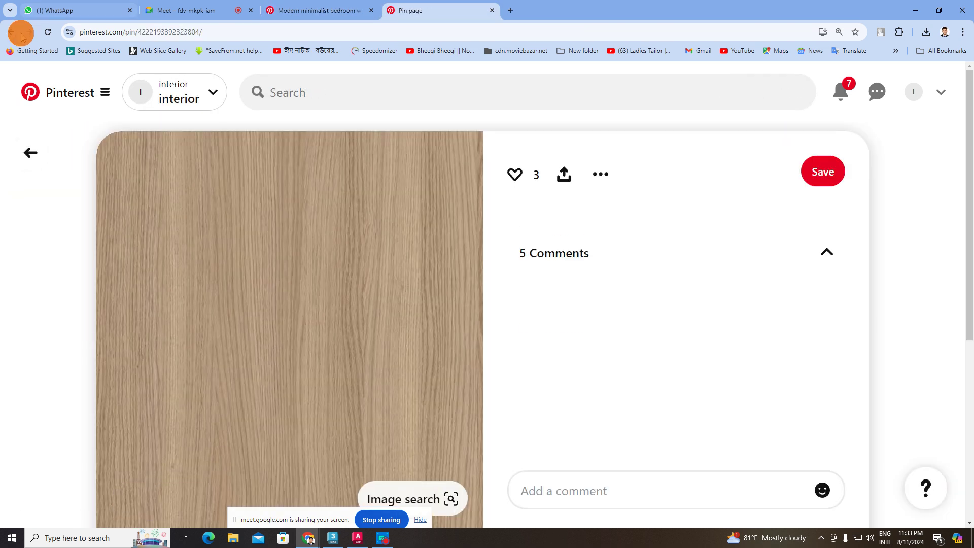
pyautogui.hotkey('alt', 'Left')
pyautogui.click(452, 324)
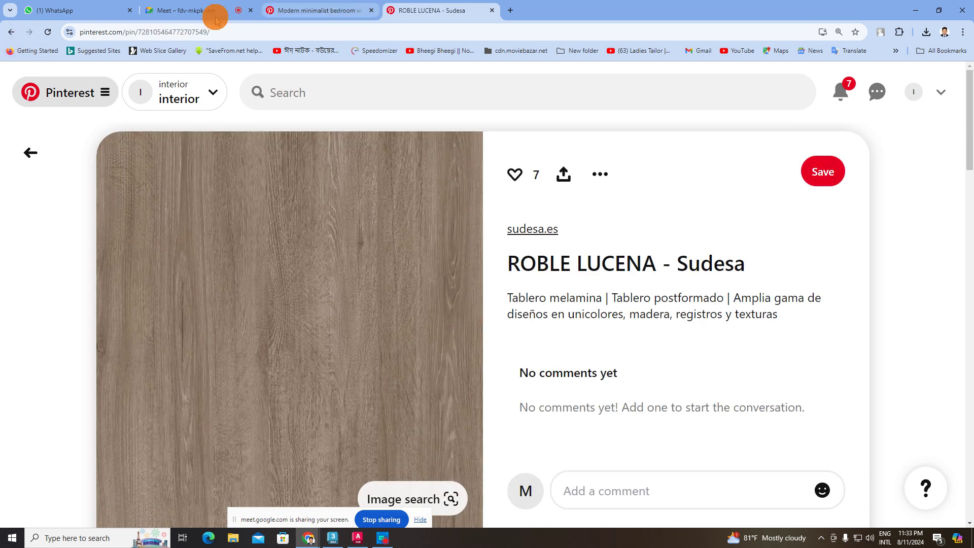
pyautogui.click(290, 11)
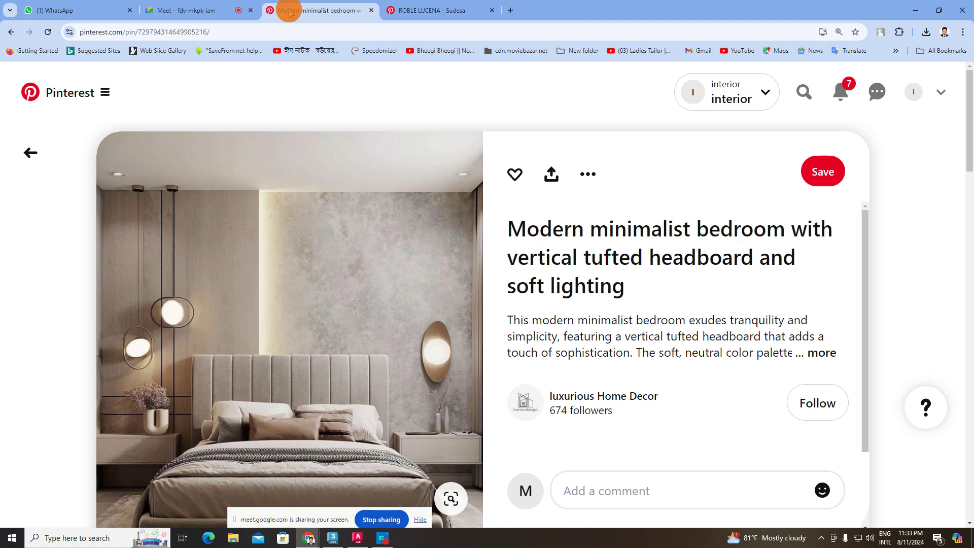
pyautogui.click(400, 9)
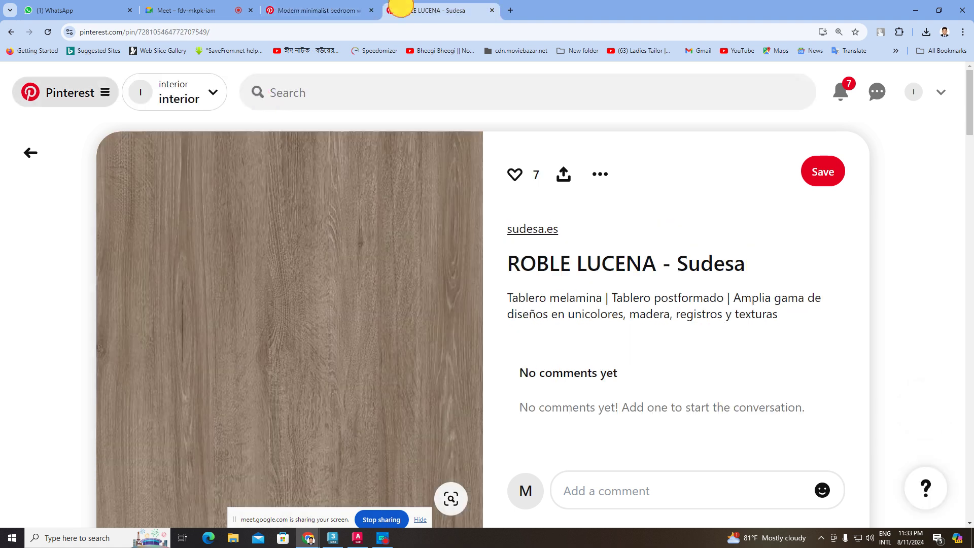
pyautogui.click(13, 33)
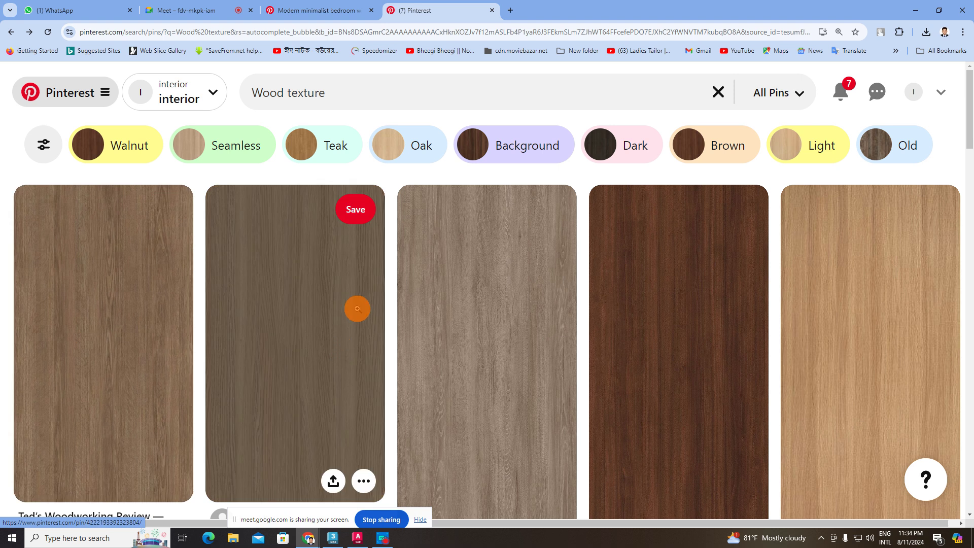
pyautogui.scroll(-3, 340, 294)
pyautogui.scroll(3, 340, 291)
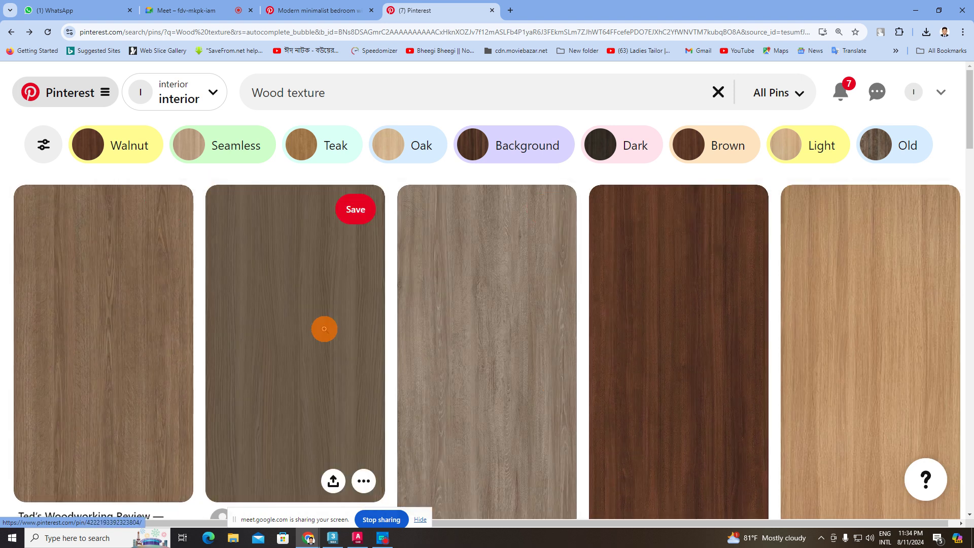
# Step: Open another wood texture pin and scroll its related pins, checking the bedroom reference
pyautogui.click(324, 329)
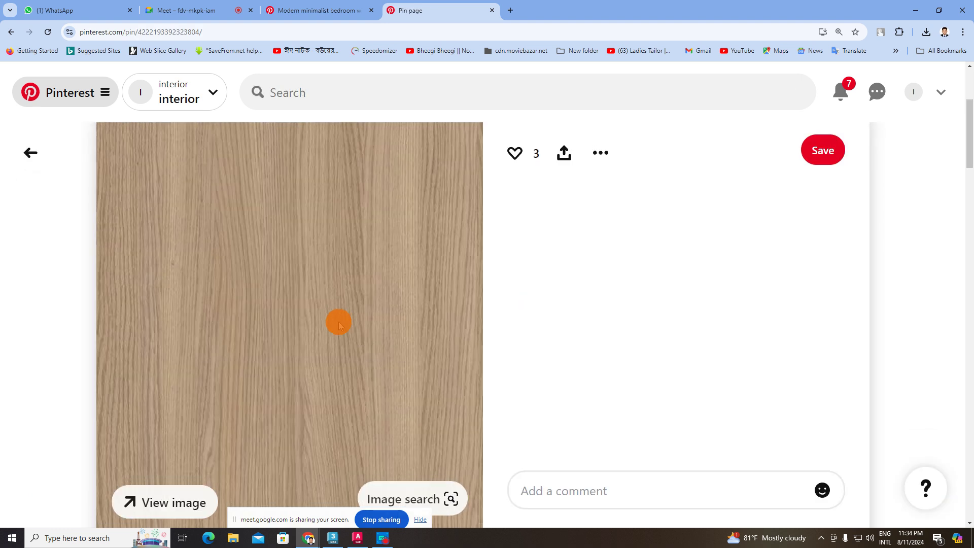
pyautogui.scroll(-2, 337, 322)
pyautogui.scroll(-4, 340, 320)
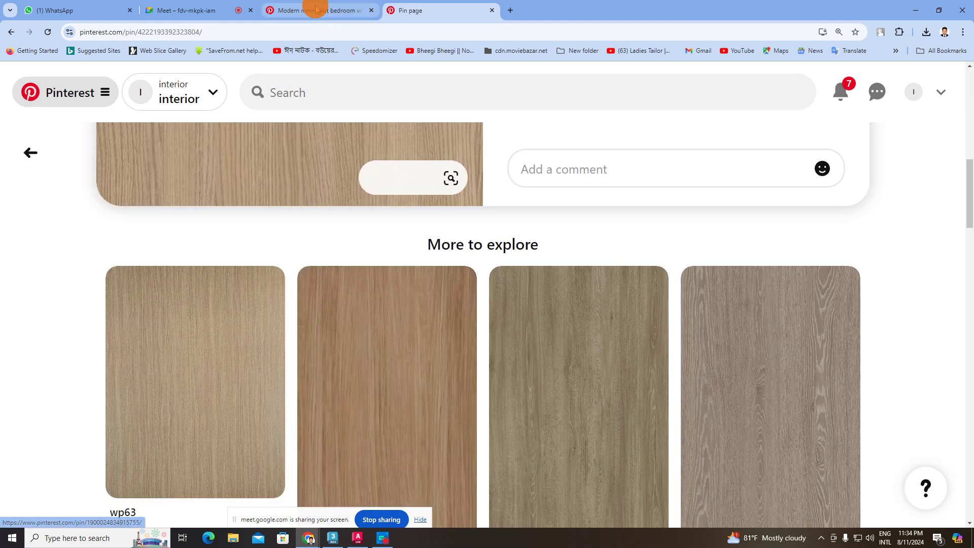
pyautogui.click(316, 9)
pyautogui.click(435, 9)
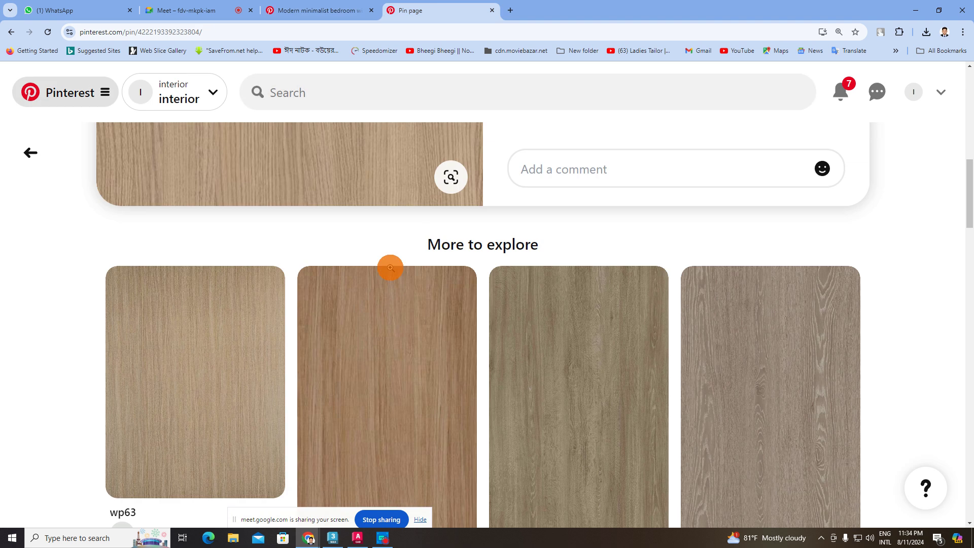
pyautogui.scroll(-4, 391, 269)
pyautogui.scroll(-2, 483, 316)
pyautogui.scroll(-1, 305, 345)
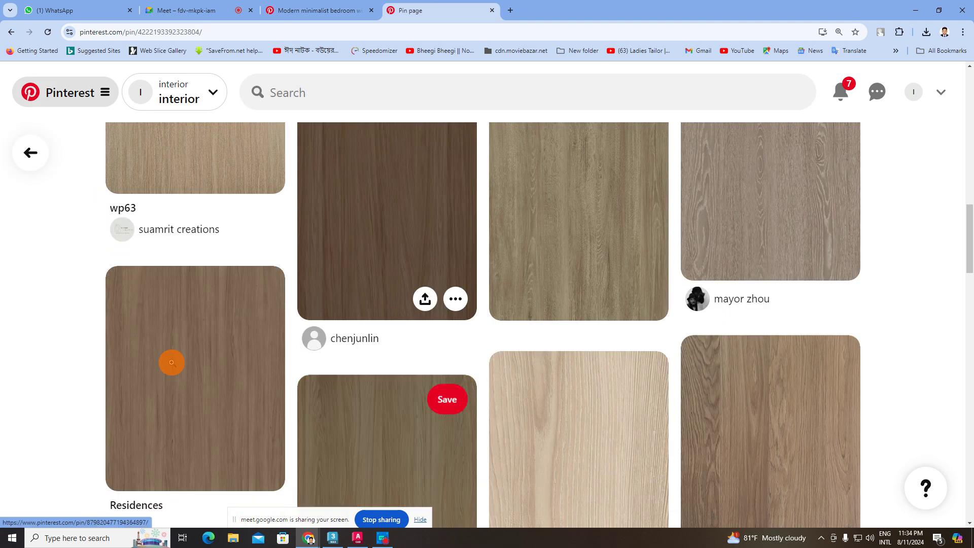
# Step: Save the Residences pin's wood-grain image as a JPEG in Downloads and return to 3ds Max
pyautogui.click(169, 363)
pyautogui.click(366, 317)
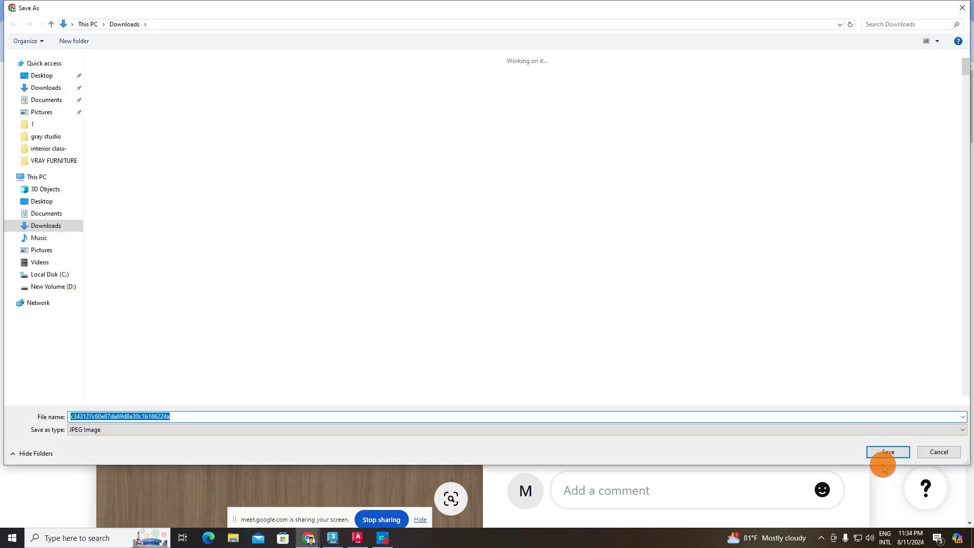
pyautogui.click(886, 450)
pyautogui.click(916, 10)
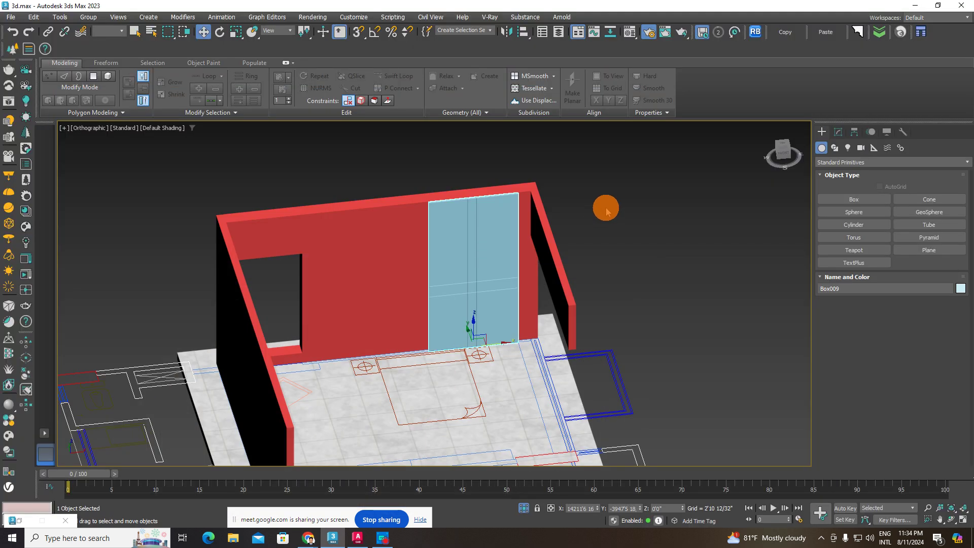
# Step: Assign Box009 a VRayMtl with the wood JPEG as a Diffuse Bitmap, shown in viewport
pyautogui.click(484, 258)
pyautogui.press('m')
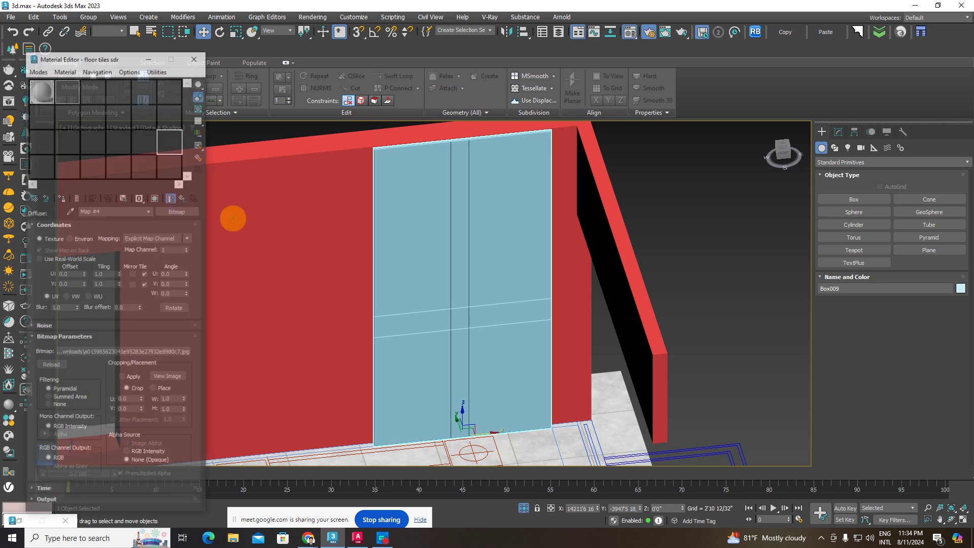
pyautogui.click(175, 211)
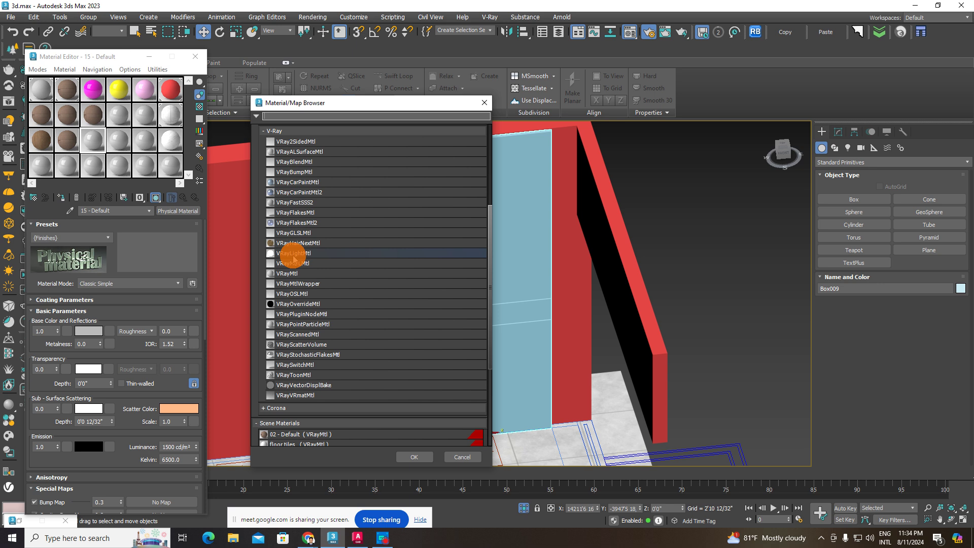
pyautogui.doubleClick(293, 274)
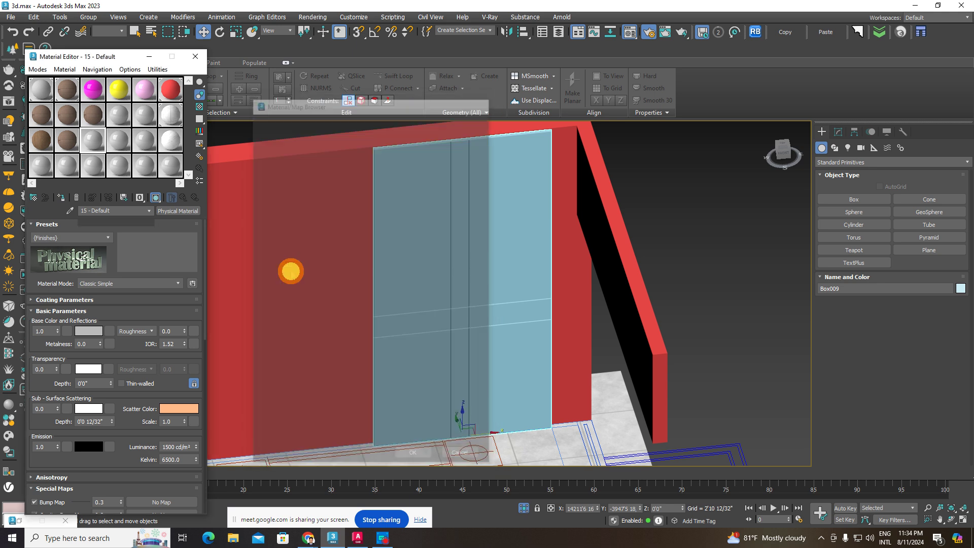
pyautogui.click(105, 234)
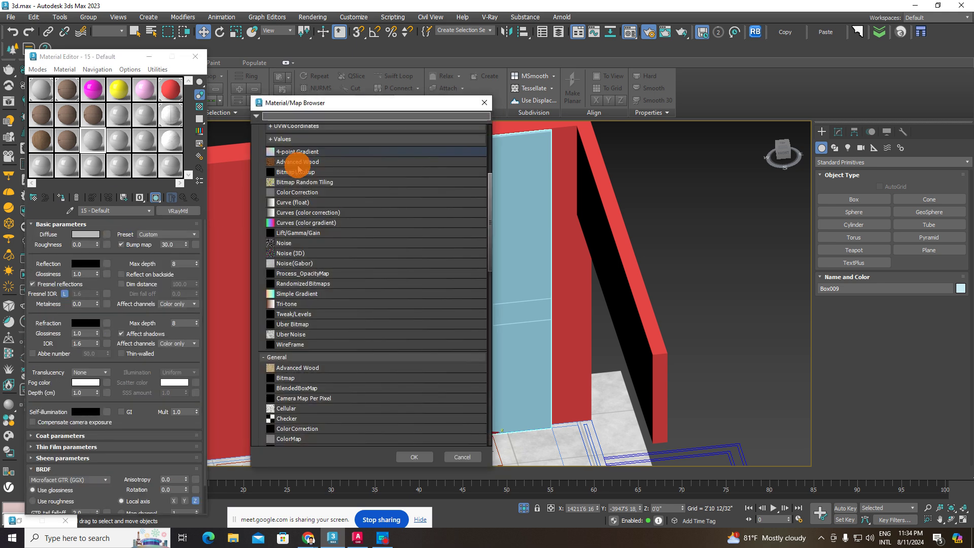
pyautogui.doubleClick(293, 378)
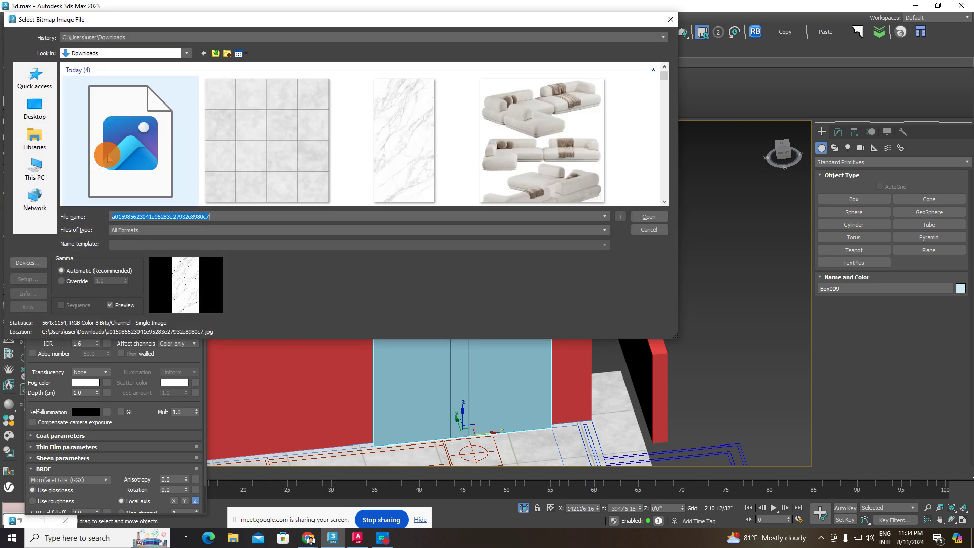
pyautogui.doubleClick(143, 128)
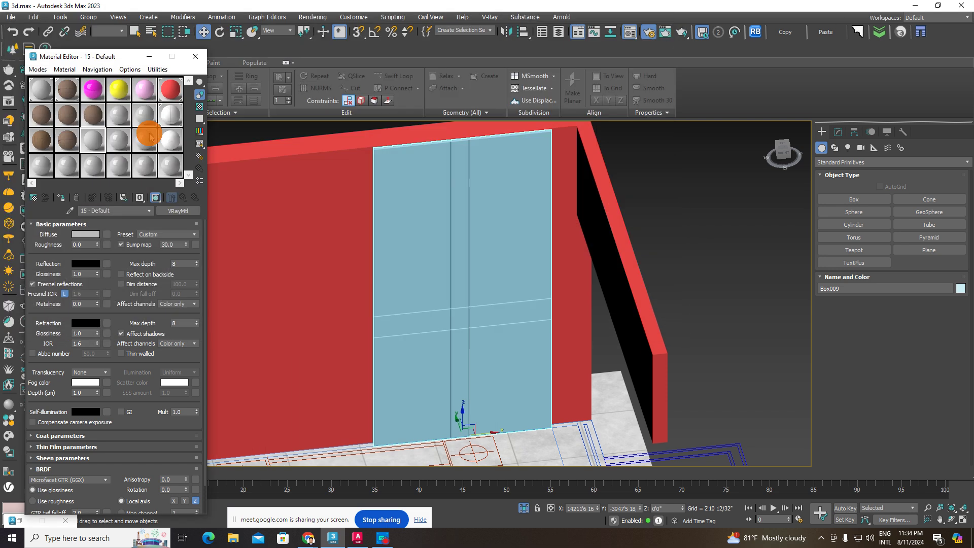
pyautogui.click(63, 197)
pyautogui.click(705, 233)
pyautogui.click(195, 56)
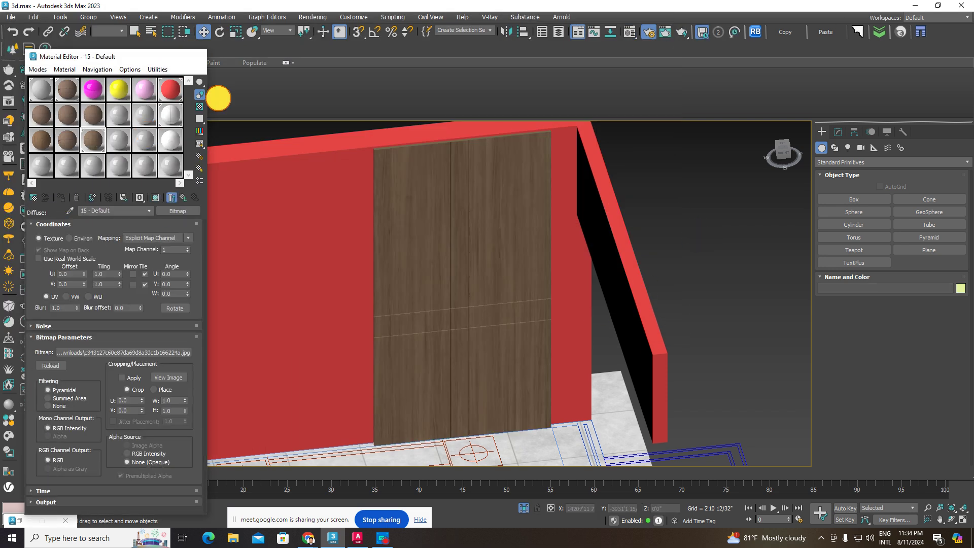
# Step: Zoom to and orbit around the door panel to inspect the wood texture
pyautogui.click(441, 277)
pyautogui.press('z')
pyautogui.keyDown('alt'); pyautogui.moveTo(461, 277); pyautogui.dragTo(451, 242, button='middle'); pyautogui.keyUp('alt')
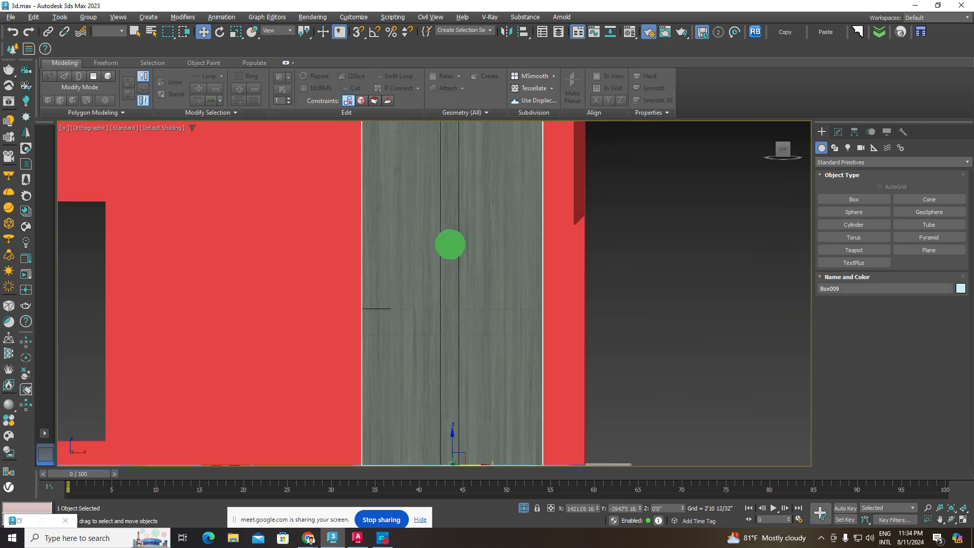
pyautogui.click(717, 303)
pyautogui.scroll(5, 464, 333)
pyautogui.click(467, 306)
pyautogui.keyDown('alt'); pyautogui.moveTo(467, 306); pyautogui.dragTo(554, 318, button='middle'); pyautogui.keyUp('alt')
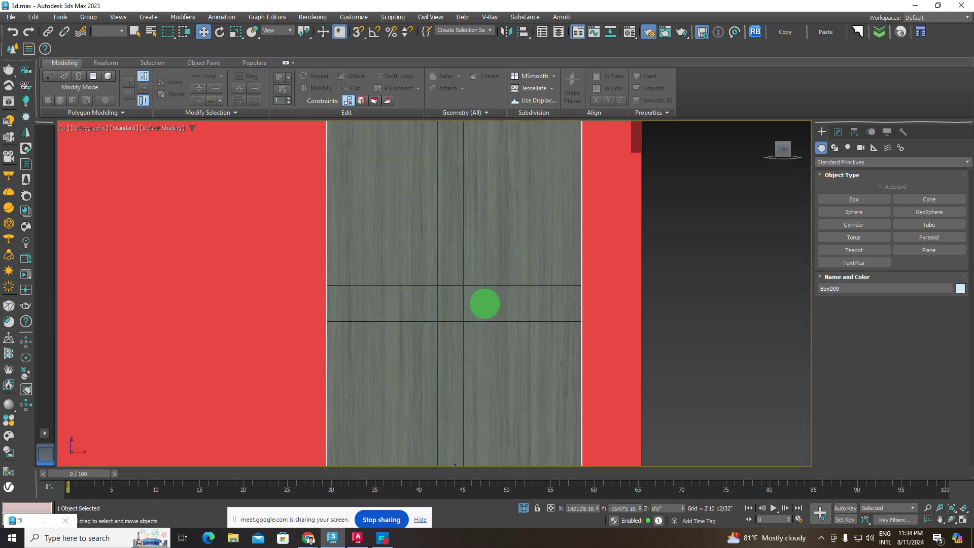
pyautogui.click(493, 300)
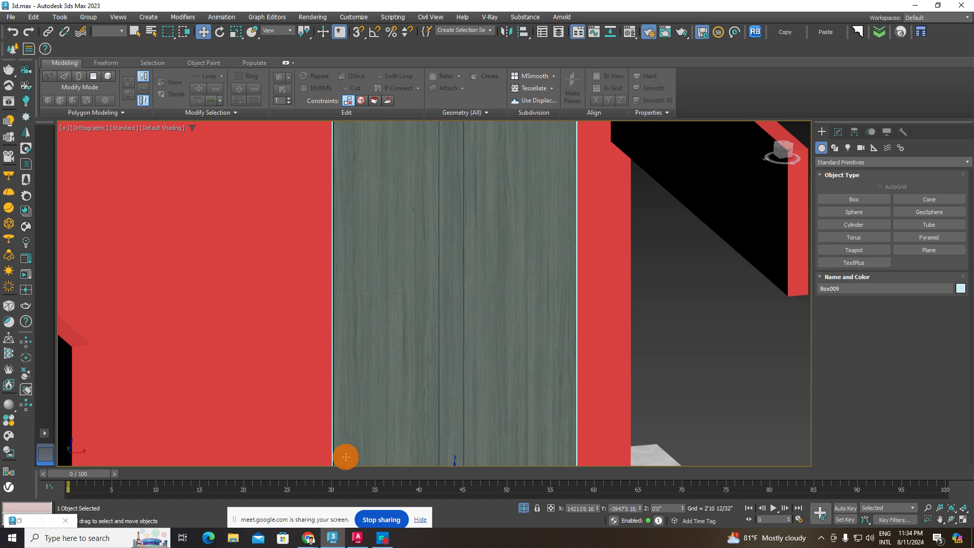
pyautogui.moveTo(309, 538)
pyautogui.click(254, 495)
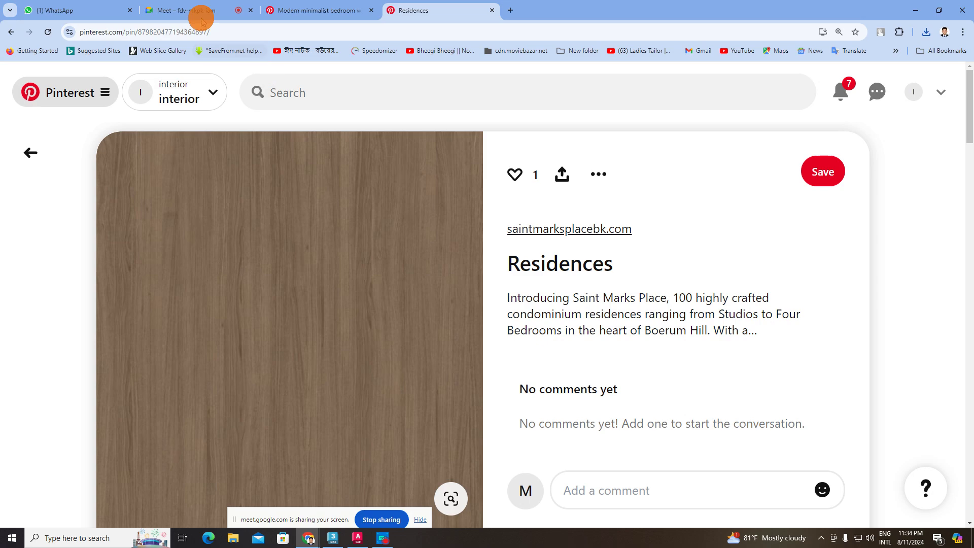
# Step: Review the modern minimalist bedroom reference pin, then minimize Chrome back to 3ds Max
pyautogui.click(310, 11)
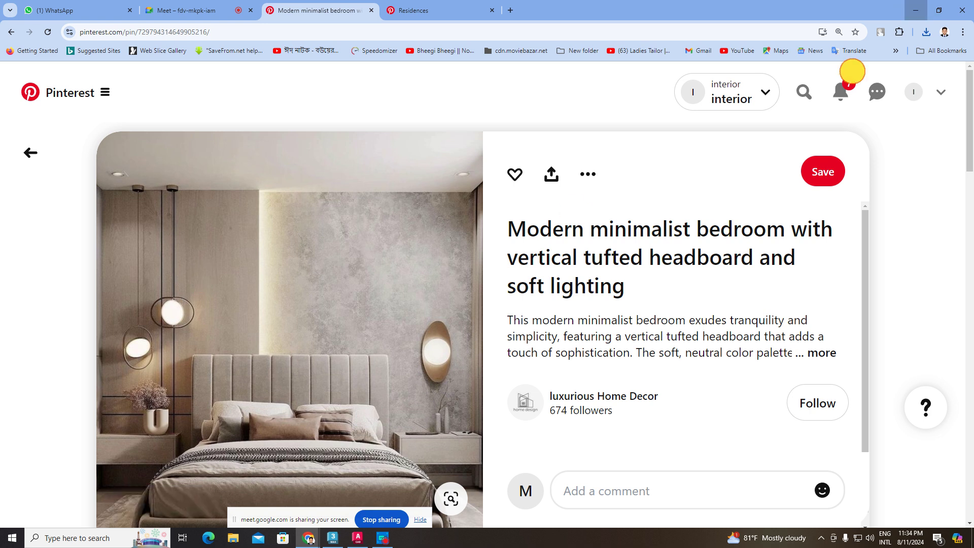
pyautogui.click(916, 11)
pyautogui.scroll(-5, 480, 274)
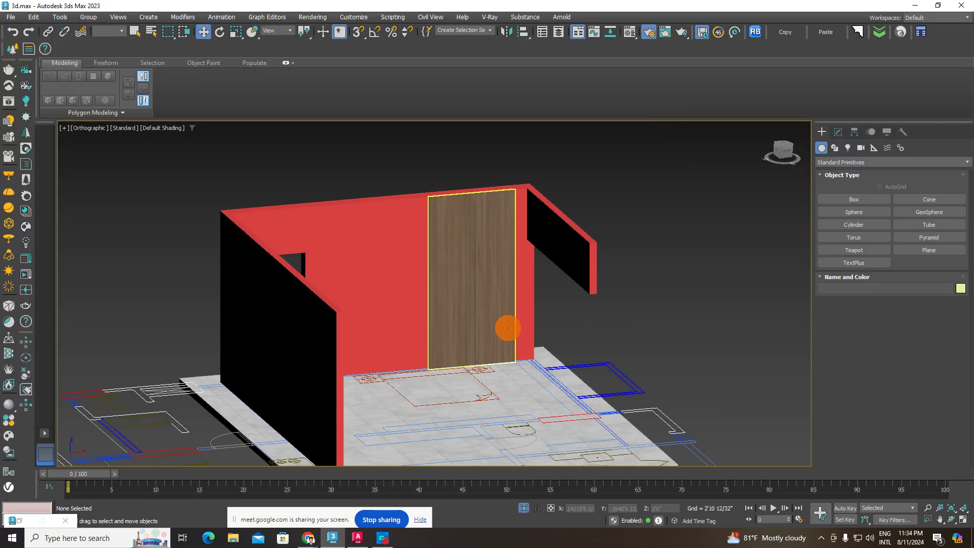
# Step: Reopen the Material Editor and pick the floor tiles material from the floor
pyautogui.scroll(3, 508, 329)
pyautogui.click(461, 311)
pyautogui.scroll(1, 461, 311)
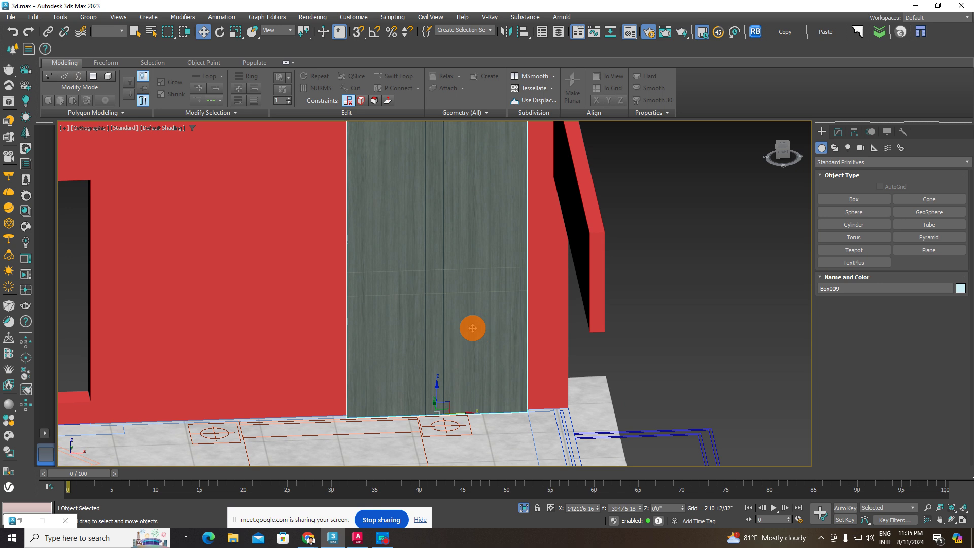
pyautogui.press('m')
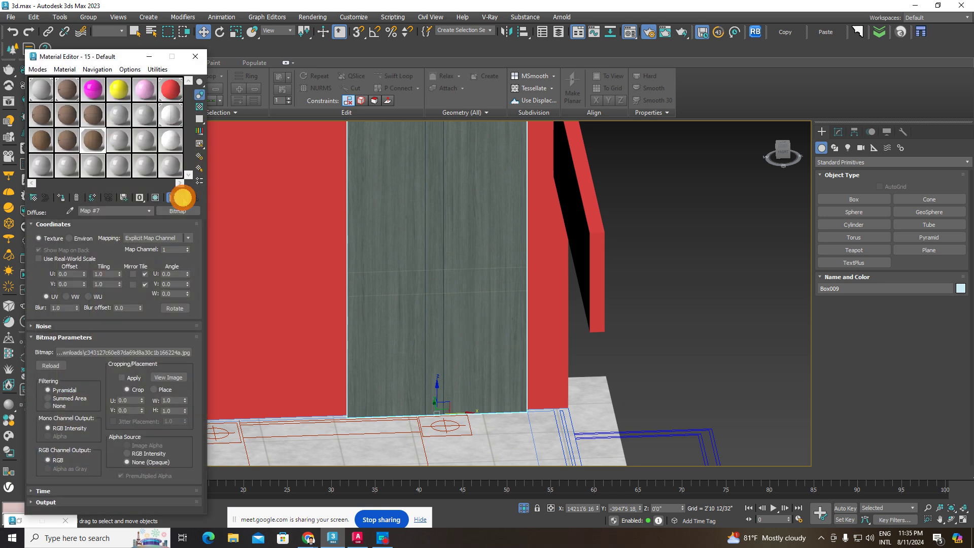
pyautogui.click(183, 197)
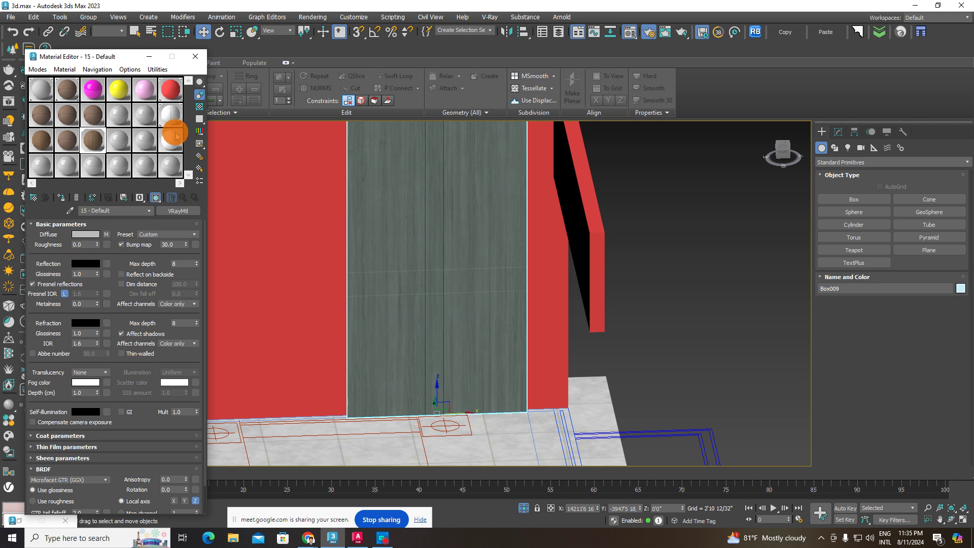
pyautogui.click(170, 114)
pyautogui.click(70, 211)
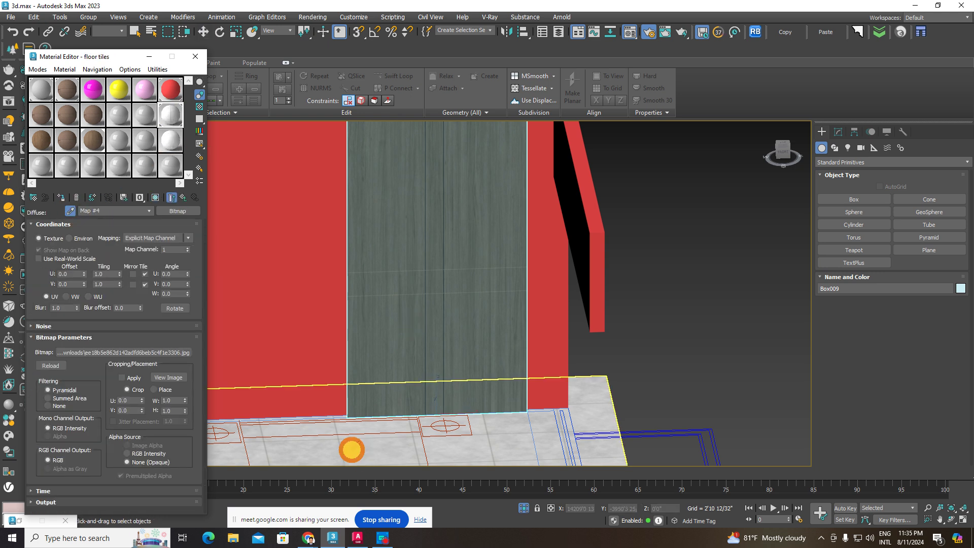
pyautogui.click(278, 318)
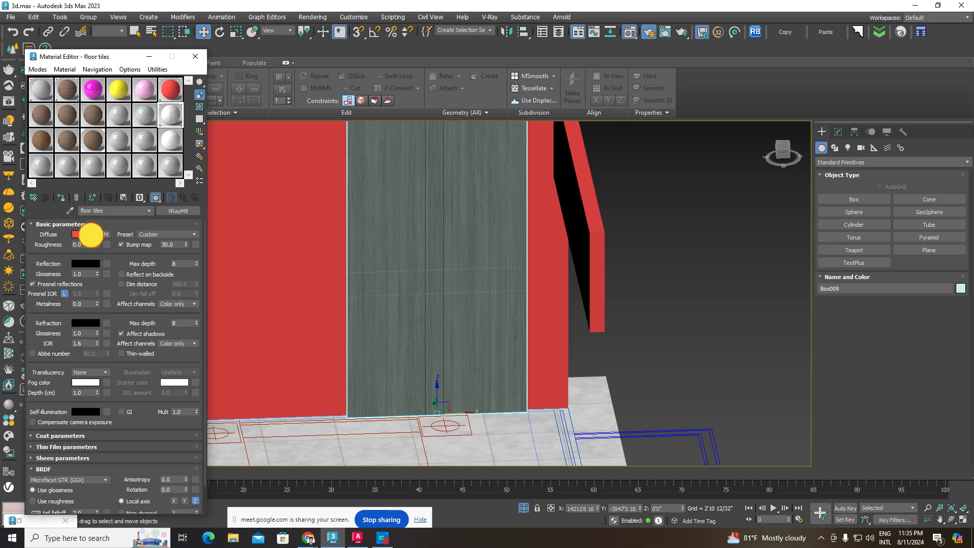
# Step: Set the floor tiles Diffuse colour to near-white
pyautogui.click(91, 235)
pyautogui.moveTo(110, 163); pyautogui.dragTo(110, 190)
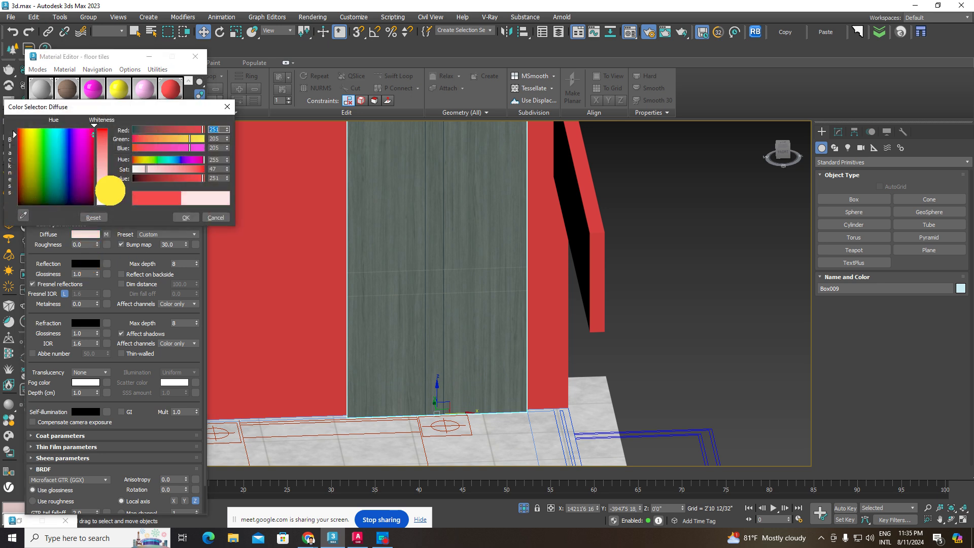
pyautogui.click(180, 217)
pyautogui.click(80, 246)
pyautogui.click(91, 235)
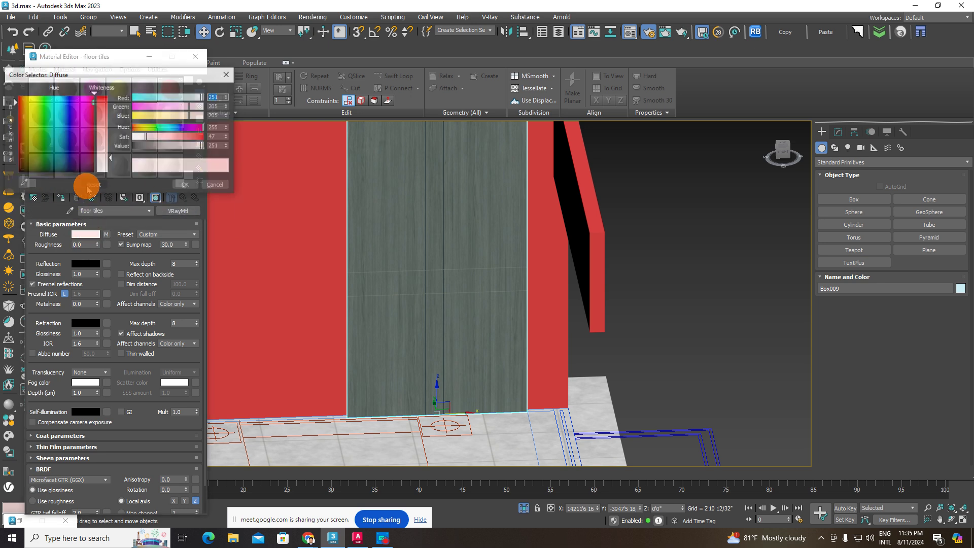
pyautogui.moveTo(110, 157); pyautogui.dragTo(110, 172)
pyautogui.click(185, 185)
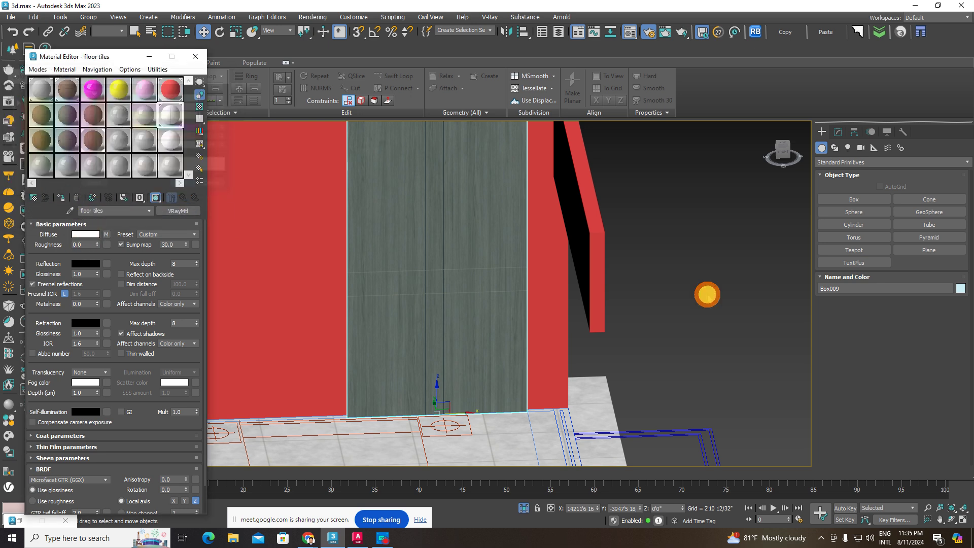
pyautogui.click(702, 290)
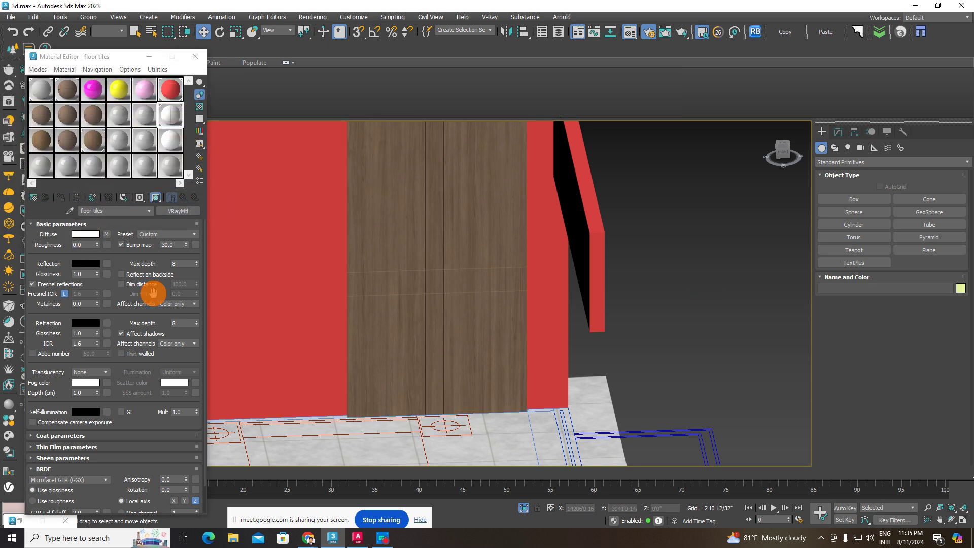
# Step: Enlarge the floor tiles material preview and move its window aside
pyautogui.click(77, 266)
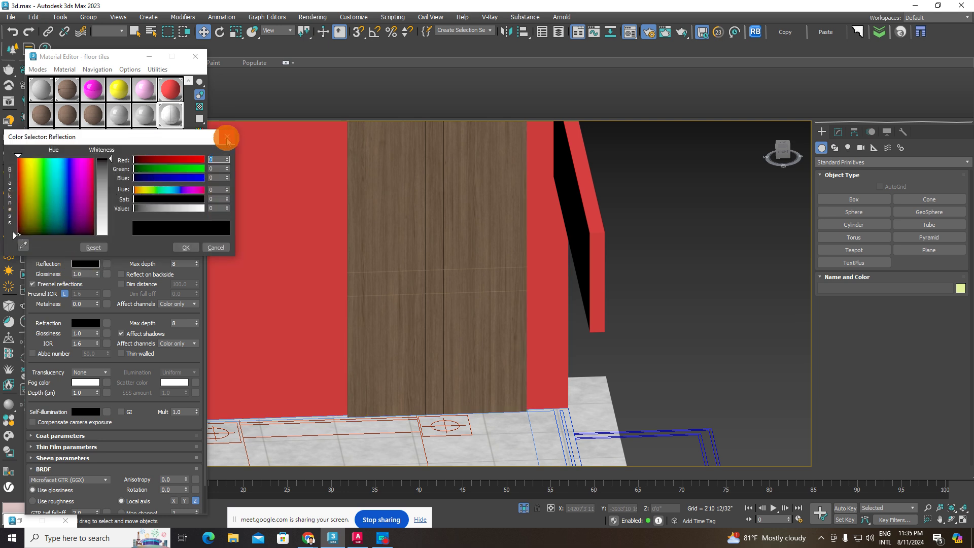
pyautogui.click(227, 138)
pyautogui.doubleClick(171, 117)
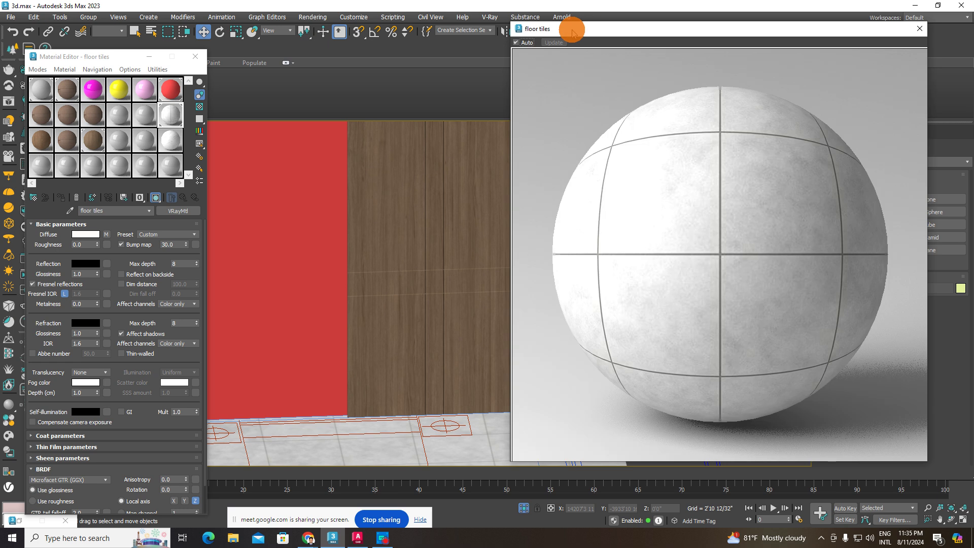
pyautogui.moveTo(522, 27); pyautogui.dragTo(445, 20)
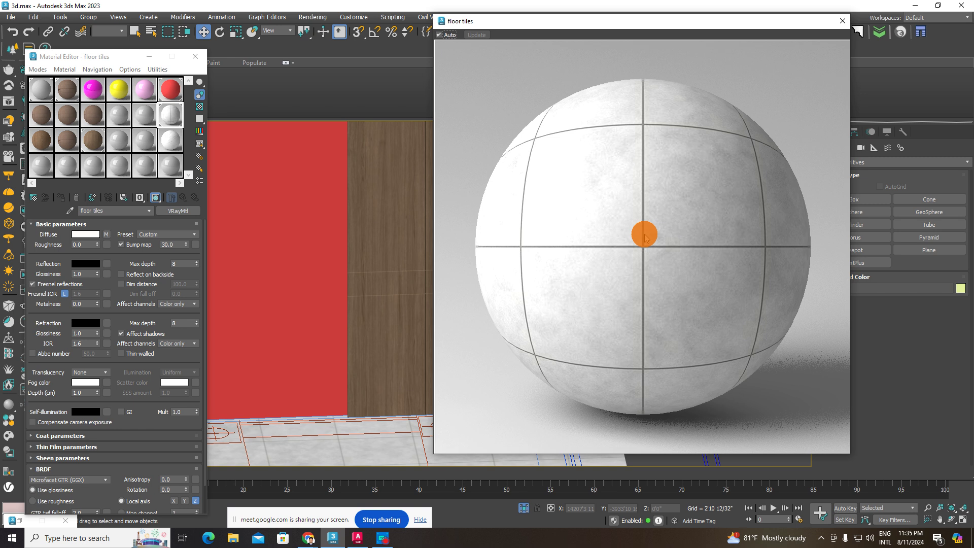
pyautogui.moveTo(522, 22); pyautogui.dragTo(481, 30)
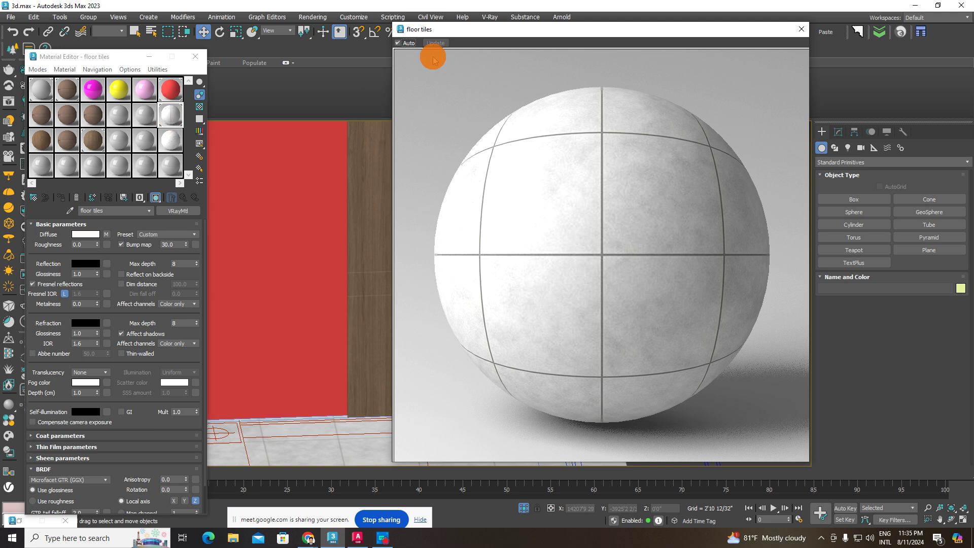
pyautogui.moveTo(405, 26); pyautogui.dragTo(311, 15)
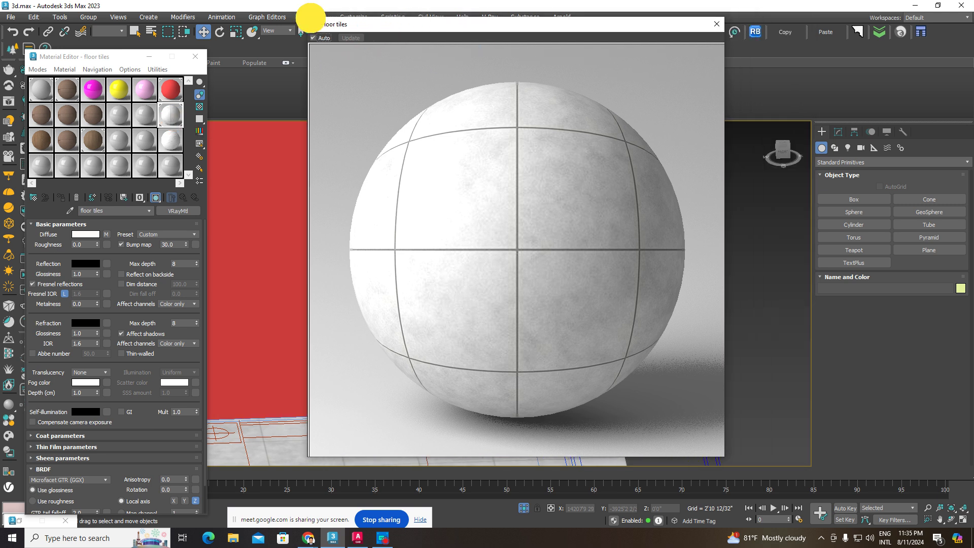
# Step: Lighten the Reflection colour from black to grey and set Reflection Glossiness to 0.88
pyautogui.click(85, 263)
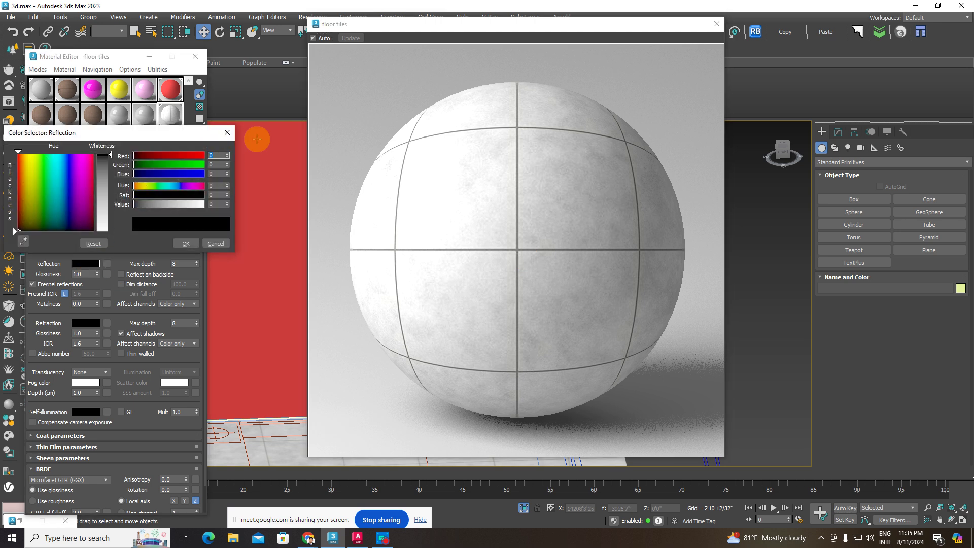
pyautogui.click(227, 133)
pyautogui.click(86, 264)
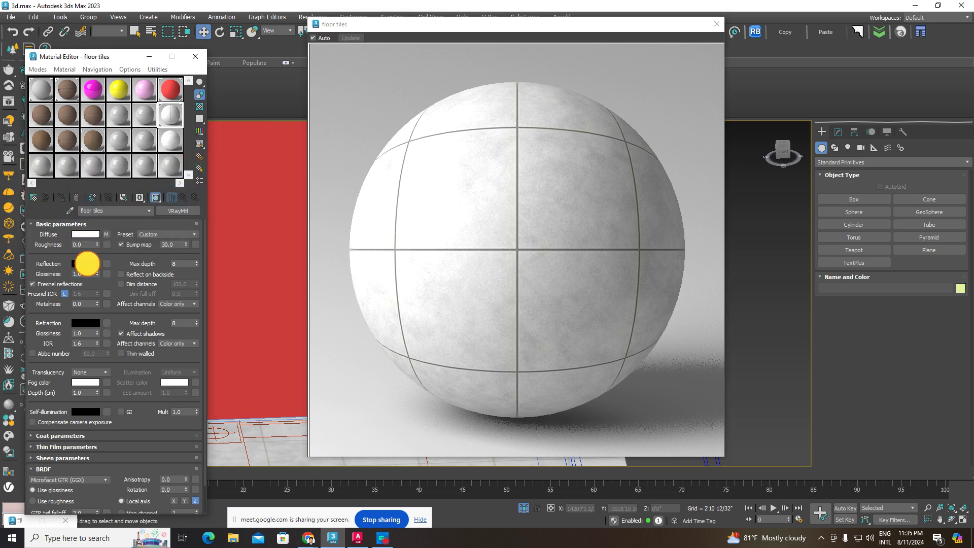
pyautogui.moveTo(111, 176); pyautogui.dragTo(112, 191)
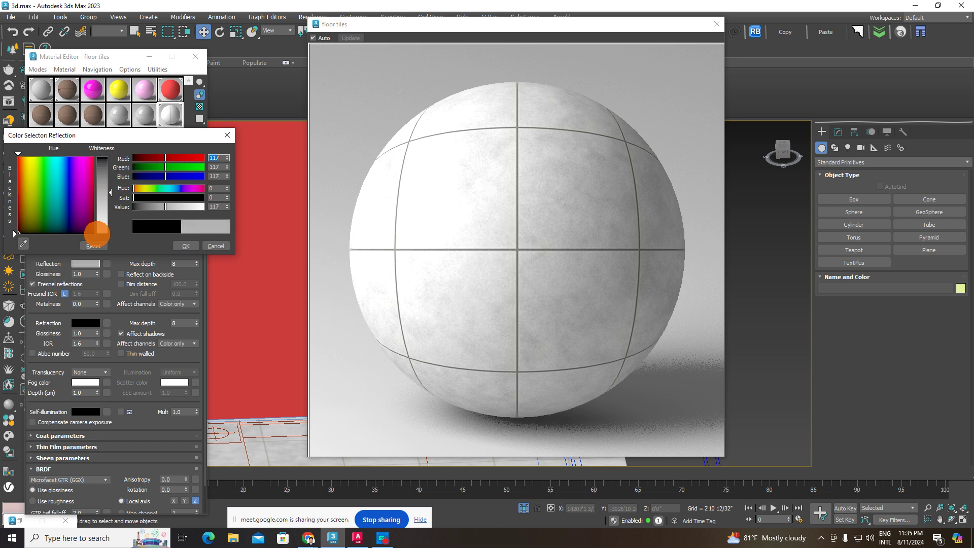
pyautogui.moveTo(96, 217); pyautogui.dragTo(116, 229)
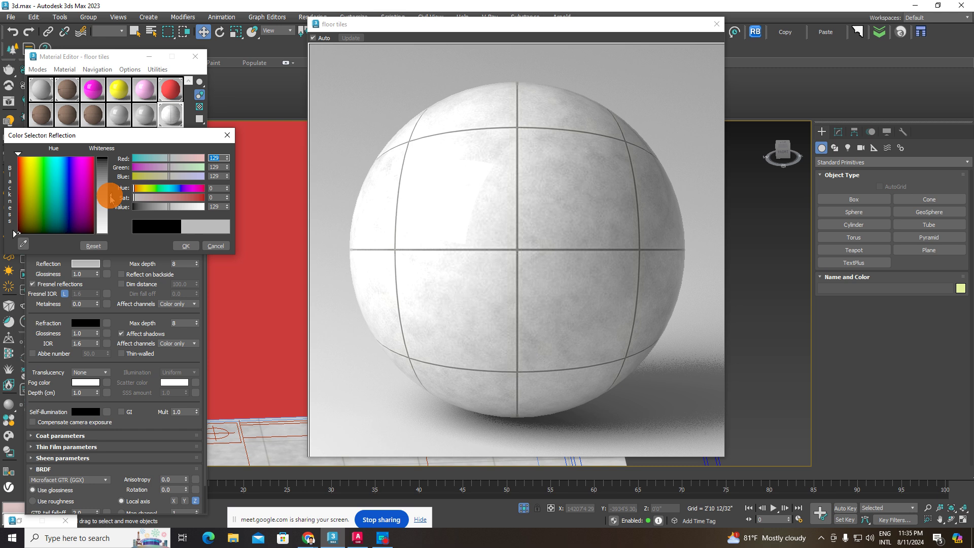
pyautogui.moveTo(111, 195); pyautogui.dragTo(109, 181)
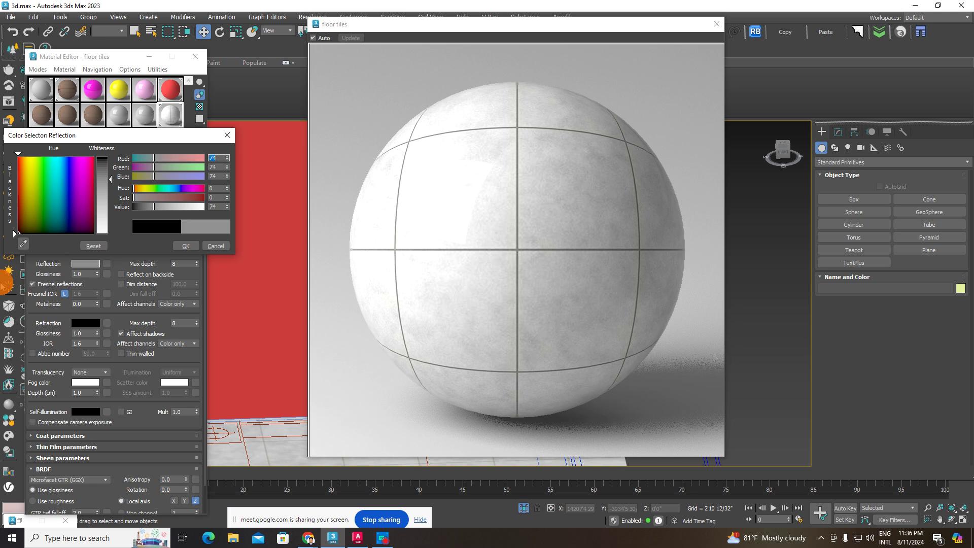
pyautogui.click(186, 247)
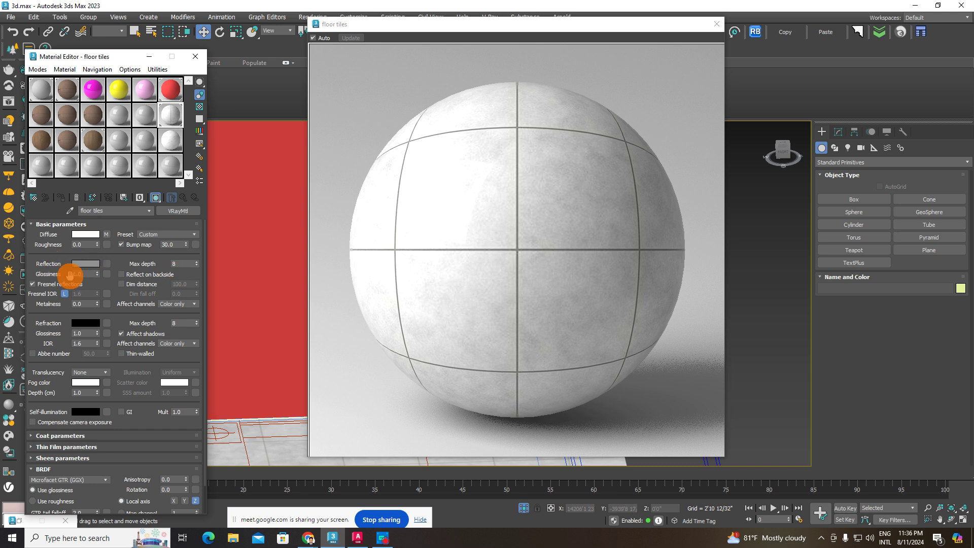
pyautogui.doubleClick(89, 275)
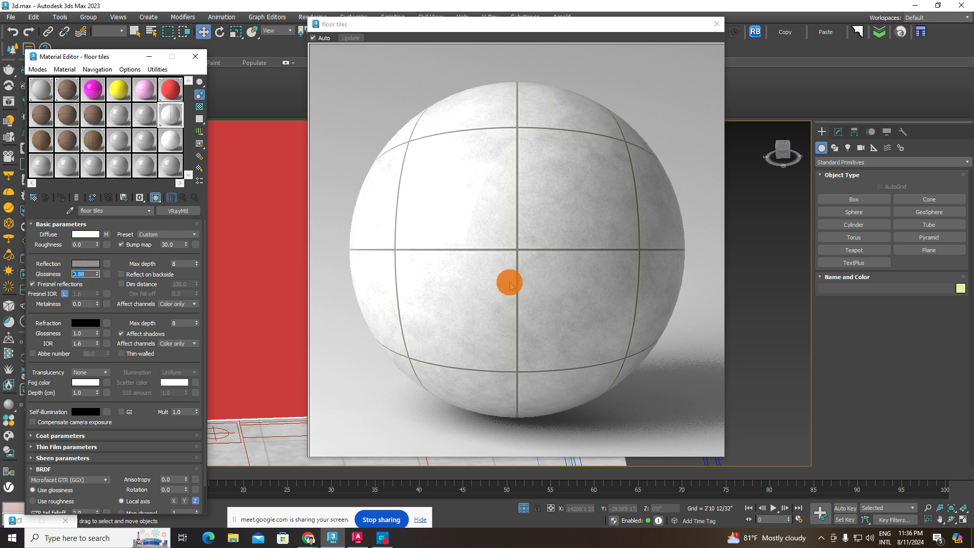
# Step: Set the Reflection colour to light grey 183 and keep Fresnel reflections on
pyautogui.click(87, 263)
pyautogui.moveTo(100, 185); pyautogui.dragTo(104, 198)
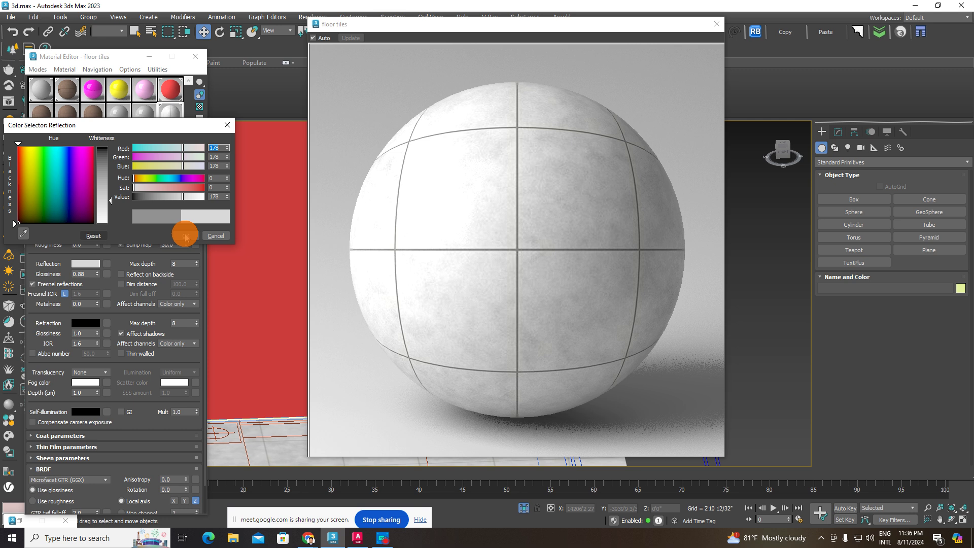
pyautogui.moveTo(111, 201); pyautogui.dragTo(111, 190)
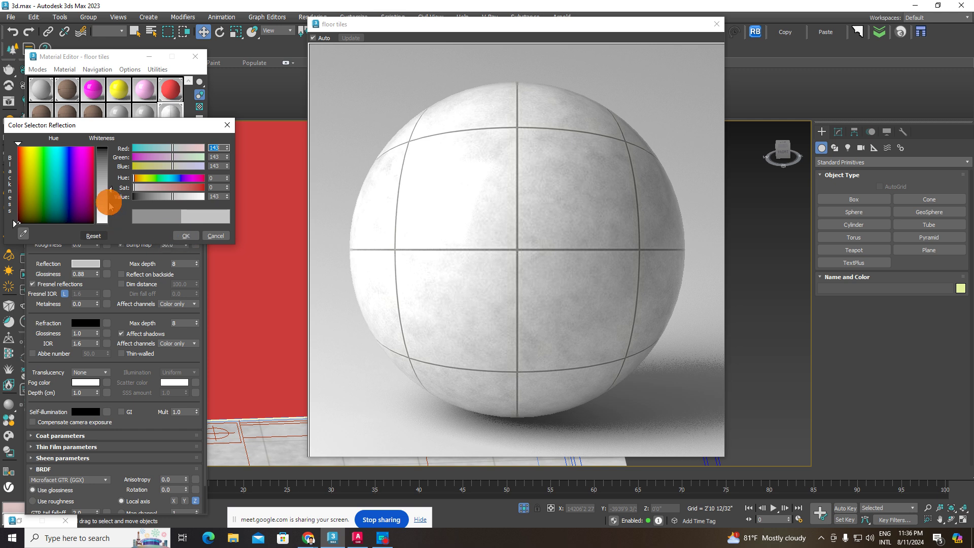
pyautogui.click(109, 202)
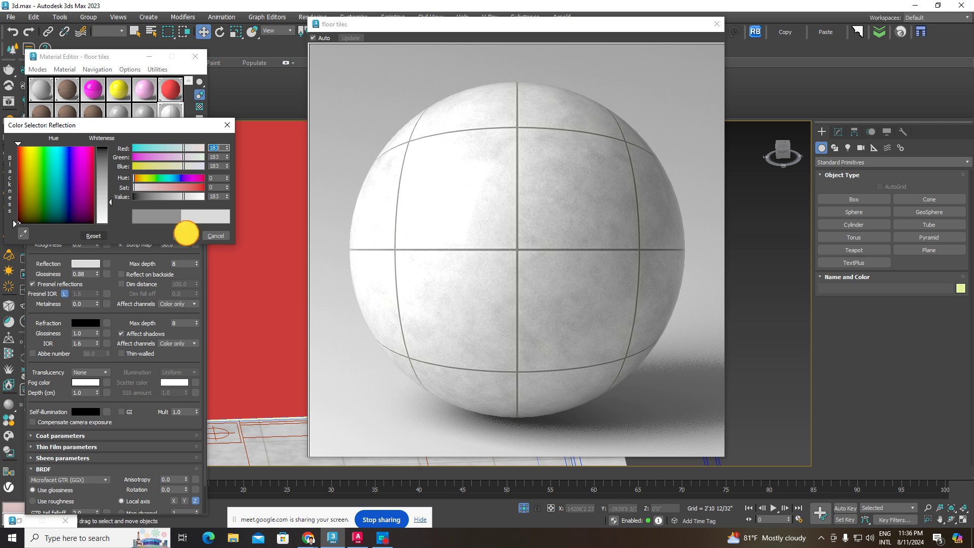
pyautogui.click(187, 236)
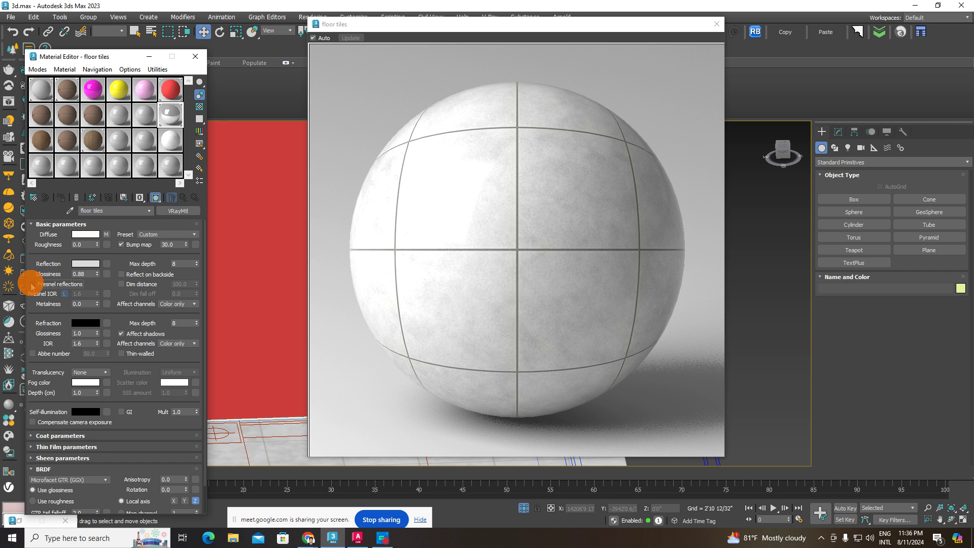
pyautogui.click(32, 284)
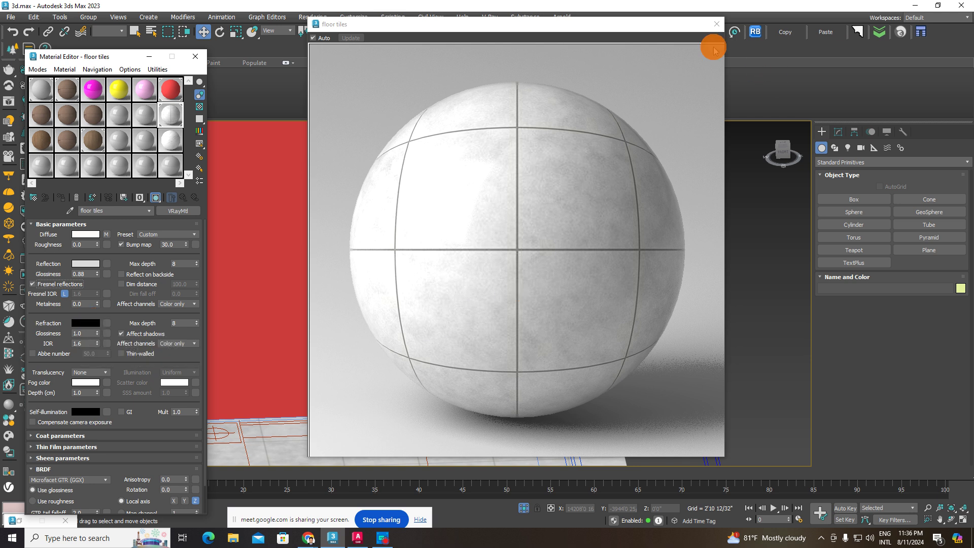
# Step: Close the enlarged material preview and the Material Editor
pyautogui.click(715, 22)
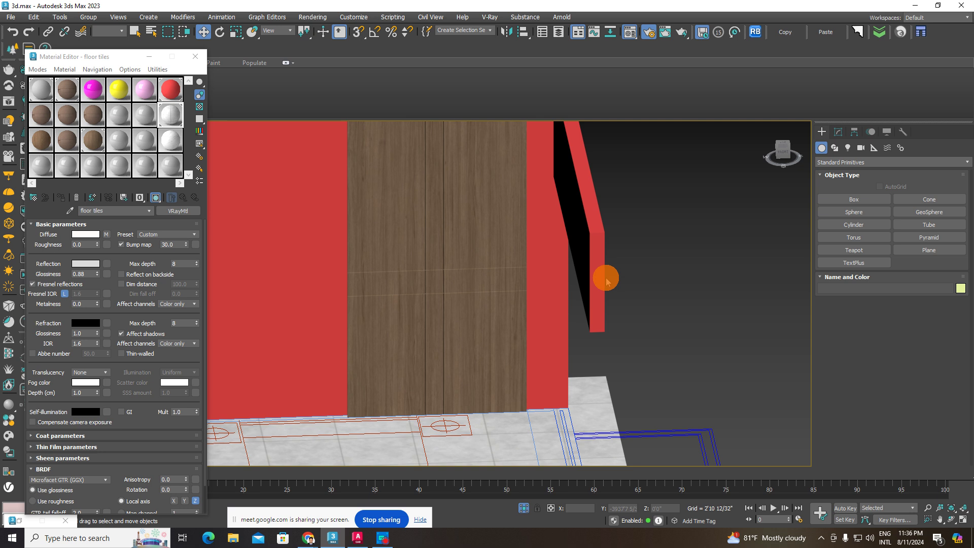
pyautogui.keyDown('alt'); pyautogui.moveTo(605, 276); pyautogui.dragTo(515, 363, button='middle'); pyautogui.keyUp('alt')
pyautogui.scroll(2, 499, 286)
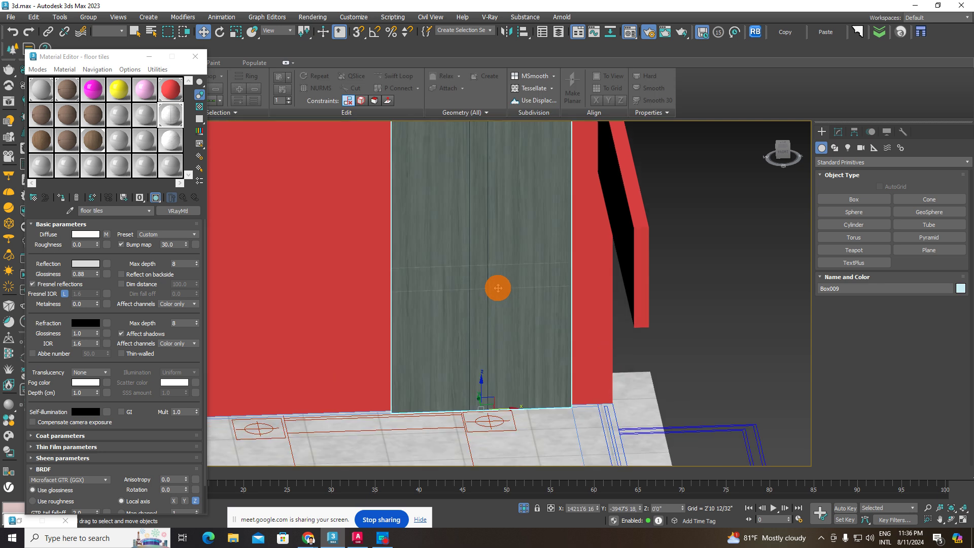
pyautogui.scroll(-4, 672, 280)
pyautogui.scroll(6, 496, 264)
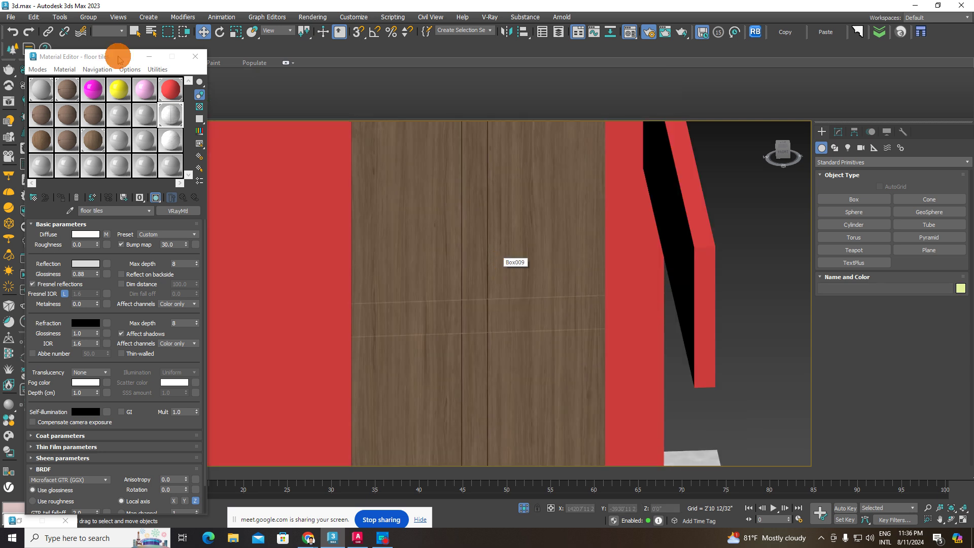
pyautogui.click(196, 57)
pyautogui.scroll(-5, 365, 239)
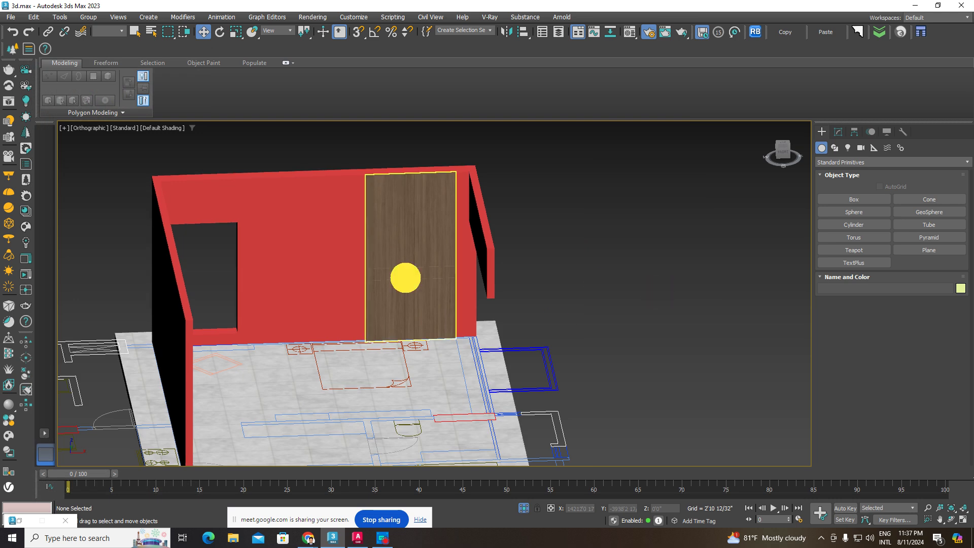
# Step: Select the red wall and orbit around the room
pyautogui.click(404, 276)
pyautogui.moveTo(359, 257)
pyautogui.keyDown('alt'); pyautogui.mouseDown(button='middle')
pyautogui.moveTo(362, 278)
pyautogui.moveTo(405, 299)
pyautogui.moveTo(342, 287)
pyautogui.moveTo(343, 299)
pyautogui.moveTo(354, 298)
pyautogui.mouseUp(button='middle'); pyautogui.keyUp('alt')
pyautogui.click(562, 277)
pyautogui.click(308, 284)
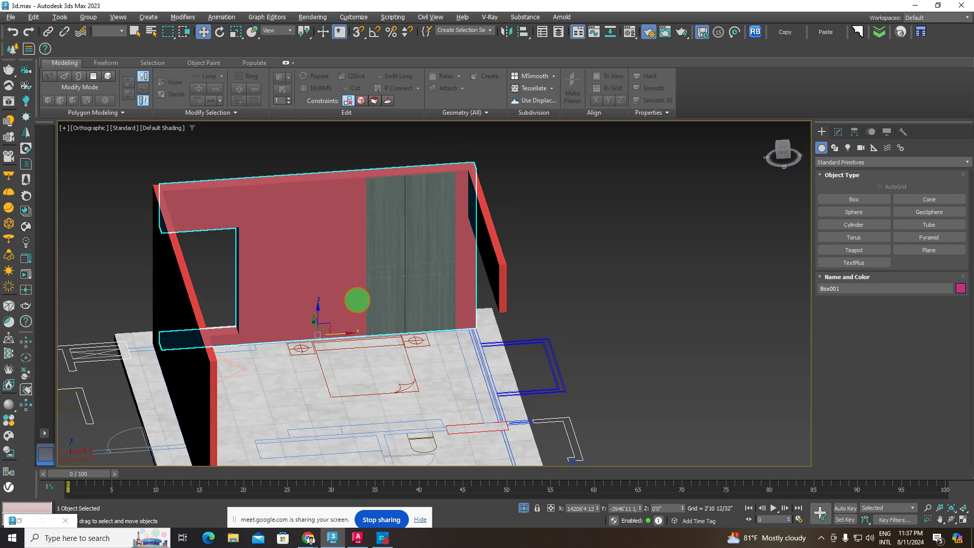
pyautogui.click(331, 307)
pyautogui.click(289, 272)
pyautogui.moveTo(289, 272)
pyautogui.keyDown('alt'); pyautogui.mouseDown(button='middle')
pyautogui.moveTo(446, 333)
pyautogui.moveTo(480, 326)
pyautogui.moveTo(425, 364)
pyautogui.moveTo(463, 325)
pyautogui.mouseUp(button='middle'); pyautogui.keyUp('alt')
pyautogui.scroll(2, 445, 334)
pyautogui.scroll(-3, 445, 334)
# Step: Select the tiled floor and orbit to a top-down view of the floor plan
pyautogui.click(456, 369)
pyautogui.scroll(2, 437, 372)
pyautogui.moveTo(437, 372)
pyautogui.keyDown('alt'); pyautogui.mouseDown(button='middle')
pyautogui.moveTo(435, 306)
pyautogui.moveTo(411, 357)
pyautogui.moveTo(413, 308)
pyautogui.moveTo(433, 259)
pyautogui.moveTo(442, 322)
pyautogui.moveTo(428, 315)
pyautogui.moveTo(458, 374)
pyautogui.mouseUp(button='middle'); pyautogui.keyUp('alt')
pyautogui.scroll(-3, 414, 383)
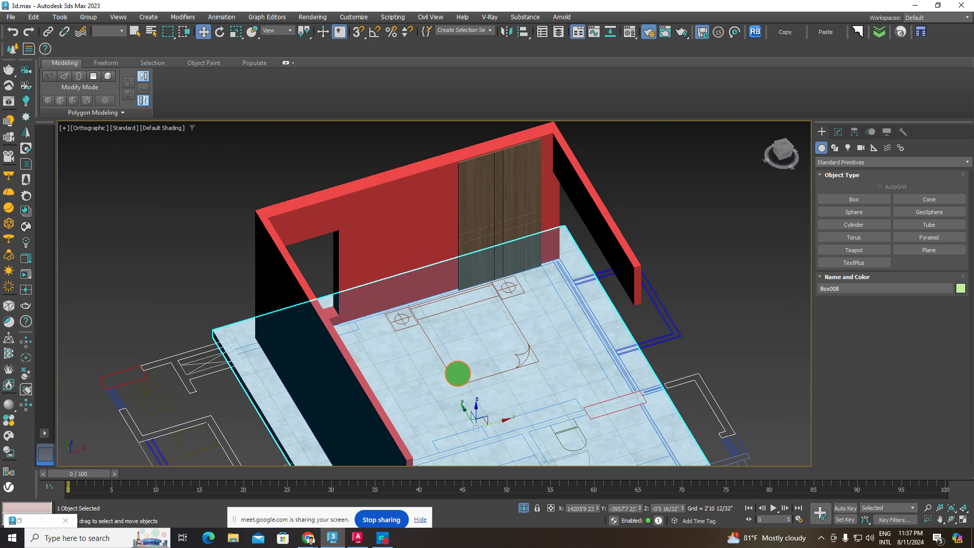
# Step: Select the red wall and convert it to an Editable Poly
pyautogui.click(383, 218)
pyautogui.moveTo(383, 217)
pyautogui.keyDown('alt'); pyautogui.mouseDown(button='middle')
pyautogui.moveTo(420, 283)
pyautogui.moveTo(342, 142)
pyautogui.moveTo(387, 233)
pyautogui.moveTo(411, 243)
pyautogui.mouseUp(button='middle'); pyautogui.keyUp('alt')
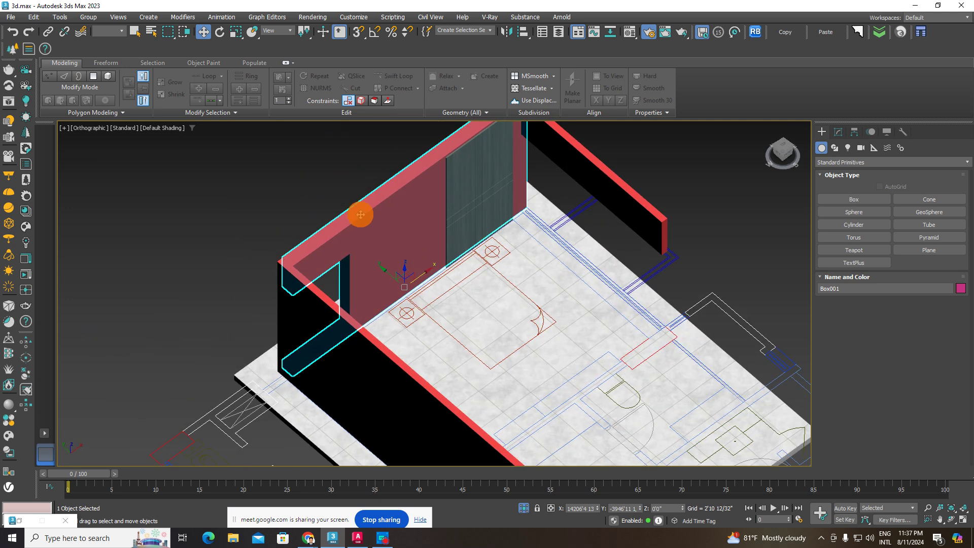
pyautogui.click(379, 218)
pyautogui.rightClick(414, 228)
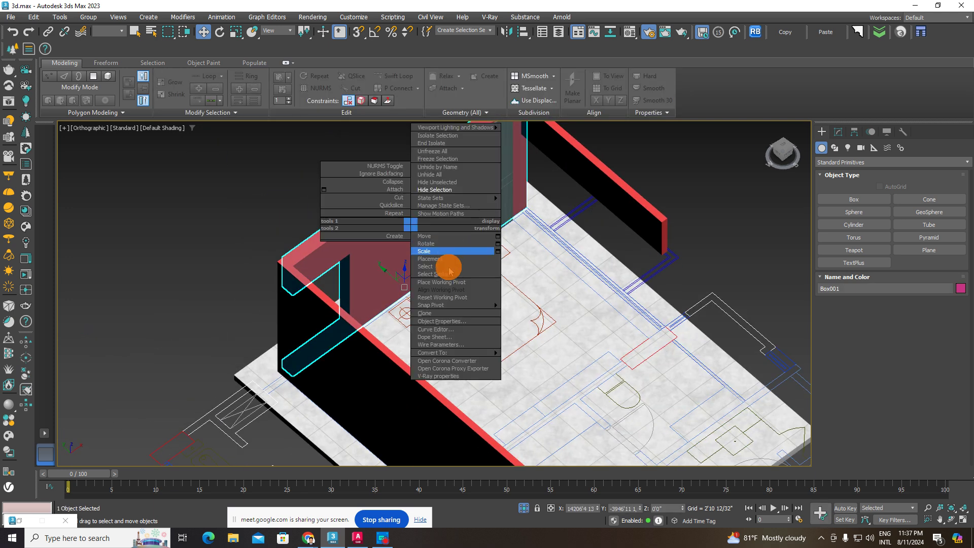
pyautogui.click(302, 222)
pyautogui.click(395, 250)
pyautogui.moveTo(396, 251); pyautogui.dragTo(396, 272, button='middle')
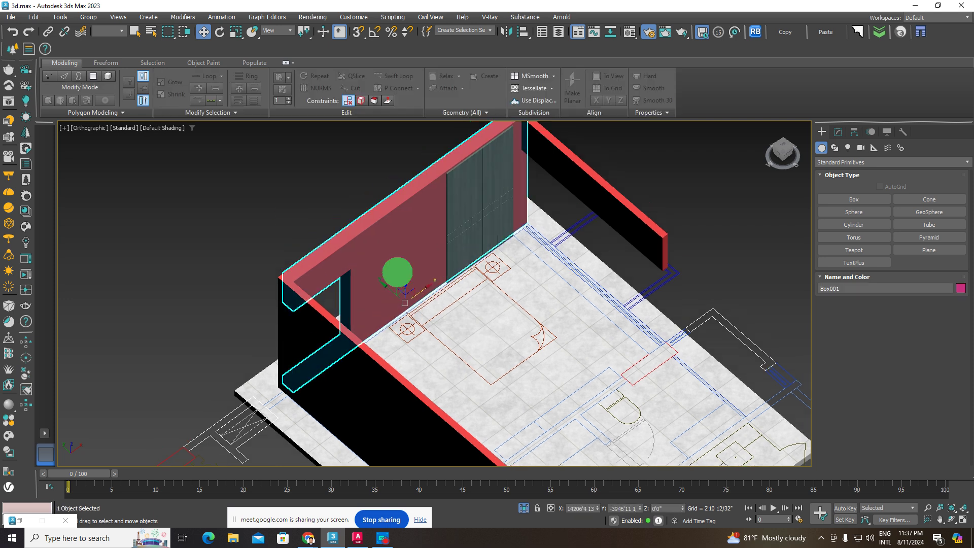
pyautogui.rightClick(401, 254)
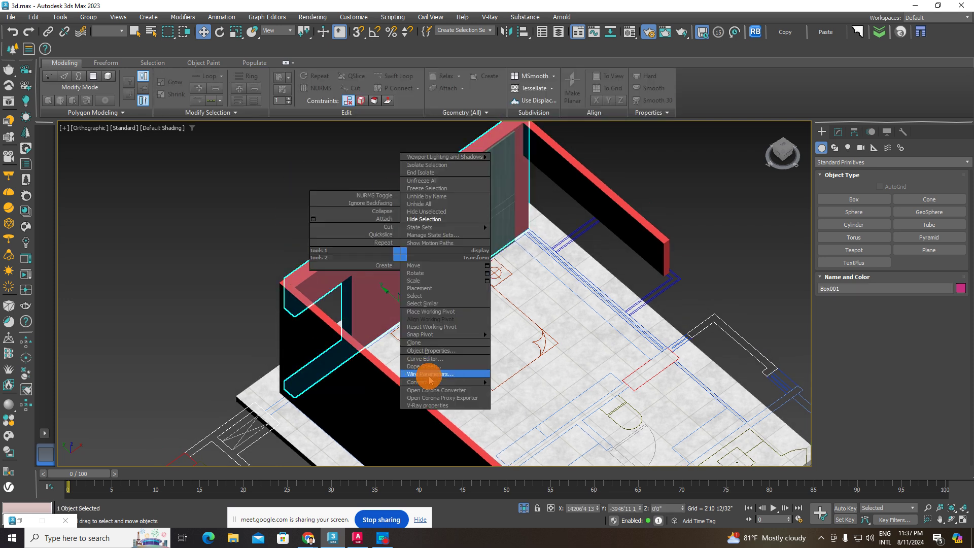
pyautogui.moveTo(418, 381)
pyautogui.click(529, 390)
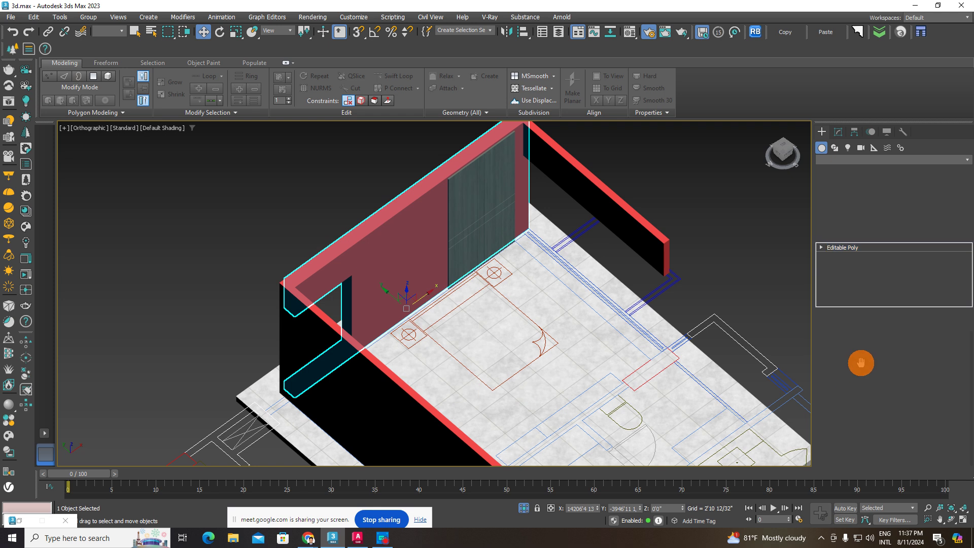
# Step: Select the wall's upper band polygons at Polygon level, then clear the selection
pyautogui.scroll(3, 911, 378)
pyautogui.scroll(3, 909, 377)
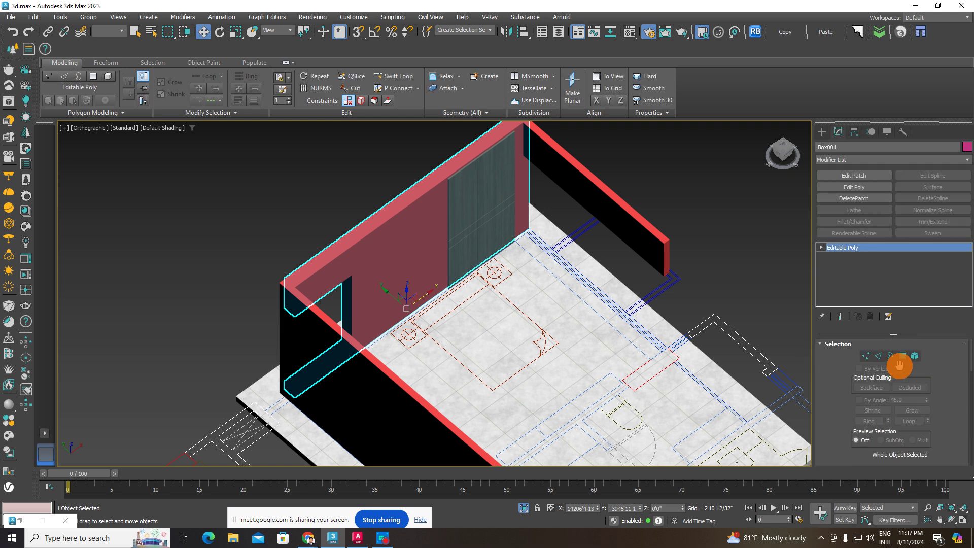
pyautogui.click(410, 248)
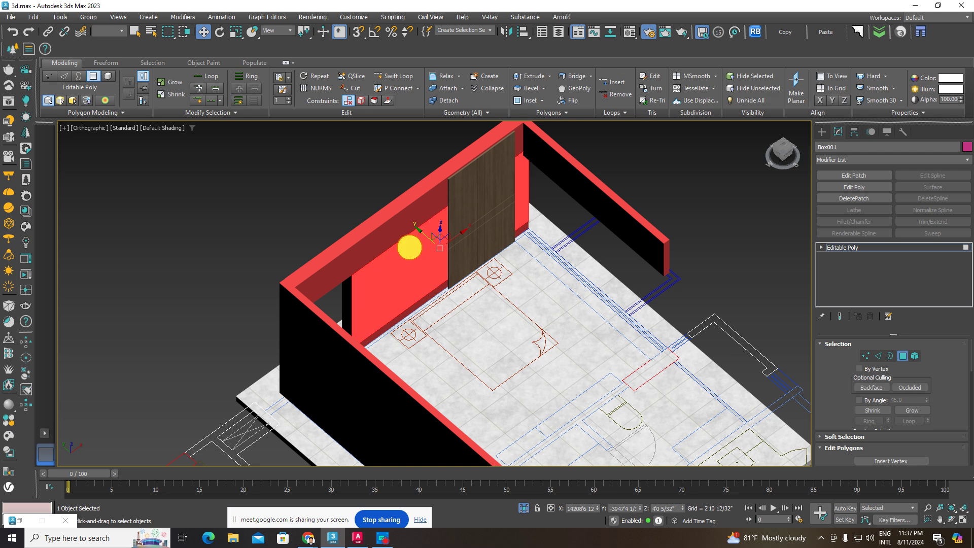
pyautogui.keyDown('alt'); pyautogui.moveTo(421, 259); pyautogui.dragTo(382, 254, button='middle'); pyautogui.keyUp('alt')
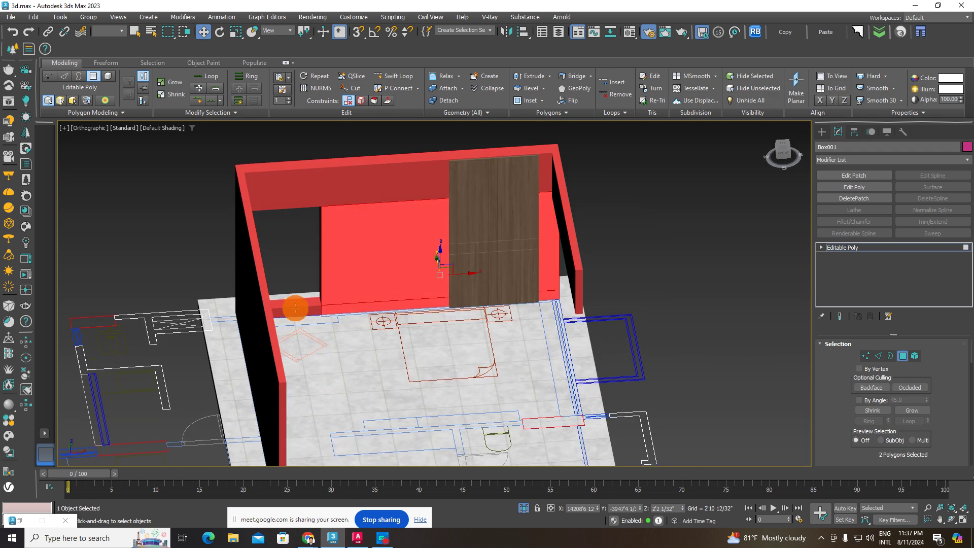
pyautogui.keyDown('ctrl'); pyautogui.click(428, 194); pyautogui.keyUp('ctrl')
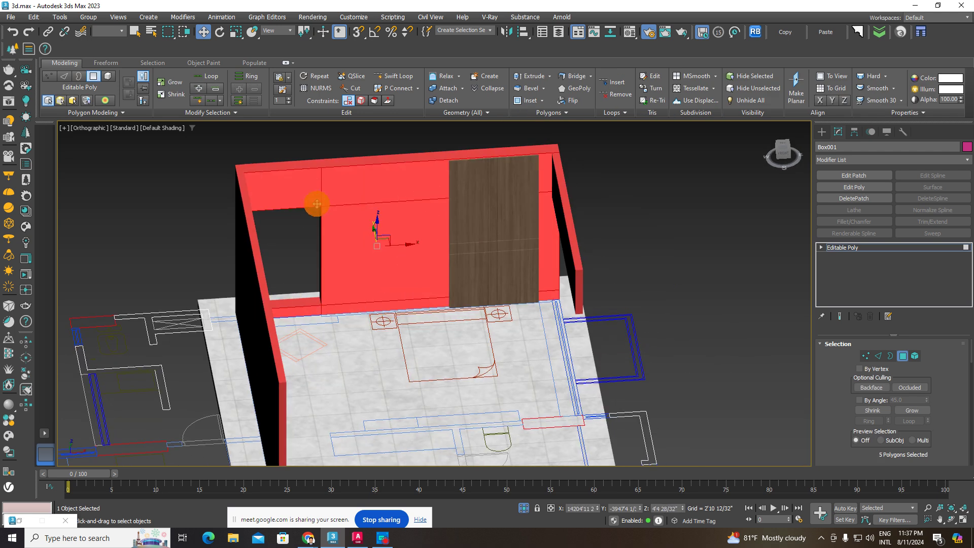
pyautogui.moveTo(317, 204)
pyautogui.keyDown('alt'); pyautogui.mouseDown(button='middle')
pyautogui.moveTo(294, 190)
pyautogui.moveTo(331, 220)
pyautogui.mouseUp(button='middle'); pyautogui.keyUp('alt')
pyautogui.moveTo(445, 267)
pyautogui.mouseDown(button='middle')
pyautogui.moveTo(470, 252)
pyautogui.moveTo(468, 310)
pyautogui.mouseUp(button='middle')
pyautogui.click(908, 387)
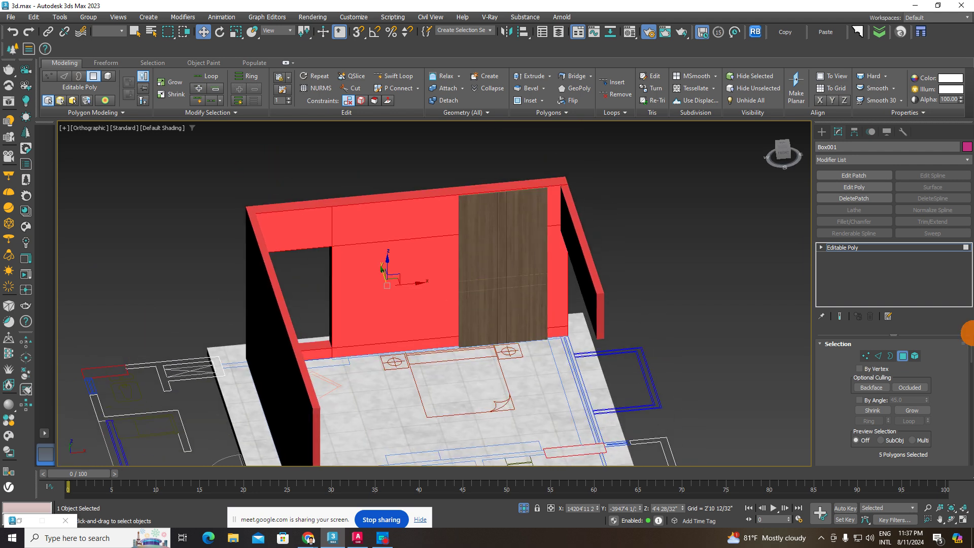
pyautogui.click(822, 132)
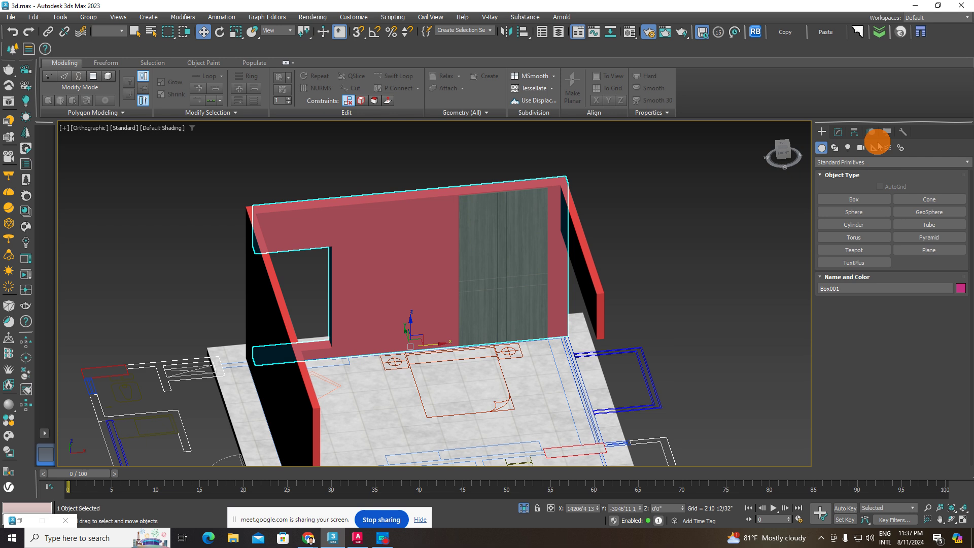
pyautogui.click(646, 256)
# Step: In the Material Editor, set the 'wall colour' material's Diffuse to pale pink
pyautogui.press('m')
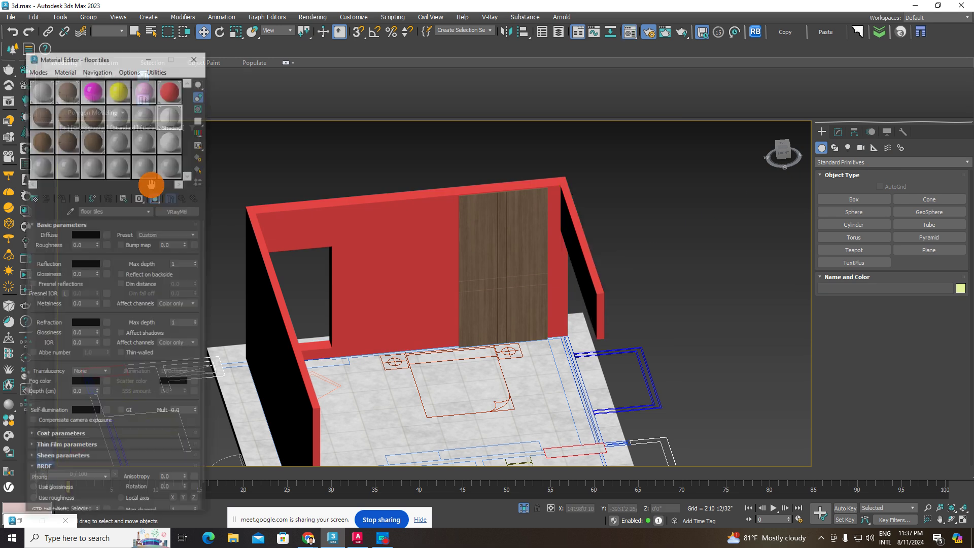
pyautogui.click(93, 237)
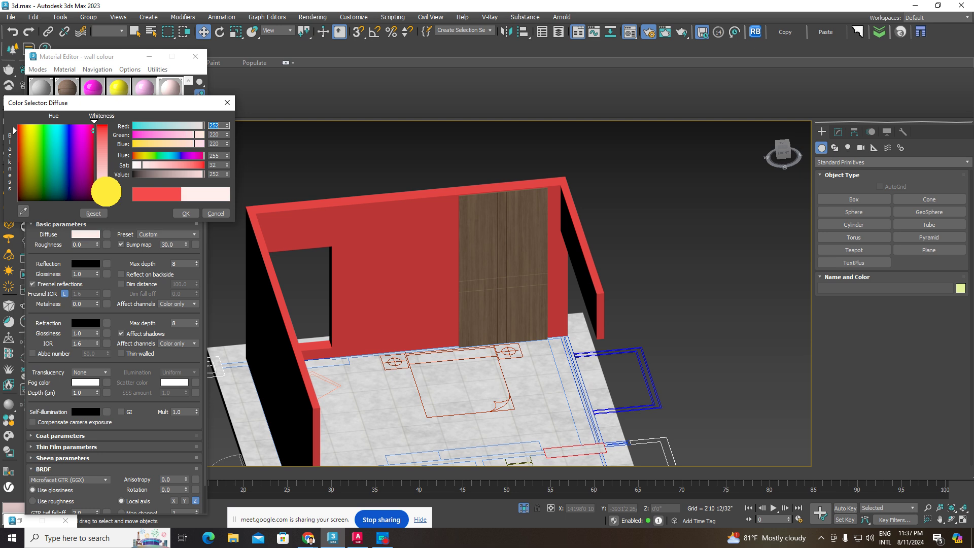
pyautogui.click(185, 213)
# Step: Convert wall Box001 to Editable Poly and enter polygon editing
pyautogui.click(446, 207)
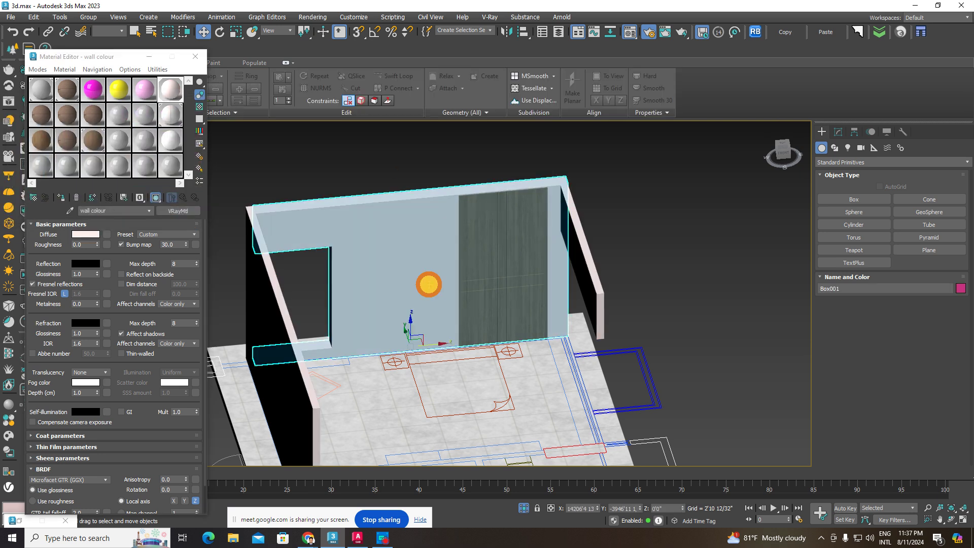
pyautogui.moveTo(429, 283); pyautogui.dragTo(494, 308, button='middle')
pyautogui.rightClick(495, 308)
pyautogui.click(508, 325)
pyautogui.rightClick(435, 239)
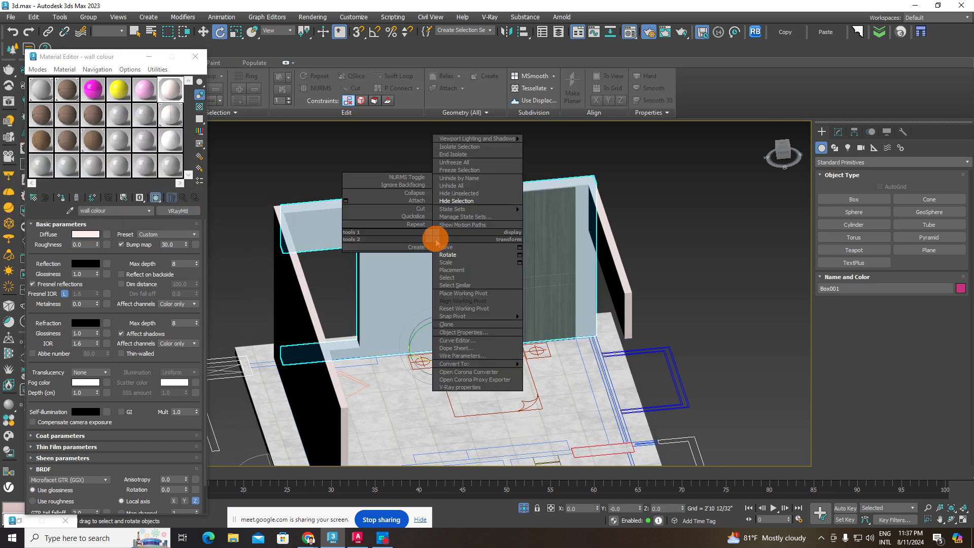
pyautogui.click(212, 33)
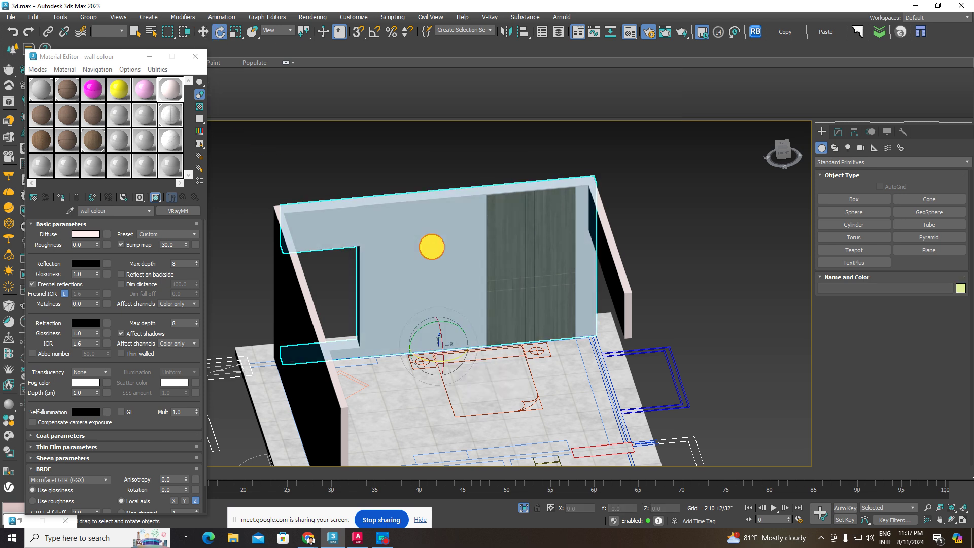
pyautogui.rightClick(431, 245)
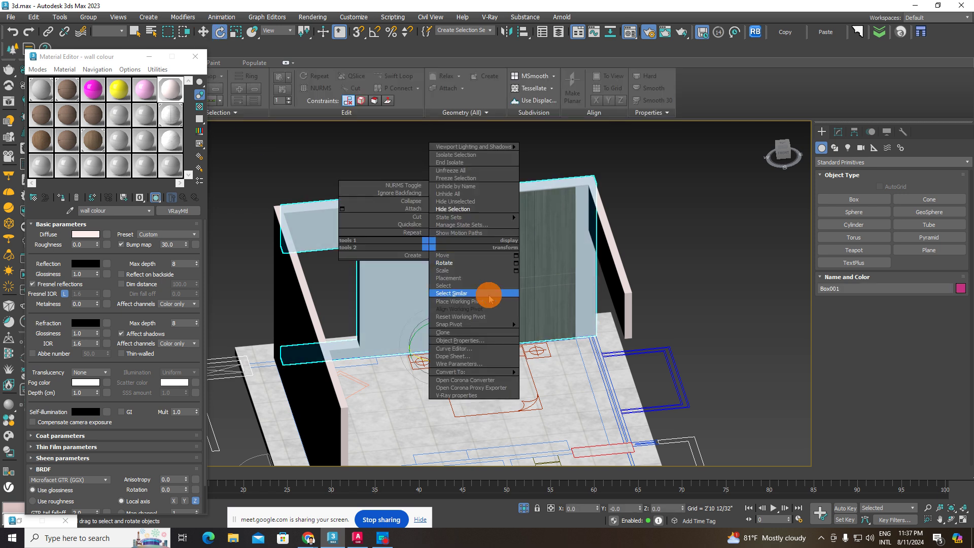
pyautogui.click(560, 380)
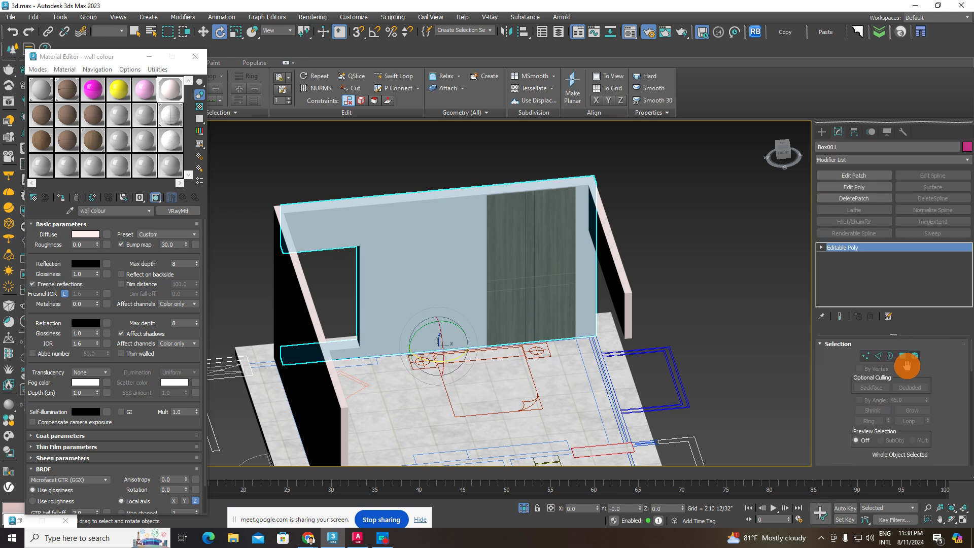
pyautogui.click(904, 356)
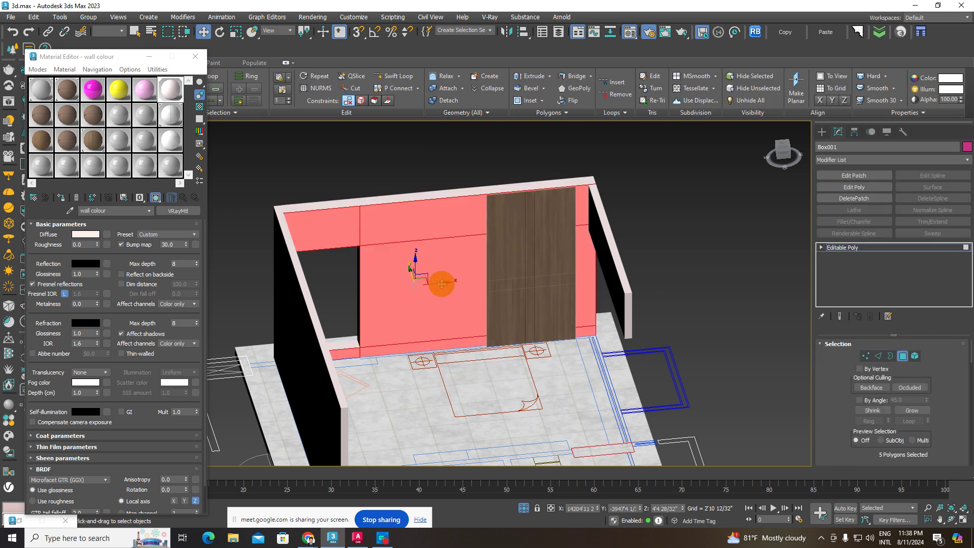
# Step: Select the back-wall polygons and detach them as Object001
pyautogui.moveTo(480, 276)
pyautogui.keyDown('alt'); pyautogui.mouseDown(button='middle')
pyautogui.moveTo(419, 278)
pyautogui.moveTo(467, 265)
pyautogui.moveTo(413, 282)
pyautogui.mouseUp(button='middle'); pyautogui.keyUp('alt')
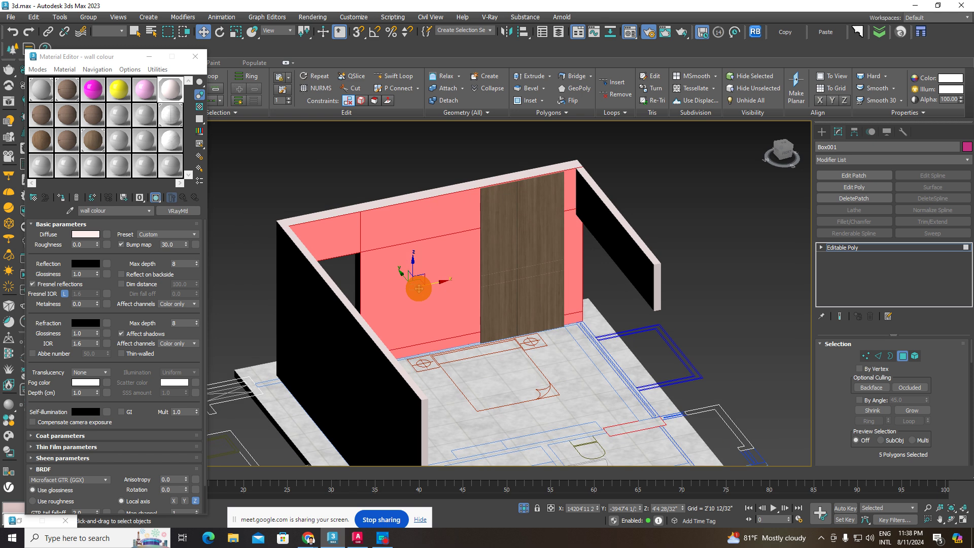
pyautogui.scroll(3, 415, 282)
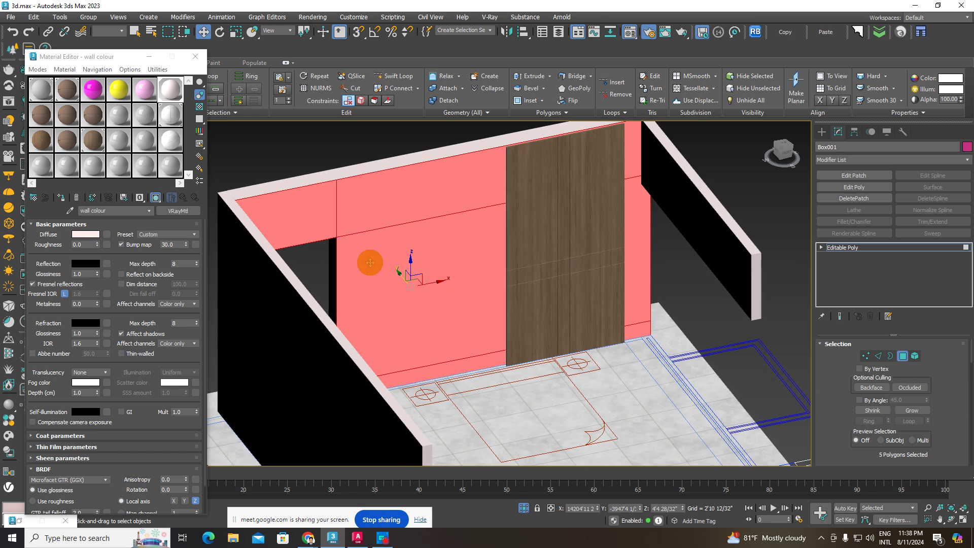
pyautogui.moveTo(370, 262)
pyautogui.keyDown('alt'); pyautogui.mouseDown(button='middle')
pyautogui.moveTo(433, 279)
pyautogui.moveTo(540, 272)
pyautogui.moveTo(566, 259)
pyautogui.moveTo(476, 276)
pyautogui.moveTo(494, 285)
pyautogui.mouseUp(button='middle'); pyautogui.keyUp('alt')
pyautogui.click(862, 370)
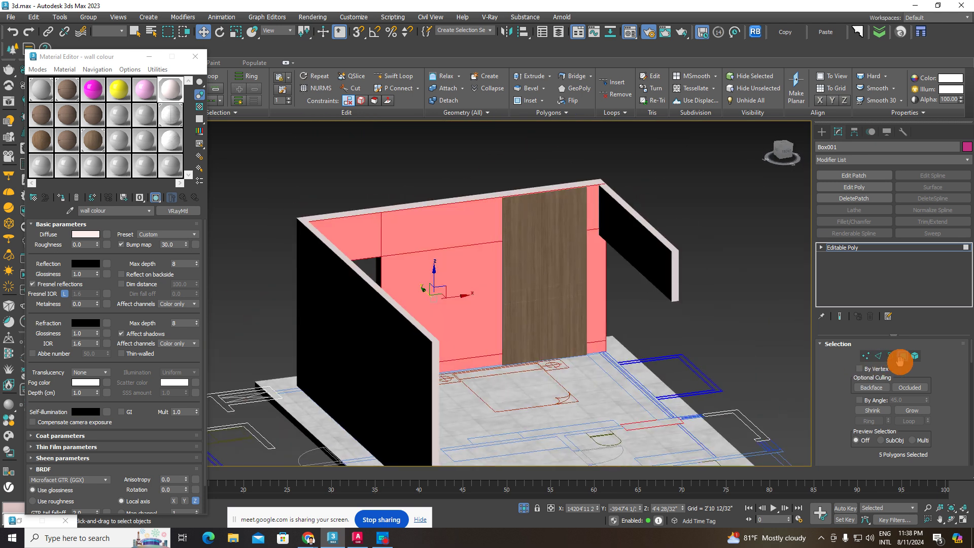
pyautogui.scroll(-3, 968, 349)
pyautogui.scroll(-3, 967, 348)
pyautogui.scroll(-2, 968, 348)
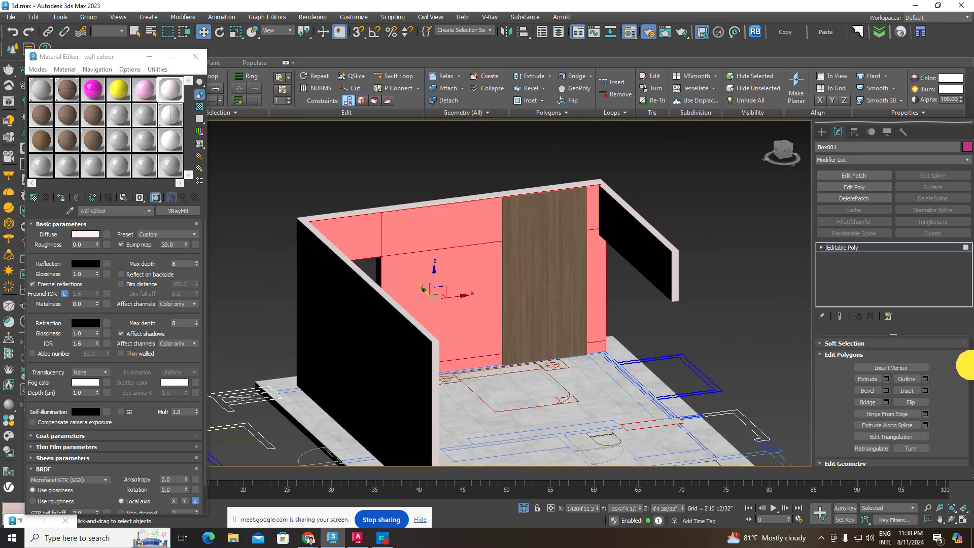
pyautogui.scroll(-2, 967, 370)
pyautogui.scroll(-2, 967, 371)
pyautogui.scroll(-2, 967, 376)
pyautogui.scroll(-2, 967, 379)
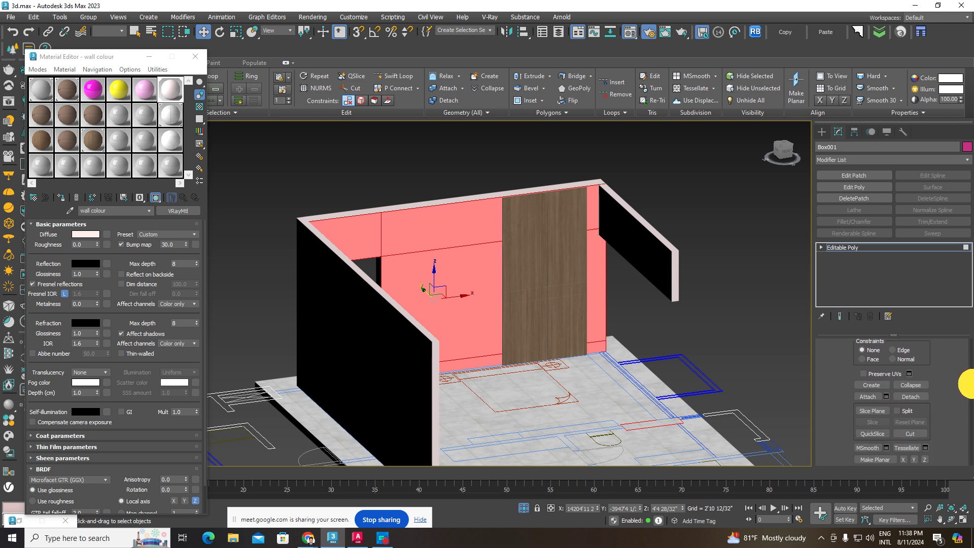
pyautogui.scroll(-2, 967, 384)
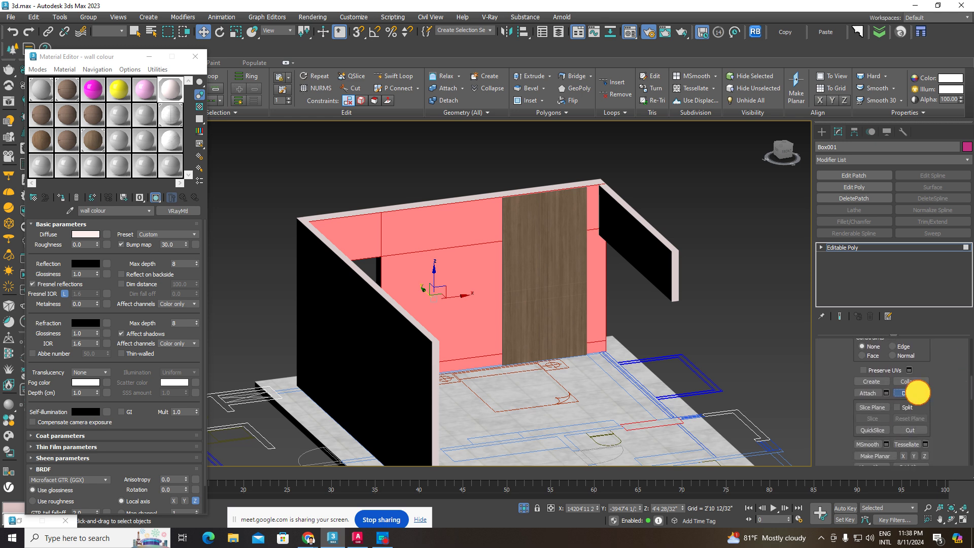
pyautogui.click(917, 392)
pyautogui.click(514, 276)
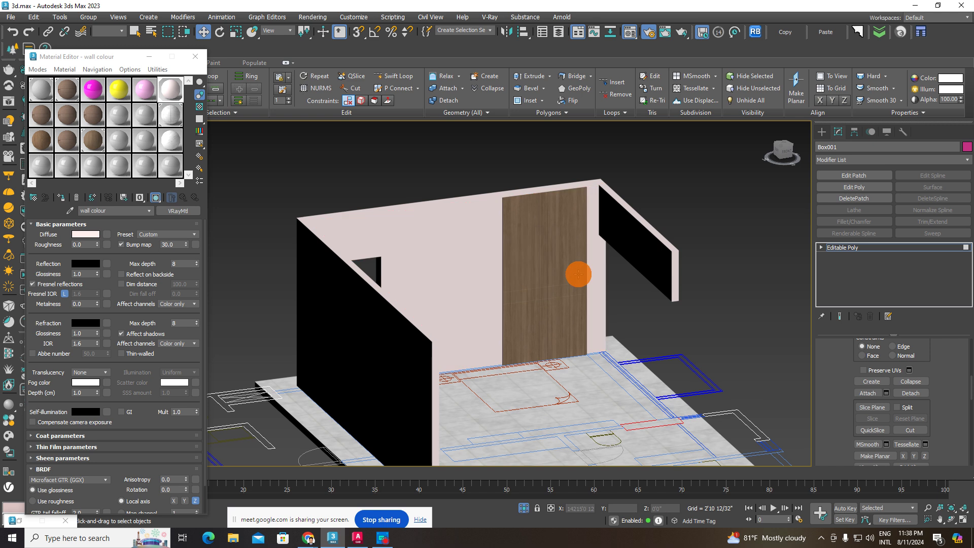
# Step: Leave polygon mode and slide detached wall Object001 into position near the rear wall
pyautogui.click(821, 133)
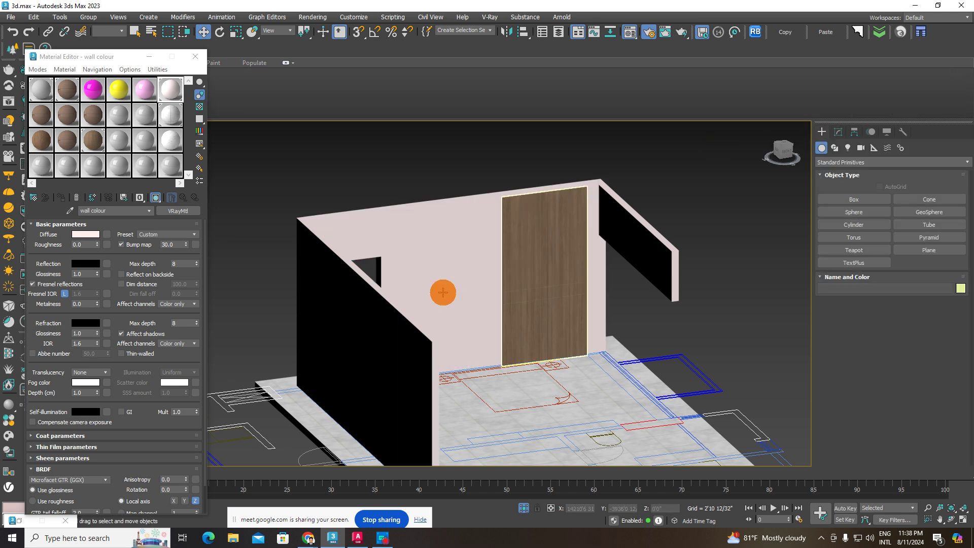
pyautogui.click(442, 290)
pyautogui.moveTo(527, 336)
pyautogui.keyDown('alt'); pyautogui.mouseDown(button='middle')
pyautogui.moveTo(528, 370)
pyautogui.moveTo(437, 331)
pyautogui.mouseUp(button='middle'); pyautogui.keyUp('alt')
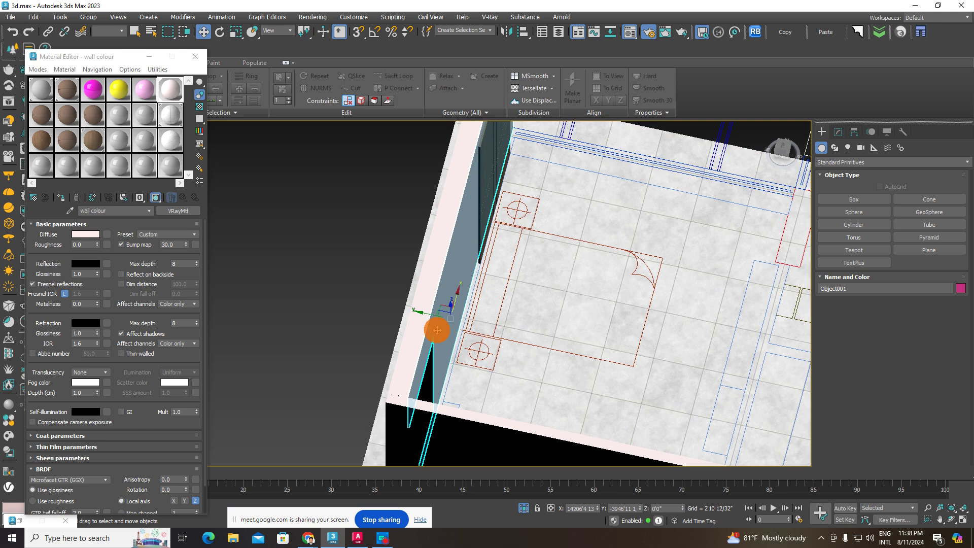
pyautogui.moveTo(421, 315)
pyautogui.mouseDown()
pyautogui.moveTo(637, 344)
pyautogui.moveTo(570, 355)
pyautogui.moveTo(588, 344)
pyautogui.moveTo(639, 344)
pyautogui.mouseUp()
pyautogui.moveTo(640, 344)
pyautogui.keyDown('alt'); pyautogui.mouseDown(button='middle')
pyautogui.moveTo(494, 318)
pyautogui.moveTo(625, 291)
pyautogui.moveTo(541, 312)
pyautogui.moveTo(528, 296)
pyautogui.moveTo(500, 298)
pyautogui.mouseUp(button='middle'); pyautogui.keyUp('alt')
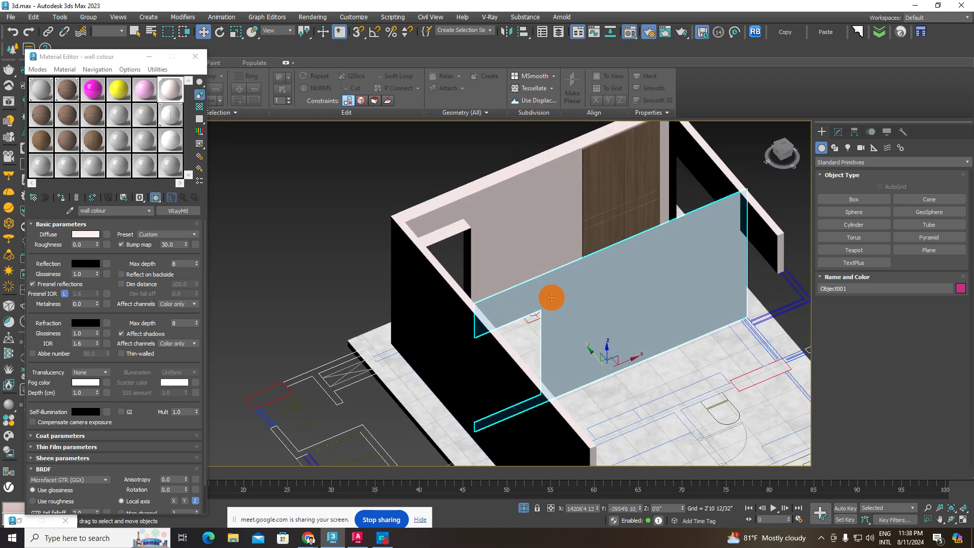
pyautogui.hotkey('ctrl', 'z')
pyautogui.moveTo(528, 274)
pyautogui.mouseDown()
pyautogui.moveTo(559, 302)
pyautogui.moveTo(553, 281)
pyautogui.moveTo(538, 281)
pyautogui.moveTo(459, 212)
pyautogui.moveTo(457, 229)
pyautogui.mouseUp()
pyautogui.scroll(-2, 457, 229)
# Step: Check the repositioned Object001 from frontal and wider views of the room
pyautogui.click(413, 348)
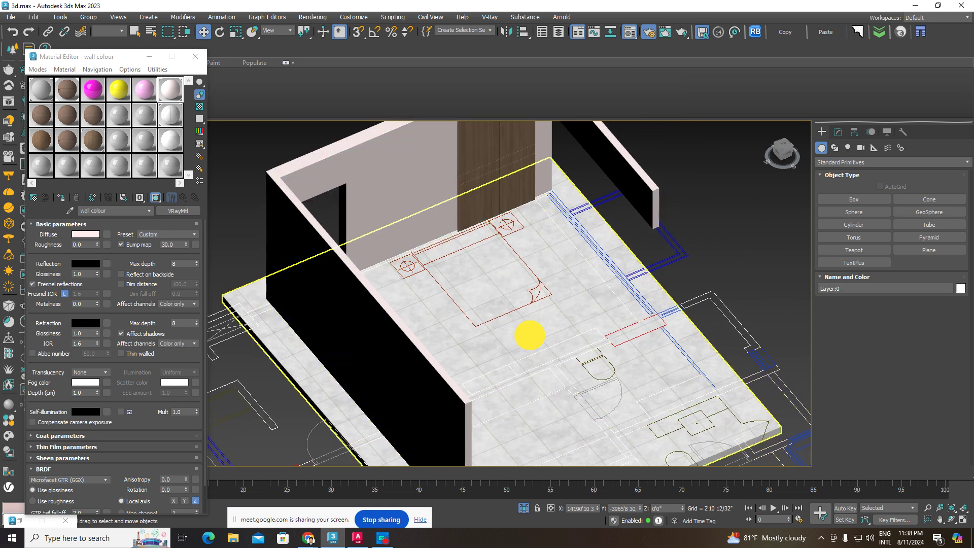
pyautogui.scroll(5, 524, 300)
pyautogui.moveTo(523, 301)
pyautogui.keyDown('alt'); pyautogui.mouseDown(button='middle')
pyautogui.moveTo(521, 246)
pyautogui.moveTo(513, 322)
pyautogui.mouseUp(button='middle'); pyautogui.keyUp('alt')
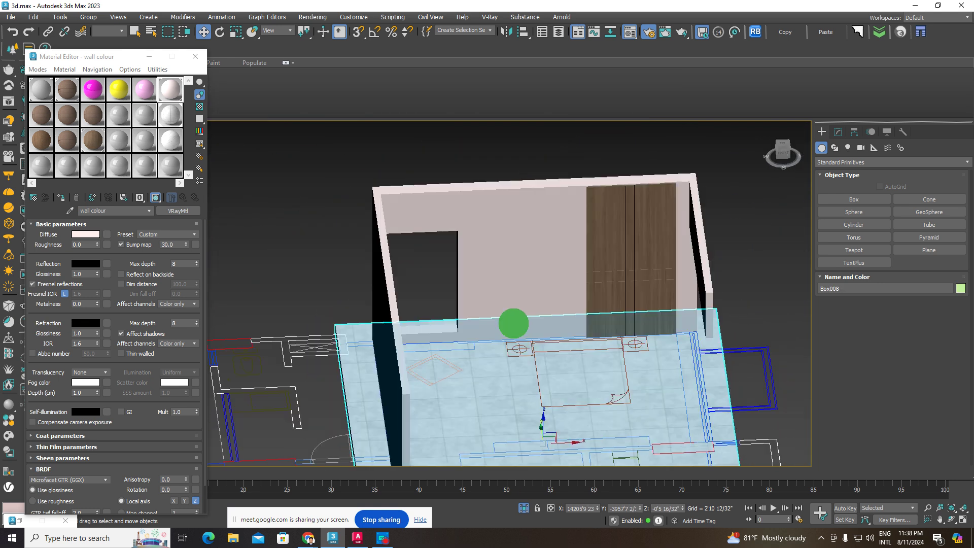
pyautogui.click(760, 256)
pyautogui.click(563, 264)
pyautogui.keyDown('alt'); pyautogui.moveTo(544, 272); pyautogui.dragTo(582, 288, button='middle'); pyautogui.keyUp('alt')
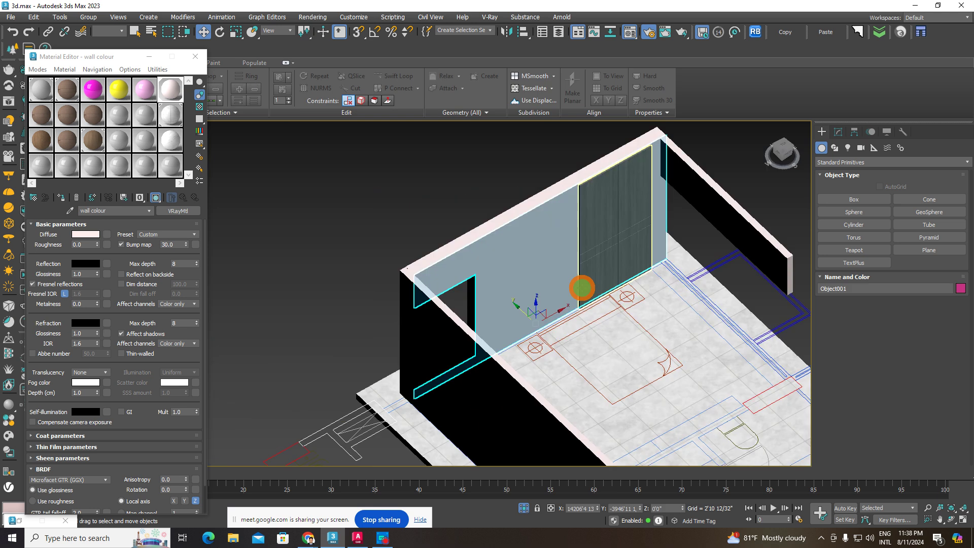
pyautogui.scroll(3, 558, 330)
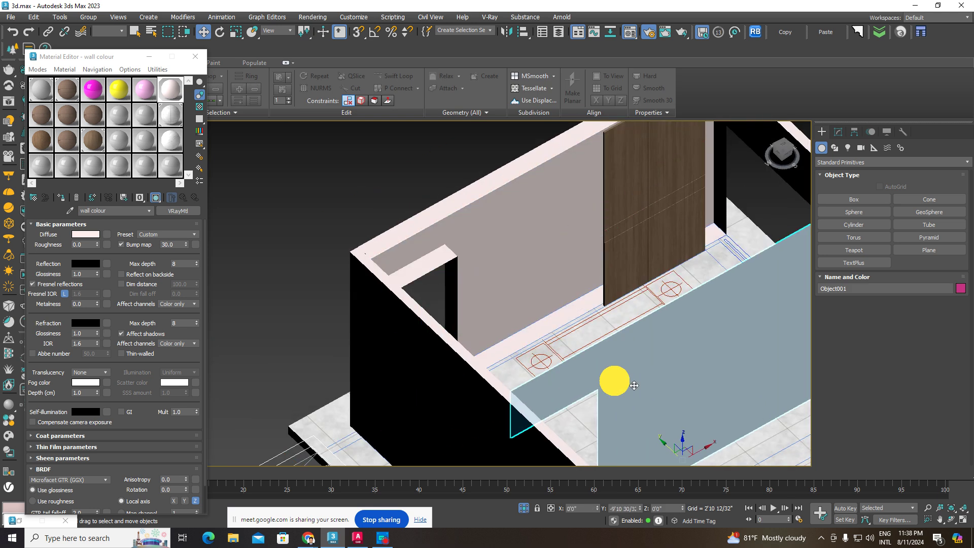
pyautogui.scroll(2, 478, 281)
pyautogui.scroll(-2, 479, 282)
pyautogui.moveTo(370, 220)
pyautogui.keyDown('alt'); pyautogui.mouseDown(button='middle')
pyautogui.moveTo(418, 269)
pyautogui.moveTo(500, 296)
pyautogui.moveTo(306, 172)
pyautogui.mouseUp(button='middle'); pyautogui.keyUp('alt')
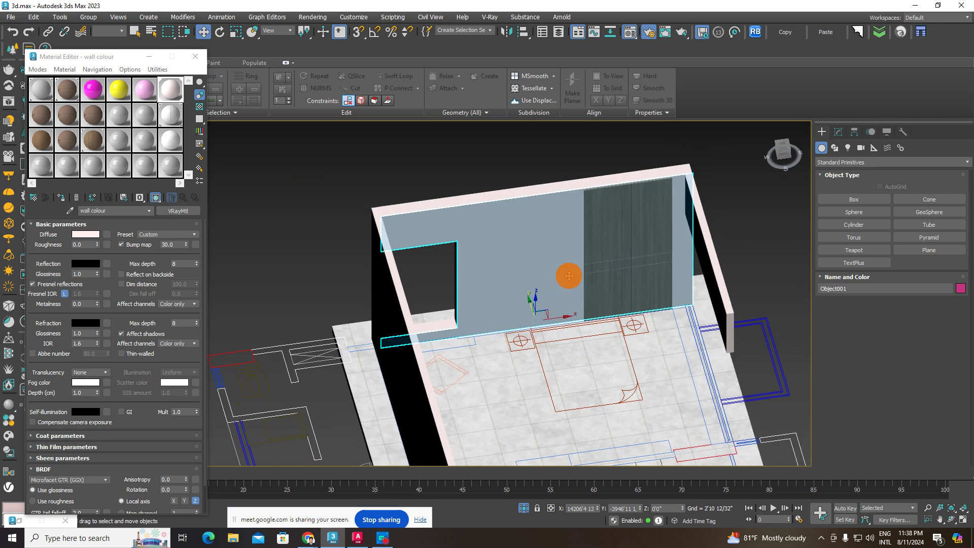
# Step: Apply the wood material to Object001 and orbit to look down over the room
pyautogui.click(60, 198)
pyautogui.click(492, 159)
pyautogui.scroll(3, 493, 203)
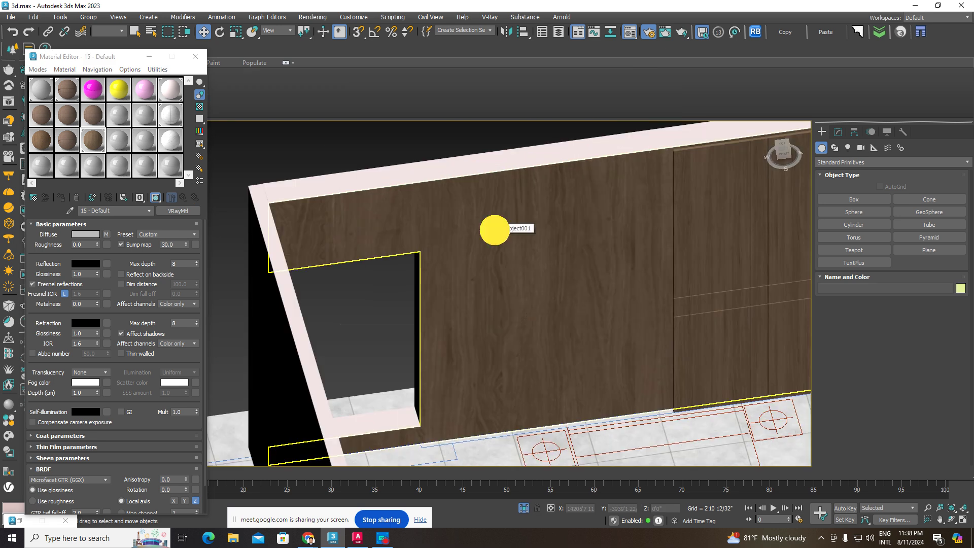
pyautogui.click(495, 230)
pyautogui.moveTo(490, 203)
pyautogui.keyDown('alt'); pyautogui.mouseDown(button='middle')
pyautogui.moveTo(674, 190)
pyautogui.moveTo(596, 227)
pyautogui.moveTo(502, 205)
pyautogui.moveTo(479, 187)
pyautogui.mouseUp(button='middle'); pyautogui.keyUp('alt')
pyautogui.scroll(-3, 488, 248)
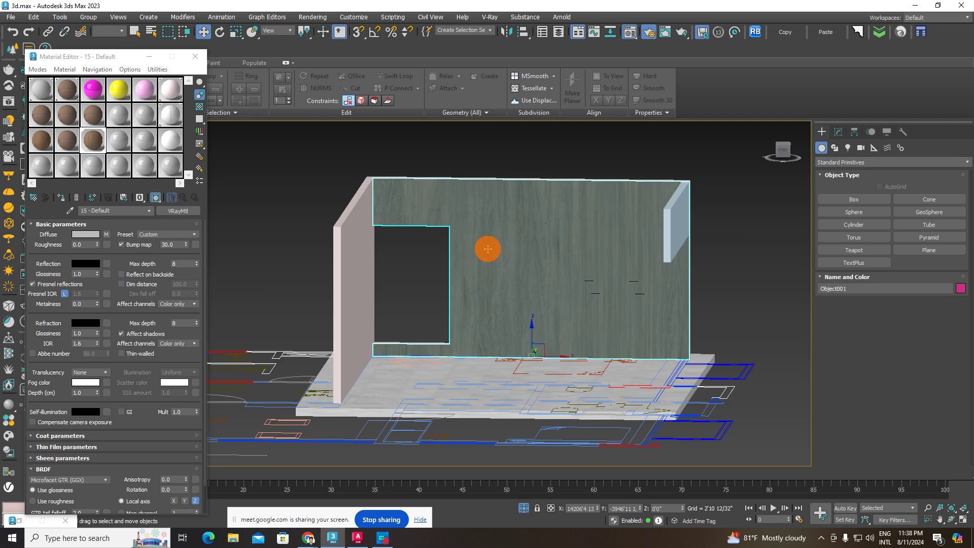
pyautogui.keyDown('alt'); pyautogui.moveTo(488, 249); pyautogui.dragTo(319, 168, button='middle'); pyautogui.keyUp('alt')
pyautogui.click(331, 159)
# Step: Toggle See-Through with Alt+X on Object001, then bring up the Pinterest bedroom pin in Chrome
pyautogui.hotkey('ctrl', 'z')
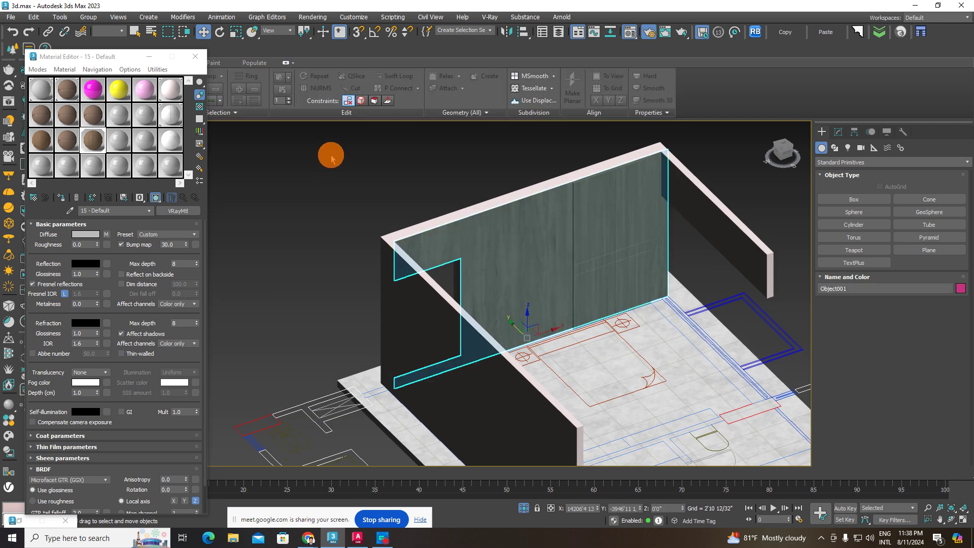
pyautogui.hotkey('alt', 'x')
pyautogui.click(357, 170)
pyautogui.click(458, 245)
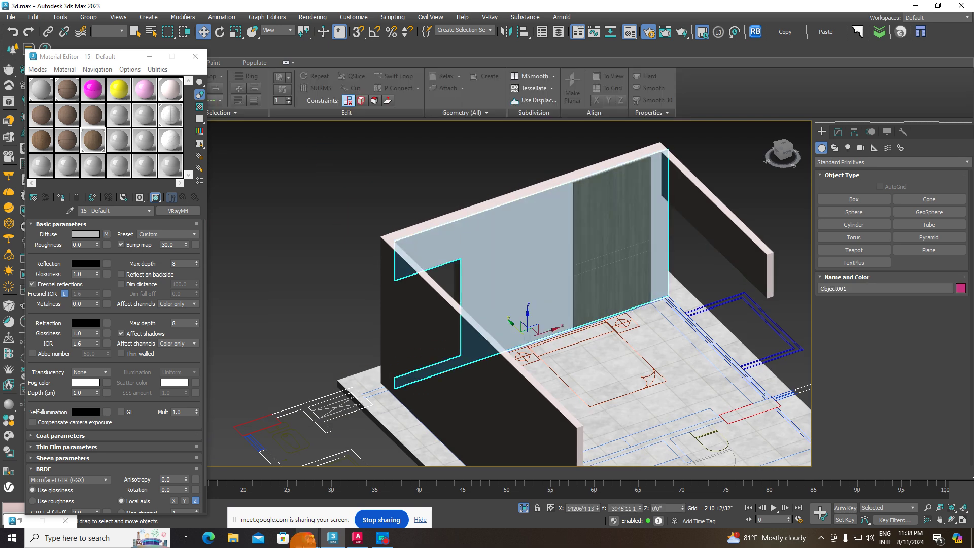
pyautogui.moveTo(308, 538)
pyautogui.click(257, 503)
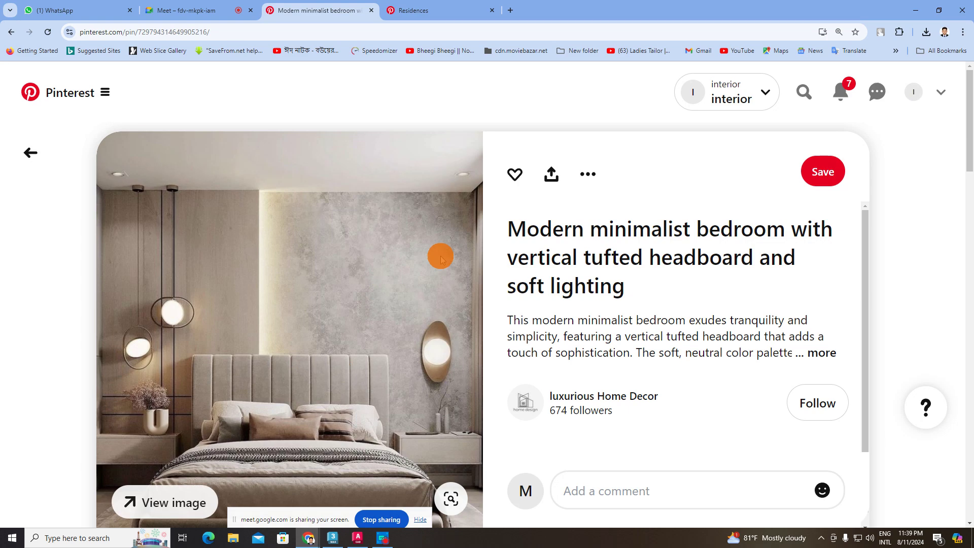
# Step: From the Residences tab, search Pinterest for 'fairfaced texture'
pyautogui.scroll(-1, 386, 269)
pyautogui.scroll(-4, 380, 274)
pyautogui.scroll(-2, 381, 276)
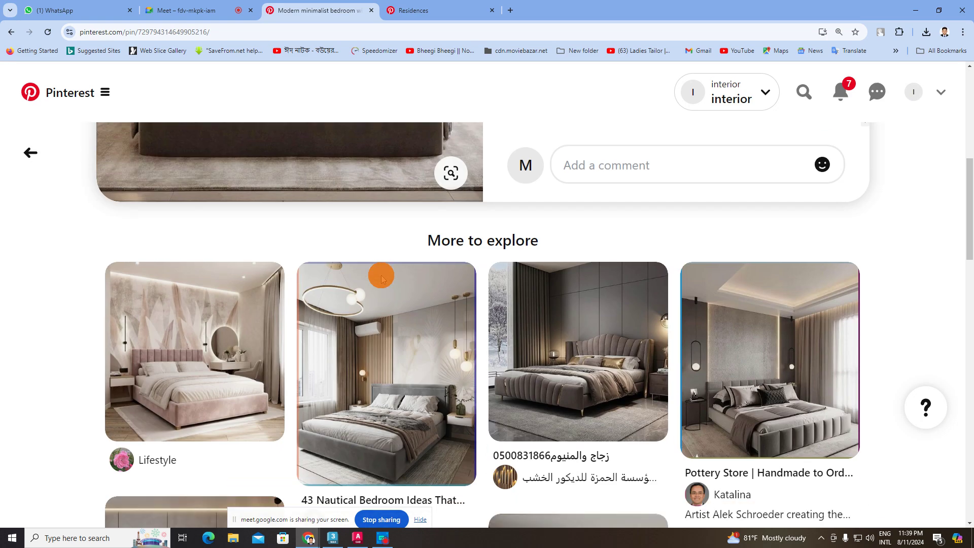
pyautogui.scroll(-6, 382, 277)
pyautogui.scroll(3, 382, 277)
pyautogui.scroll(10, 382, 274)
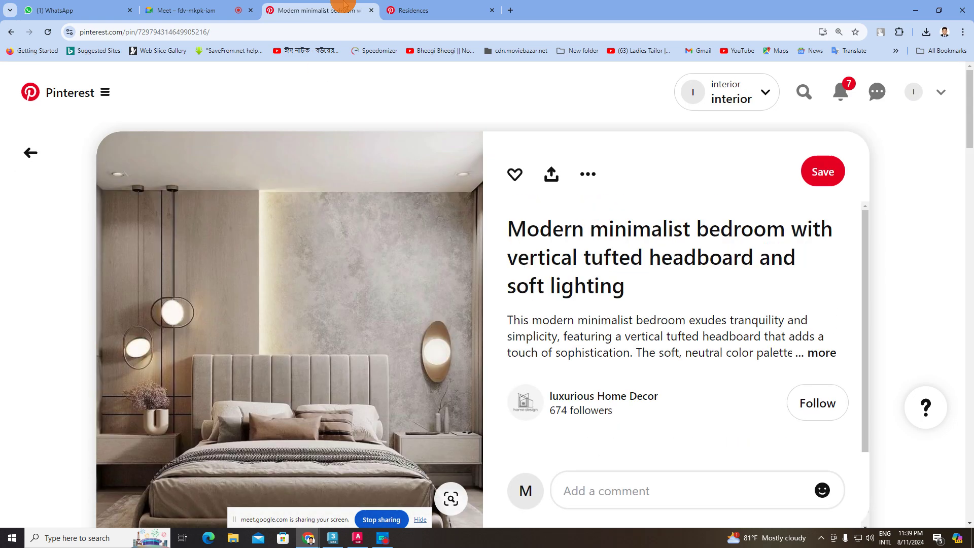
pyautogui.click(430, 10)
pyautogui.click(316, 92)
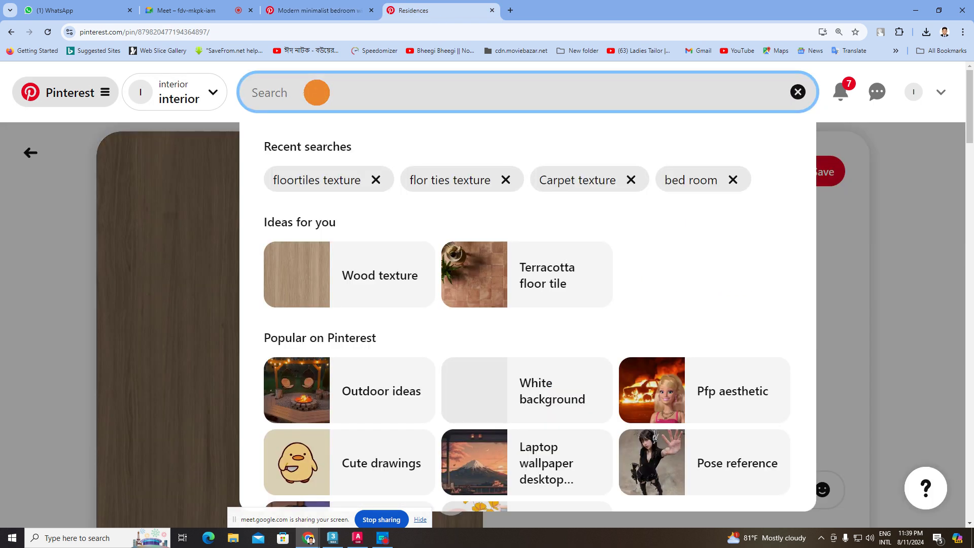
pyautogui.write('fair')
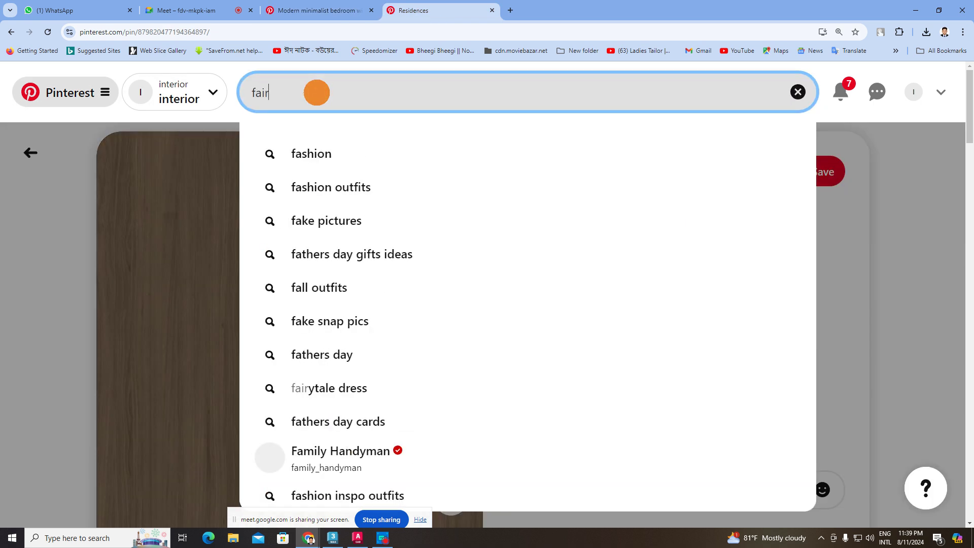
pyautogui.write('faced texture')
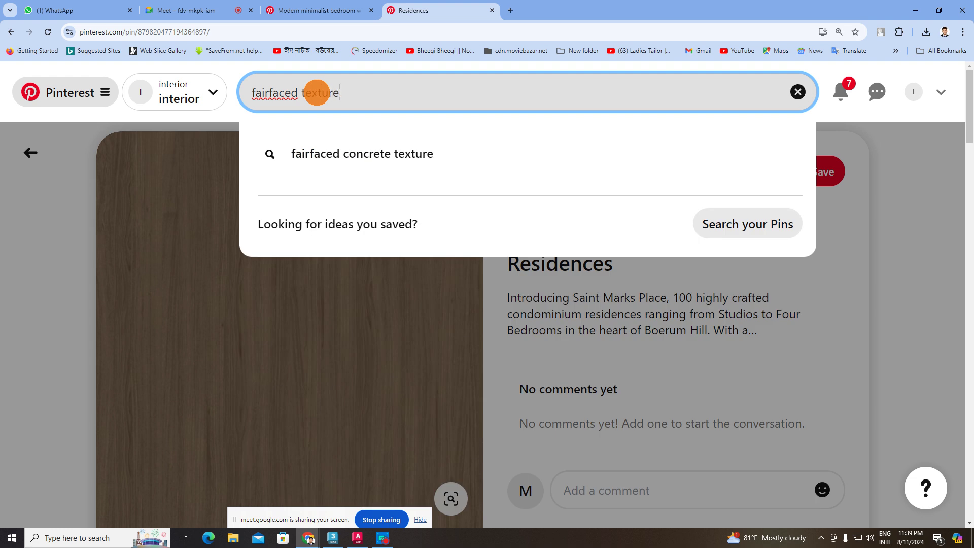
pyautogui.press('Return')
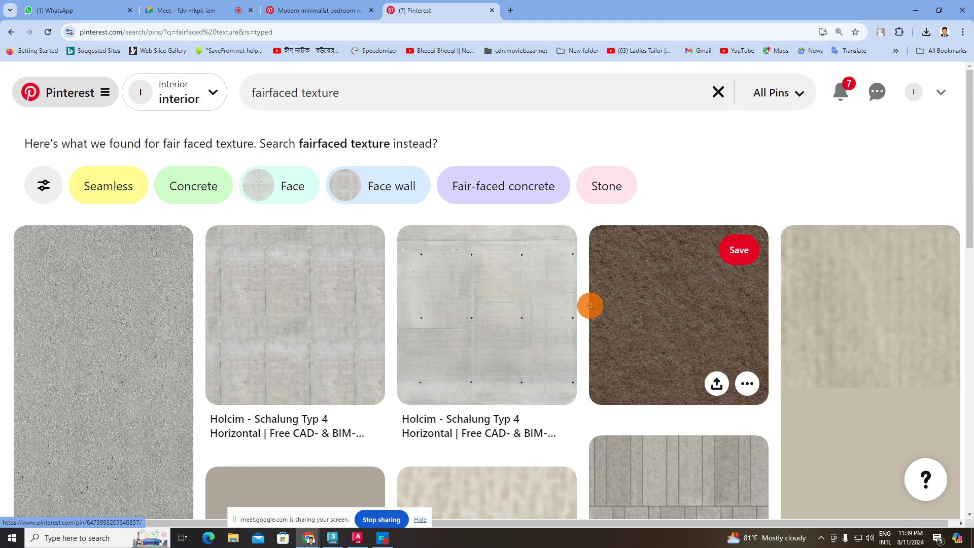
# Step: Browse the concrete and stone texture results, then select the search term to replace it
pyautogui.scroll(-4, 587, 310)
pyautogui.scroll(-3, 588, 310)
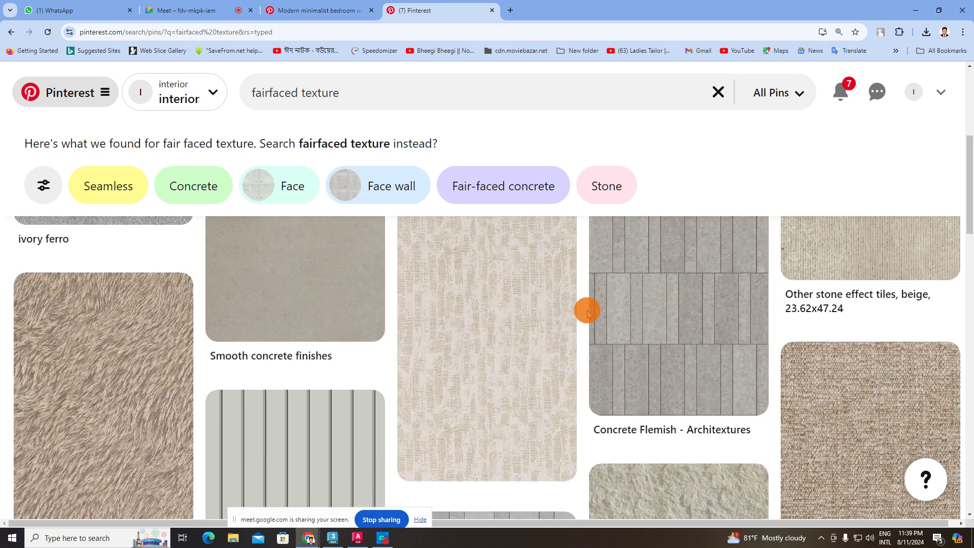
pyautogui.scroll(-2, 587, 311)
pyautogui.scroll(-2, 587, 311)
pyautogui.scroll(-2, 587, 311)
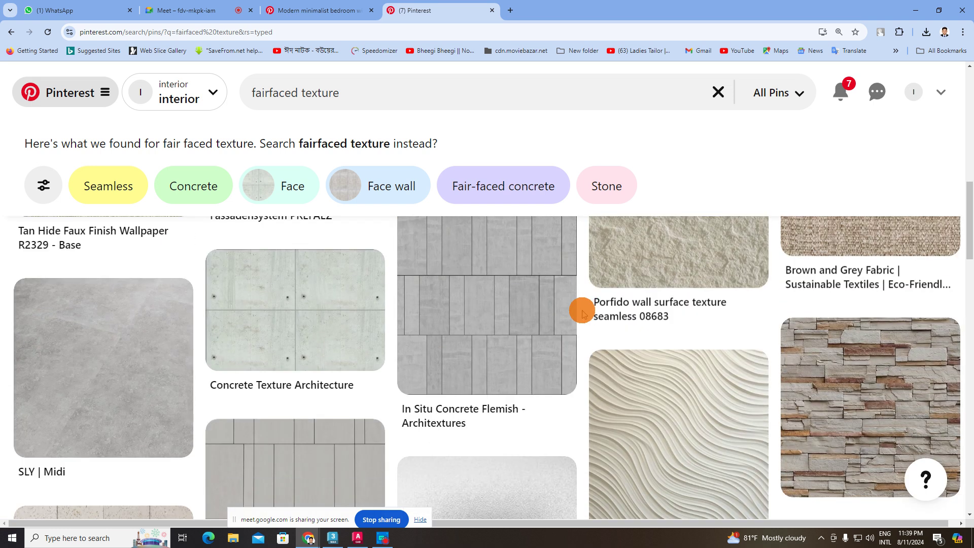
pyautogui.scroll(-4, 583, 314)
pyautogui.scroll(-2, 584, 313)
pyautogui.scroll(-2, 584, 313)
pyautogui.scroll(-3, 583, 319)
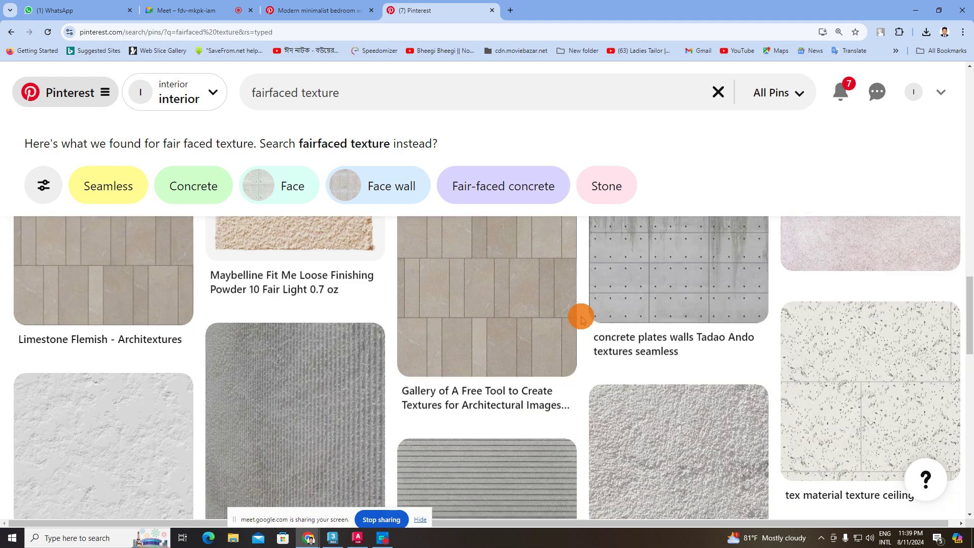
pyautogui.scroll(-5, 583, 318)
pyautogui.scroll(-4, 581, 318)
pyautogui.scroll(-3, 578, 318)
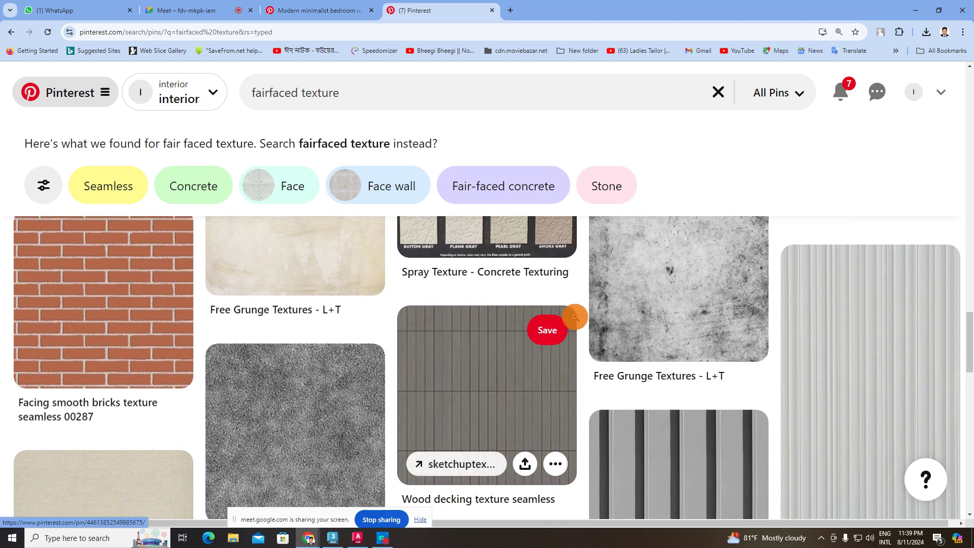
pyautogui.scroll(-5, 575, 317)
pyautogui.scroll(-4, 574, 315)
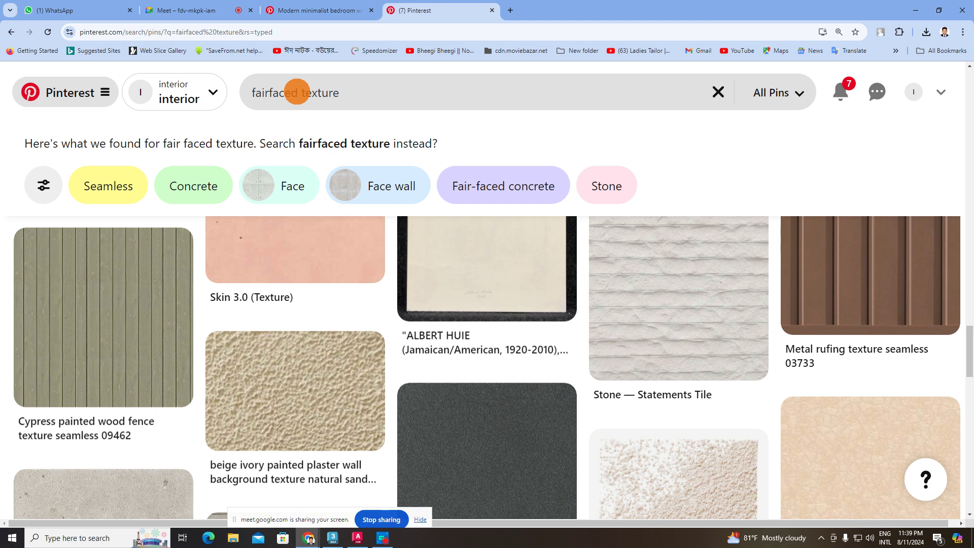
pyautogui.doubleClick(297, 93)
# Step: Run the wall texture search and compare the Grey Chipped Paint Wallpaper pin with the bedroom reference
pyautogui.write('all')
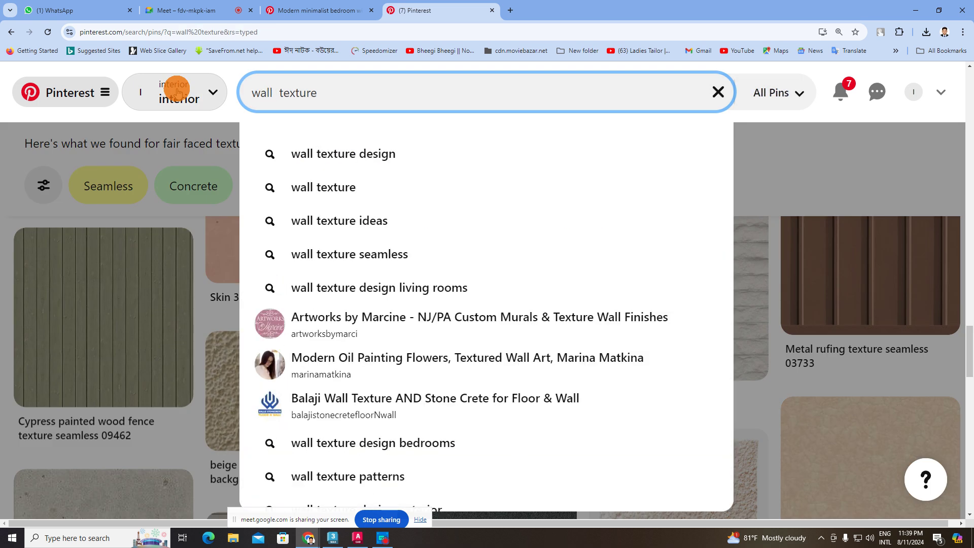
pyautogui.press('Return')
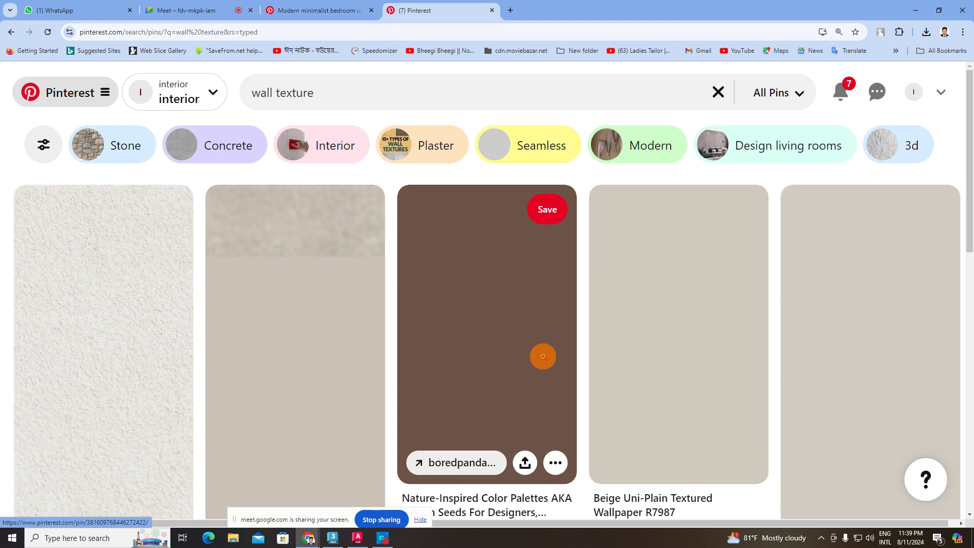
pyautogui.scroll(-5, 540, 357)
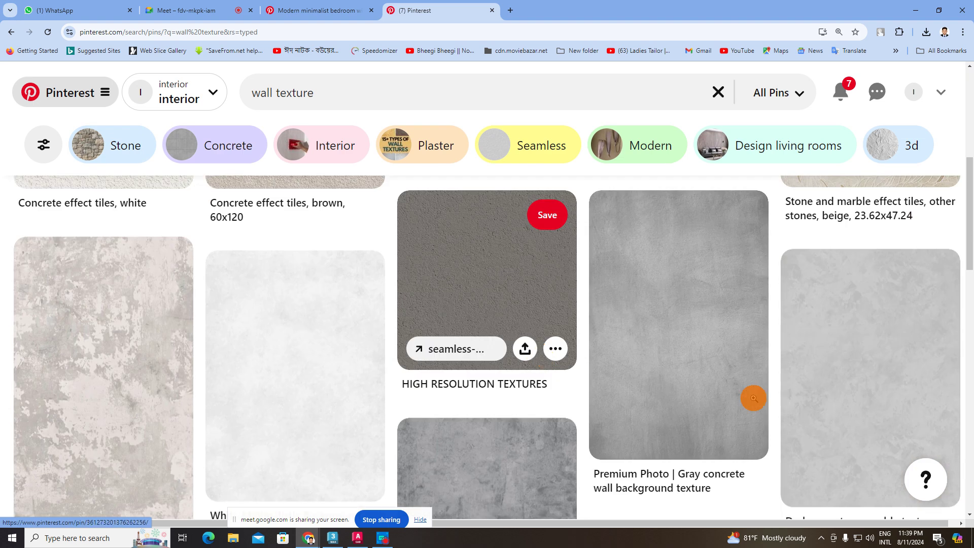
pyautogui.click(130, 401)
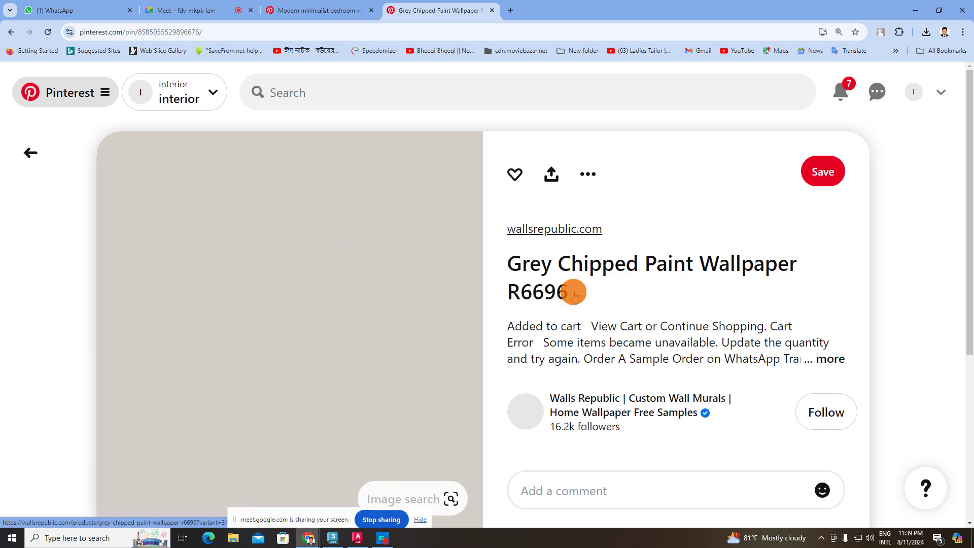
pyautogui.scroll(-3, 342, 298)
pyautogui.scroll(-3, 344, 298)
pyautogui.scroll(3, 344, 298)
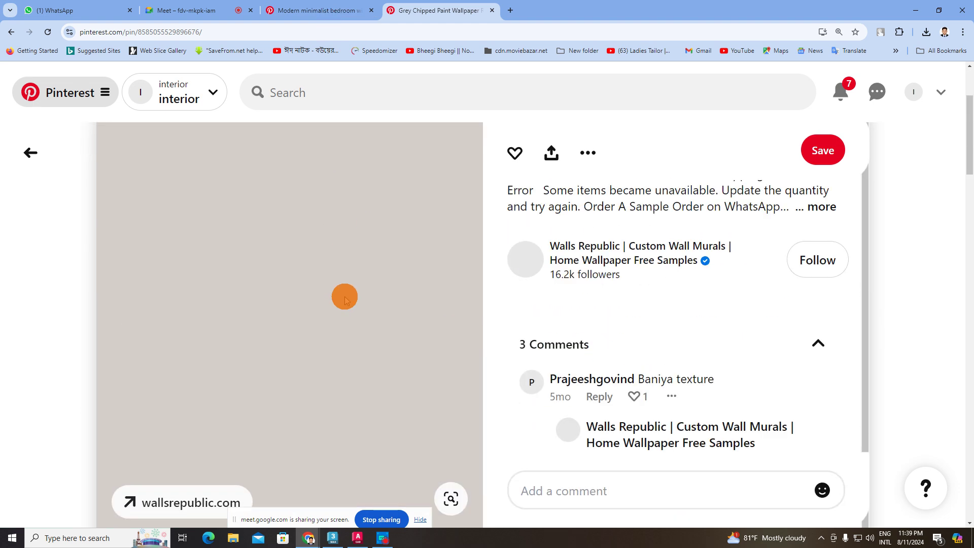
pyautogui.scroll(3, 344, 298)
pyautogui.click(321, 10)
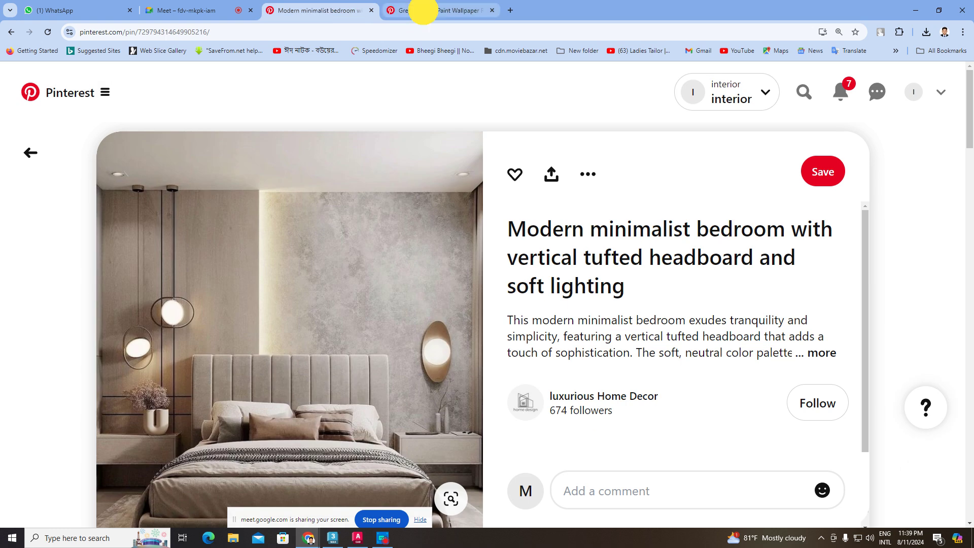
pyautogui.click(423, 10)
pyautogui.click(335, 6)
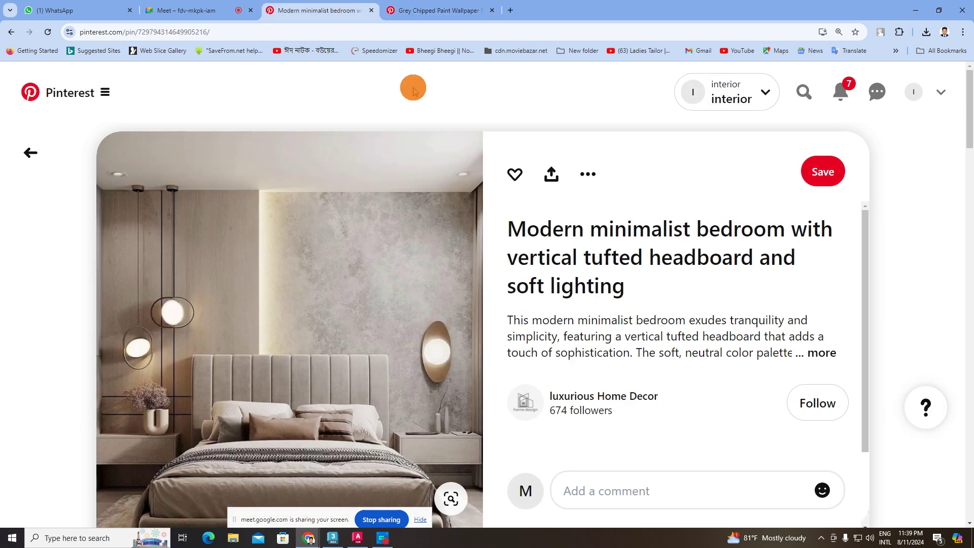
pyautogui.click(437, 10)
# Step: Browse further down the related pins and open the grey texture pin in the right column
pyautogui.scroll(-5, 381, 282)
pyautogui.scroll(-5, 381, 283)
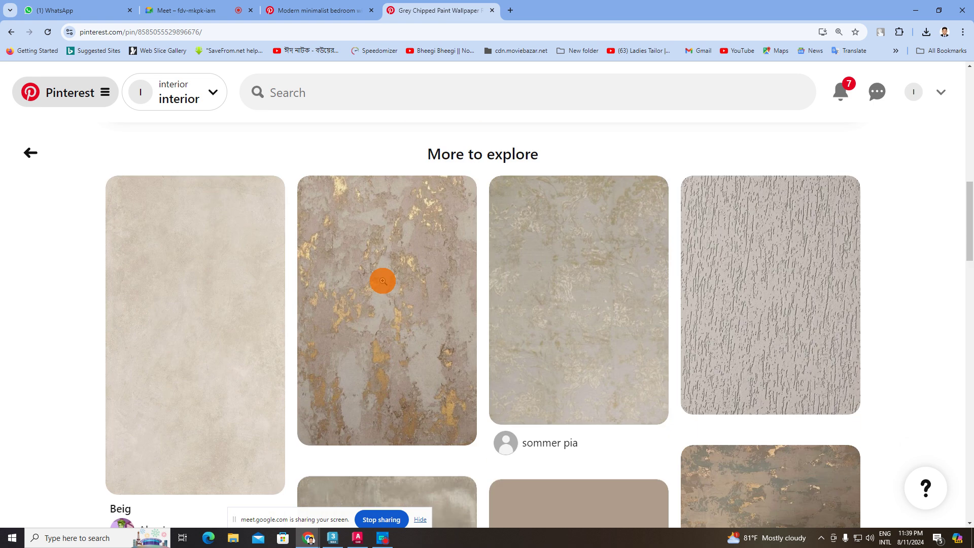
pyautogui.scroll(-3, 543, 289)
pyautogui.scroll(-2, 546, 295)
pyautogui.scroll(-1, 546, 296)
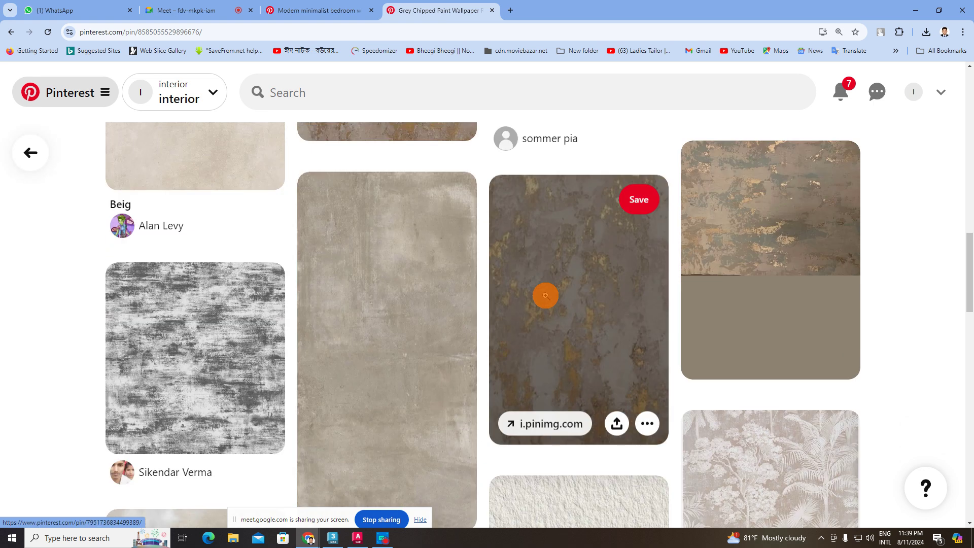
pyautogui.scroll(6, 543, 295)
pyautogui.scroll(-5, 883, 389)
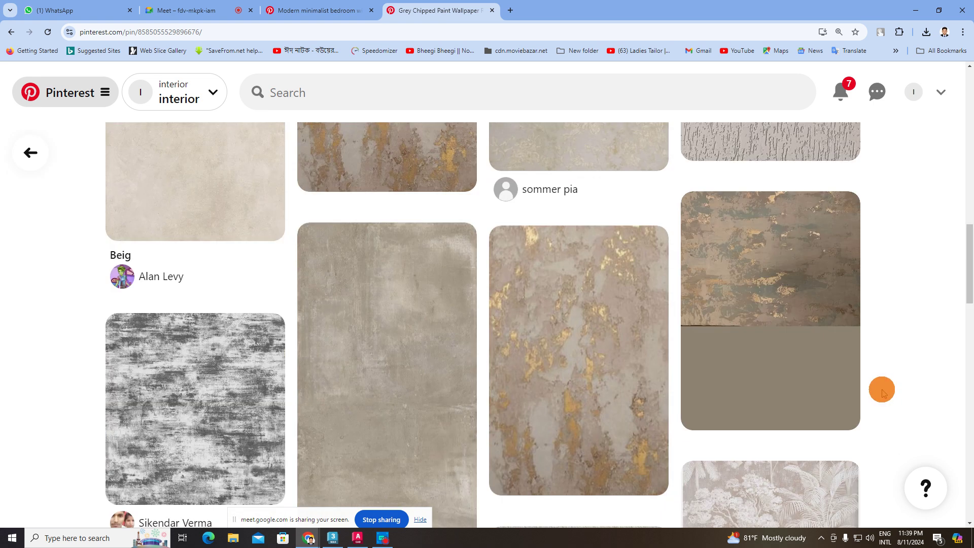
pyautogui.scroll(-4, 884, 390)
pyautogui.scroll(-3, 883, 390)
pyautogui.scroll(-6, 883, 391)
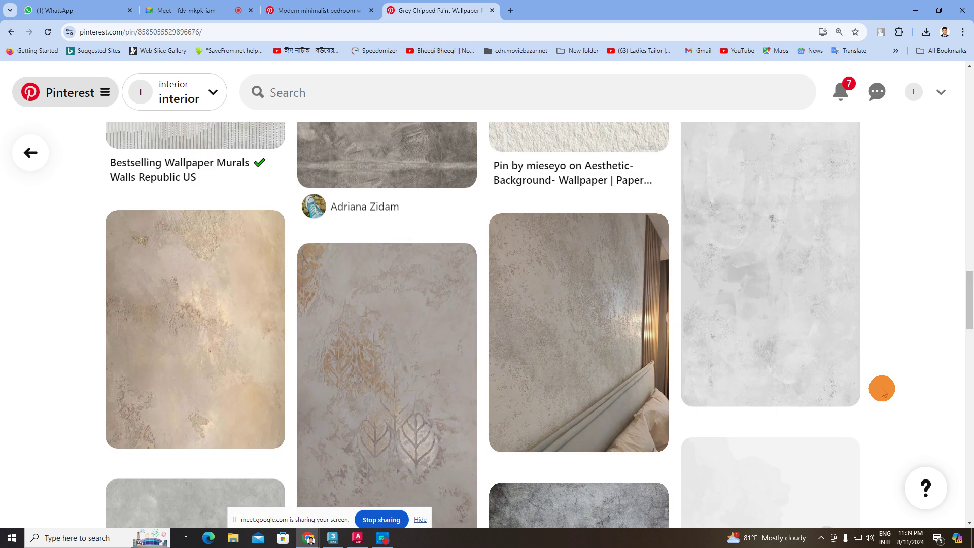
pyautogui.scroll(-4, 883, 389)
pyautogui.scroll(-2, 883, 389)
pyautogui.scroll(-1, 883, 390)
pyautogui.scroll(-4, 883, 389)
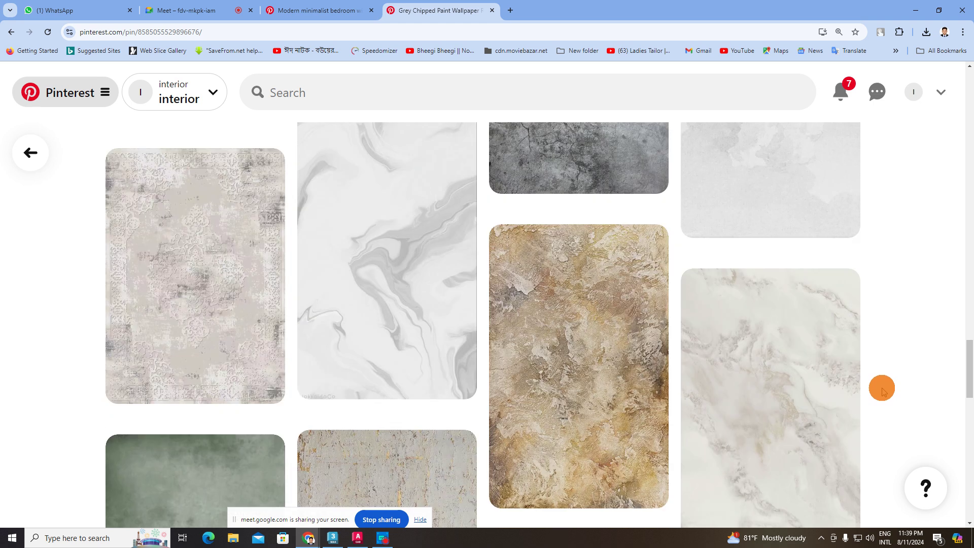
pyautogui.scroll(-3, 883, 390)
pyautogui.scroll(-5, 883, 391)
pyautogui.scroll(-3, 883, 391)
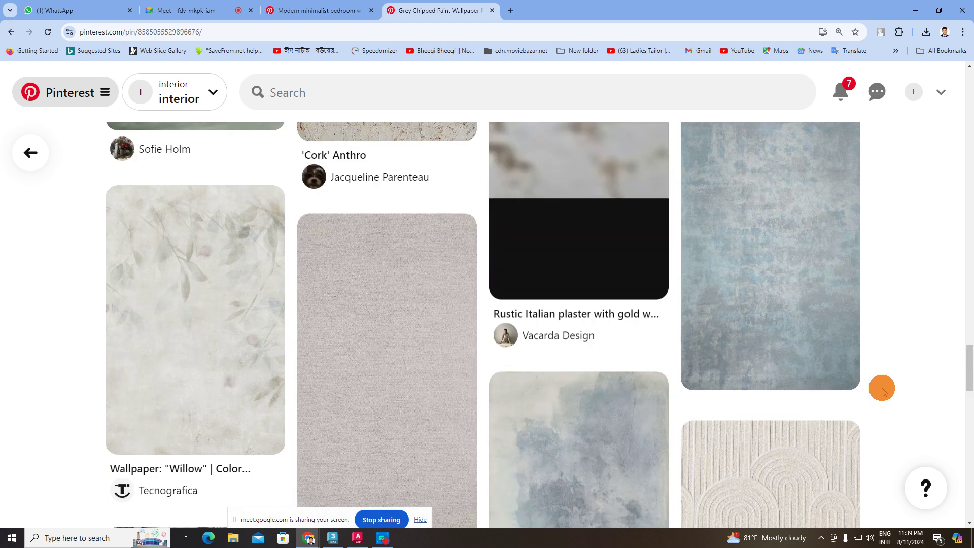
pyautogui.scroll(-5, 883, 391)
pyautogui.scroll(-3, 883, 391)
pyautogui.scroll(-5, 853, 375)
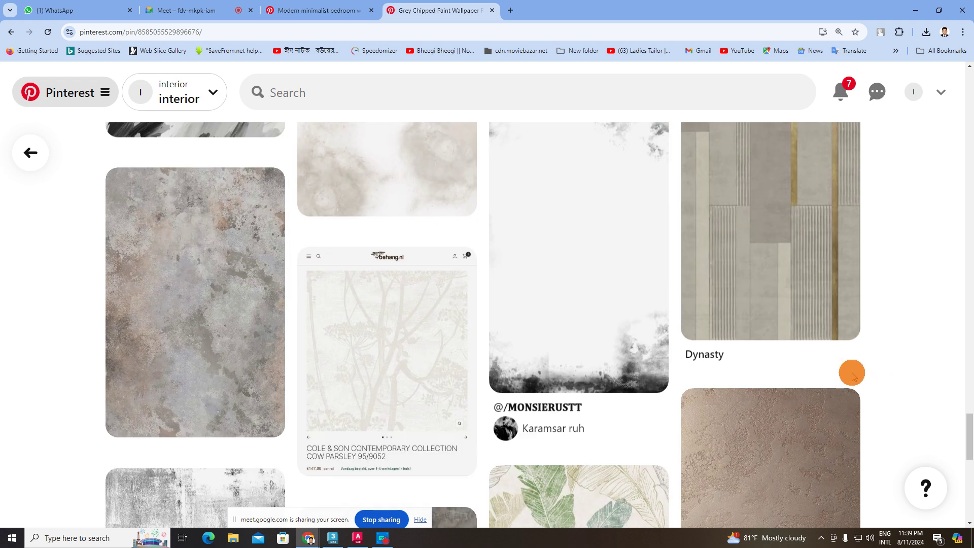
pyautogui.scroll(-4, 812, 363)
pyautogui.scroll(-4, 796, 359)
pyautogui.scroll(-4, 863, 385)
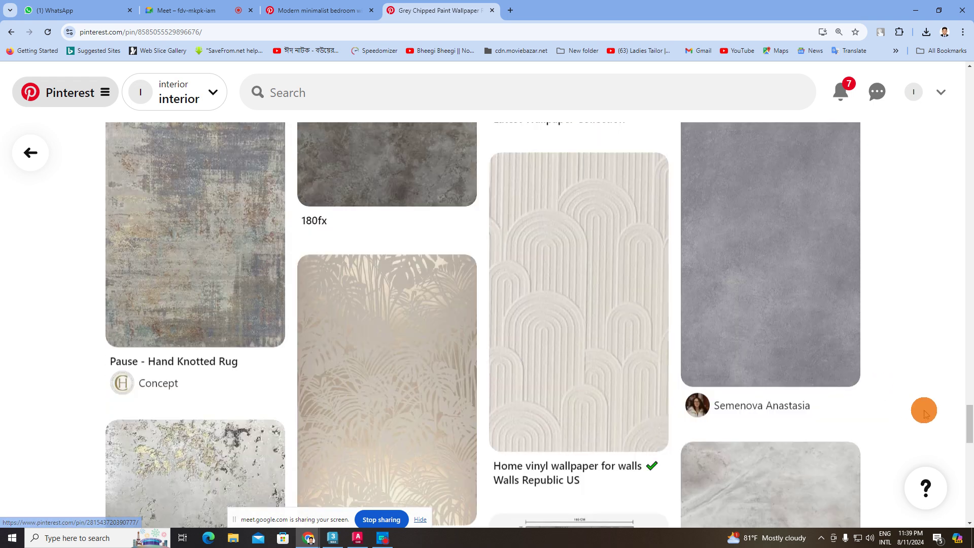
pyautogui.scroll(-1, 728, 276)
pyautogui.scroll(-3, 797, 435)
pyautogui.click(730, 401)
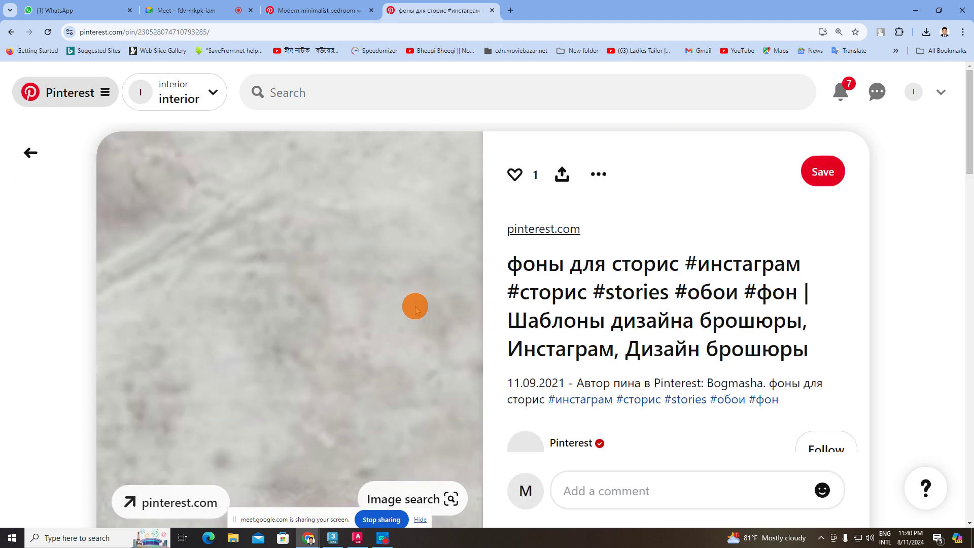
# Step: Open a grey concrete texture pin and check it against the reference bedroom photo
pyautogui.scroll(-2, 415, 307)
pyautogui.scroll(-2, 412, 304)
pyautogui.scroll(-3, 405, 304)
pyautogui.scroll(-3, 405, 304)
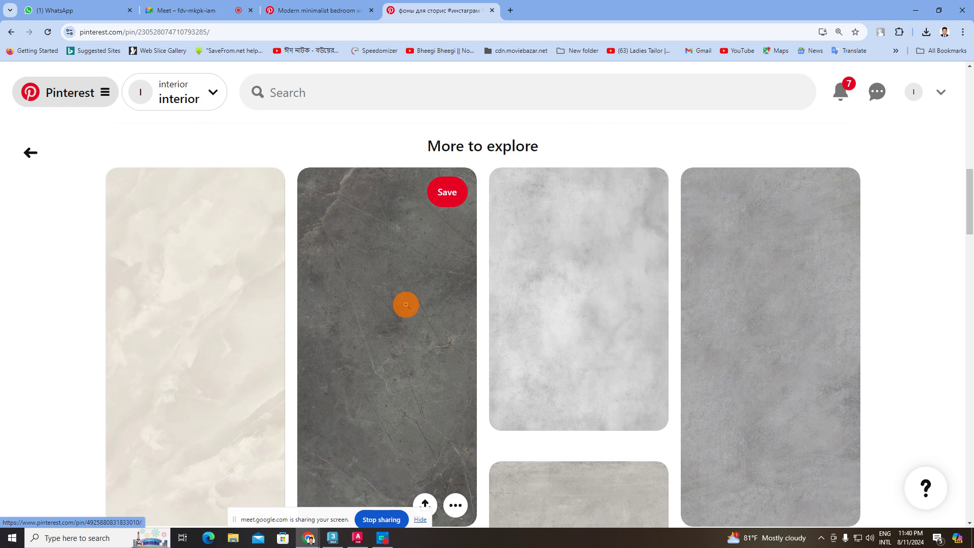
pyautogui.scroll(-4, 405, 304)
pyautogui.scroll(-5, 457, 319)
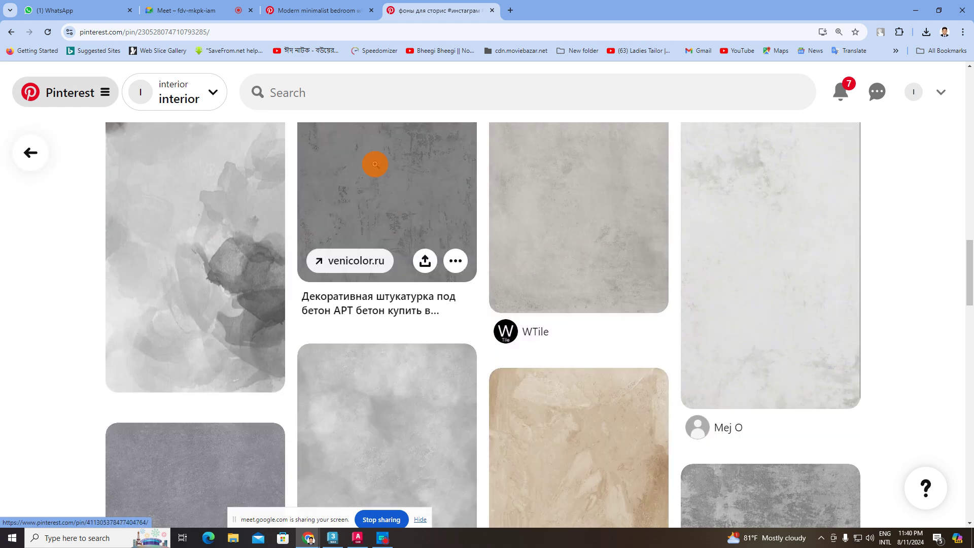
pyautogui.scroll(-4, 378, 166)
pyautogui.scroll(-3, 543, 282)
pyautogui.click(784, 351)
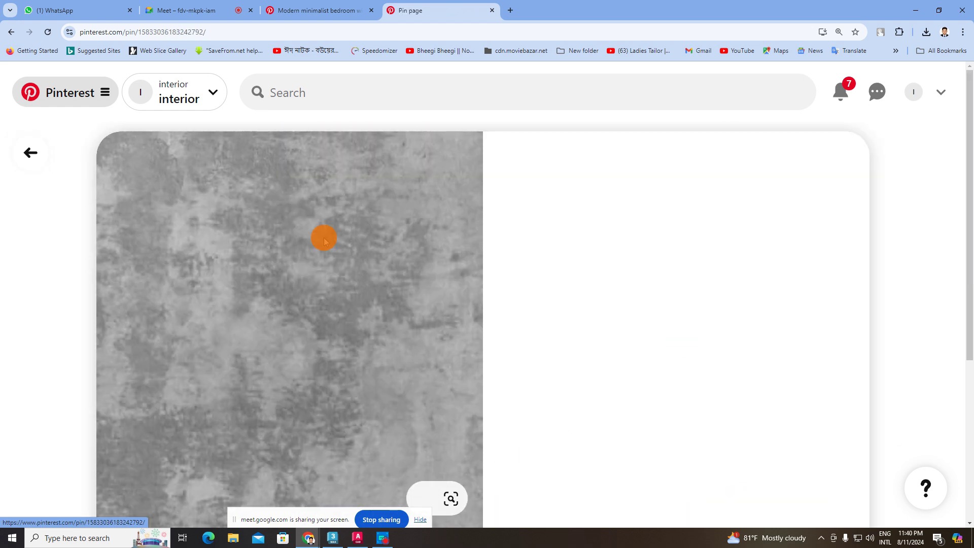
pyautogui.click(363, 7)
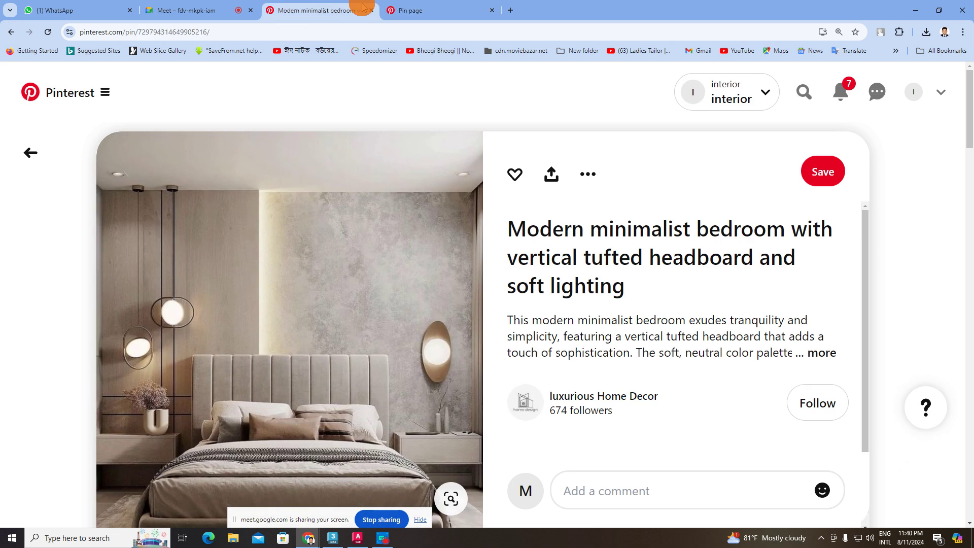
pyautogui.click(415, 8)
# Step: Find and open the Concrete Effect Vinyl Flooring pin
pyautogui.scroll(-2, 372, 228)
pyautogui.scroll(-5, 372, 228)
pyautogui.scroll(-1, 375, 231)
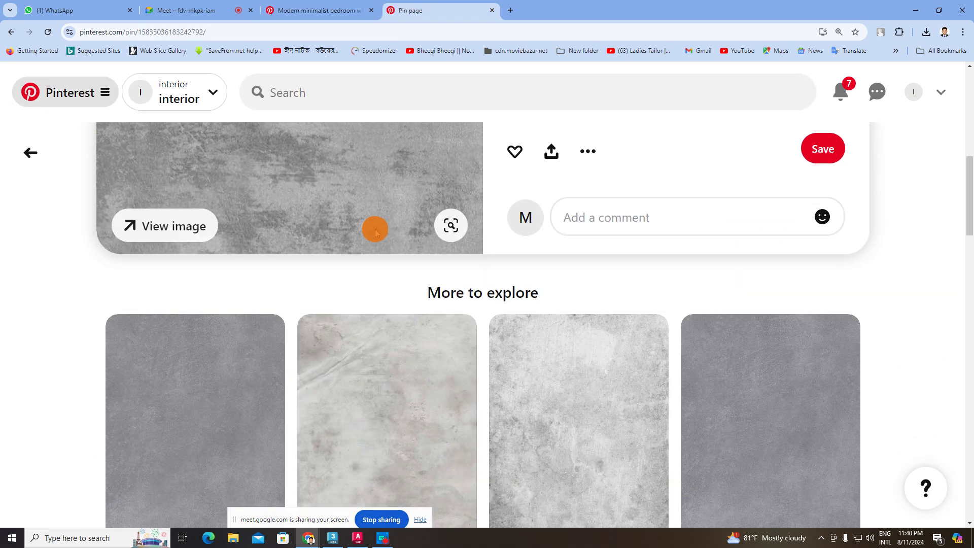
pyautogui.scroll(-5, 375, 231)
pyautogui.scroll(-4, 375, 231)
pyautogui.scroll(-3, 375, 231)
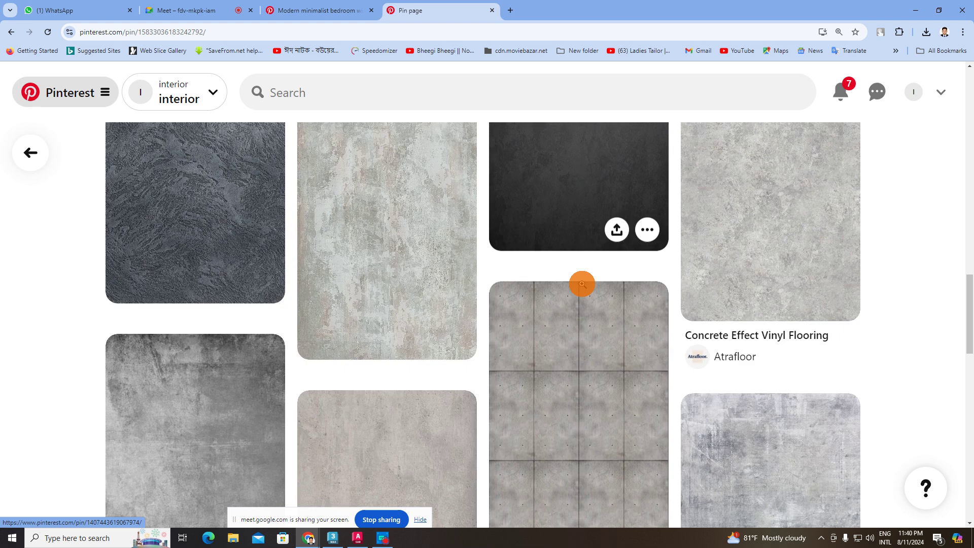
pyautogui.scroll(-2, 583, 284)
pyautogui.scroll(-4, 584, 292)
pyautogui.scroll(3, 727, 335)
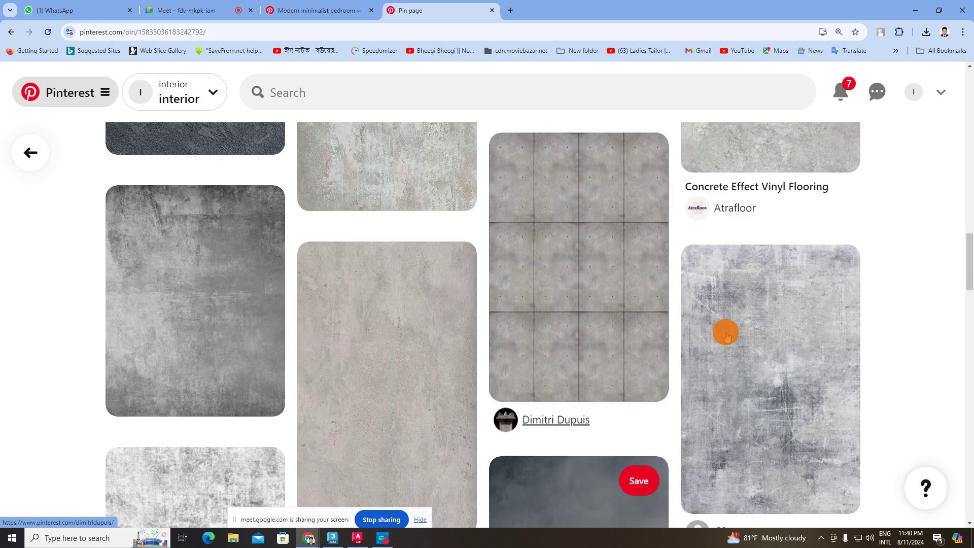
pyautogui.scroll(5, 727, 335)
pyautogui.click(751, 292)
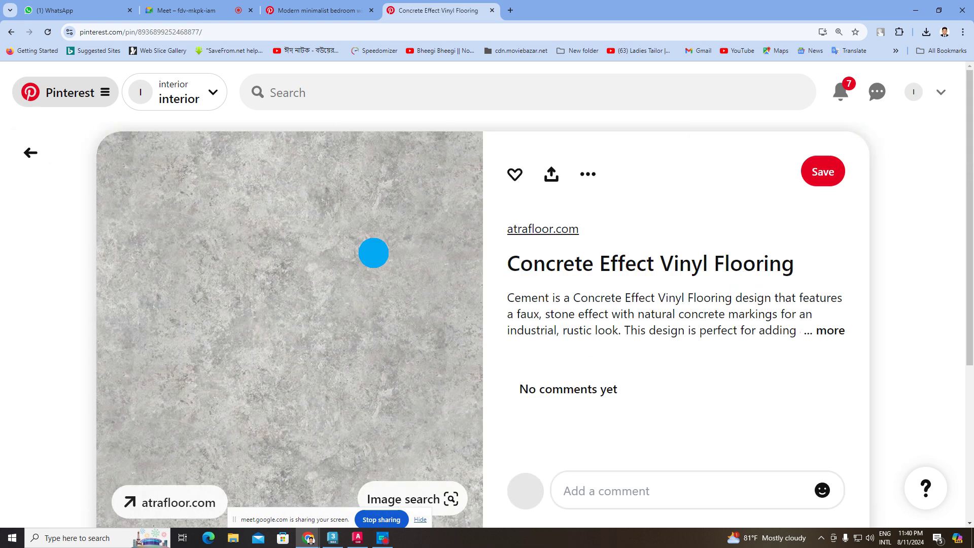
# Step: Save the concrete image to Downloads and minimize Chrome
pyautogui.rightClick(374, 252)
pyautogui.click(895, 441)
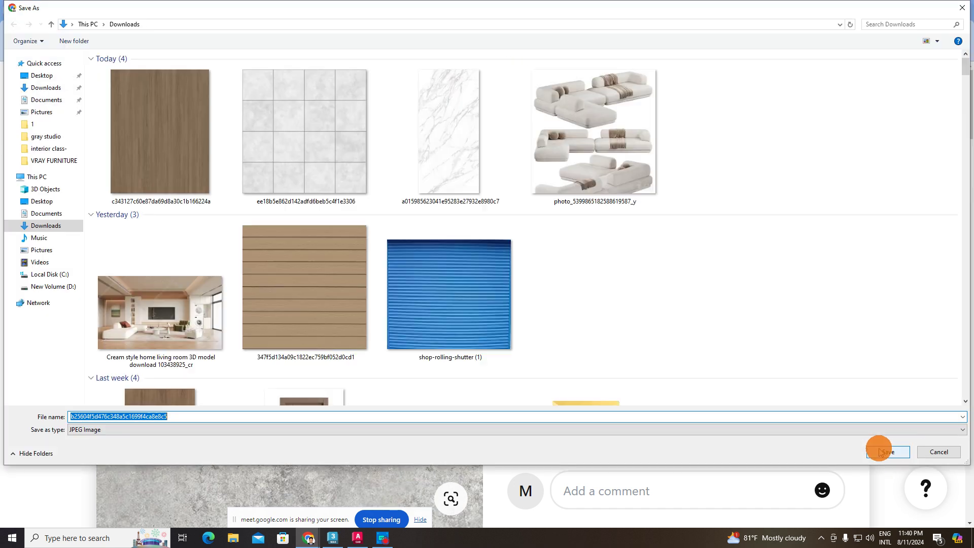
pyautogui.click(879, 449)
pyautogui.click(917, 10)
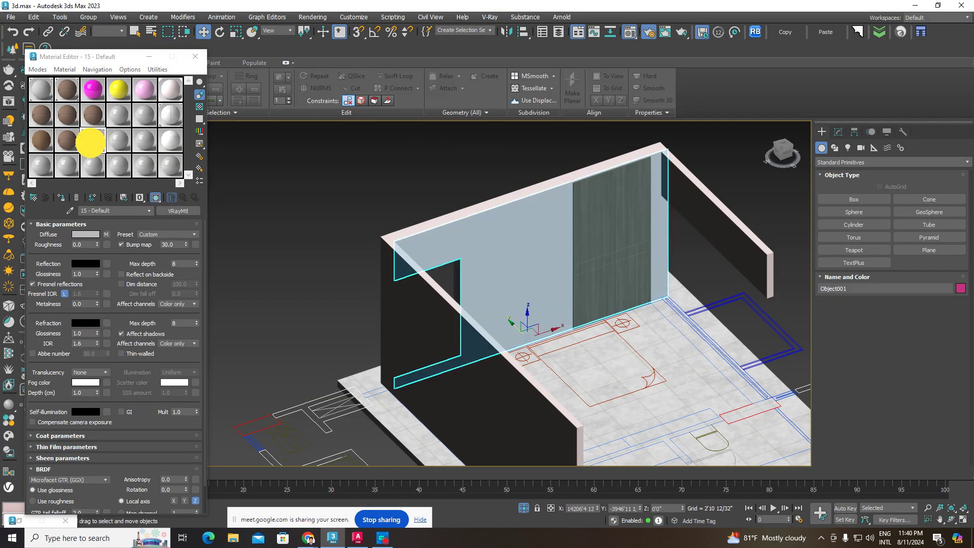
# Step: Give the material a Bitmap Diffuse map using the concrete image and assign it to the wall
pyautogui.click(106, 234)
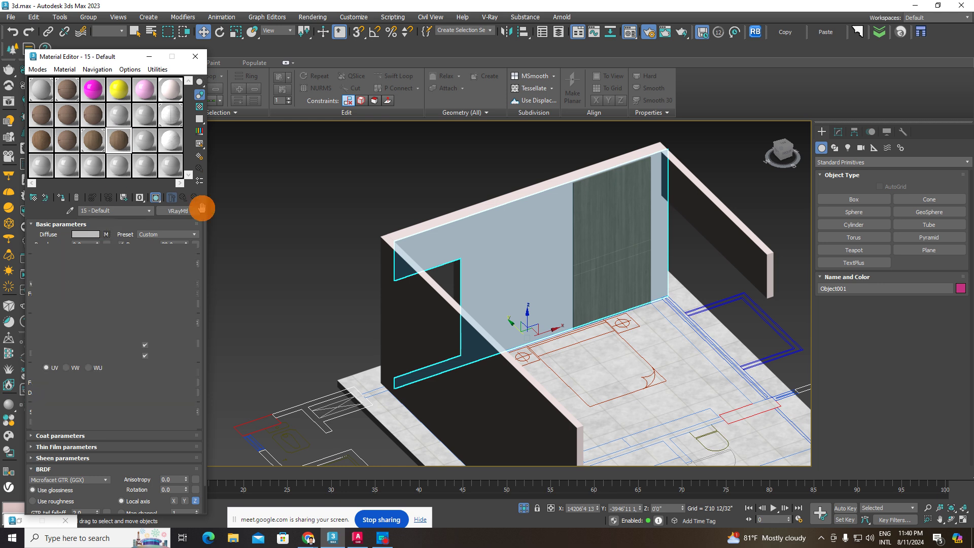
pyautogui.click(179, 211)
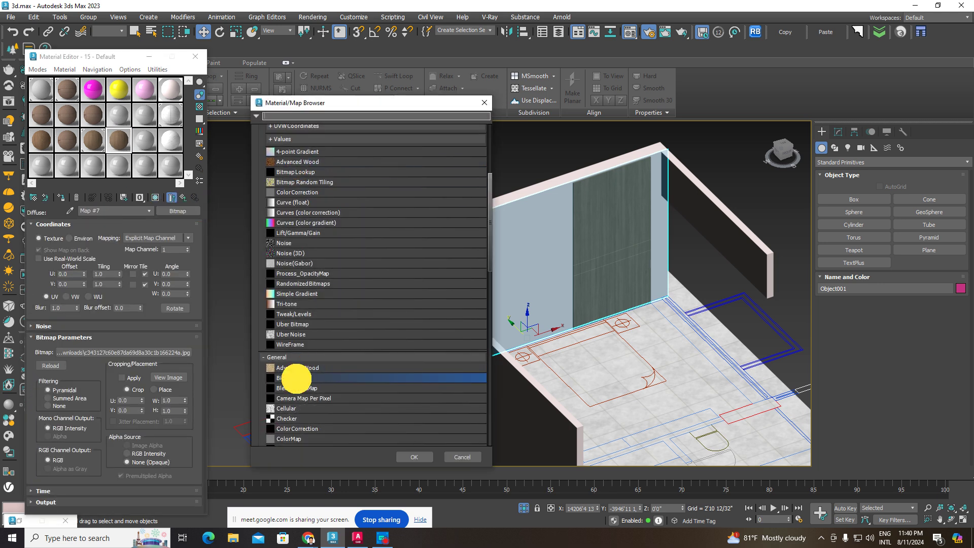
pyautogui.doubleClick(296, 378)
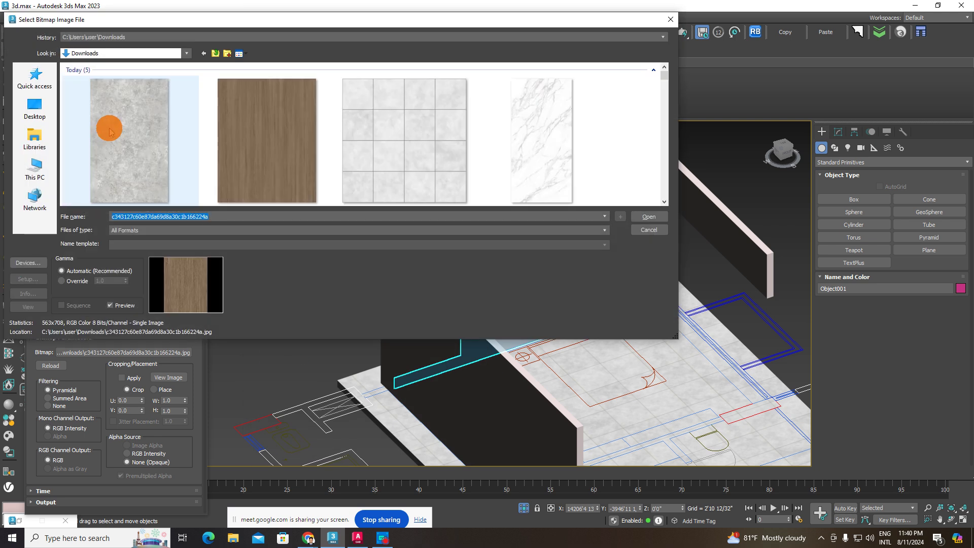
pyautogui.doubleClick(109, 131)
pyautogui.click(60, 198)
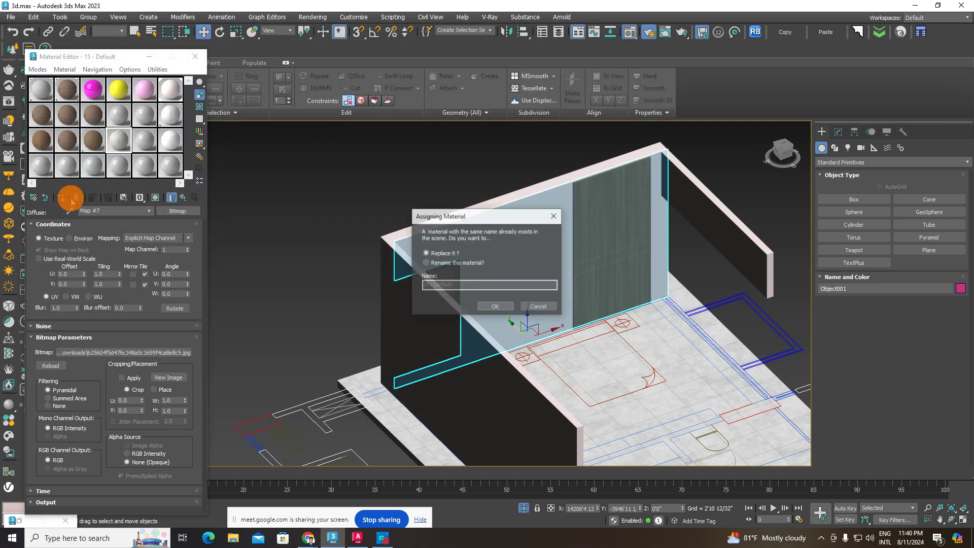
pyautogui.click(498, 309)
pyautogui.click(194, 56)
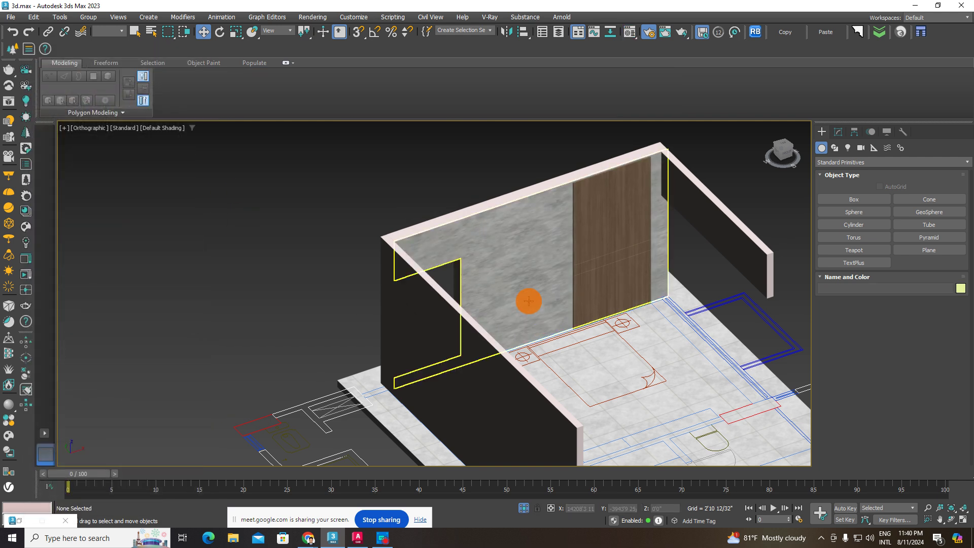
# Step: Add a UVW Map modifier to the wall with Box mapping
pyautogui.moveTo(526, 300)
pyautogui.keyDown('alt'); pyautogui.mouseDown(button='middle')
pyautogui.moveTo(482, 302)
pyautogui.moveTo(516, 341)
pyautogui.mouseUp(button='middle'); pyautogui.keyUp('alt')
pyautogui.scroll(5, 542, 345)
pyautogui.scroll(-4, 543, 345)
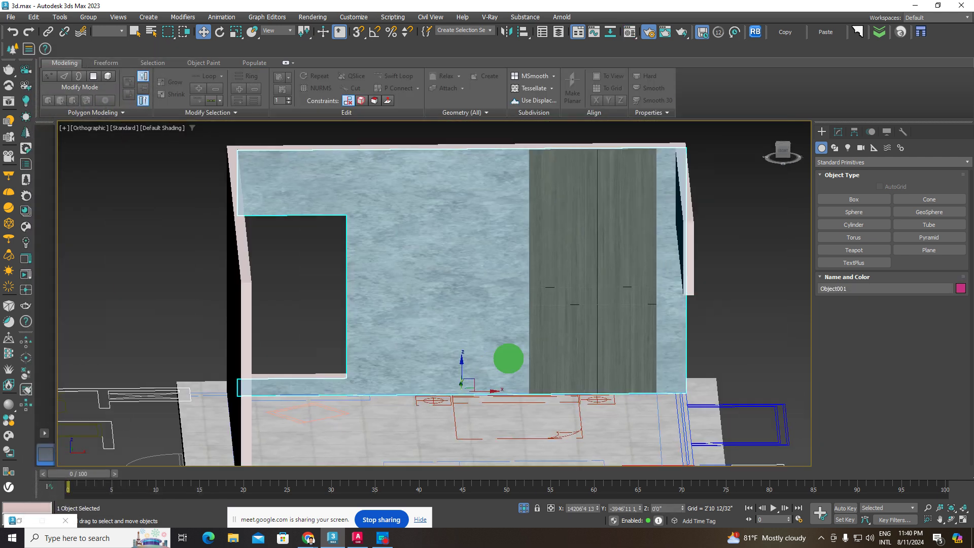
pyautogui.click(838, 132)
pyautogui.scroll(2, 528, 270)
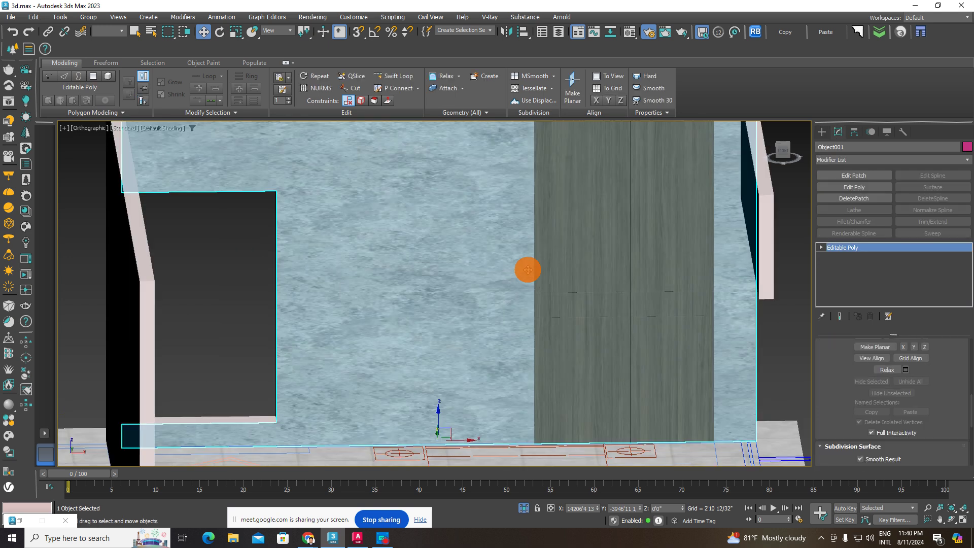
pyautogui.click(861, 161)
pyautogui.write('uvw')
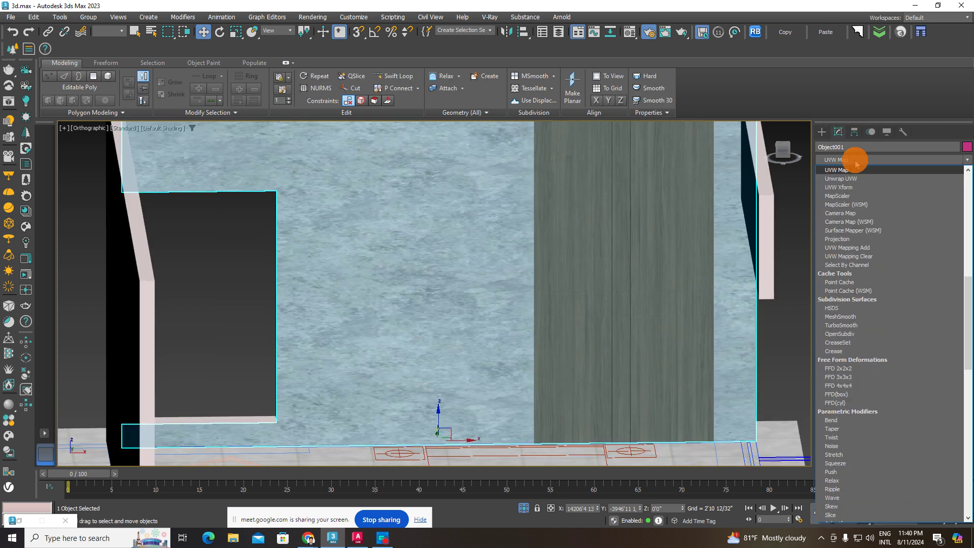
pyautogui.click(846, 170)
pyautogui.scroll(2, 888, 396)
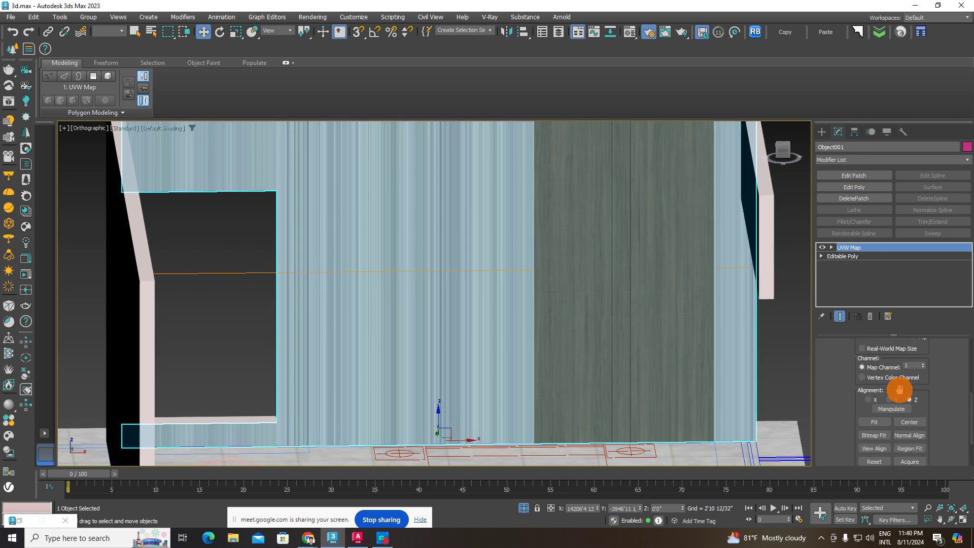
pyautogui.scroll(2, 875, 375)
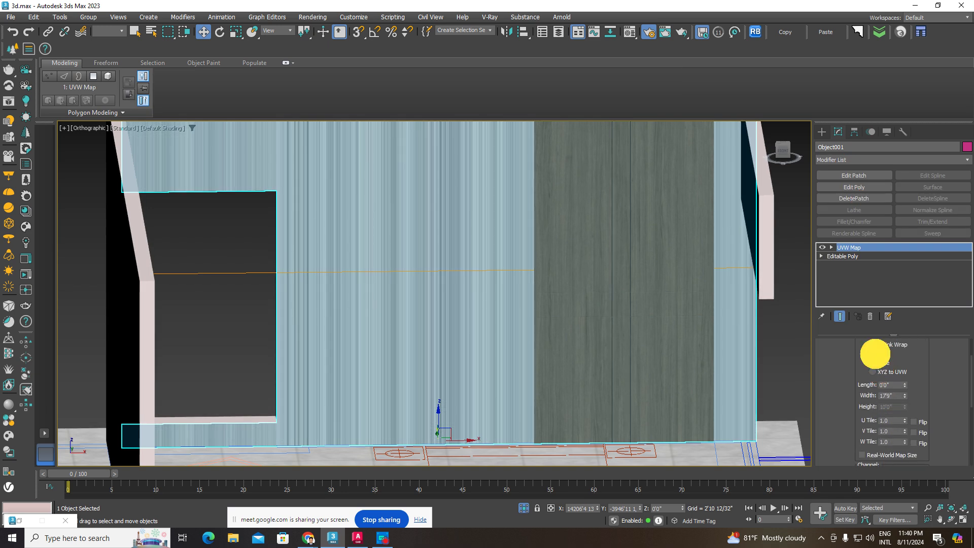
pyautogui.click(876, 354)
# Step: Set the UVW Map width to 6'8 30/32" on the reselected concrete wall
pyautogui.scroll(-3, 544, 333)
pyautogui.click(414, 293)
pyautogui.scroll(3, 536, 345)
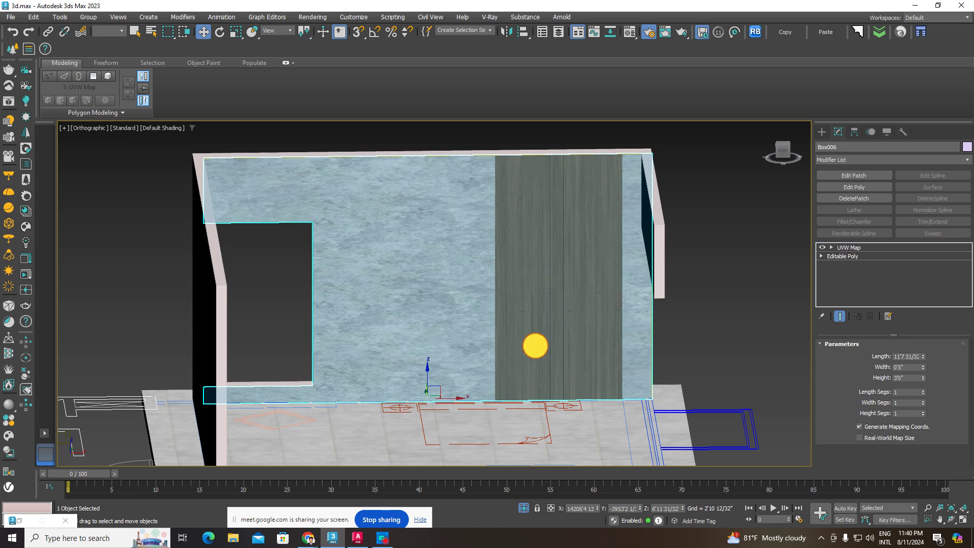
pyautogui.click(536, 346)
pyautogui.moveTo(906, 446); pyautogui.dragTo(900, 497)
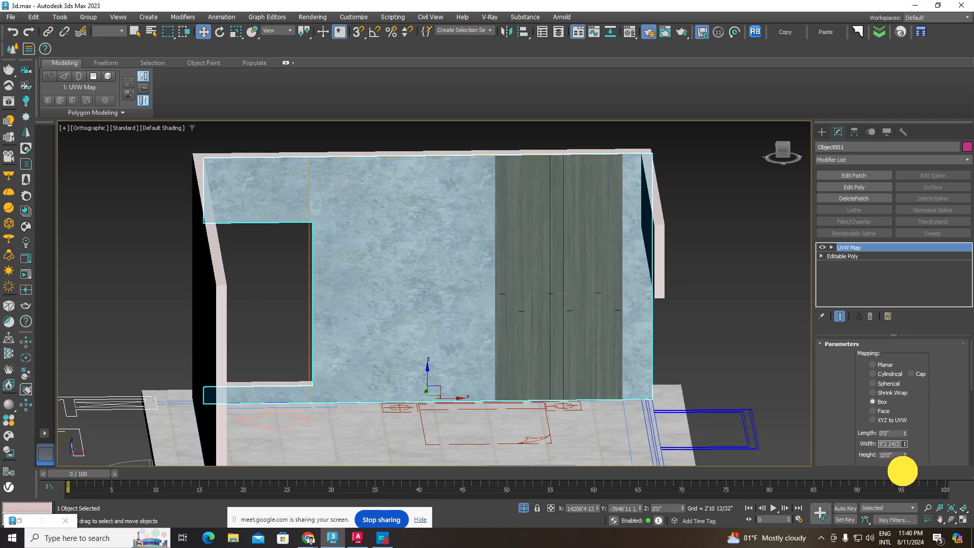
pyautogui.scroll(2, 437, 291)
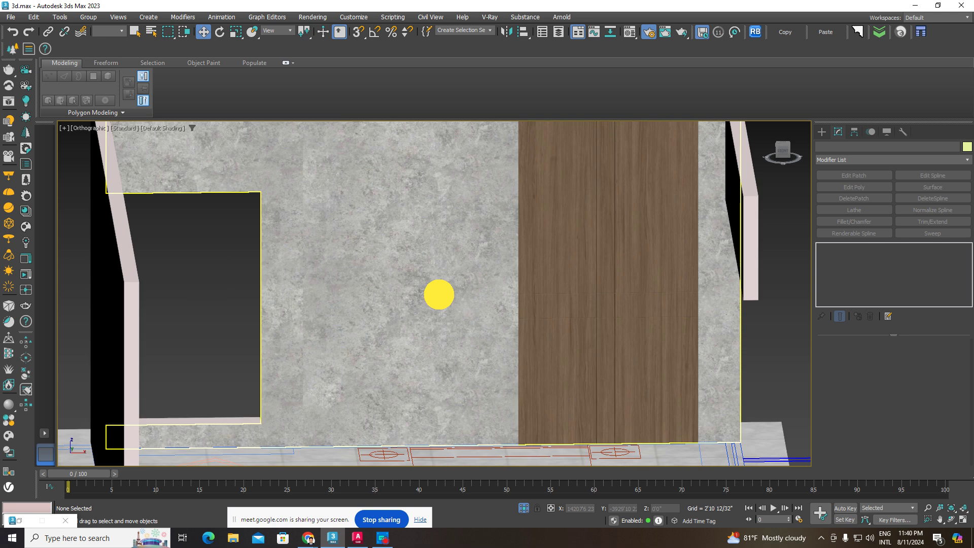
pyautogui.click(413, 445)
pyautogui.moveTo(309, 538)
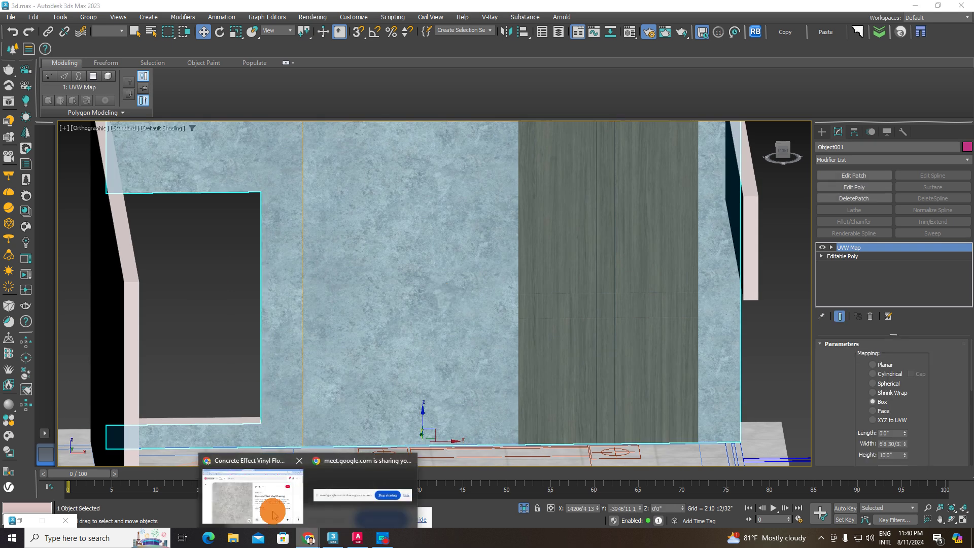
# Step: Compare the reference bedroom photo against the model by resizing and moving the browser window
pyautogui.click(256, 495)
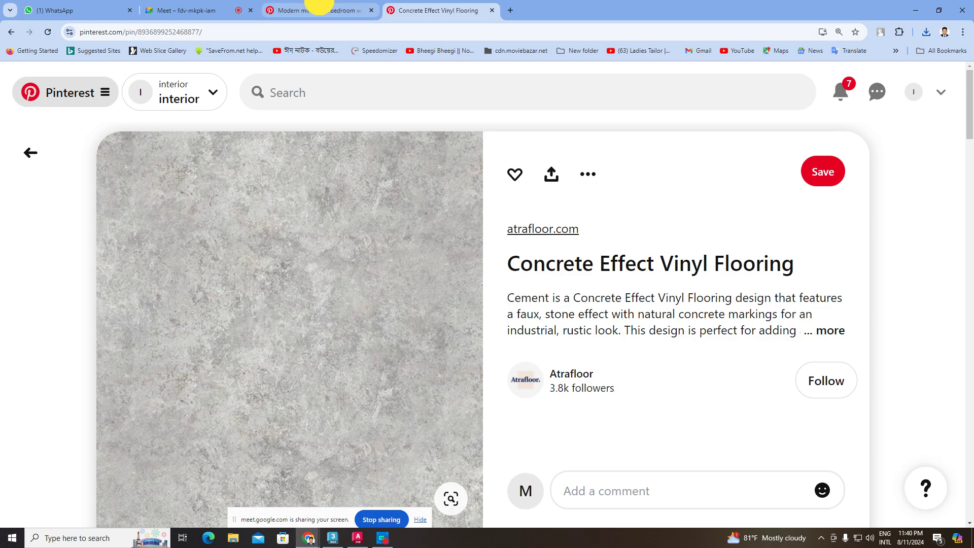
pyautogui.click(320, 5)
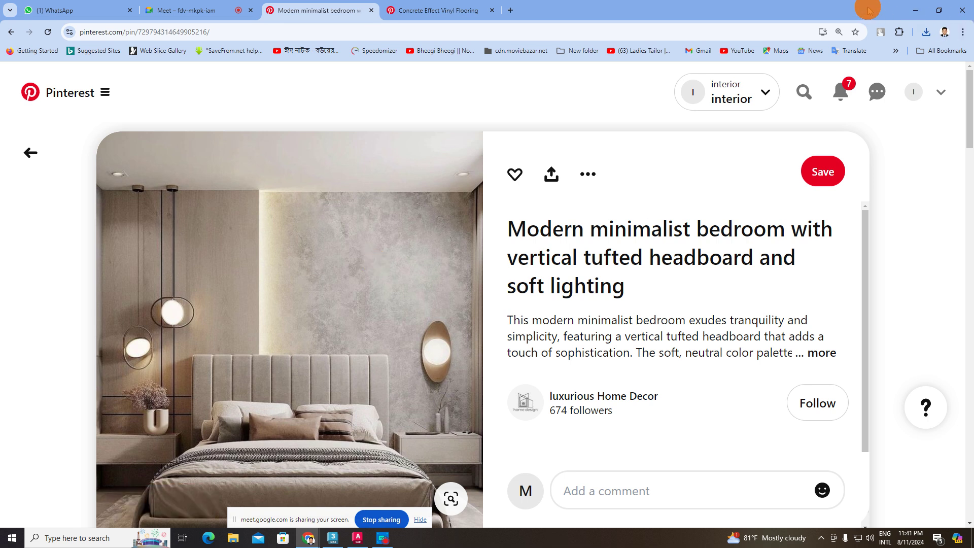
pyautogui.moveTo(869, 11); pyautogui.dragTo(791, 94)
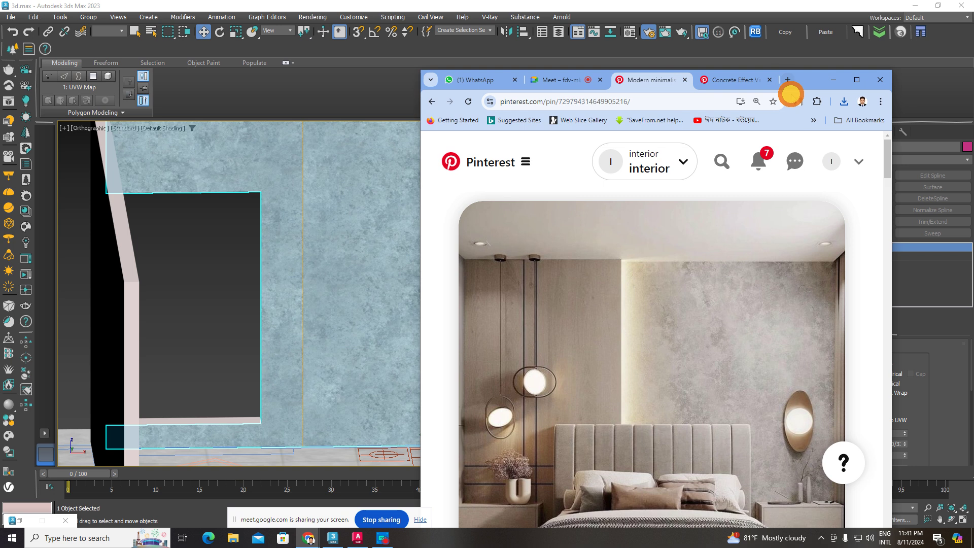
pyautogui.click(837, 81)
pyautogui.moveTo(309, 538)
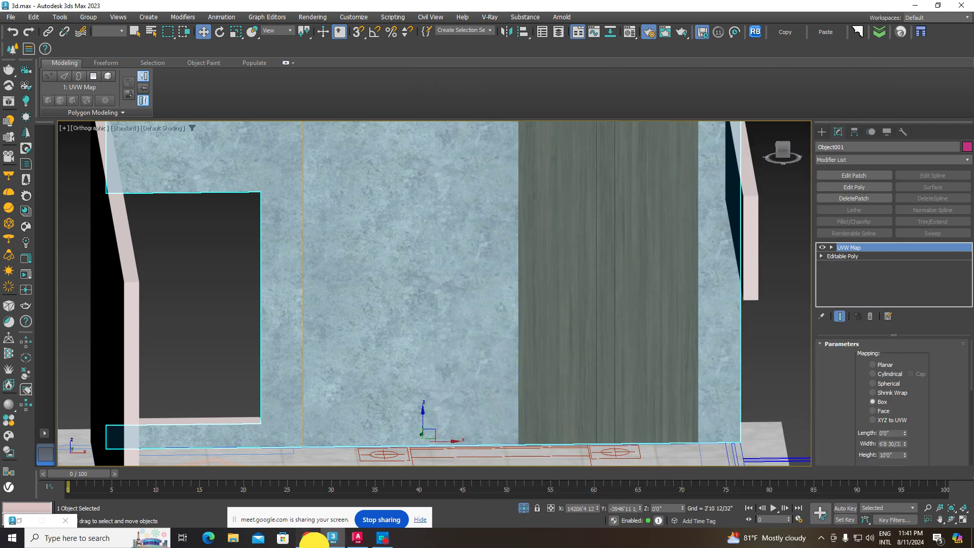
pyautogui.click(253, 487)
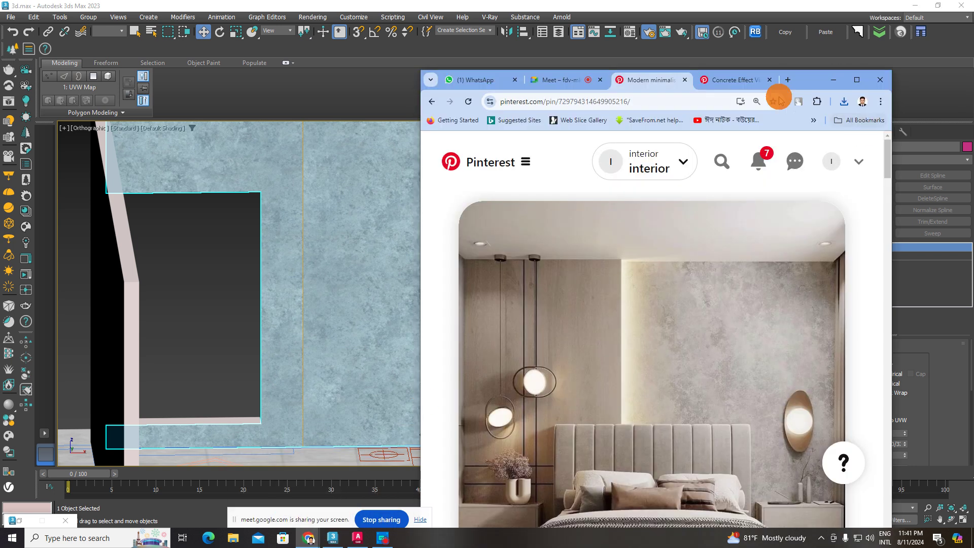
pyautogui.moveTo(820, 86); pyautogui.dragTo(557, 67)
pyautogui.click(596, 60)
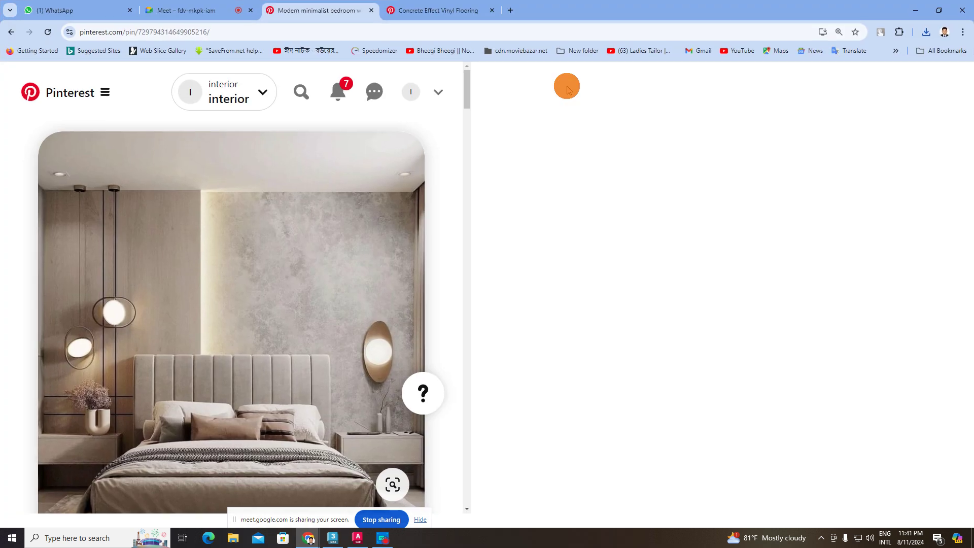
# Step: From the Concrete Effect Vinyl Flooring pin, open a plain grey concrete texture pin
pyautogui.click(447, 9)
pyautogui.scroll(-2, 374, 282)
pyautogui.scroll(-5, 374, 282)
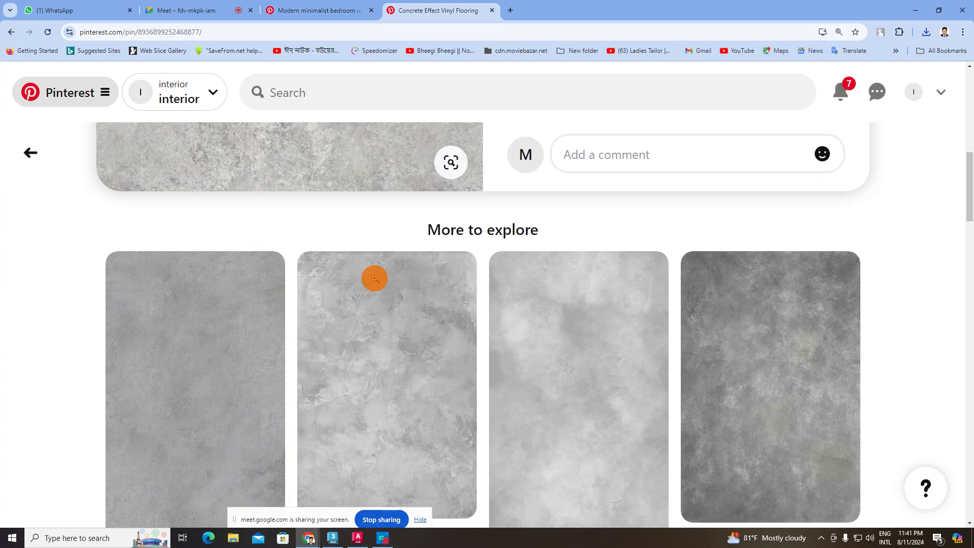
pyautogui.scroll(-2, 638, 292)
pyautogui.scroll(-5, 705, 282)
pyautogui.scroll(-1, 706, 283)
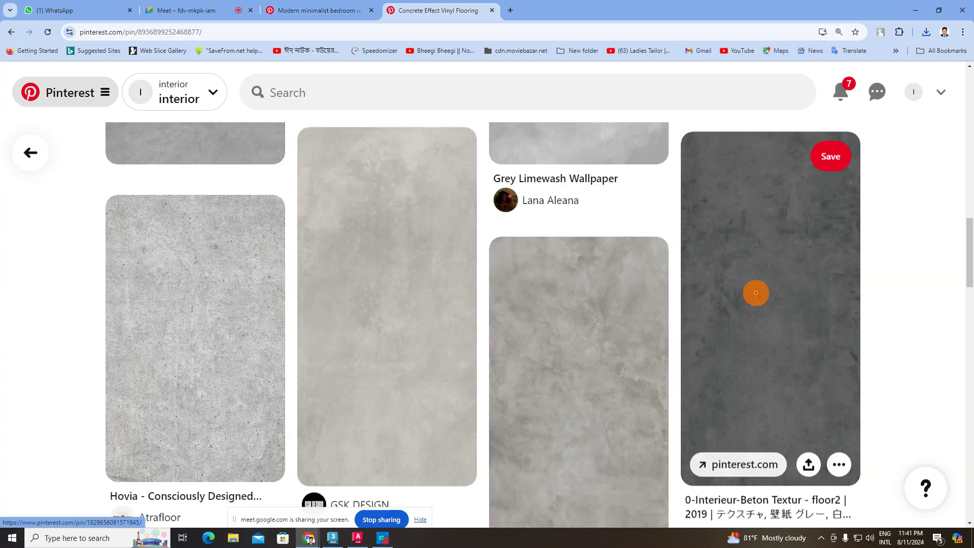
pyautogui.click(410, 277)
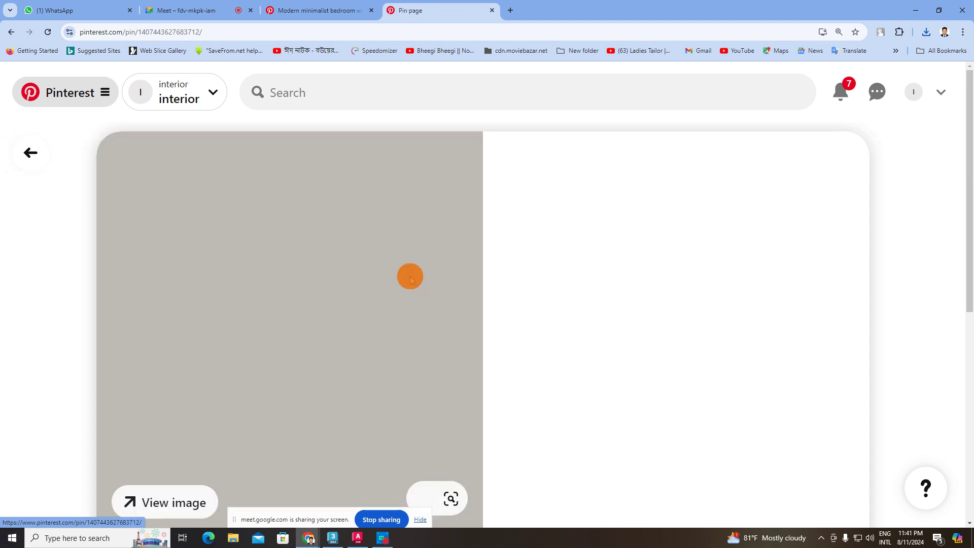
# Step: Save the plain grey concrete image to the computer and minimize the browser
pyautogui.scroll(-3, 366, 281)
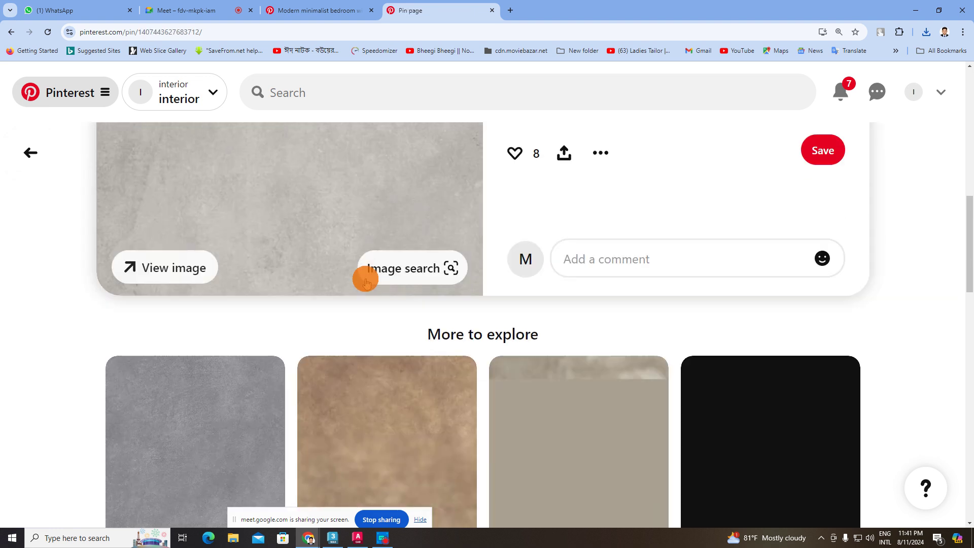
pyautogui.scroll(-1, 365, 281)
pyautogui.scroll(5, 366, 278)
pyautogui.scroll(-5, 365, 279)
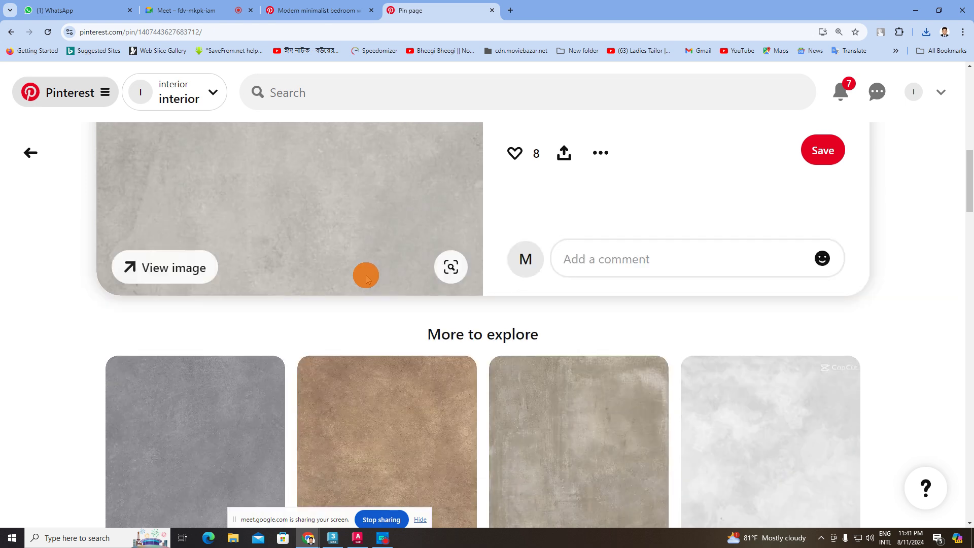
pyautogui.scroll(-5, 365, 277)
pyautogui.scroll(-1, 366, 275)
pyautogui.scroll(-3, 366, 275)
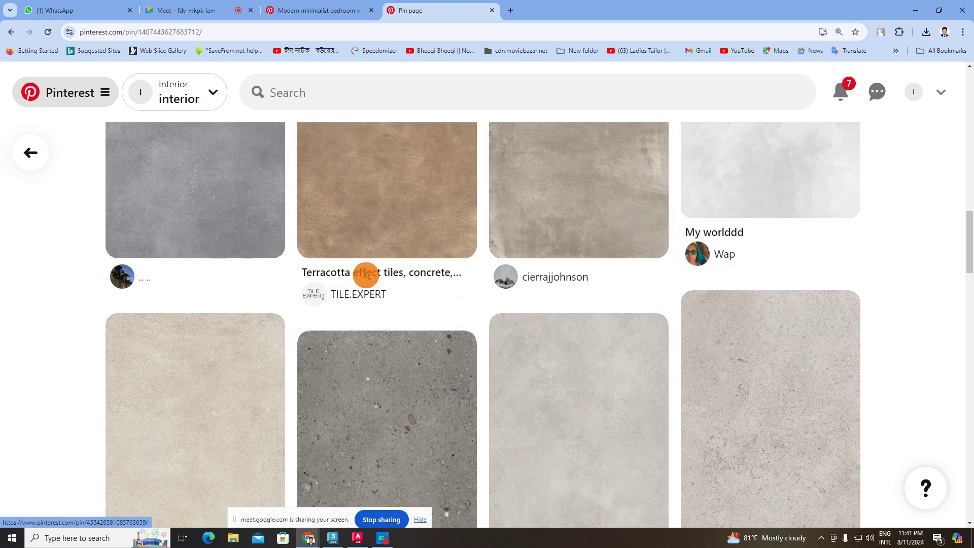
pyautogui.scroll(5, 369, 276)
pyautogui.scroll(6, 363, 256)
pyautogui.rightClick(355, 243)
pyautogui.click(405, 272)
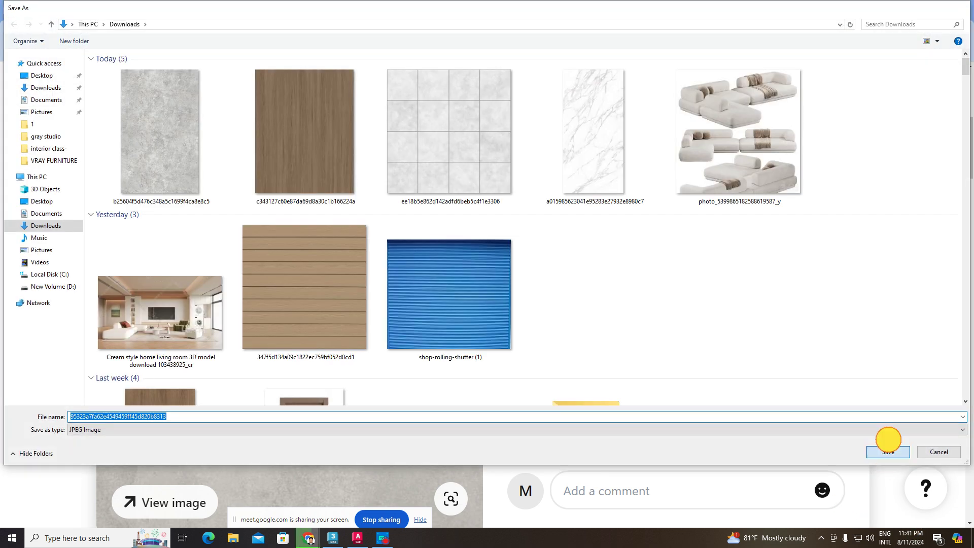
pyautogui.click(889, 449)
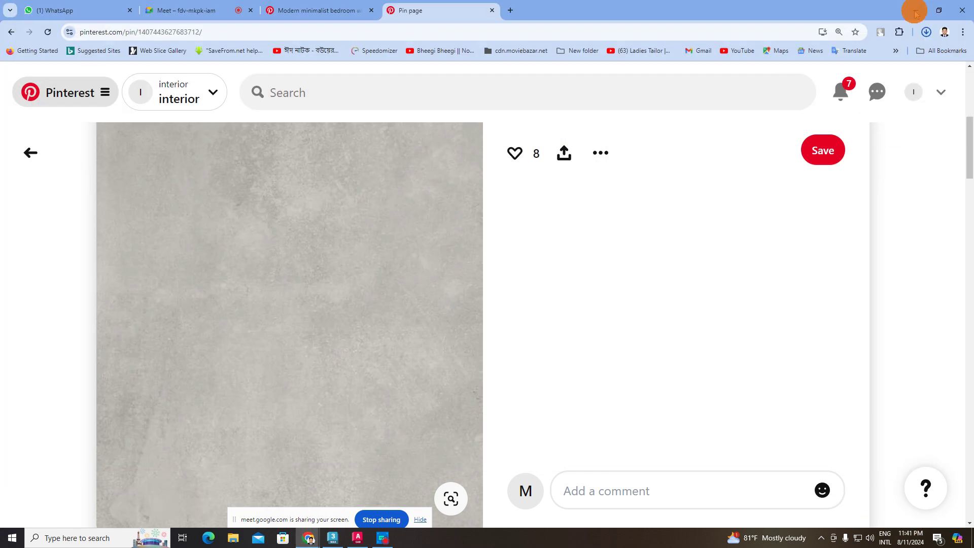
pyautogui.click(916, 10)
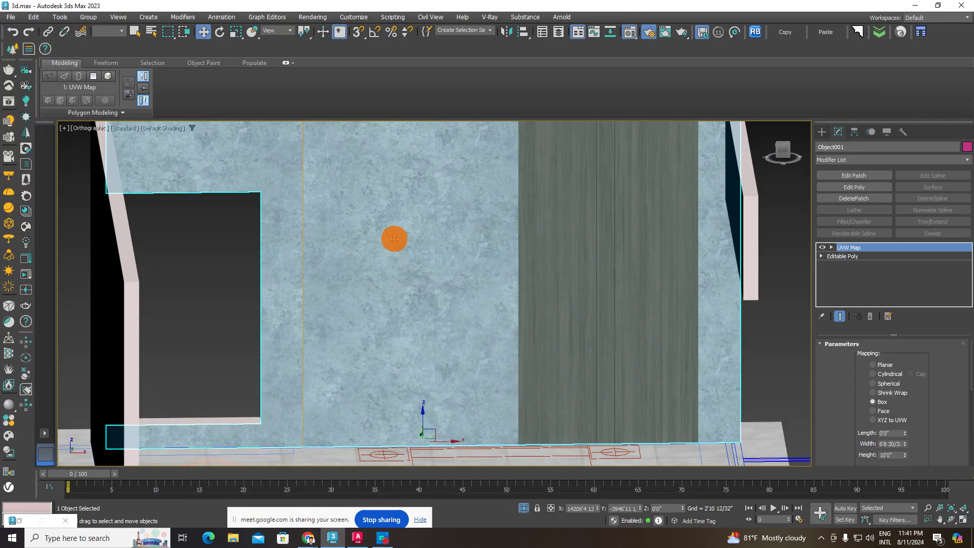
# Step: Load the downloaded concrete JPG as a Bitmap in the wall material's diffuse map
pyautogui.press('m')
pyautogui.click(174, 212)
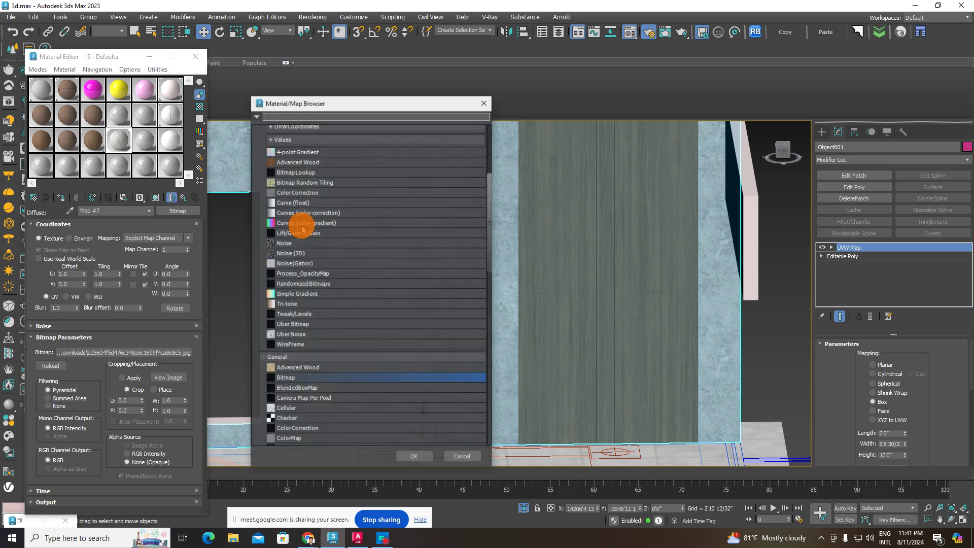
pyautogui.doubleClick(304, 378)
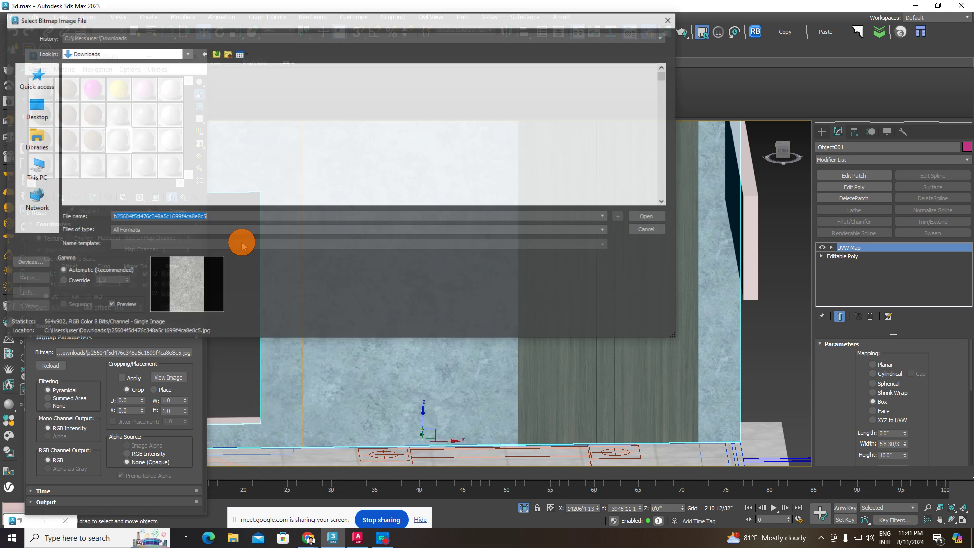
pyautogui.click(152, 156)
pyautogui.doubleClick(152, 155)
# Step: Frame the room and zoom in on the wood panel, then close the Material Editor
pyautogui.press('z')
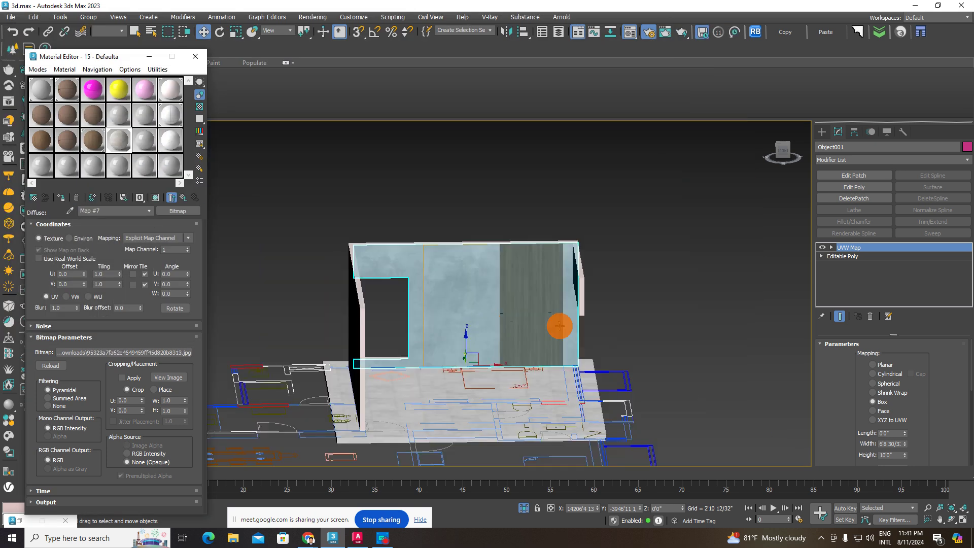
pyautogui.click(529, 338)
pyautogui.press('z')
pyautogui.click(513, 306)
pyautogui.press('z')
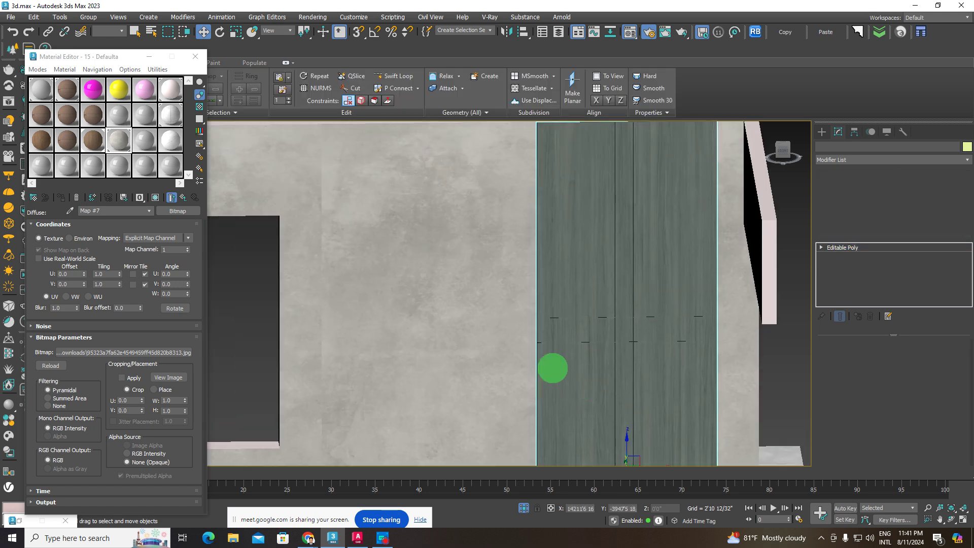
pyautogui.click(202, 57)
# Step: Zoom and orbit to a tilted top-down view of the concrete wall
pyautogui.scroll(-5, 744, 318)
pyautogui.scroll(3, 543, 320)
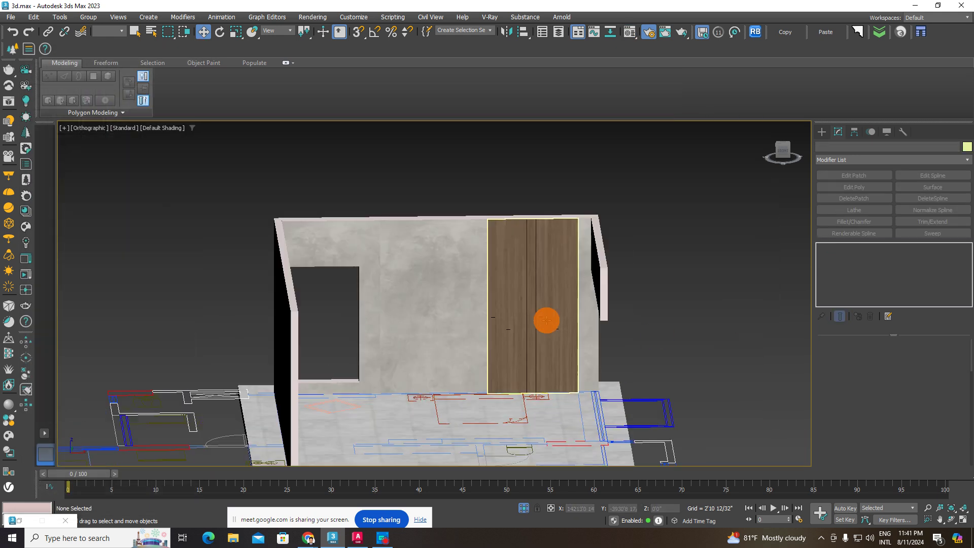
pyautogui.scroll(3, 539, 324)
pyautogui.scroll(2, 532, 347)
pyautogui.scroll(-5, 532, 348)
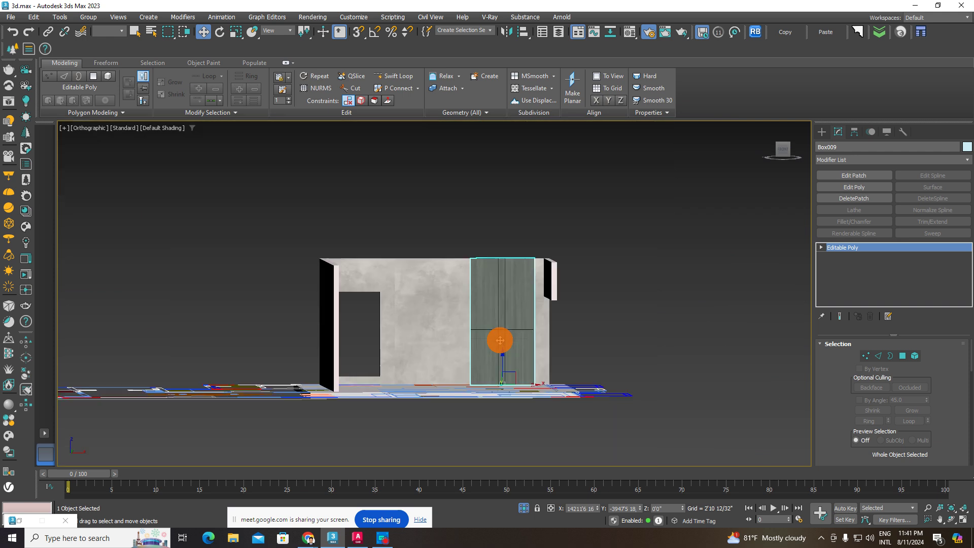
pyautogui.click(498, 341)
pyautogui.keyDown('alt'); pyautogui.click(435, 335); pyautogui.keyUp('alt')
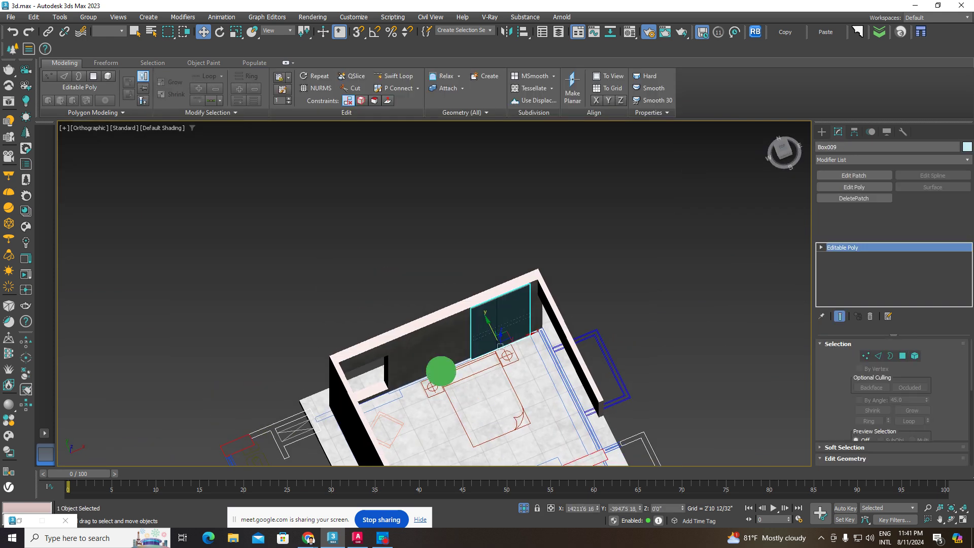
pyautogui.moveTo(435, 335)
pyautogui.keyDown('alt'); pyautogui.mouseDown(button='middle')
pyautogui.moveTo(433, 274)
pyautogui.moveTo(393, 261)
pyautogui.mouseUp(button='middle'); pyautogui.keyUp('alt')
# Step: Orbit to compare the concrete wall with the wood panel, then bring up File Explorer
pyautogui.click(434, 274)
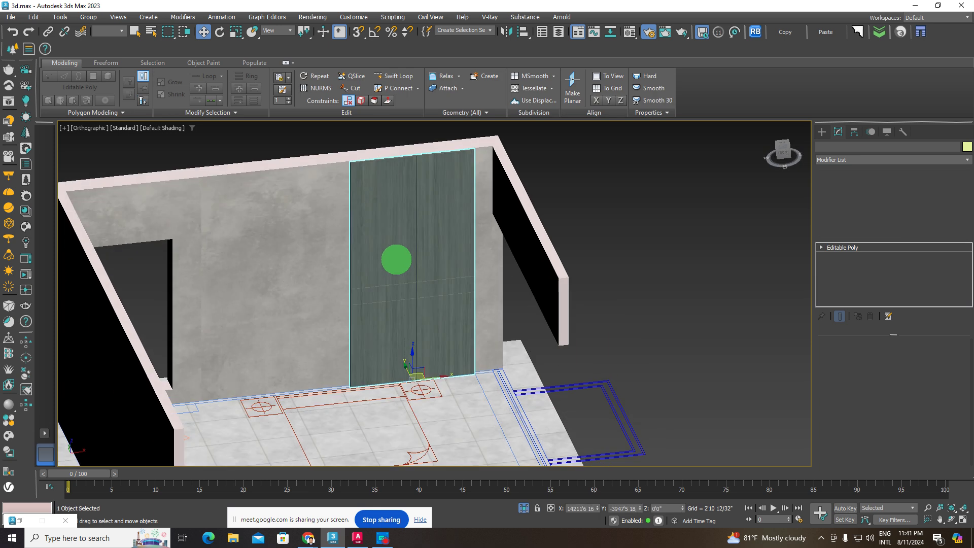
pyautogui.click(642, 322)
pyautogui.click(281, 360)
pyautogui.moveTo(281, 361)
pyautogui.keyDown('alt'); pyautogui.mouseDown(button='middle')
pyautogui.moveTo(413, 343)
pyautogui.moveTo(381, 341)
pyautogui.moveTo(396, 333)
pyautogui.moveTo(434, 343)
pyautogui.moveTo(398, 353)
pyautogui.mouseUp(button='middle'); pyautogui.keyUp('alt')
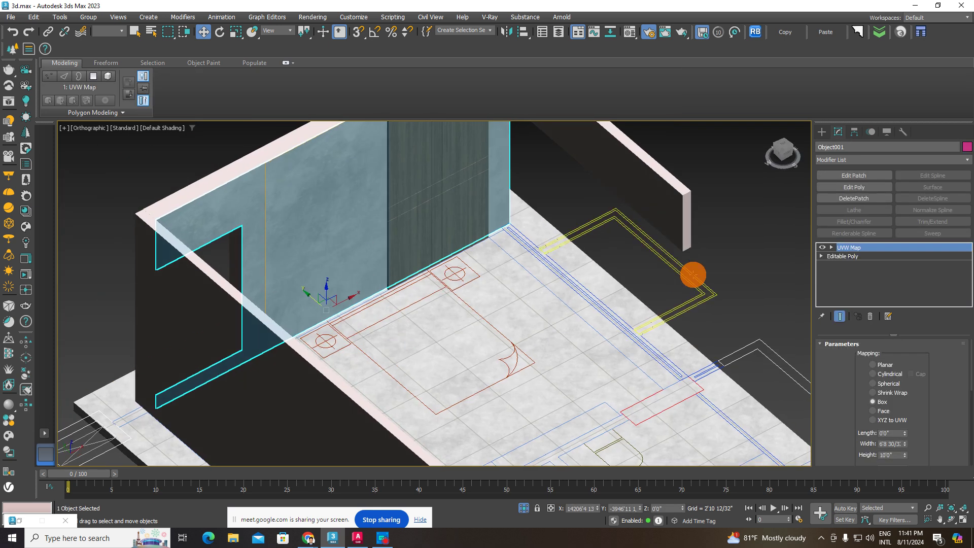
pyautogui.click(448, 235)
pyautogui.keyDown('alt'); pyautogui.moveTo(448, 235); pyautogui.dragTo(370, 415, button='middle'); pyautogui.keyUp('alt')
pyautogui.click(370, 416)
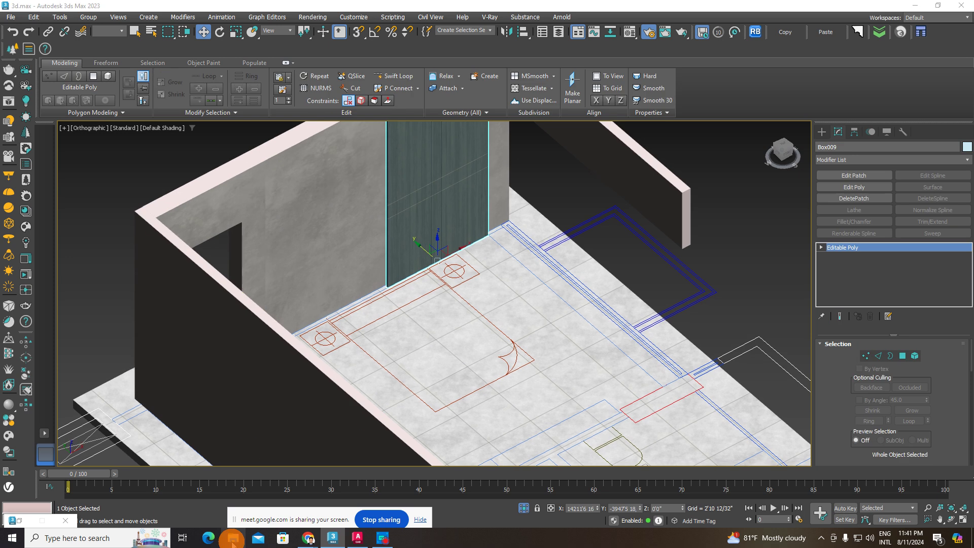
pyautogui.click(232, 539)
# Step: Open New Volume (D:) from This PC, briefly switching back to 3ds Max
pyautogui.click(35, 169)
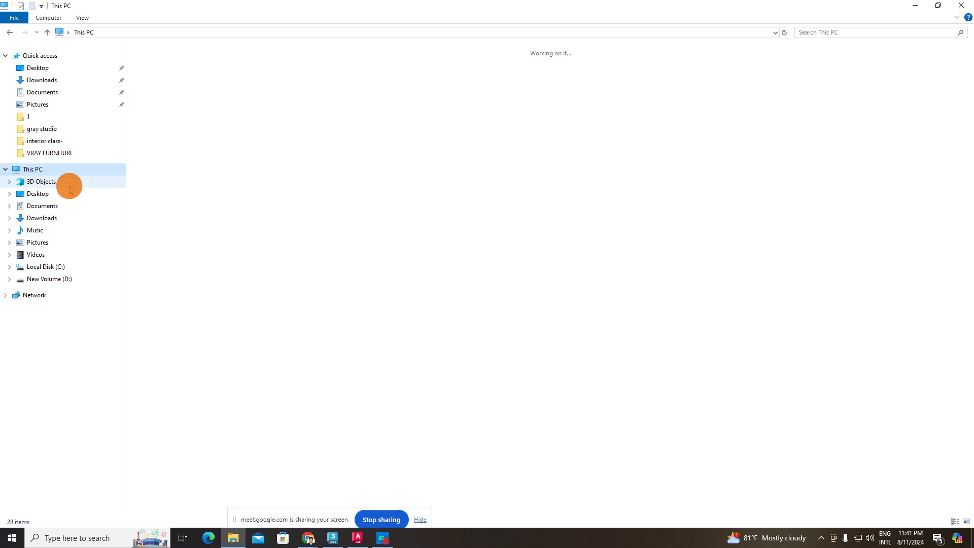
pyautogui.doubleClick(325, 148)
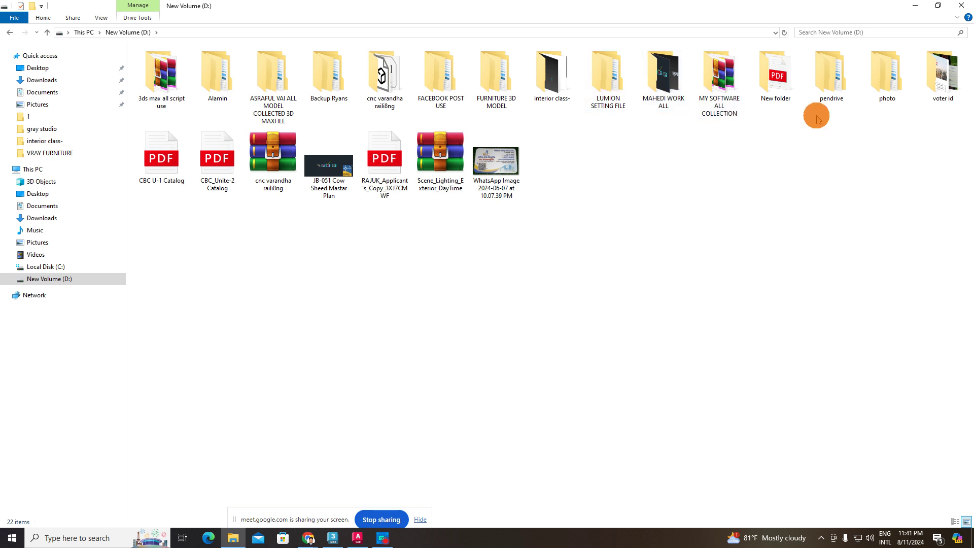
pyautogui.hotkey('alt', 'Tab')
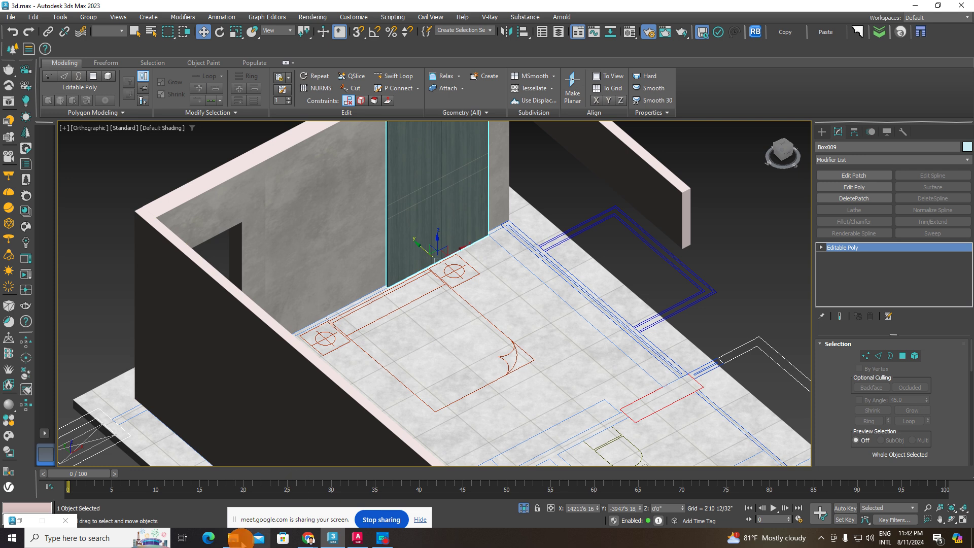
pyautogui.click(237, 540)
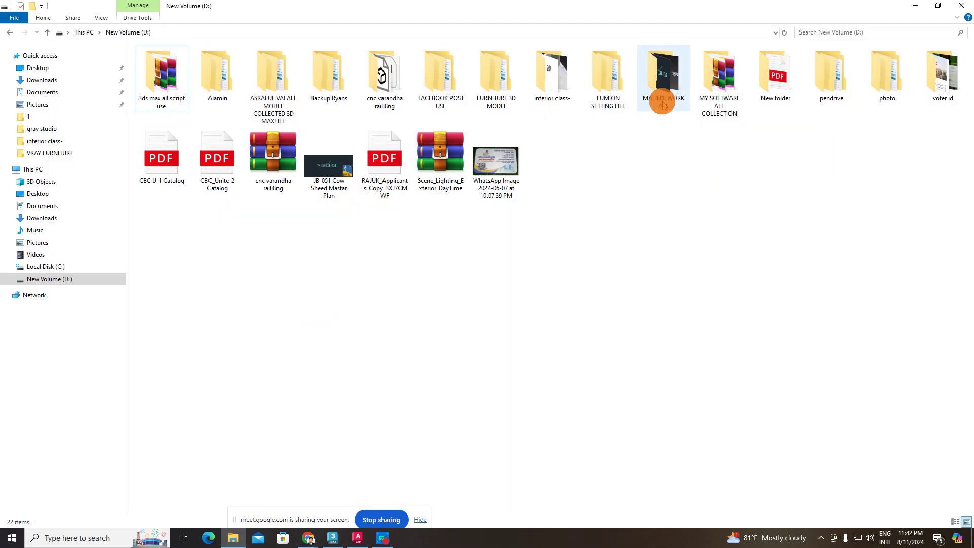
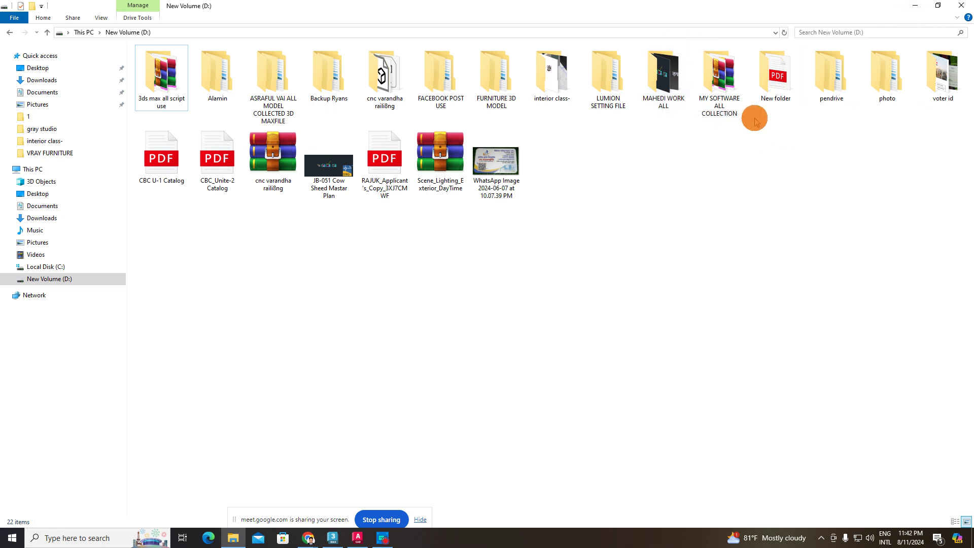
# Step: Open FURNITURE 3D MODEL > VRAY FURNITURE and look inside the BED BACK PANNEL model folders
pyautogui.doubleClick(481, 82)
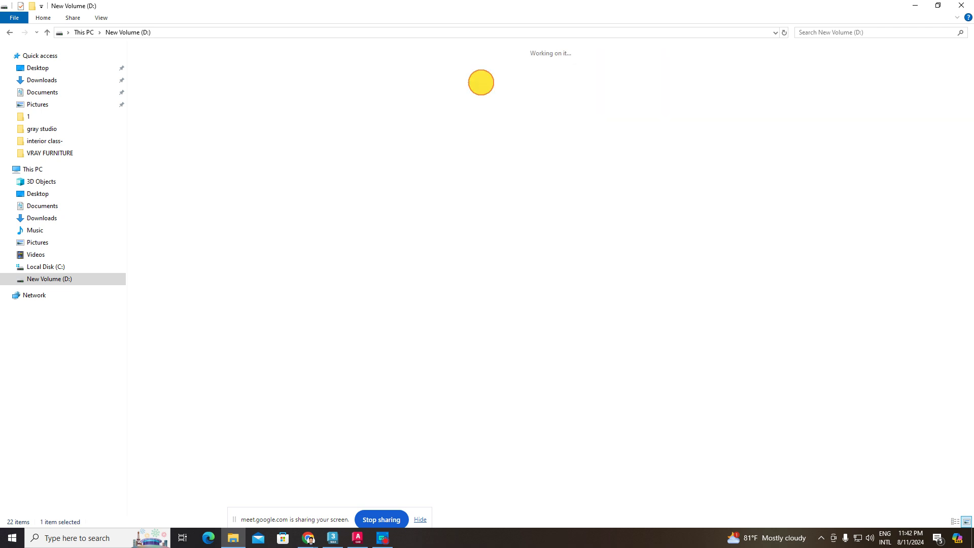
pyautogui.doubleClick(208, 101)
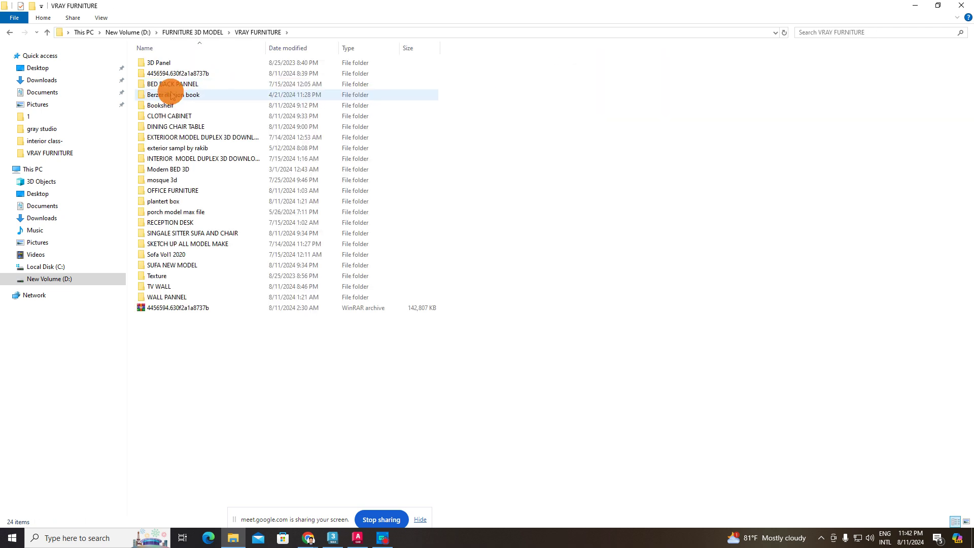
pyautogui.click(164, 87)
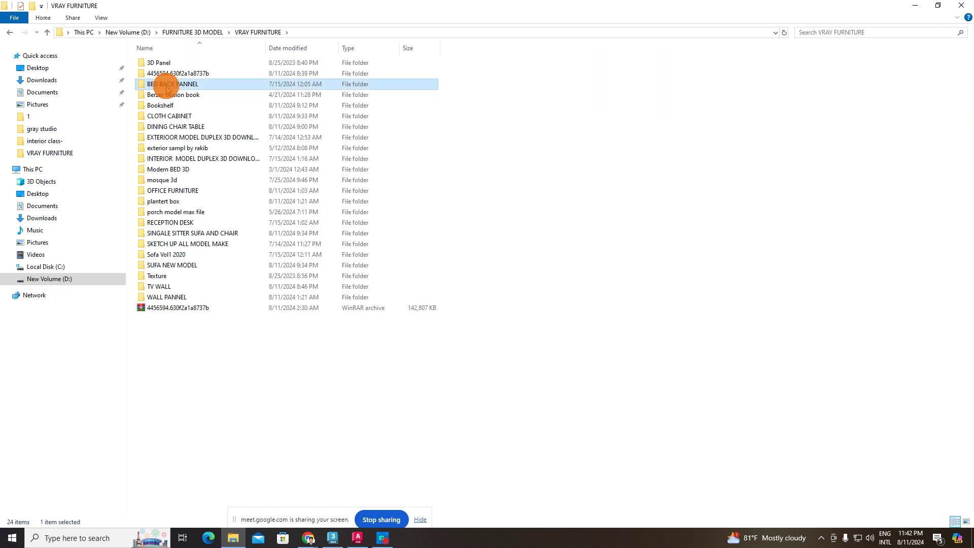
pyautogui.doubleClick(167, 84)
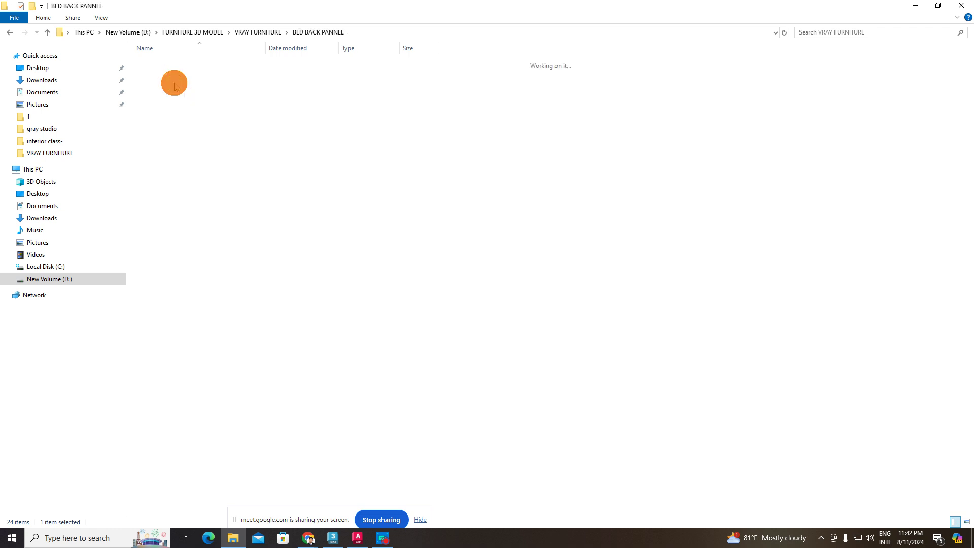
pyautogui.doubleClick(168, 65)
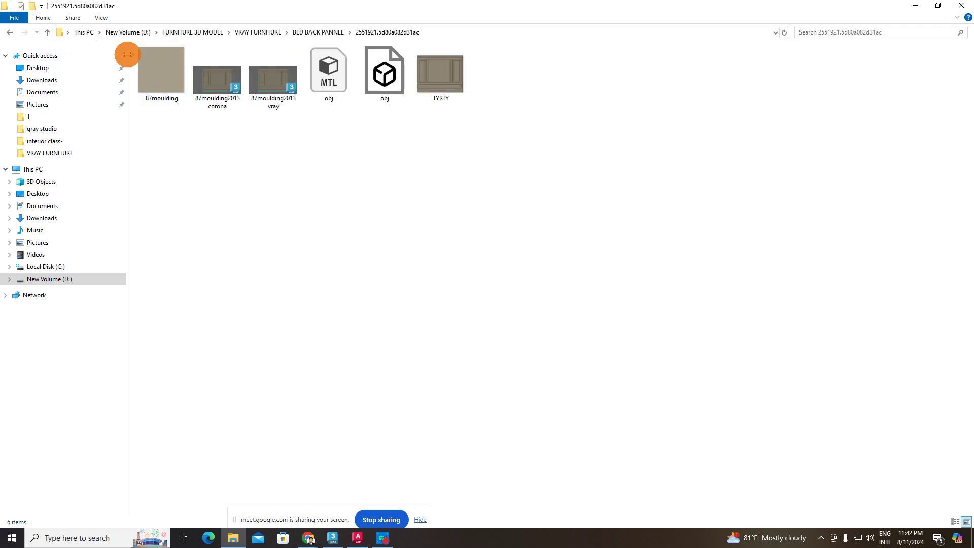
# Step: Back out to VRAY FURNITURE and open the Modern BED 3D folder
pyautogui.click(48, 32)
pyautogui.doubleClick(165, 74)
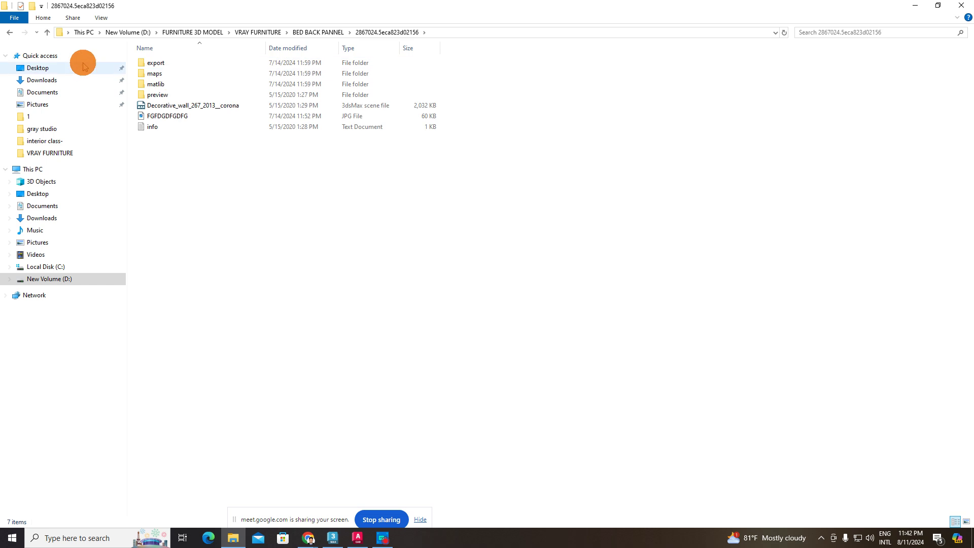
pyautogui.click(49, 32)
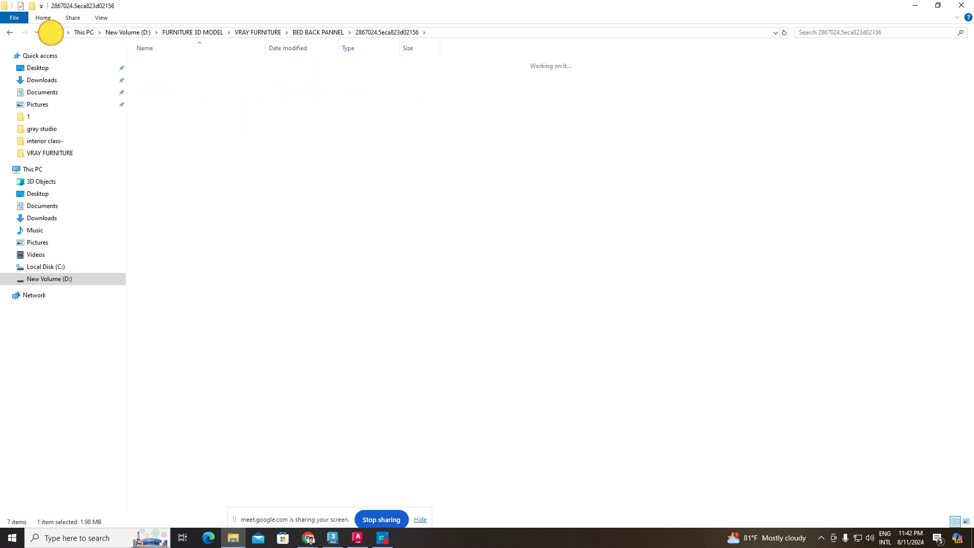
pyautogui.click(48, 32)
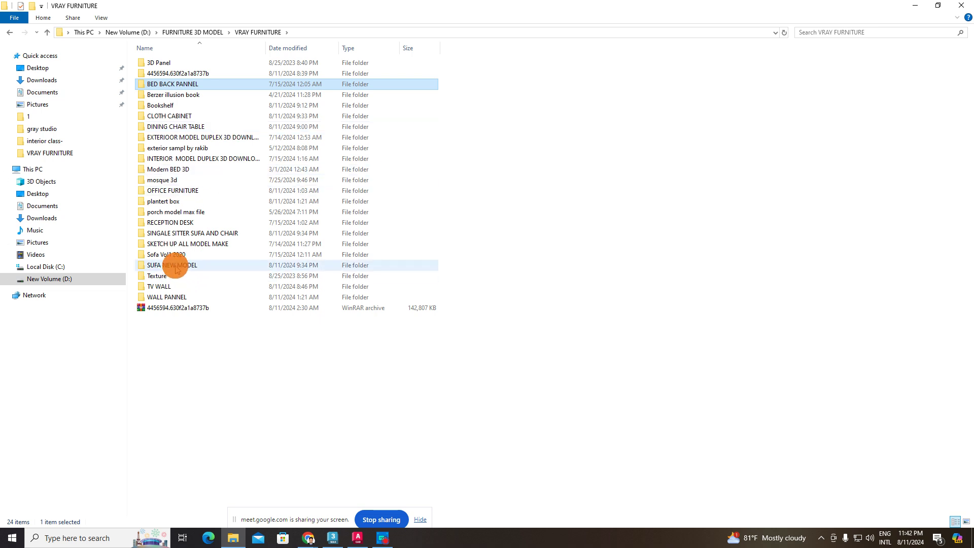
pyautogui.click(48, 32)
pyautogui.doubleClick(205, 79)
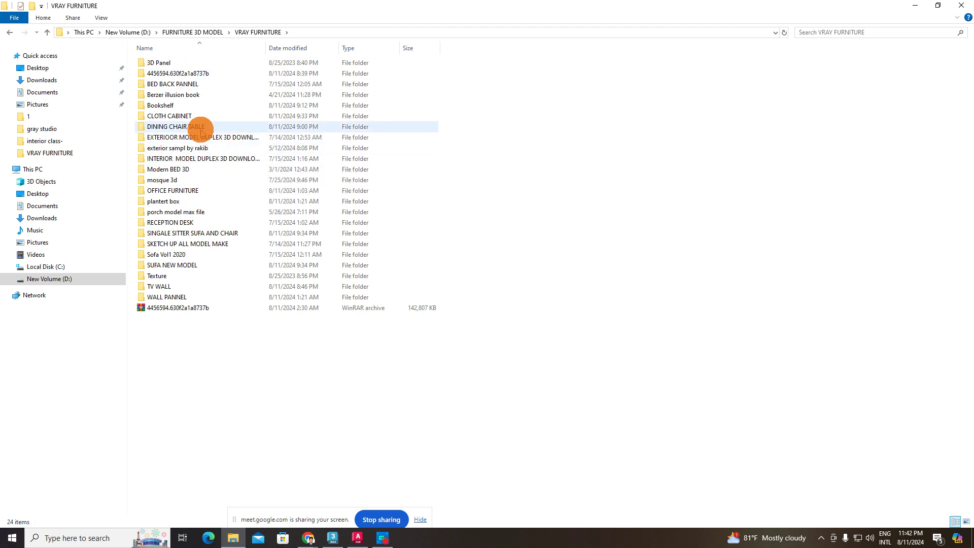
pyautogui.doubleClick(179, 169)
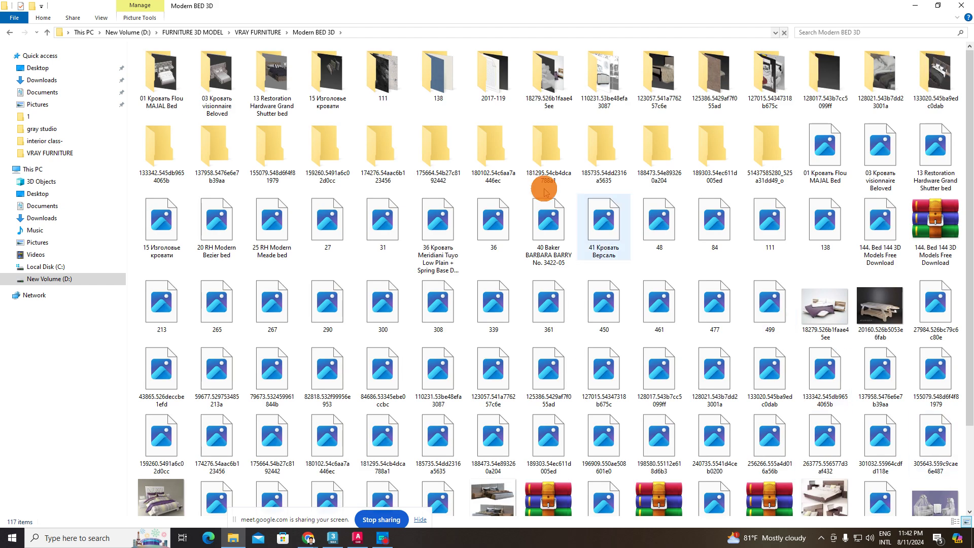
# Step: Glance at the Modern minimalist bedroom Pinterest pin in Chrome, then minimize the browser
pyautogui.scroll(-2, 660, 416)
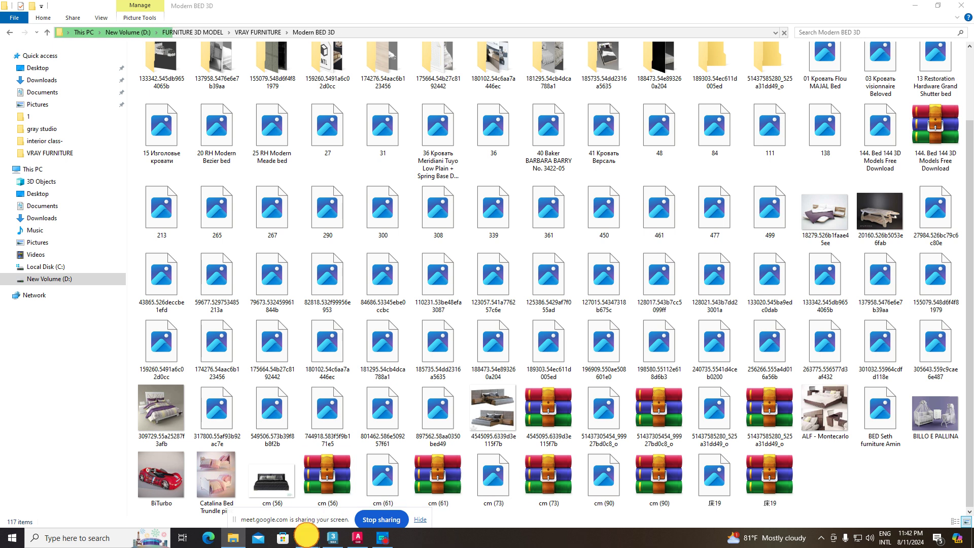
pyautogui.click(277, 520)
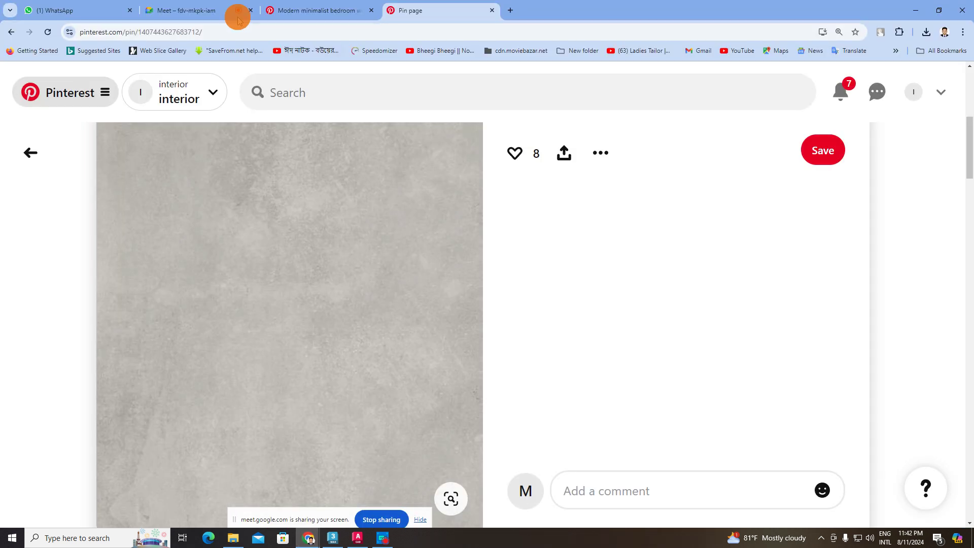
pyautogui.click(332, 11)
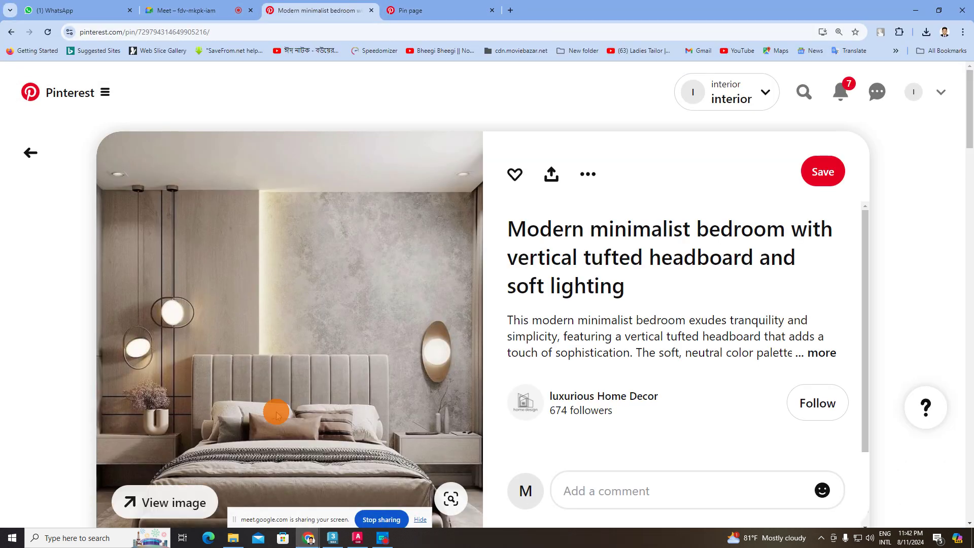
pyautogui.click(916, 10)
pyautogui.scroll(2, 592, 320)
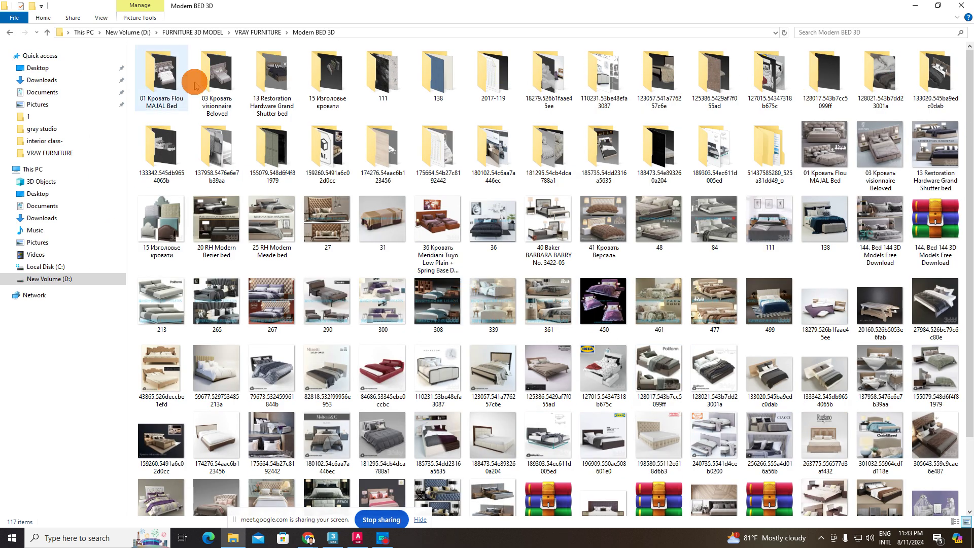
# Step: Open the Flou MAJAL bed preview in Photos and browse forward through the bed images
pyautogui.click(229, 82)
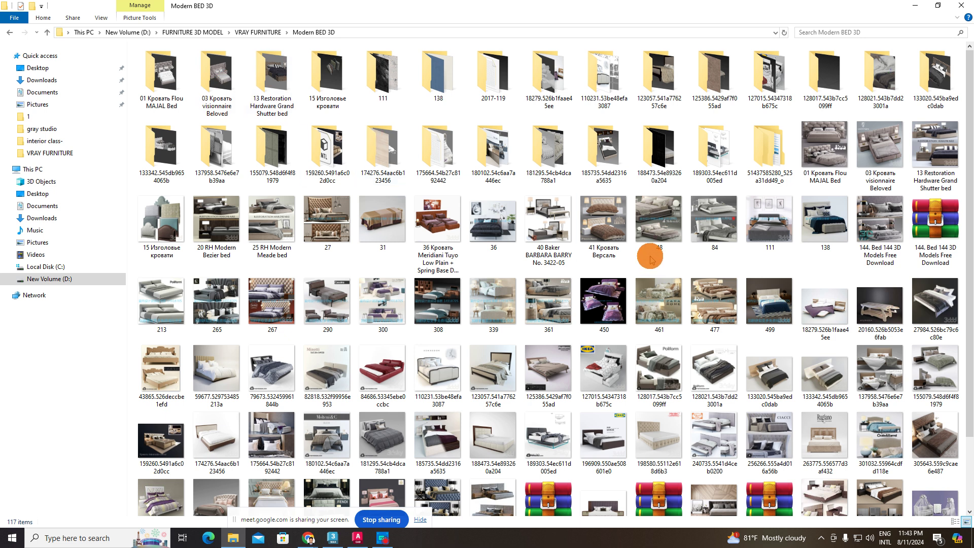
pyautogui.doubleClick(819, 149)
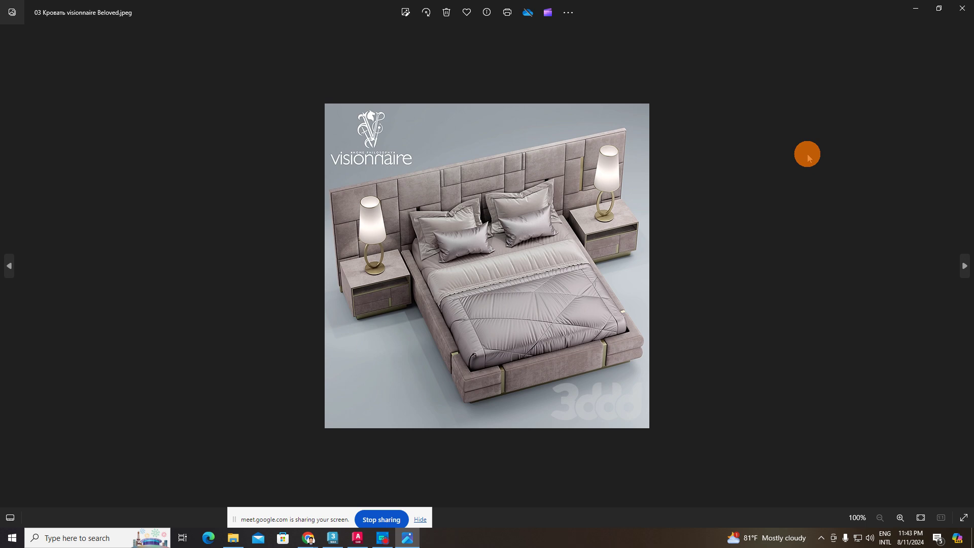
pyautogui.press('Right')
pyautogui.press('Right')
pyautogui.press('Right')
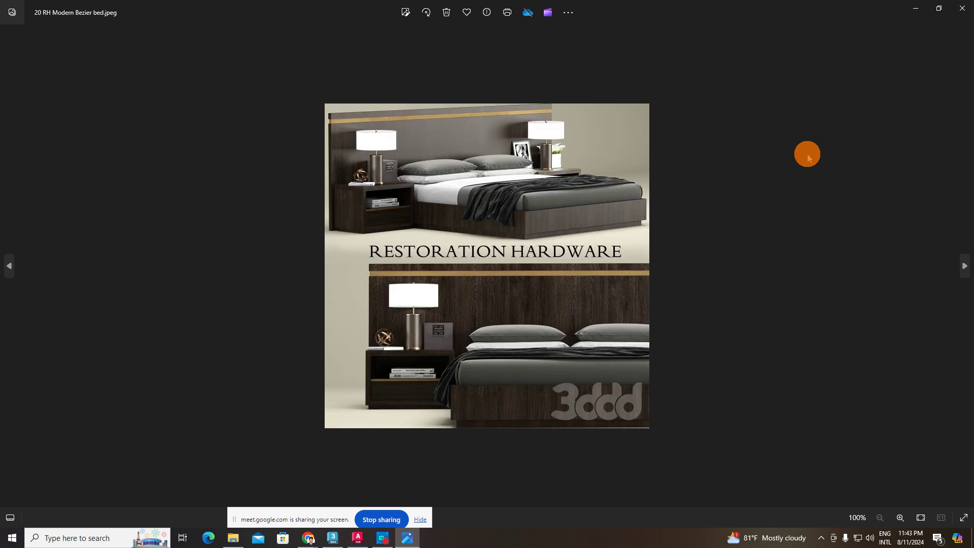
pyautogui.press('Right')
pyautogui.press('Right')
pyautogui.press('Right')
pyautogui.press('Right')
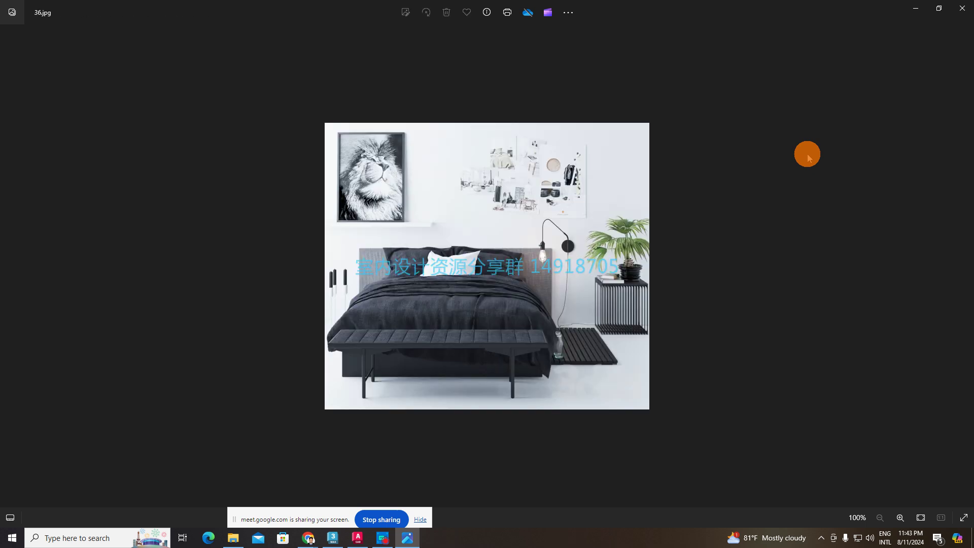
pyautogui.press('Right')
pyautogui.press('Right')
pyautogui.press('Right')
pyautogui.press('Right')
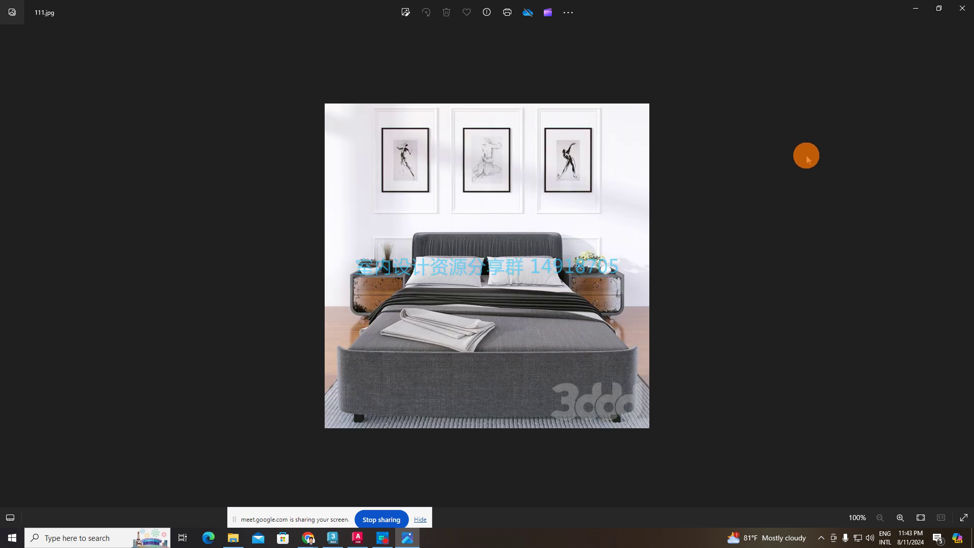
pyautogui.press('Right')
pyautogui.press('Right')
pyautogui.press('Right')
pyautogui.press('Right')
pyautogui.press('Right')
pyautogui.press('Right')
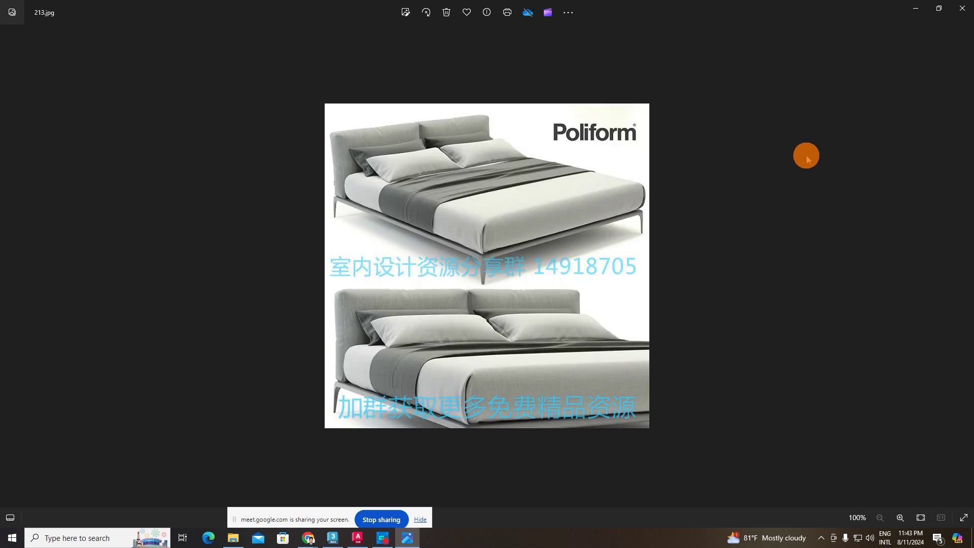
pyautogui.press('Right')
pyautogui.press('Right')
pyautogui.press('Right')
pyautogui.press('Right')
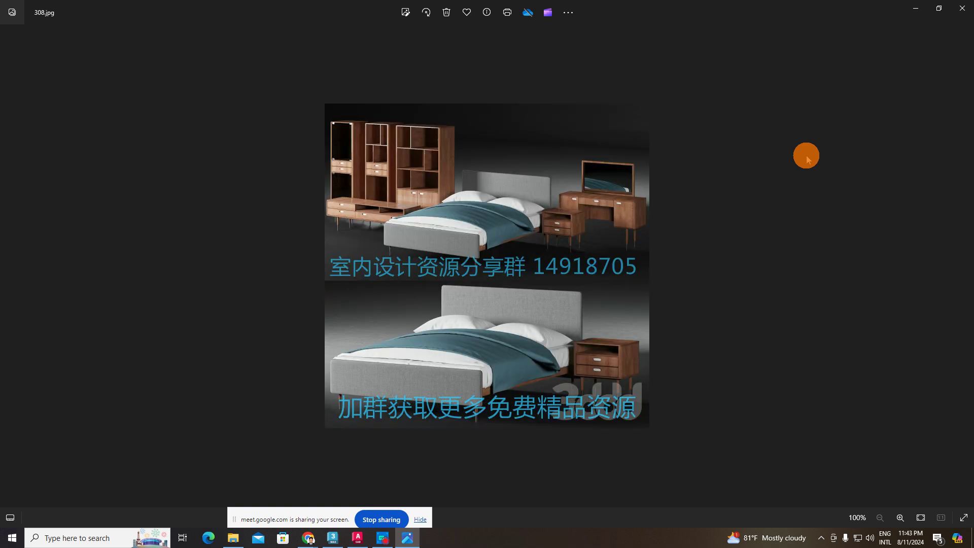
pyautogui.press('Left')
pyautogui.press('Right')
pyautogui.press('Right')
pyautogui.press('Right')
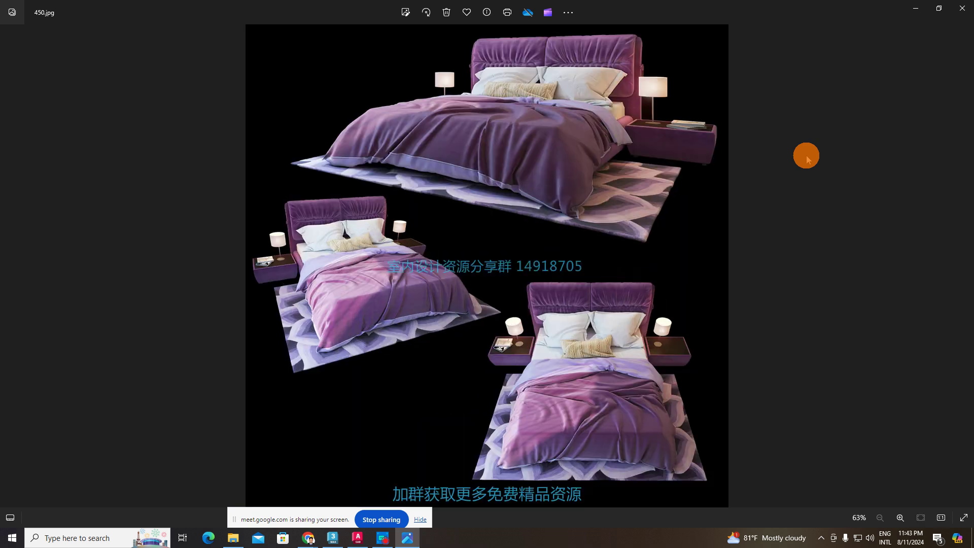
pyautogui.press('Right')
pyautogui.press('Right')
pyautogui.press('Right')
pyautogui.press('Right')
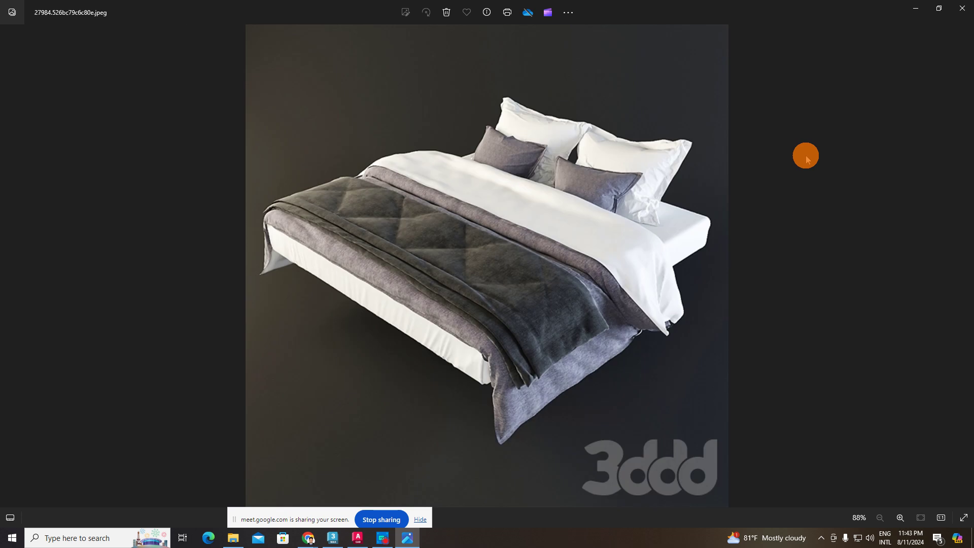
pyautogui.press('Right')
pyautogui.press('Right')
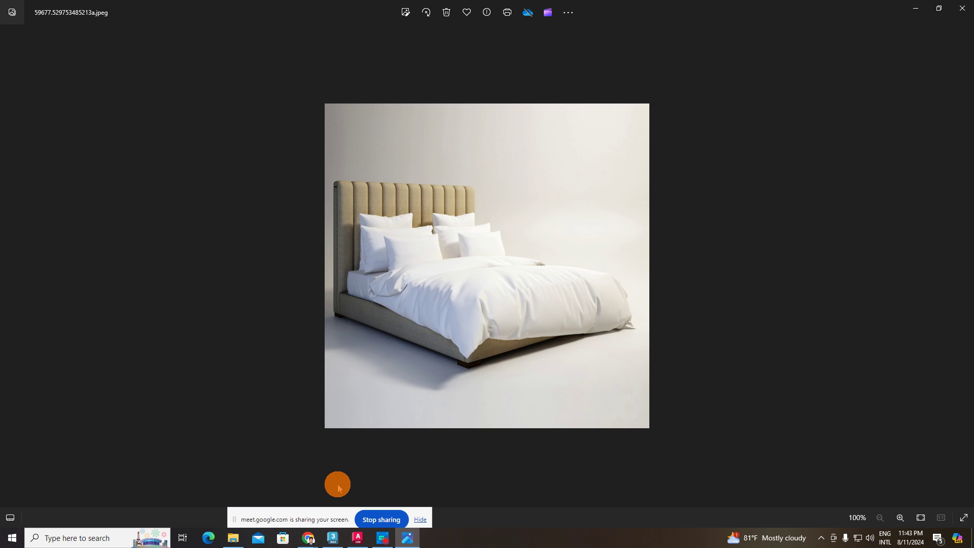
pyautogui.press('Right')
pyautogui.press('Right')
pyautogui.press('Right')
pyautogui.press('Left')
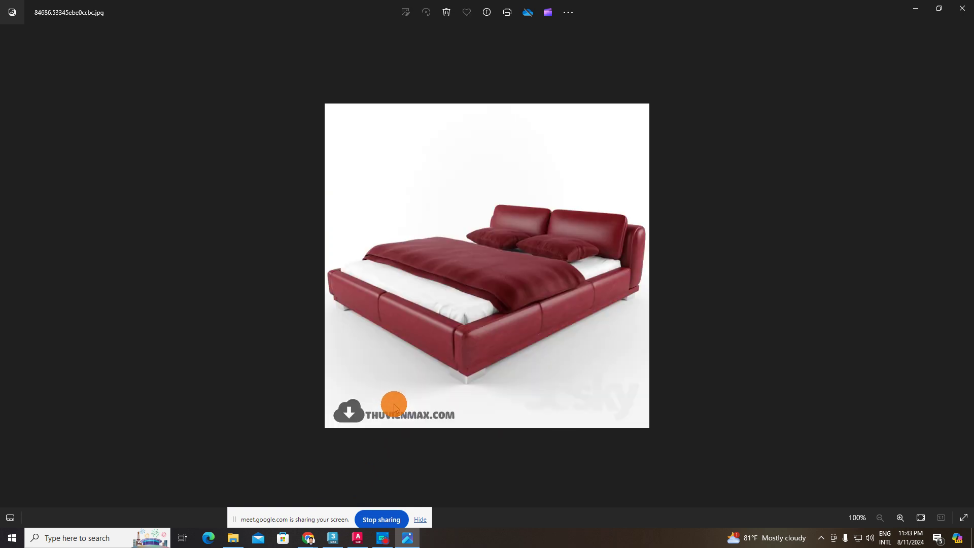
pyautogui.press('Left')
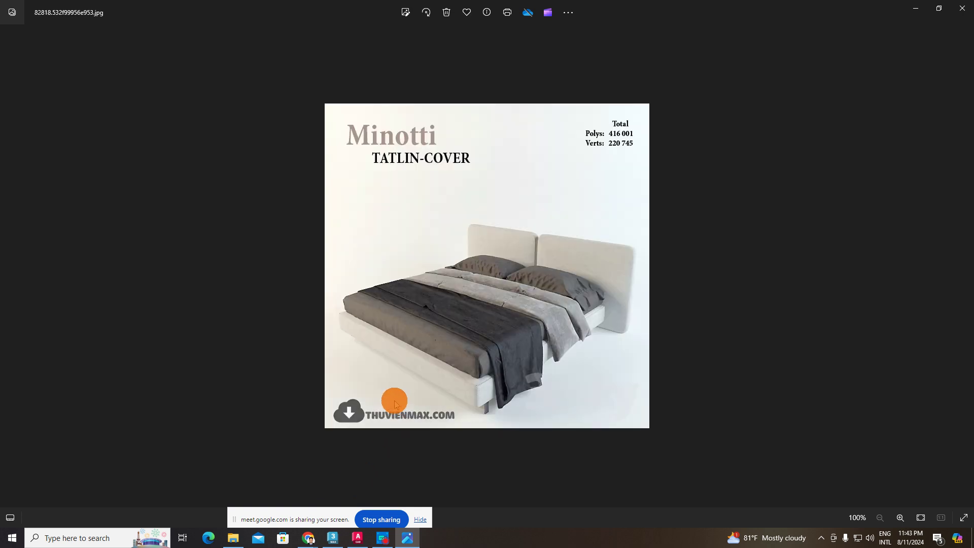
# Step: Browse the remaining previews and stop on the grey panel-headboard bed, 4545095.jpeg
pyautogui.press('Left')
pyautogui.press('Left')
pyautogui.press('Left')
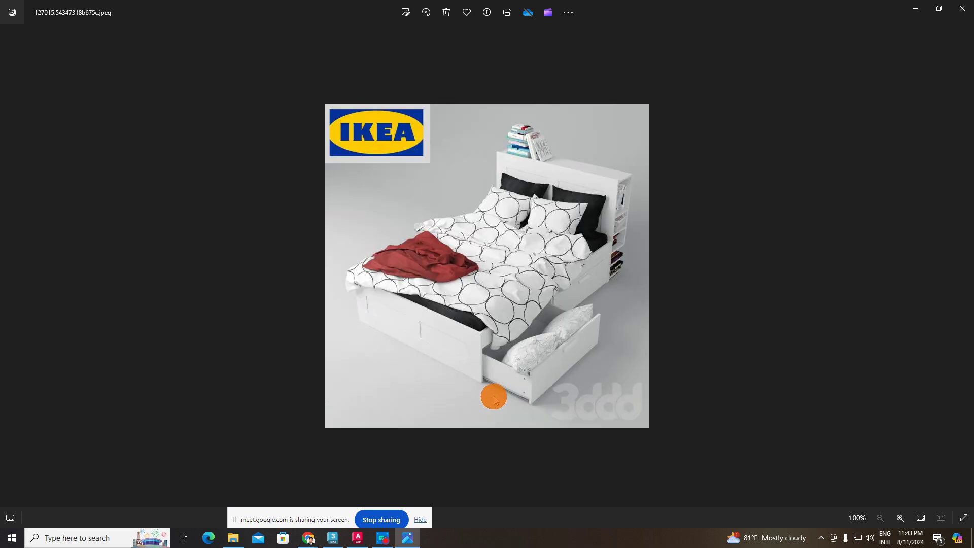
pyautogui.press('Left')
pyautogui.press('Left')
pyautogui.press('Left')
pyautogui.press('Left')
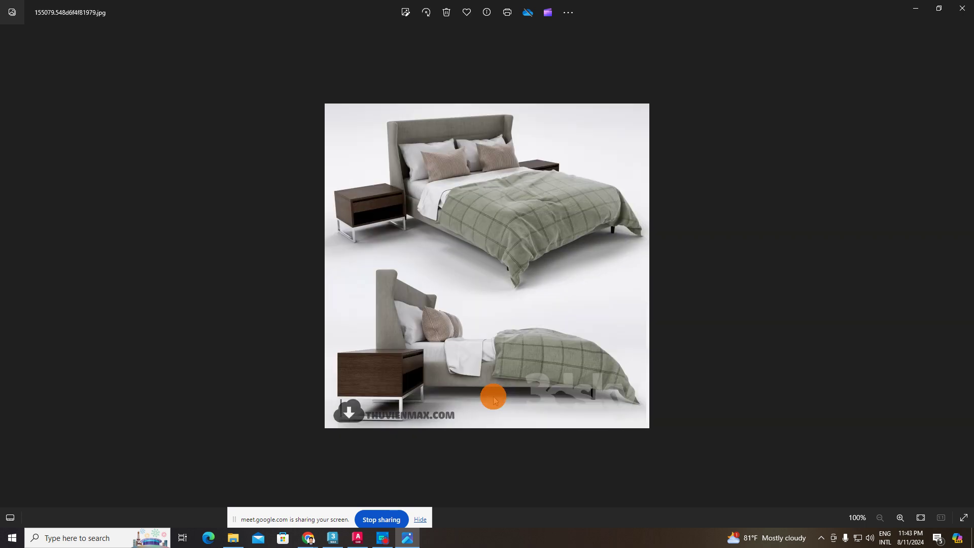
pyautogui.press('Right')
pyautogui.press('Left')
pyautogui.press('Left')
pyautogui.press('Left')
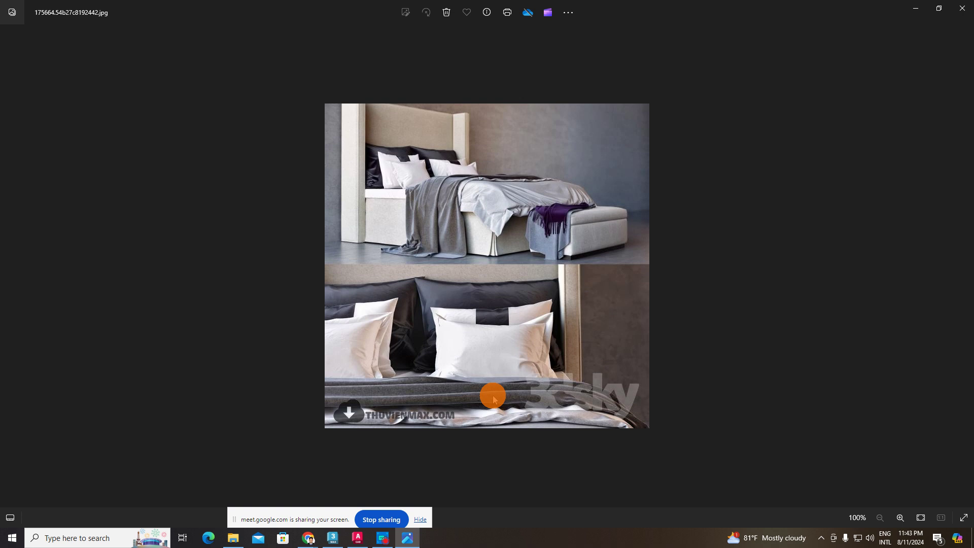
pyautogui.press('Left')
pyautogui.press('Left')
pyautogui.press('Left')
pyautogui.press('Left')
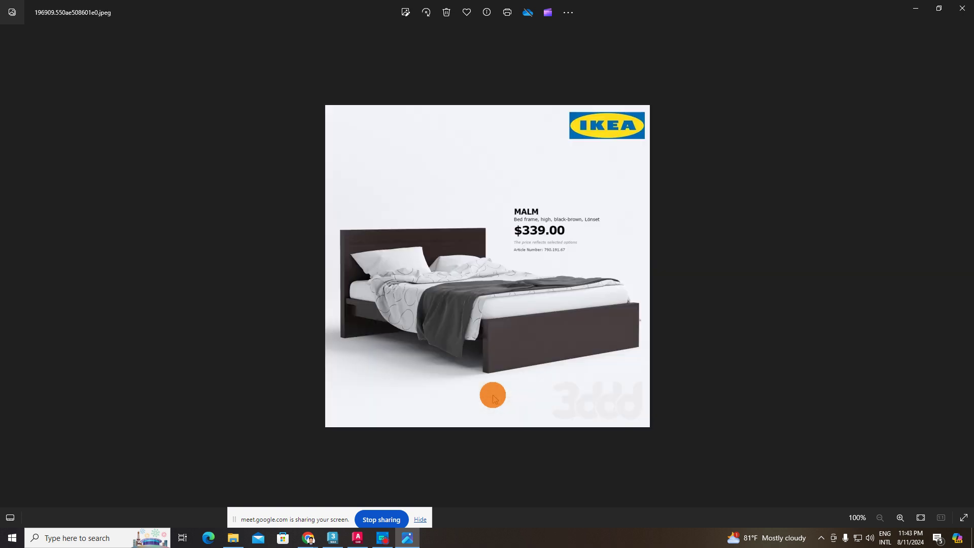
pyautogui.press('Left')
pyautogui.press('Left')
pyautogui.press('Left')
pyautogui.press('Left')
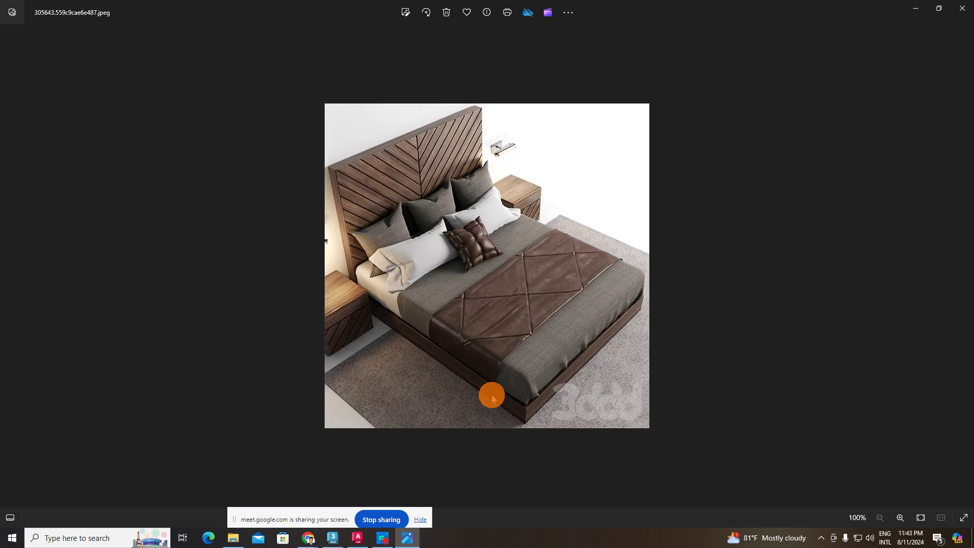
pyautogui.press('Left')
pyautogui.press('Left')
pyautogui.press('Left')
pyautogui.press('Left')
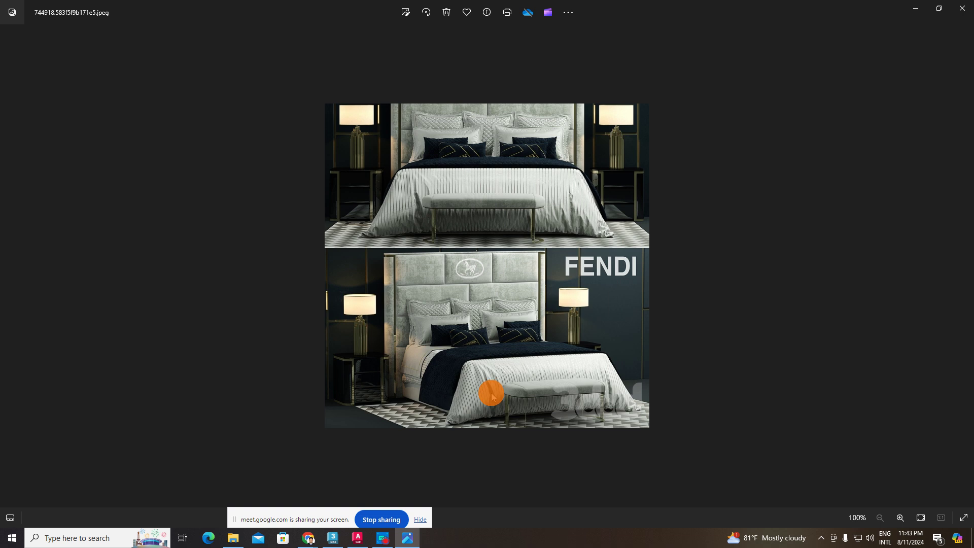
pyautogui.press('Right')
pyautogui.press('Left')
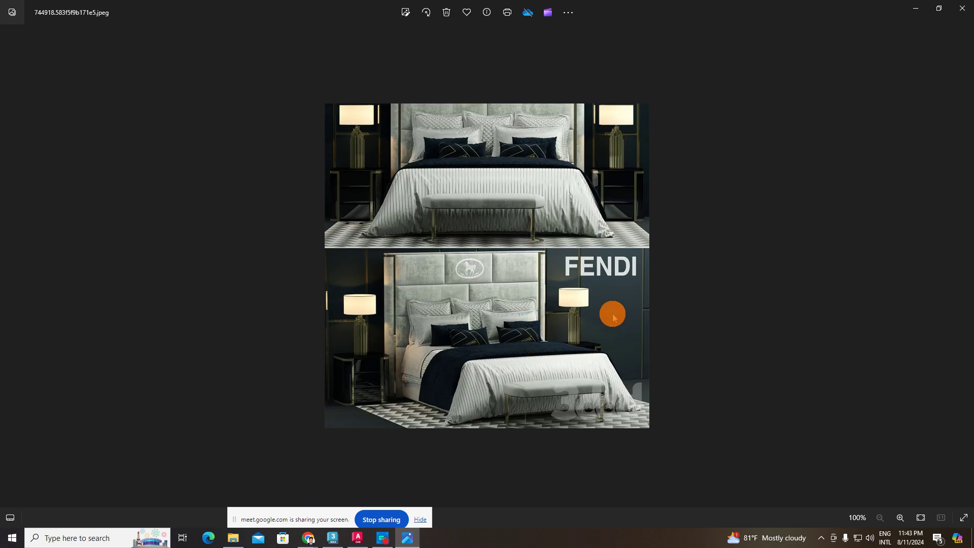
pyautogui.press('Left')
pyautogui.press('Left')
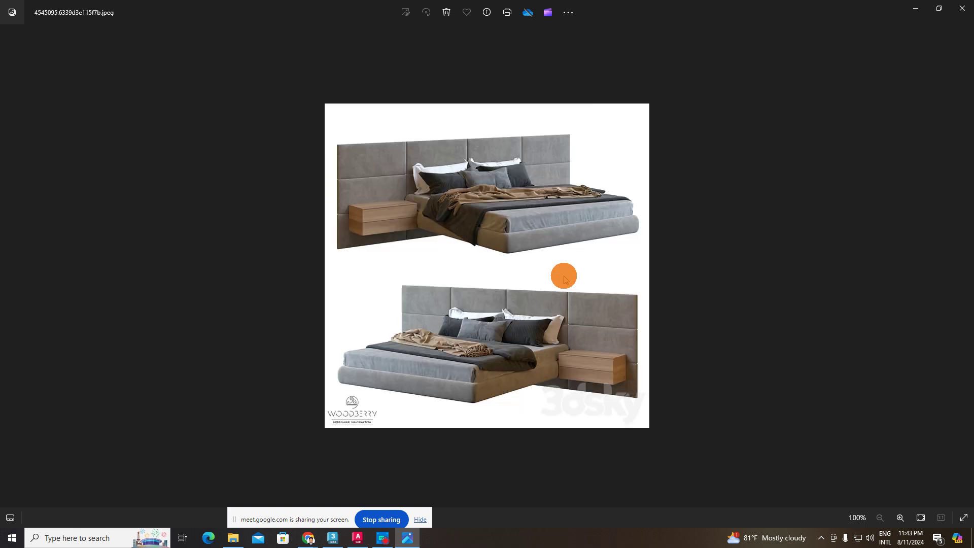
pyautogui.press('Left')
pyautogui.press('Right')
pyautogui.press('Left')
pyautogui.press('Right')
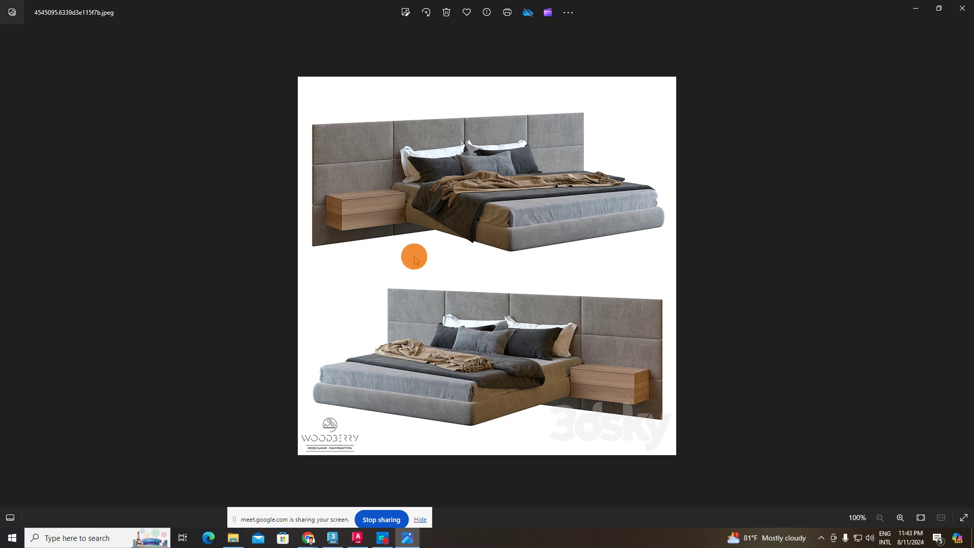
# Step: Close Photos and extract the 4545095 bed archive
pyautogui.click(963, 7)
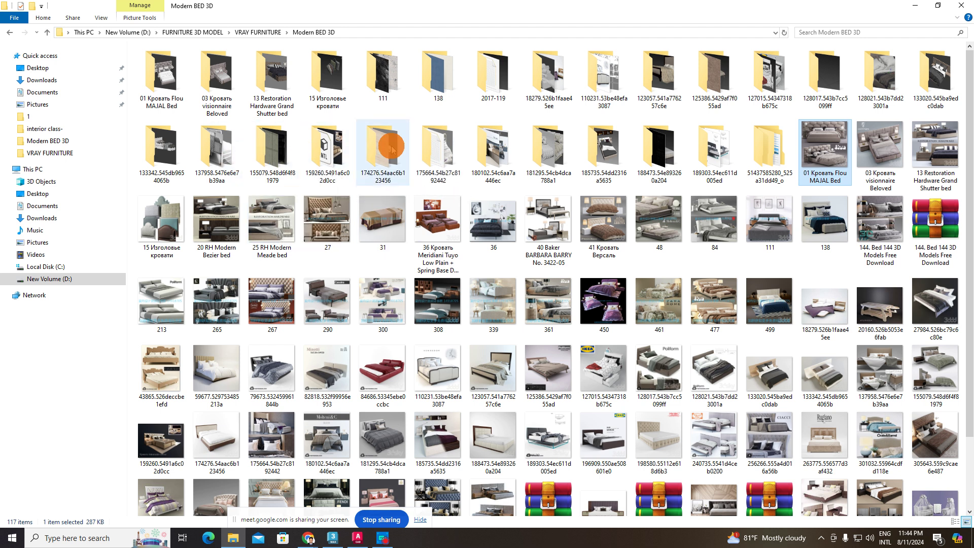
pyautogui.click(767, 175)
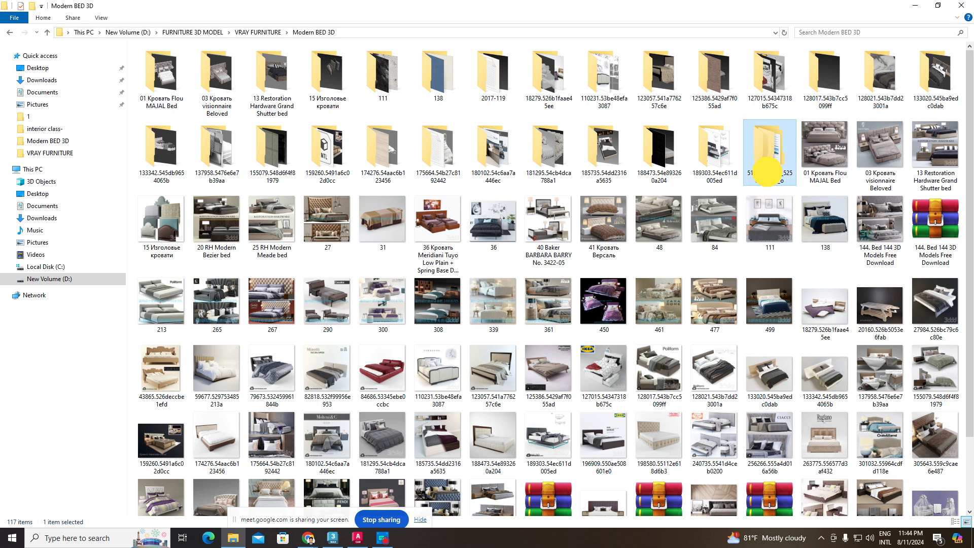
pyautogui.click(716, 168)
pyautogui.scroll(-2, 717, 191)
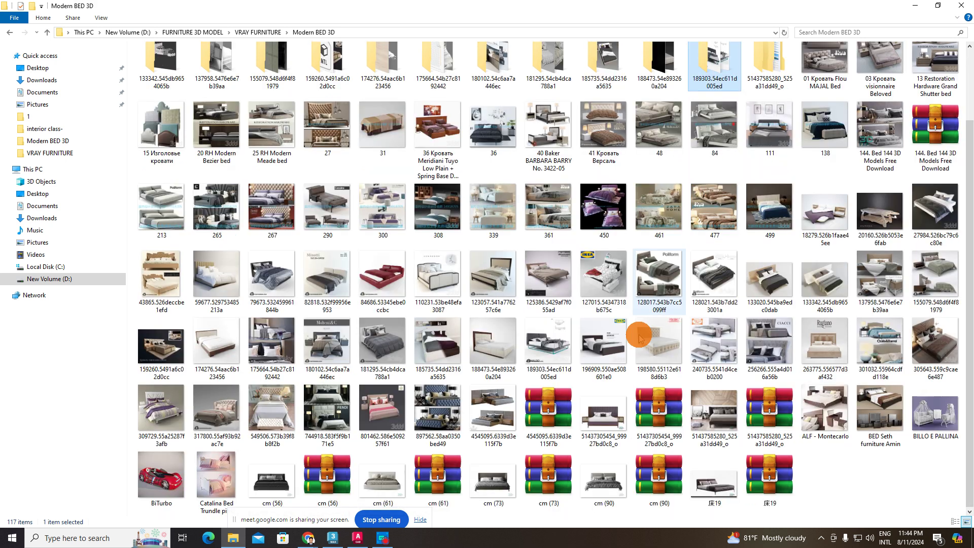
pyautogui.click(548, 406)
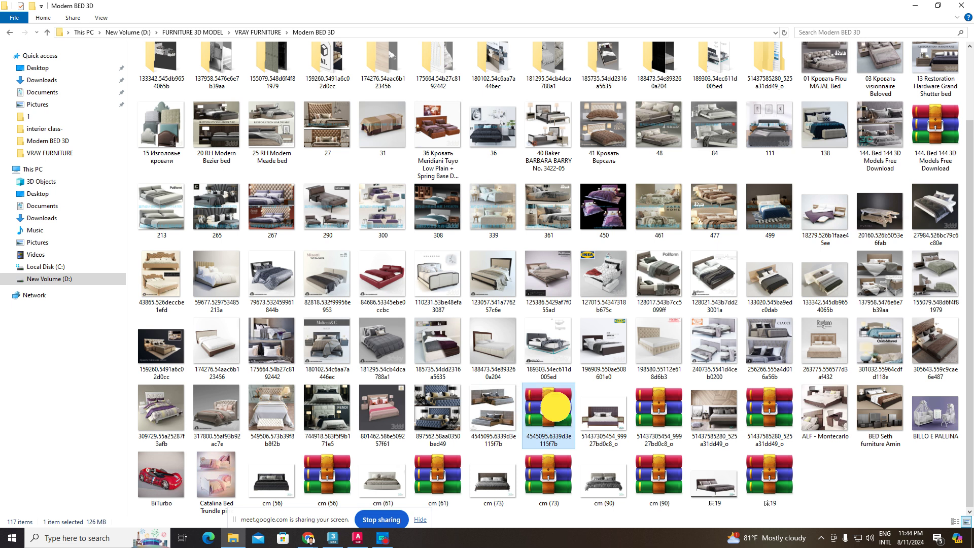
pyautogui.rightClick(556, 408)
pyautogui.click(589, 239)
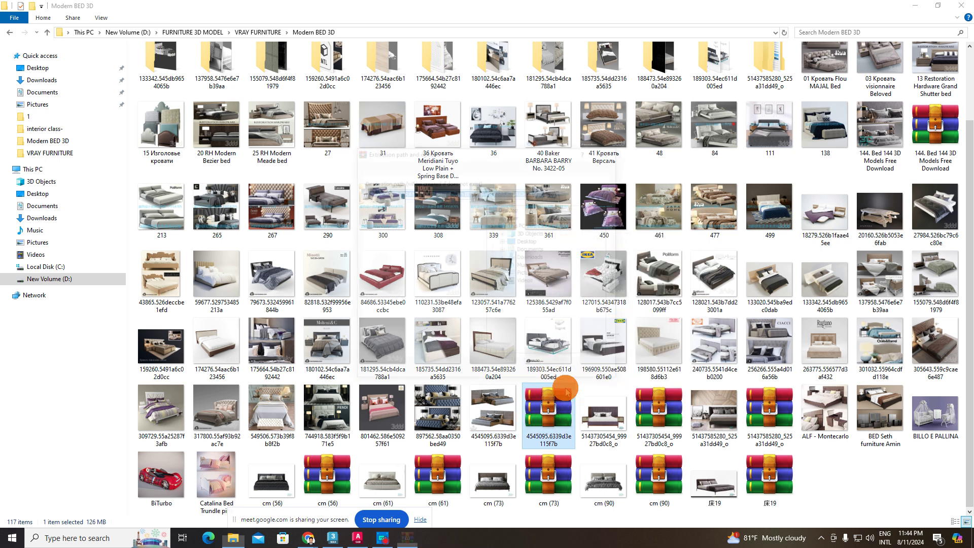
pyautogui.click(523, 378)
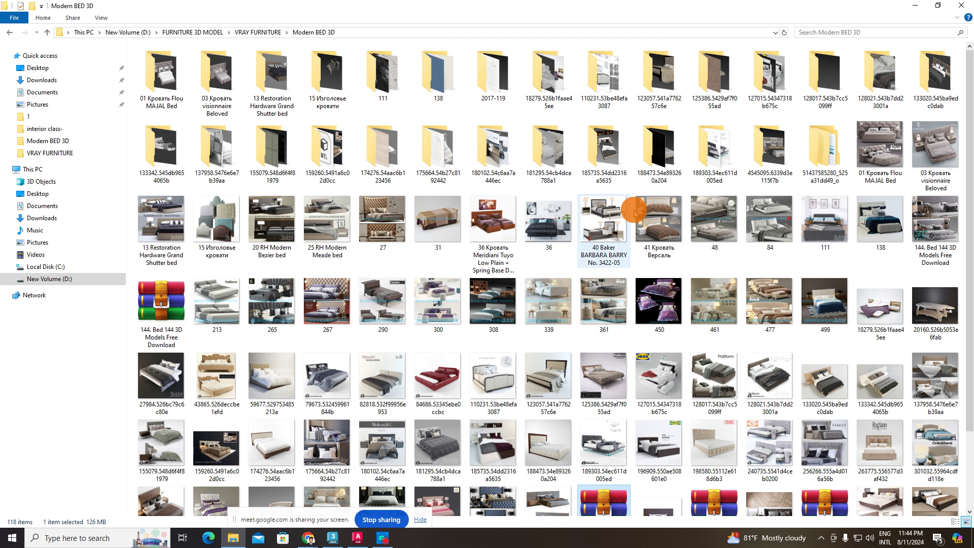
# Step: Open the extracted 4545095 folder and drag Signature_VRay_2018 into 3ds Max
pyautogui.doubleClick(771, 152)
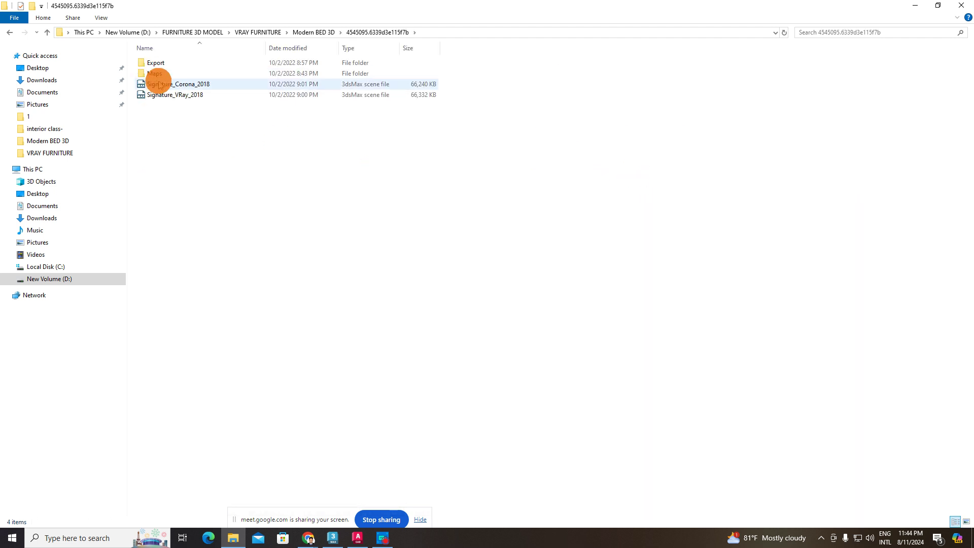
pyautogui.click(163, 96)
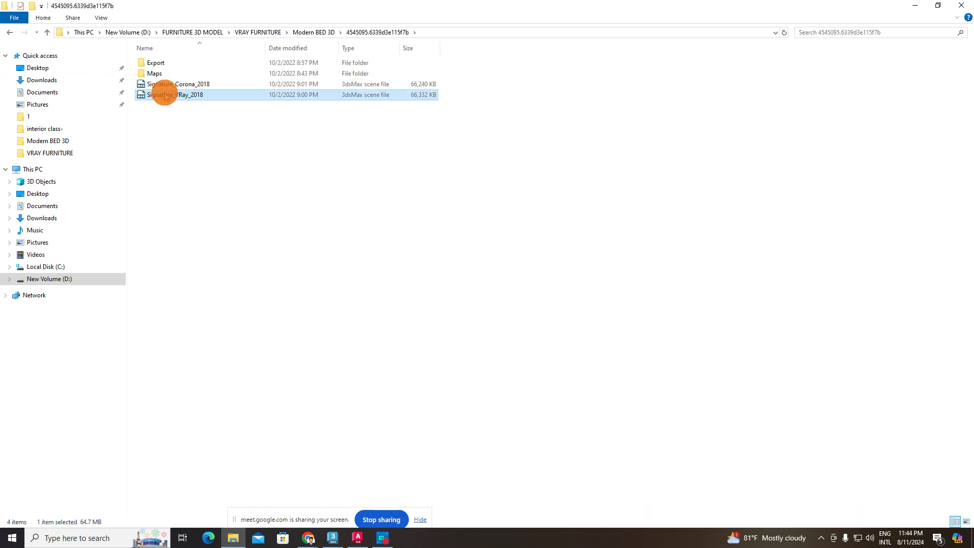
pyautogui.click(180, 84)
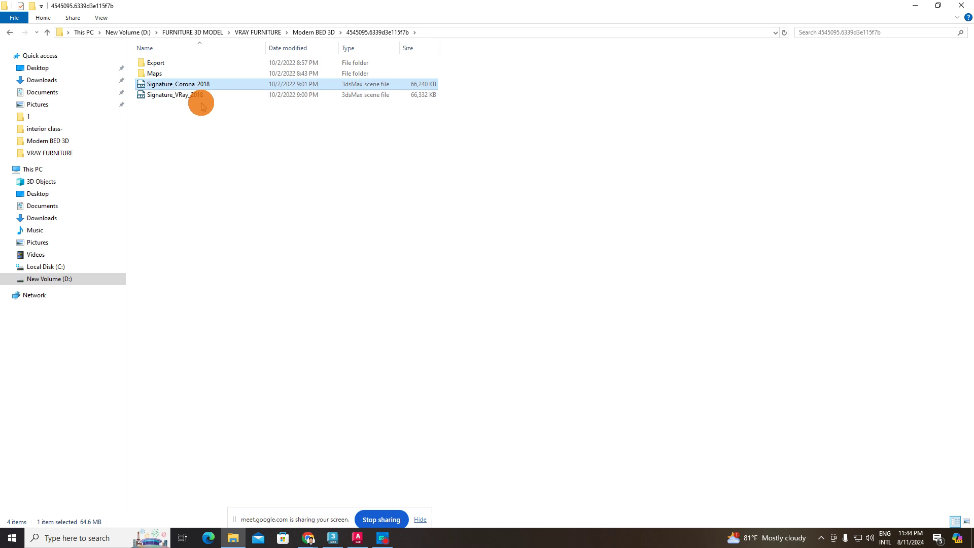
pyautogui.click(199, 96)
pyautogui.click(205, 127)
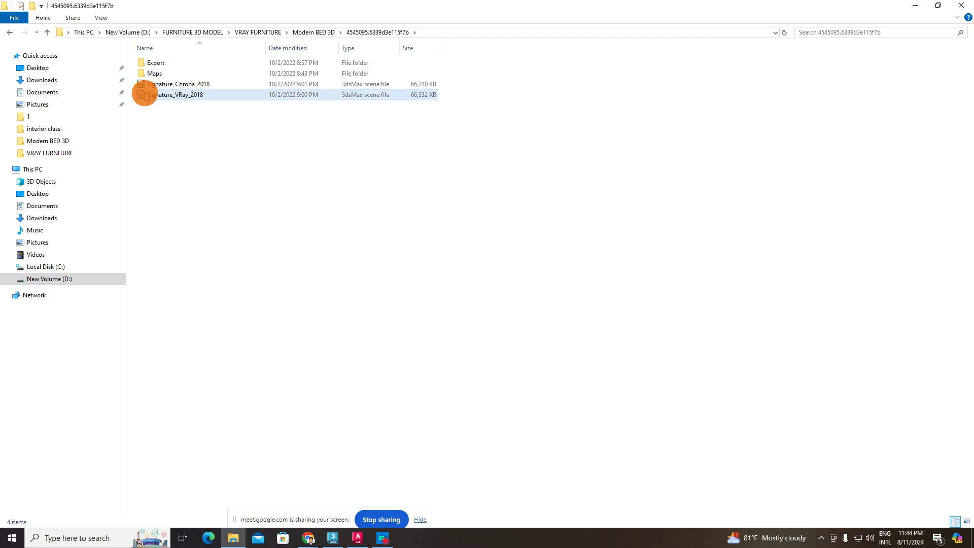
pyautogui.moveTo(152, 97)
pyautogui.mouseDown()
pyautogui.moveTo(409, 430)
pyautogui.moveTo(454, 362)
pyautogui.mouseUp()
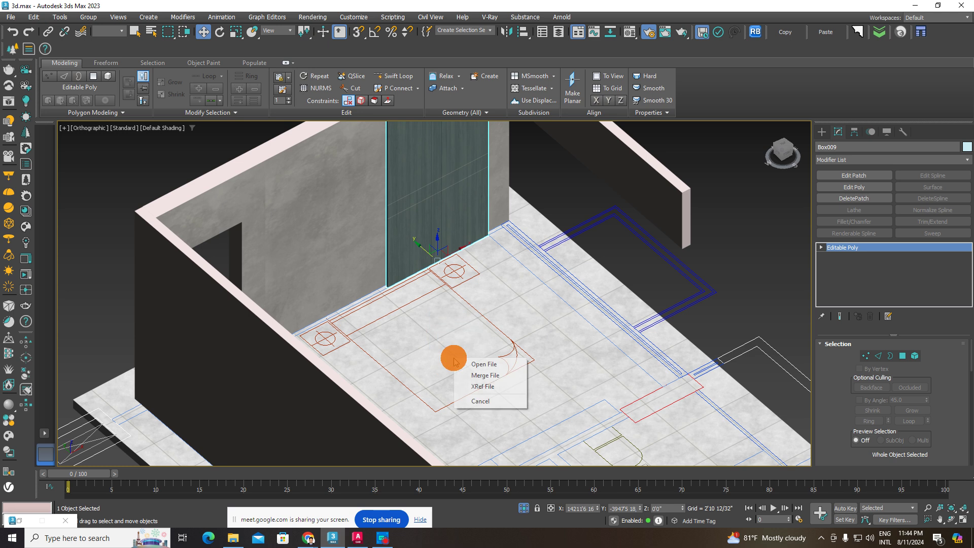
# Step: Merge the Signature VRay bed file into the scene and zoom out to locate it
pyautogui.click(489, 376)
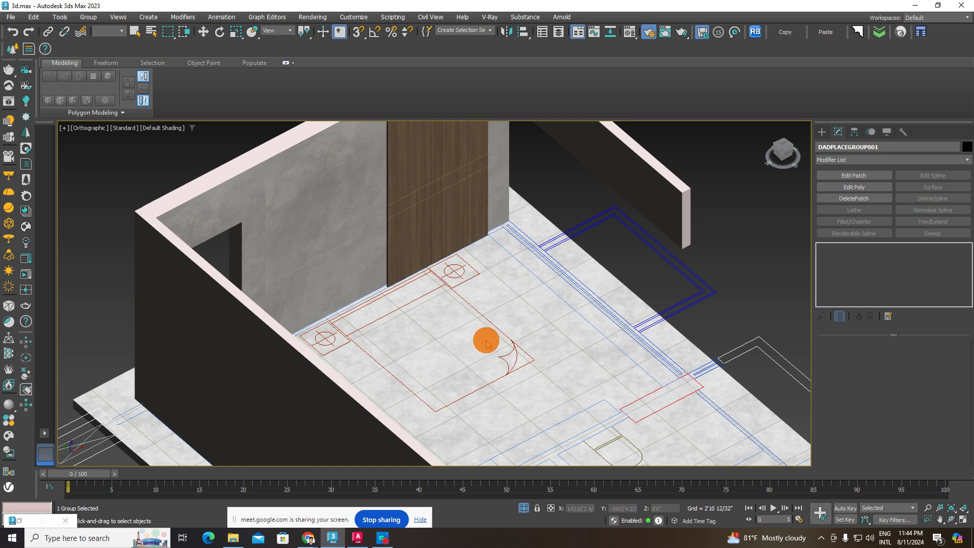
pyautogui.scroll(-5, 484, 342)
pyautogui.scroll(-4, 463, 304)
pyautogui.scroll(-4, 473, 310)
pyautogui.scroll(-3, 474, 316)
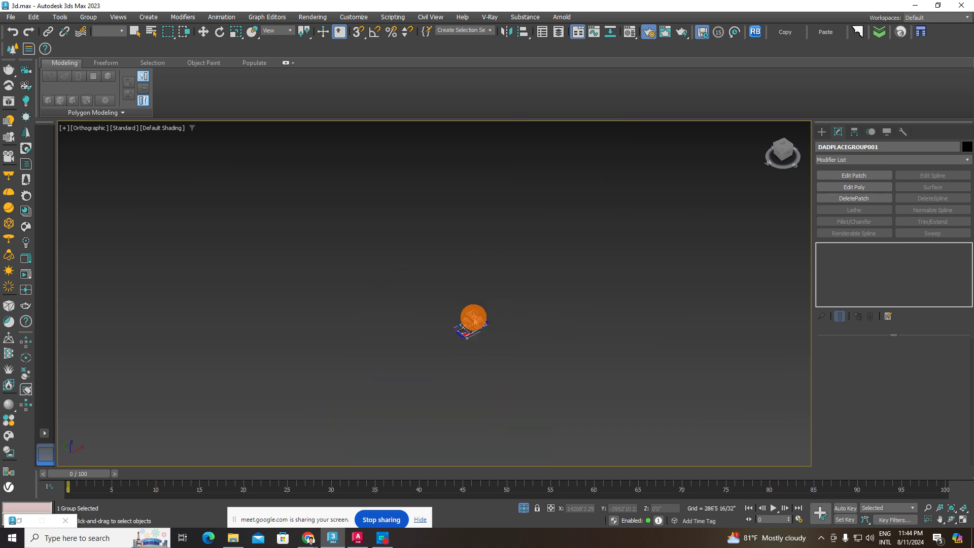
pyautogui.scroll(-2, 478, 319)
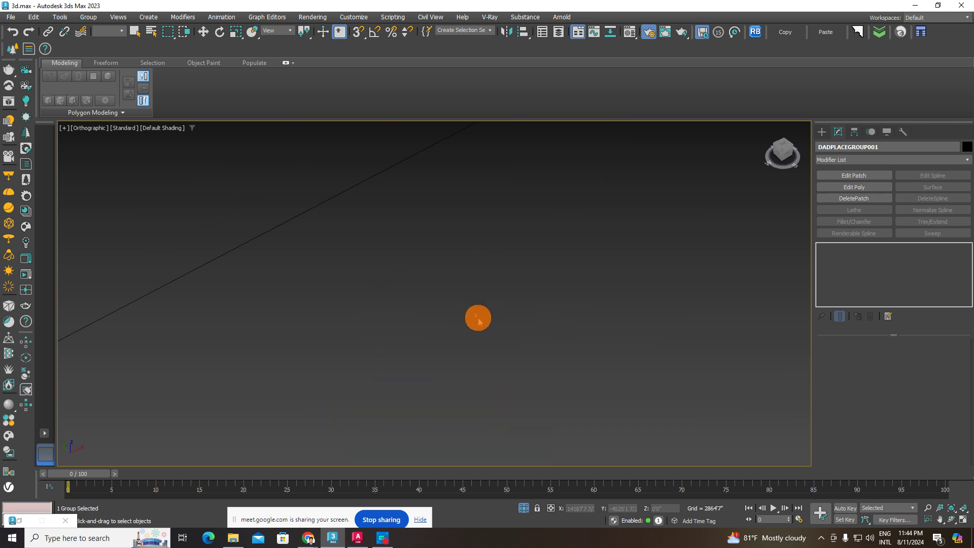
pyautogui.scroll(-2, 682, 282)
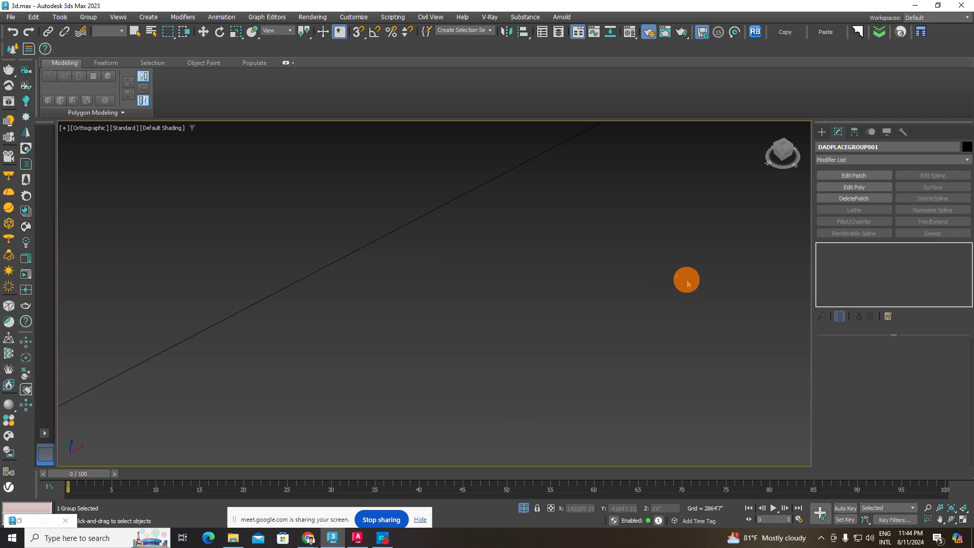
pyautogui.scroll(-3, 650, 270)
pyautogui.press('z')
# Step: Inspect the room walls, clear the selection and restore the four-viewport layout
pyautogui.click(459, 335)
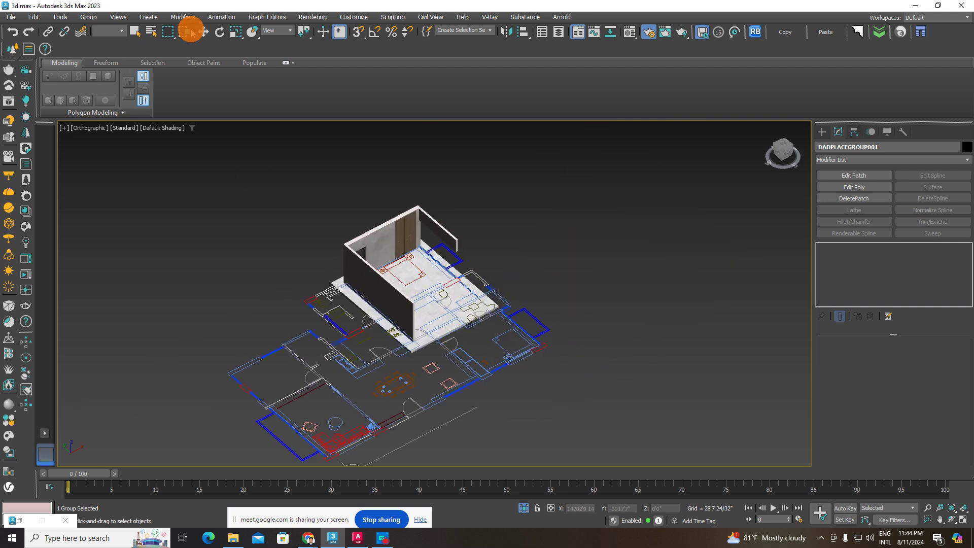
pyautogui.click(203, 32)
pyautogui.click(305, 182)
pyautogui.scroll(5, 370, 222)
pyautogui.click(417, 244)
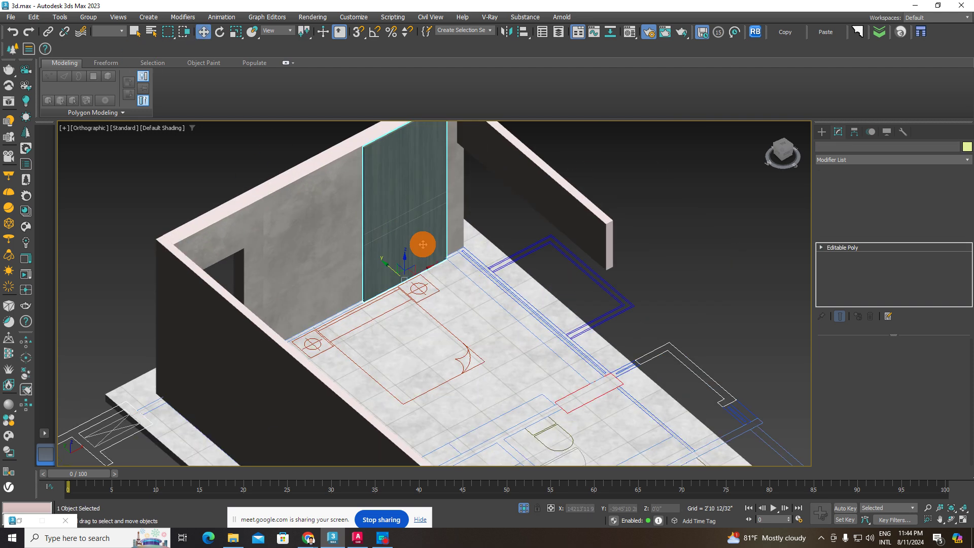
pyautogui.scroll(-7, 441, 251)
pyautogui.scroll(-5, 502, 260)
pyautogui.moveTo(479, 257)
pyautogui.keyDown('alt'); pyautogui.mouseDown(button='middle')
pyautogui.moveTo(447, 191)
pyautogui.moveTo(413, 242)
pyautogui.moveTo(450, 294)
pyautogui.mouseUp(button='middle'); pyautogui.keyUp('alt')
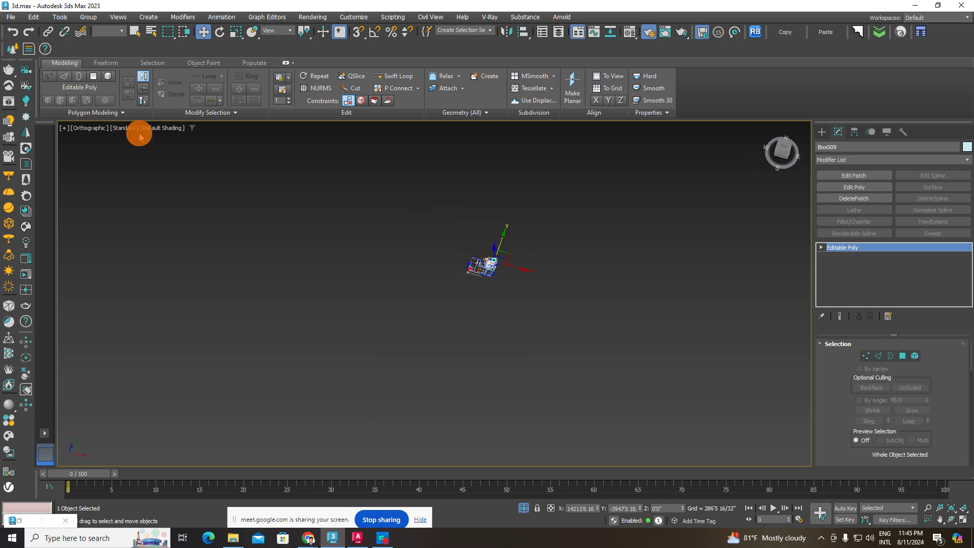
pyautogui.click(104, 162)
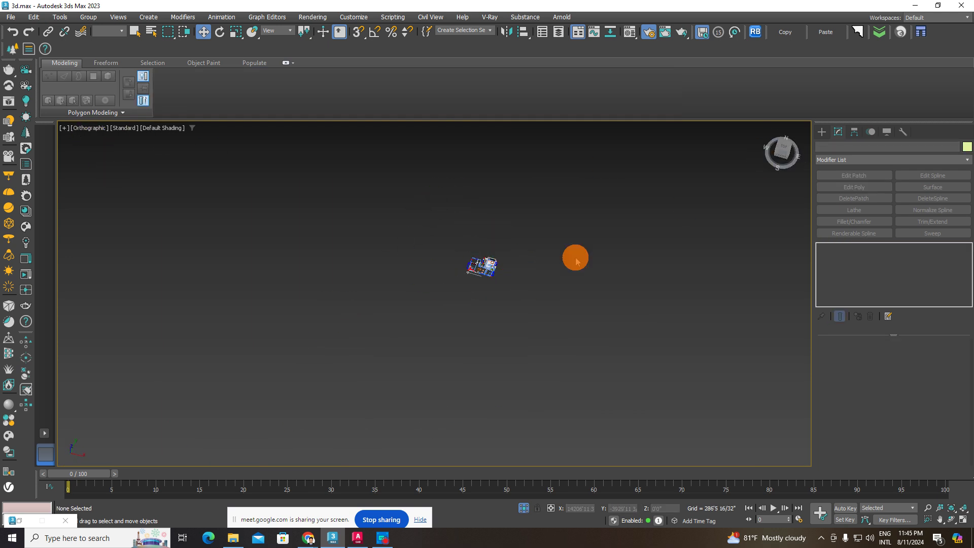
pyautogui.click(963, 520)
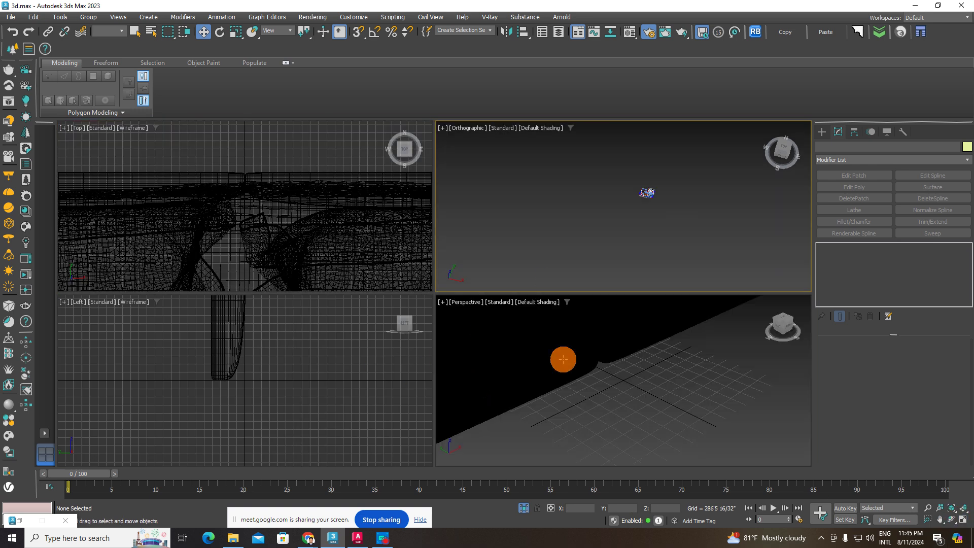
# Step: Select the Bed_Signature group and frame it in a maximized Top view
pyautogui.click(561, 373)
pyautogui.scroll(3, 574, 388)
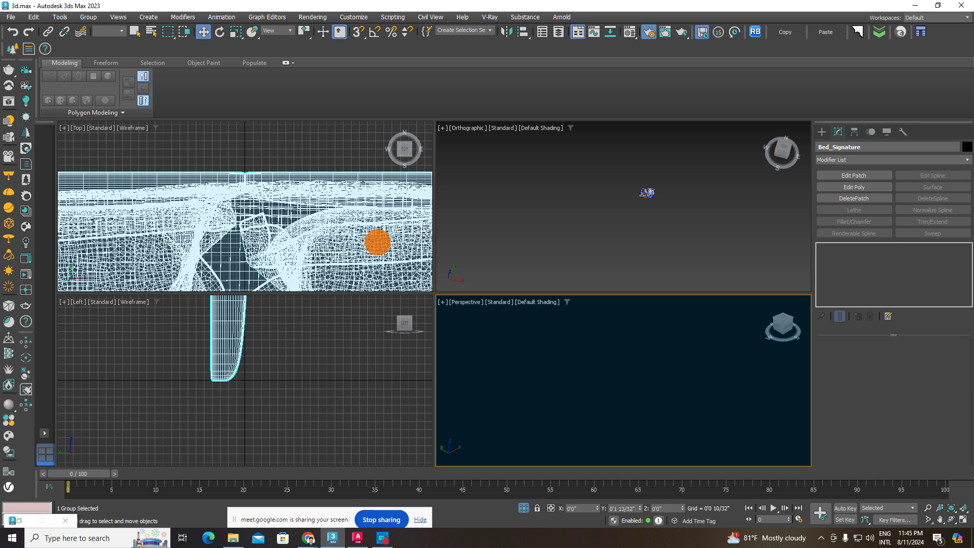
pyautogui.scroll(-2, 369, 244)
pyautogui.scroll(-4, 365, 248)
pyautogui.scroll(-5, 345, 258)
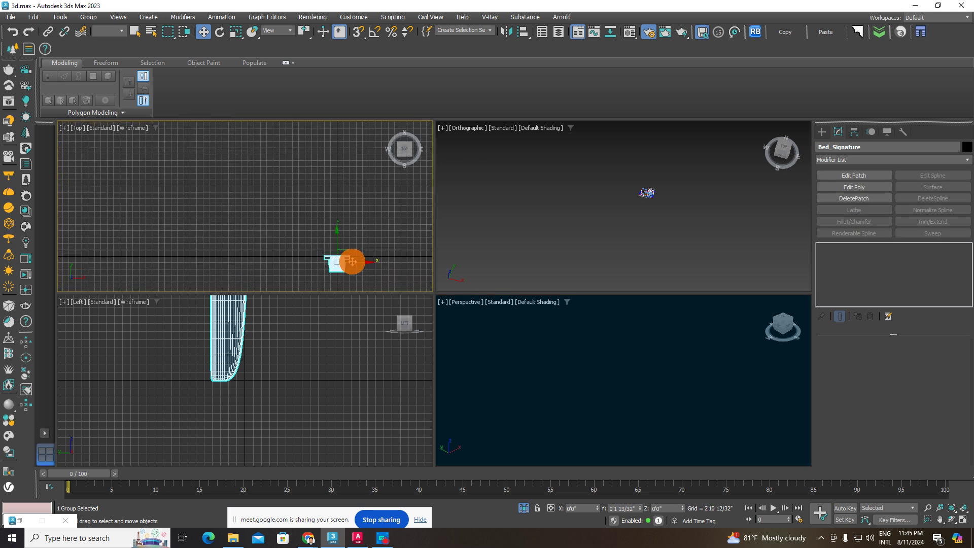
pyautogui.moveTo(324, 233); pyautogui.dragTo(312, 214, button='middle')
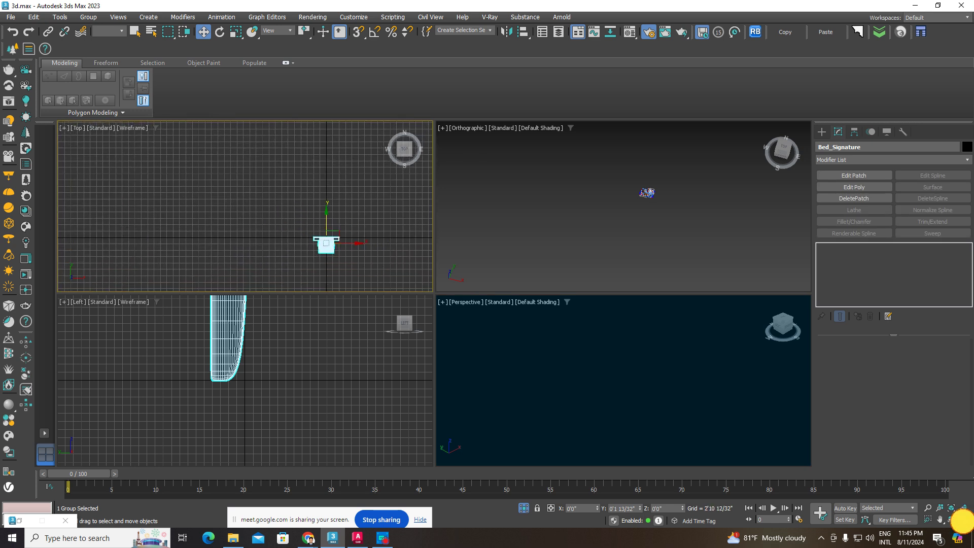
pyautogui.hotkey('alt', 'w')
pyautogui.scroll(-2, 587, 352)
pyautogui.moveTo(583, 354); pyautogui.dragTo(523, 339, button='middle')
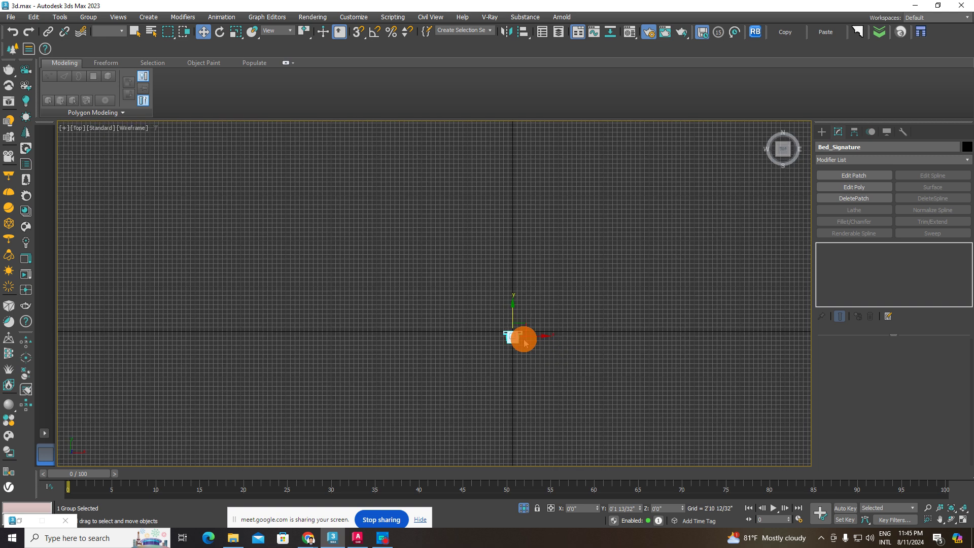
# Step: Undo an accidental bed move, orbit to a tilted view of the bed, and deselect it
pyautogui.scroll(3, 524, 343)
pyautogui.moveTo(487, 277); pyautogui.dragTo(474, 207)
pyautogui.hotkey('ctrl', 'z')
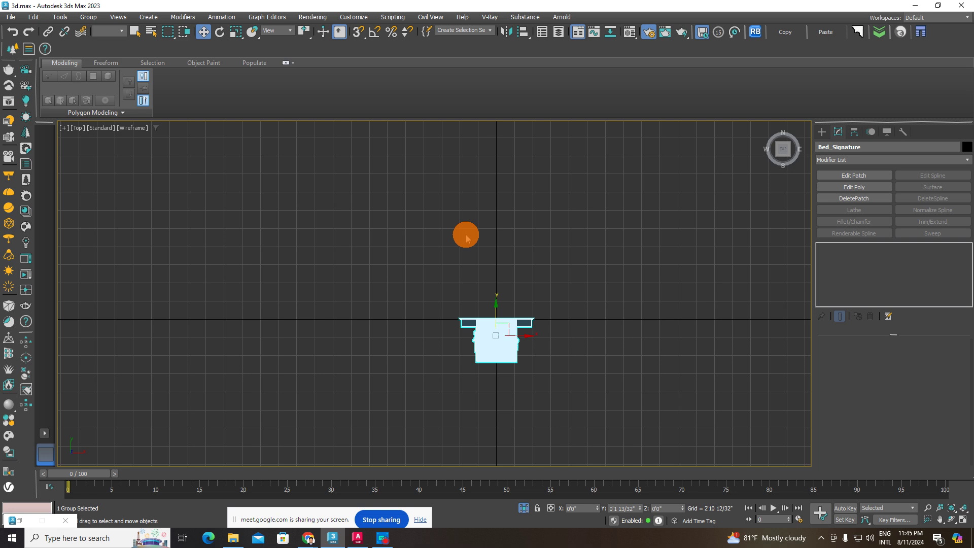
pyautogui.scroll(-5, 524, 324)
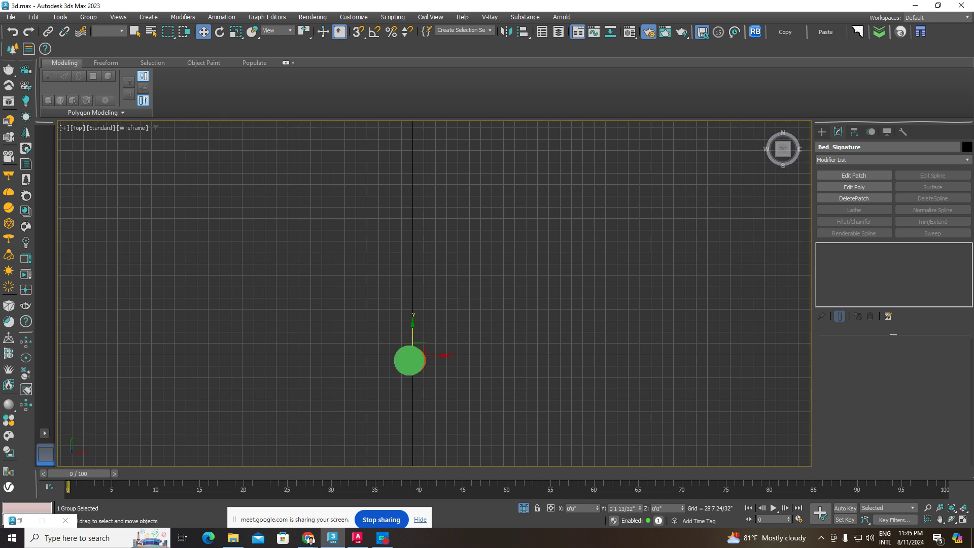
pyautogui.moveTo(409, 358)
pyautogui.keyDown('alt'); pyautogui.mouseDown(button='middle')
pyautogui.moveTo(451, 297)
pyautogui.moveTo(482, 295)
pyautogui.moveTo(500, 310)
pyautogui.mouseUp(button='middle'); pyautogui.keyUp('alt')
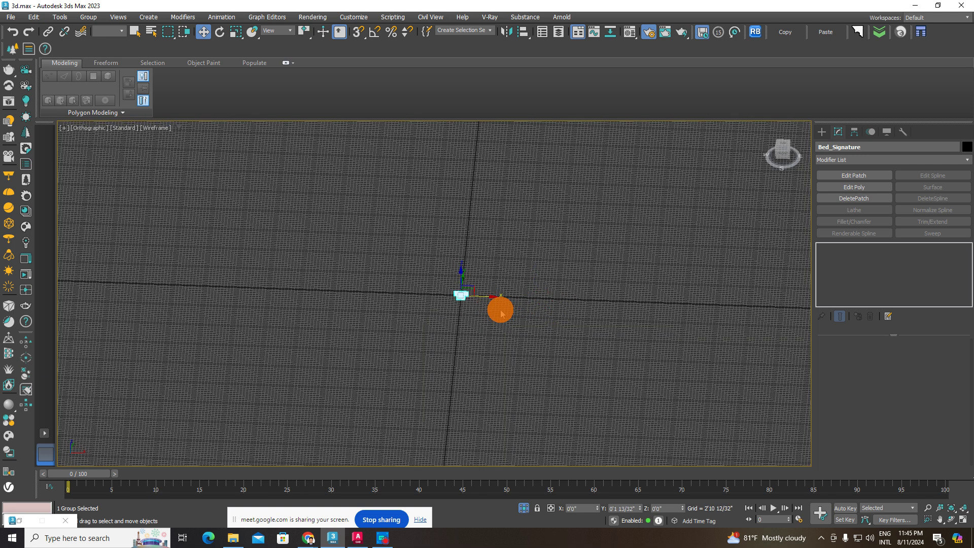
pyautogui.click(99, 158)
# Step: Switch the viewport to Perspective and Unhide All to bring back the floor plan
pyautogui.click(87, 128)
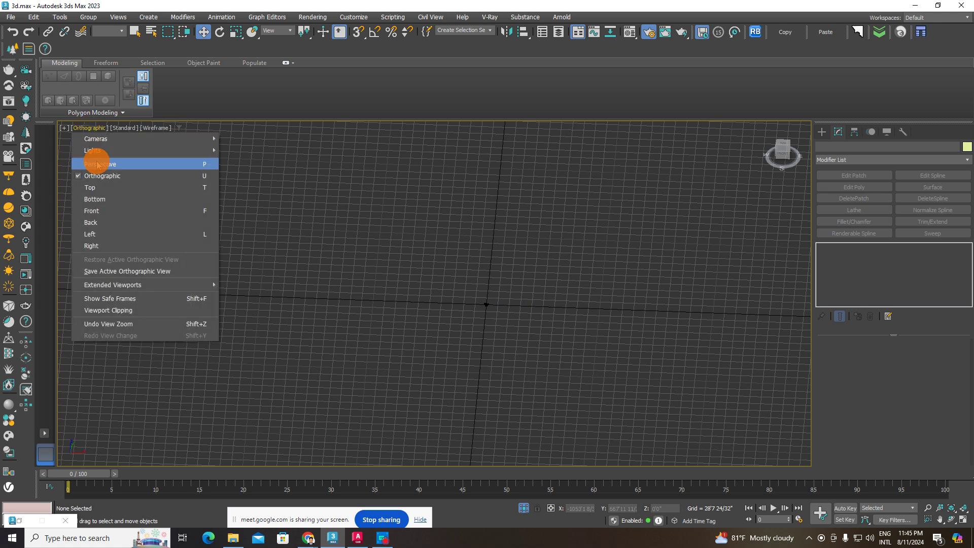
pyautogui.click(98, 158)
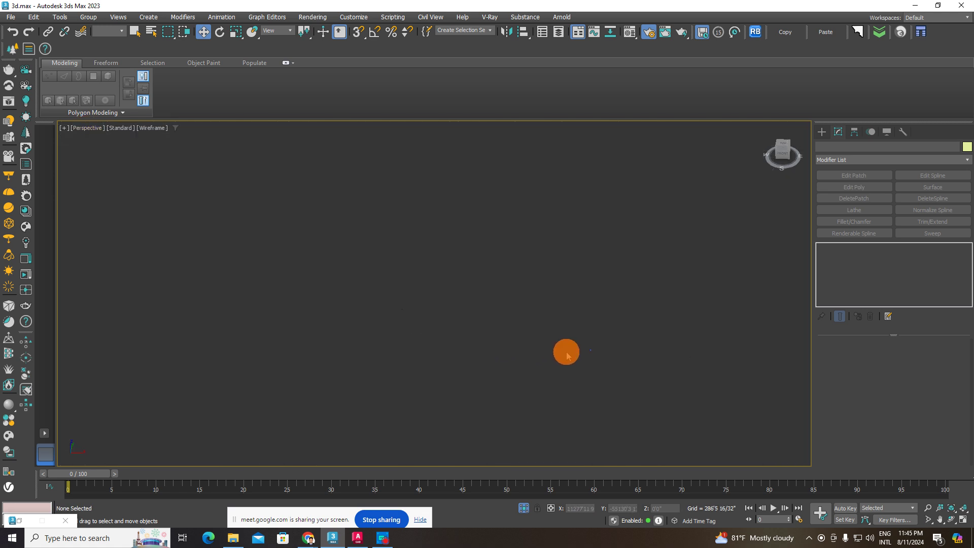
pyautogui.click(594, 350)
pyautogui.rightClick(599, 347)
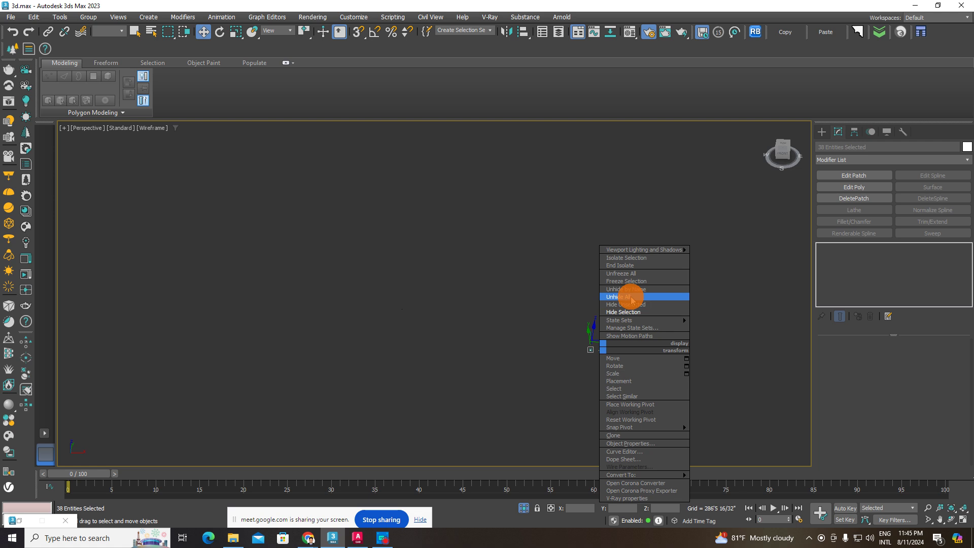
pyautogui.click(623, 314)
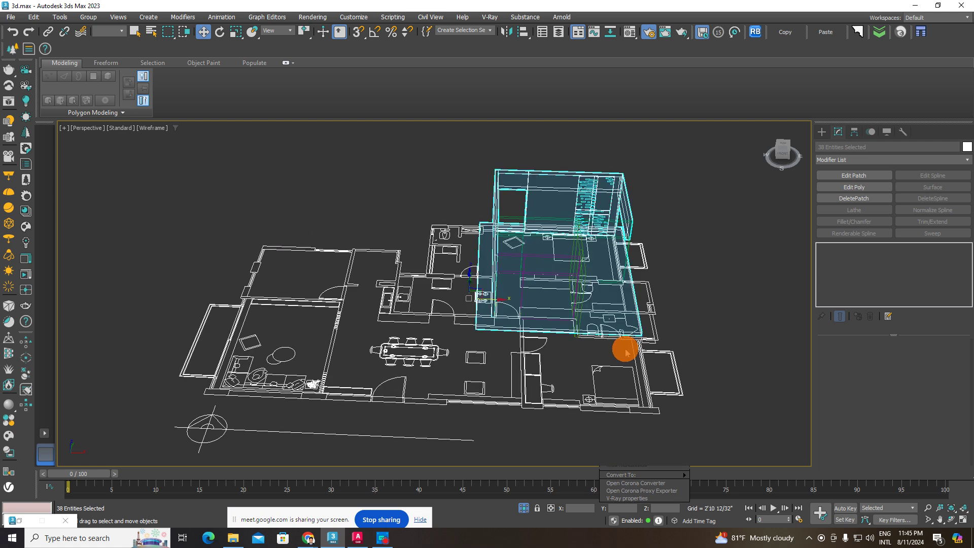
pyautogui.scroll(-5, 625, 344)
pyautogui.scroll(-2, 592, 333)
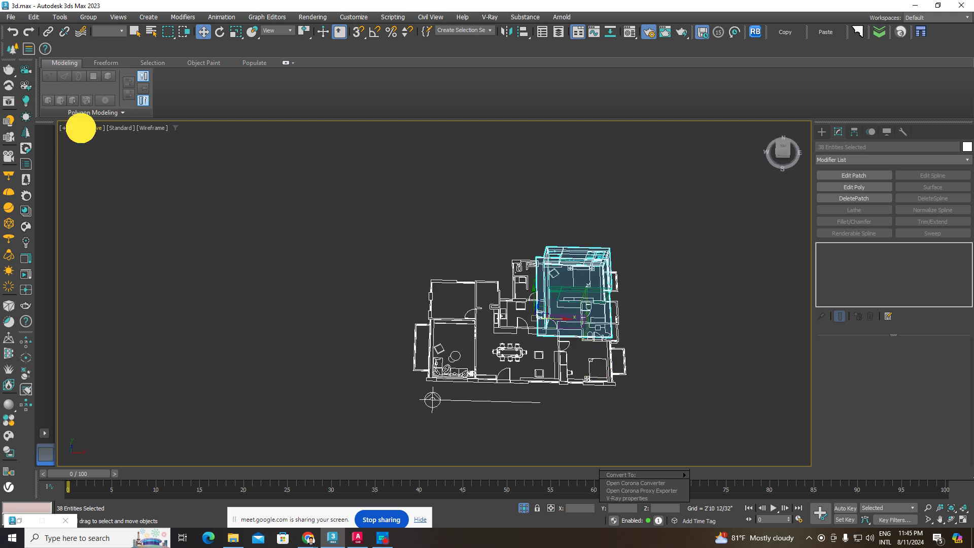
# Step: Switch to an orthographic Top view, enable snapping, and start moving the floor plan
pyautogui.click(81, 128)
pyautogui.click(109, 178)
pyautogui.scroll(-8, 528, 343)
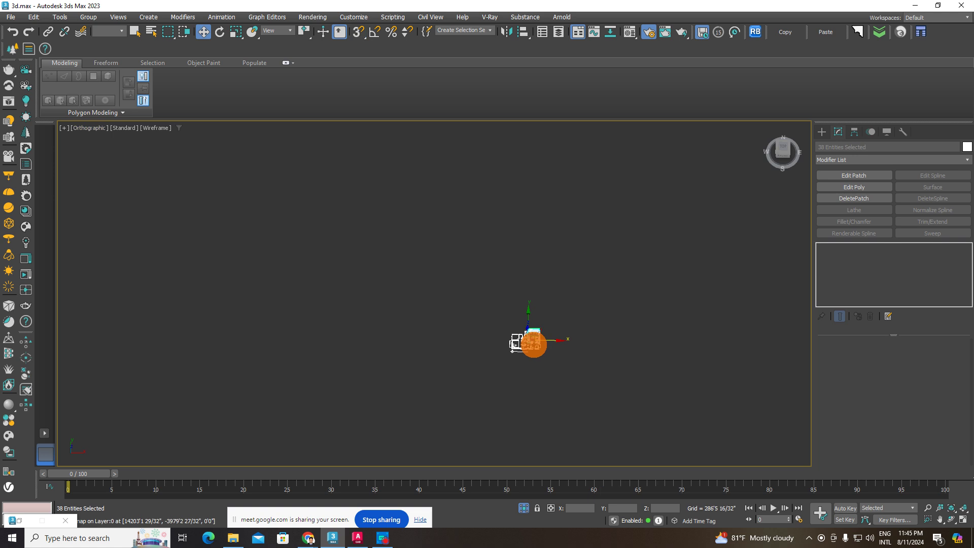
pyautogui.press('s')
pyautogui.moveTo(533, 344); pyautogui.dragTo(556, 349)
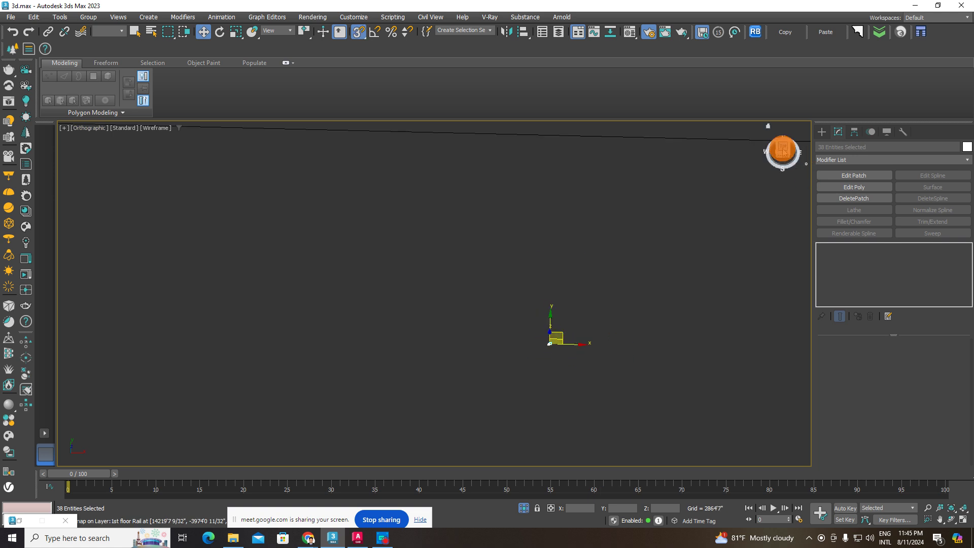
pyautogui.click(784, 151)
pyautogui.moveTo(592, 319)
pyautogui.mouseDown(button='middle')
pyautogui.moveTo(693, 472)
pyautogui.moveTo(710, 403)
pyautogui.mouseUp(button='middle')
pyautogui.moveTo(671, 425)
pyautogui.mouseDown()
pyautogui.moveTo(468, 259)
pyautogui.moveTo(331, 213)
pyautogui.mouseUp()
pyautogui.moveTo(330, 213); pyautogui.dragTo(552, 352, button='middle')
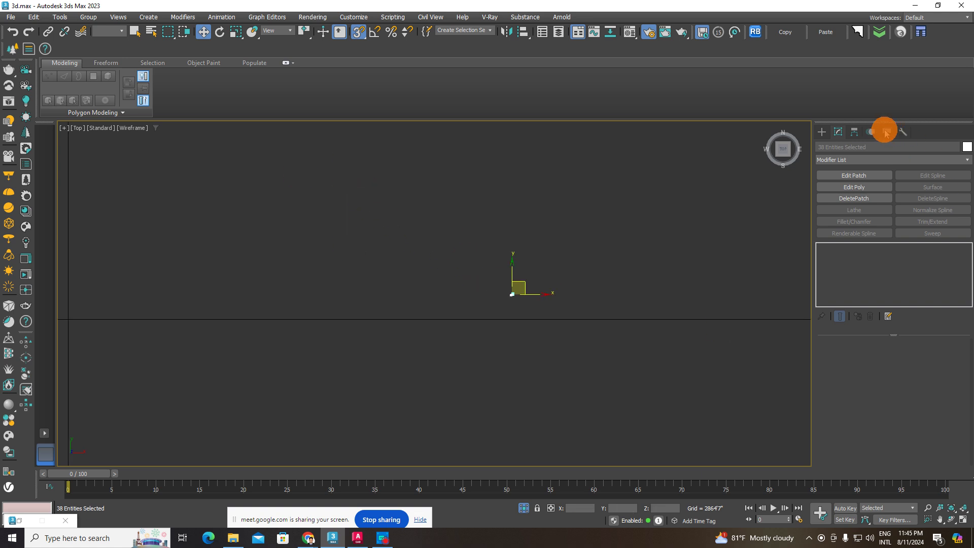
# Step: Snap the floor plan onto the world origin, then turn snapping off
pyautogui.click(887, 133)
pyautogui.moveTo(490, 323)
pyautogui.mouseDown(button='middle')
pyautogui.moveTo(778, 320)
pyautogui.moveTo(740, 322)
pyautogui.mouseUp(button='middle')
pyautogui.moveTo(767, 292); pyautogui.dragTo(322, 321)
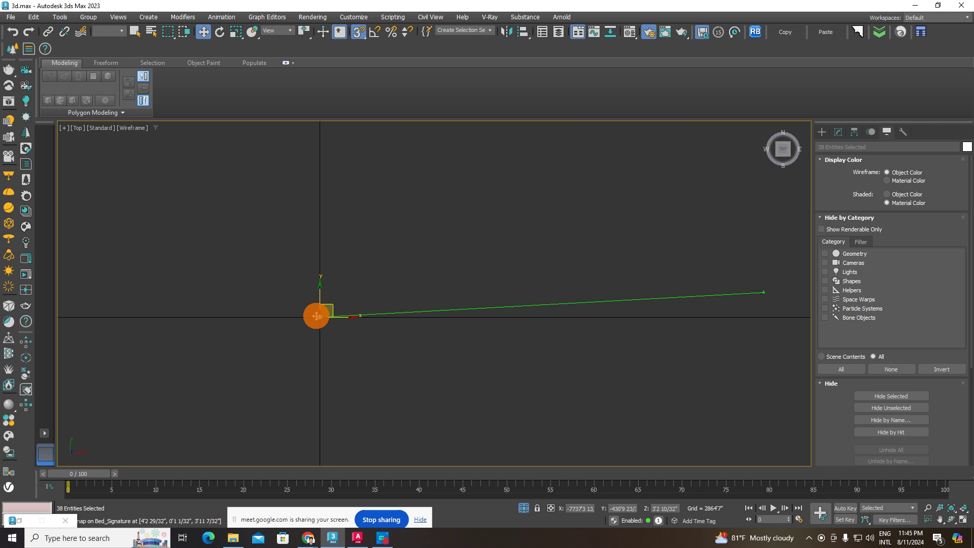
pyautogui.moveTo(323, 319); pyautogui.dragTo(319, 316)
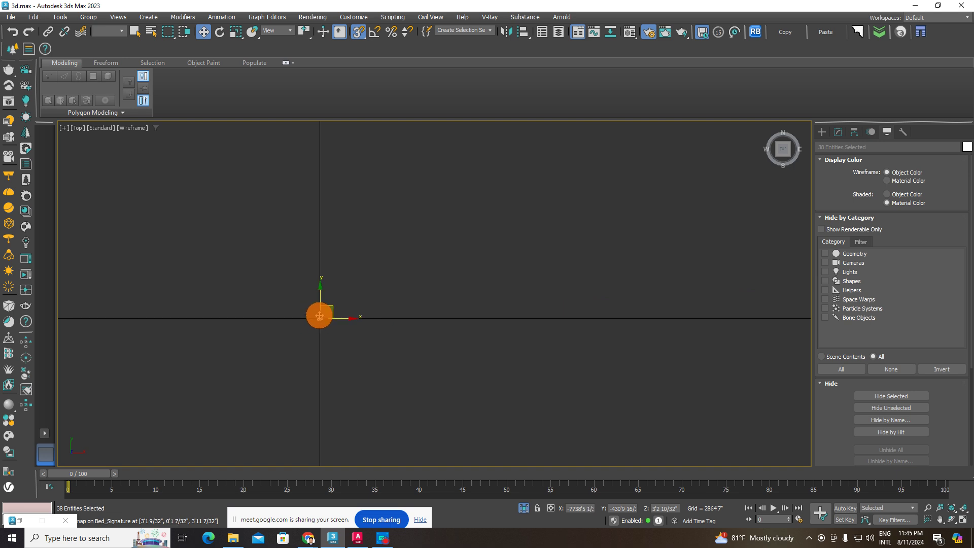
pyautogui.scroll(-3, 316, 318)
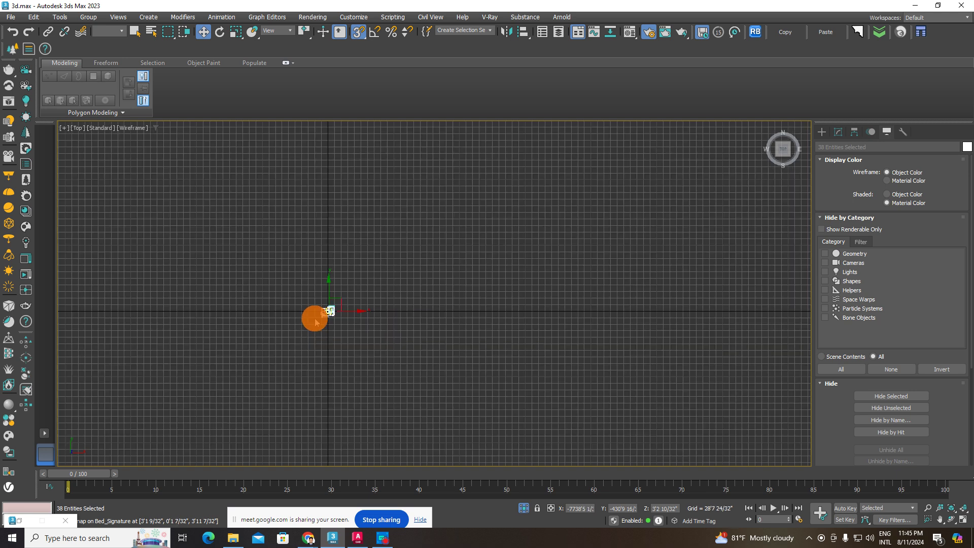
pyautogui.press('s')
pyautogui.scroll(-3, 380, 276)
pyautogui.scroll(3, 397, 275)
# Step: Switch to Default Shading (F3) and move the floor plan to the right of the bed
pyautogui.scroll(1, 389, 276)
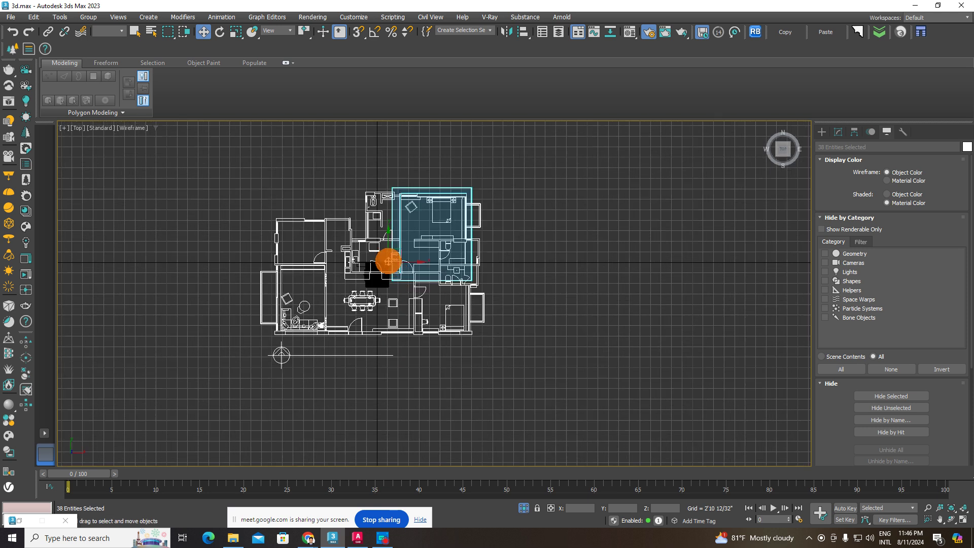
pyautogui.scroll(2, 387, 263)
pyautogui.moveTo(387, 270)
pyautogui.mouseDown(button='middle')
pyautogui.moveTo(492, 328)
pyautogui.moveTo(483, 322)
pyautogui.moveTo(459, 342)
pyautogui.moveTo(493, 317)
pyautogui.moveTo(474, 330)
pyautogui.moveTo(463, 278)
pyautogui.moveTo(480, 342)
pyautogui.mouseUp(button='middle')
pyautogui.scroll(2, 464, 337)
pyautogui.scroll(-2, 480, 343)
pyautogui.press('F3')
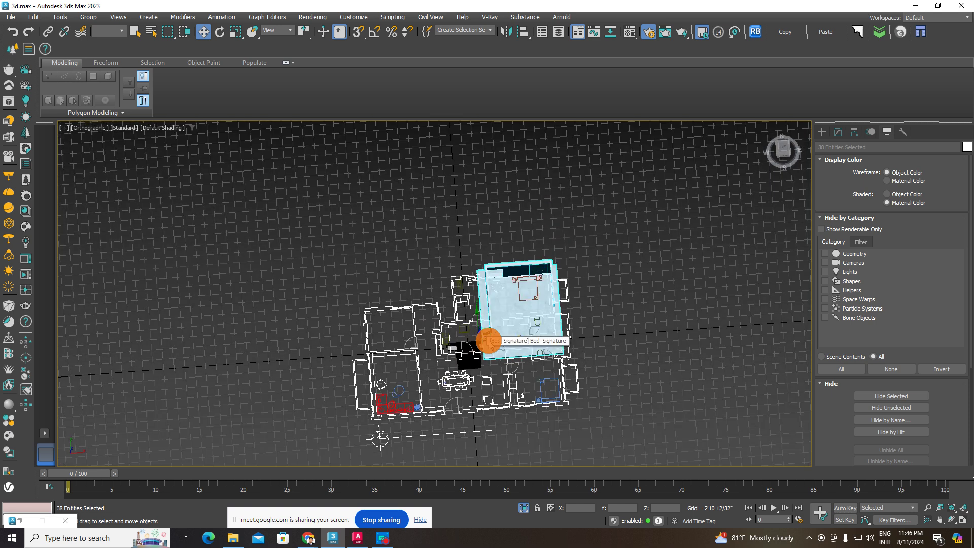
pyautogui.moveTo(496, 341); pyautogui.dragTo(695, 335)
# Step: Select the bed group, orbit to a tilted front view, and hide the grid
pyautogui.scroll(3, 480, 350)
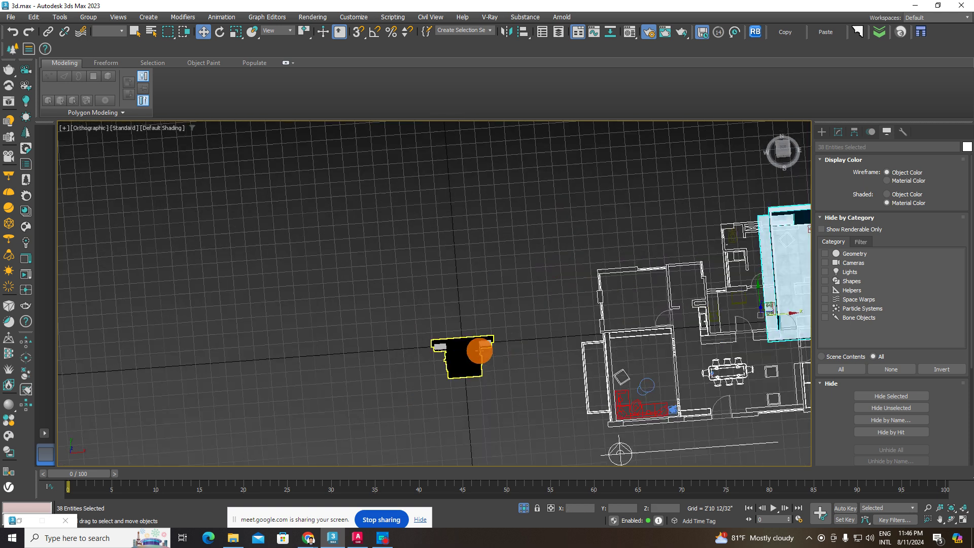
pyautogui.click(482, 352)
pyautogui.moveTo(483, 351)
pyautogui.keyDown('alt'); pyautogui.mouseDown(button='middle')
pyautogui.moveTo(409, 337)
pyautogui.moveTo(407, 311)
pyautogui.mouseUp(button='middle'); pyautogui.keyUp('alt')
pyautogui.click(394, 367)
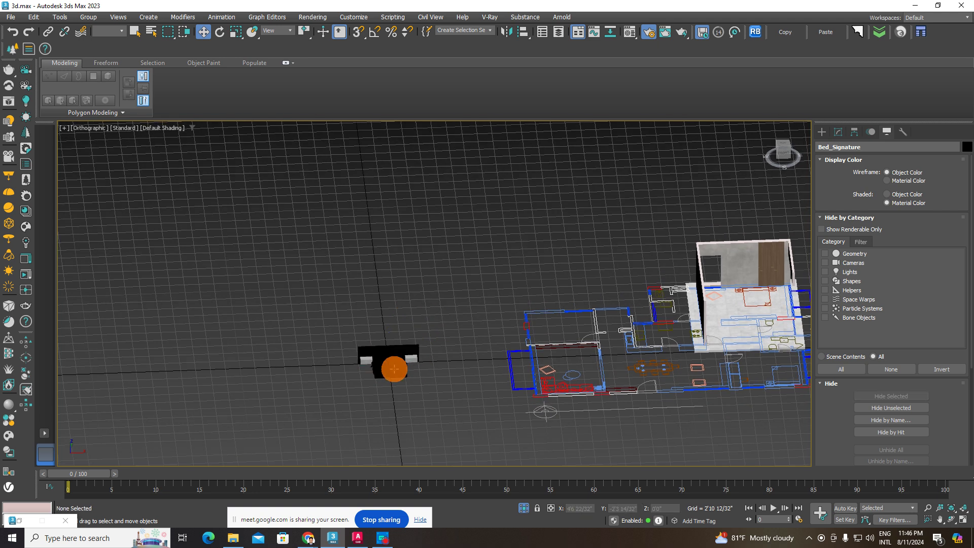
pyautogui.click(392, 358)
pyautogui.scroll(4, 391, 359)
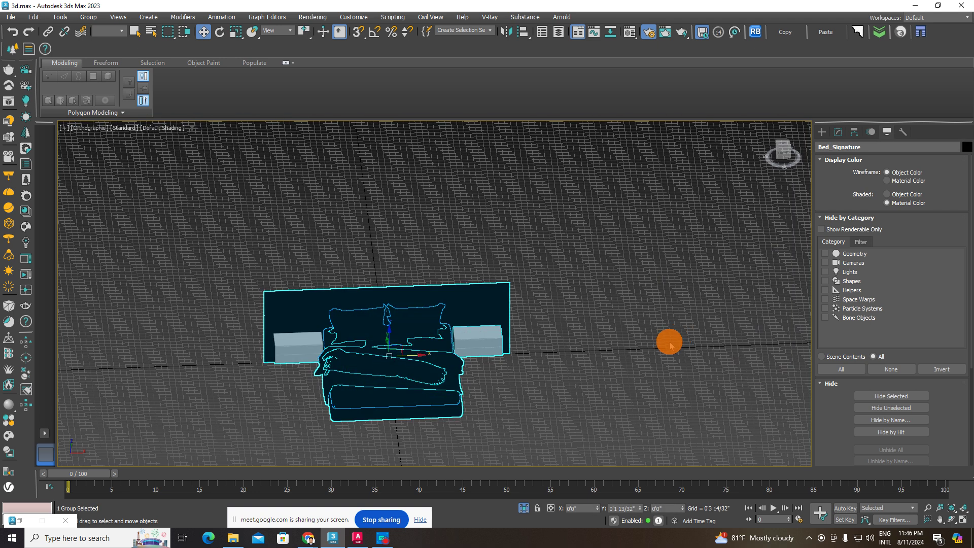
pyautogui.press('g')
# Step: Box-select the Bed_Signature group and orbit between top-down and front views of it
pyautogui.moveTo(560, 256); pyautogui.dragTo(134, 435)
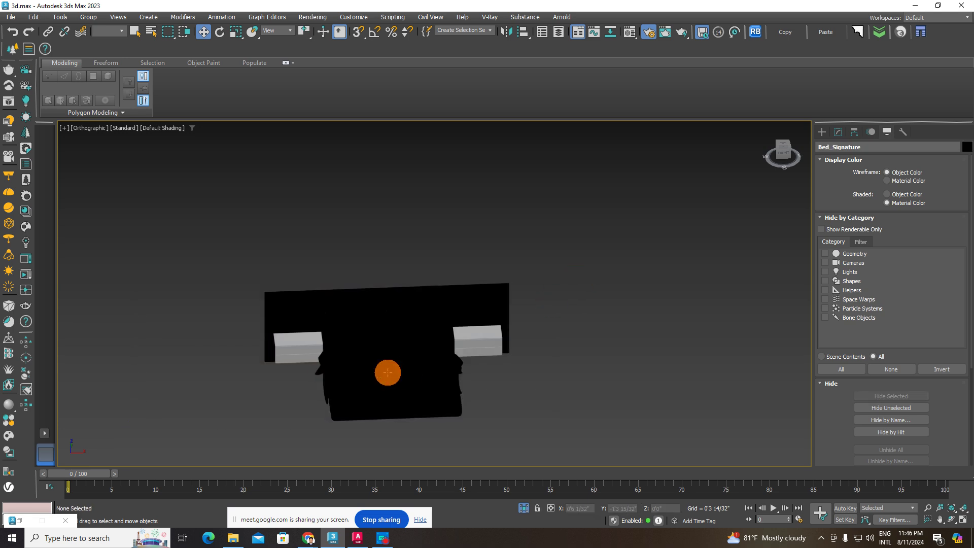
pyautogui.scroll(3, 409, 361)
pyautogui.moveTo(409, 361)
pyautogui.keyDown('alt'); pyautogui.mouseDown(button='middle')
pyautogui.moveTo(462, 313)
pyautogui.moveTo(426, 346)
pyautogui.mouseUp(button='middle'); pyautogui.keyUp('alt')
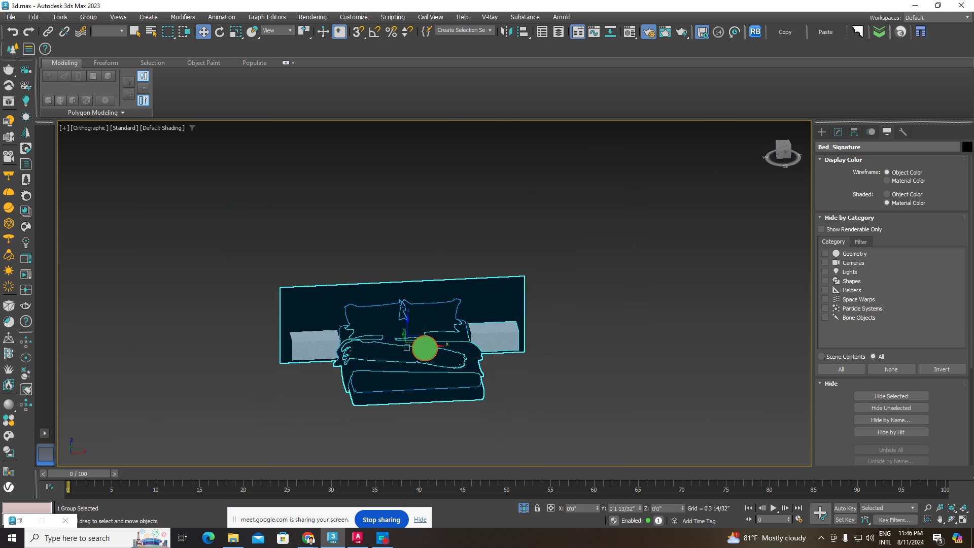
pyautogui.moveTo(602, 248)
pyautogui.mouseDown()
pyautogui.moveTo(118, 464)
pyautogui.moveTo(127, 471)
pyautogui.mouseUp()
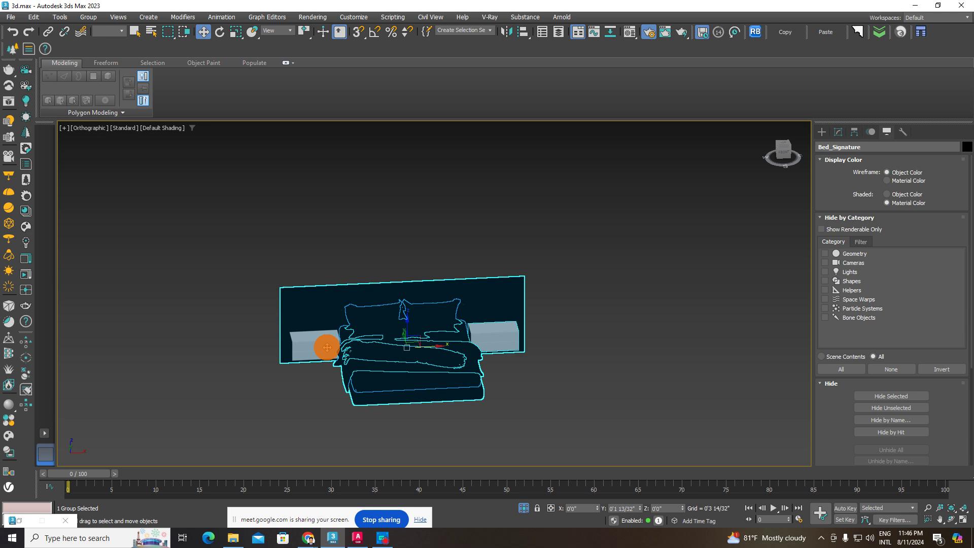
pyautogui.click(624, 307)
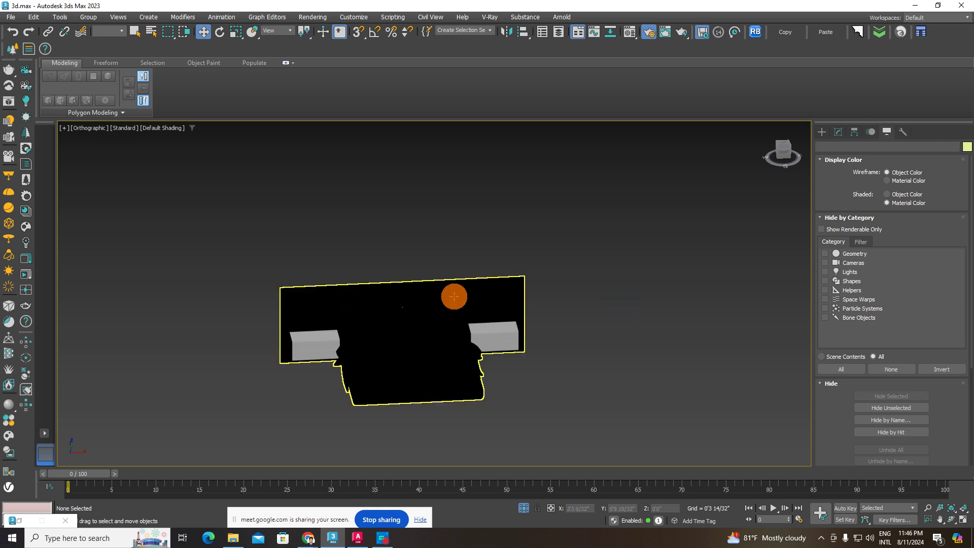
pyautogui.moveTo(609, 246); pyautogui.dragTo(155, 462)
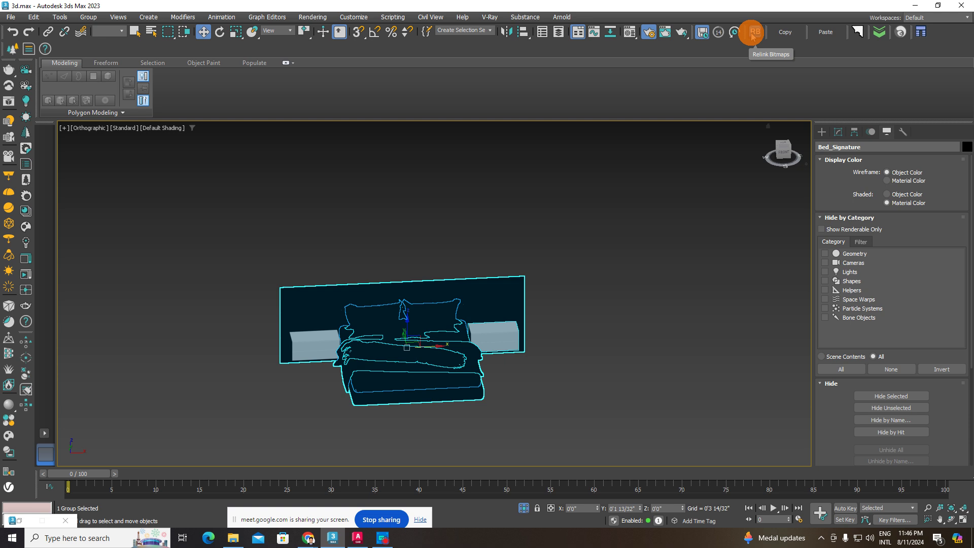
# Step: Open bitmap relinking and browse to D: > FURNITURE 3D MODEL > VRAY FURNITURE > Modern BED 3D
pyautogui.click(755, 32)
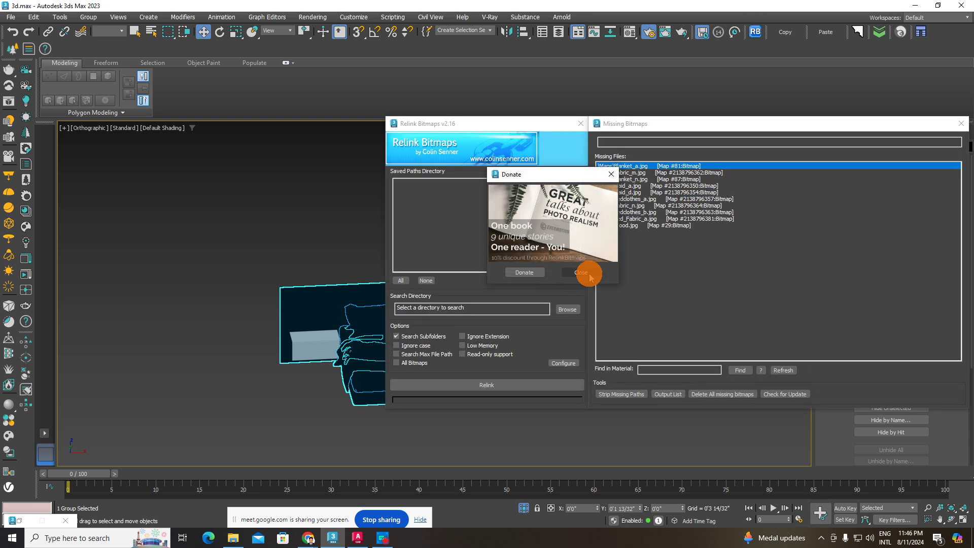
pyautogui.click(583, 273)
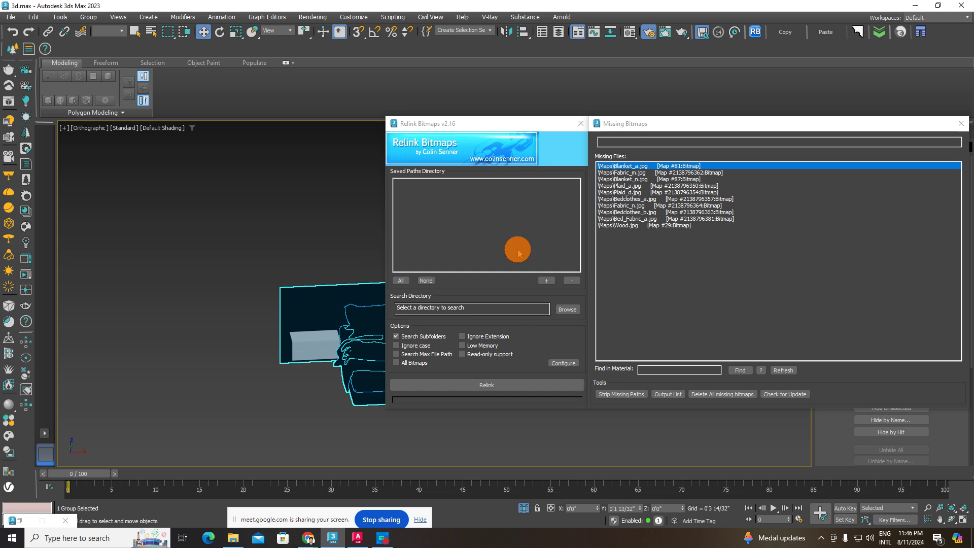
pyautogui.click(568, 310)
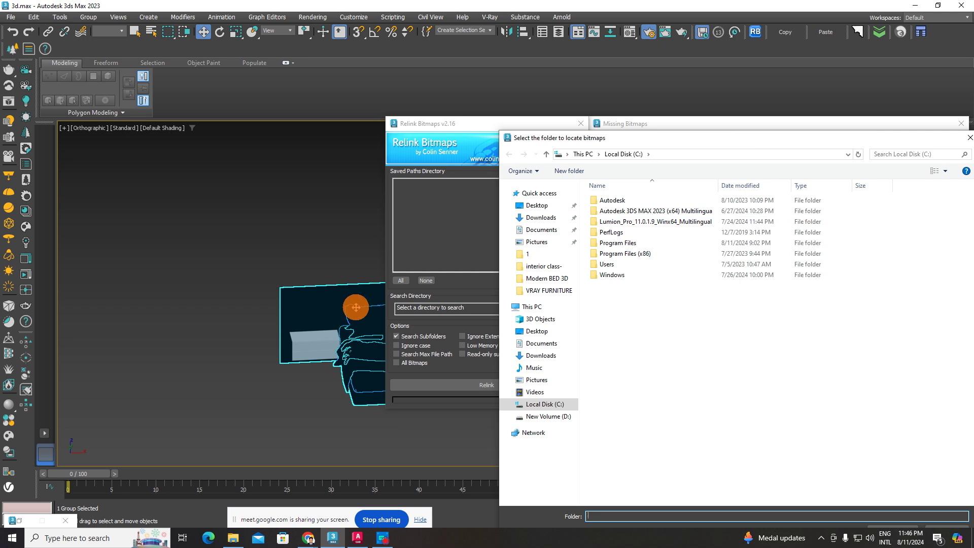
pyautogui.moveTo(685, 138); pyautogui.dragTo(510, 115)
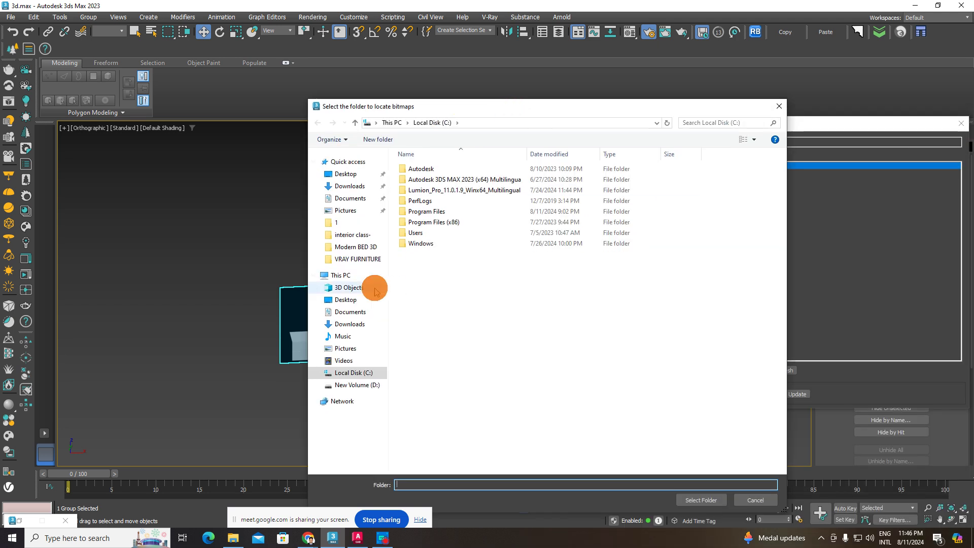
pyautogui.click(343, 275)
pyautogui.doubleClick(582, 285)
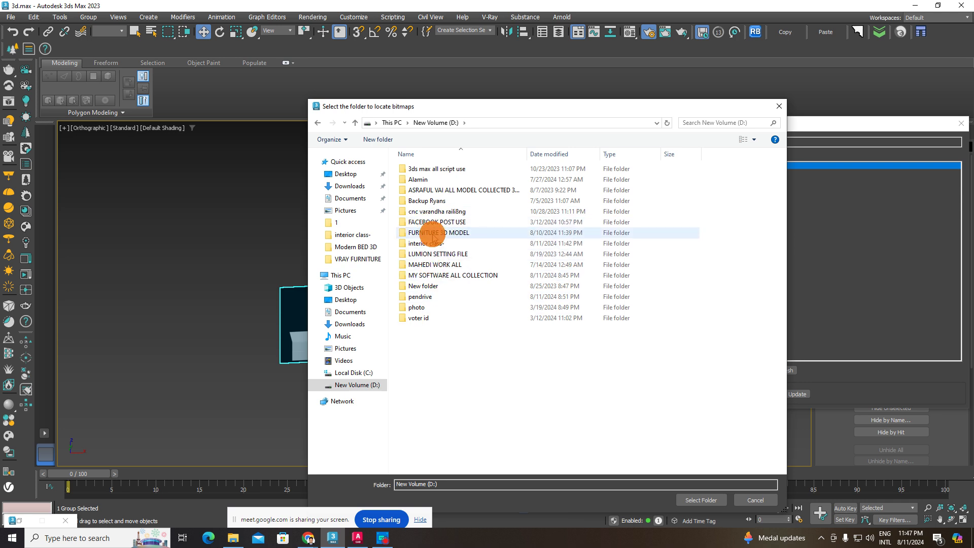
pyautogui.doubleClick(431, 232)
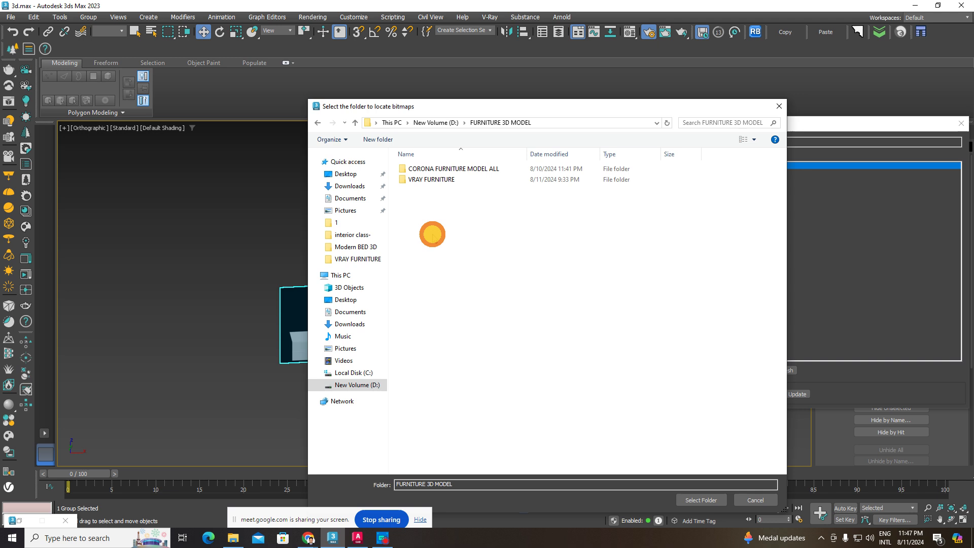
pyautogui.doubleClick(443, 182)
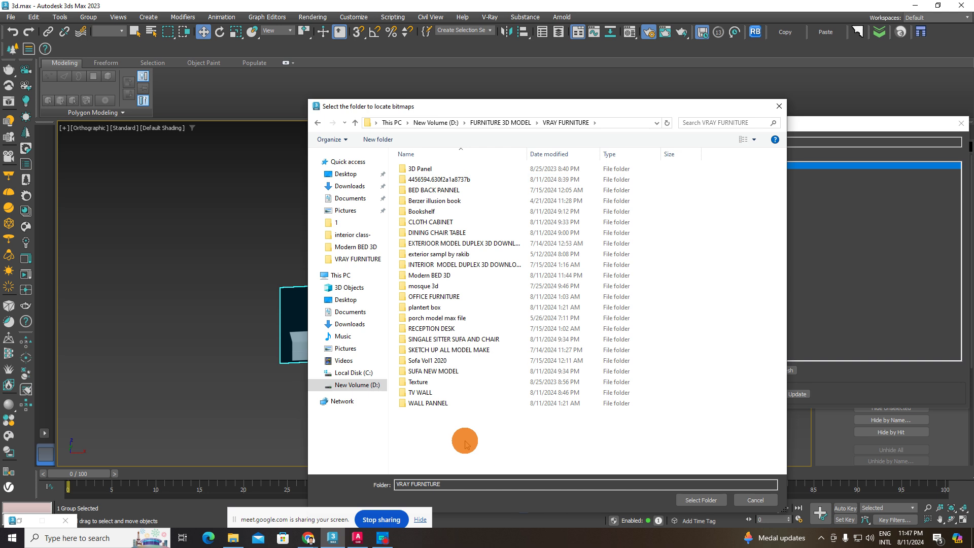
pyautogui.doubleClick(435, 279)
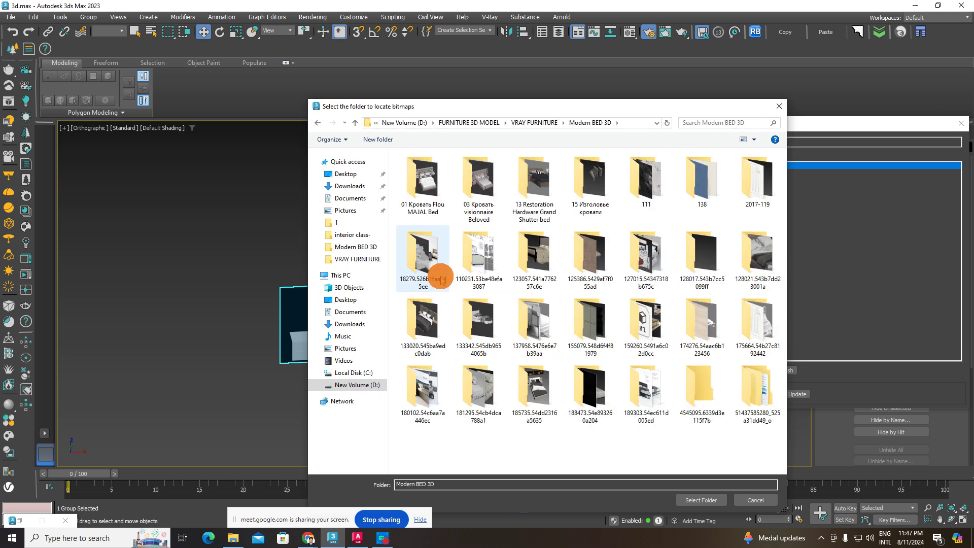
# Step: Set the 4545095.6339d3e115f7b subfolder as the search folder, relink the bitmaps, and close the windows
pyautogui.click(702, 347)
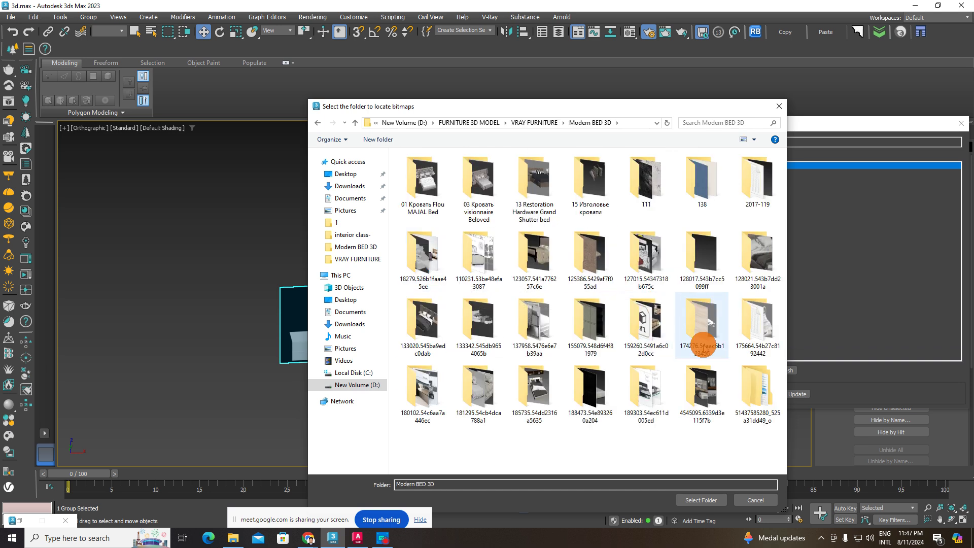
pyautogui.click(702, 389)
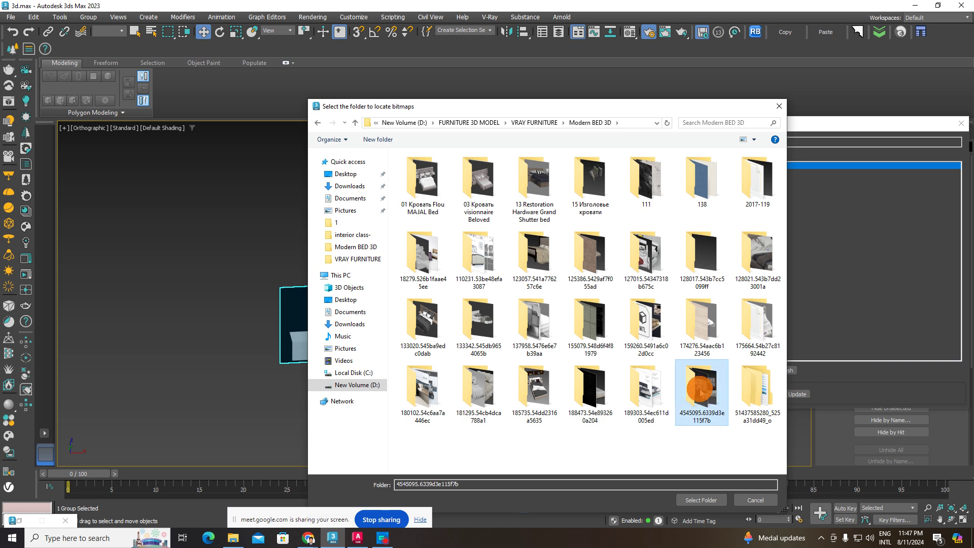
pyautogui.click(707, 502)
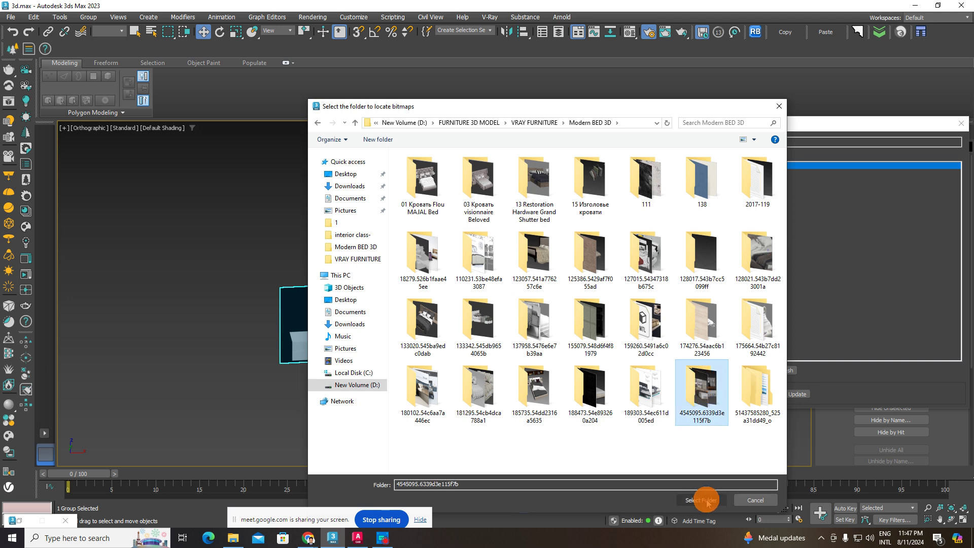
pyautogui.click(707, 502)
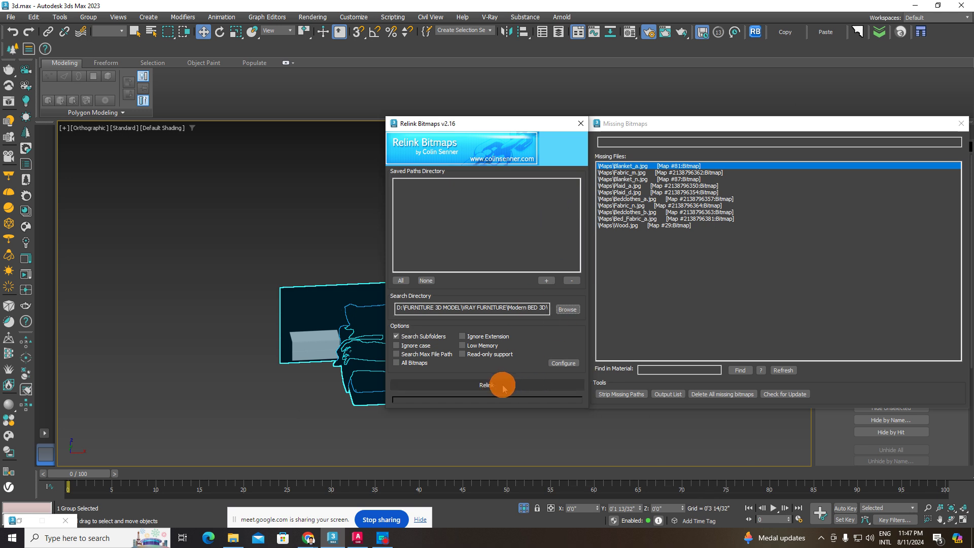
pyautogui.click(497, 387)
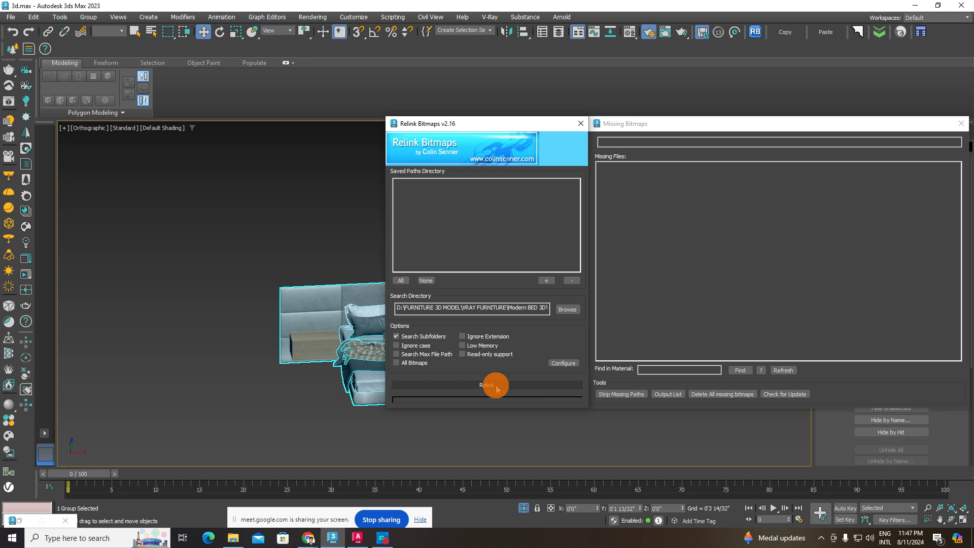
pyautogui.click(496, 389)
pyautogui.click(962, 124)
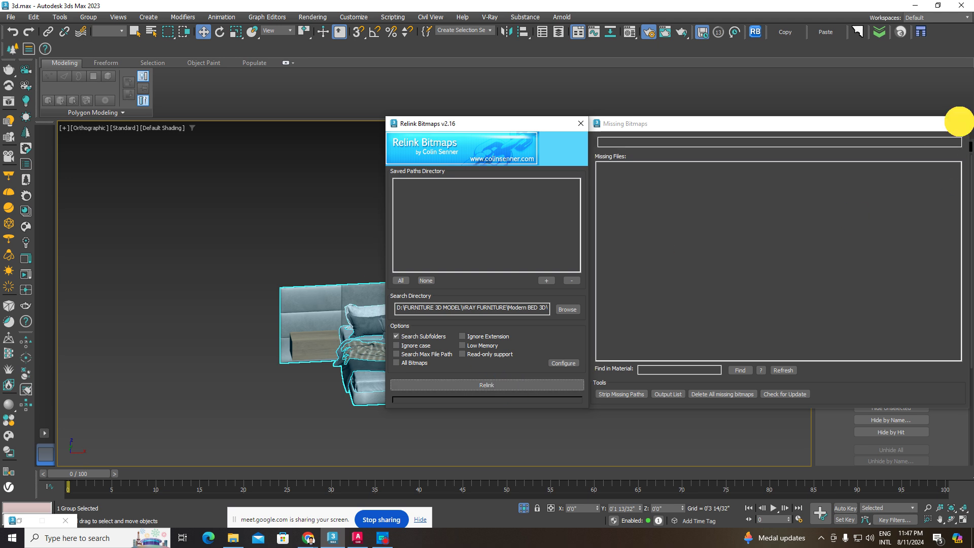
pyautogui.click(470, 159)
pyautogui.scroll(2, 412, 354)
pyautogui.scroll(2, 411, 354)
pyautogui.click(431, 292)
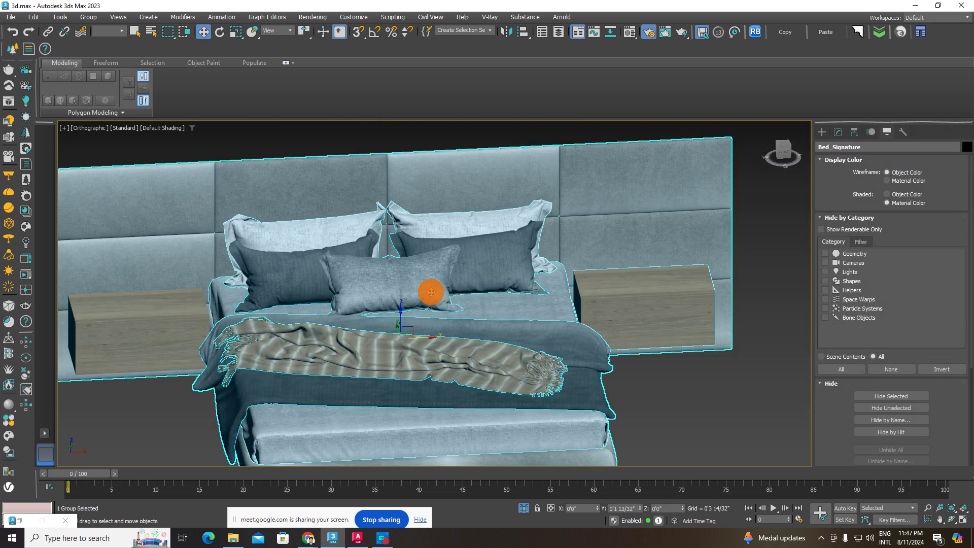
pyautogui.moveTo(441, 290)
pyautogui.keyDown('alt'); pyautogui.mouseDown(button='middle')
pyautogui.moveTo(509, 255)
pyautogui.moveTo(400, 276)
pyautogui.mouseUp(button='middle'); pyautogui.keyUp('alt')
pyautogui.scroll(-4, 686, 244)
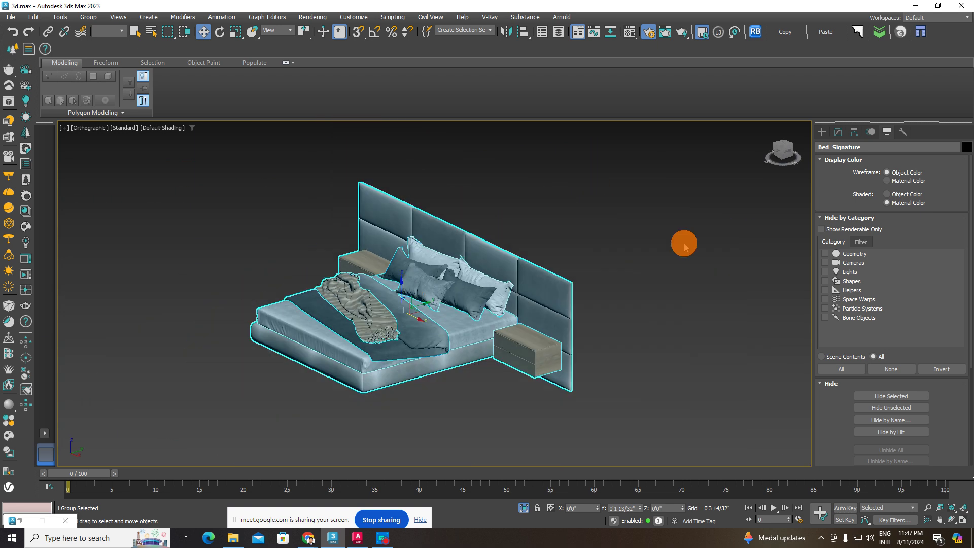
pyautogui.click(683, 243)
pyautogui.click(430, 340)
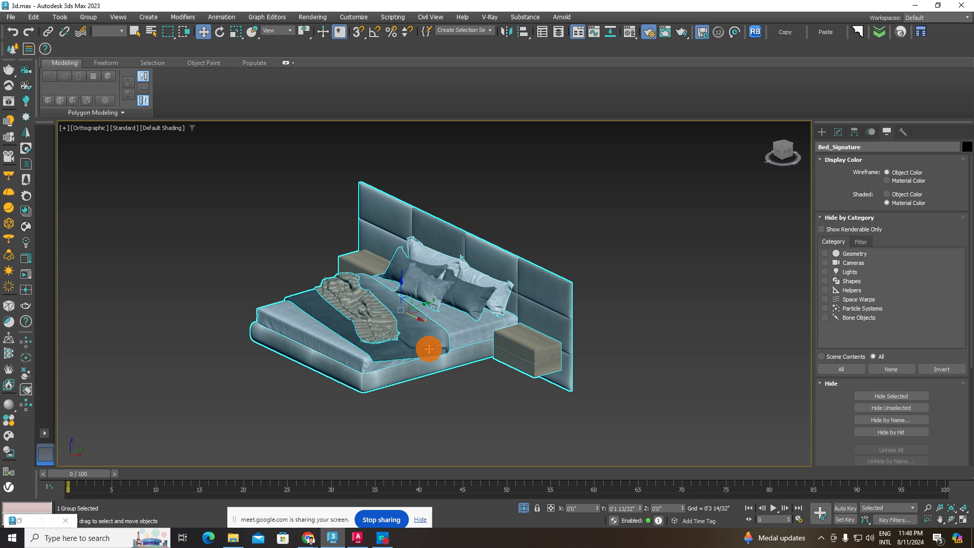
pyautogui.click(659, 335)
pyautogui.keyDown('alt'); pyautogui.moveTo(385, 322); pyautogui.dragTo(451, 348, button='middle'); pyautogui.keyUp('alt')
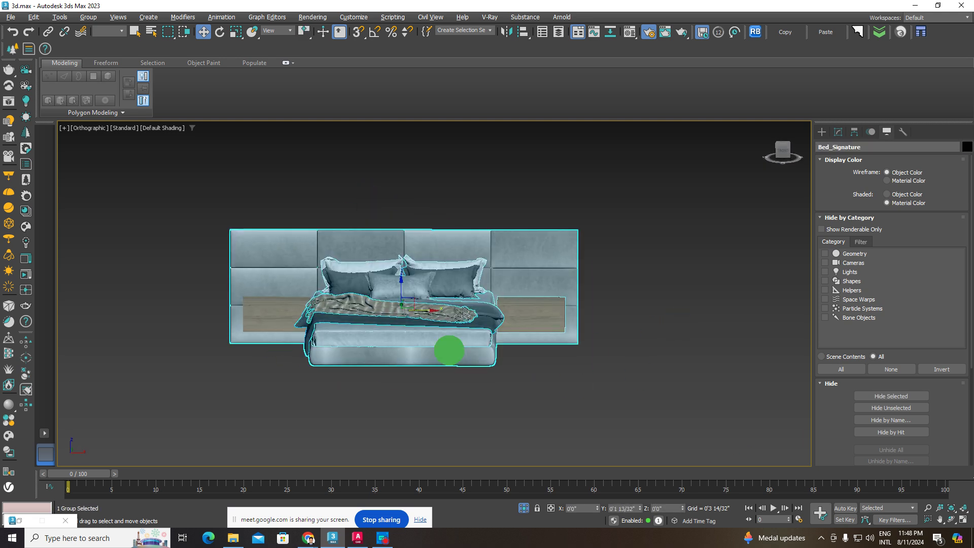
pyautogui.scroll(5, 547, 260)
pyautogui.click(547, 260)
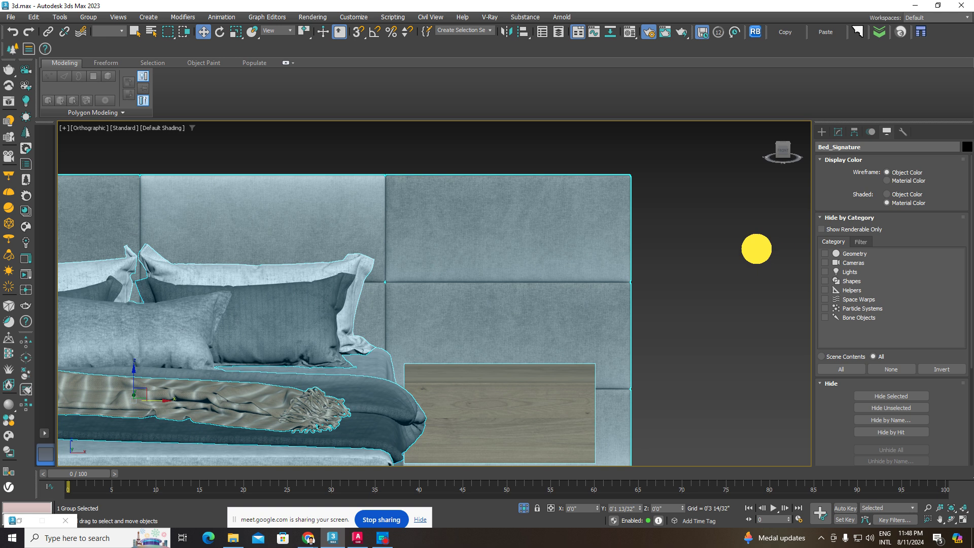
pyautogui.click(757, 249)
pyautogui.scroll(4, 589, 195)
pyautogui.scroll(2, 585, 200)
pyautogui.scroll(-3, 581, 217)
pyautogui.scroll(-4, 590, 226)
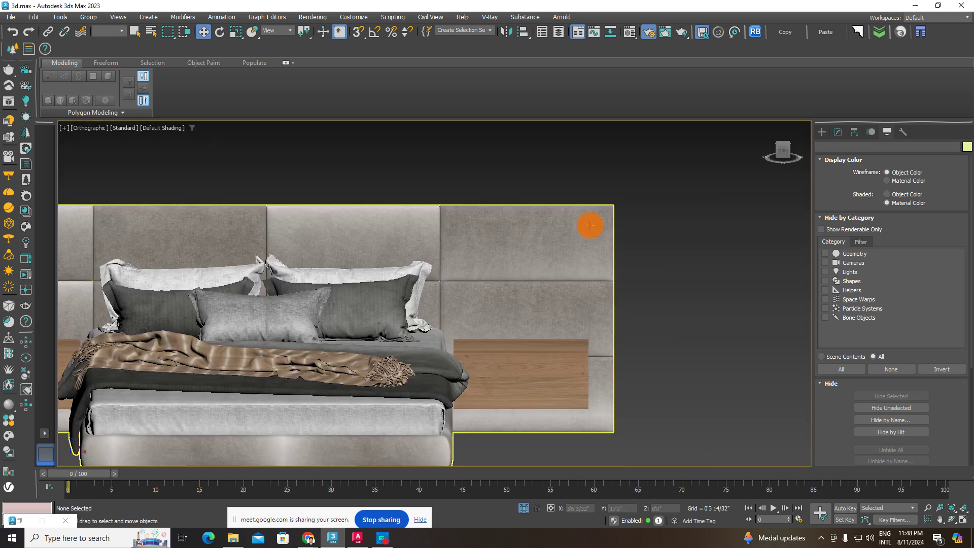
pyautogui.scroll(-2, 661, 191)
pyautogui.click(554, 254)
pyautogui.press('z')
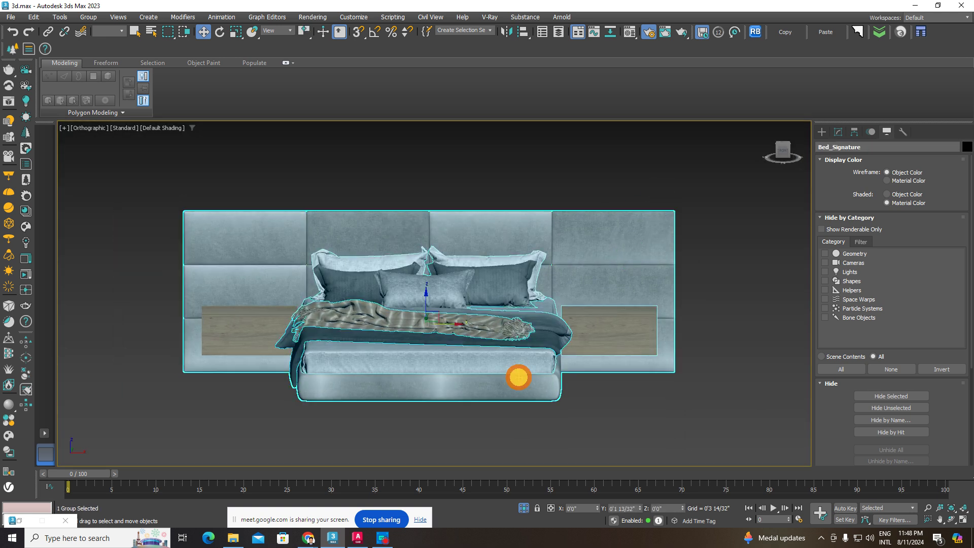
pyautogui.moveTo(518, 377)
pyautogui.keyDown('alt'); pyautogui.mouseDown(button='middle')
pyautogui.moveTo(640, 400)
pyautogui.moveTo(631, 322)
pyautogui.moveTo(608, 331)
pyautogui.moveTo(592, 398)
pyautogui.mouseUp(button='middle'); pyautogui.keyUp('alt')
pyautogui.scroll(-5, 609, 333)
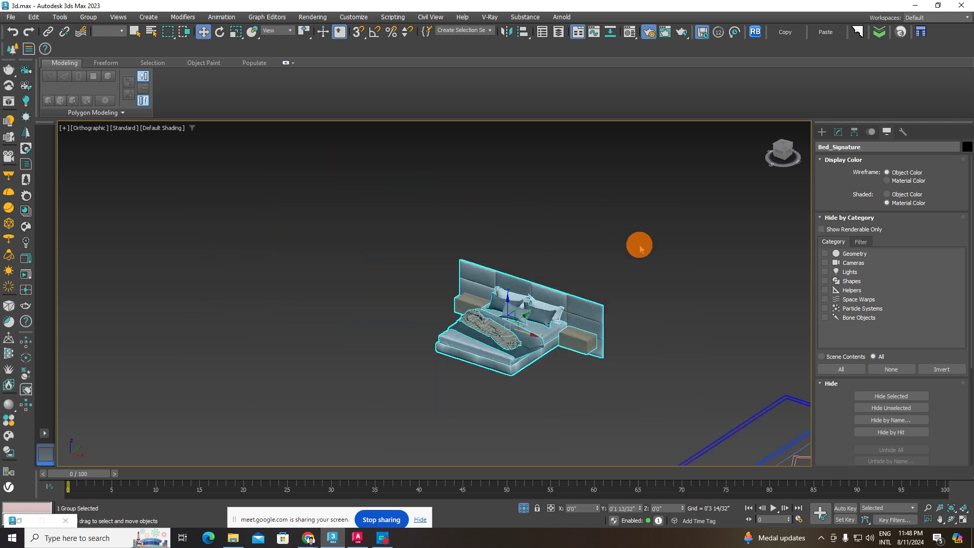
pyautogui.scroll(5, 525, 333)
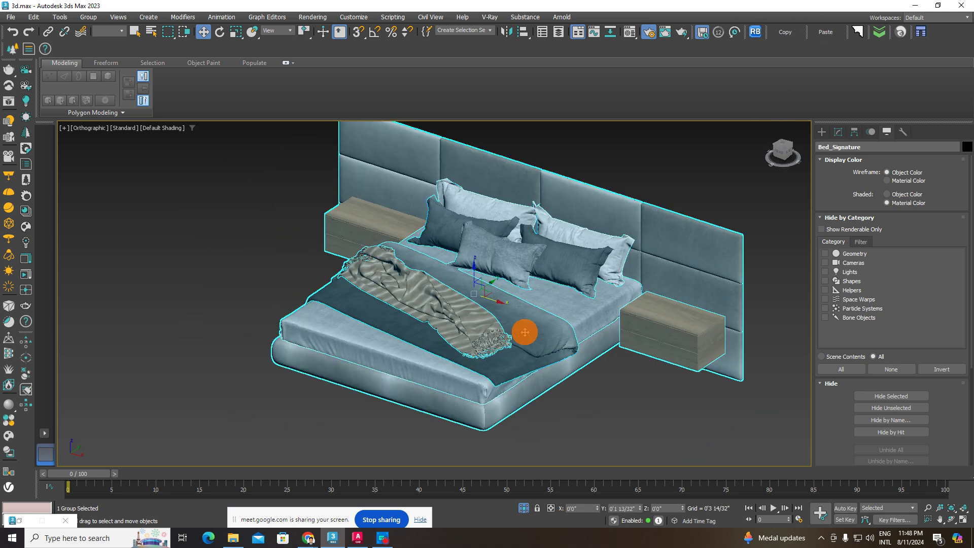
pyautogui.click(618, 404)
pyautogui.scroll(1, 503, 340)
pyautogui.scroll(-5, 505, 348)
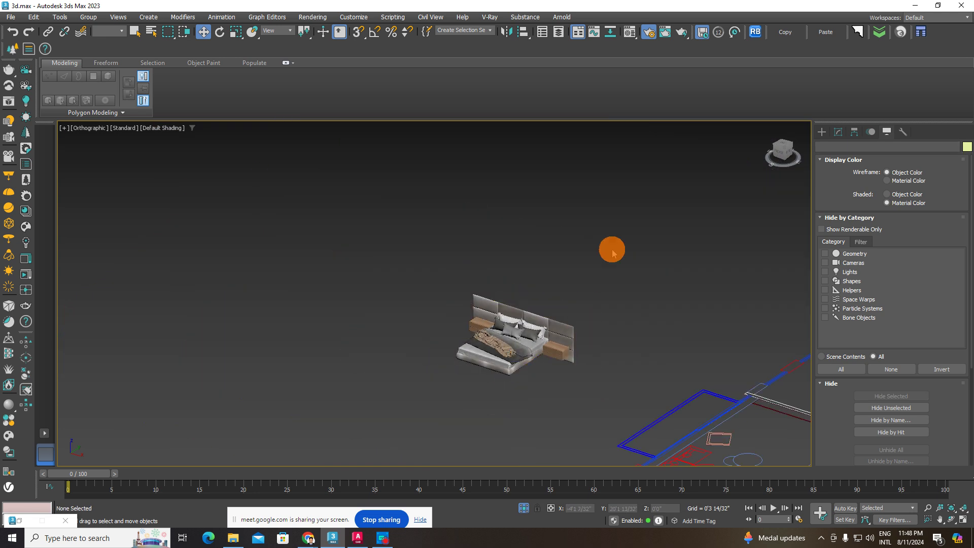
pyautogui.click(538, 330)
pyautogui.scroll(-3, 474, 333)
pyautogui.scroll(-2, 502, 364)
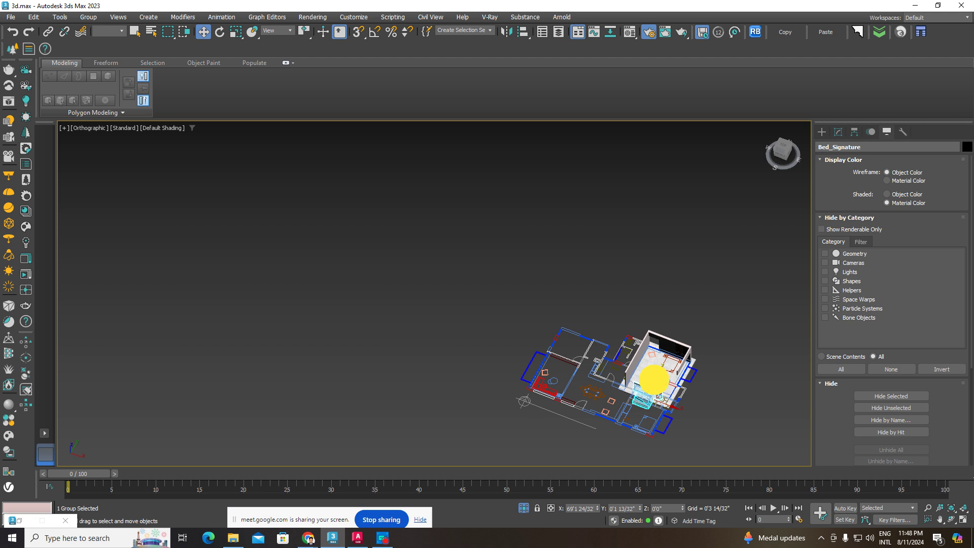
# Step: Lift the bed up onto the room's floor and slide it right into the bedroom
pyautogui.scroll(1, 660, 366)
pyautogui.scroll(3, 670, 366)
pyautogui.scroll(-1, 626, 376)
pyautogui.scroll(3, 605, 402)
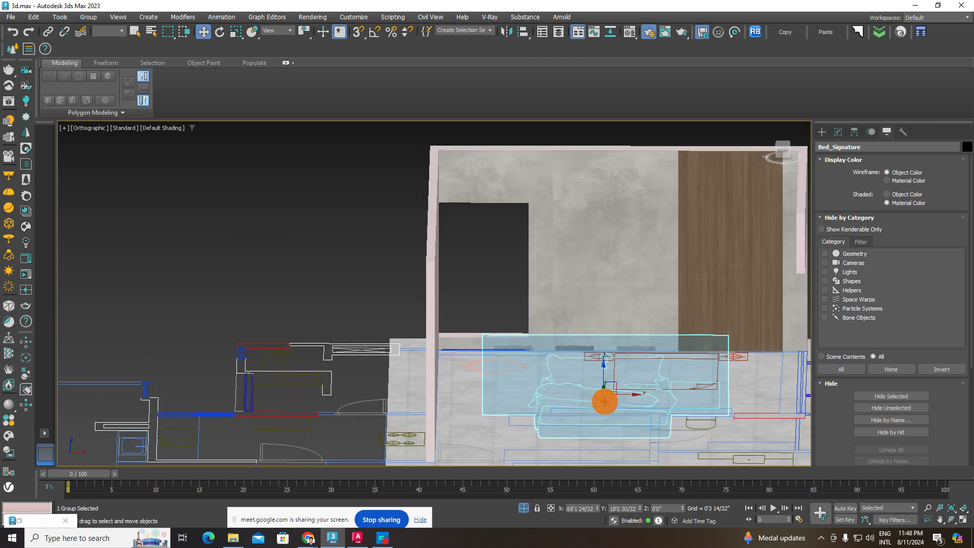
pyautogui.moveTo(603, 374); pyautogui.dragTo(607, 328)
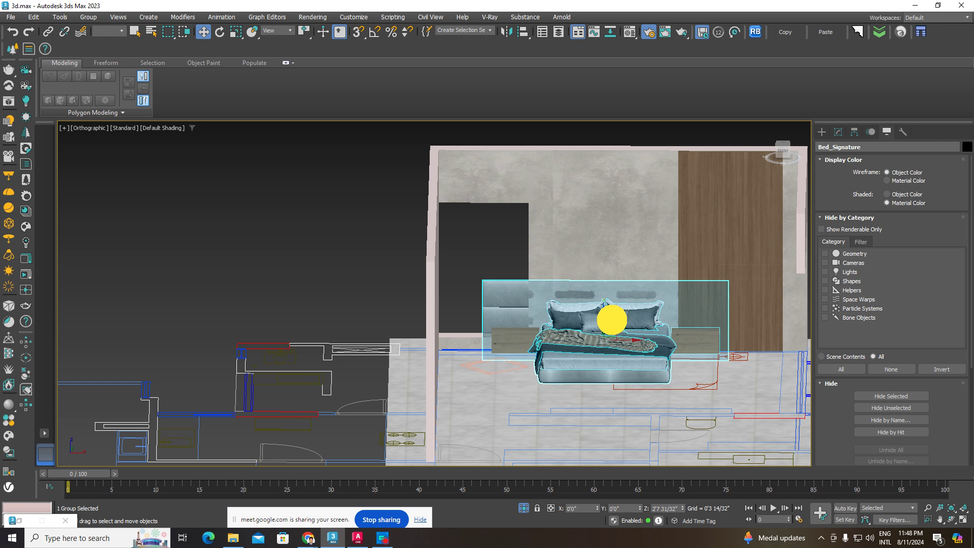
pyautogui.keyDown('alt'); pyautogui.moveTo(613, 335); pyautogui.dragTo(616, 409, button='middle'); pyautogui.keyUp('alt')
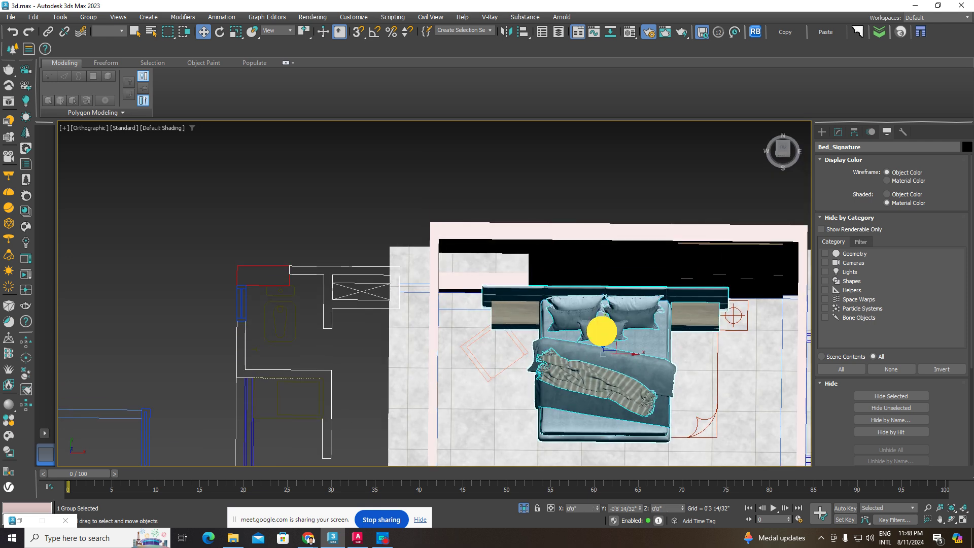
pyautogui.moveTo(634, 353); pyautogui.dragTo(676, 356)
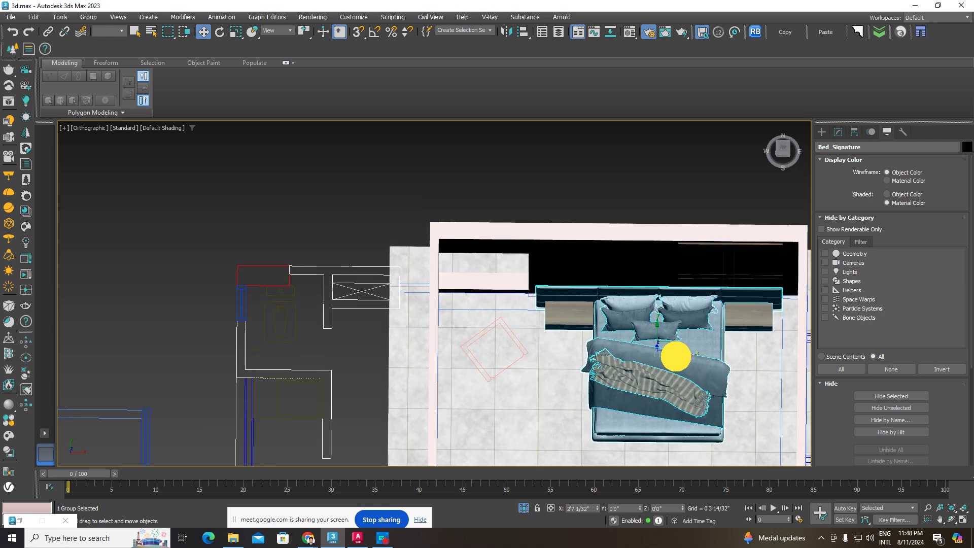
# Step: Orbit, zoom and pan the view to check the bed's position in the room
pyautogui.keyDown('alt'); pyautogui.moveTo(670, 356); pyautogui.dragTo(538, 376, button='middle'); pyautogui.keyUp('alt')
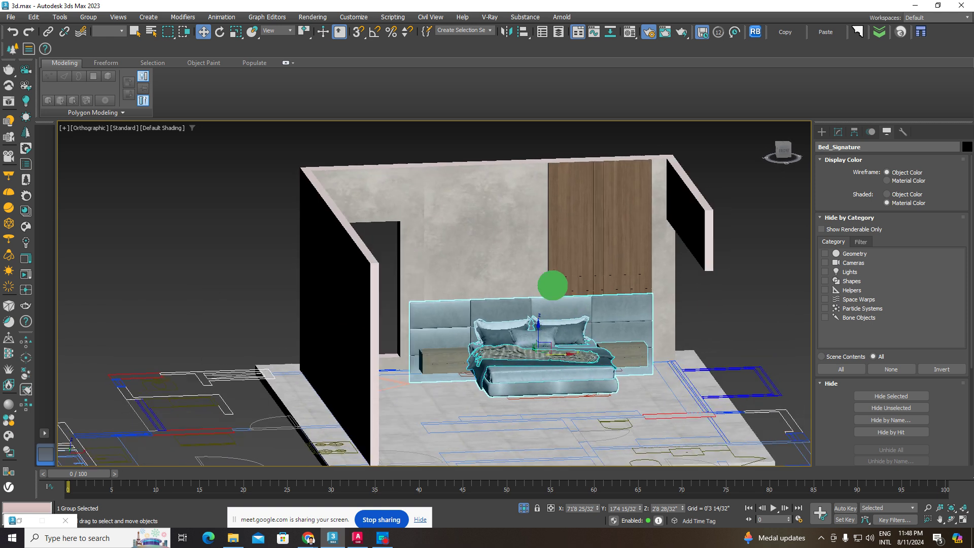
pyautogui.scroll(5, 538, 376)
pyautogui.scroll(2, 540, 304)
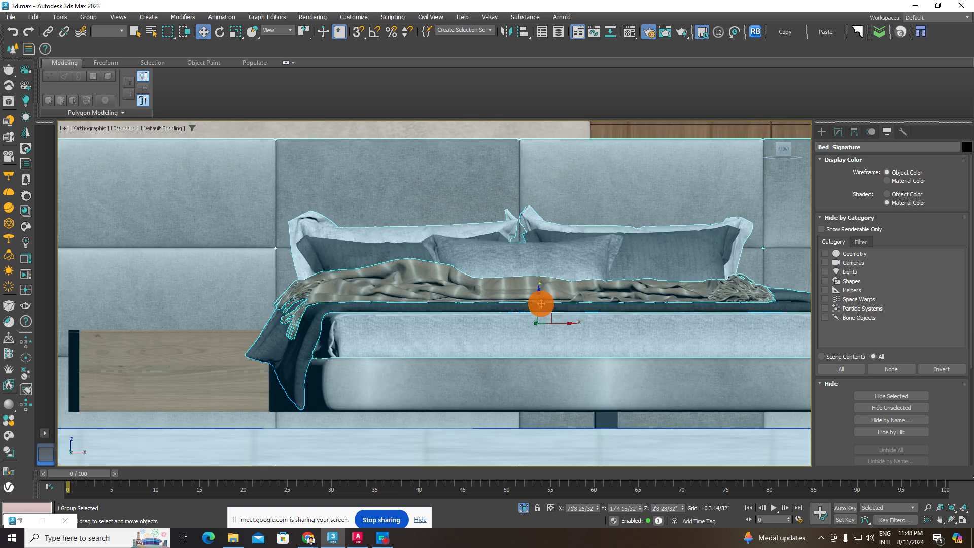
pyautogui.moveTo(540, 306)
pyautogui.mouseDown(button='middle')
pyautogui.moveTo(523, 338)
pyautogui.moveTo(540, 396)
pyautogui.mouseUp(button='middle')
pyautogui.scroll(-1, 539, 321)
pyautogui.scroll(-5, 538, 319)
pyautogui.scroll(-3, 456, 423)
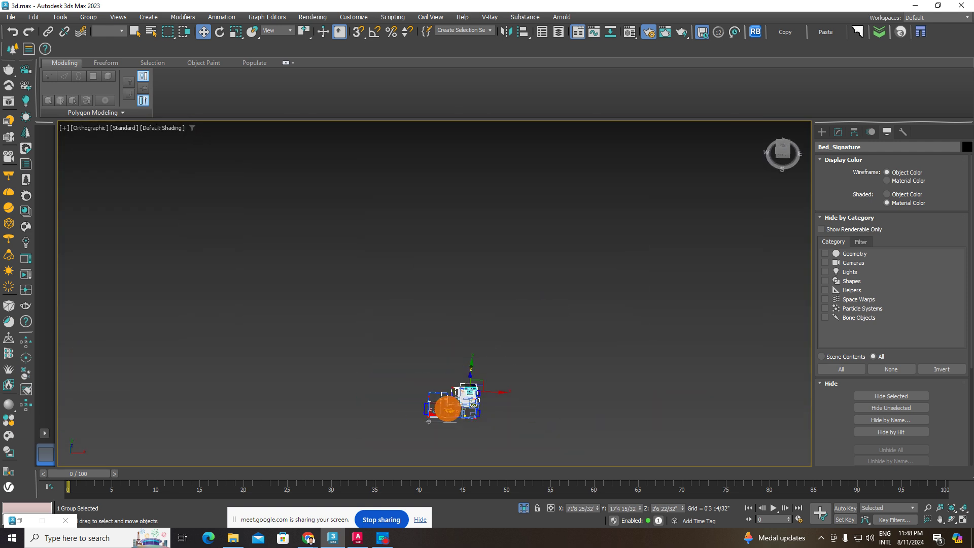
pyautogui.moveTo(448, 404)
pyautogui.mouseDown(button='middle')
pyautogui.moveTo(515, 311)
pyautogui.moveTo(529, 330)
pyautogui.mouseUp(button='middle')
pyautogui.scroll(2, 499, 323)
pyautogui.scroll(4, 498, 323)
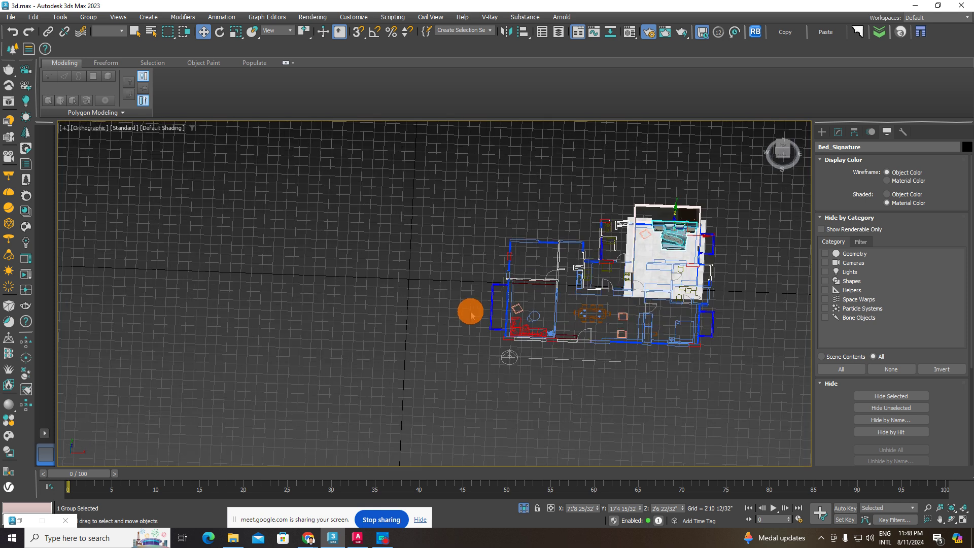
pyautogui.scroll(2, 574, 285)
pyautogui.scroll(2, 474, 312)
pyautogui.scroll(-3, 591, 323)
pyautogui.keyDown('alt'); pyautogui.moveTo(592, 323); pyautogui.dragTo(452, 305, button='middle'); pyautogui.keyUp('alt')
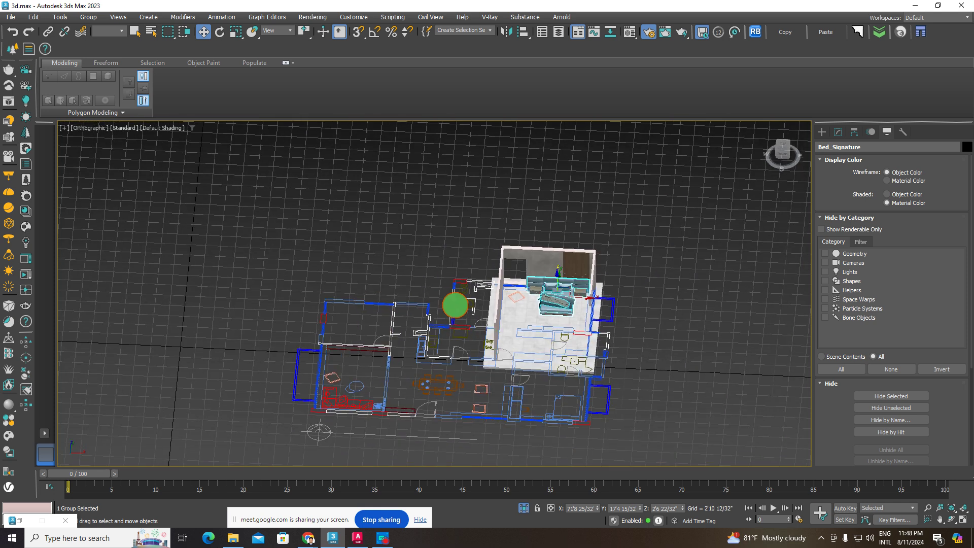
# Step: Group the selected bed objects as Group001 and view the bed from the front
pyautogui.click(88, 17)
pyautogui.press('Escape')
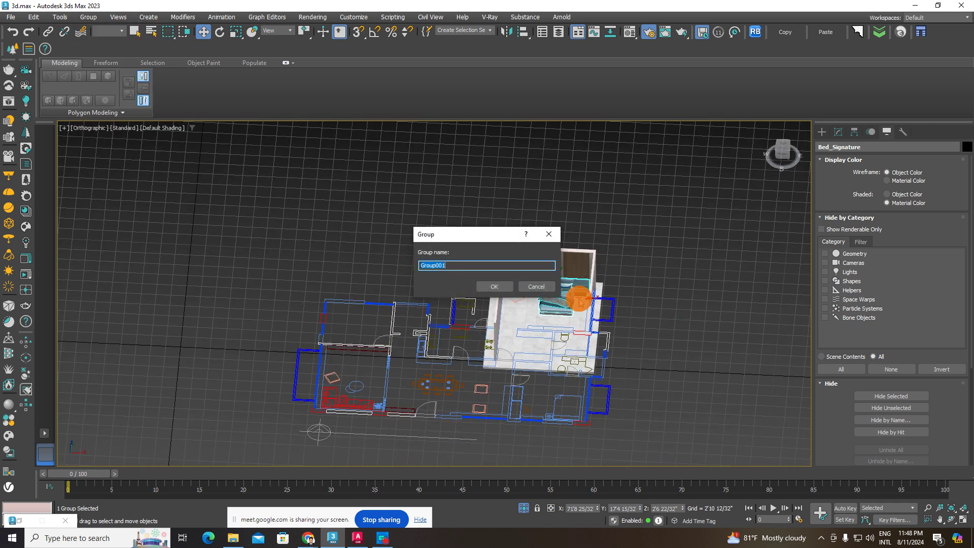
pyautogui.click(500, 284)
pyautogui.scroll(2, 570, 294)
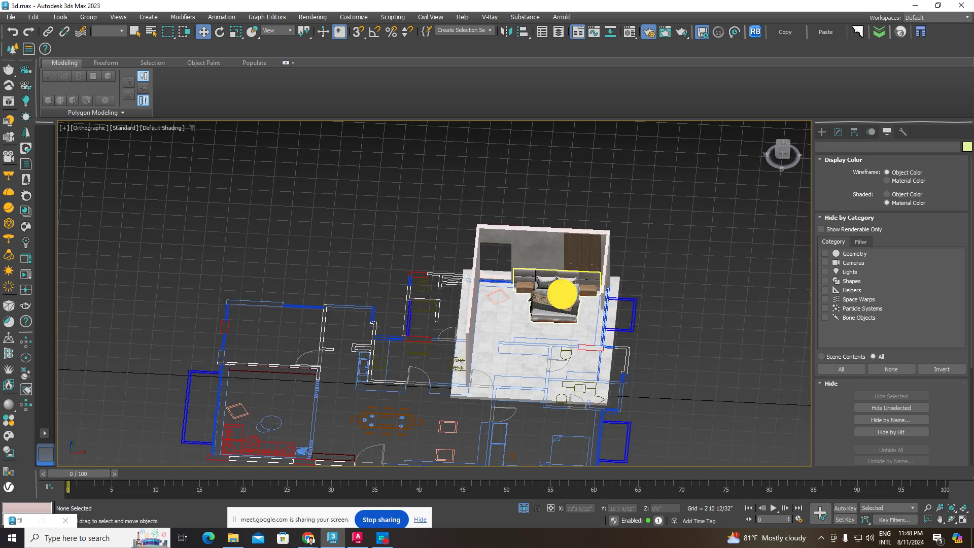
pyautogui.scroll(3, 561, 289)
pyautogui.scroll(2, 565, 291)
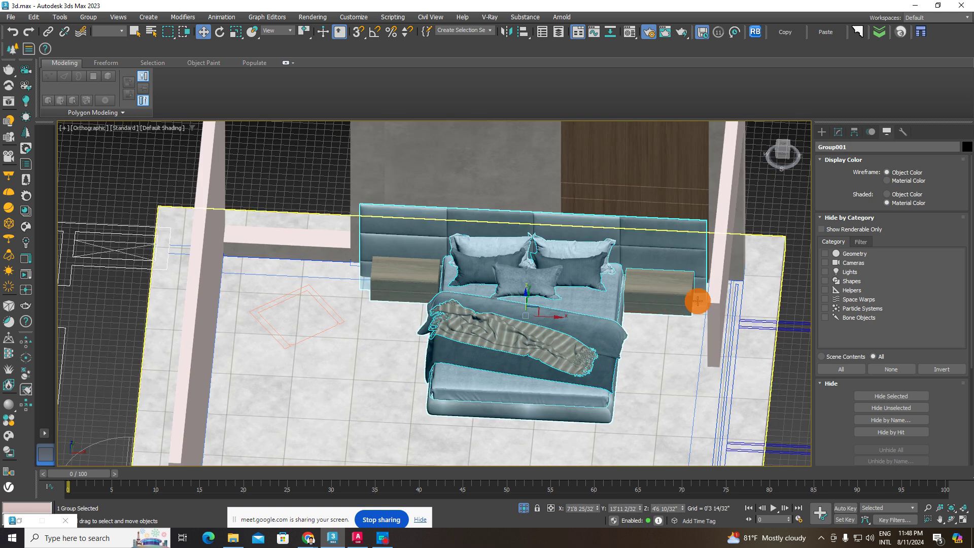
pyautogui.keyDown('alt'); pyautogui.moveTo(742, 282); pyautogui.dragTo(705, 204, button='middle'); pyautogui.keyUp('alt')
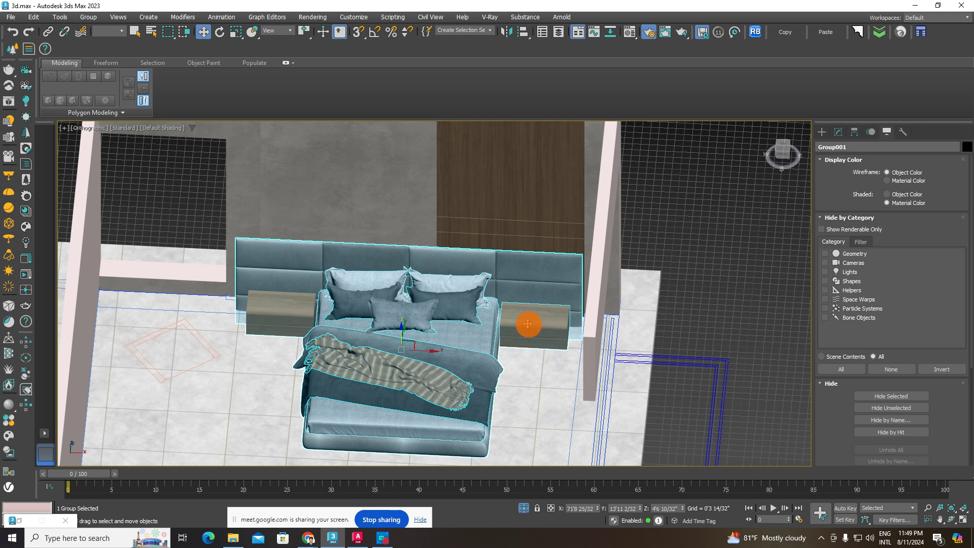
pyautogui.scroll(-3, 528, 324)
pyautogui.scroll(-4, 520, 315)
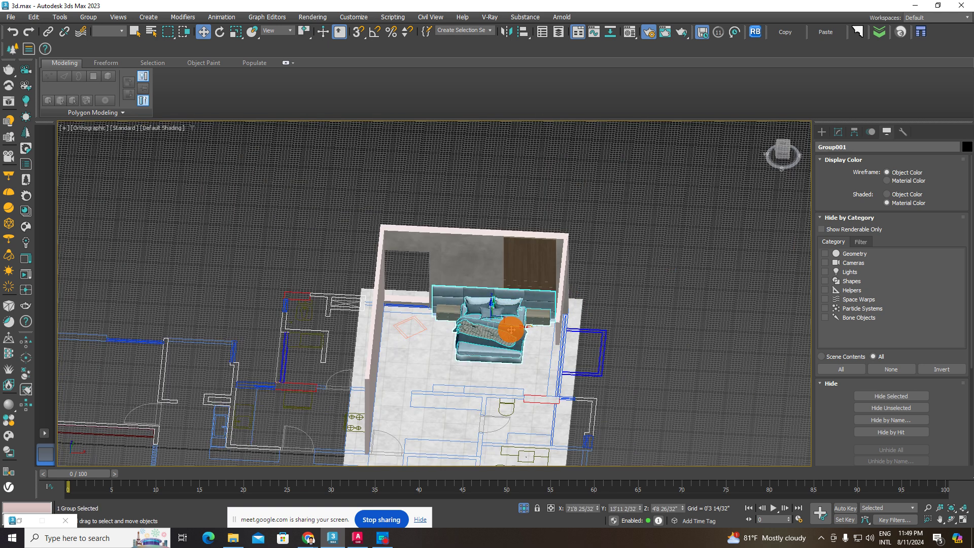
# Step: Cancel a stray box creation and move the bed group out beside the room
pyautogui.click(822, 132)
pyautogui.click(852, 199)
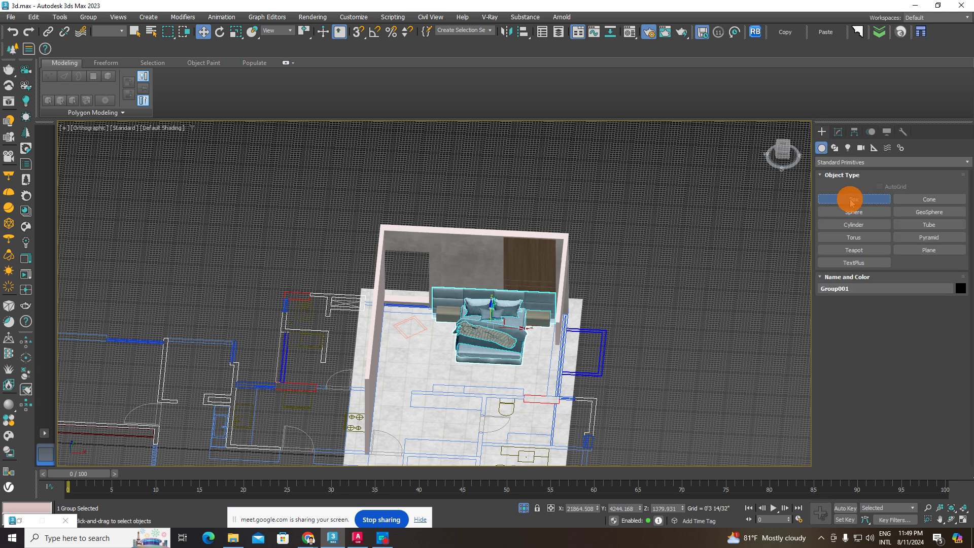
pyautogui.rightClick(467, 322)
pyautogui.moveTo(504, 322); pyautogui.dragTo(736, 349)
pyautogui.moveTo(498, 148); pyautogui.dragTo(264, 142, button='middle')
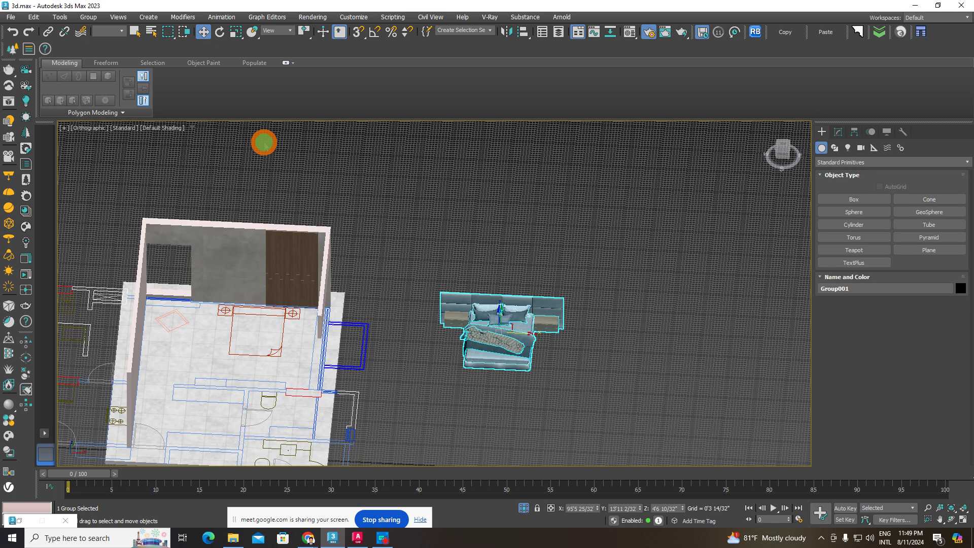
# Step: Open the bed group and ungroup it into separate pieces
pyautogui.click(88, 17)
pyautogui.click(97, 39)
pyautogui.click(537, 341)
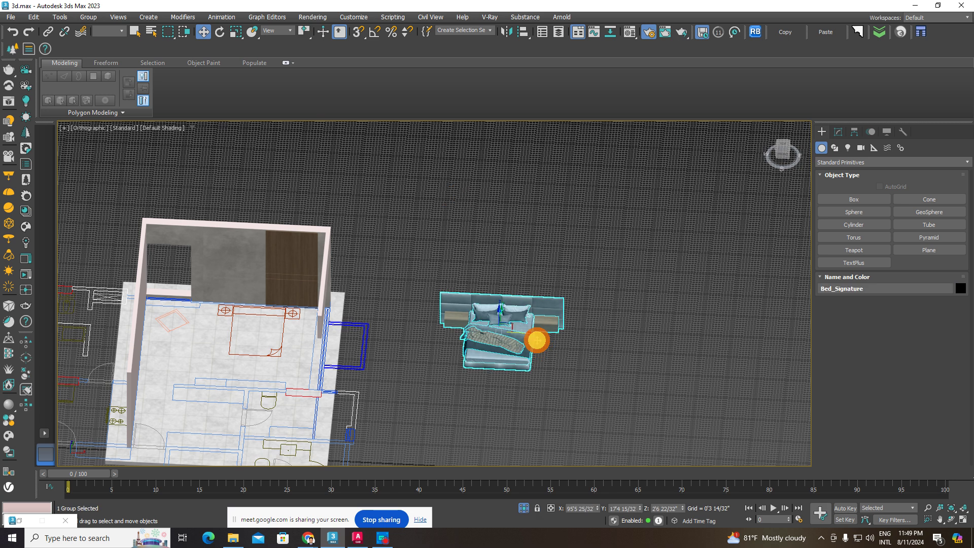
pyautogui.click(88, 16)
pyautogui.click(96, 45)
# Step: Test-move the Bedclothes off the bed to each side, undoing the moves
pyautogui.click(500, 323)
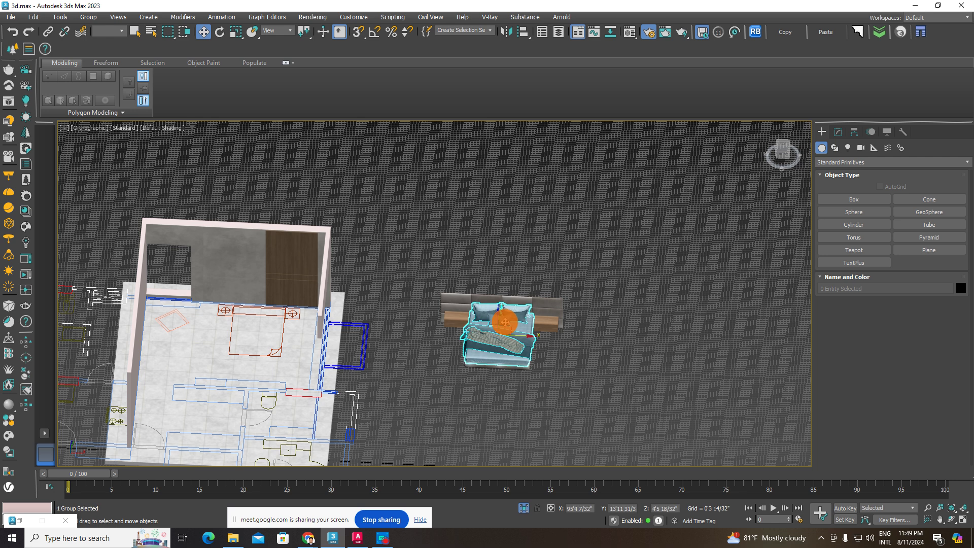
pyautogui.moveTo(510, 332)
pyautogui.mouseDown()
pyautogui.moveTo(601, 339)
pyautogui.moveTo(540, 337)
pyautogui.mouseUp()
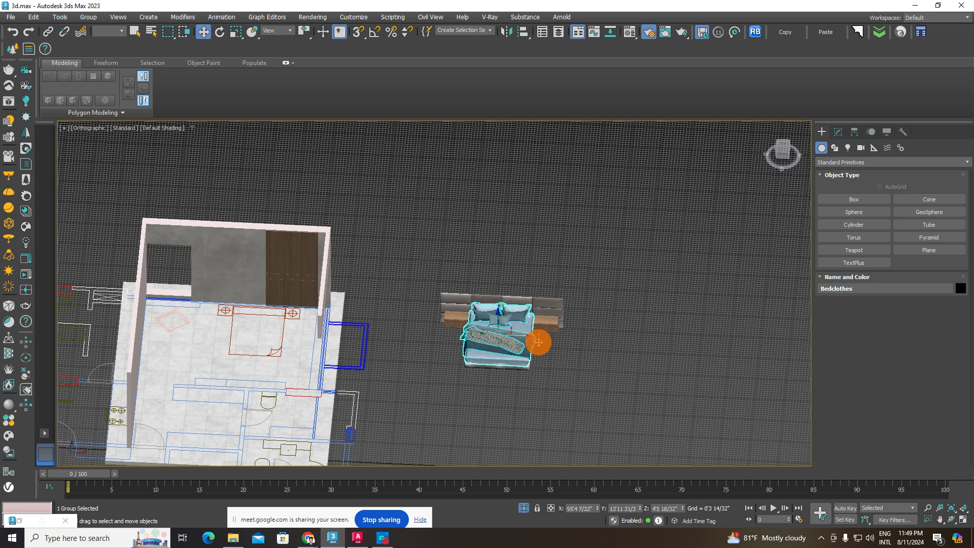
pyautogui.scroll(4, 539, 337)
pyautogui.moveTo(644, 224); pyautogui.dragTo(751, 354)
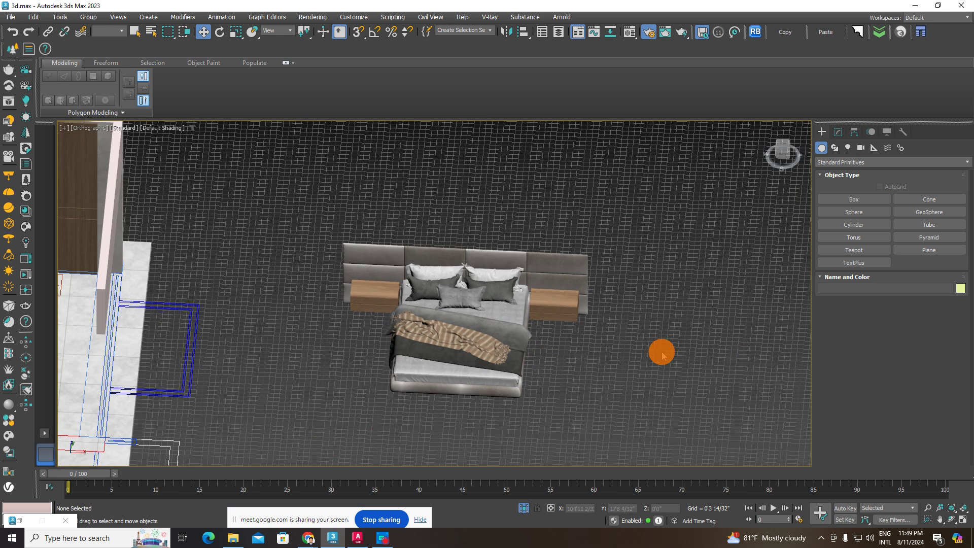
pyautogui.scroll(3, 496, 315)
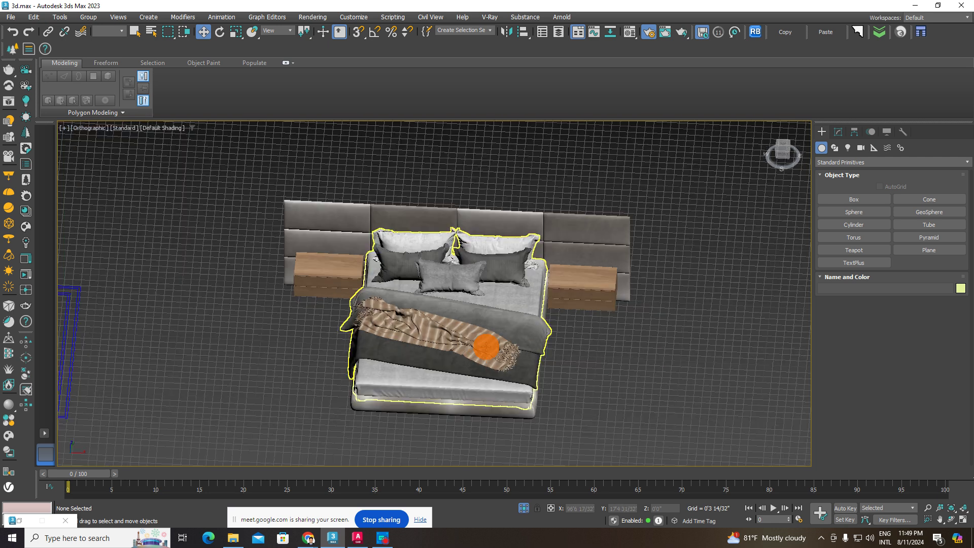
pyautogui.scroll(2, 512, 344)
pyautogui.click(512, 343)
pyautogui.scroll(-6, 500, 333)
pyautogui.moveTo(500, 332); pyautogui.dragTo(587, 337)
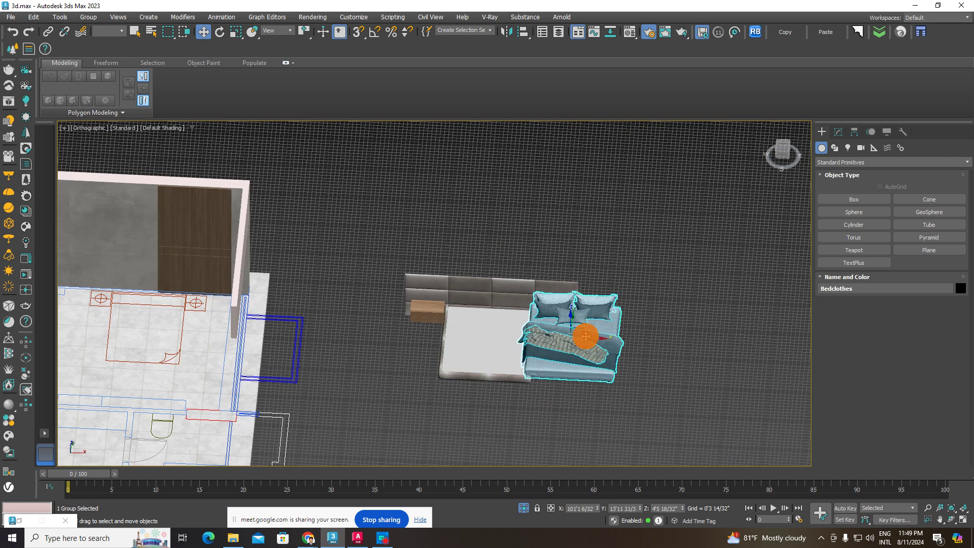
pyautogui.hotkey('ctrl', 'z')
pyautogui.moveTo(518, 340); pyautogui.dragTo(435, 337)
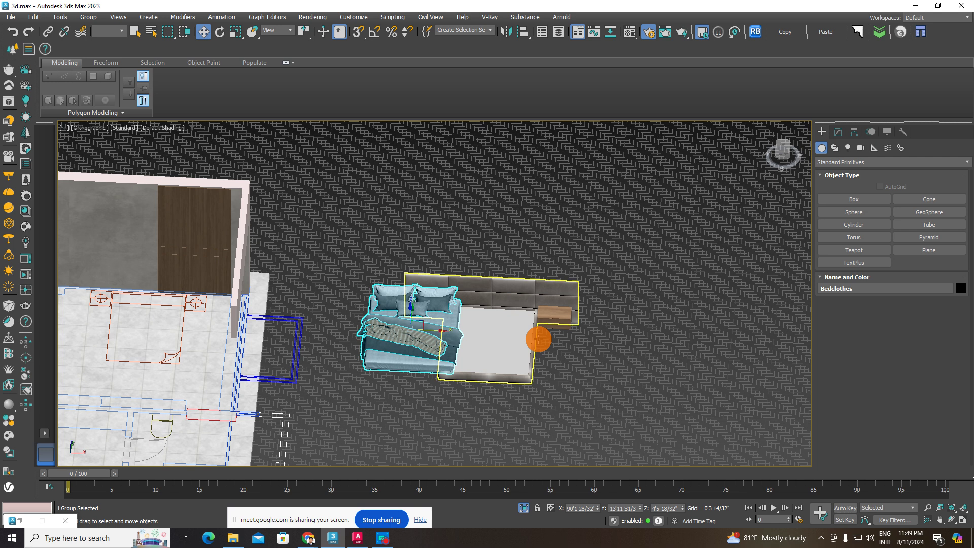
pyautogui.hotkey('ctrl', 'z')
# Step: Group all four bed pieces and move the new group against the bedroom's back wall
pyautogui.moveTo(629, 247); pyautogui.dragTo(380, 421)
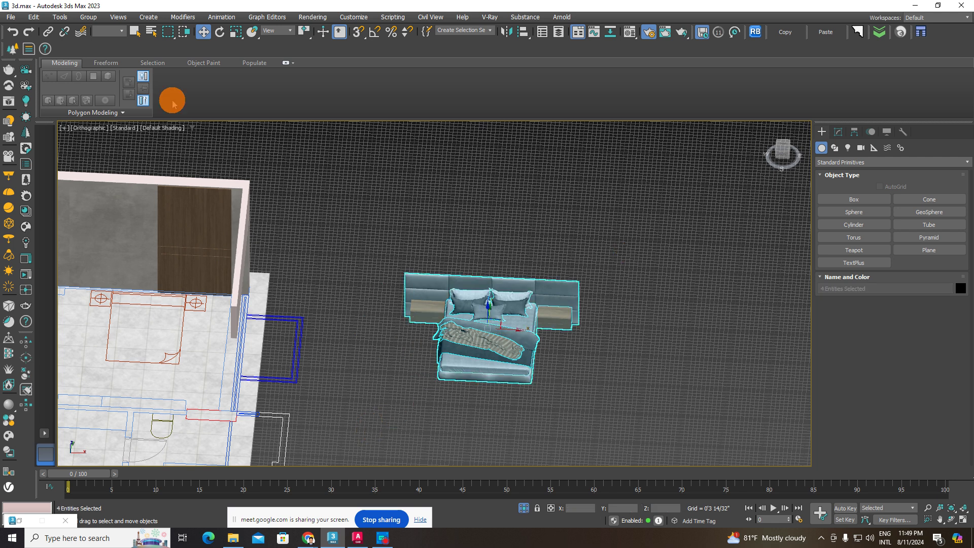
pyautogui.click(85, 18)
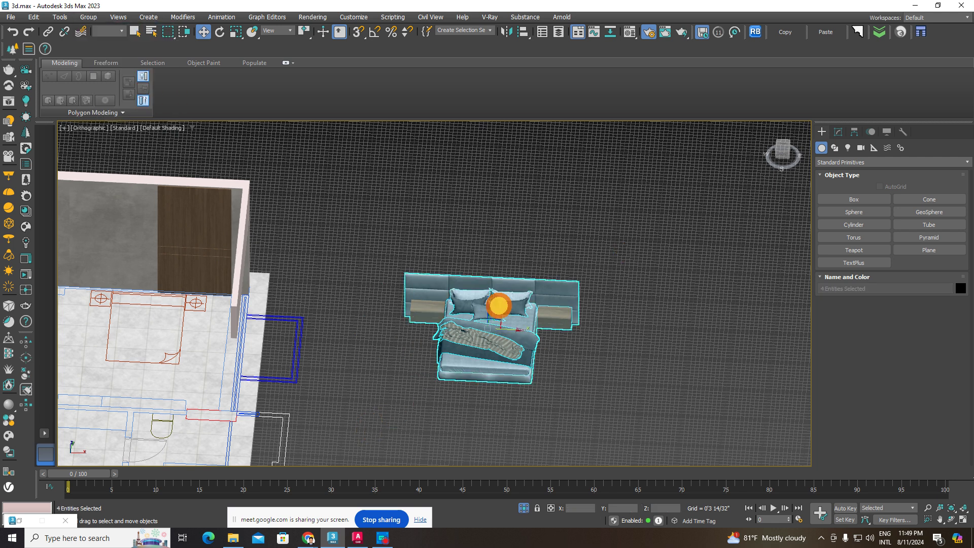
pyautogui.click(494, 288)
pyautogui.click(607, 341)
pyautogui.click(512, 346)
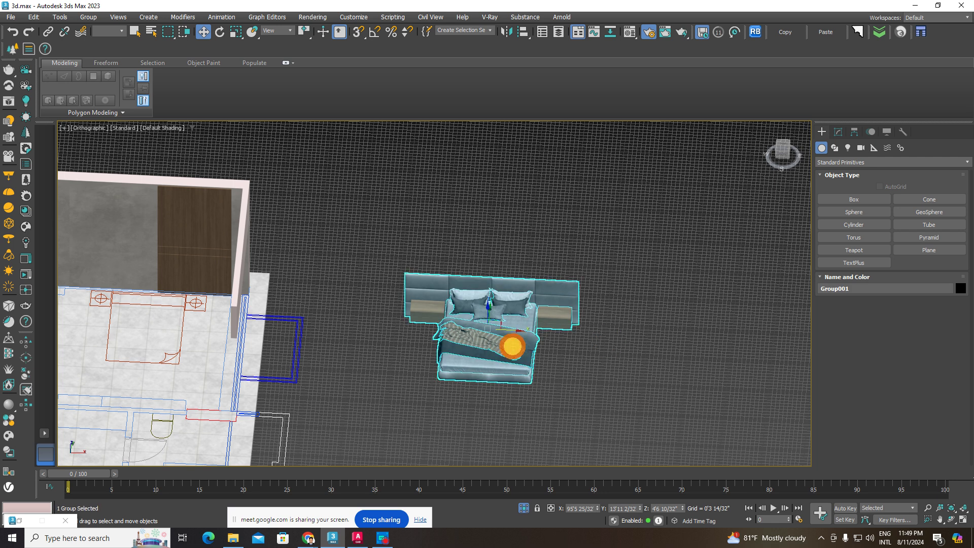
pyautogui.moveTo(509, 333); pyautogui.dragTo(159, 322)
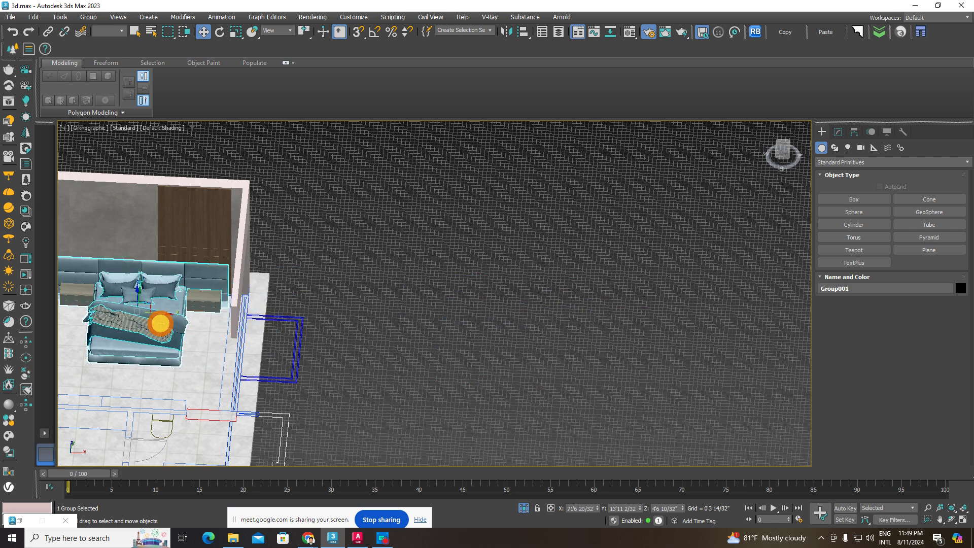
pyautogui.moveTo(159, 321)
pyautogui.mouseDown(button='middle')
pyautogui.moveTo(514, 362)
pyautogui.moveTo(479, 355)
pyautogui.moveTo(464, 307)
pyautogui.moveTo(485, 287)
pyautogui.moveTo(511, 376)
pyautogui.moveTo(520, 391)
pyautogui.moveTo(528, 388)
pyautogui.moveTo(516, 392)
pyautogui.moveTo(490, 373)
pyautogui.moveTo(494, 452)
pyautogui.moveTo(462, 370)
pyautogui.moveTo(504, 352)
pyautogui.mouseUp(button='middle')
pyautogui.scroll(2, 513, 362)
pyautogui.scroll(3, 457, 358)
pyautogui.scroll(3, 457, 358)
pyautogui.scroll(-3, 470, 394)
pyautogui.scroll(-2, 470, 389)
pyautogui.scroll(-5, 484, 411)
pyautogui.scroll(-2, 472, 376)
pyautogui.click(503, 353)
pyautogui.scroll(5, 504, 352)
pyautogui.click(427, 365)
pyautogui.moveTo(427, 365)
pyautogui.keyDown('alt'); pyautogui.mouseDown(button='middle')
pyautogui.moveTo(470, 304)
pyautogui.moveTo(450, 298)
pyautogui.moveTo(463, 342)
pyautogui.mouseUp(button='middle'); pyautogui.keyUp('alt')
pyautogui.scroll(2, 450, 298)
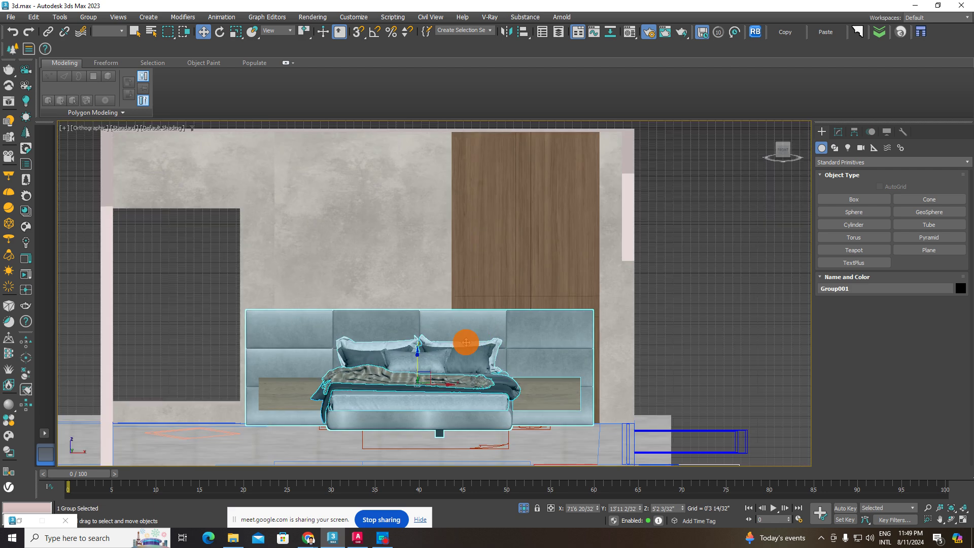
pyautogui.scroll(2, 465, 342)
pyautogui.keyDown('alt'); pyautogui.click(466, 343); pyautogui.keyUp('alt')
pyautogui.moveTo(509, 276)
pyautogui.keyDown('alt'); pyautogui.mouseDown(button='middle')
pyautogui.moveTo(526, 333)
pyautogui.moveTo(431, 342)
pyautogui.moveTo(436, 263)
pyautogui.moveTo(490, 279)
pyautogui.mouseUp(button='middle'); pyautogui.keyUp('alt')
pyautogui.click(463, 289)
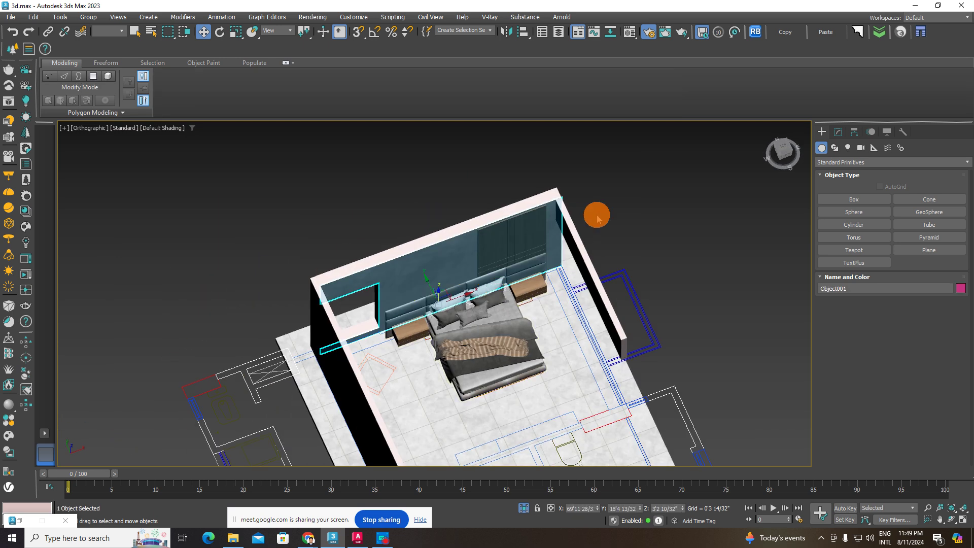
pyautogui.click(572, 246)
pyautogui.moveTo(571, 245)
pyautogui.keyDown('alt'); pyautogui.mouseDown(button='middle')
pyautogui.moveTo(522, 287)
pyautogui.moveTo(522, 250)
pyautogui.moveTo(534, 280)
pyautogui.mouseUp(button='middle'); pyautogui.keyUp('alt')
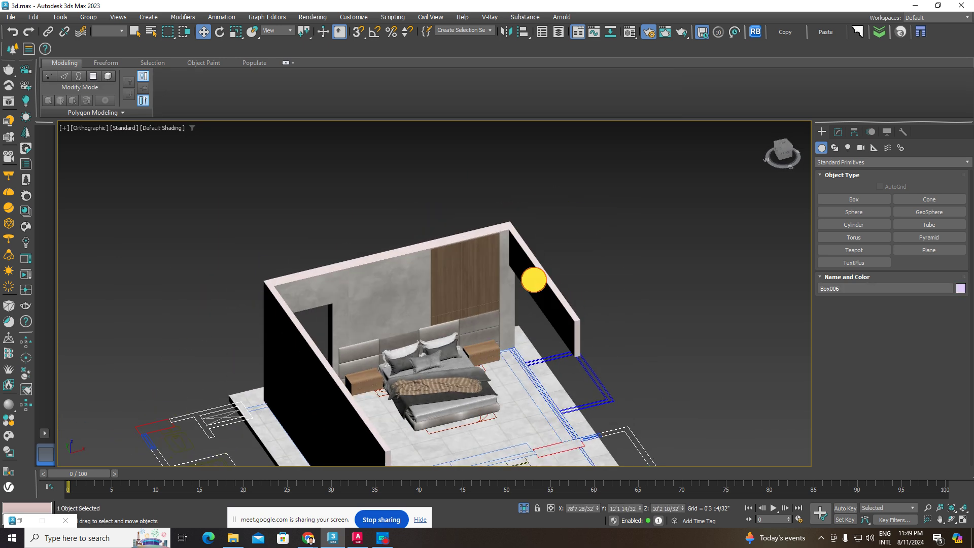
pyautogui.click(463, 292)
pyautogui.keyDown('alt'); pyautogui.moveTo(466, 334); pyautogui.dragTo(425, 330, button='middle'); pyautogui.keyUp('alt')
pyautogui.hotkey('ctrl', 'd')
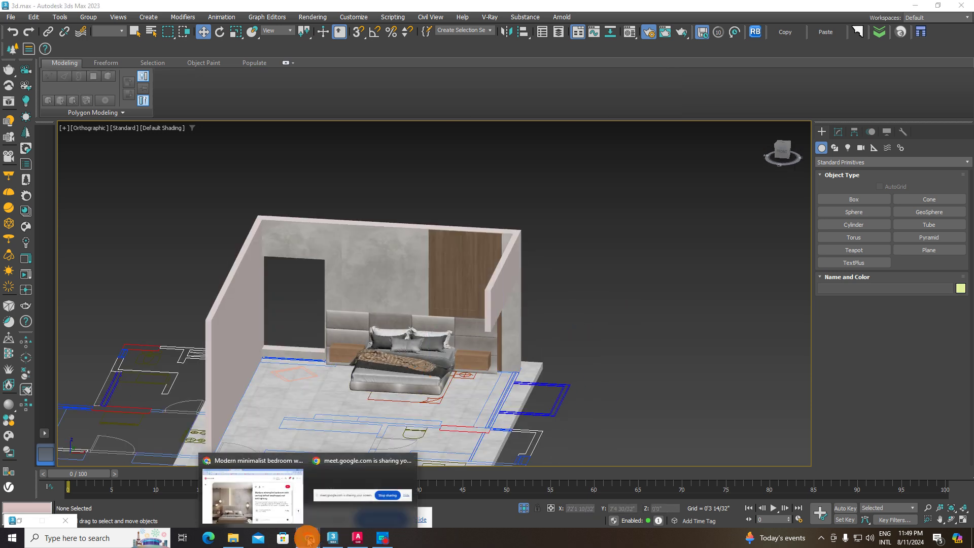
pyautogui.click(301, 460)
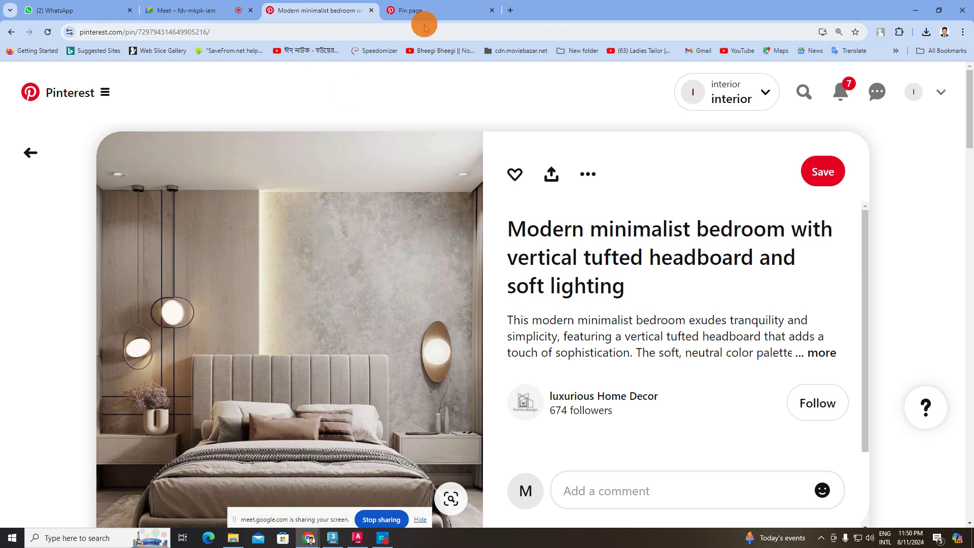
# Step: Search Google for '3d sky' from a new Chrome tab using the bookmarked Google page
pyautogui.click(510, 10)
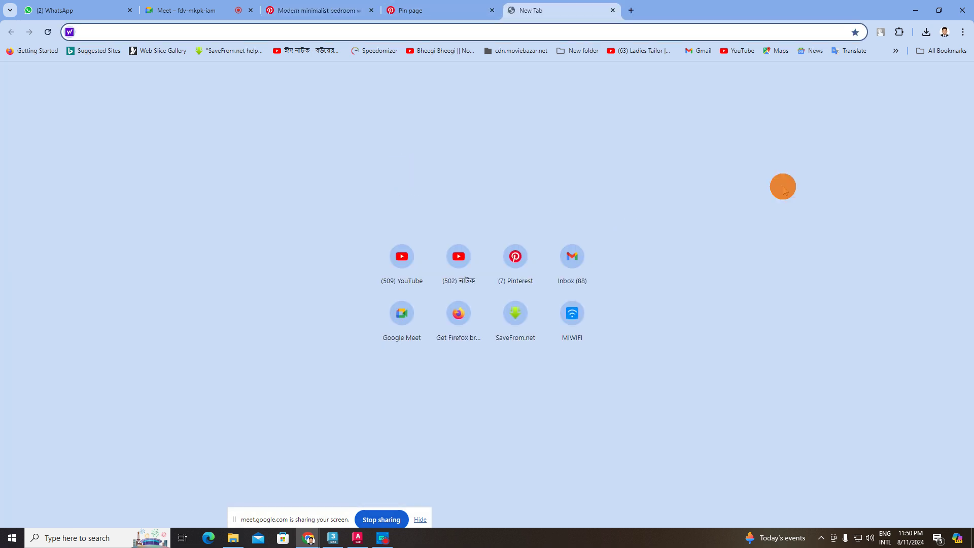
pyautogui.click(897, 51)
pyautogui.click(781, 73)
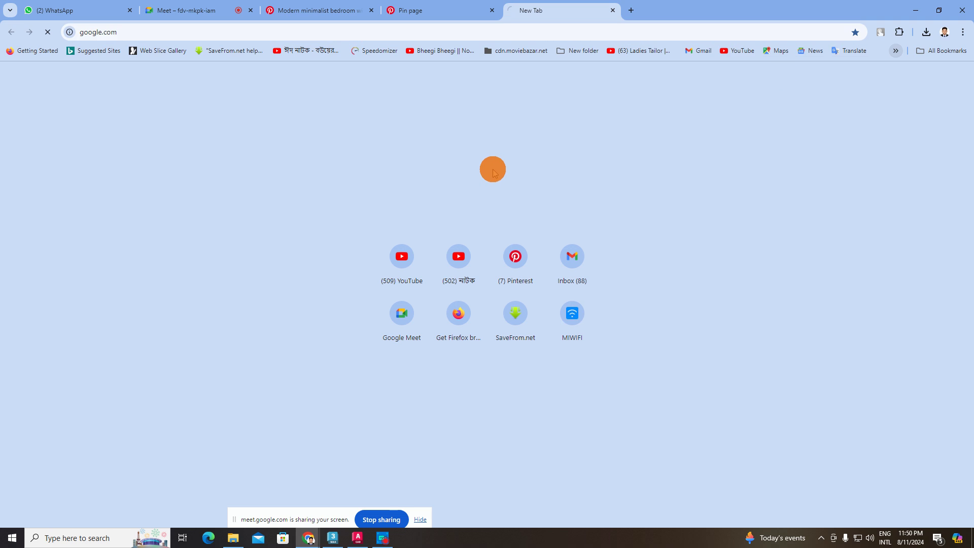
pyautogui.click(384, 270)
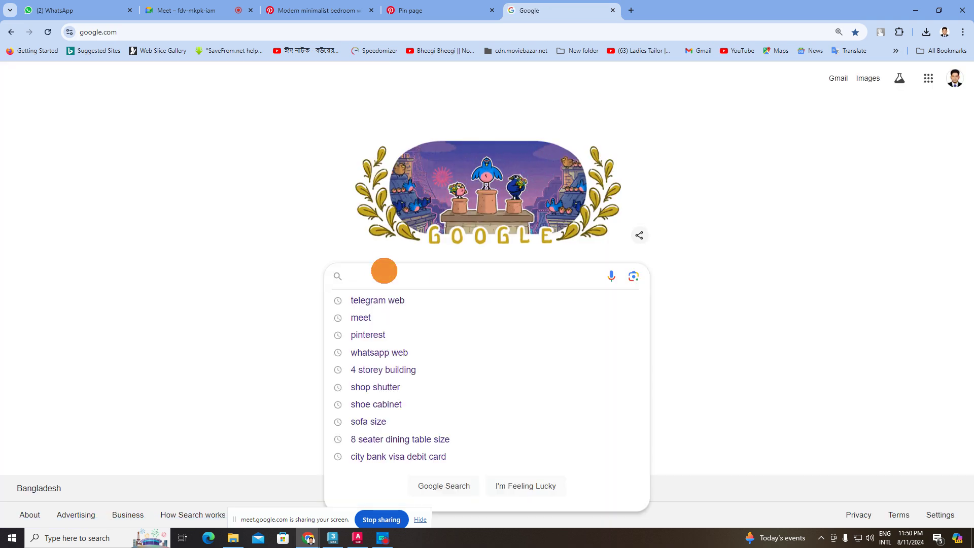
pyautogui.write('3d')
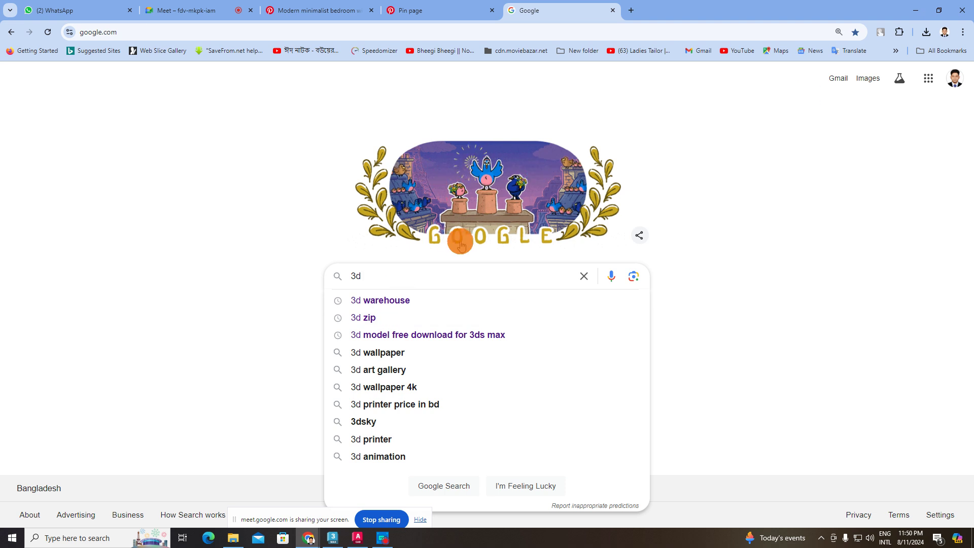
pyautogui.write(' sky')
pyautogui.press('Return')
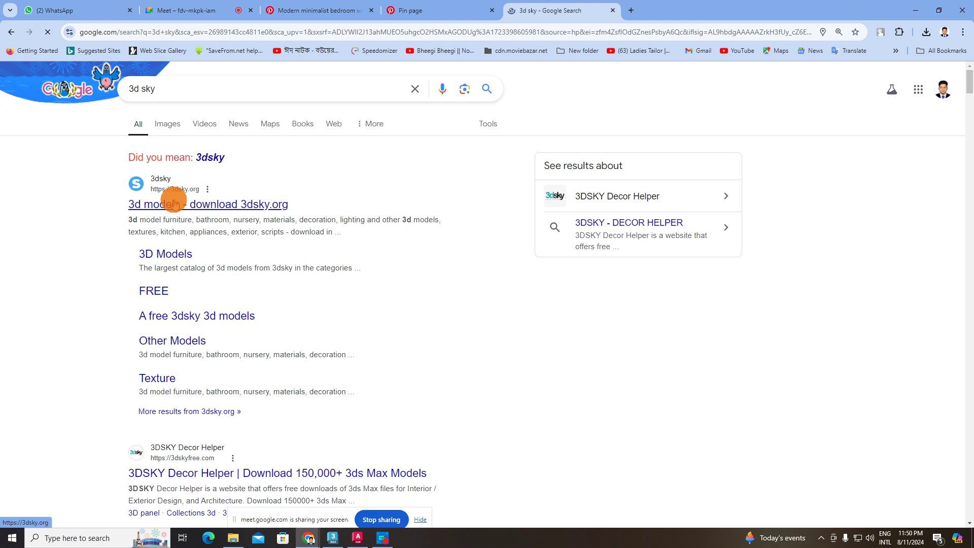
# Step: Open the 3dsky.org result and scroll through the new 3D models page
pyautogui.click(174, 203)
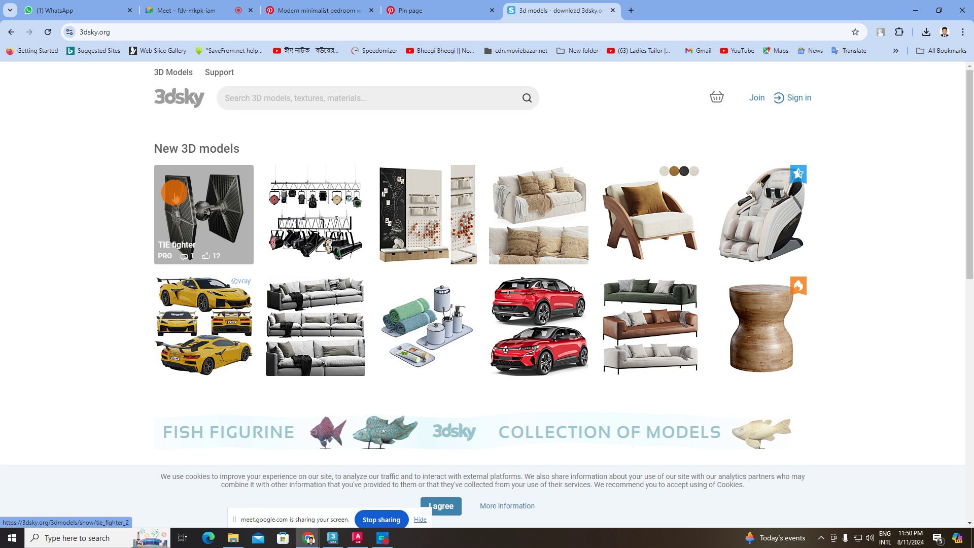
pyautogui.scroll(-2, 751, 304)
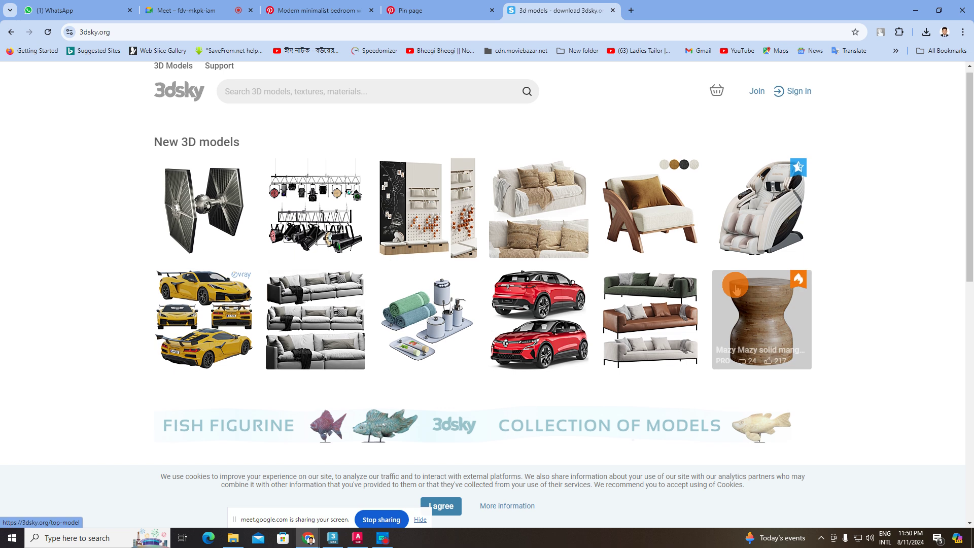
pyautogui.scroll(2, 750, 242)
pyautogui.scroll(-2, 749, 242)
pyautogui.scroll(2, 746, 232)
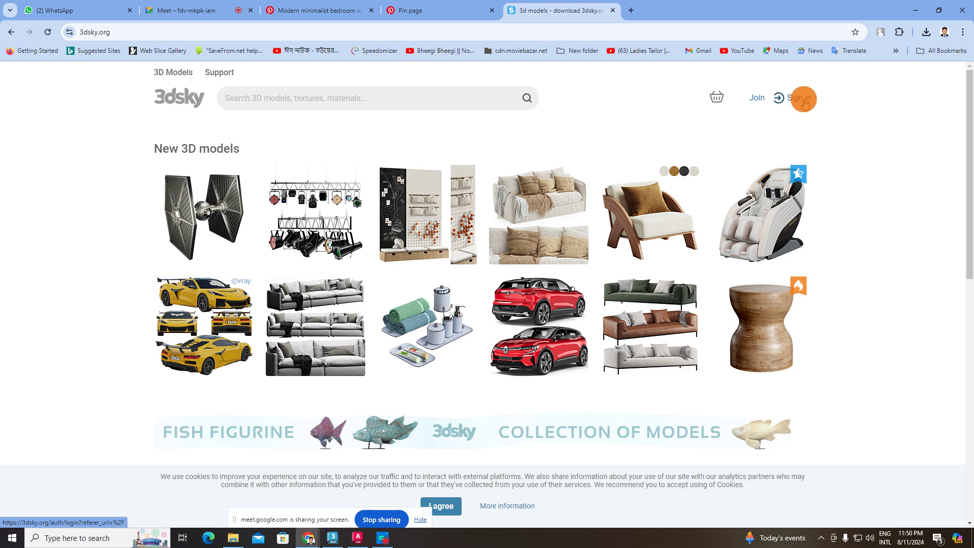
pyautogui.moveTo(315, 326)
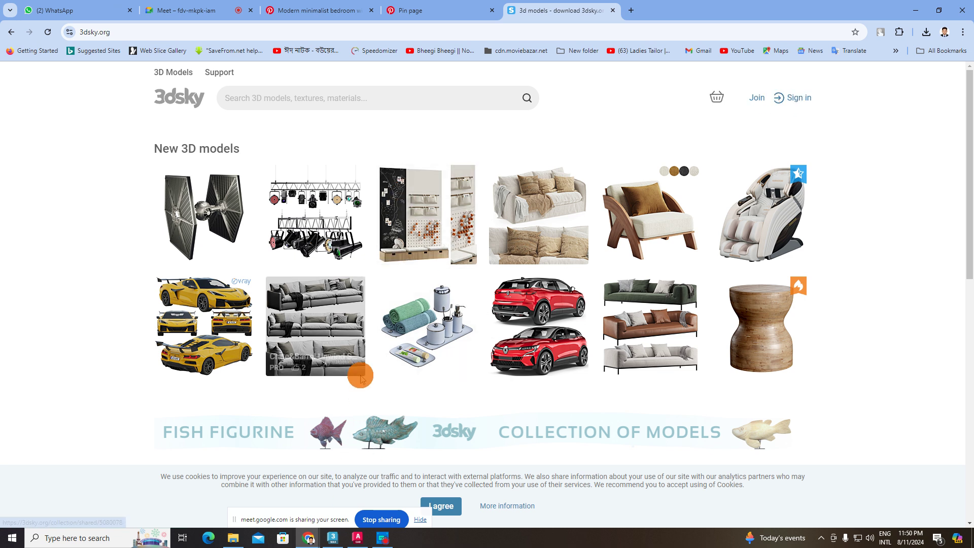
pyautogui.scroll(-2, 368, 345)
pyautogui.scroll(-2, 507, 285)
pyautogui.scroll(4, 325, 391)
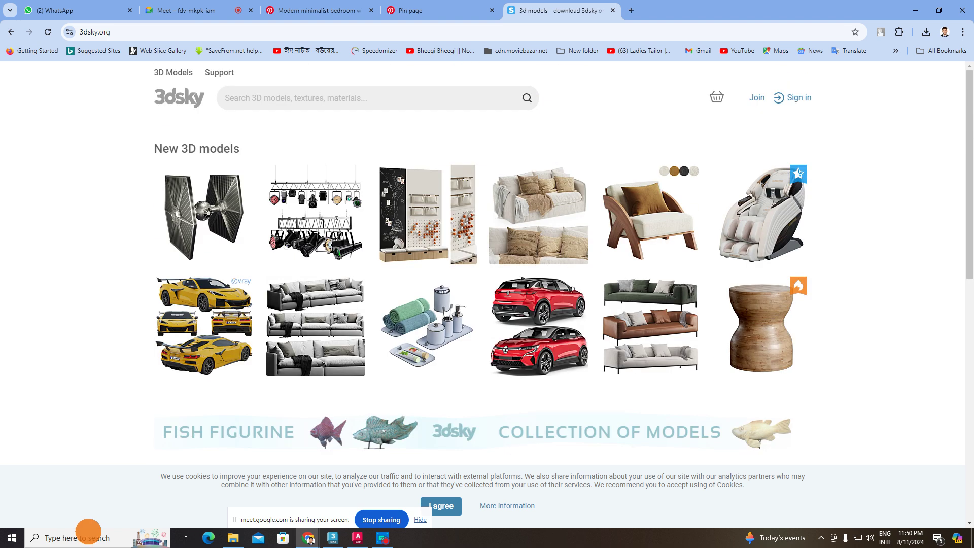
# Step: Launch another Chrome window from Windows search
pyautogui.click(88, 533)
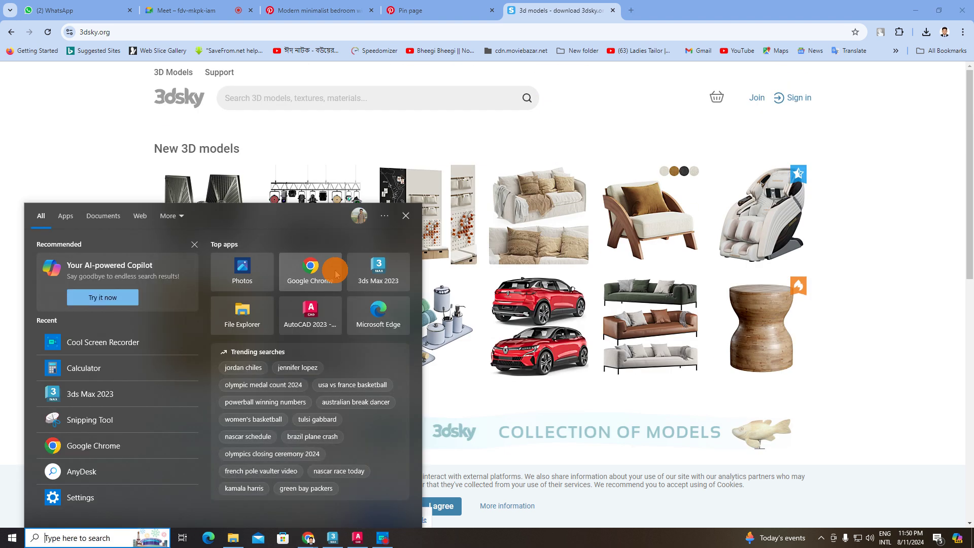
pyautogui.click(333, 272)
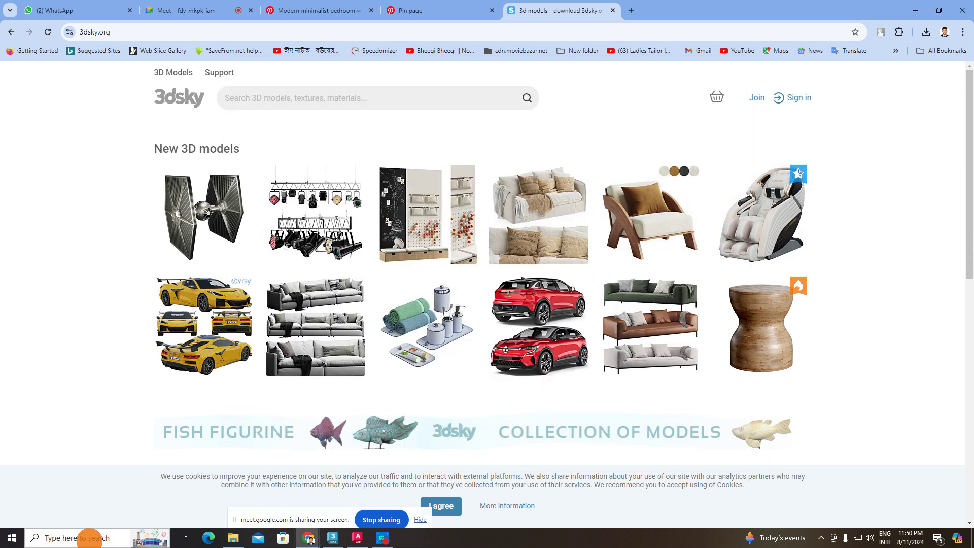
pyautogui.click(87, 537)
# Step: Start Chrome with a profile, search '3d s', open 3dsky.org and dismiss the restore prompt
pyautogui.click(306, 273)
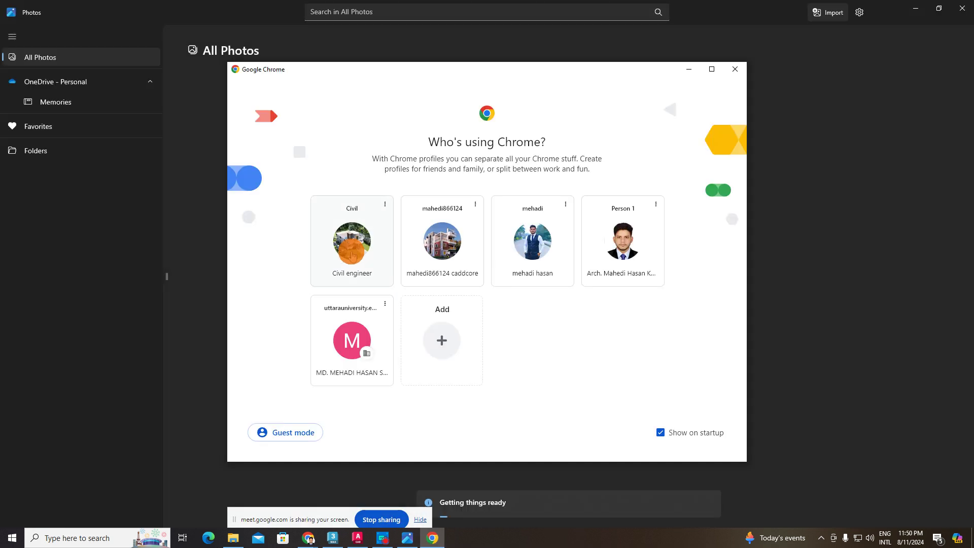
pyautogui.click(450, 253)
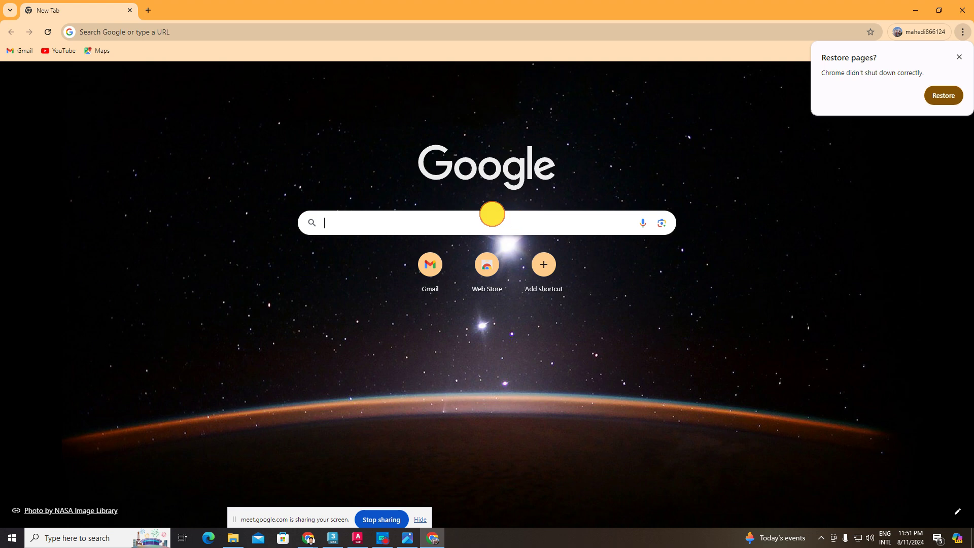
pyautogui.click(491, 214)
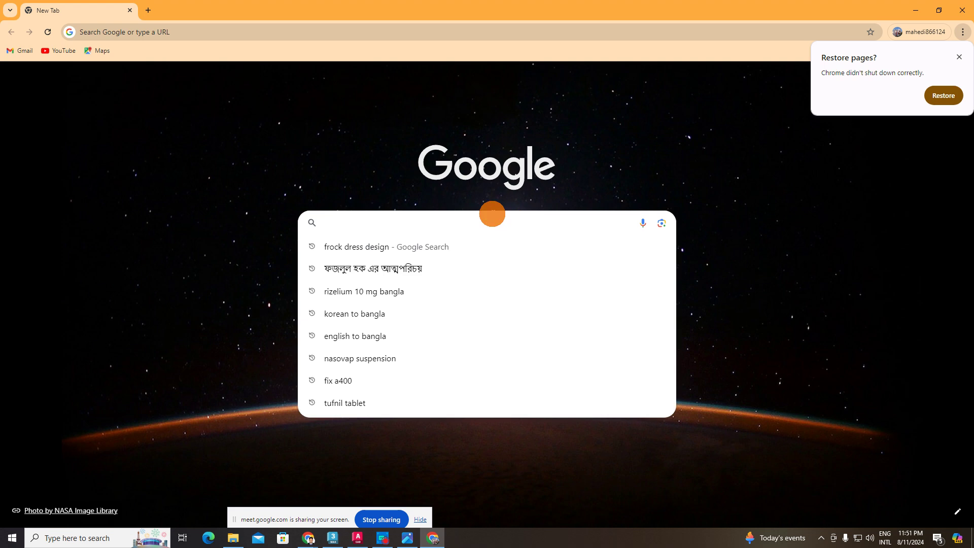
pyautogui.write('3d s')
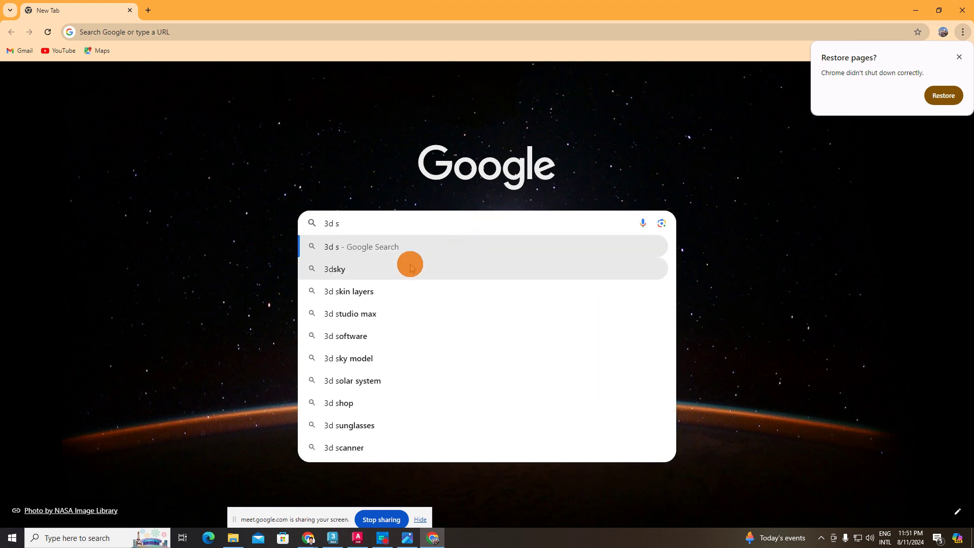
pyautogui.click(361, 266)
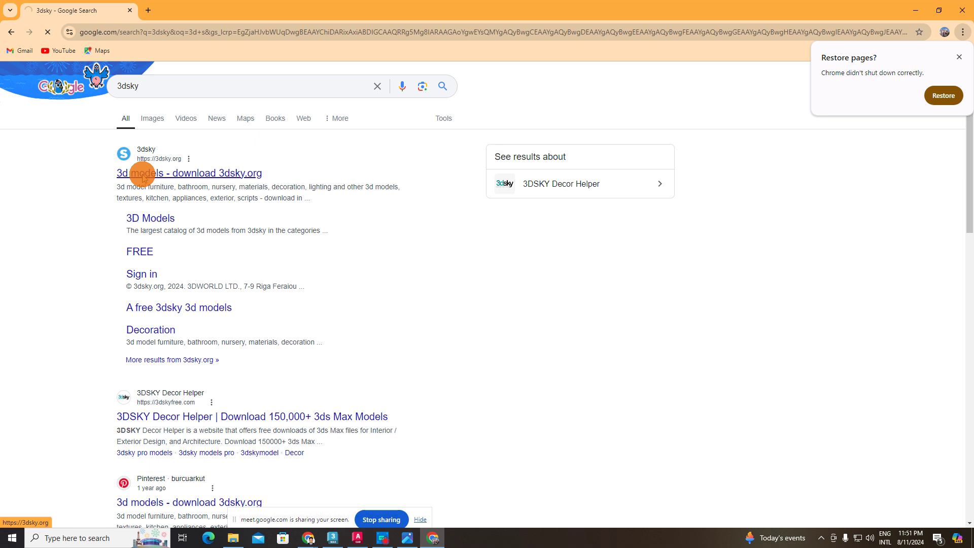
pyautogui.click(143, 175)
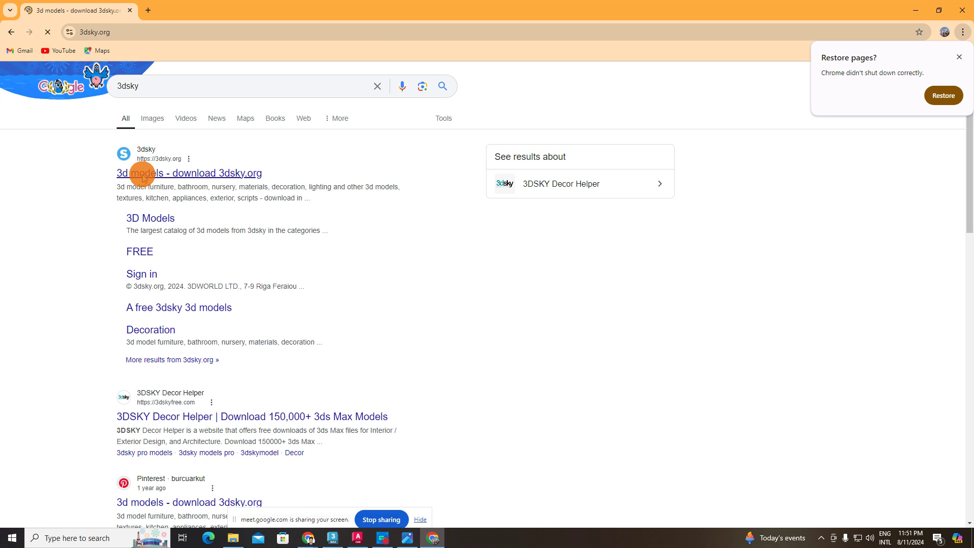
pyautogui.click(961, 60)
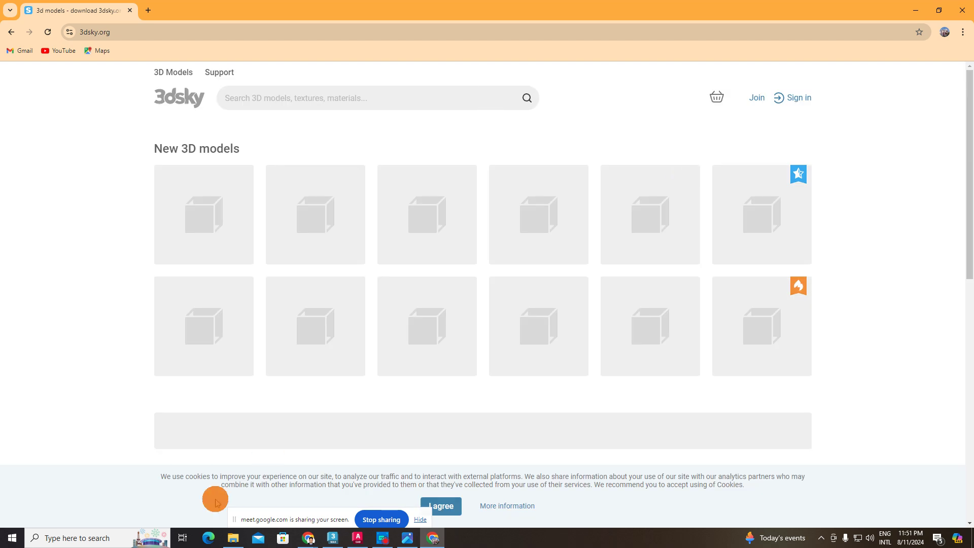
# Step: Relaunch Chrome and open it under a different profile
pyautogui.click(82, 537)
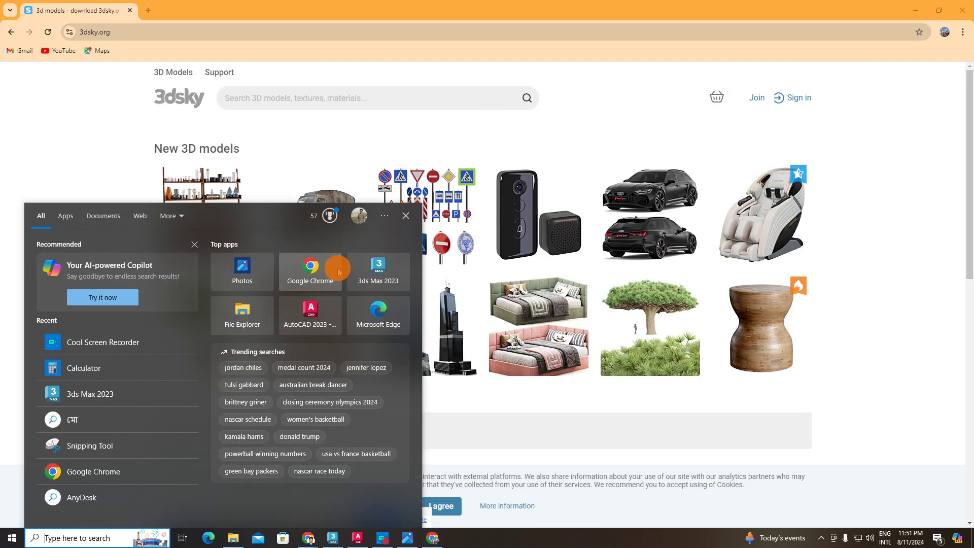
pyautogui.click(339, 272)
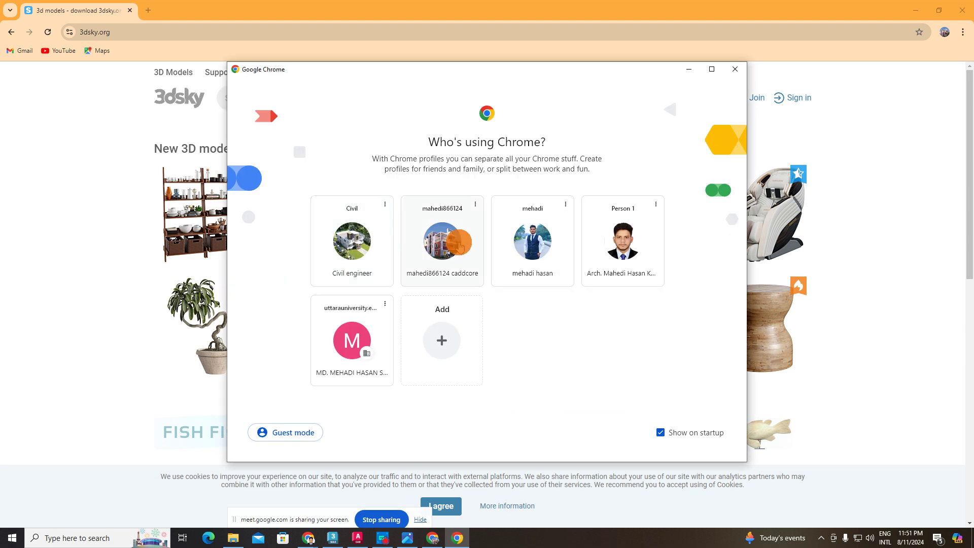
pyautogui.click(449, 246)
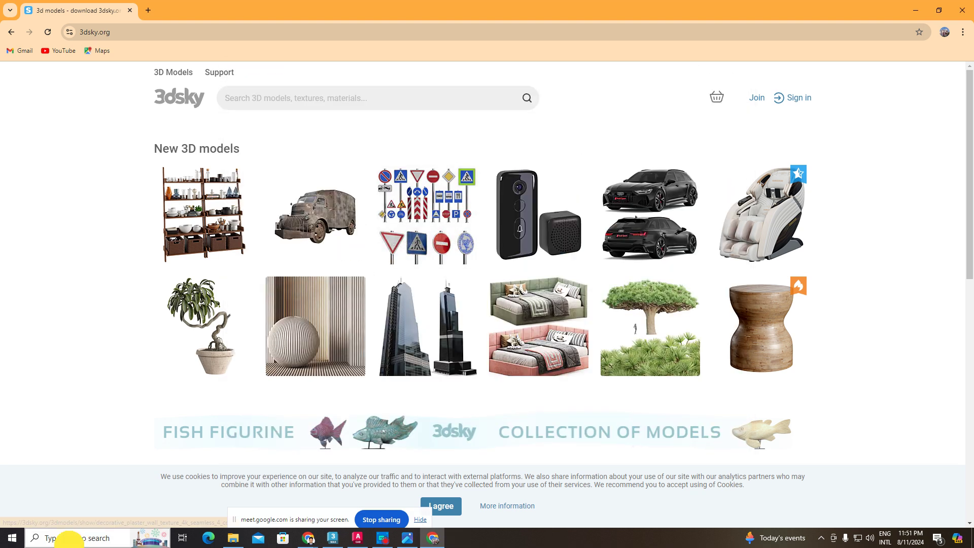
pyautogui.click(65, 536)
pyautogui.click(301, 278)
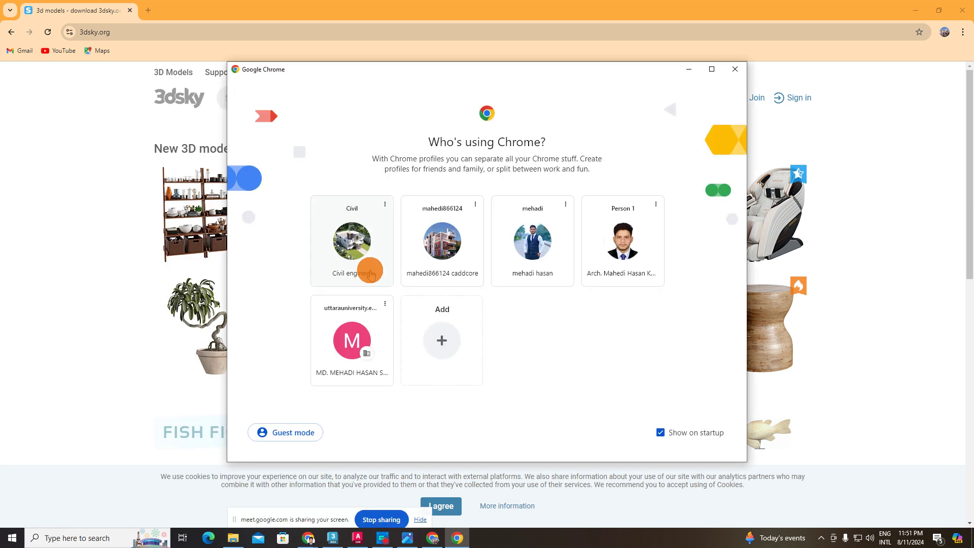
pyautogui.click(356, 241)
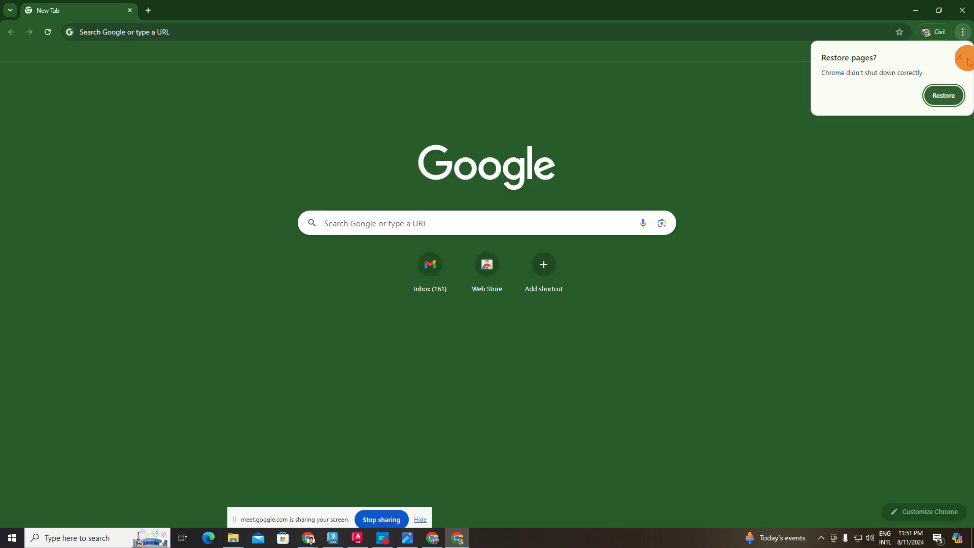
# Step: Search Google for '3d sky' and open the 3dsky.org 3D Models catalog sitelink
pyautogui.click(964, 58)
pyautogui.click(462, 229)
pyautogui.write('3')
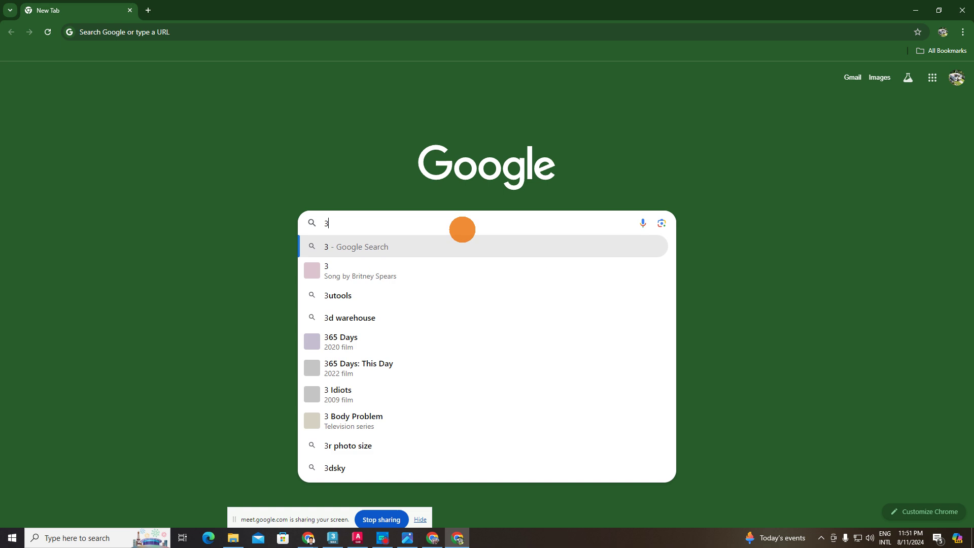
pyautogui.write('d sky')
pyautogui.press('Return')
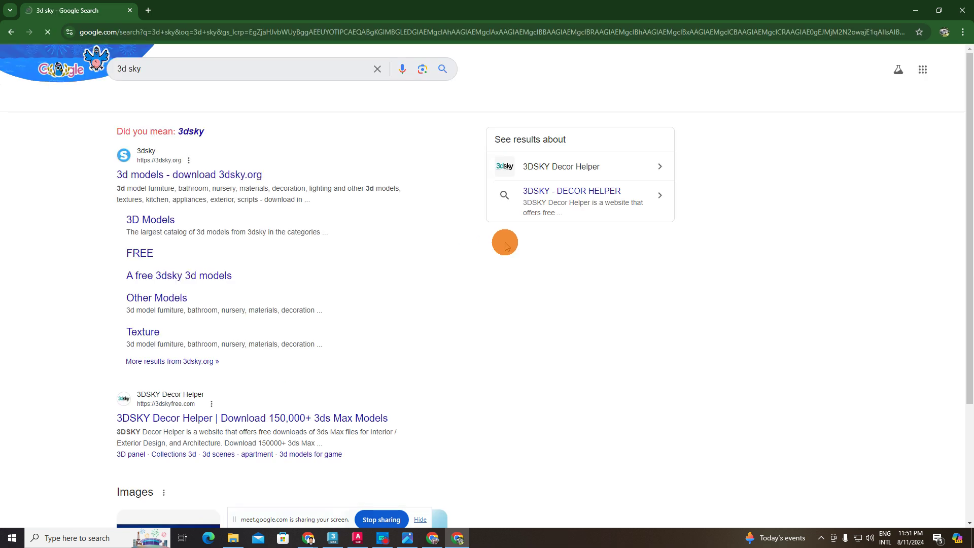
pyautogui.click(163, 221)
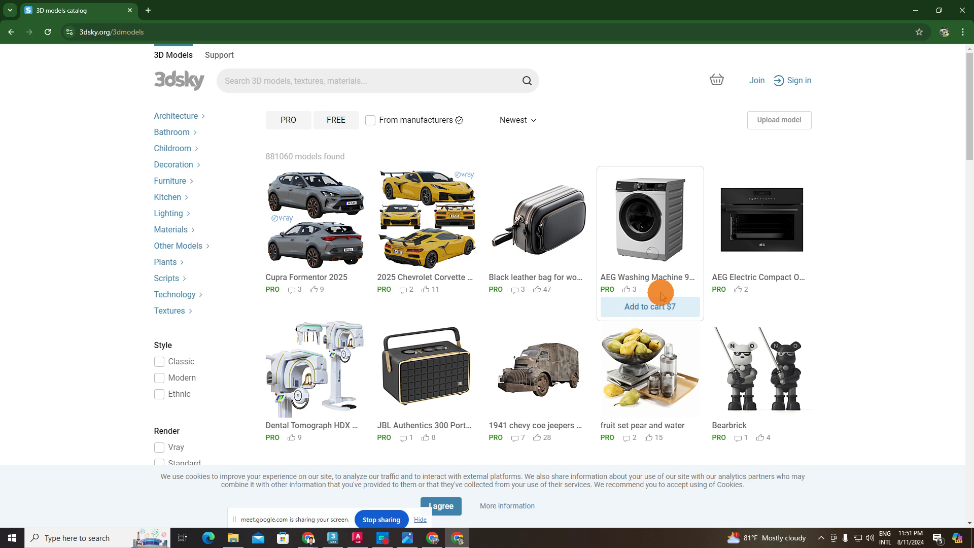
pyautogui.scroll(-4, 431, 238)
pyautogui.scroll(4, 459, 264)
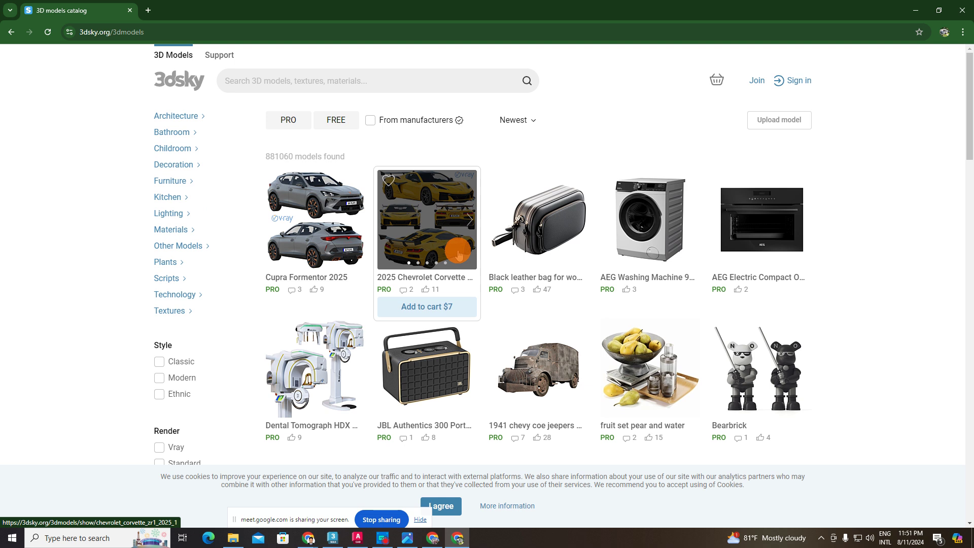
pyautogui.moveTo(315, 228)
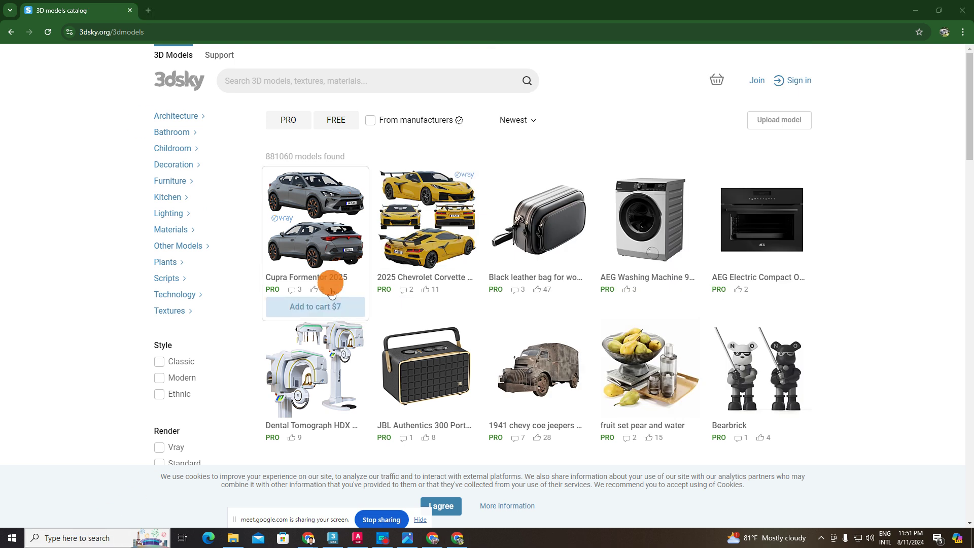
pyautogui.press('super')
pyautogui.click(304, 285)
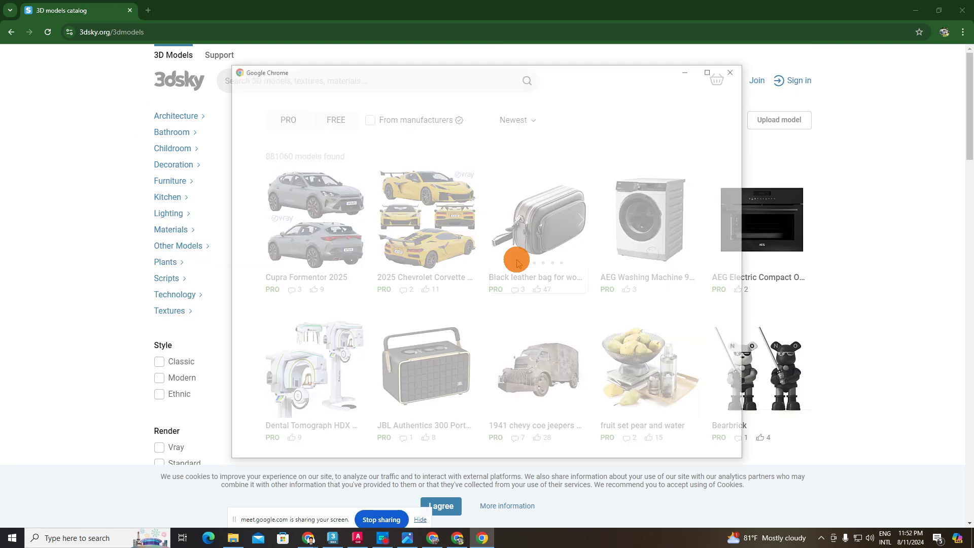
# Step: Switch to 3dsky.org's Sign In form and submit the saved account credentials twice
pyautogui.click(615, 246)
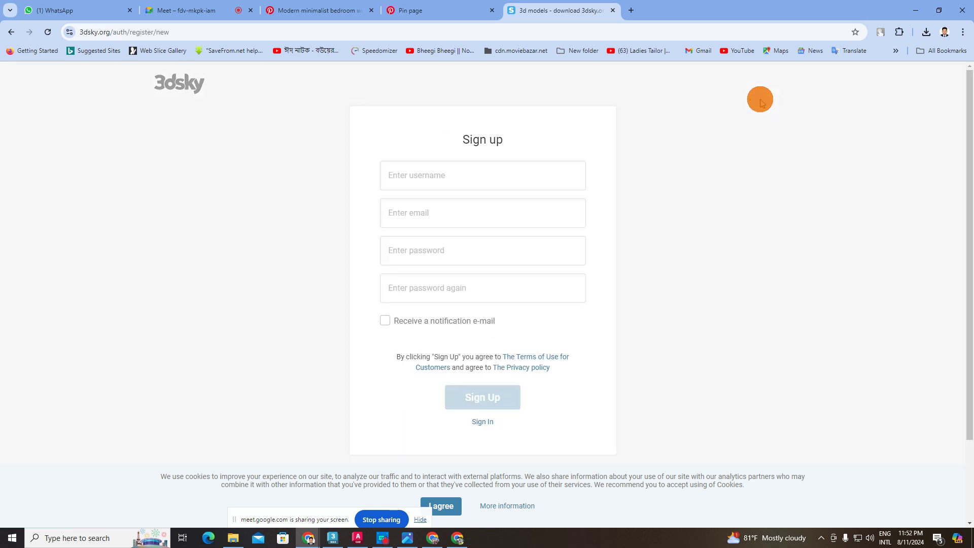
pyautogui.click(501, 428)
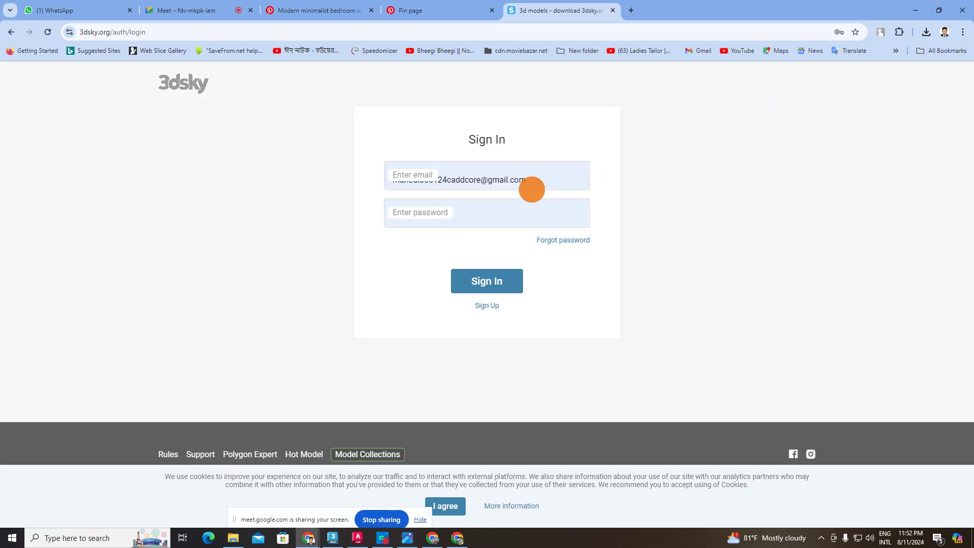
pyautogui.click(493, 282)
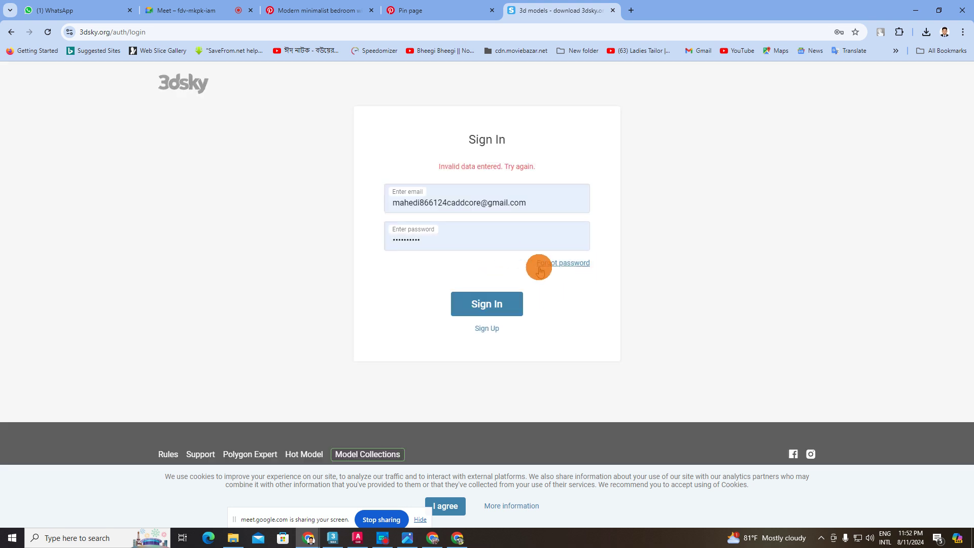
pyautogui.click(495, 312)
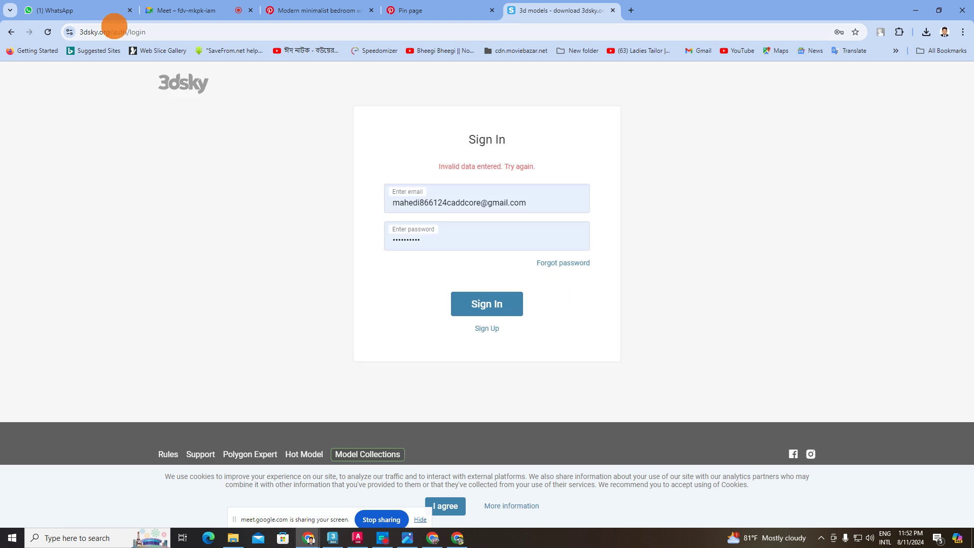
# Step: In a new tab, search Google for 'durtain 3d model' to find free curtain models
pyautogui.hotkey('ctrl', 't')
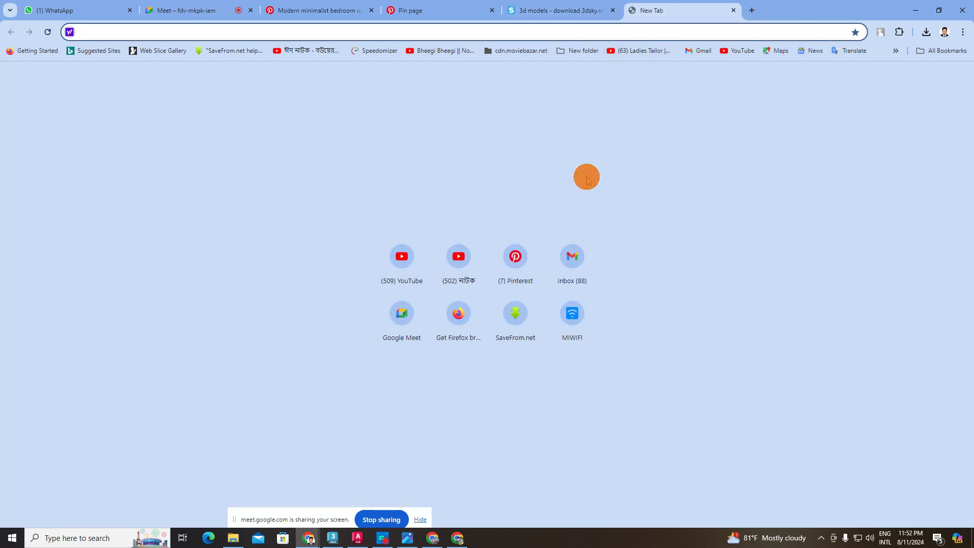
pyautogui.click(904, 55)
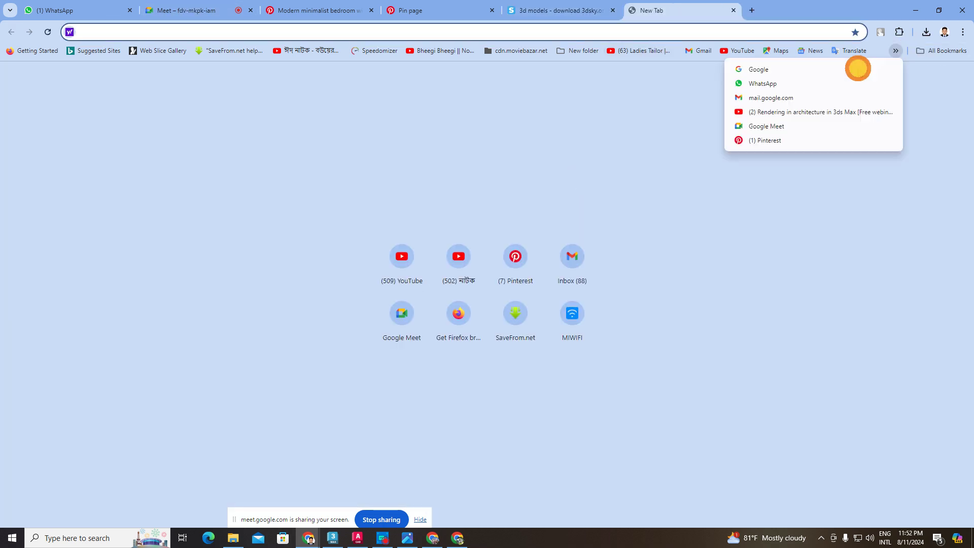
pyautogui.click(772, 68)
pyautogui.click(470, 278)
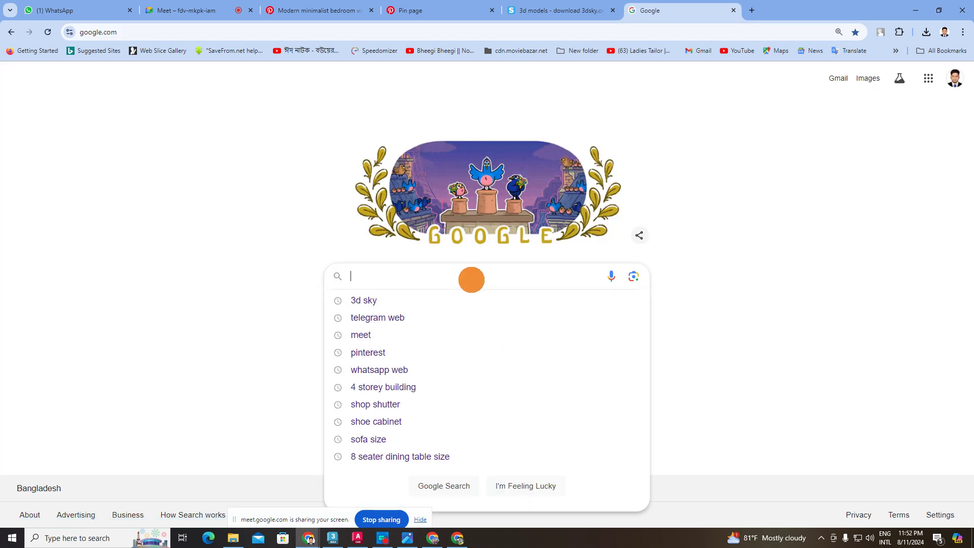
pyautogui.write('d')
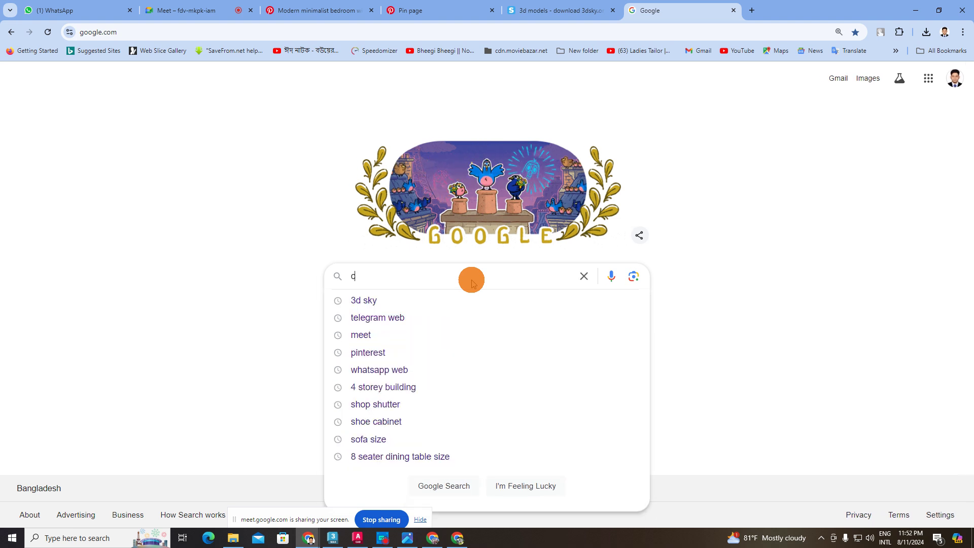
pyautogui.write('urtain ')
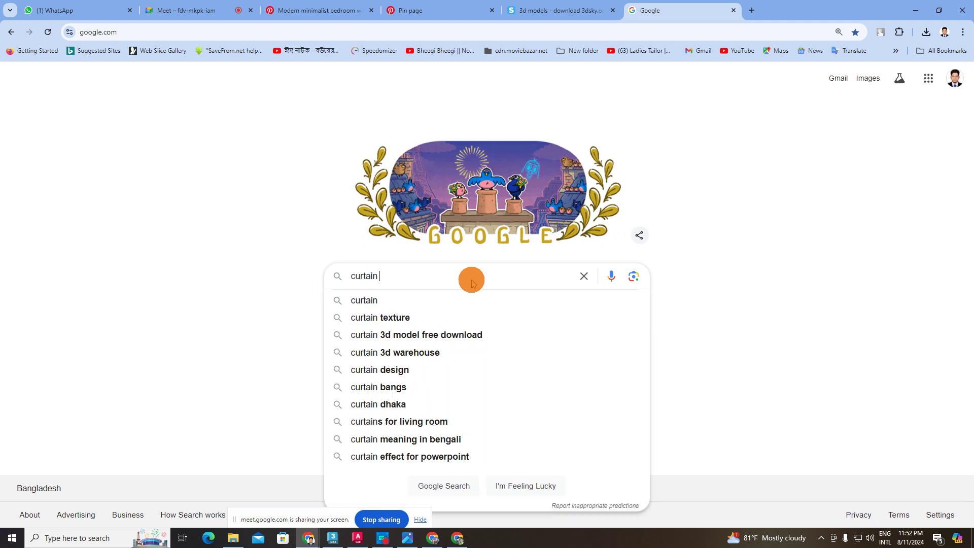
pyautogui.write('3d model')
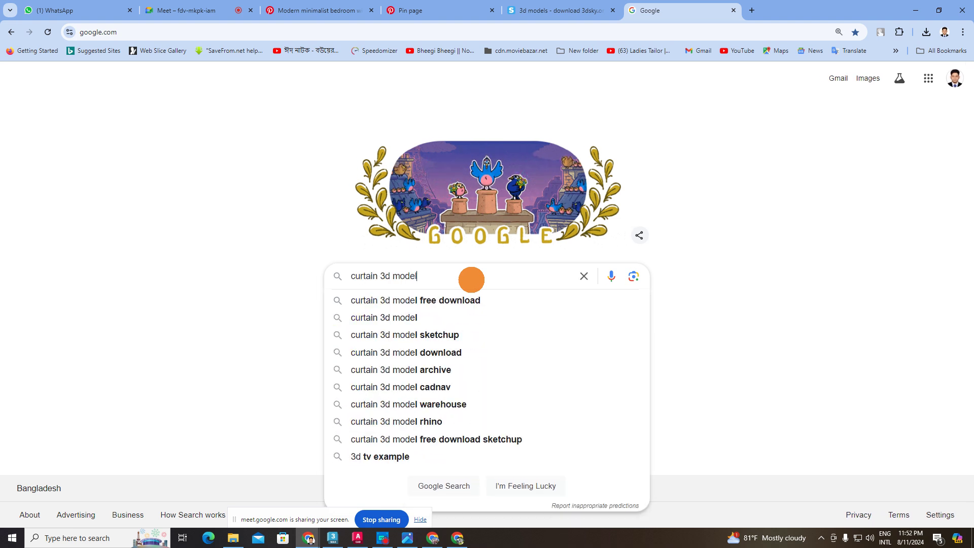
pyautogui.click(414, 299)
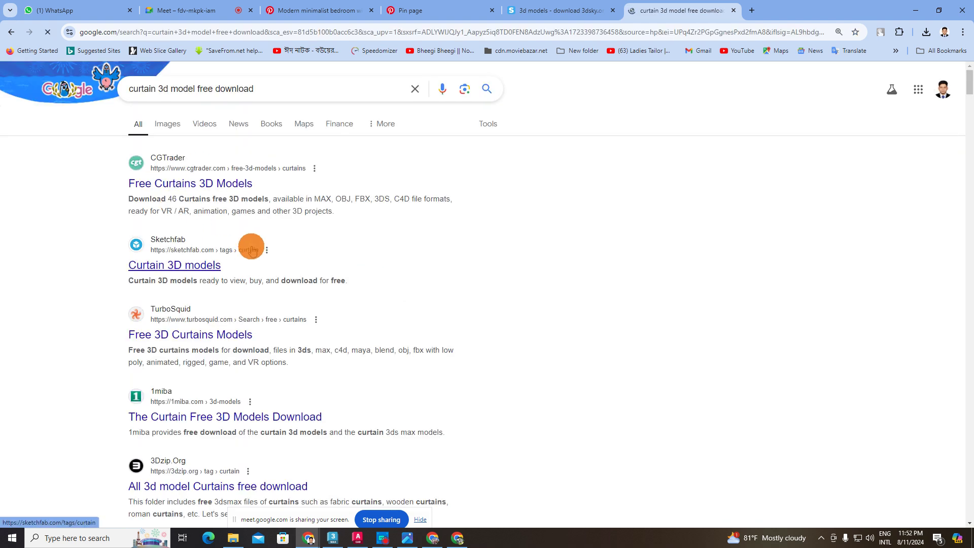
# Step: Browse the curtain search results, visiting Free3D and returning to the result list
pyautogui.scroll(-2, 251, 249)
pyautogui.scroll(-3, 239, 287)
pyautogui.scroll(-2, 196, 314)
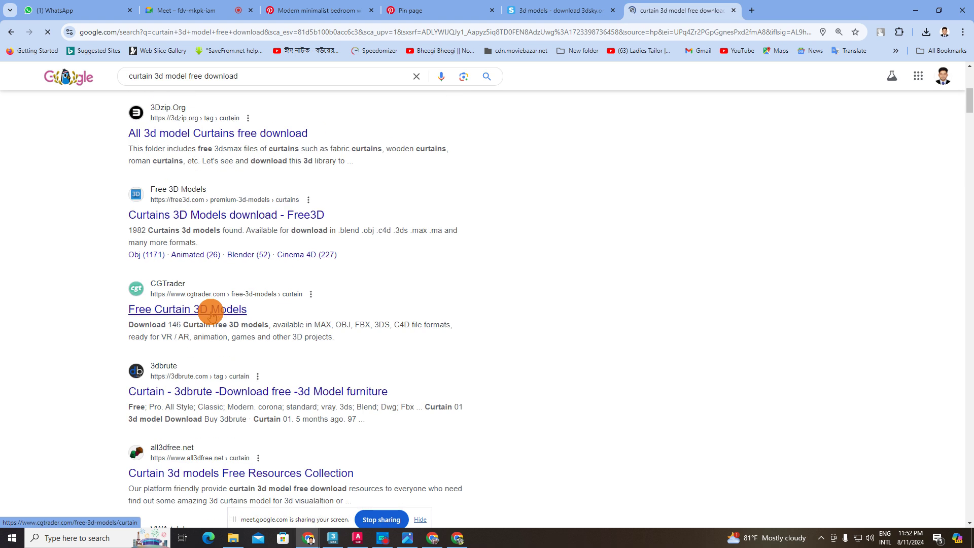
pyautogui.scroll(4, 211, 313)
pyautogui.scroll(-2, 212, 311)
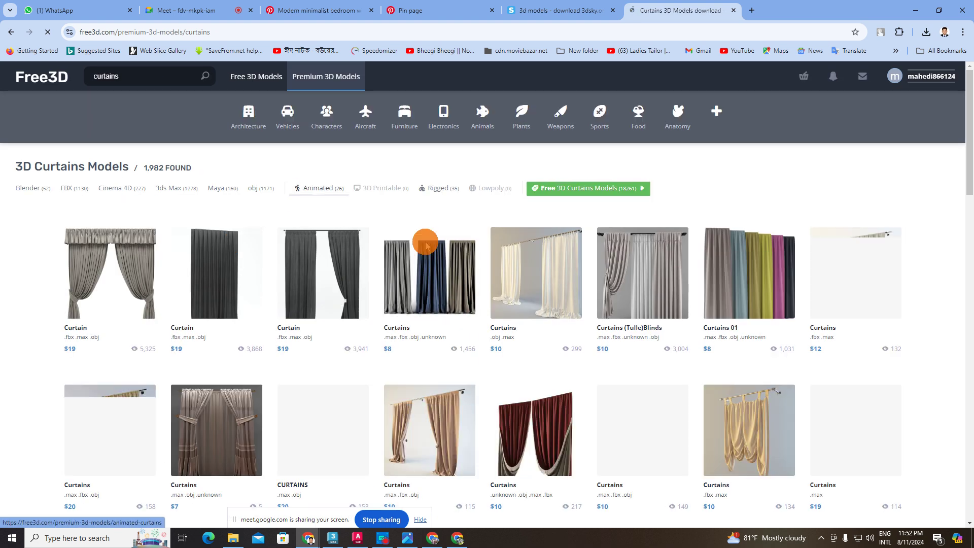
pyautogui.click(12, 32)
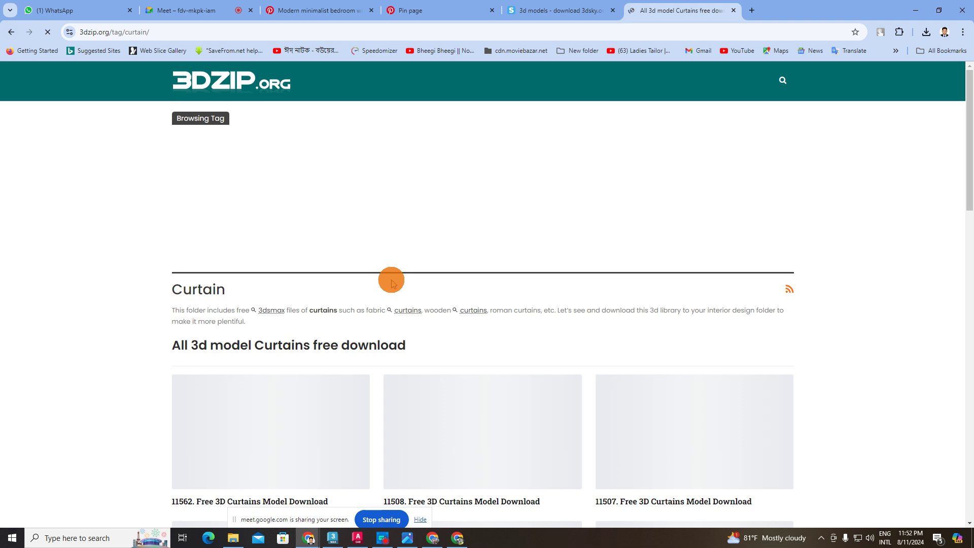
pyautogui.scroll(-2, 391, 279)
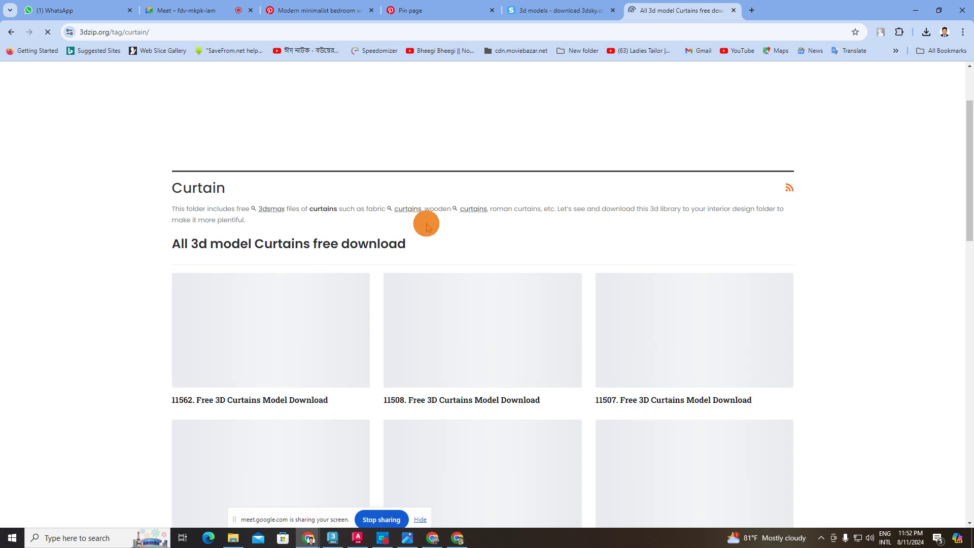
# Step: Compare the 3dsky, Pinterest and 3dzip curtain tabs, then open File Explorer at This PC
pyautogui.click(538, 10)
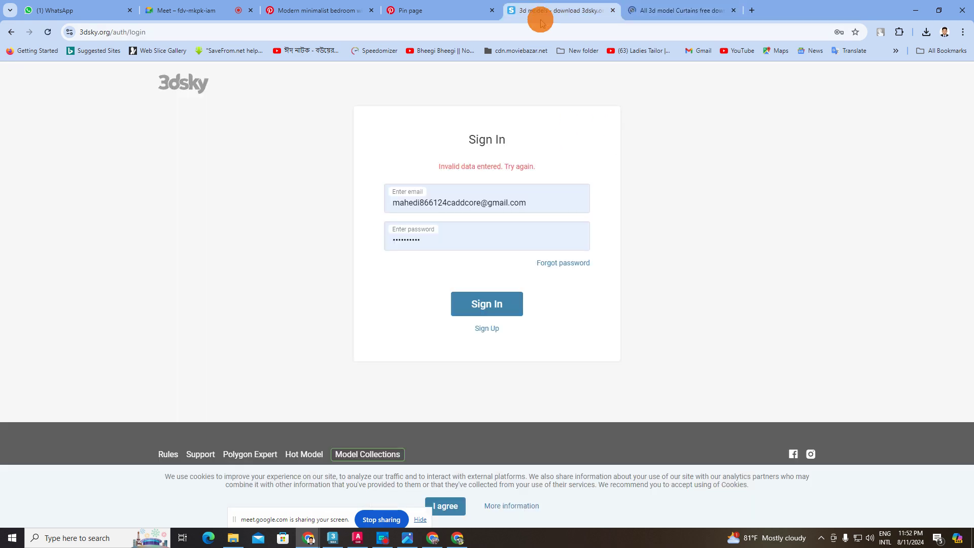
pyautogui.click(660, 10)
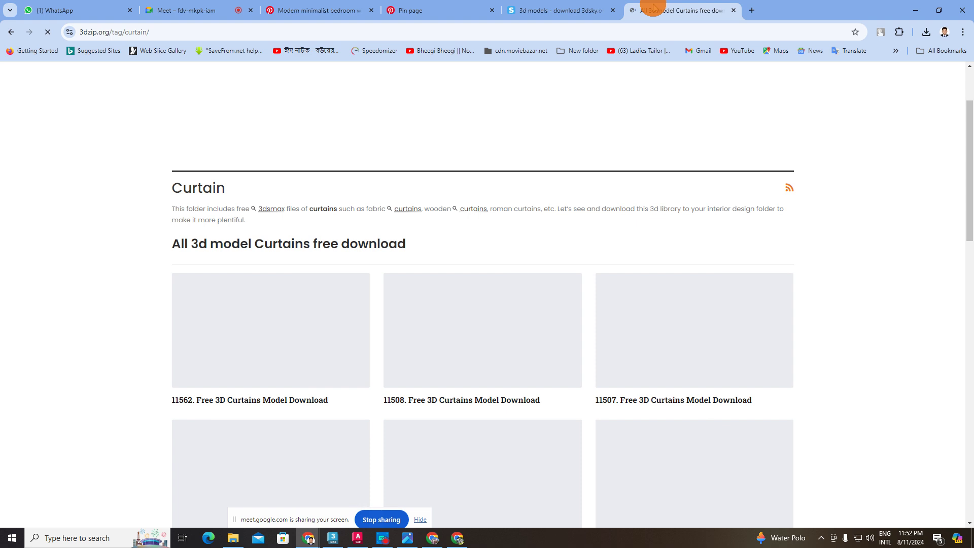
pyautogui.click(558, 11)
pyautogui.click(428, 10)
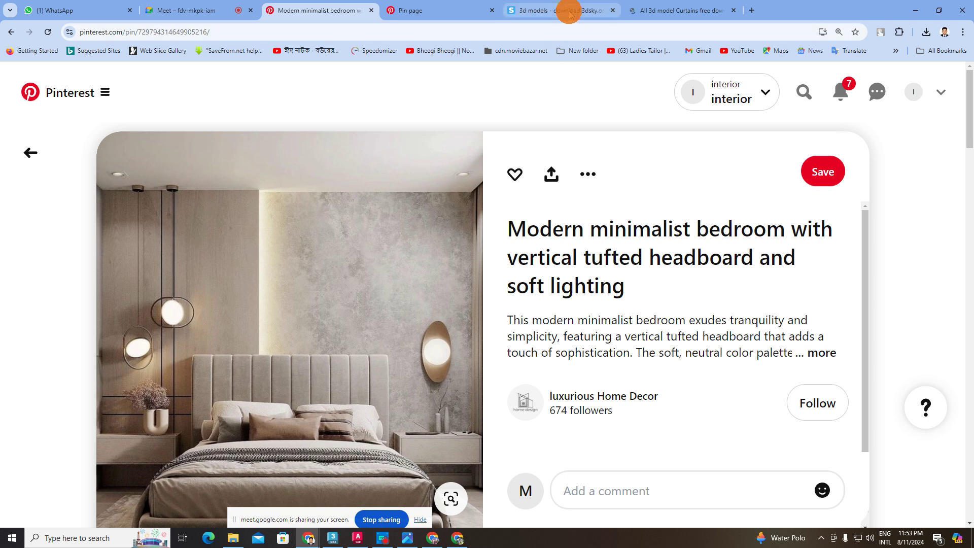
pyautogui.click(566, 10)
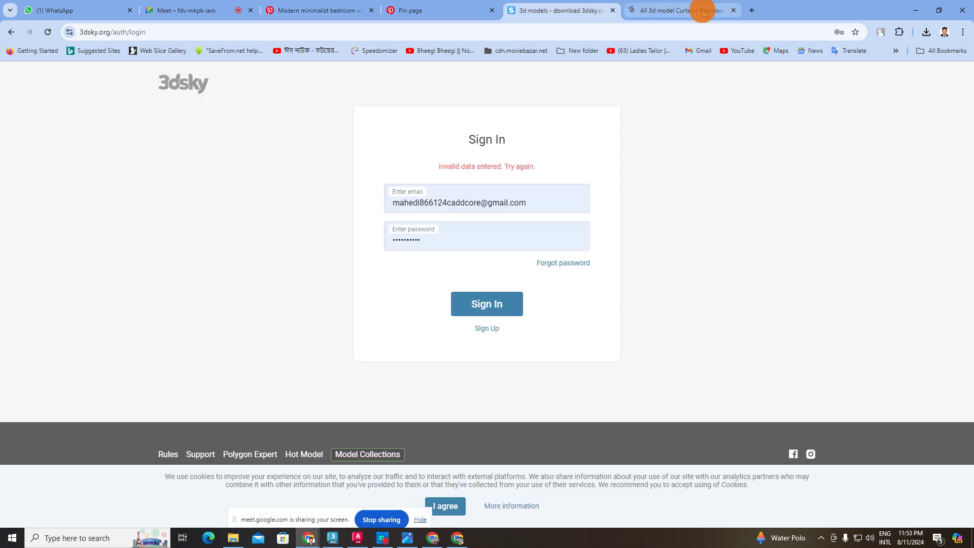
pyautogui.click(703, 13)
pyautogui.click(628, 123)
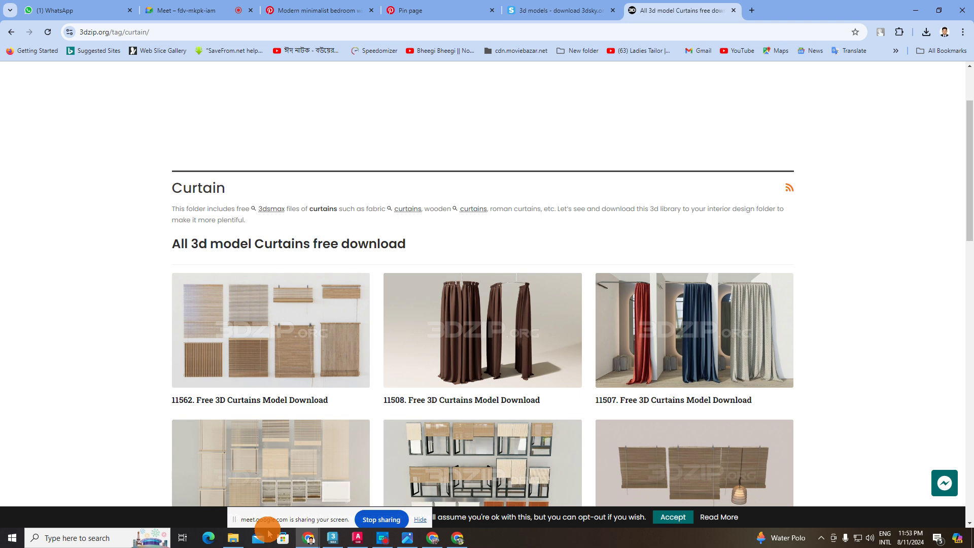
pyautogui.click(234, 538)
pyautogui.click(21, 169)
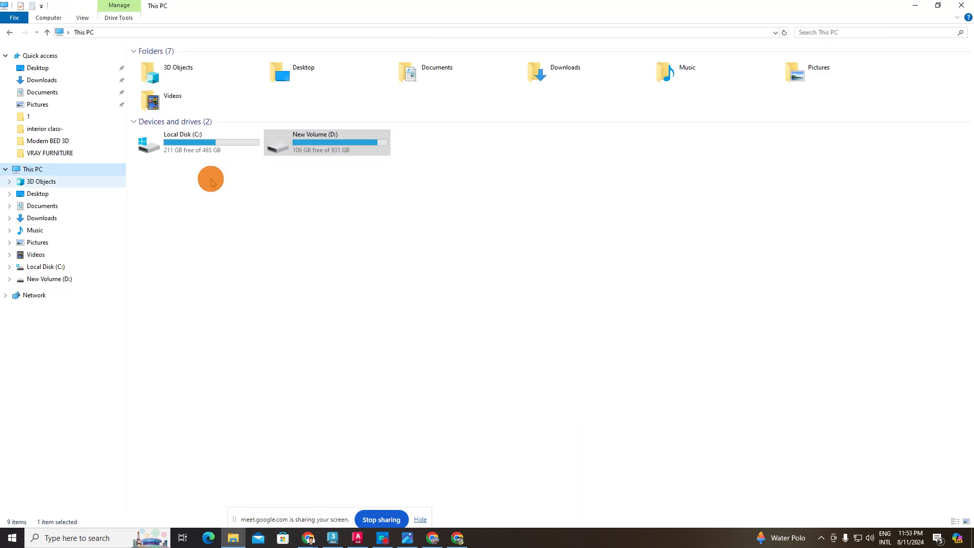
# Step: Open New Volume (D:) and browse into the personal work folder's OFFICE 2022 folder
pyautogui.click(329, 136)
pyautogui.doubleClick(329, 136)
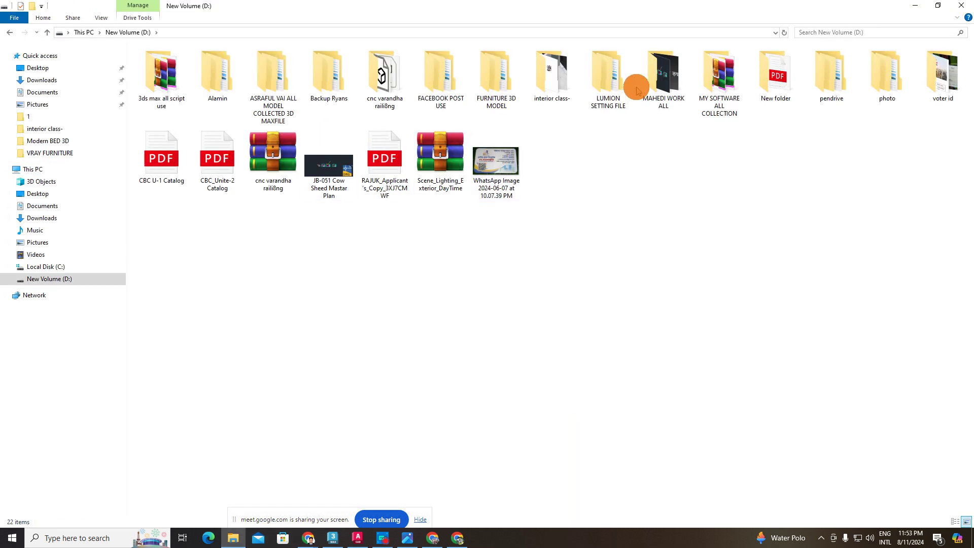
pyautogui.doubleClick(664, 86)
pyautogui.doubleClick(154, 92)
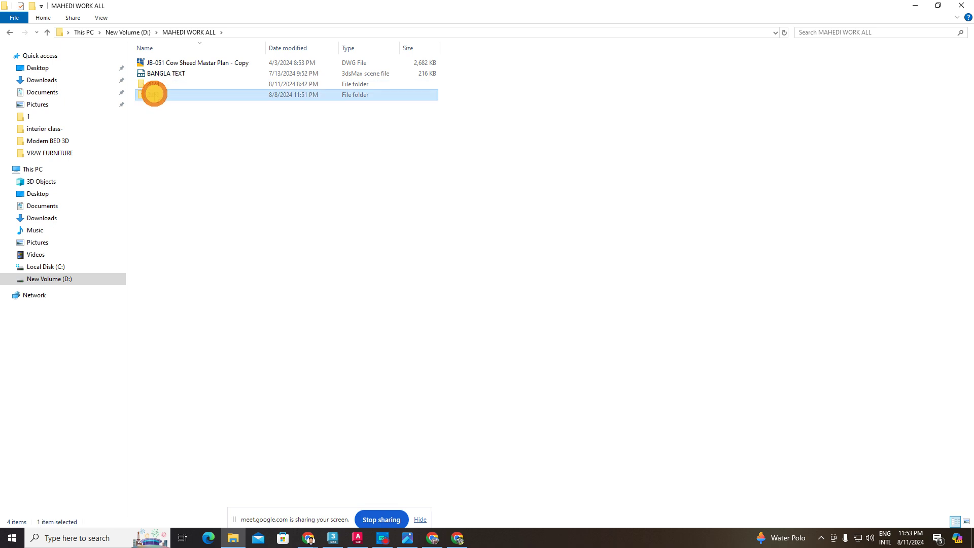
pyautogui.click(45, 32)
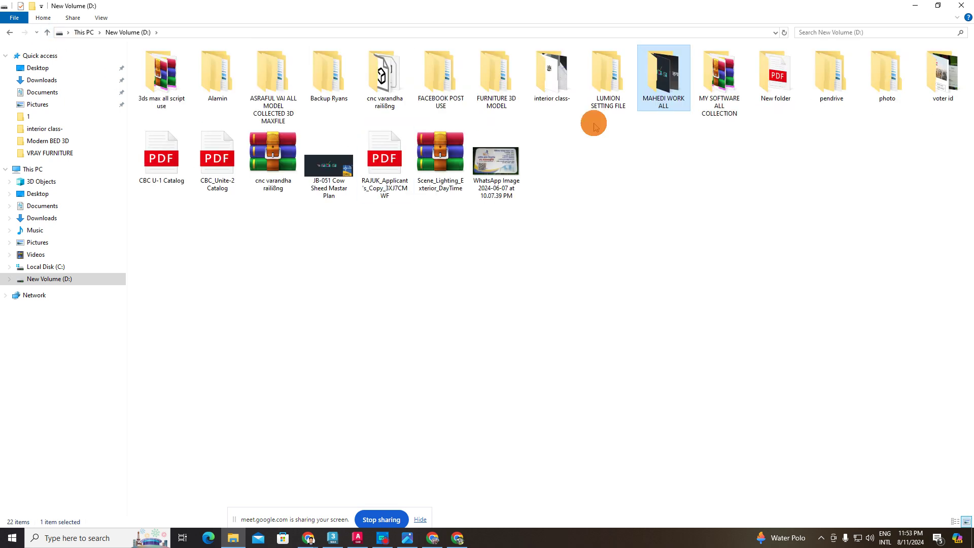
pyautogui.doubleClick(213, 79)
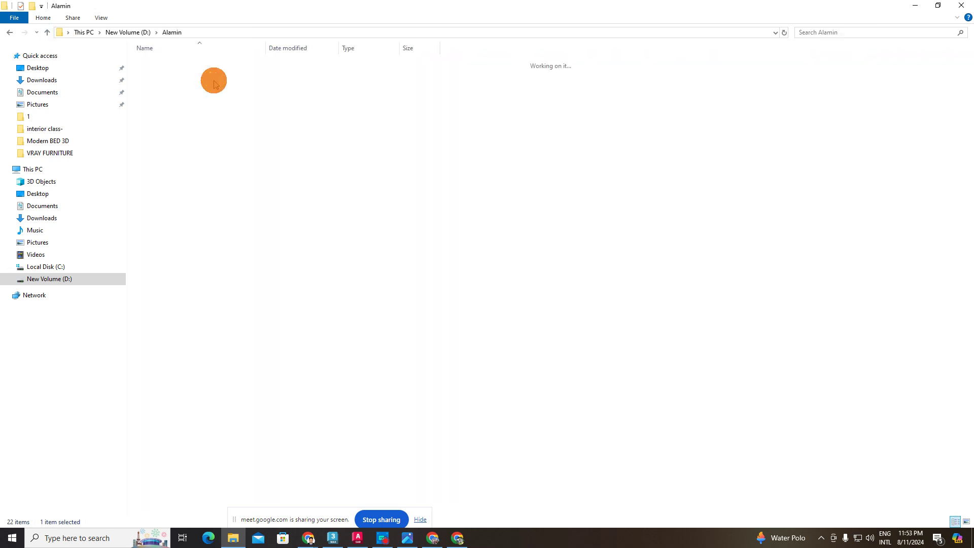
pyautogui.doubleClick(168, 73)
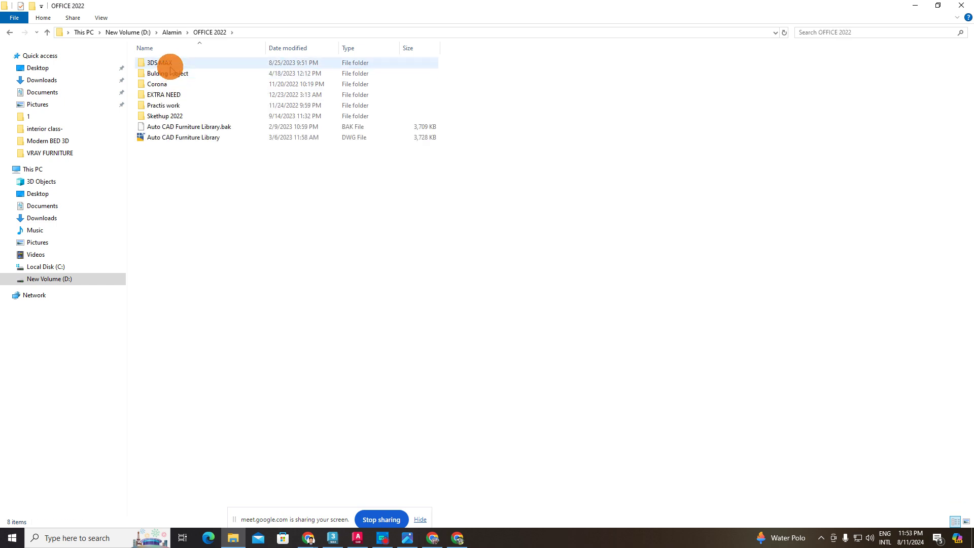
# Step: Go through OFFICE 2022 > EXTRA NEED into the CG MODEL folder
pyautogui.click(170, 64)
pyautogui.doubleClick(170, 63)
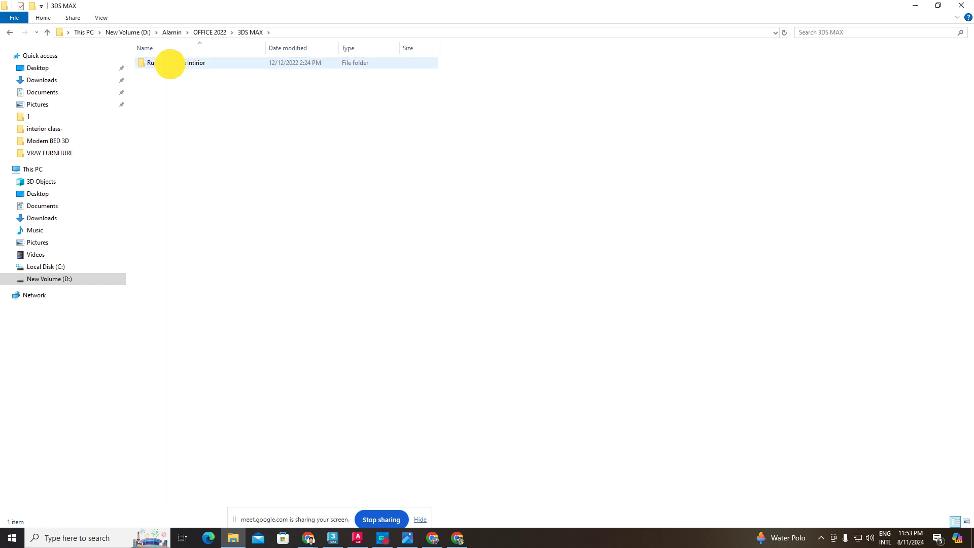
pyautogui.click(48, 33)
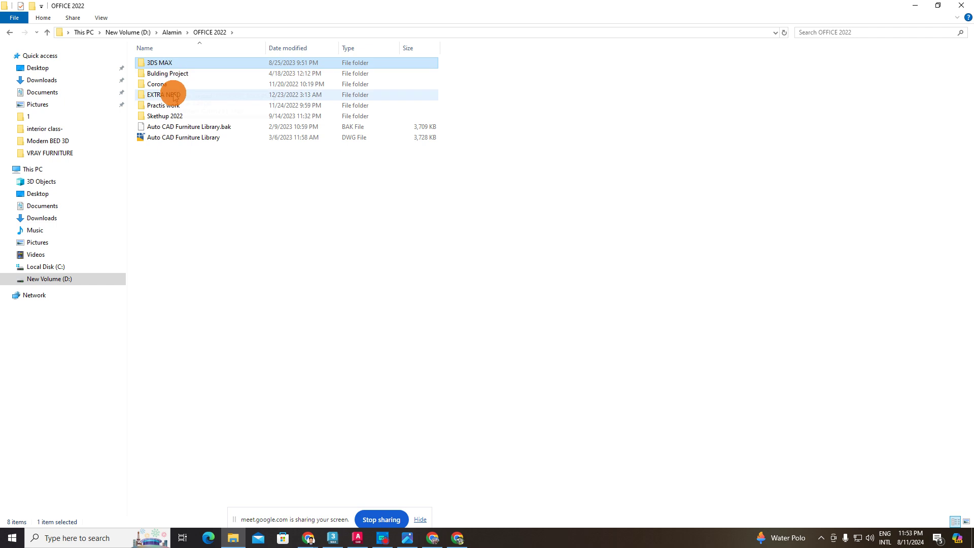
pyautogui.click(172, 94)
pyautogui.doubleClick(172, 95)
pyautogui.doubleClick(165, 62)
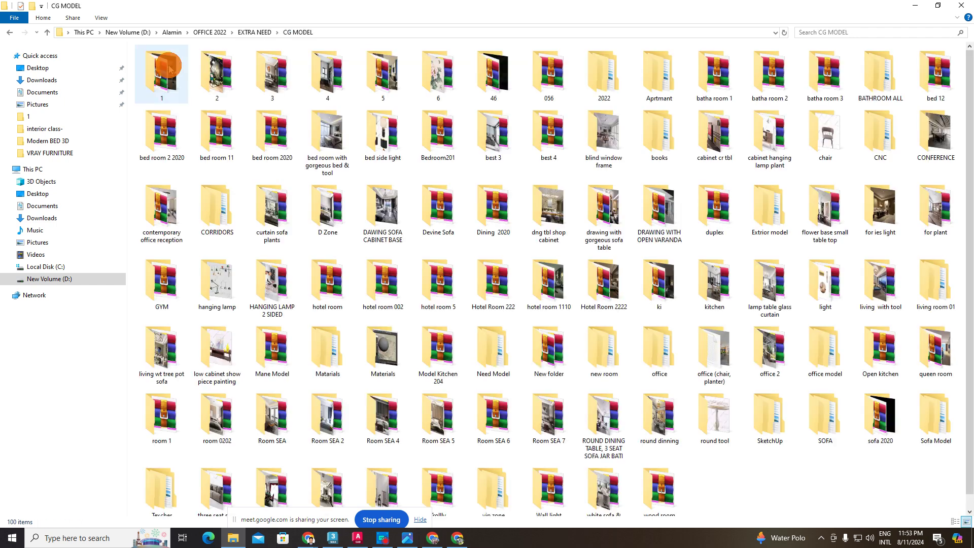
# Step: Preview the room 101 image in CG MODEL folder 1, then close Photos
pyautogui.doubleClick(169, 66)
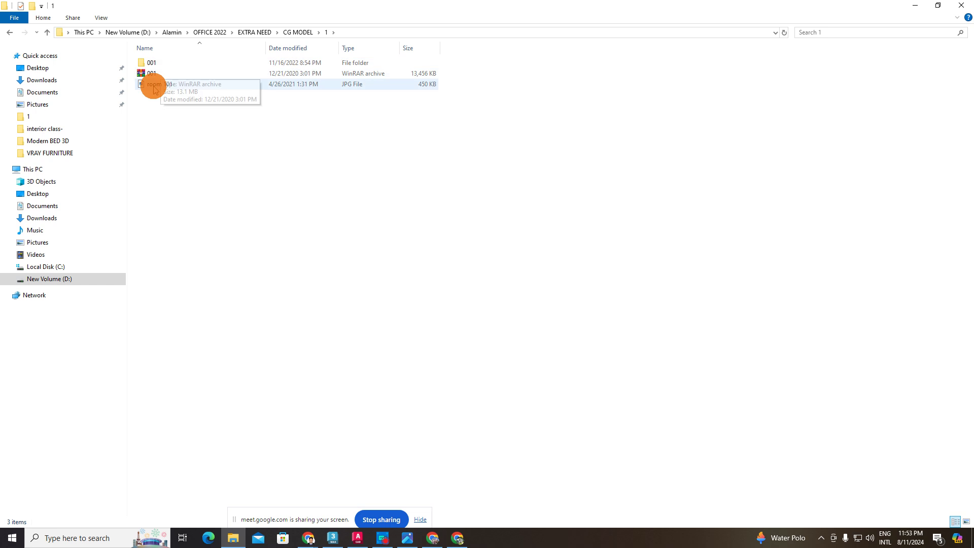
pyautogui.doubleClick(153, 82)
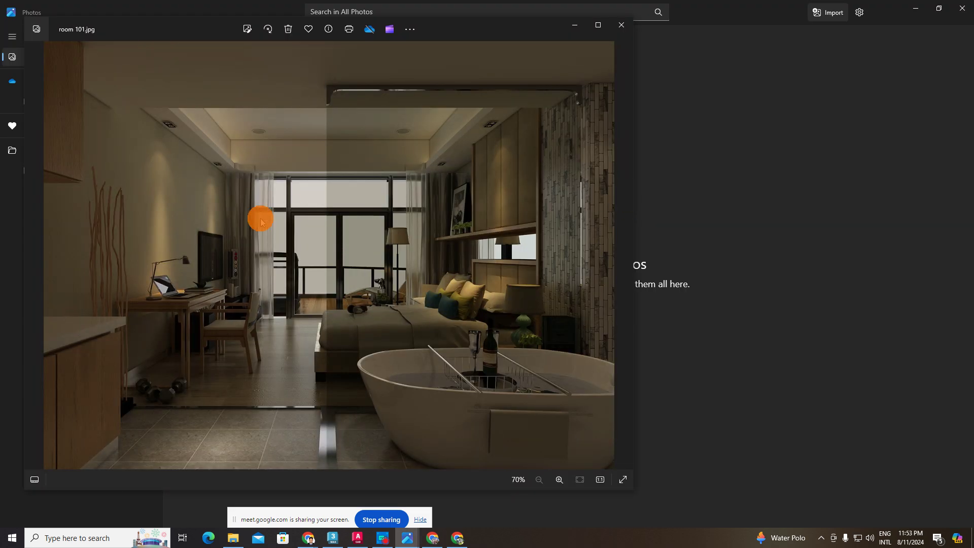
pyautogui.scroll(2, 261, 222)
pyautogui.scroll(3, 257, 213)
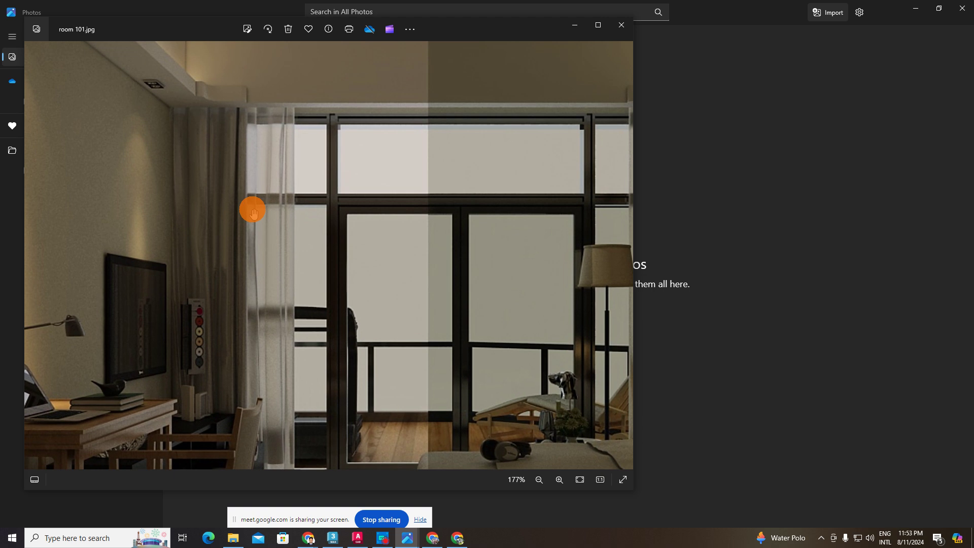
pyautogui.click(625, 24)
pyautogui.click(963, 9)
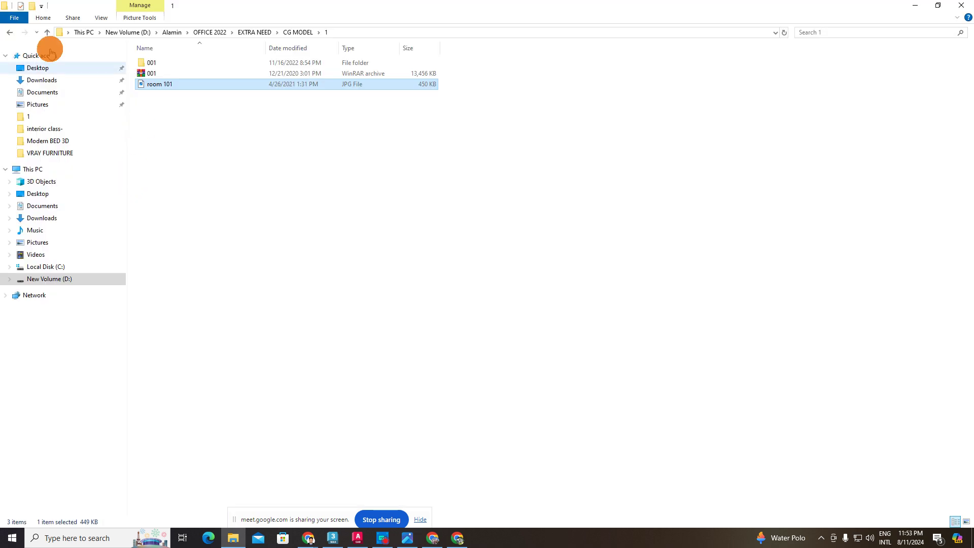
# Step: Open CG MODEL folder 3 and preview its bedroom reference image before closing Photos
pyautogui.click(50, 32)
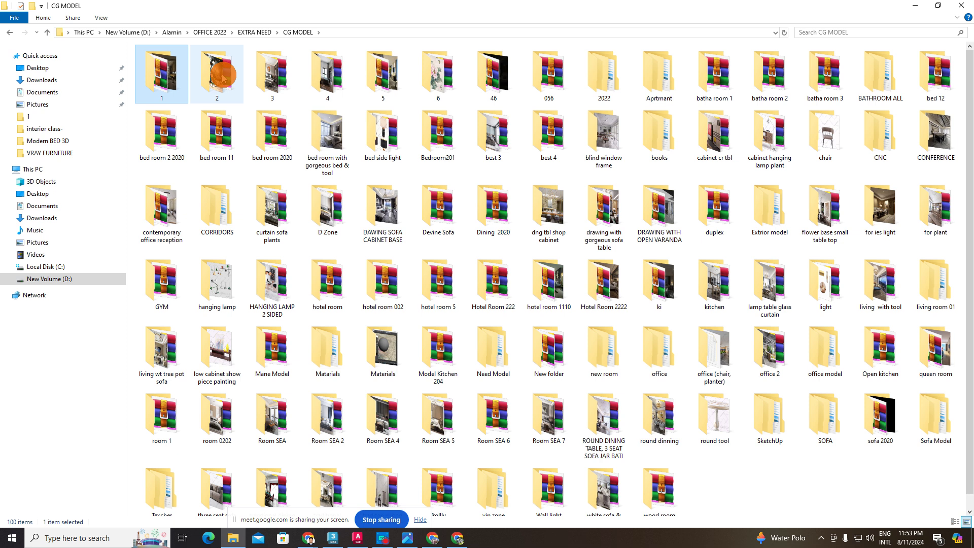
pyautogui.doubleClick(263, 74)
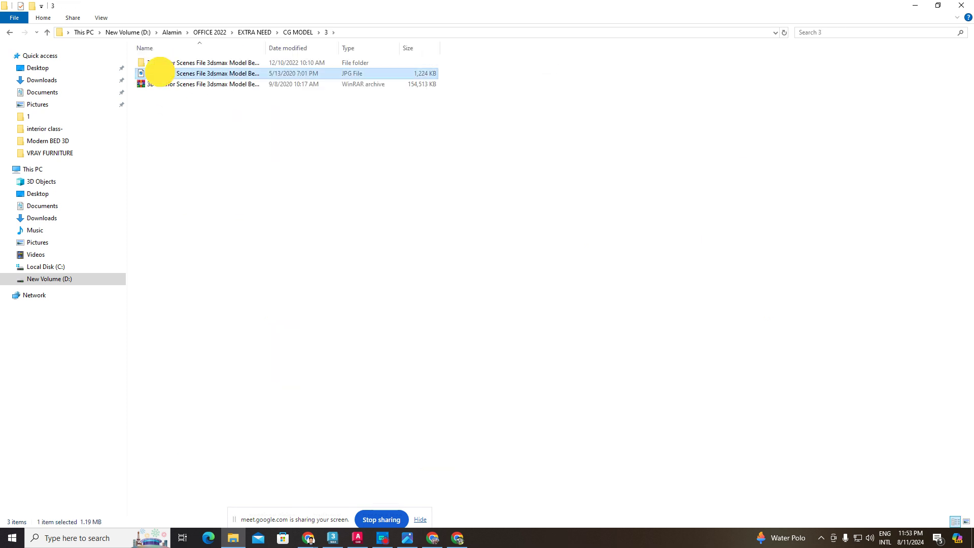
pyautogui.doubleClick(160, 73)
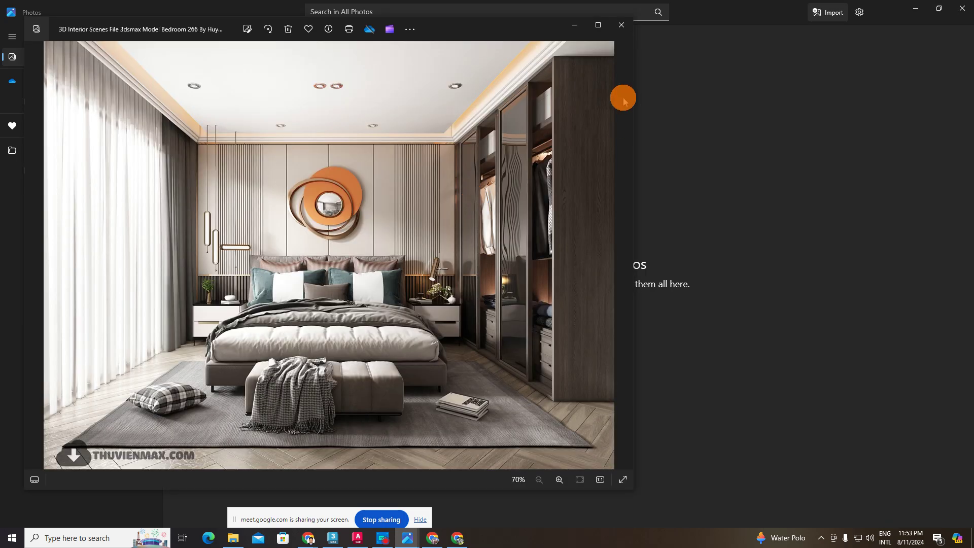
pyautogui.click(620, 26)
pyautogui.click(963, 8)
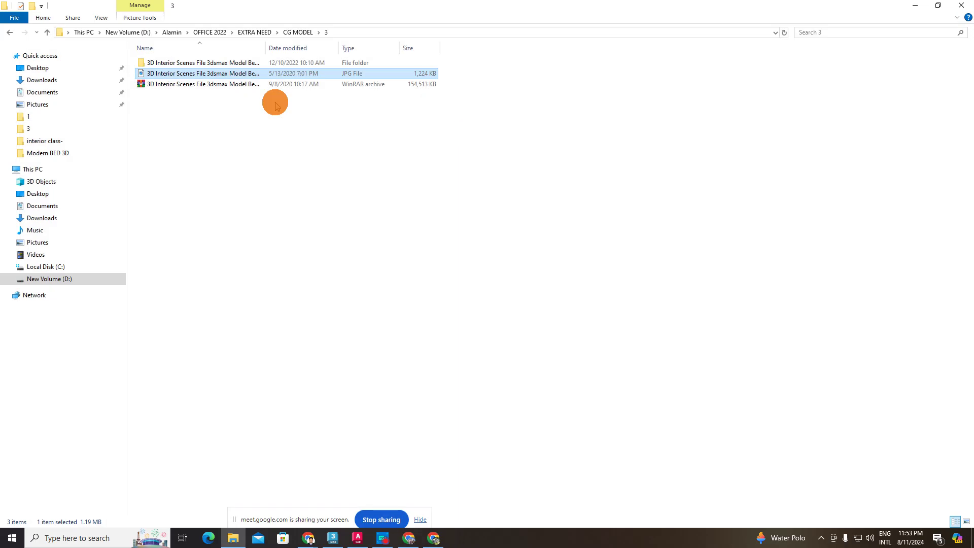
# Step: Open the bedroom scene folder and minimize windows while 3ds Max loads, then restore the 3dsky.org catalog
pyautogui.click(163, 84)
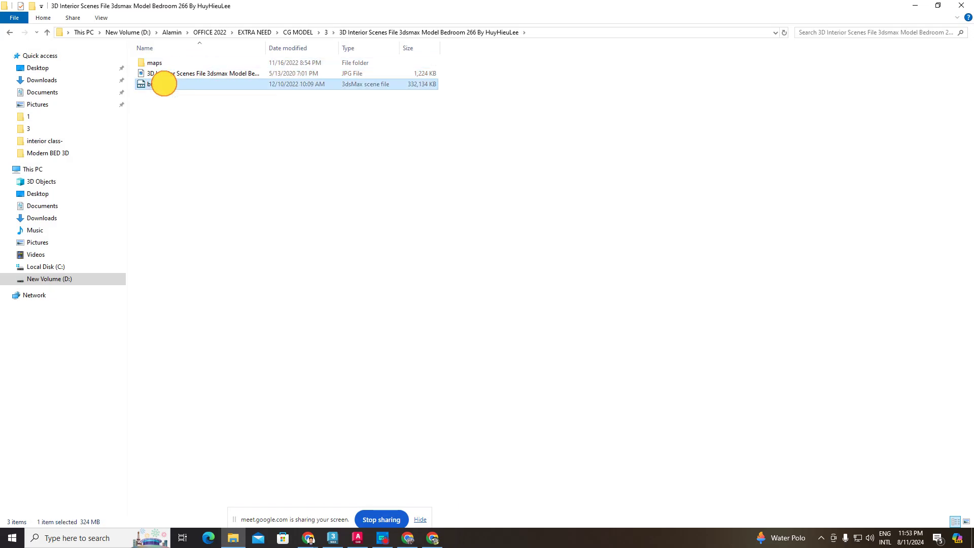
pyautogui.click(917, 14)
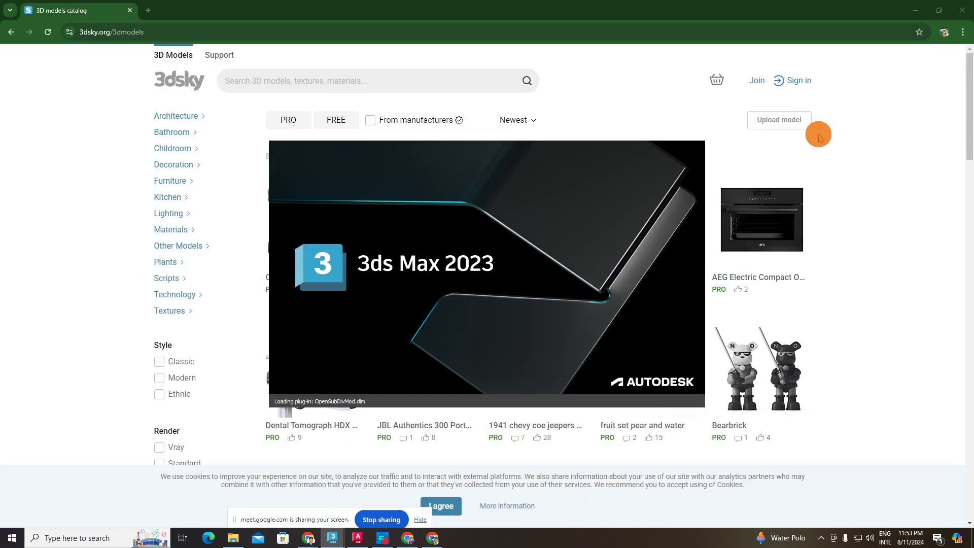
pyautogui.click(917, 11)
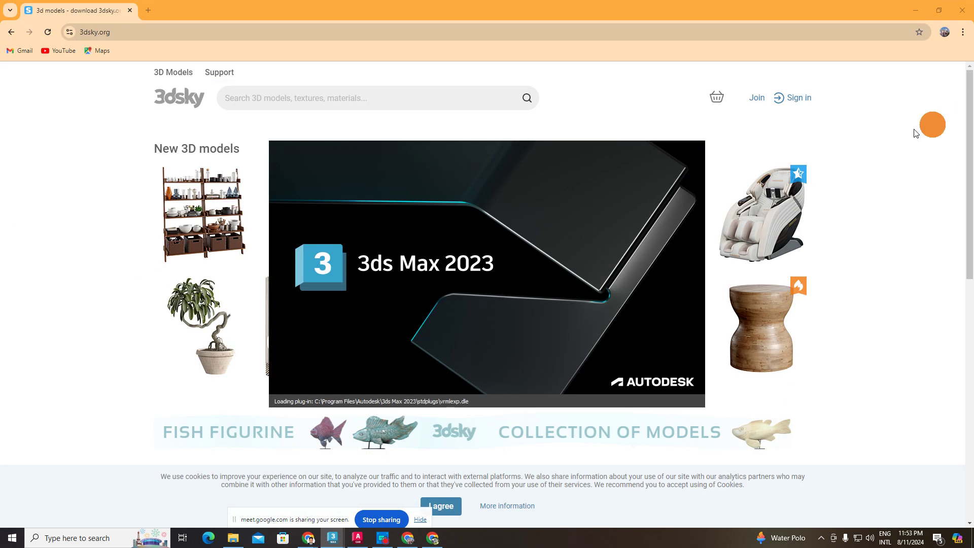
pyautogui.click(917, 10)
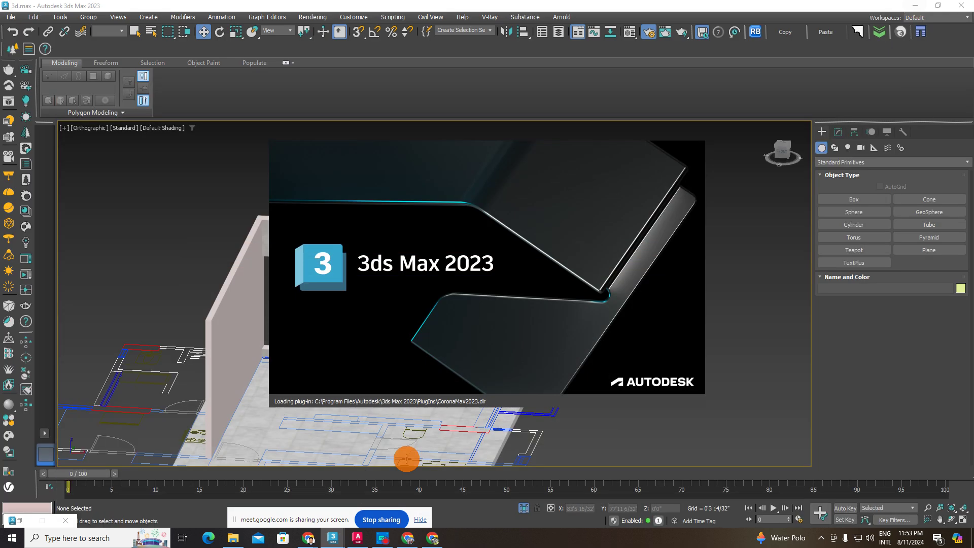
pyautogui.click(410, 539)
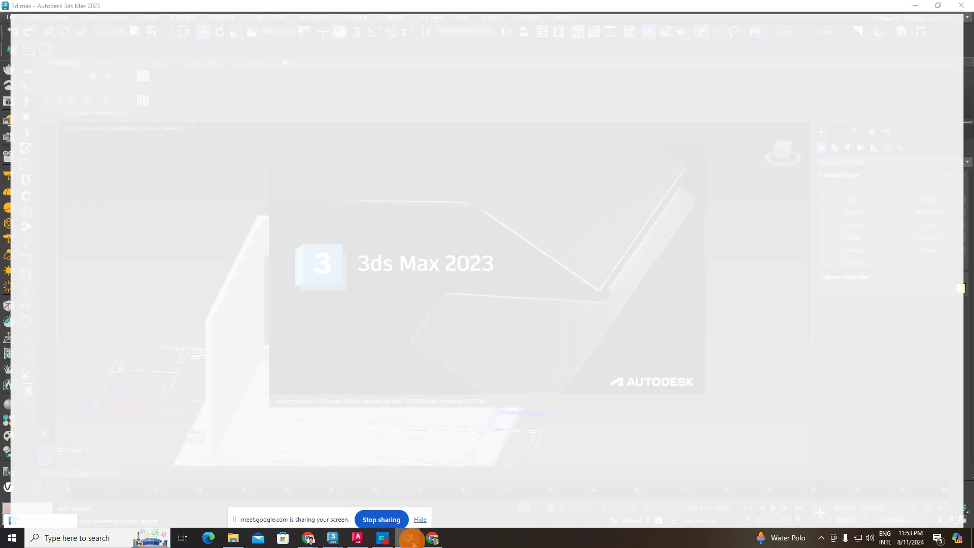
pyautogui.hotkey('ctrl', 'w')
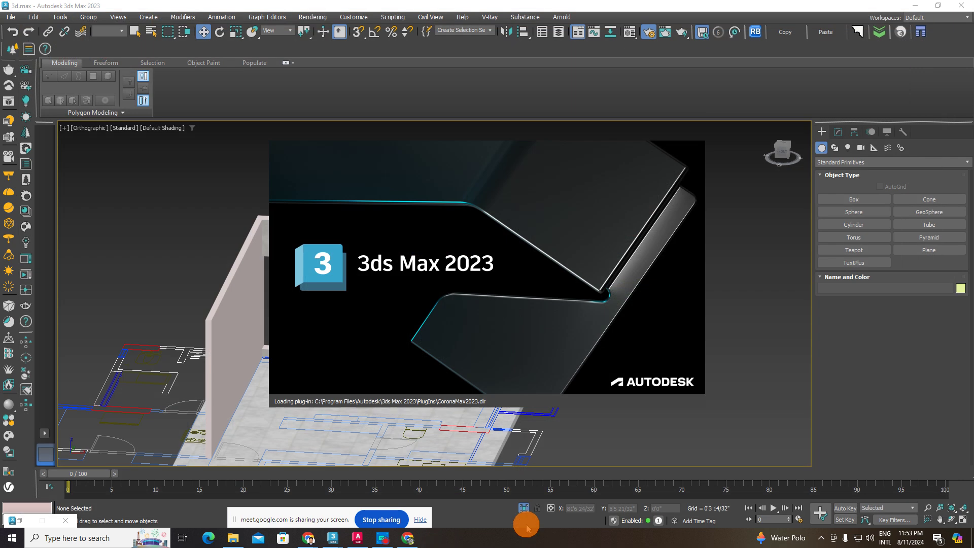
pyautogui.click(409, 540)
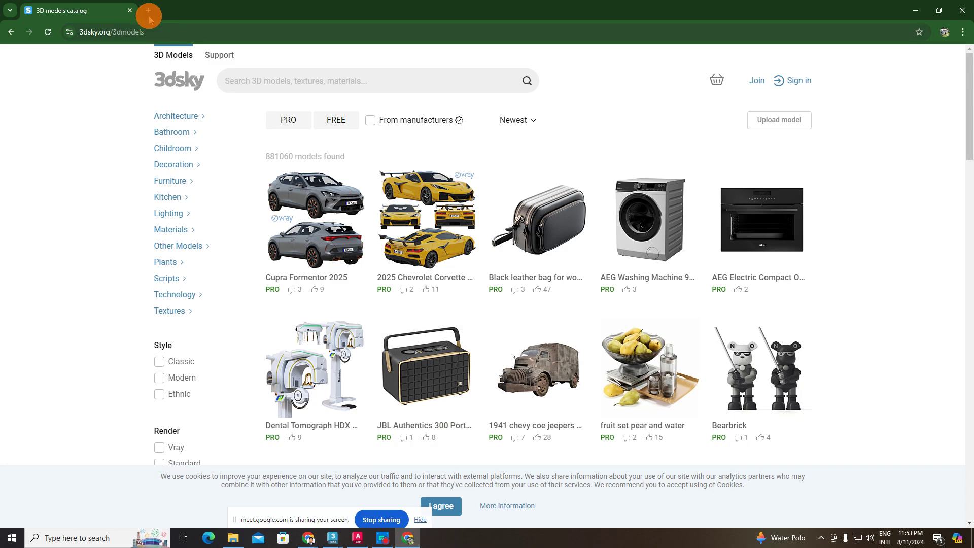
# Step: Save the modern minimalist bedroom photo from the Pinterest pin with Save image as
pyautogui.click(130, 10)
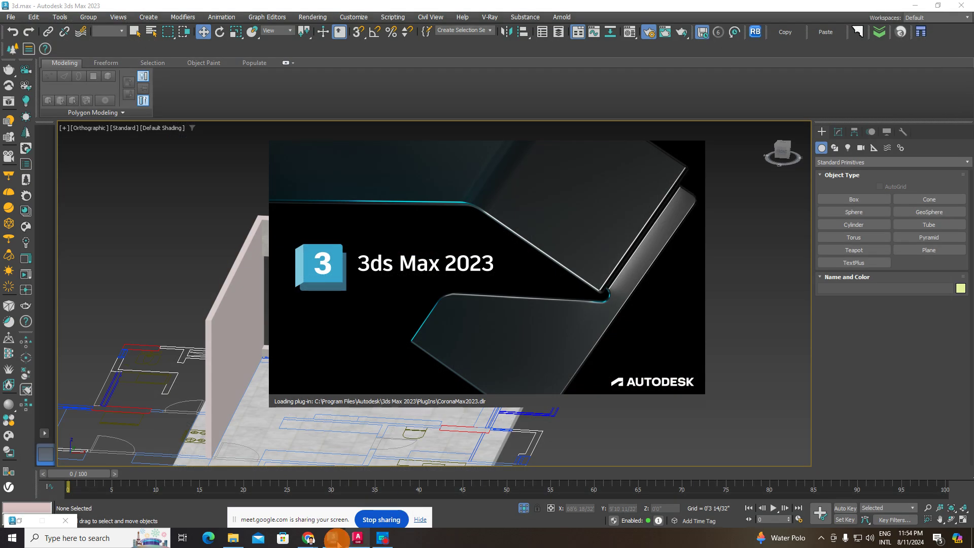
pyautogui.moveTo(308, 538)
pyautogui.click(305, 515)
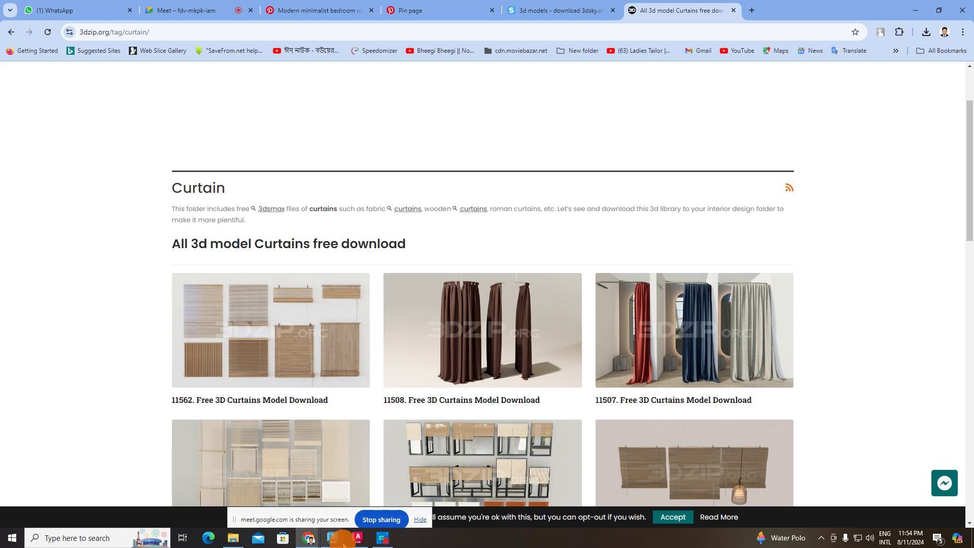
pyautogui.click(315, 10)
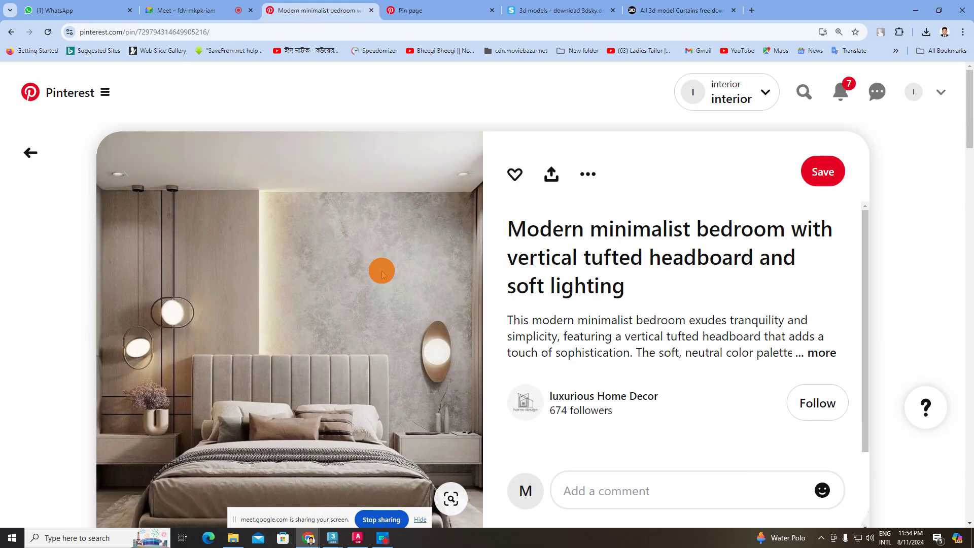
pyautogui.rightClick(381, 270)
pyautogui.click(436, 309)
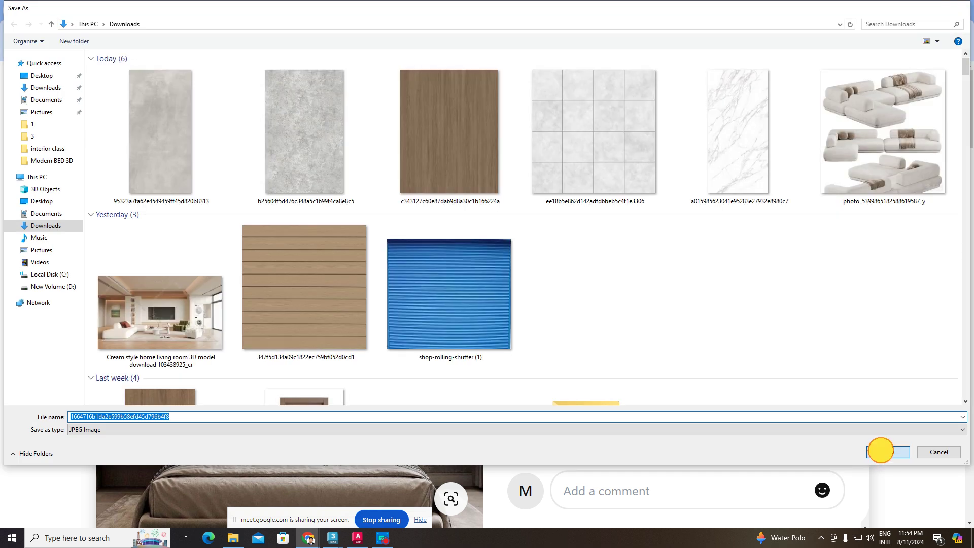
pyautogui.click(885, 451)
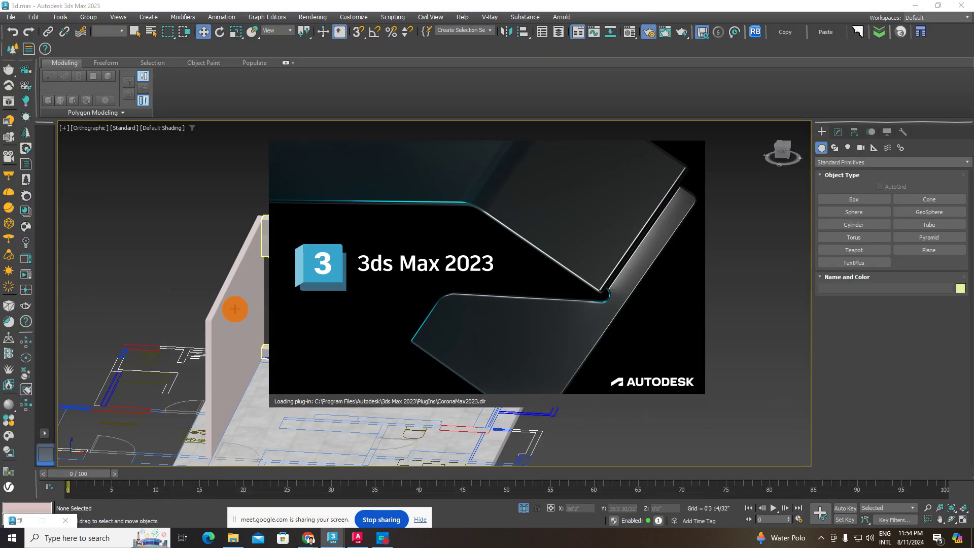
# Step: Select the bed group and drag it down about three inches onto the floor
pyautogui.scroll(5, 327, 337)
pyautogui.click(409, 341)
pyautogui.keyDown('alt'); pyautogui.moveTo(406, 365); pyautogui.dragTo(450, 340, button='middle'); pyautogui.keyUp('alt')
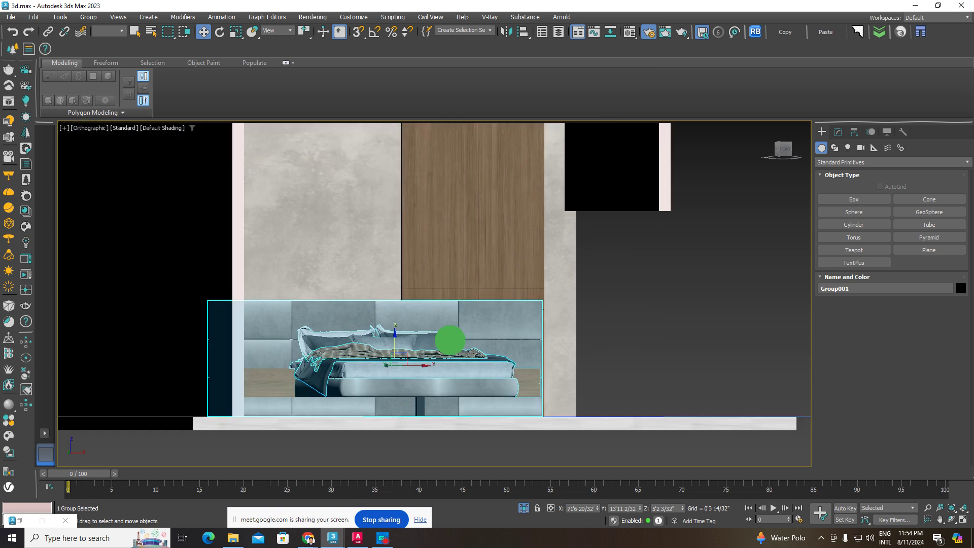
pyautogui.scroll(1, 435, 374)
pyautogui.moveTo(435, 374)
pyautogui.keyDown('alt'); pyautogui.mouseDown(button='middle')
pyautogui.moveTo(454, 415)
pyautogui.moveTo(446, 382)
pyautogui.mouseUp(button='middle'); pyautogui.keyUp('alt')
pyautogui.scroll(2, 429, 370)
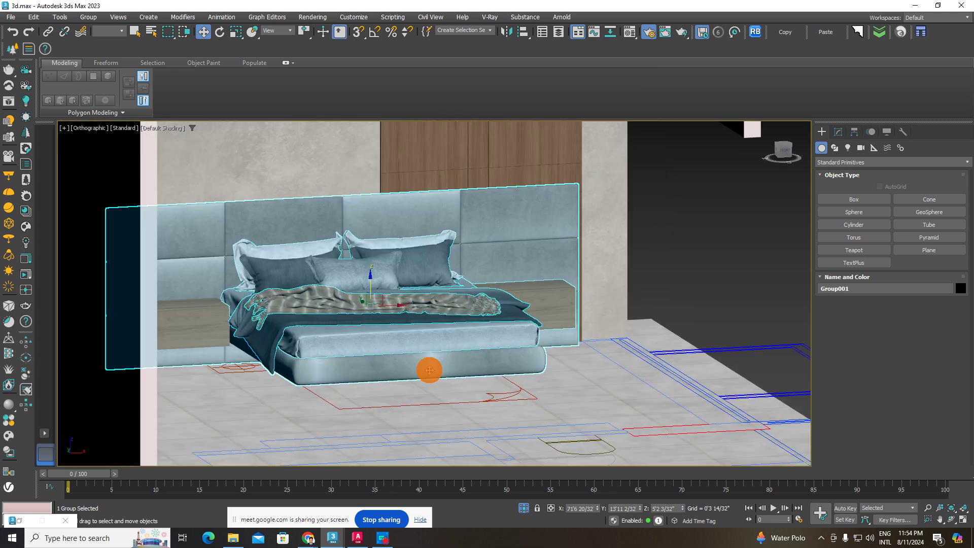
pyautogui.keyDown('alt'); pyautogui.moveTo(412, 328); pyautogui.dragTo(390, 233, button='middle'); pyautogui.keyUp('alt')
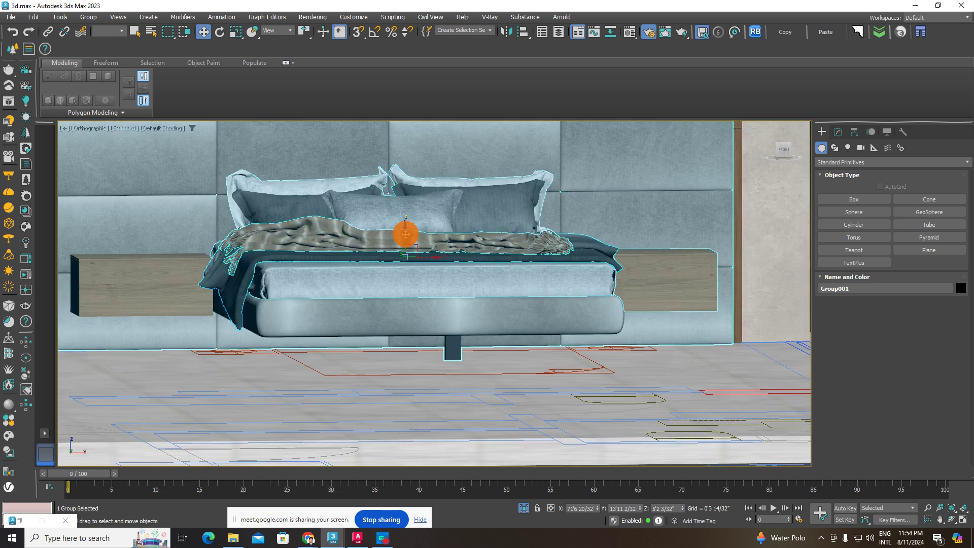
pyautogui.moveTo(406, 234); pyautogui.dragTo(407, 249)
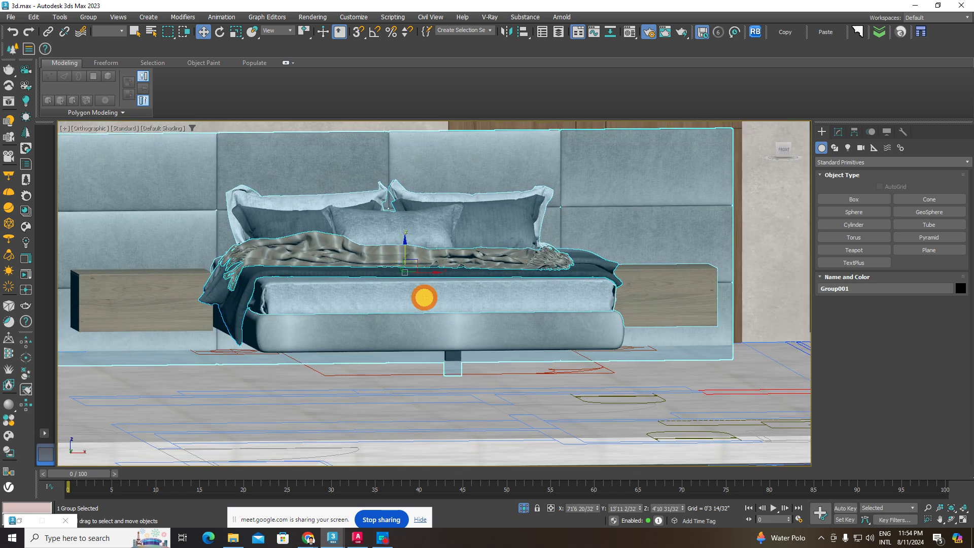
# Step: Orbit to an overhead angle of the room to check the lowered bed
pyautogui.scroll(-5, 424, 298)
pyautogui.keyDown('alt'); pyautogui.moveTo(428, 309); pyautogui.dragTo(593, 299, button='middle'); pyautogui.keyUp('alt')
pyautogui.scroll(5, 447, 306)
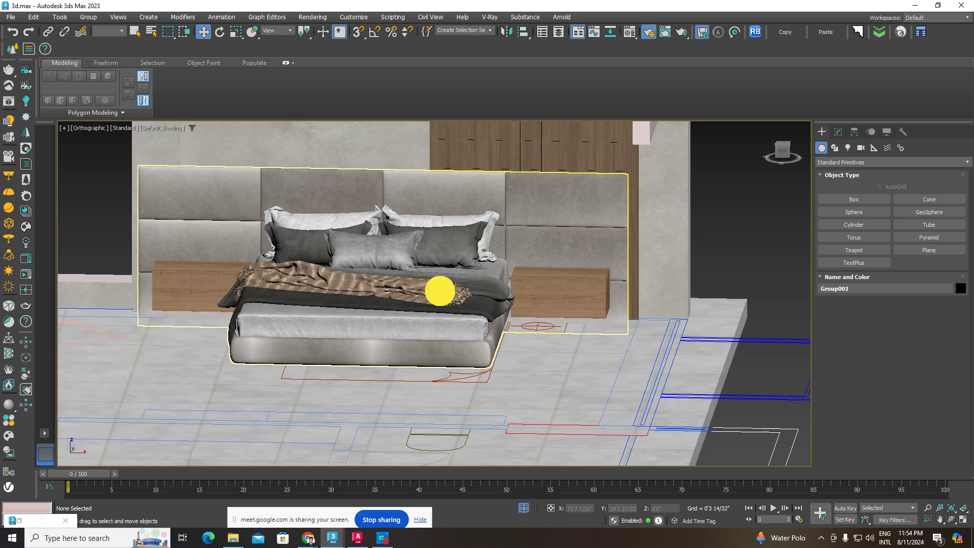
pyautogui.click(442, 292)
pyautogui.scroll(-5, 442, 292)
pyautogui.moveTo(441, 292)
pyautogui.keyDown('alt'); pyautogui.mouseDown(button='middle')
pyautogui.moveTo(479, 359)
pyautogui.moveTo(424, 304)
pyautogui.mouseUp(button='middle'); pyautogui.keyUp('alt')
pyautogui.click(659, 342)
# Step: Inspect the bed position from the front, toggling wireframe with F3 and back to shaded
pyautogui.scroll(3, 411, 293)
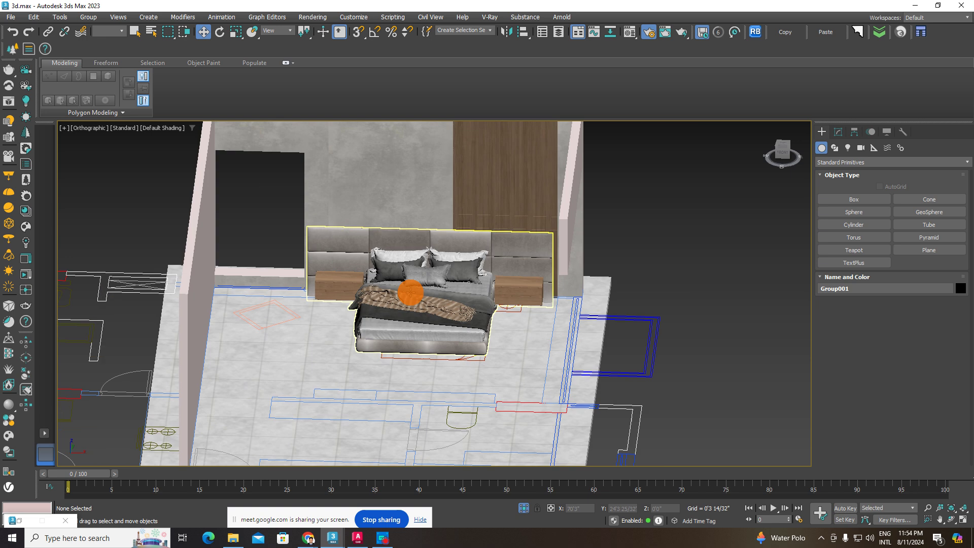
pyautogui.scroll(2, 411, 293)
pyautogui.click(411, 292)
pyautogui.scroll(-4, 429, 361)
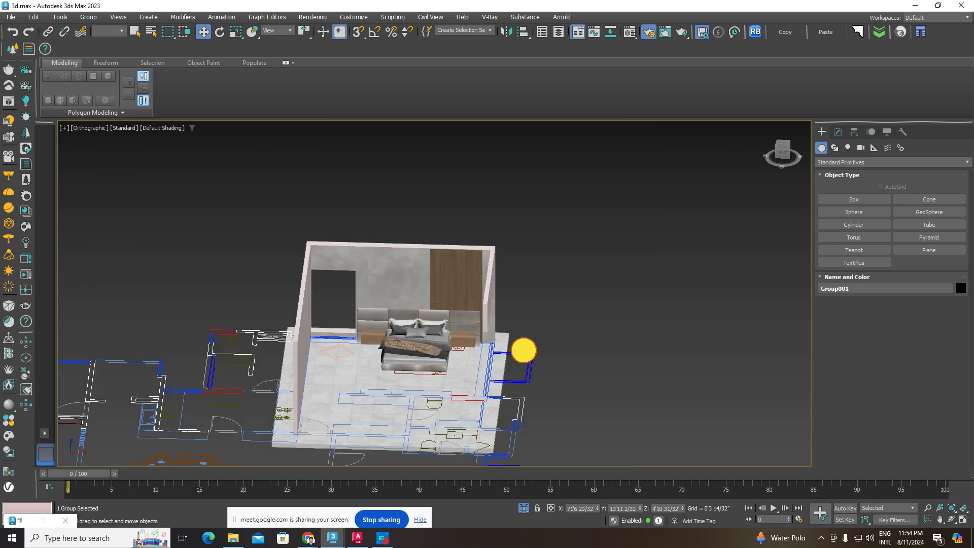
pyautogui.click(524, 350)
pyautogui.scroll(3, 409, 348)
pyautogui.moveTo(412, 372)
pyautogui.keyDown('alt'); pyautogui.mouseDown(button='middle')
pyautogui.moveTo(418, 341)
pyautogui.moveTo(413, 359)
pyautogui.moveTo(435, 378)
pyautogui.moveTo(448, 304)
pyautogui.mouseUp(button='middle'); pyautogui.keyUp('alt')
pyautogui.scroll(2, 394, 359)
pyautogui.press('F3')
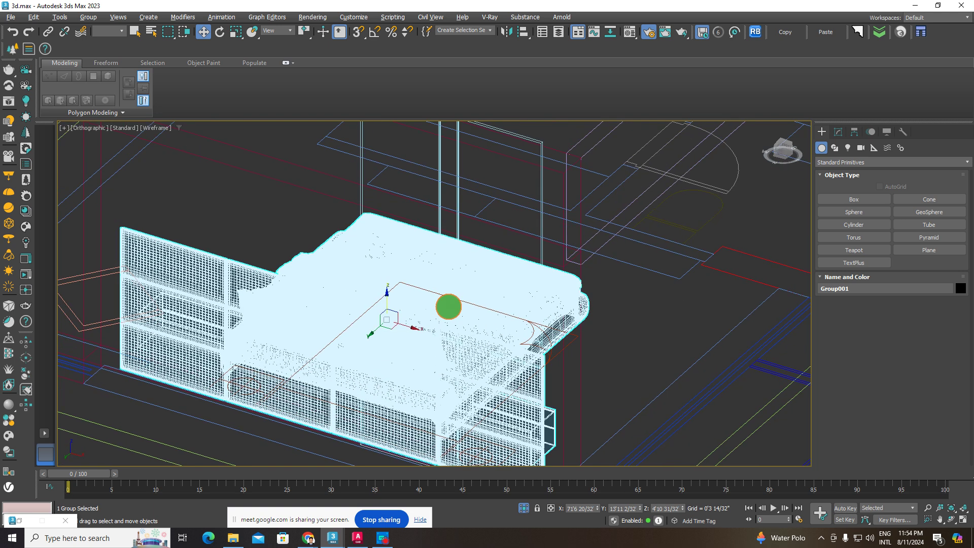
pyautogui.press('F3')
pyautogui.scroll(3, 435, 333)
pyautogui.scroll(2, 425, 361)
# Step: Reselect the bed, view the room from above, and compare with the bedroom reference photo
pyautogui.rightClick(434, 299)
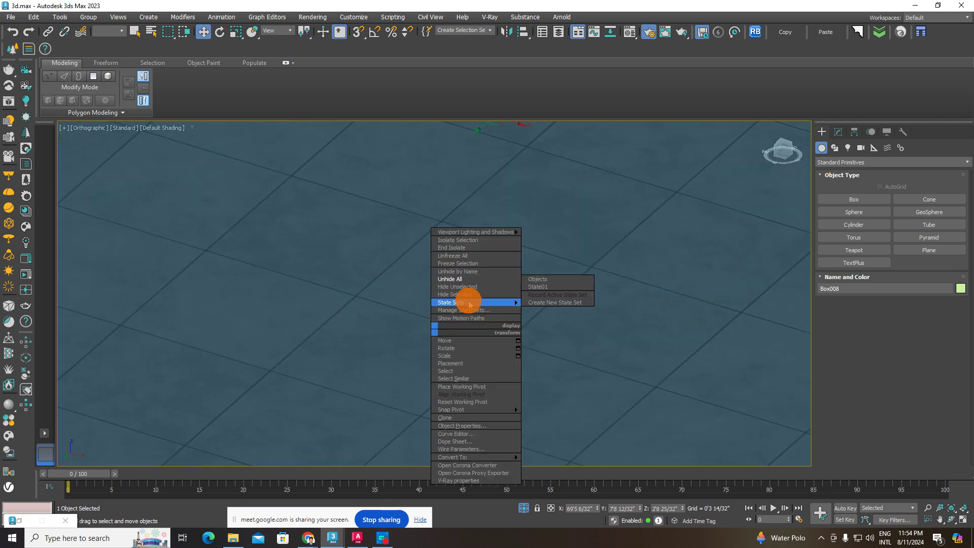
pyautogui.click(462, 327)
pyautogui.click(429, 367)
pyautogui.moveTo(435, 365)
pyautogui.keyDown('alt'); pyautogui.mouseDown(button='middle')
pyautogui.moveTo(450, 278)
pyautogui.moveTo(440, 320)
pyautogui.moveTo(451, 381)
pyautogui.mouseUp(button='middle'); pyautogui.keyUp('alt')
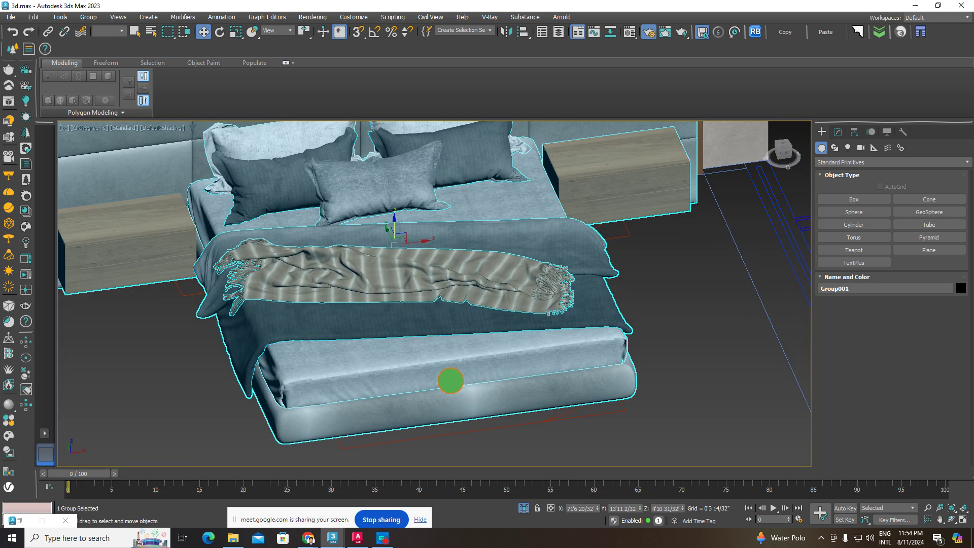
pyautogui.scroll(-2, 454, 362)
pyautogui.scroll(-5, 452, 348)
pyautogui.scroll(-2, 468, 348)
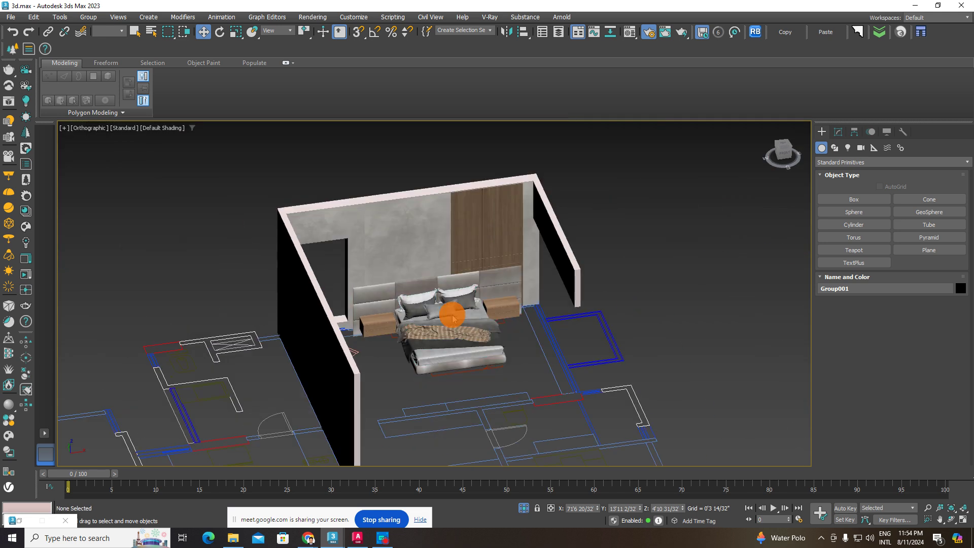
pyautogui.keyDown('alt'); pyautogui.moveTo(428, 303); pyautogui.dragTo(703, 228, button='middle'); pyautogui.keyUp('alt')
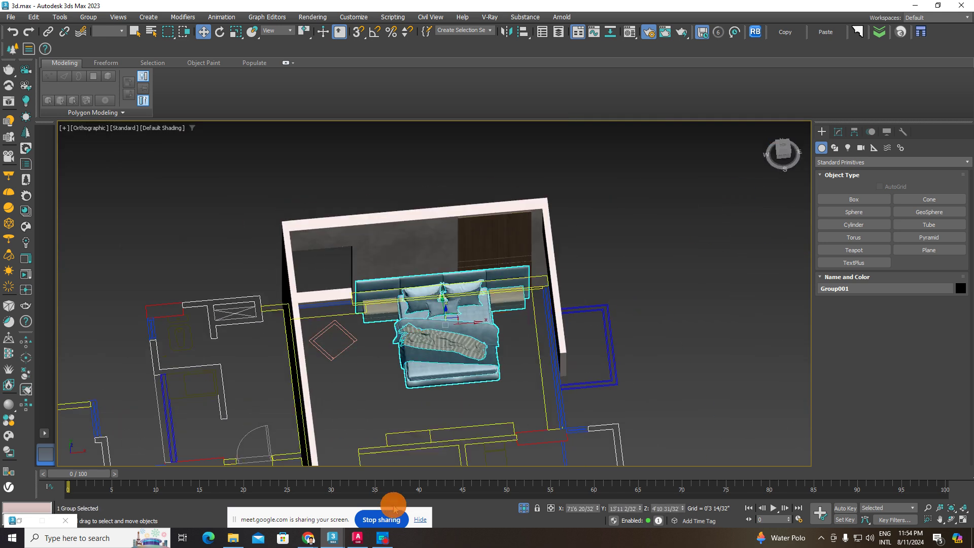
pyautogui.moveTo(784, 152)
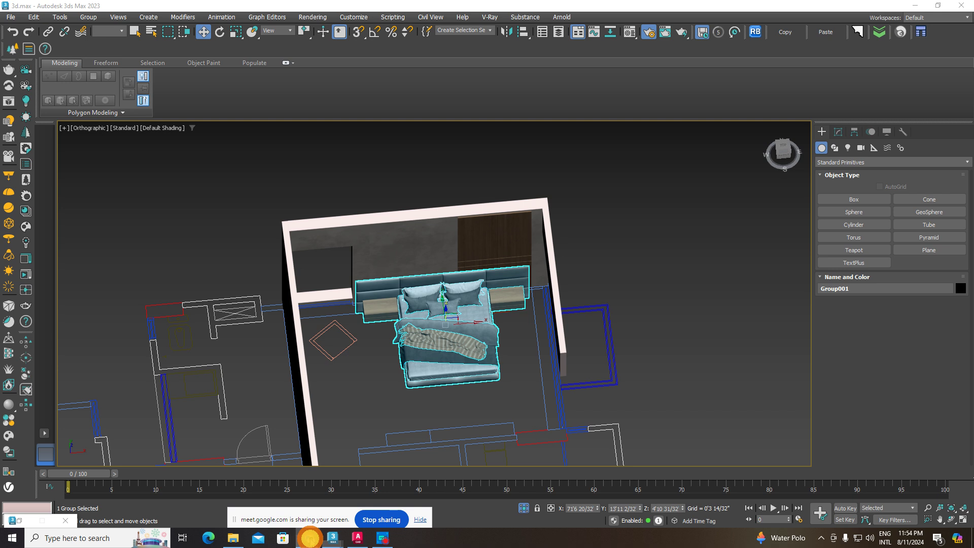
pyautogui.moveTo(308, 538)
pyautogui.click(254, 497)
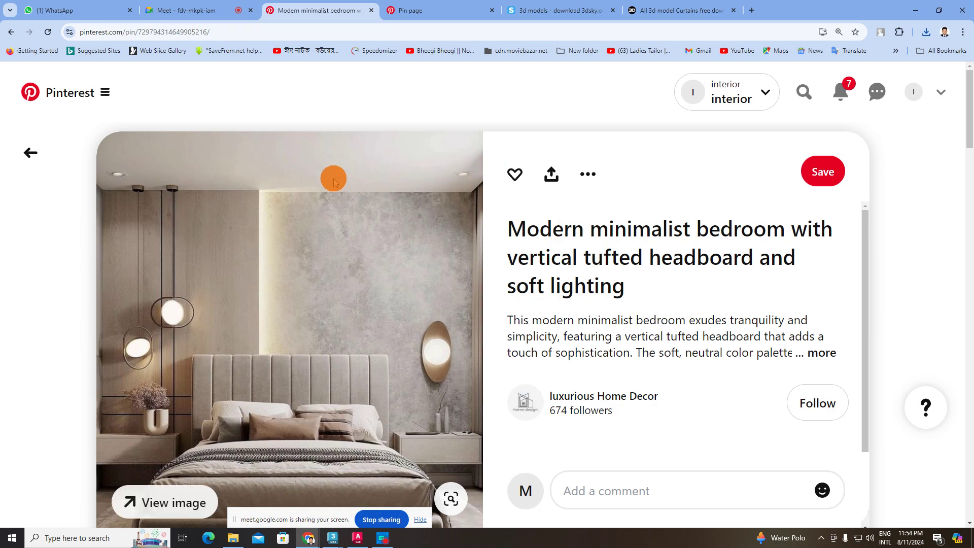
pyautogui.click(916, 10)
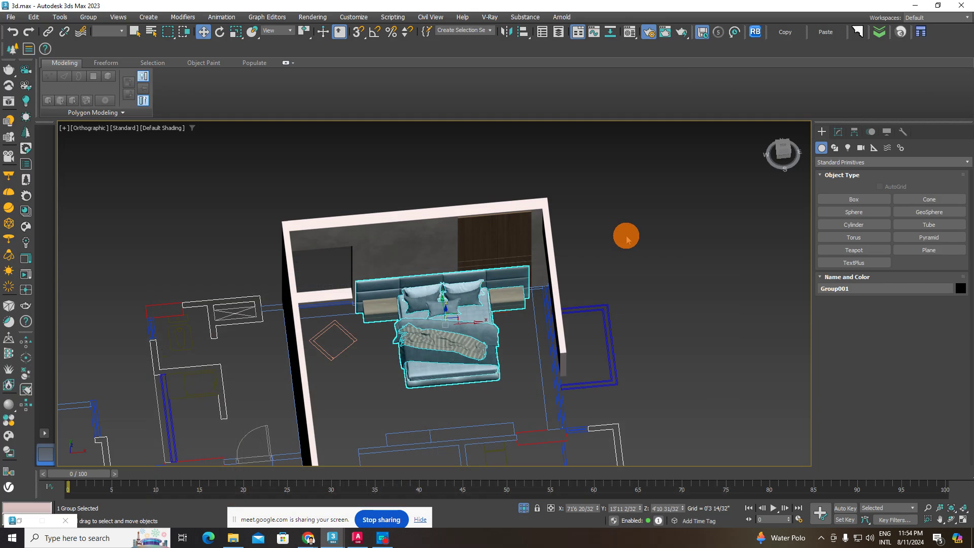
pyautogui.click(854, 199)
# Step: Draw a box about 12 by 18 feet covering the bedroom plan
pyautogui.moveTo(512, 388)
pyautogui.mouseDown(button='middle')
pyautogui.moveTo(457, 327)
pyautogui.moveTo(302, 295)
pyautogui.mouseUp(button='middle')
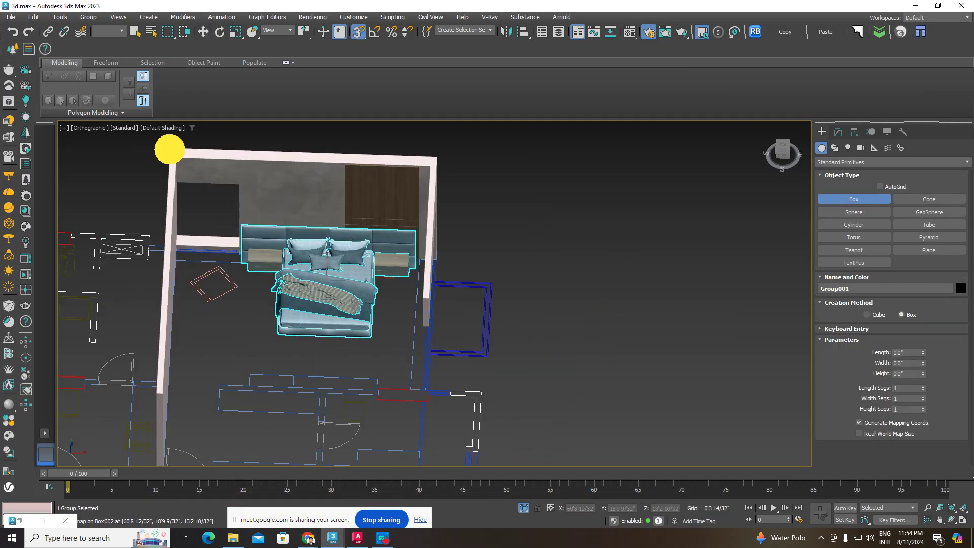
pyautogui.moveTo(170, 150)
pyautogui.mouseDown()
pyautogui.moveTo(474, 363)
pyautogui.moveTo(431, 396)
pyautogui.mouseUp()
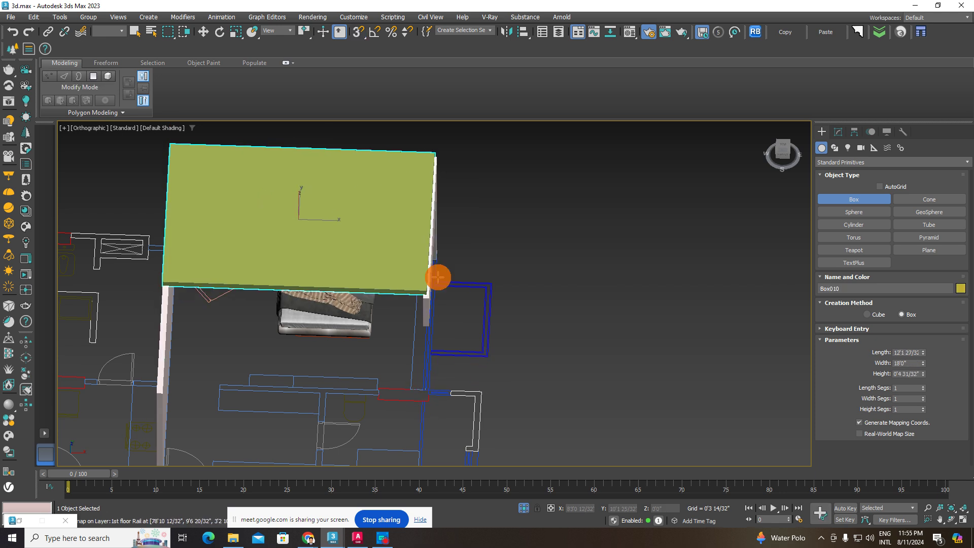
pyautogui.click(203, 32)
pyautogui.rightClick(376, 232)
pyautogui.moveTo(402, 185)
pyautogui.keyDown('alt'); pyautogui.mouseDown(button='middle')
pyautogui.moveTo(394, 227)
pyautogui.moveTo(473, 272)
pyautogui.moveTo(404, 333)
pyautogui.moveTo(341, 264)
pyautogui.mouseUp(button='middle'); pyautogui.keyUp('alt')
pyautogui.scroll(2, 403, 333)
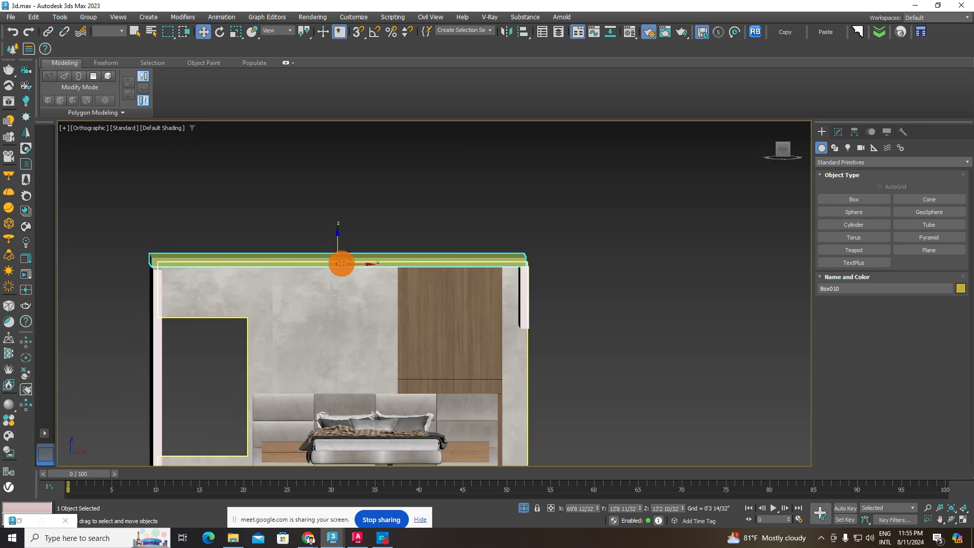
# Step: Set the box height to about 4 inches and lower the slab along the walls
pyautogui.click(235, 30)
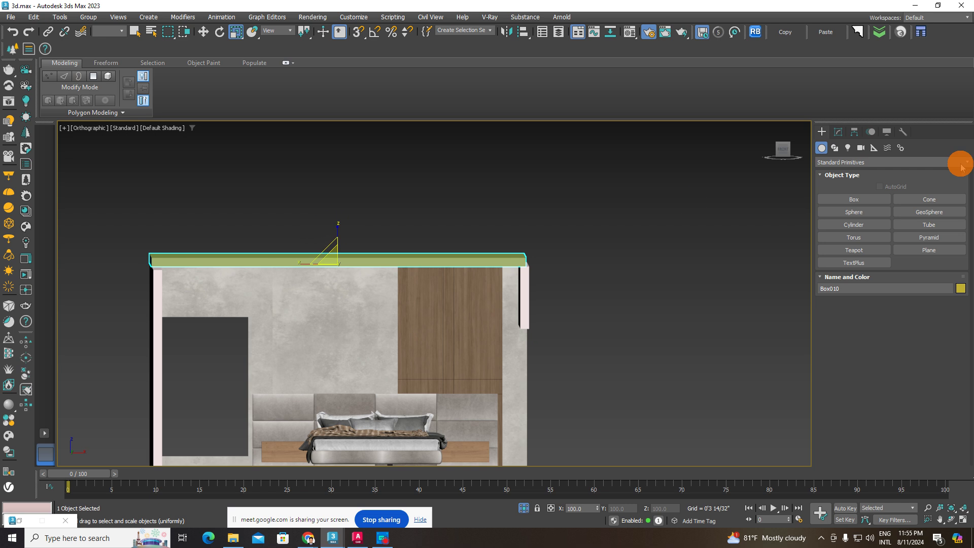
pyautogui.click(839, 134)
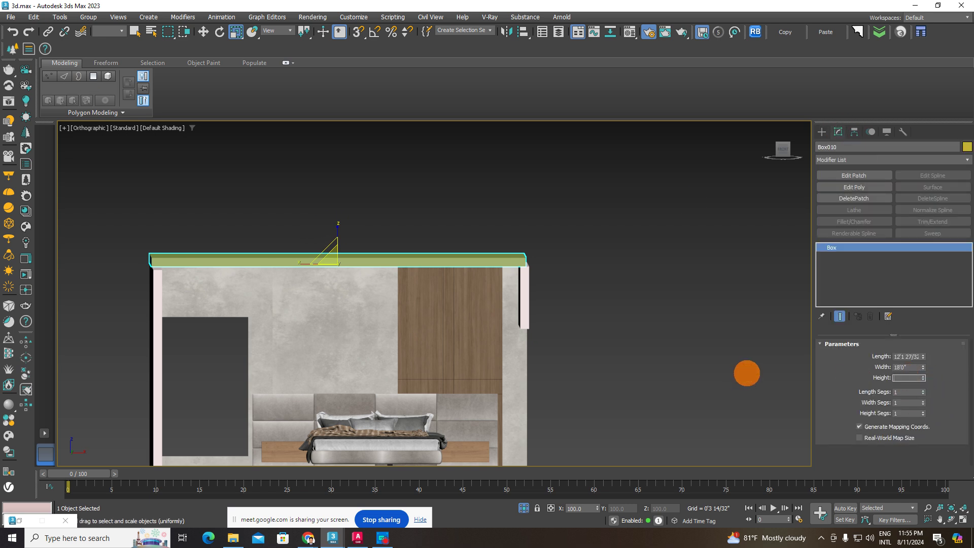
pyautogui.write('4')
pyautogui.press('Return')
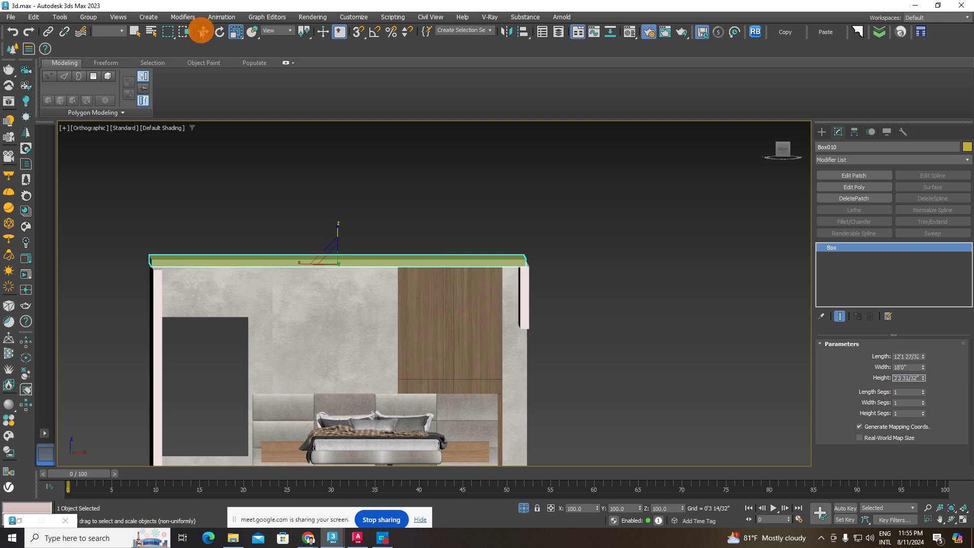
pyautogui.click(202, 31)
pyautogui.moveTo(355, 279); pyautogui.dragTo(345, 219, button='middle')
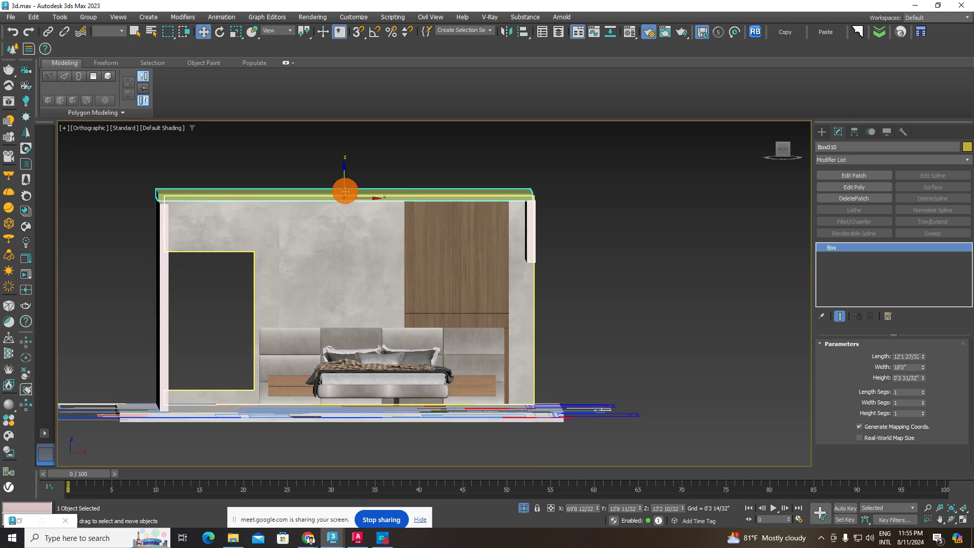
pyautogui.moveTo(345, 192); pyautogui.dragTo(388, 220)
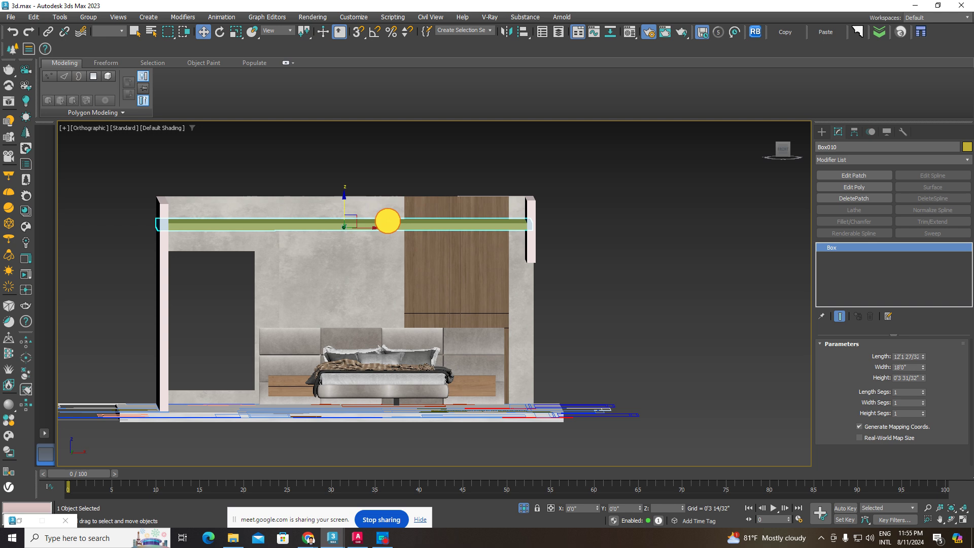
pyautogui.click(457, 260)
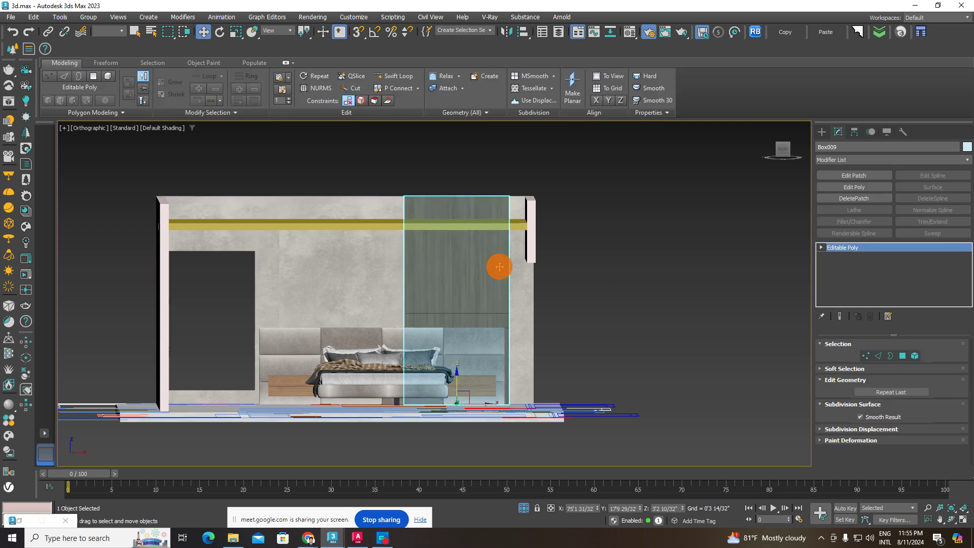
# Step: Draw Box011, a column about 1'10" deep and 8'6" tall, left of the bed
pyautogui.moveTo(497, 274); pyautogui.dragTo(504, 326, button='middle')
pyautogui.click(820, 133)
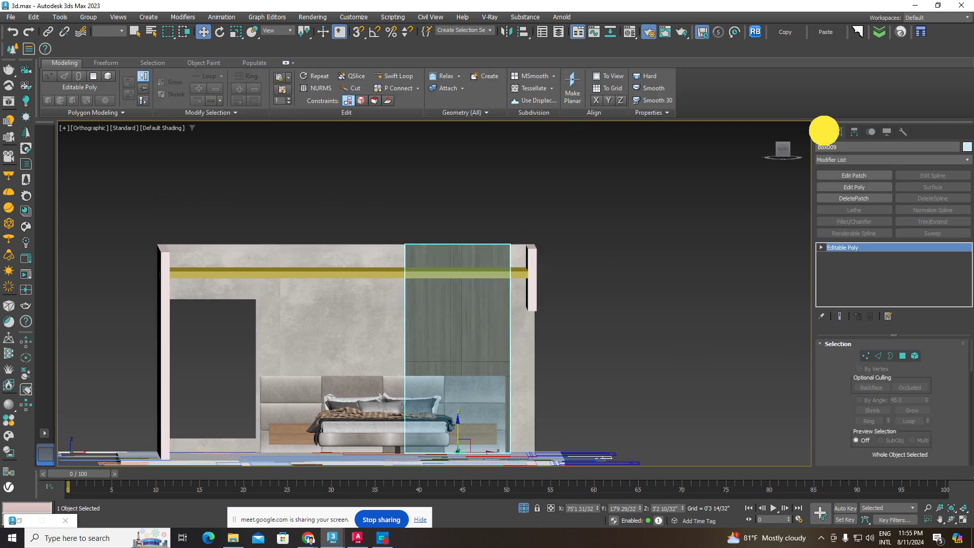
pyautogui.click(854, 199)
pyautogui.moveTo(559, 331)
pyautogui.mouseDown(button='middle')
pyautogui.moveTo(566, 296)
pyautogui.moveTo(552, 311)
pyautogui.mouseUp(button='middle')
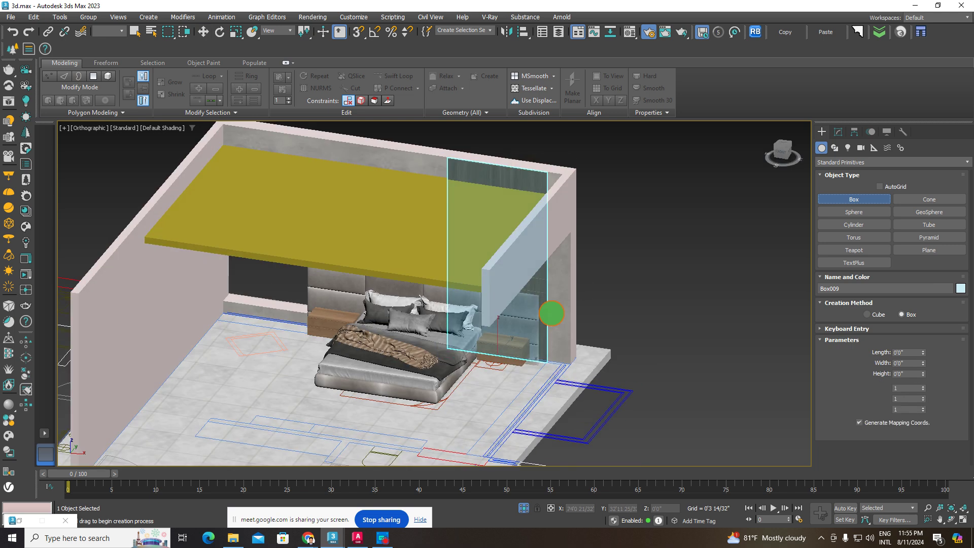
pyautogui.moveTo(289, 346); pyautogui.dragTo(268, 383)
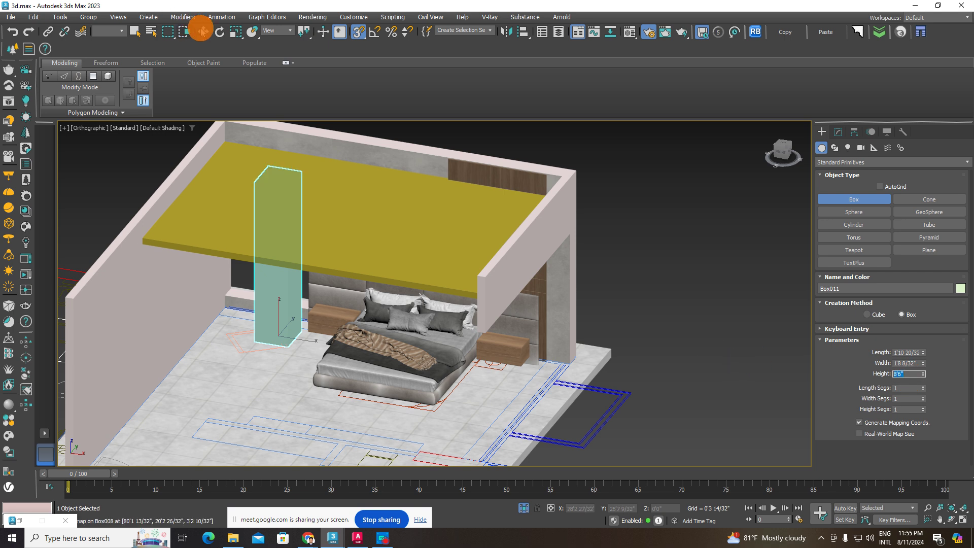
pyautogui.click(203, 31)
pyautogui.keyDown('alt'); pyautogui.moveTo(413, 239); pyautogui.dragTo(428, 217, button='middle'); pyautogui.keyUp('alt')
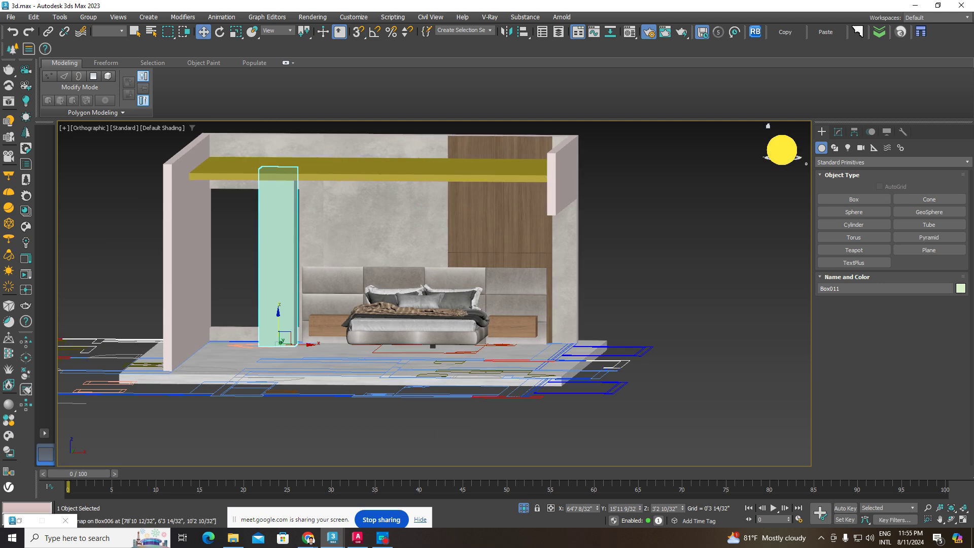
pyautogui.click(782, 150)
pyautogui.scroll(5, 316, 160)
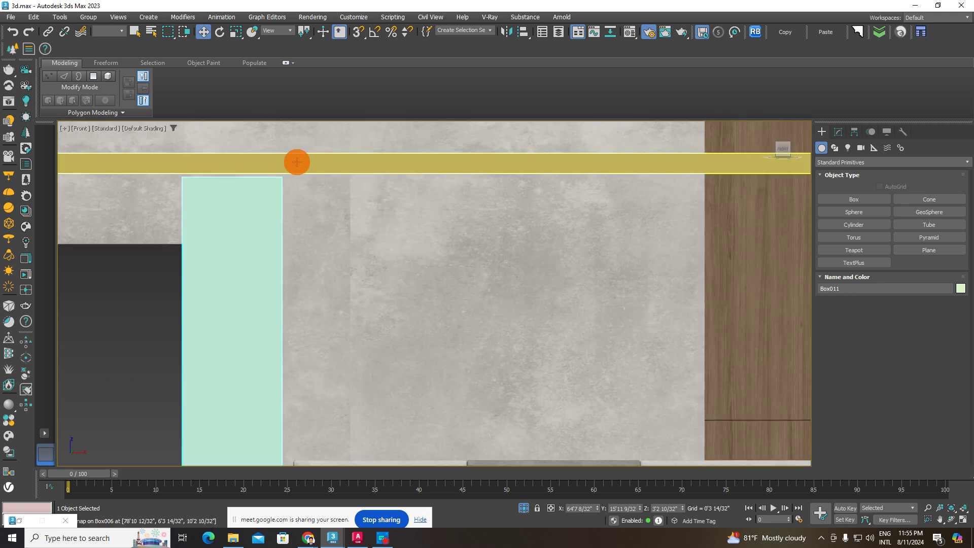
# Step: Nudge the yellow ceiling slab Box010 slightly lower and delete the tall column Box011
pyautogui.click(296, 161)
pyautogui.moveTo(533, 148); pyautogui.dragTo(533, 152)
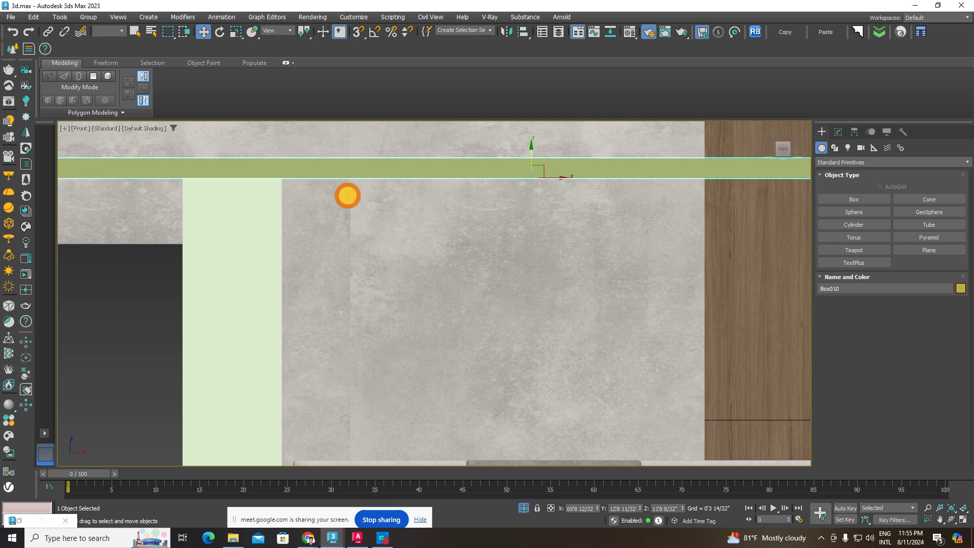
pyautogui.click(255, 215)
pyautogui.press('Delete')
# Step: Centre the slab in Top view and convert it to an Editable Poly
pyautogui.click(382, 171)
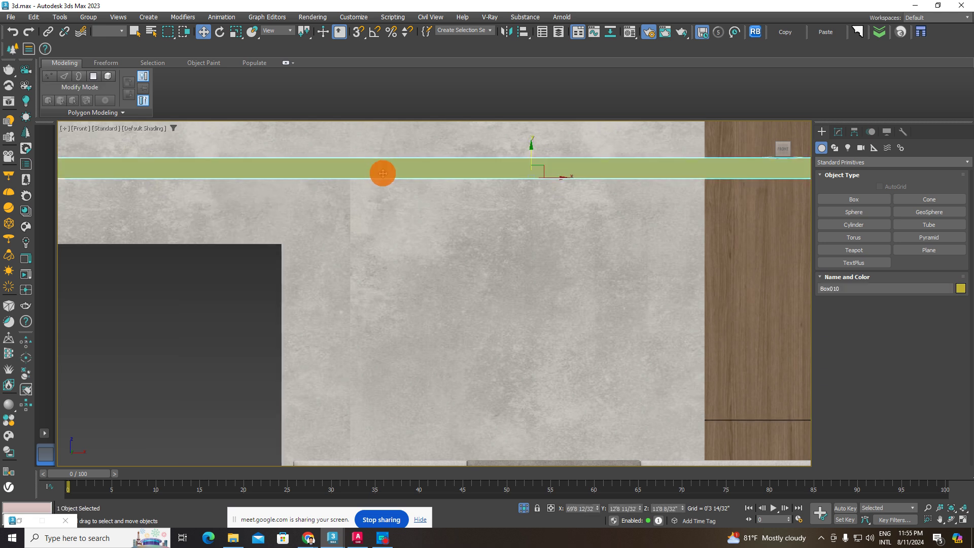
pyautogui.scroll(-5, 526, 235)
pyautogui.moveTo(526, 235)
pyautogui.keyDown('alt'); pyautogui.mouseDown(button='middle')
pyautogui.moveTo(551, 209)
pyautogui.moveTo(518, 302)
pyautogui.mouseUp(button='middle'); pyautogui.keyUp('alt')
pyautogui.scroll(-3, 517, 302)
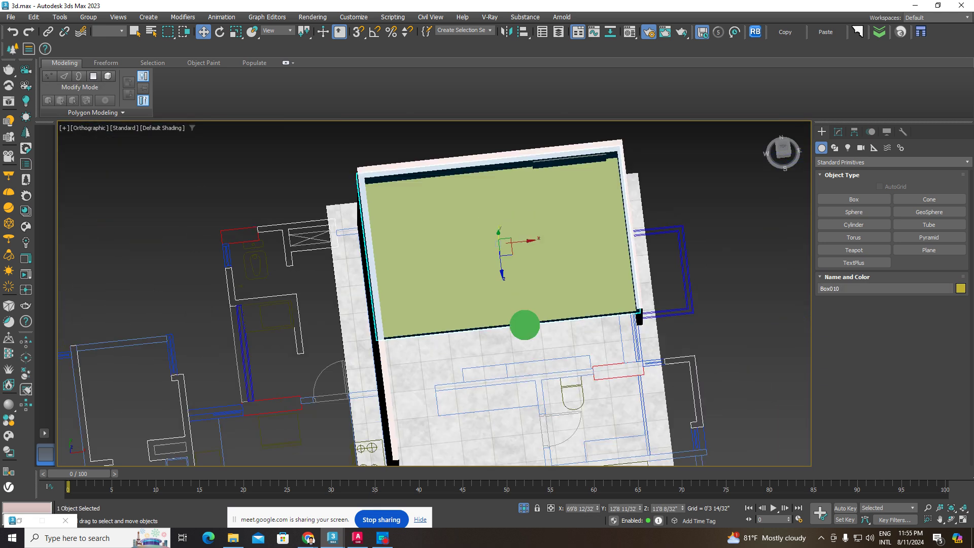
pyautogui.scroll(-2, 524, 327)
pyautogui.click(783, 149)
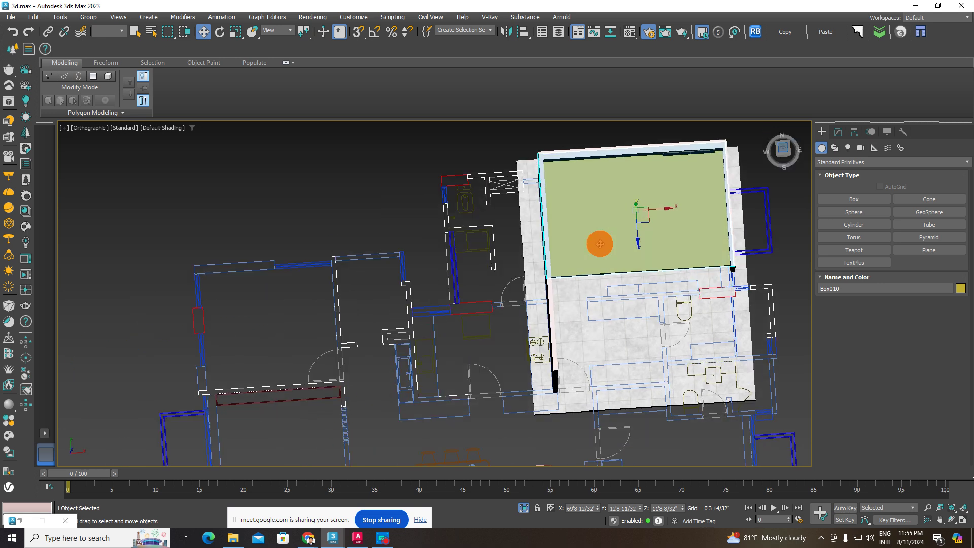
pyautogui.scroll(3, 566, 359)
pyautogui.moveTo(548, 352); pyautogui.dragTo(514, 276, button='middle')
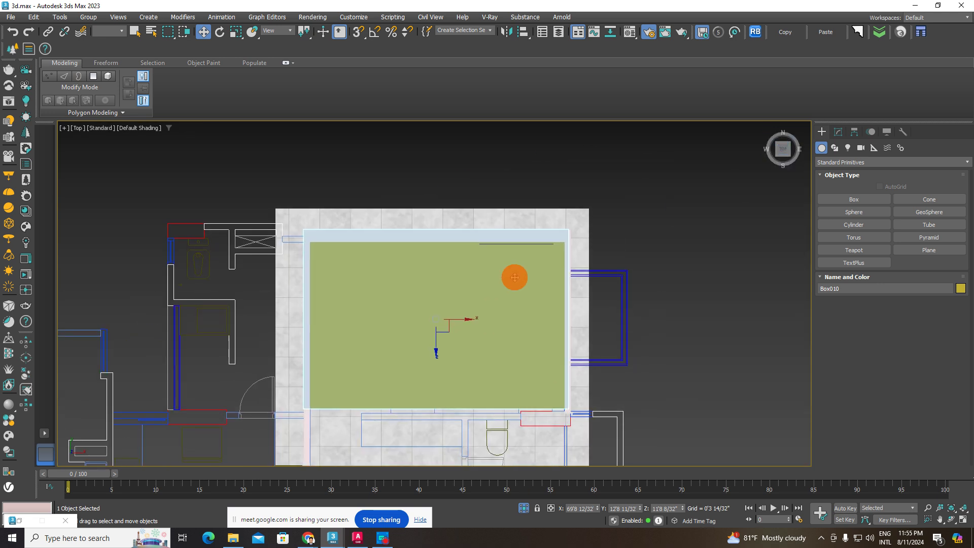
pyautogui.rightClick(567, 271)
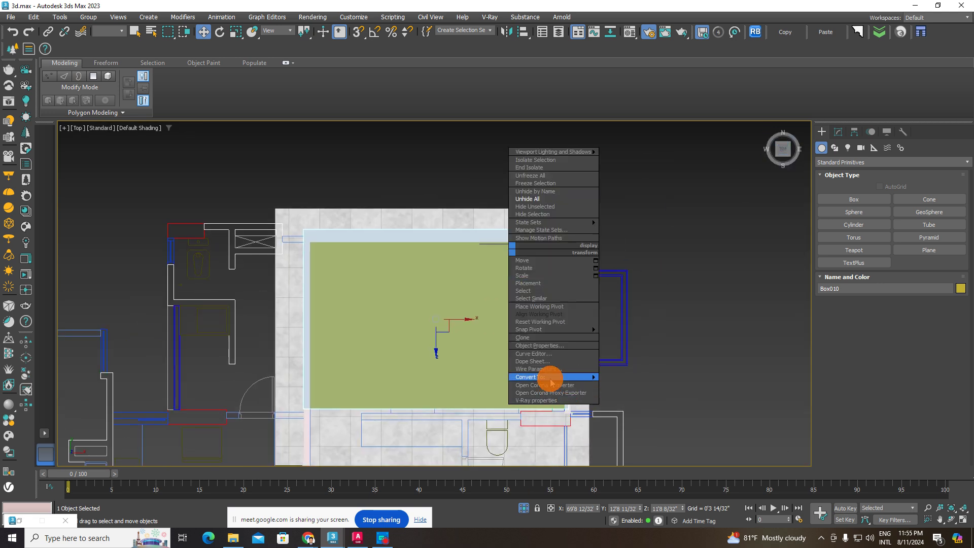
pyautogui.click(648, 385)
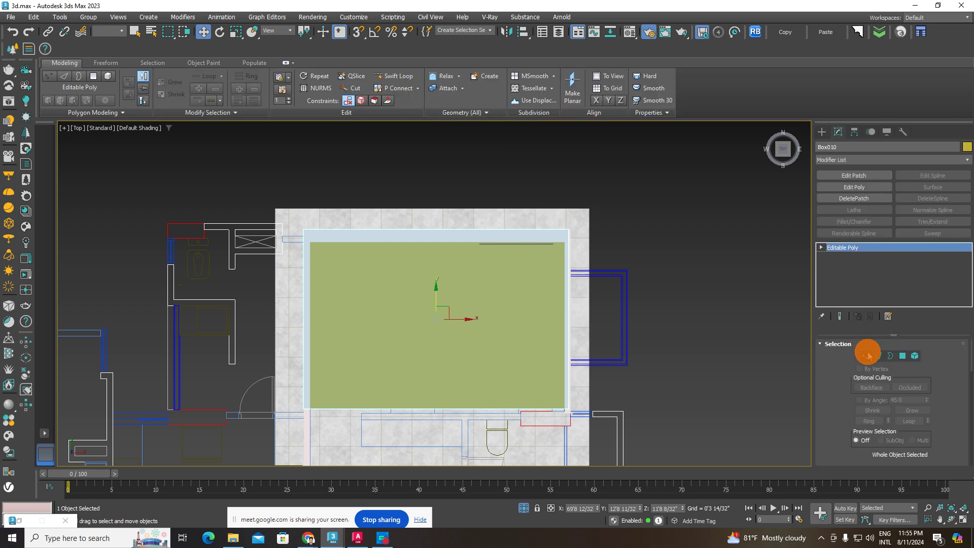
# Step: Select the slab's back-edge vertices at Vertex level and show the Top view in wireframe
pyautogui.press('1')
pyautogui.moveTo(491, 220); pyautogui.dragTo(403, 261)
pyautogui.scroll(3, 435, 220)
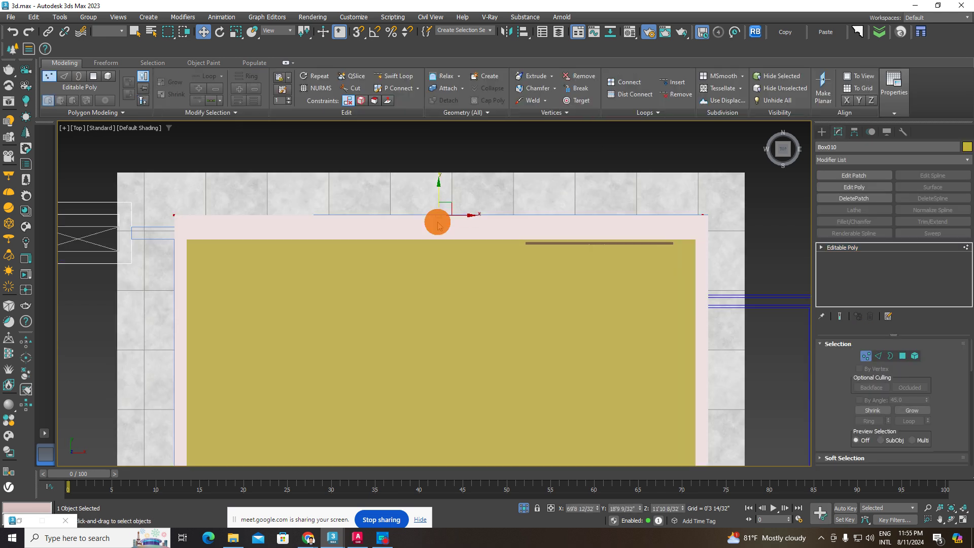
pyautogui.scroll(2, 443, 194)
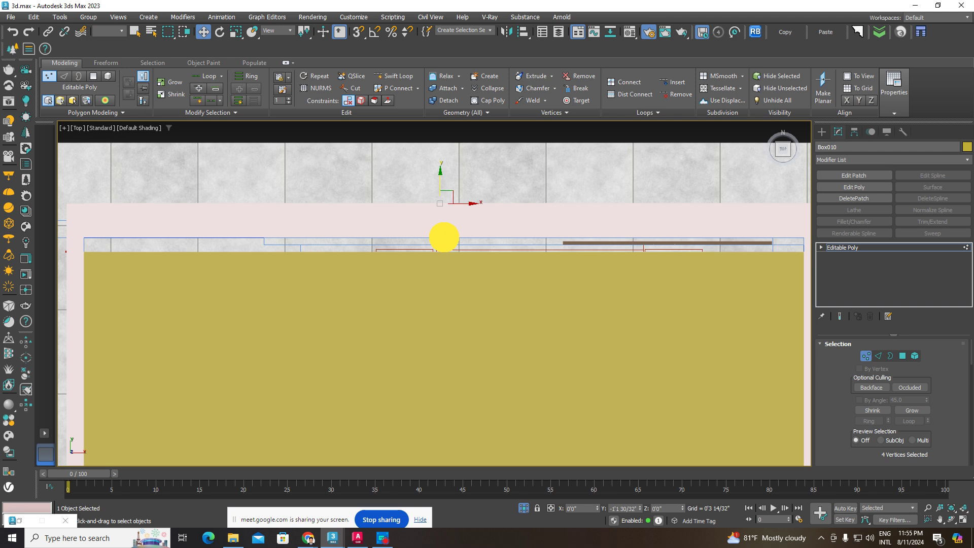
pyautogui.scroll(-3, 447, 279)
pyautogui.keyDown('alt'); pyautogui.moveTo(447, 279); pyautogui.dragTo(450, 183, button='middle'); pyautogui.keyUp('alt')
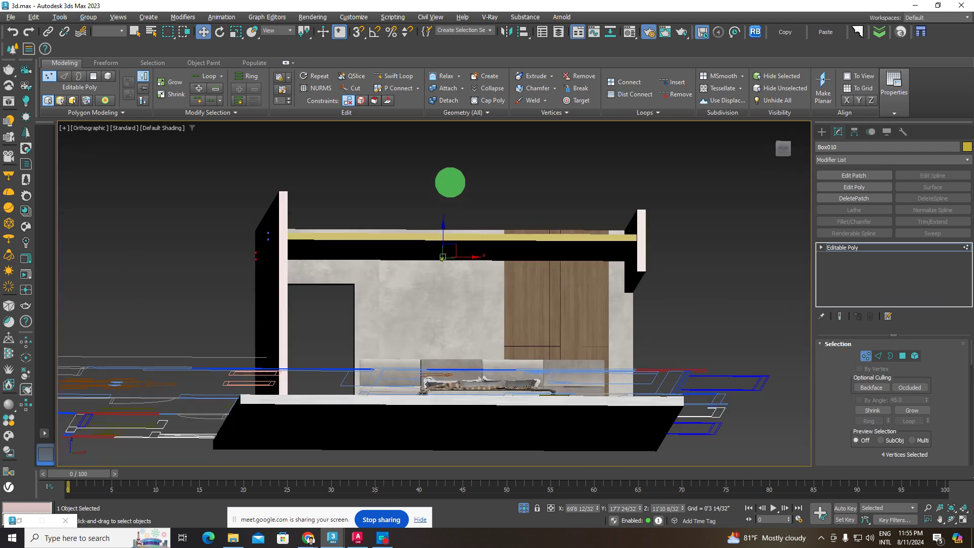
pyautogui.moveTo(362, 283)
pyautogui.keyDown('alt'); pyautogui.mouseDown(button='middle')
pyautogui.moveTo(348, 288)
pyautogui.moveTo(355, 244)
pyautogui.moveTo(344, 331)
pyautogui.moveTo(416, 317)
pyautogui.mouseUp(button='middle'); pyautogui.keyUp('alt')
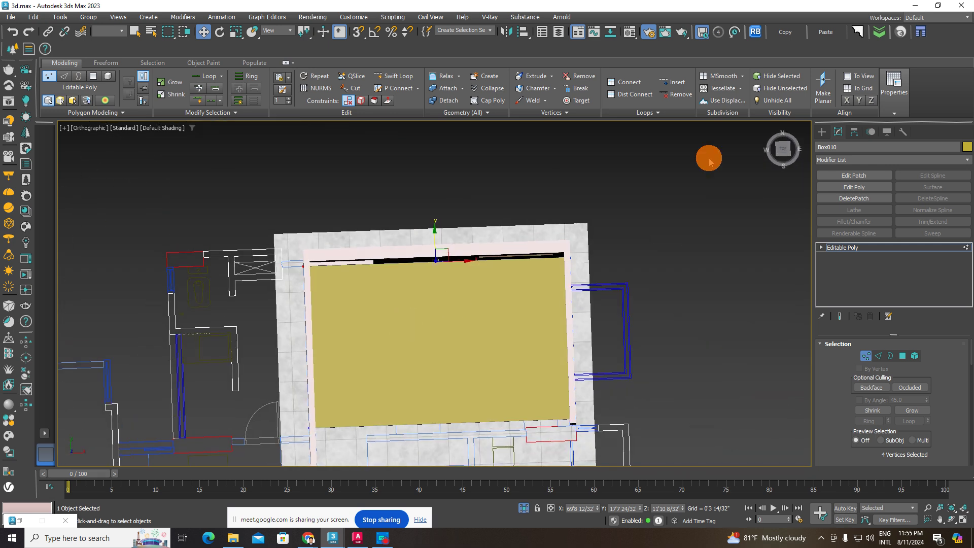
pyautogui.click(785, 150)
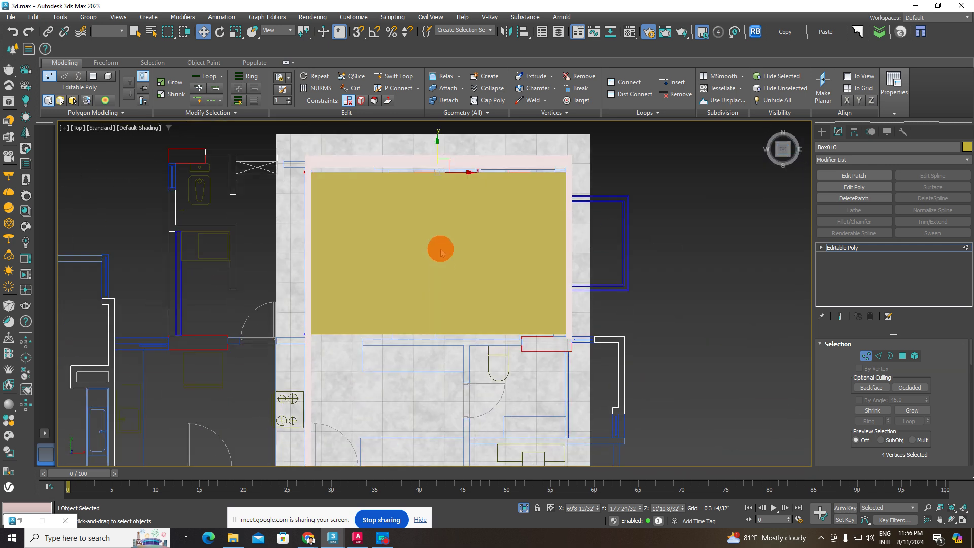
pyautogui.scroll(3, 438, 156)
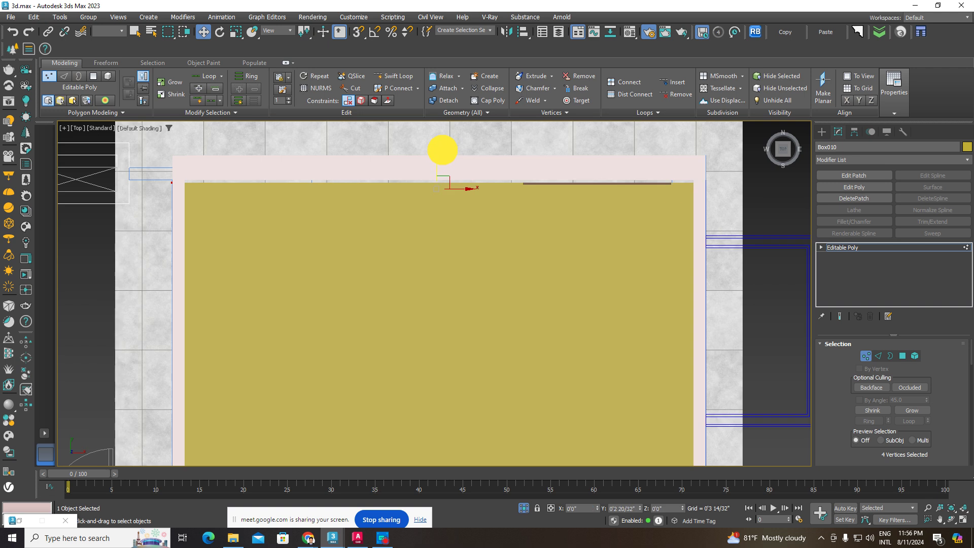
pyautogui.press('F3')
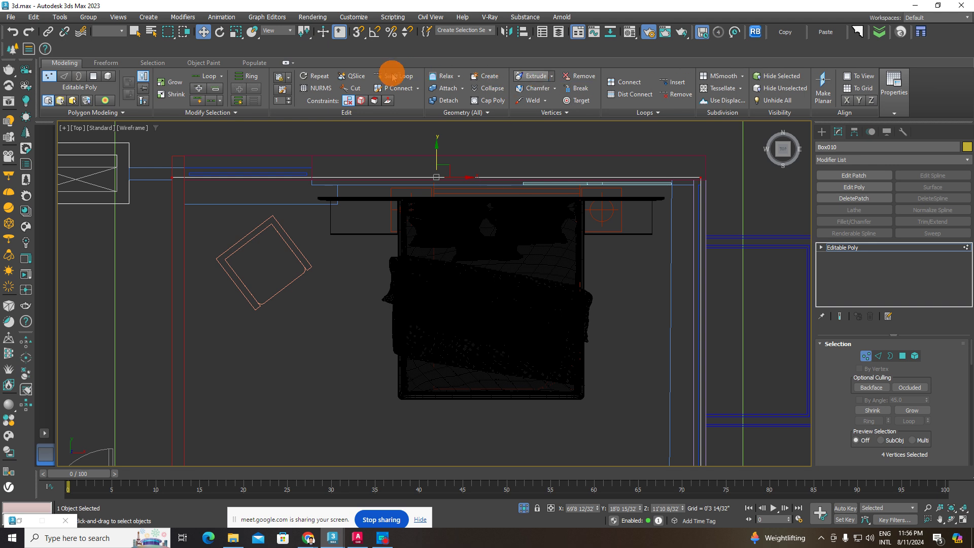
# Step: Swift Loop the slab left and right of the bed and crosswise near the back wall
pyautogui.click(394, 82)
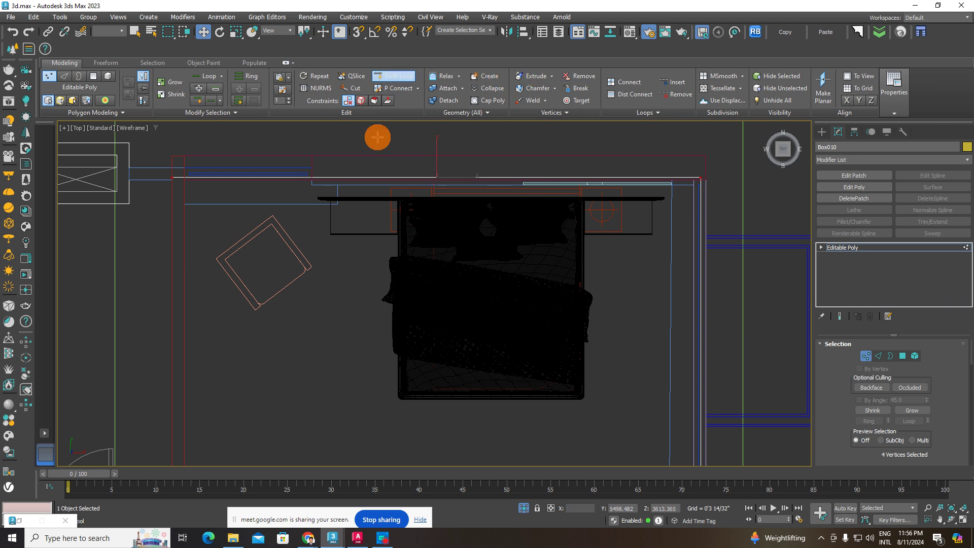
pyautogui.click(340, 191)
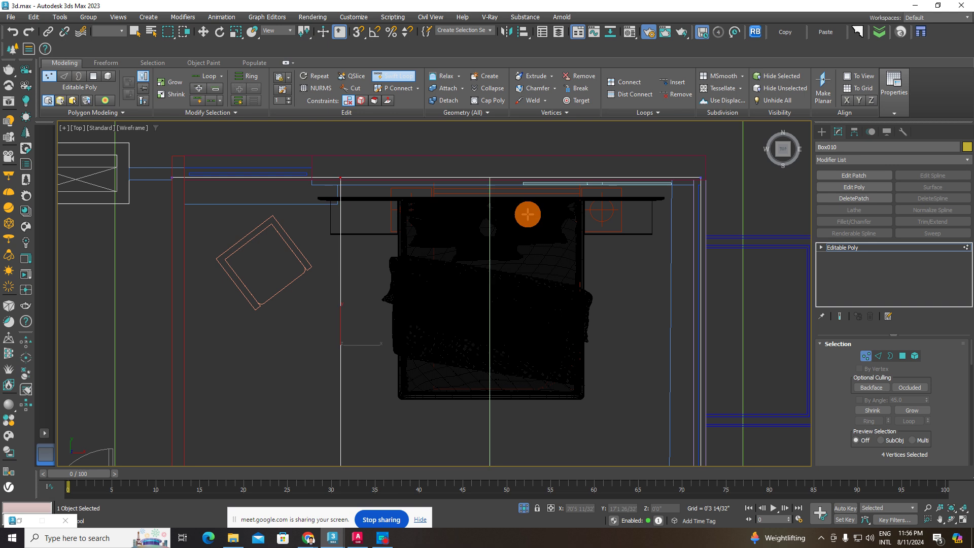
pyautogui.click(674, 192)
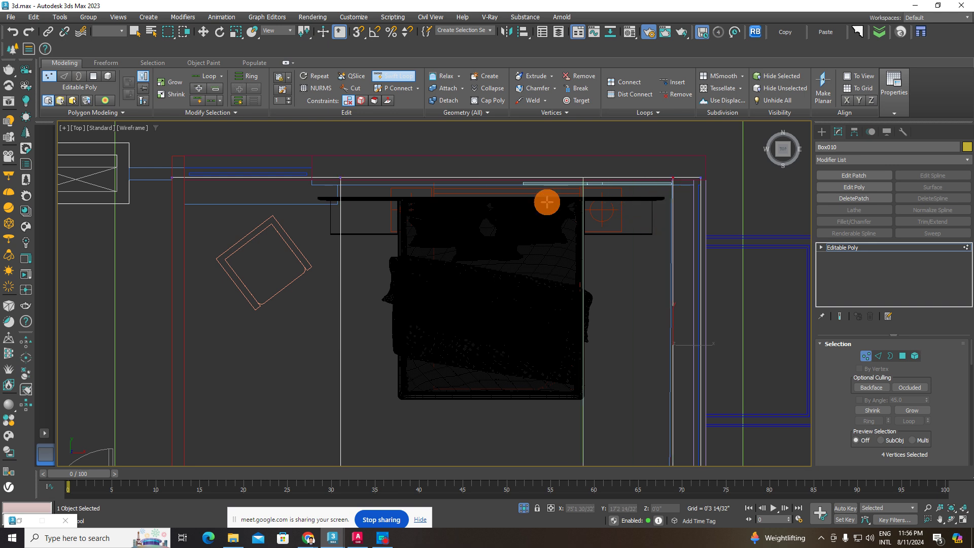
pyautogui.click(344, 197)
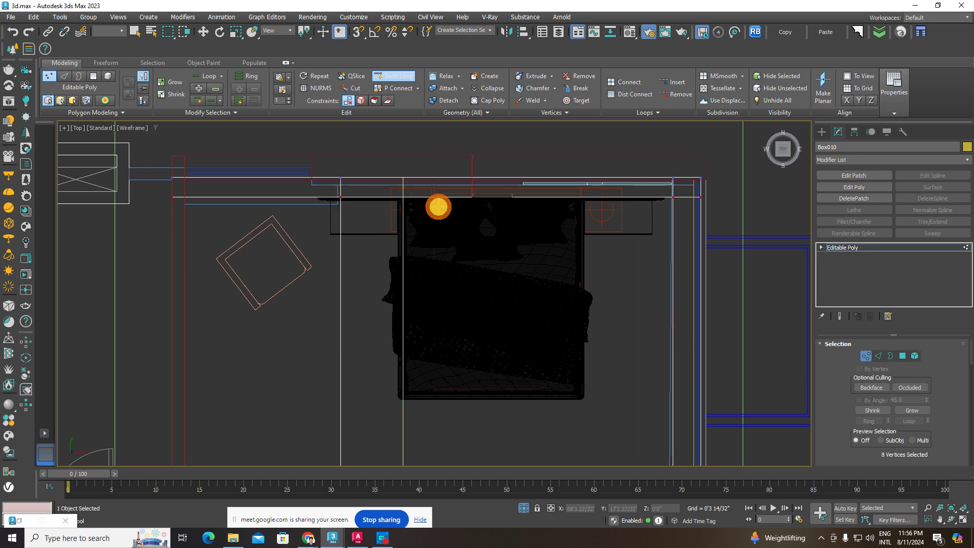
# Step: Show the slab shaded with edged faces and re-enter its mesh editing
pyautogui.press('F3')
pyautogui.press('F4')
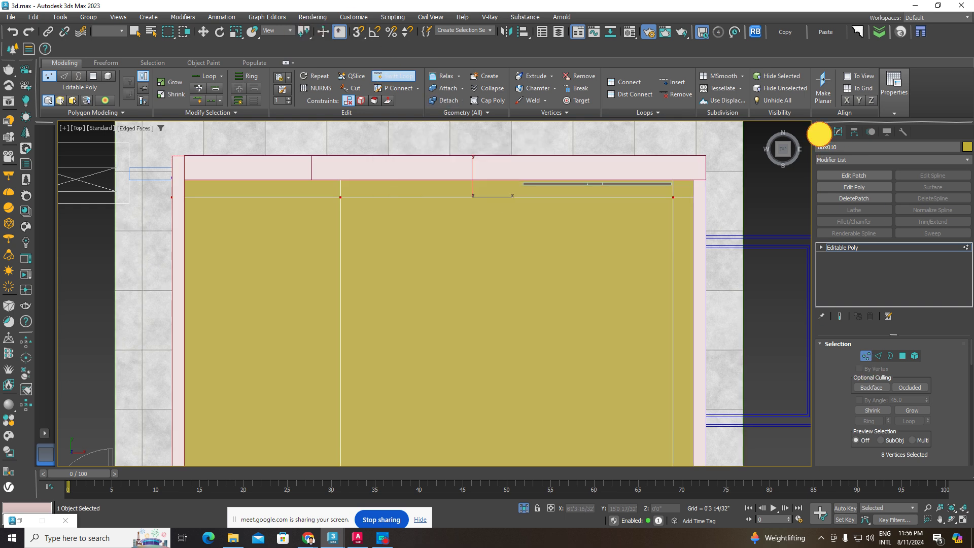
pyautogui.click(820, 133)
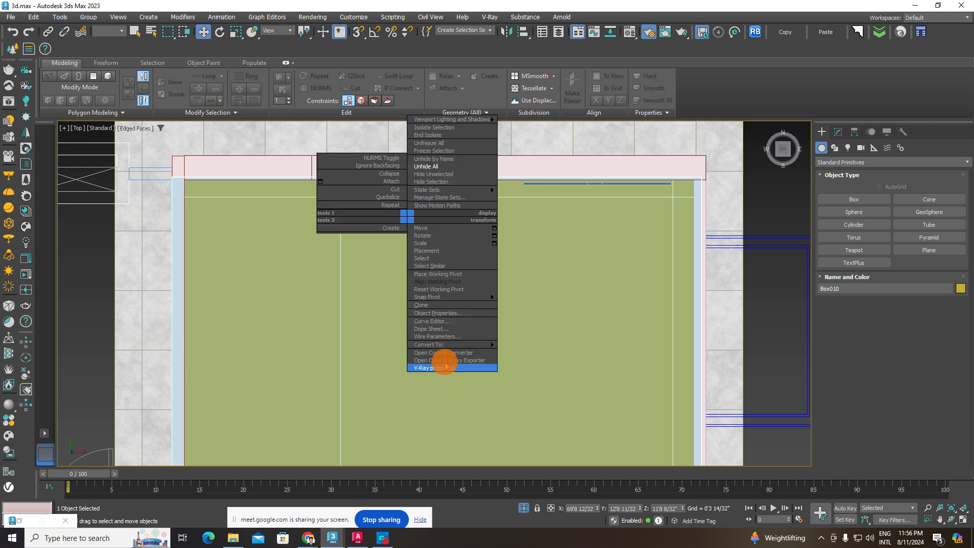
pyautogui.click(542, 352)
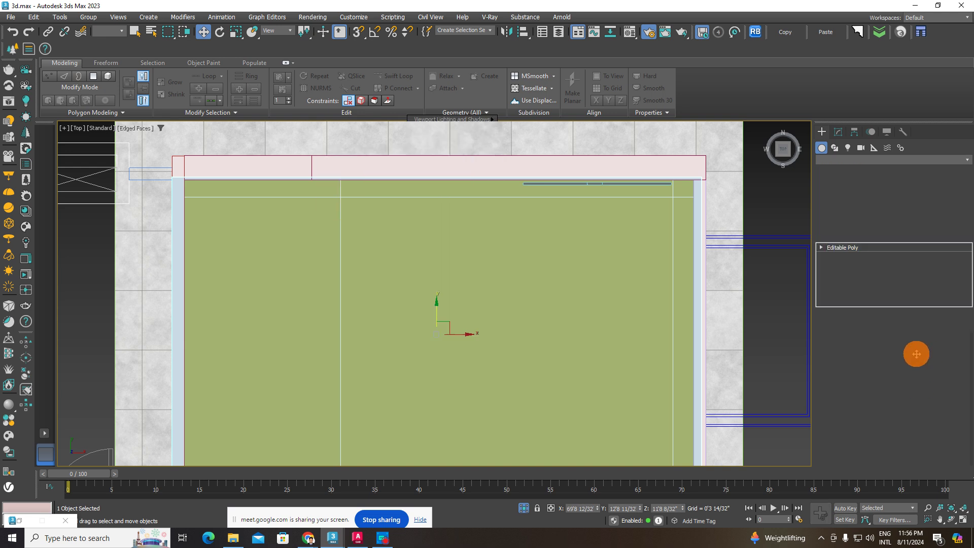
# Step: Select the back-wall strip face and orbit to inspect where the slab meets the walls
pyautogui.click(495, 190)
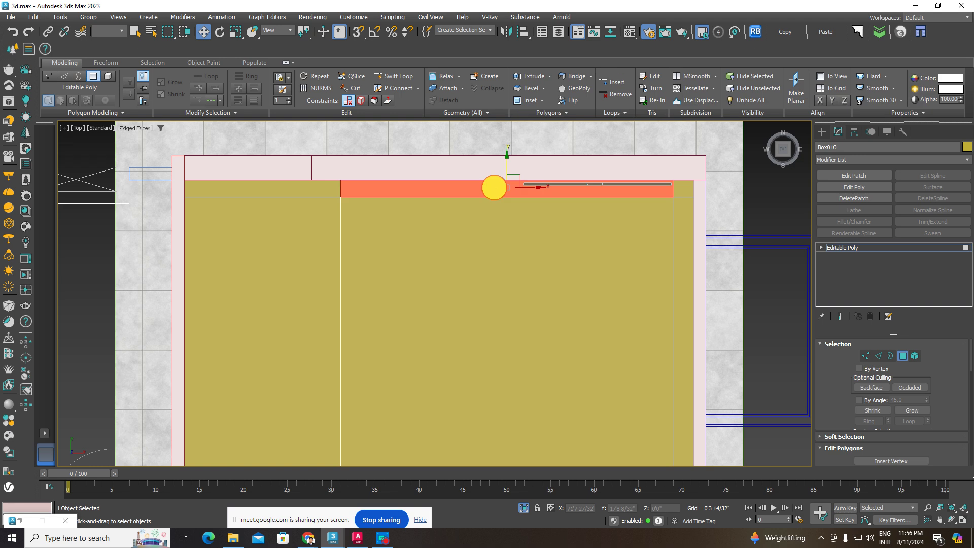
pyautogui.moveTo(497, 221)
pyautogui.keyDown('alt'); pyautogui.mouseDown(button='middle')
pyautogui.moveTo(510, 259)
pyautogui.moveTo(500, 272)
pyautogui.mouseUp(button='middle'); pyautogui.keyUp('alt')
pyautogui.scroll(2, 501, 272)
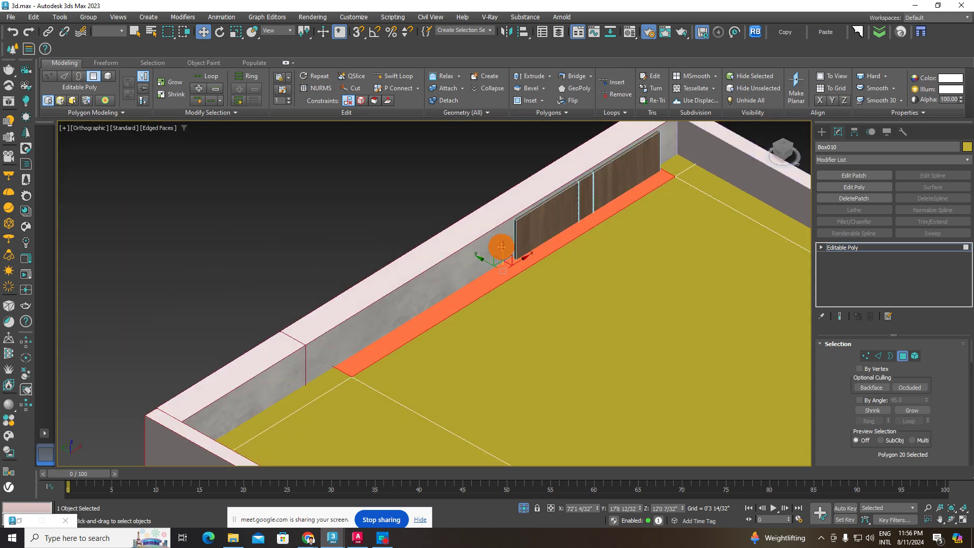
pyautogui.scroll(-3, 502, 310)
pyautogui.moveTo(498, 302)
pyautogui.keyDown('alt'); pyautogui.mouseDown(button='middle')
pyautogui.moveTo(505, 333)
pyautogui.moveTo(464, 363)
pyautogui.moveTo(449, 307)
pyautogui.moveTo(493, 385)
pyautogui.moveTo(479, 283)
pyautogui.moveTo(526, 380)
pyautogui.mouseUp(button='middle'); pyautogui.keyUp('alt')
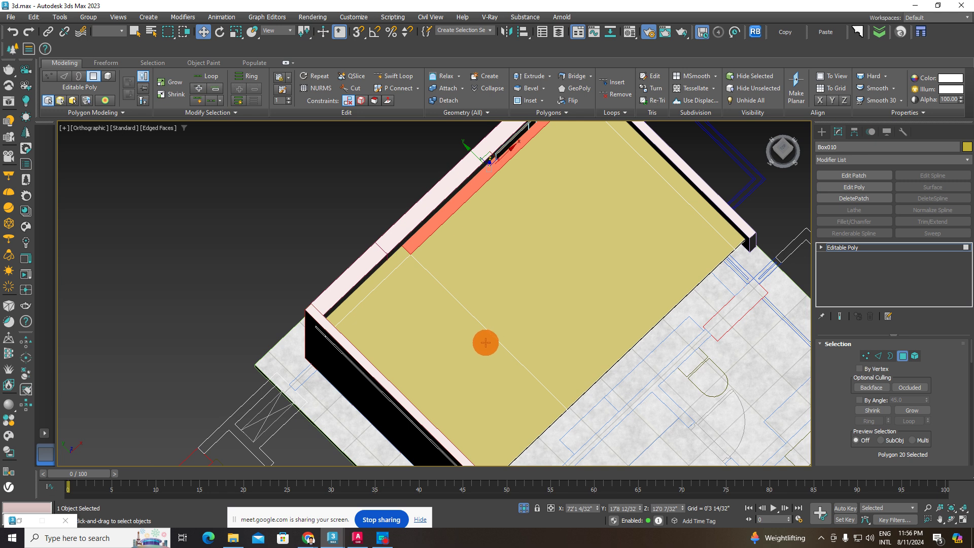
pyautogui.moveTo(486, 341)
pyautogui.keyDown('alt'); pyautogui.mouseDown(button='middle')
pyautogui.moveTo(468, 341)
pyautogui.moveTo(509, 272)
pyautogui.moveTo(516, 339)
pyautogui.moveTo(537, 261)
pyautogui.moveTo(513, 222)
pyautogui.mouseUp(button='middle'); pyautogui.keyUp('alt')
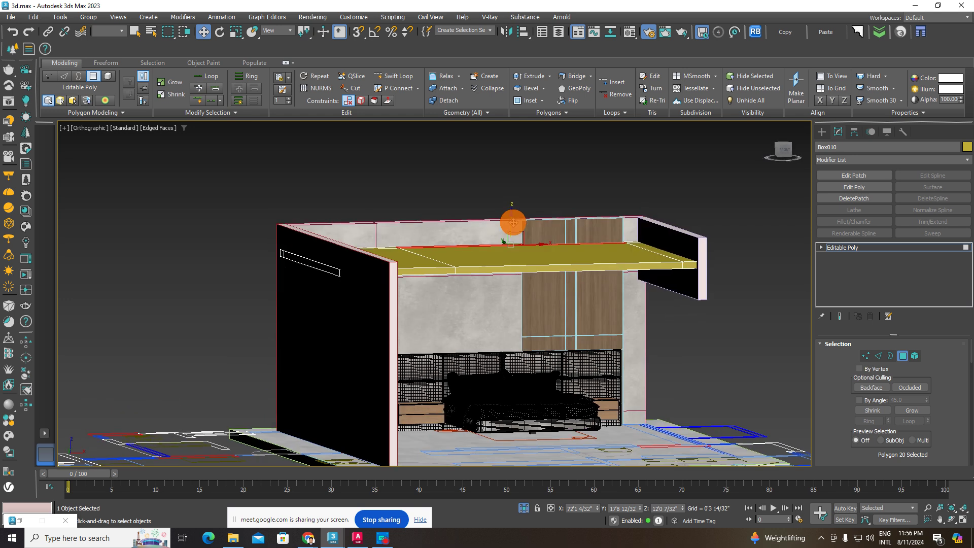
pyautogui.moveTo(483, 272)
pyautogui.keyDown('alt'); pyautogui.mouseDown(button='middle')
pyautogui.moveTo(530, 211)
pyautogui.moveTo(448, 284)
pyautogui.moveTo(446, 259)
pyautogui.moveTo(463, 278)
pyautogui.mouseUp(button='middle'); pyautogui.keyUp('alt')
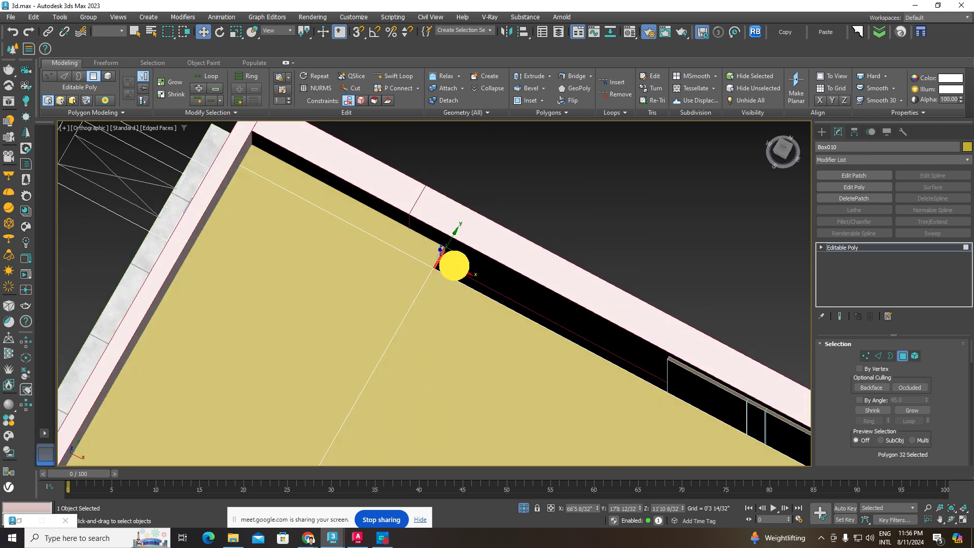
# Step: Orbit back out to a squared-up top-down plan of the room
pyautogui.moveTo(306, 211)
pyautogui.keyDown('alt'); pyautogui.mouseDown(button='middle')
pyautogui.moveTo(414, 266)
pyautogui.moveTo(421, 255)
pyautogui.mouseUp(button='middle'); pyautogui.keyUp('alt')
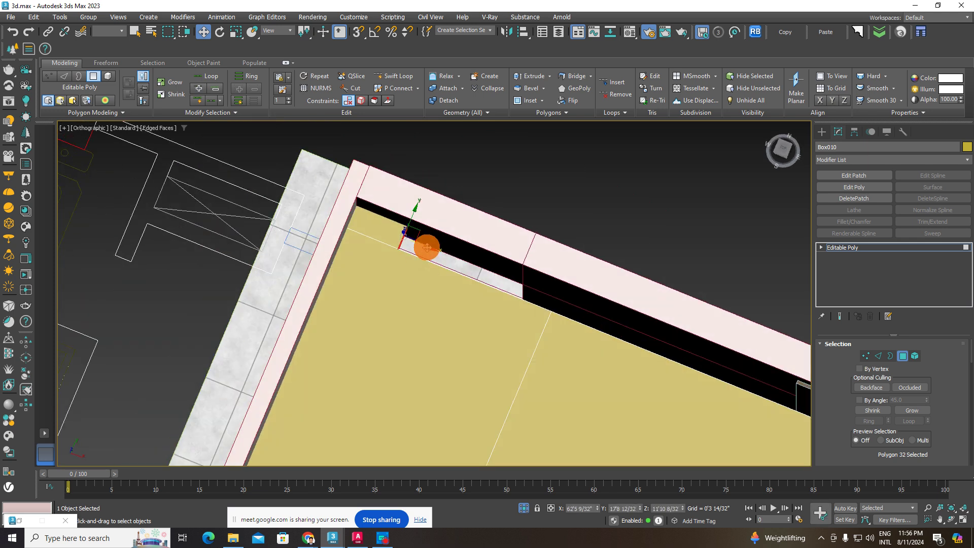
pyautogui.moveTo(348, 229)
pyautogui.keyDown('alt'); pyautogui.mouseDown(button='middle')
pyautogui.moveTo(544, 322)
pyautogui.moveTo(413, 292)
pyautogui.moveTo(370, 263)
pyautogui.moveTo(488, 277)
pyautogui.mouseUp(button='middle'); pyautogui.keyUp('alt')
pyautogui.scroll(5, 411, 203)
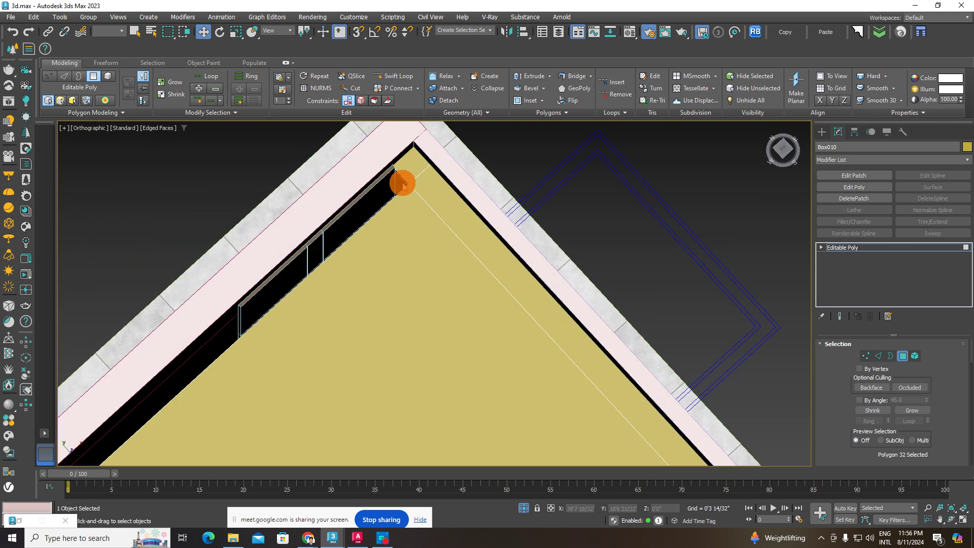
pyautogui.scroll(-5, 409, 188)
pyautogui.moveTo(446, 233)
pyautogui.keyDown('alt'); pyautogui.mouseDown(button='middle')
pyautogui.moveTo(526, 370)
pyautogui.moveTo(506, 327)
pyautogui.mouseUp(button='middle'); pyautogui.keyUp('alt')
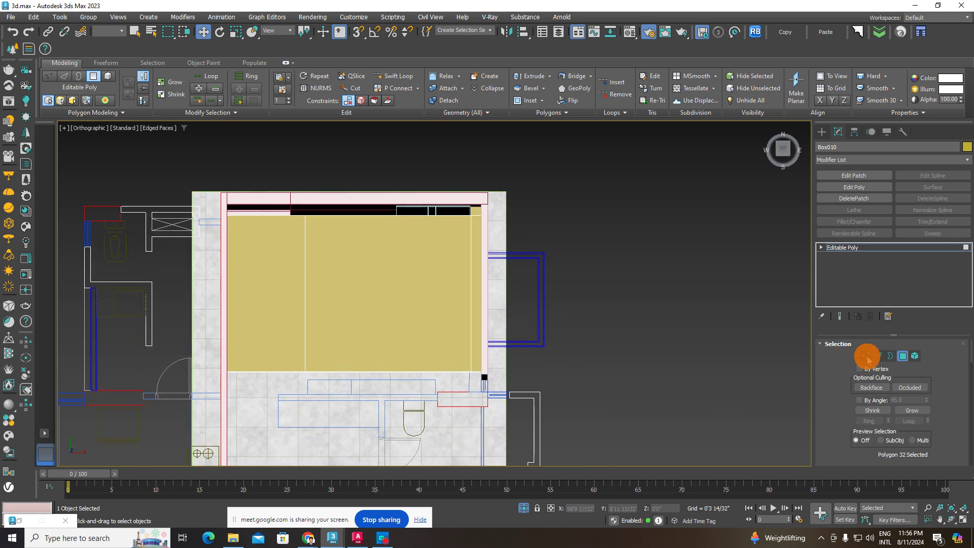
# Step: Move the slab's right-side vertices about -0'11" on X, widening the right-wall strip
pyautogui.click(867, 356)
pyautogui.moveTo(605, 169); pyautogui.dragTo(488, 362)
pyautogui.scroll(3, 499, 277)
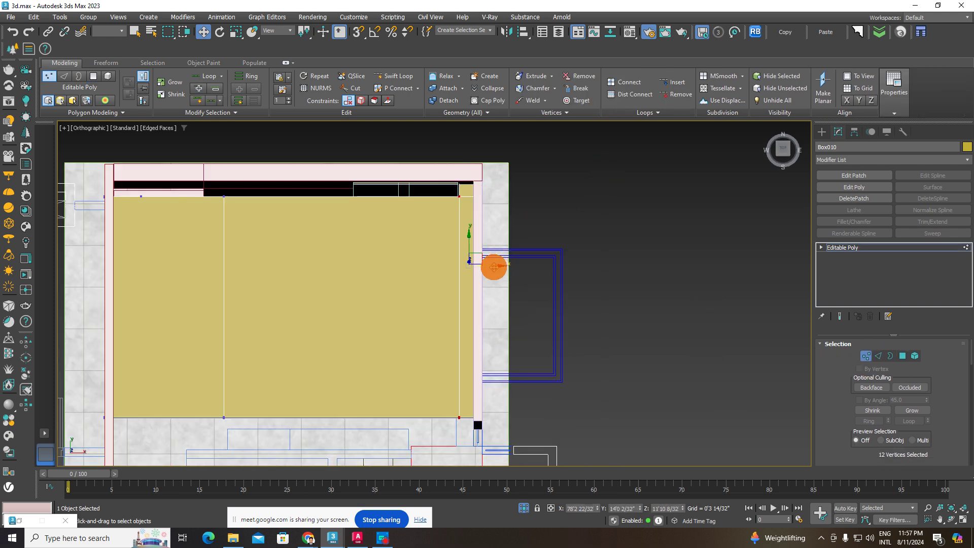
pyautogui.moveTo(494, 265); pyautogui.dragTo(471, 271)
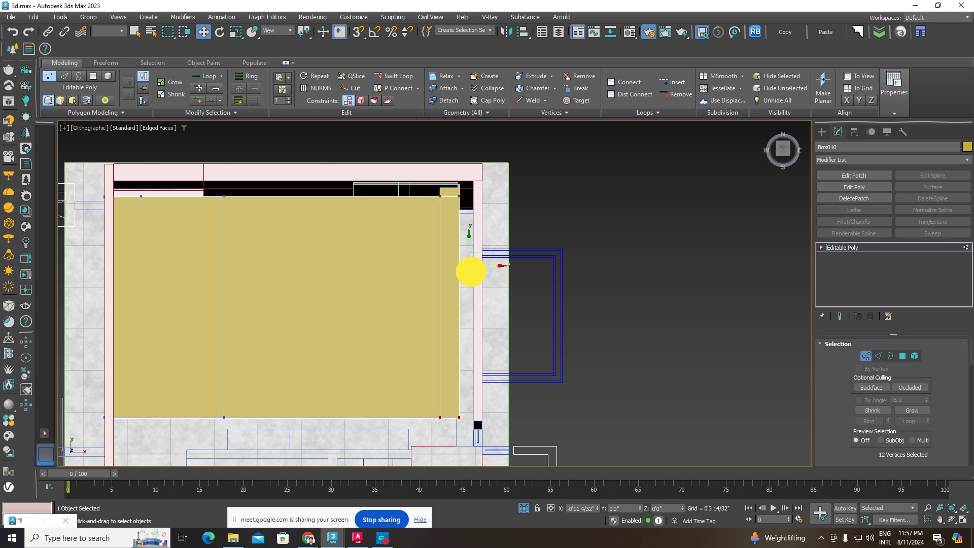
pyautogui.moveTo(483, 323)
pyautogui.keyDown('alt'); pyautogui.mouseDown(button='middle')
pyautogui.moveTo(461, 313)
pyautogui.moveTo(513, 333)
pyautogui.mouseUp(button='middle'); pyautogui.keyUp('alt')
pyautogui.scroll(2, 492, 282)
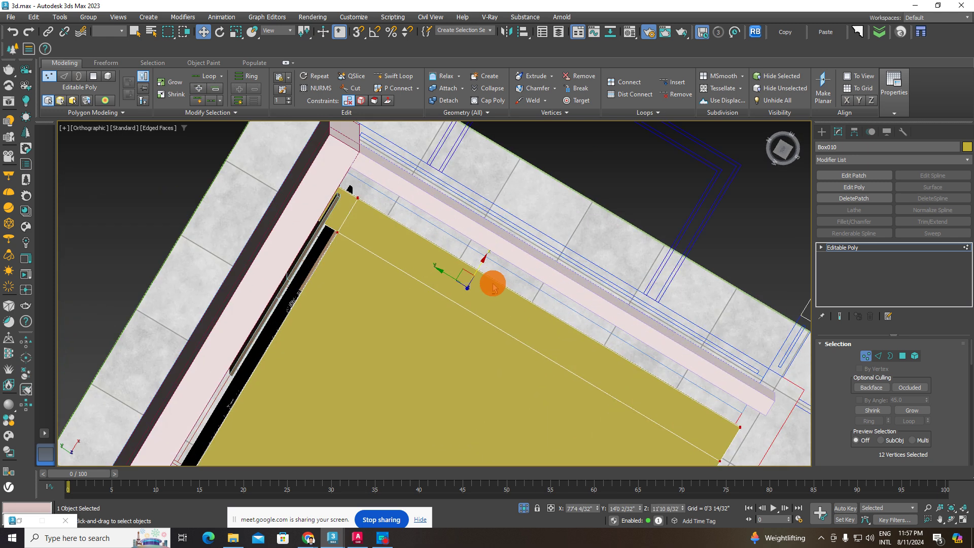
pyautogui.keyDown('alt'); pyautogui.moveTo(492, 282); pyautogui.dragTo(457, 270, button='middle'); pyautogui.keyUp('alt')
pyautogui.moveTo(479, 270); pyautogui.dragTo(479, 272)
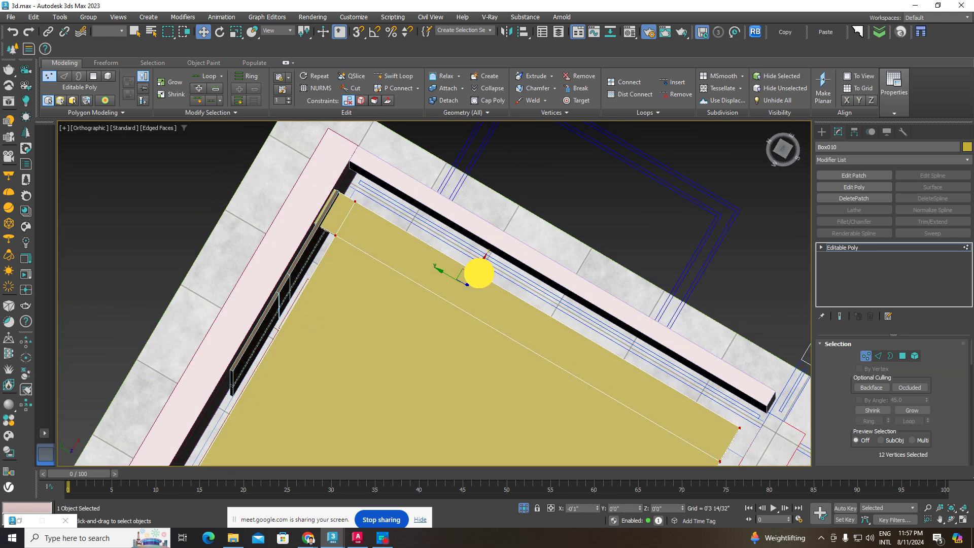
# Step: Switch to Polygon level, zoom out to the room plan, and leave sub-object editing
pyautogui.moveTo(416, 292); pyautogui.dragTo(484, 299, button='middle')
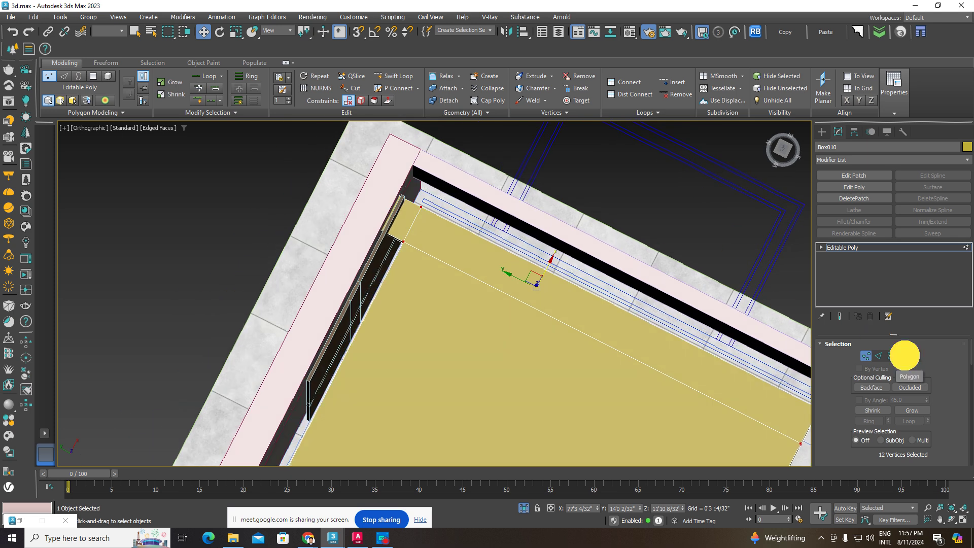
pyautogui.click(903, 356)
pyautogui.scroll(3, 410, 233)
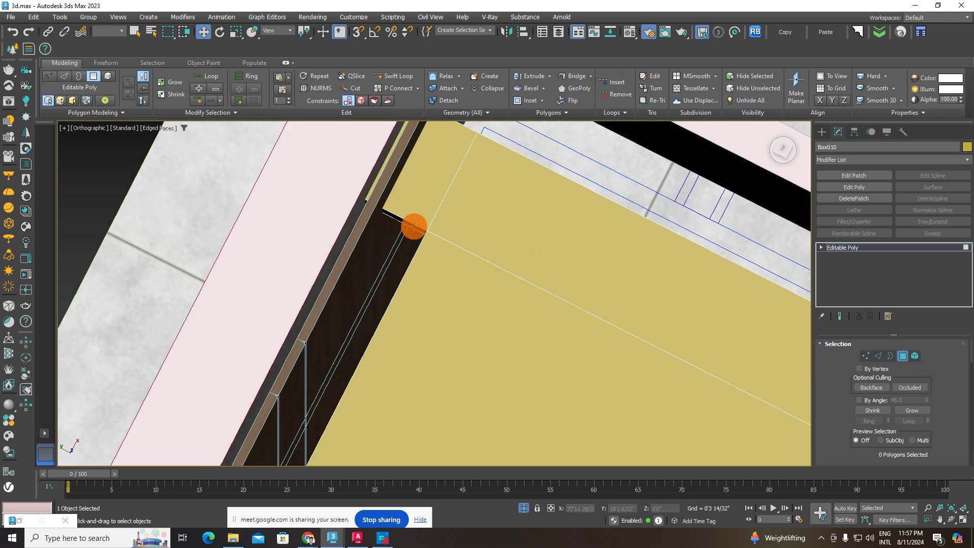
pyautogui.scroll(-5, 492, 222)
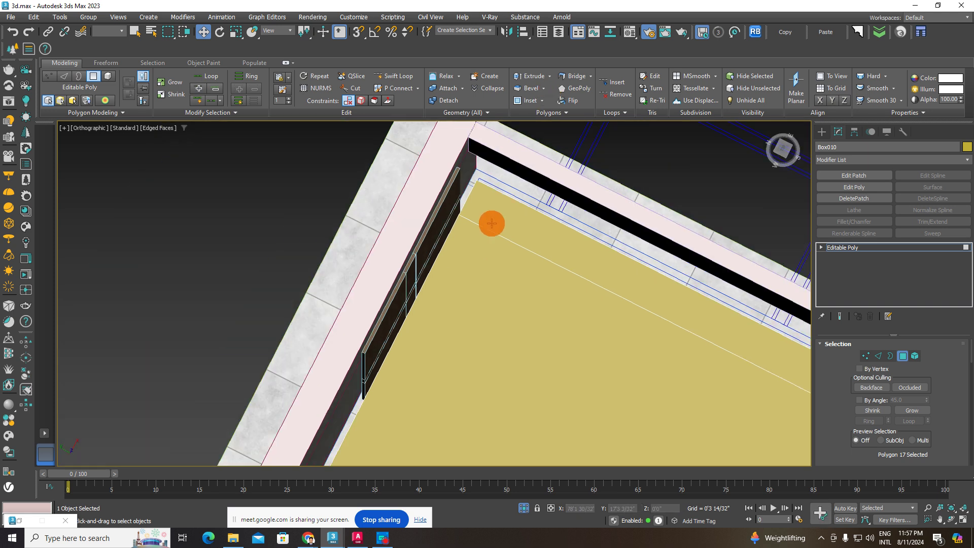
pyautogui.keyDown('alt'); pyautogui.moveTo(492, 221); pyautogui.dragTo(457, 226, button='middle'); pyautogui.keyUp('alt')
pyautogui.click(822, 133)
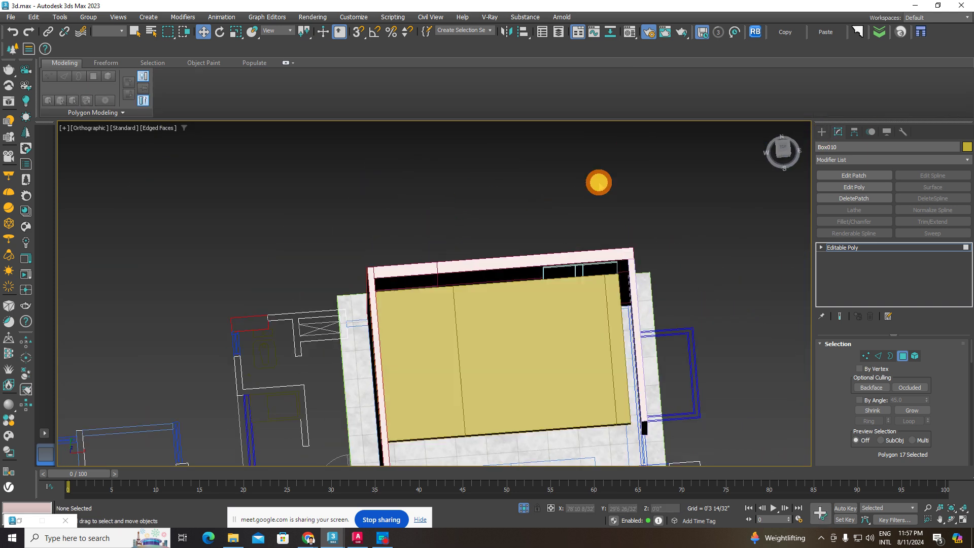
# Step: Restore the plan view with Shift+Z and select the ceiling slab Box010
pyautogui.keyDown('alt'); pyautogui.moveTo(559, 333); pyautogui.dragTo(480, 252, button='middle'); pyautogui.keyUp('alt')
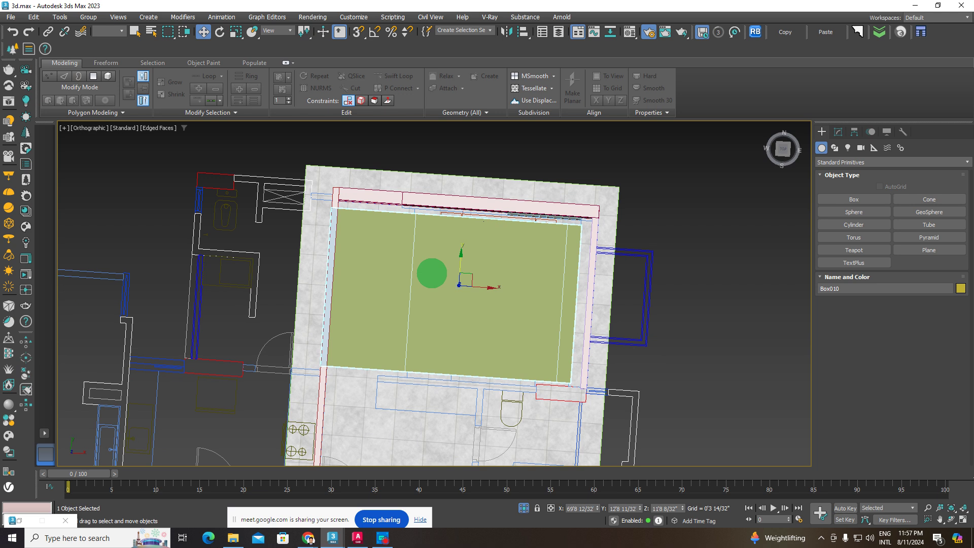
pyautogui.scroll(3, 484, 274)
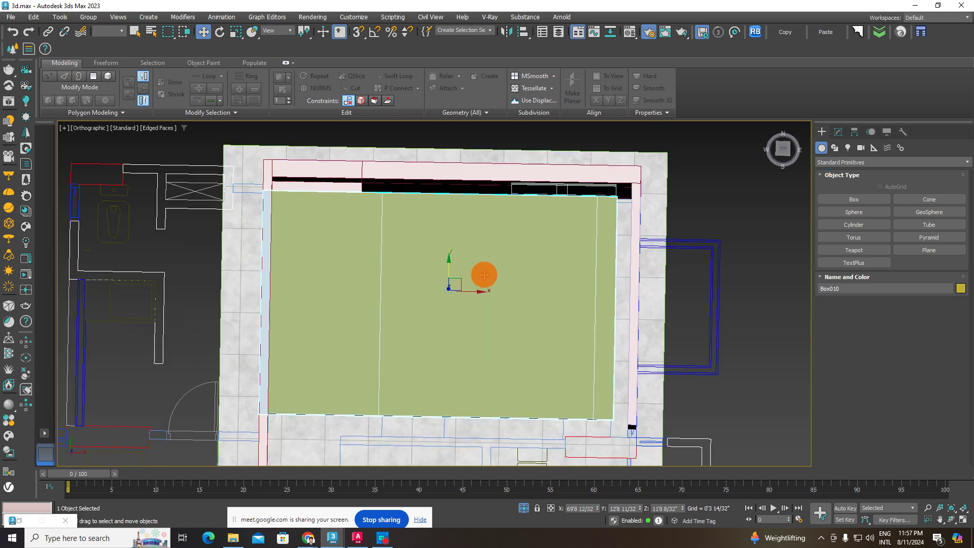
pyautogui.moveTo(486, 256)
pyautogui.keyDown('alt'); pyautogui.mouseDown(button='middle')
pyautogui.moveTo(481, 155)
pyautogui.moveTo(529, 305)
pyautogui.mouseUp(button='middle'); pyautogui.keyUp('alt')
pyautogui.hotkey('shift', 'z')
pyautogui.hotkey('shift', 'z')
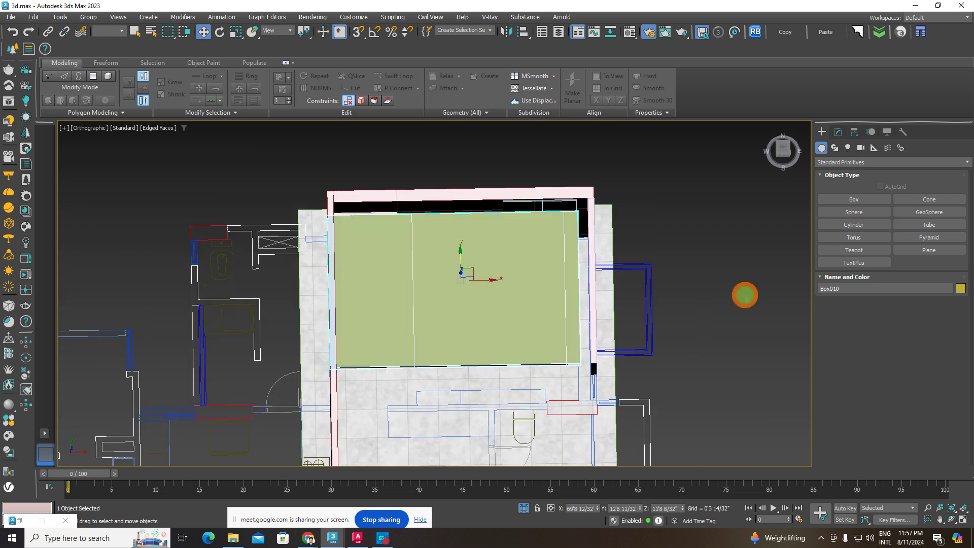
pyautogui.click(490, 284)
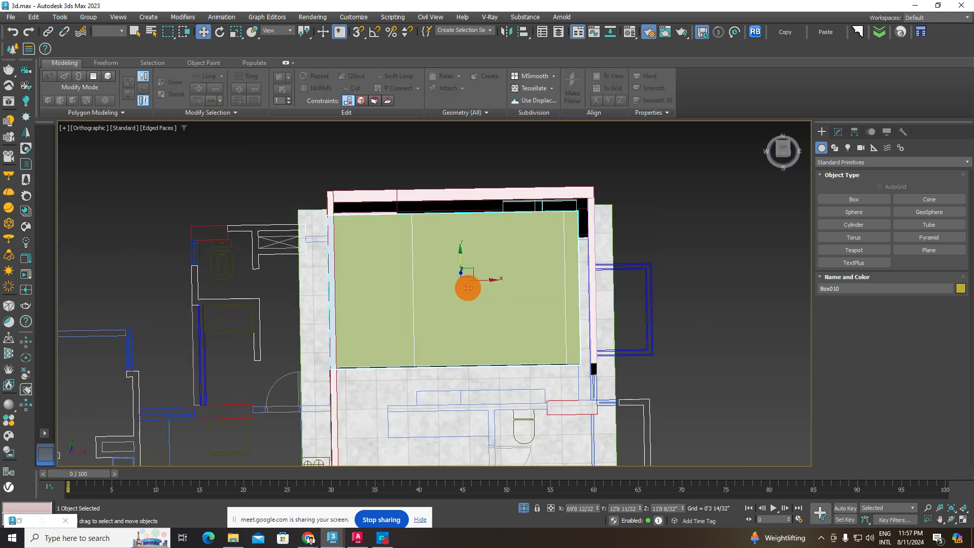
pyautogui.scroll(3, 468, 288)
pyautogui.scroll(1, 468, 287)
pyautogui.click(469, 285)
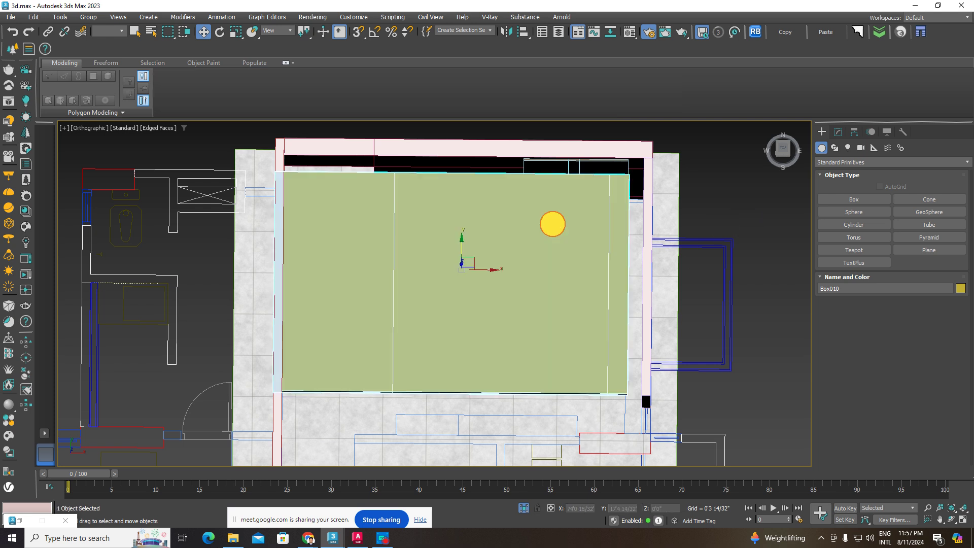
pyautogui.click(569, 223)
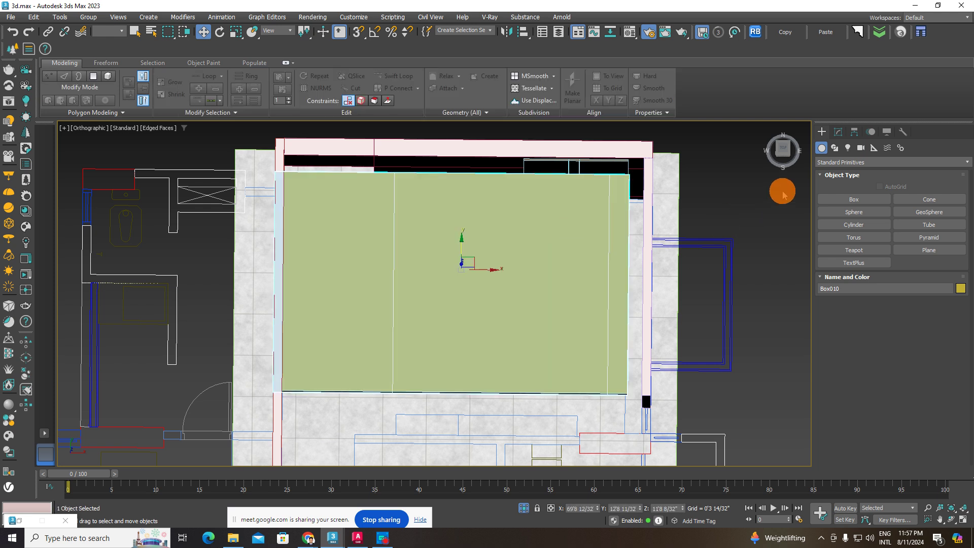
pyautogui.click(579, 220)
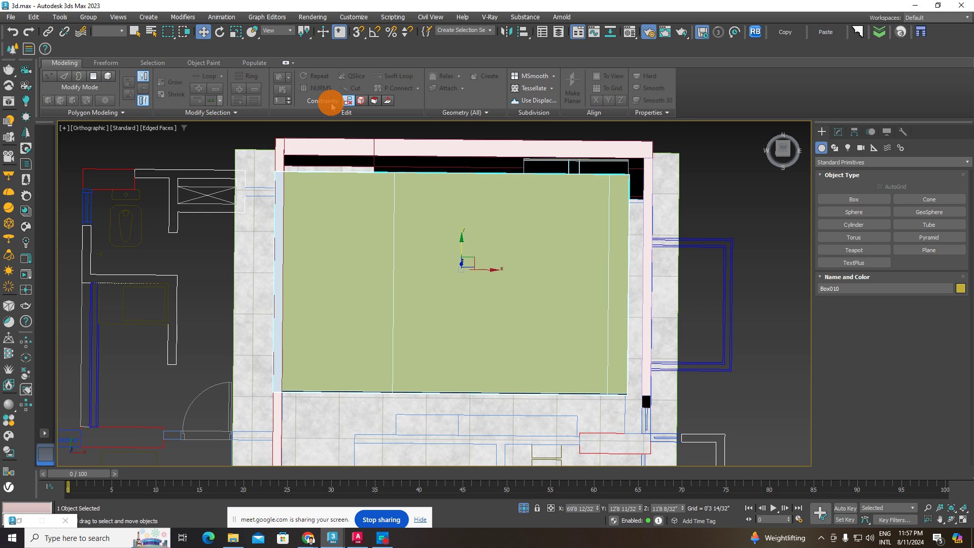
# Step: Convert the slab to Editable Poly and Swift Loop a vertical edge beside its left loop
pyautogui.rightClick(446, 217)
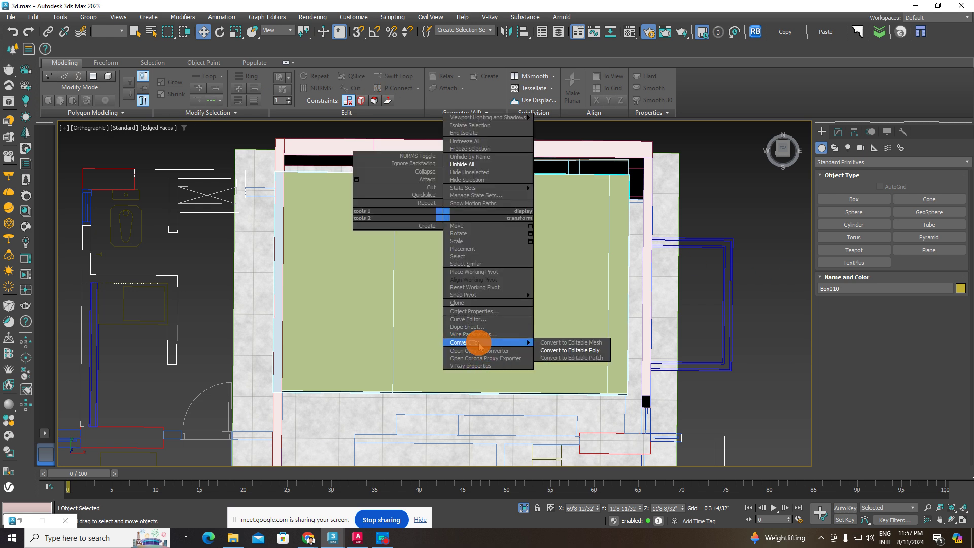
pyautogui.click(591, 350)
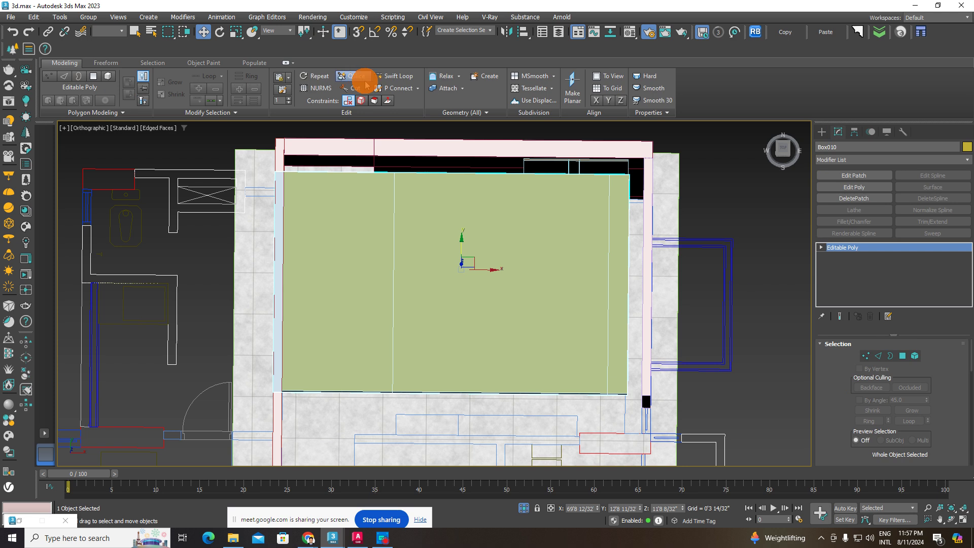
pyautogui.click(398, 75)
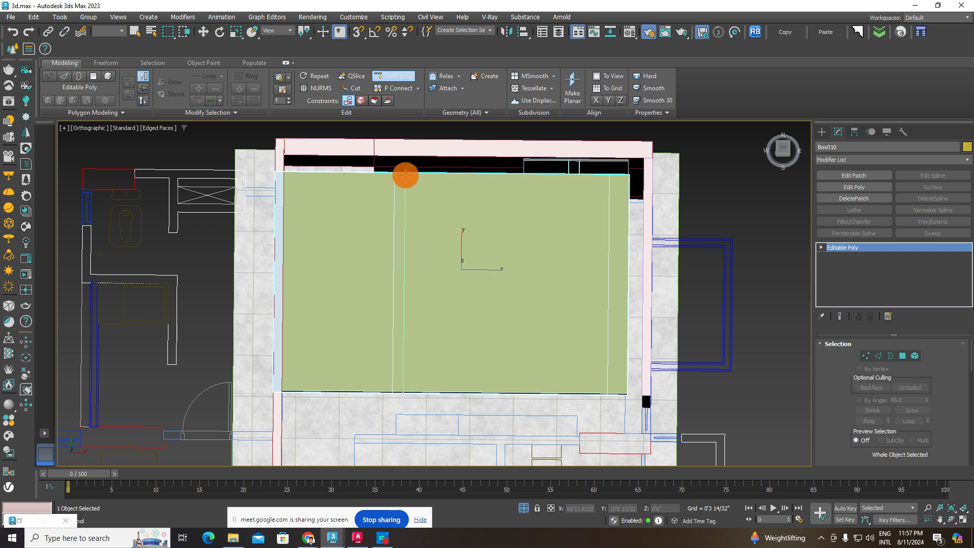
pyautogui.click(404, 176)
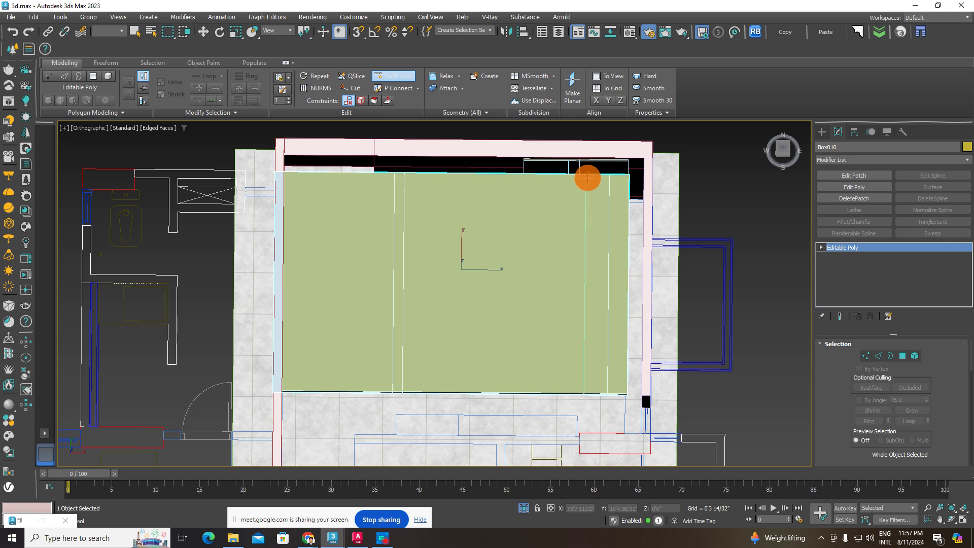
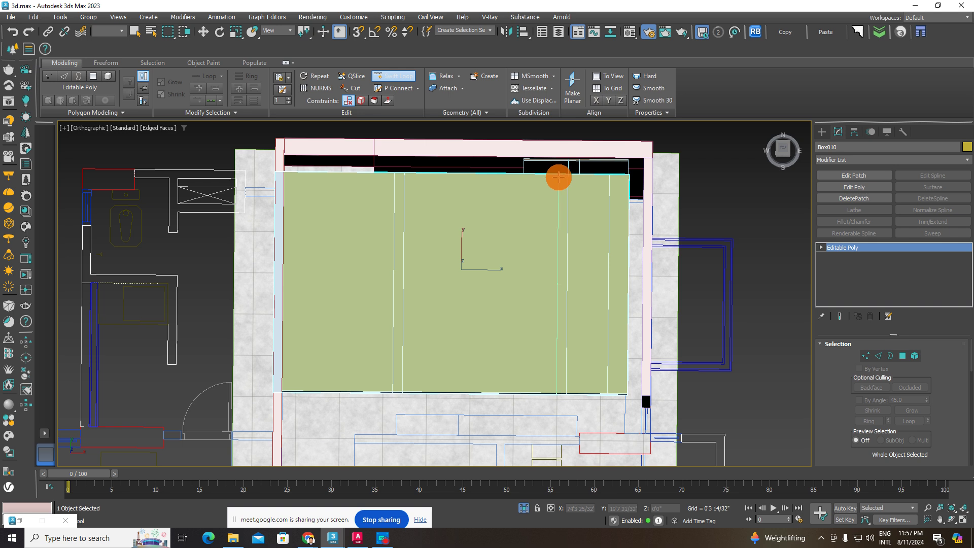
# Step: Add one more loop cut across the green ceiling panel, then leave the loop tool
pyautogui.click(559, 177)
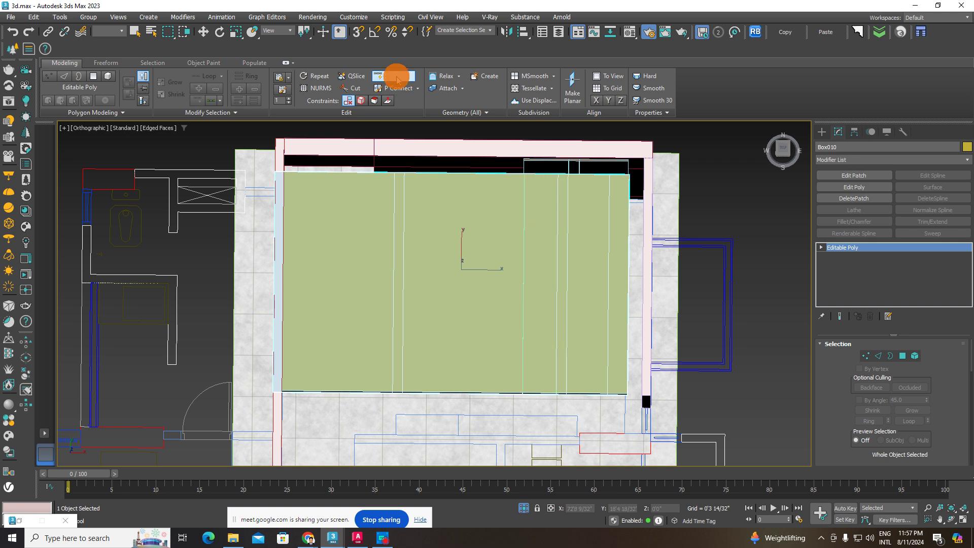
pyautogui.click(394, 76)
pyautogui.click(822, 133)
pyautogui.click(555, 236)
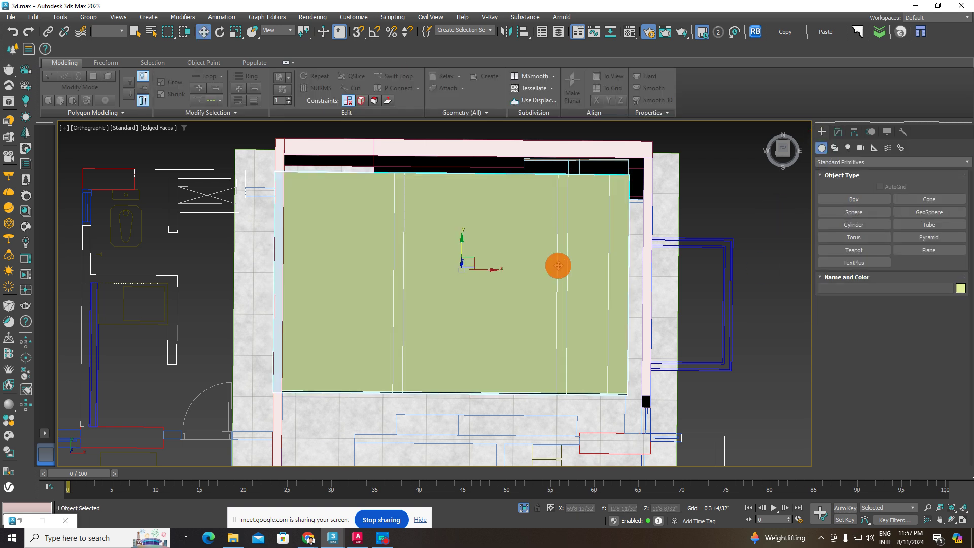
pyautogui.moveTo(556, 265)
pyautogui.keyDown('alt'); pyautogui.mouseDown(button='middle')
pyautogui.moveTo(557, 173)
pyautogui.moveTo(549, 159)
pyautogui.moveTo(552, 261)
pyautogui.moveTo(578, 178)
pyautogui.mouseUp(button='middle'); pyautogui.keyUp('alt')
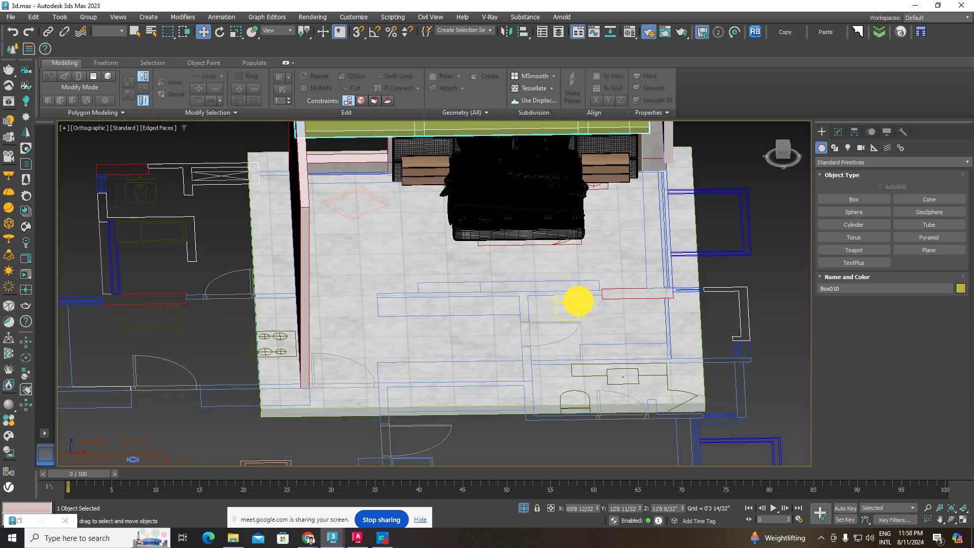
# Step: Hide the tiled floor and orbit to a steeper view of the room
pyautogui.click(630, 292)
pyautogui.rightClick(629, 291)
pyautogui.click(655, 255)
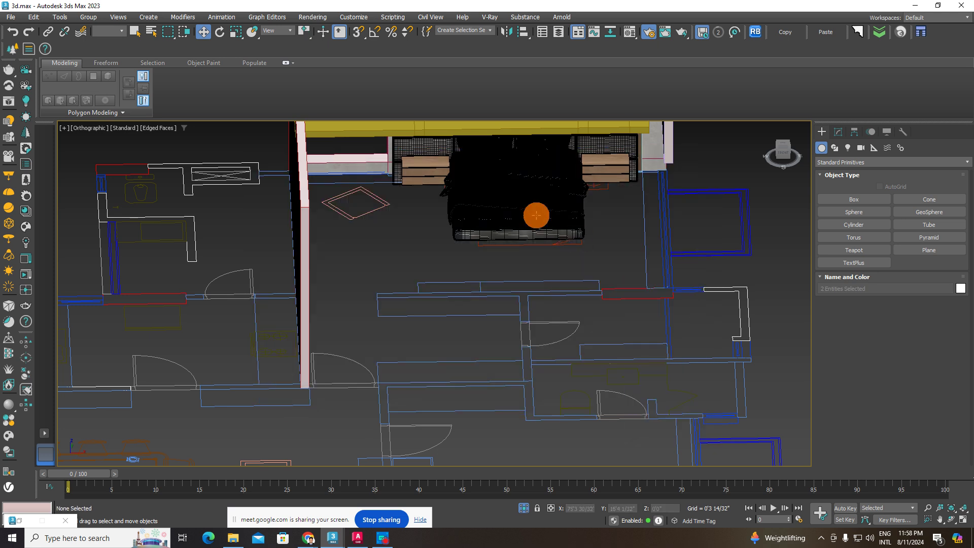
pyautogui.click(533, 223)
pyautogui.moveTo(533, 231)
pyautogui.keyDown('alt'); pyautogui.mouseDown(button='middle')
pyautogui.moveTo(514, 275)
pyautogui.moveTo(502, 252)
pyautogui.moveTo(863, 211)
pyautogui.moveTo(829, 137)
pyautogui.mouseUp(button='middle'); pyautogui.keyUp('alt')
pyautogui.moveTo(602, 322)
pyautogui.keyDown('alt'); pyautogui.mouseDown(button='middle')
pyautogui.moveTo(713, 242)
pyautogui.moveTo(688, 272)
pyautogui.moveTo(586, 279)
pyautogui.moveTo(694, 267)
pyautogui.mouseUp(button='middle'); pyautogui.keyUp('alt')
pyautogui.click(713, 242)
pyautogui.click(632, 270)
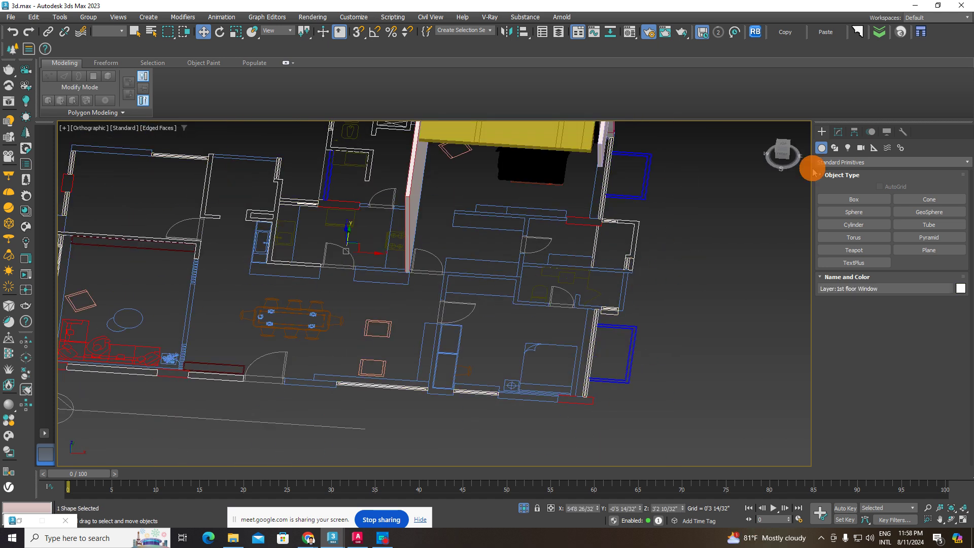
# Step: Hide the Shapes category in the Display panel and turn off edged faces
pyautogui.click(887, 132)
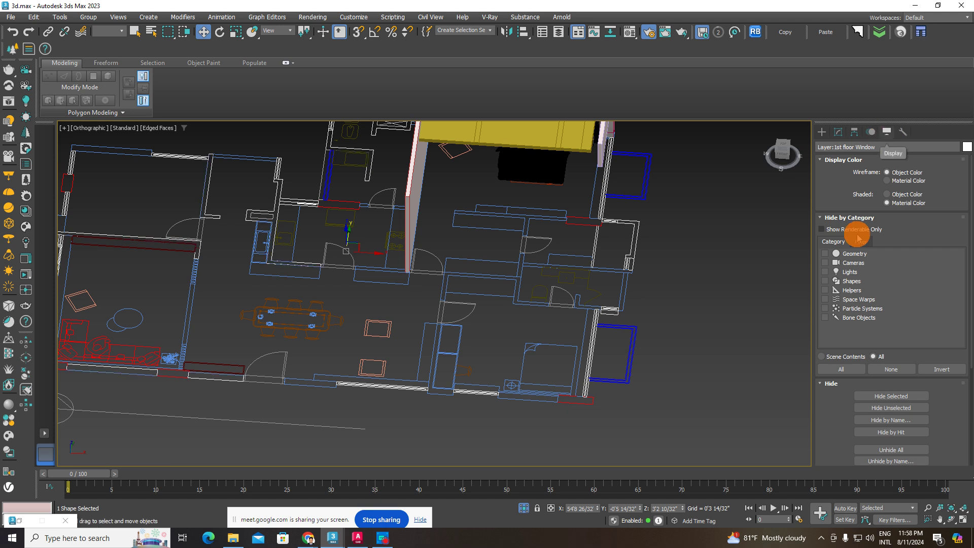
pyautogui.click(824, 282)
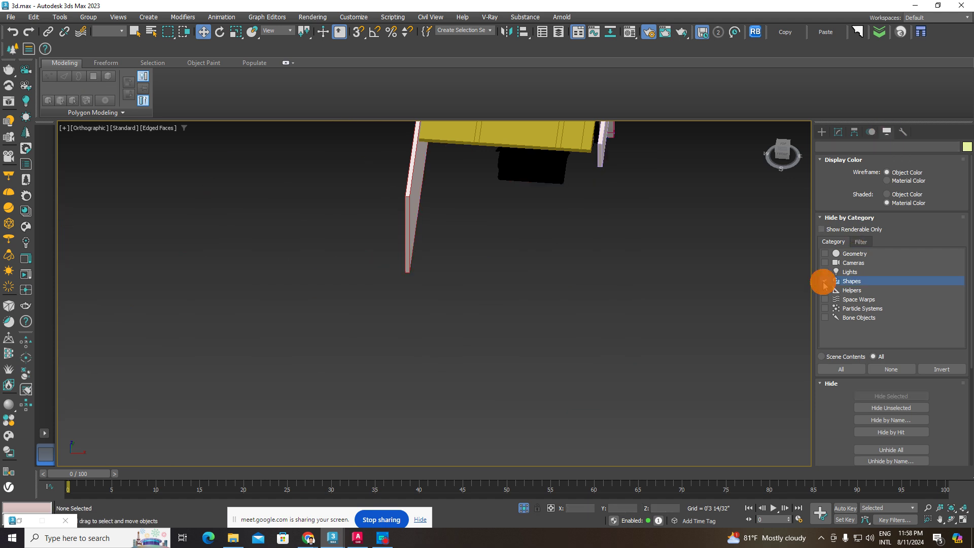
pyautogui.moveTo(613, 240); pyautogui.dragTo(606, 342, button='middle')
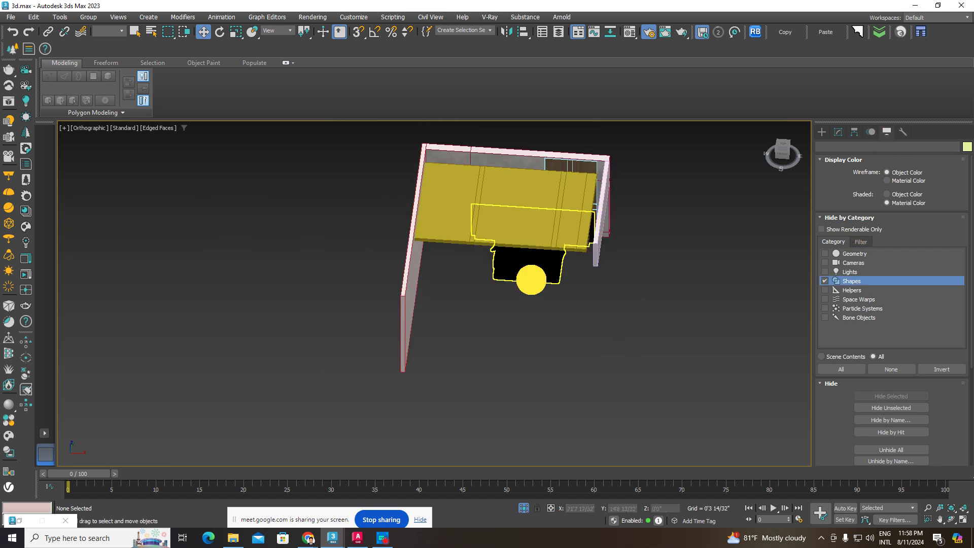
pyautogui.click(528, 279)
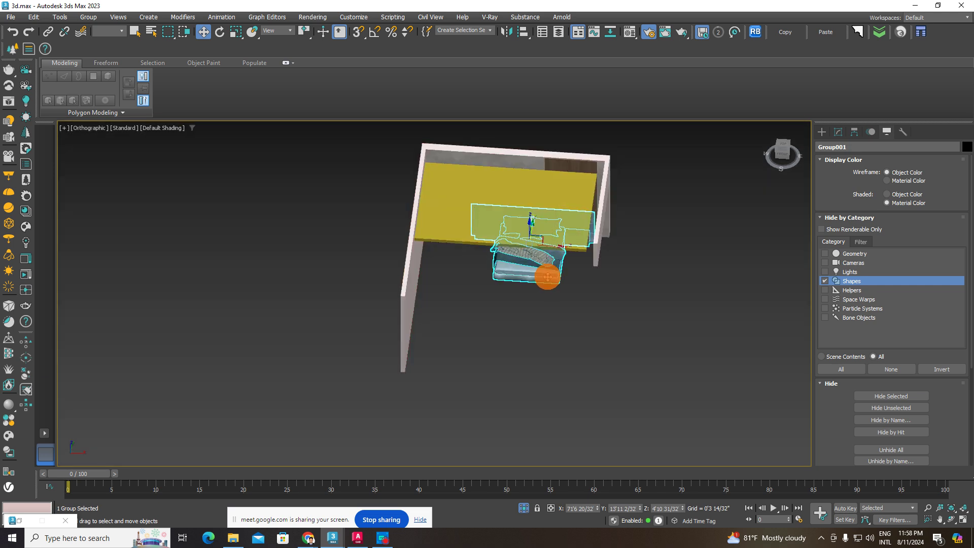
pyautogui.scroll(3, 543, 269)
pyautogui.press('F4')
# Step: Try the Hide by Category toggles for geometry and shapes, leaving Shapes hidden
pyautogui.click(516, 245)
pyautogui.keyDown('alt'); pyautogui.moveTo(583, 263); pyautogui.dragTo(685, 292, button='middle'); pyautogui.keyUp('alt')
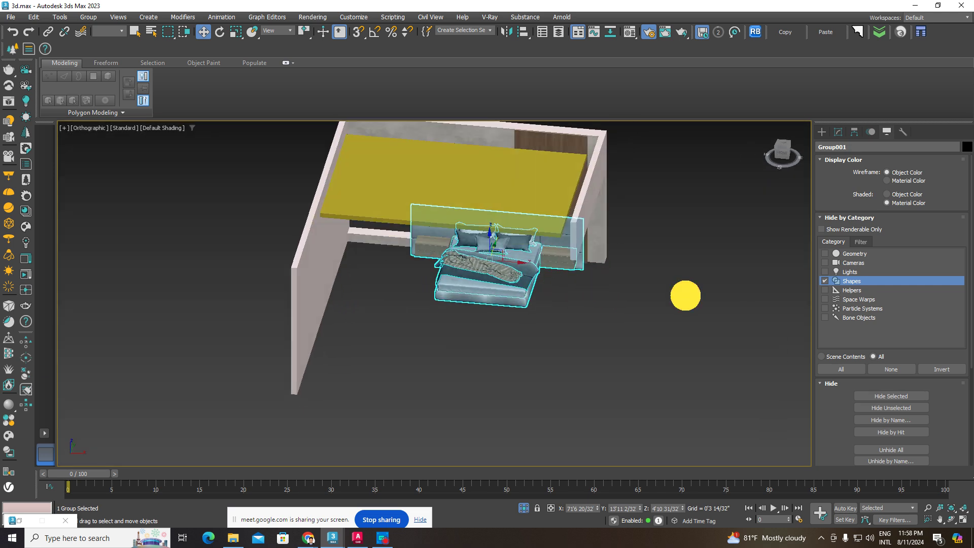
pyautogui.click(685, 292)
pyautogui.click(441, 187)
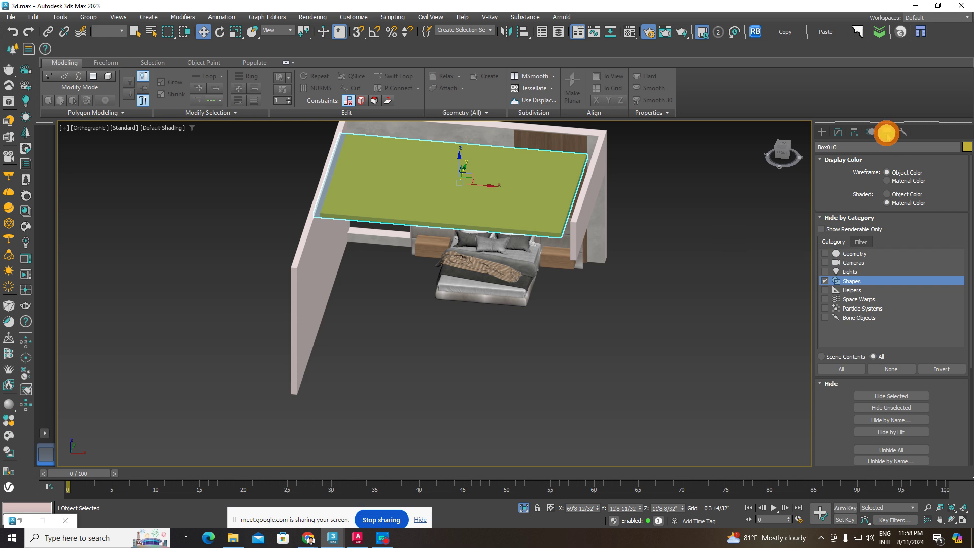
pyautogui.click(826, 254)
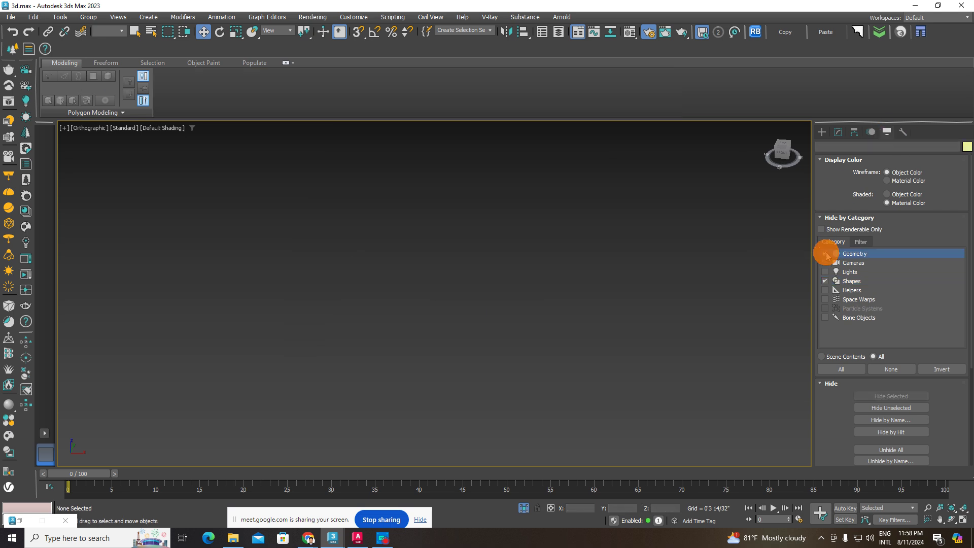
pyautogui.click(826, 253)
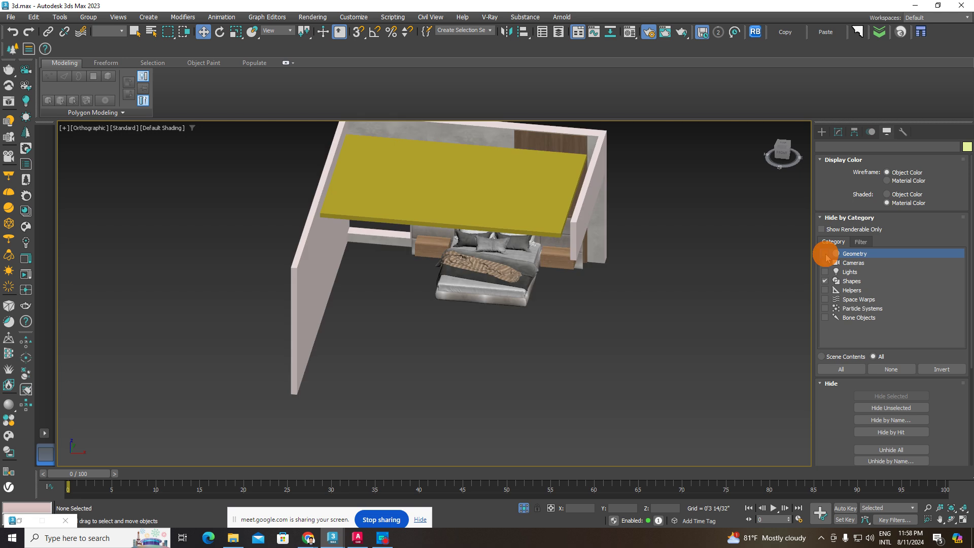
pyautogui.click(825, 263)
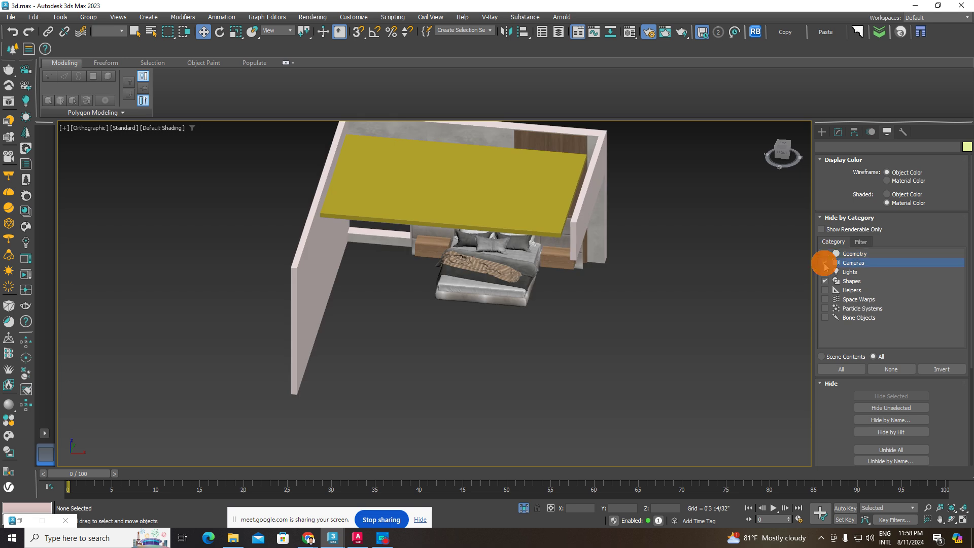
pyautogui.click(825, 272)
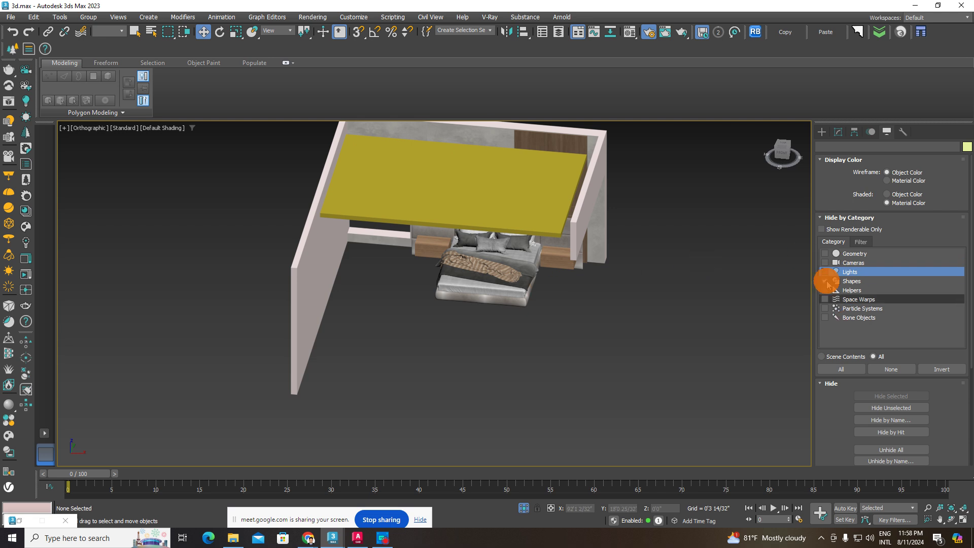
pyautogui.click(824, 282)
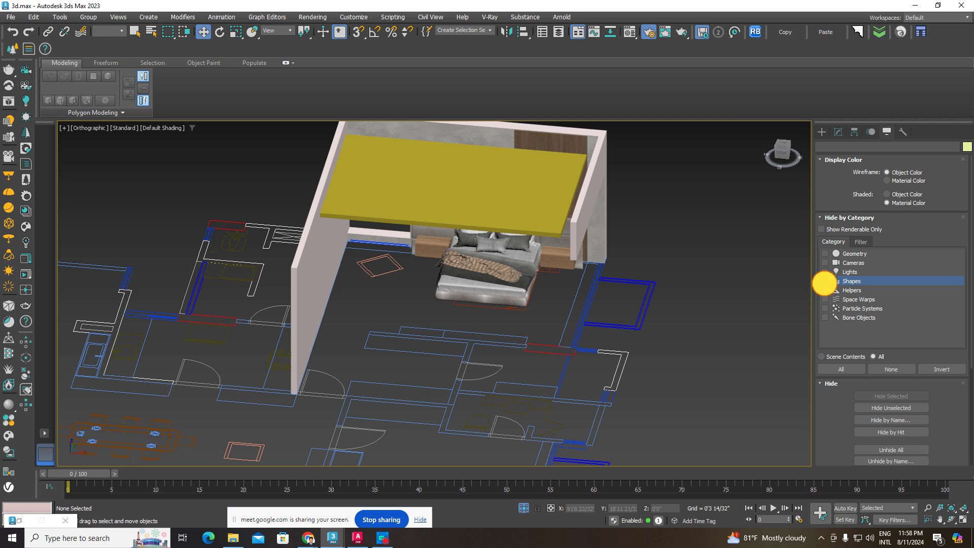
pyautogui.click(824, 281)
# Step: Orbit to look down on the green ceiling panel and select it
pyautogui.click(496, 305)
pyautogui.moveTo(496, 304)
pyautogui.keyDown('alt'); pyautogui.mouseDown(button='middle')
pyautogui.moveTo(497, 240)
pyautogui.moveTo(561, 254)
pyautogui.moveTo(565, 241)
pyautogui.mouseUp(button='middle'); pyautogui.keyUp('alt')
pyautogui.scroll(3, 500, 224)
pyautogui.click(496, 224)
pyautogui.scroll(4, 507, 219)
# Step: Convert the ceiling panel to Editable Poly and select its two narrow strip faces
pyautogui.rightClick(564, 239)
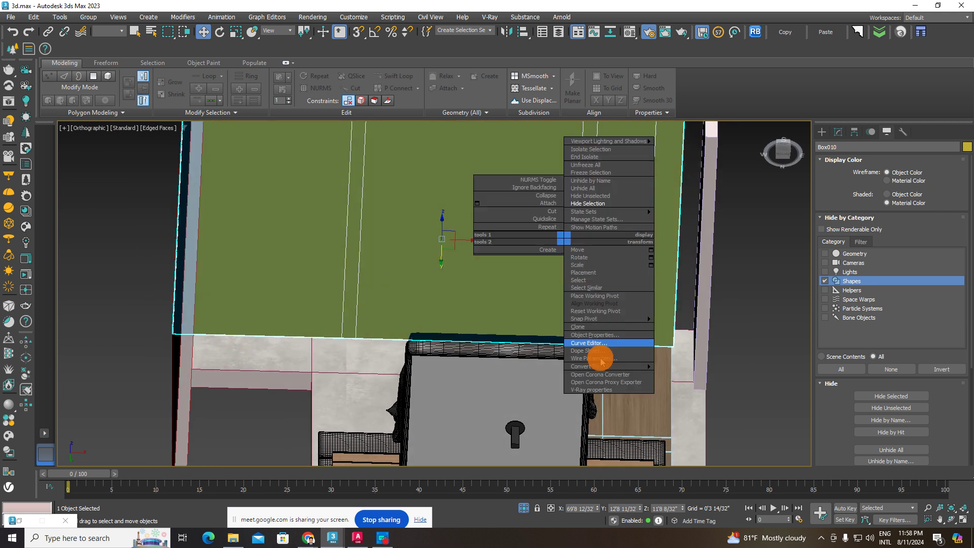
pyautogui.moveTo(607, 366)
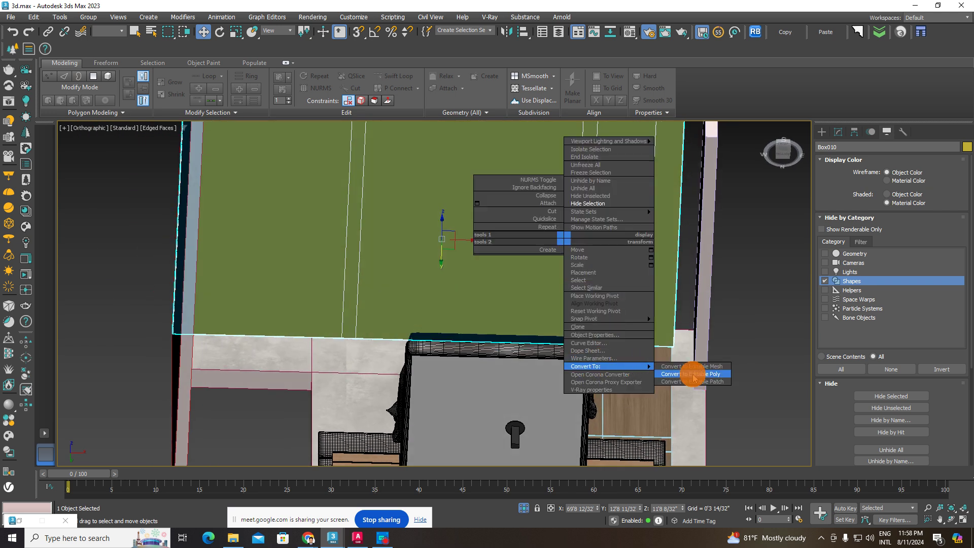
pyautogui.click(694, 378)
pyautogui.click(903, 356)
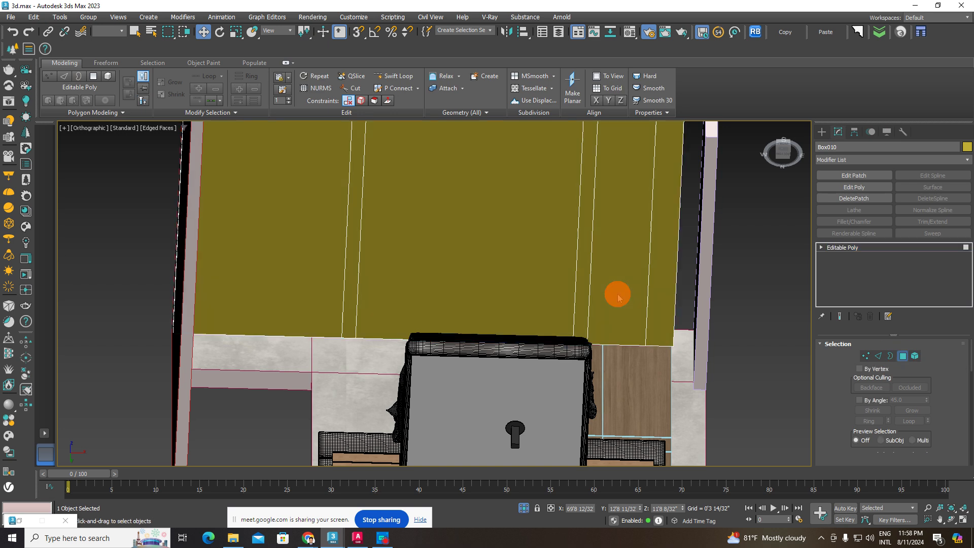
pyautogui.click(584, 300)
pyautogui.keyDown('ctrl'); pyautogui.click(354, 283); pyautogui.keyUp('ctrl')
pyautogui.keyDown('alt'); pyautogui.moveTo(355, 284); pyautogui.dragTo(465, 346, button='middle'); pyautogui.keyUp('alt')
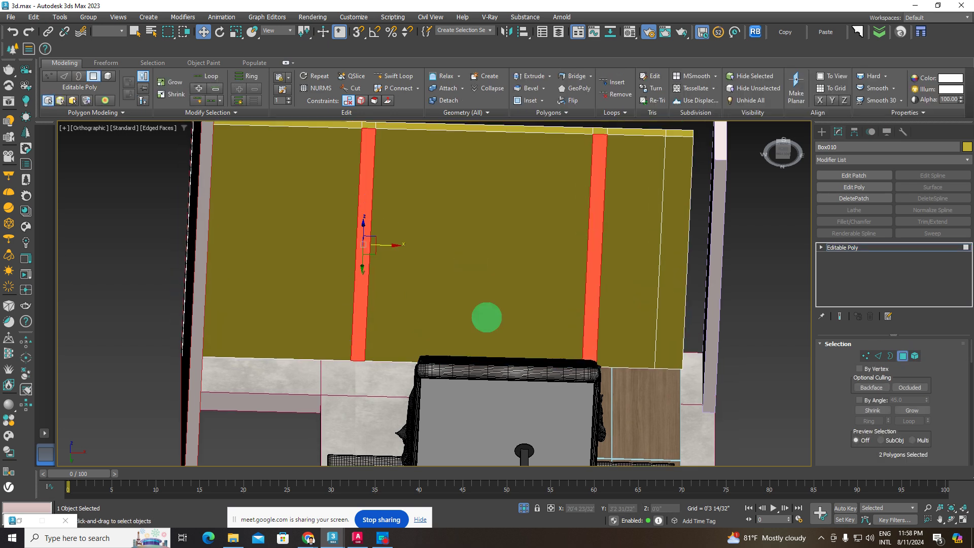
pyautogui.scroll(5, 403, 289)
pyautogui.moveTo(378, 324)
pyautogui.keyDown('alt'); pyautogui.mouseDown(button='middle')
pyautogui.moveTo(344, 330)
pyautogui.moveTo(355, 321)
pyautogui.mouseUp(button='middle'); pyautogui.keyUp('alt')
pyautogui.moveTo(350, 318); pyautogui.dragTo(350, 317)
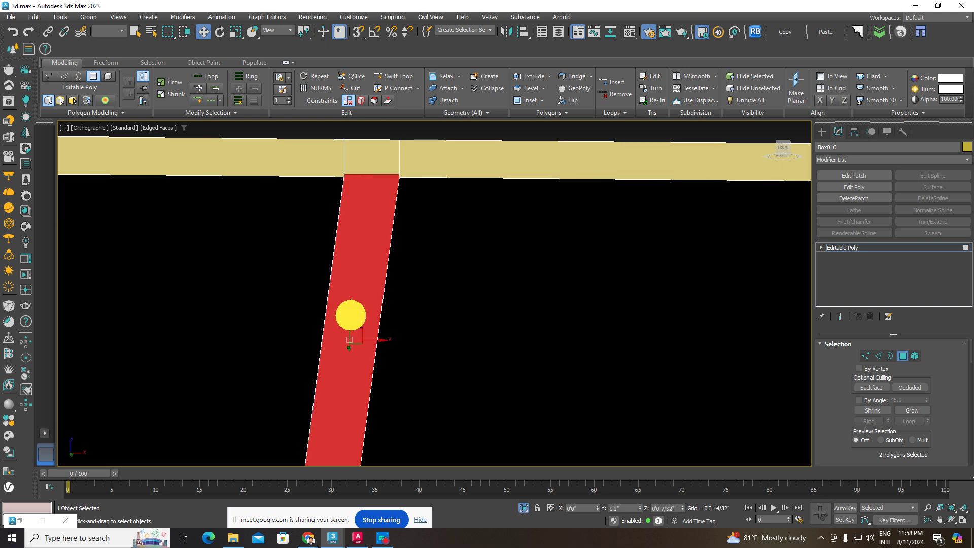
pyautogui.scroll(-3, 351, 314)
pyautogui.scroll(-5, 365, 257)
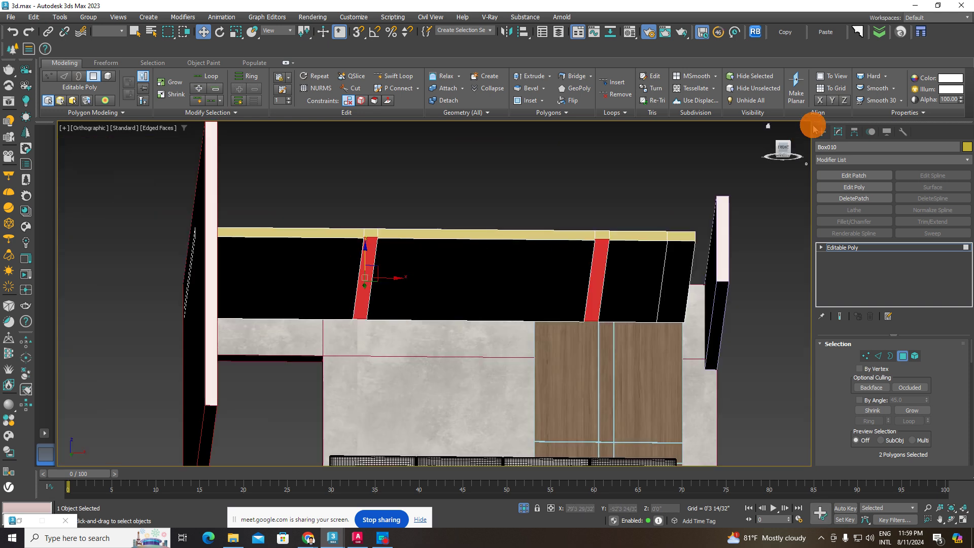
# Step: Convert the ceiling beam to Editable Poly and select its two vertical strip faces
pyautogui.click(609, 196)
pyautogui.scroll(5, 605, 218)
pyautogui.scroll(2, 599, 214)
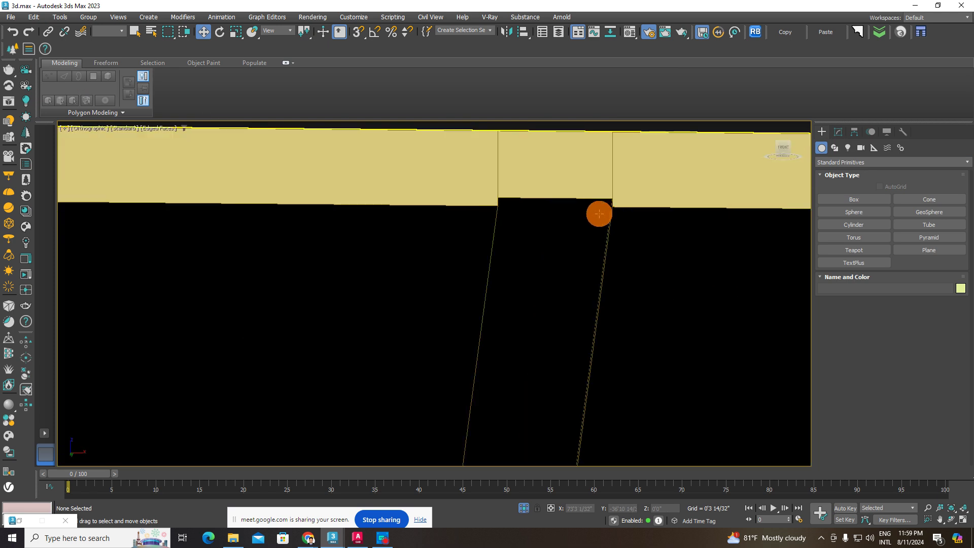
pyautogui.click(586, 211)
pyautogui.scroll(-2, 610, 196)
pyautogui.scroll(-2, 555, 246)
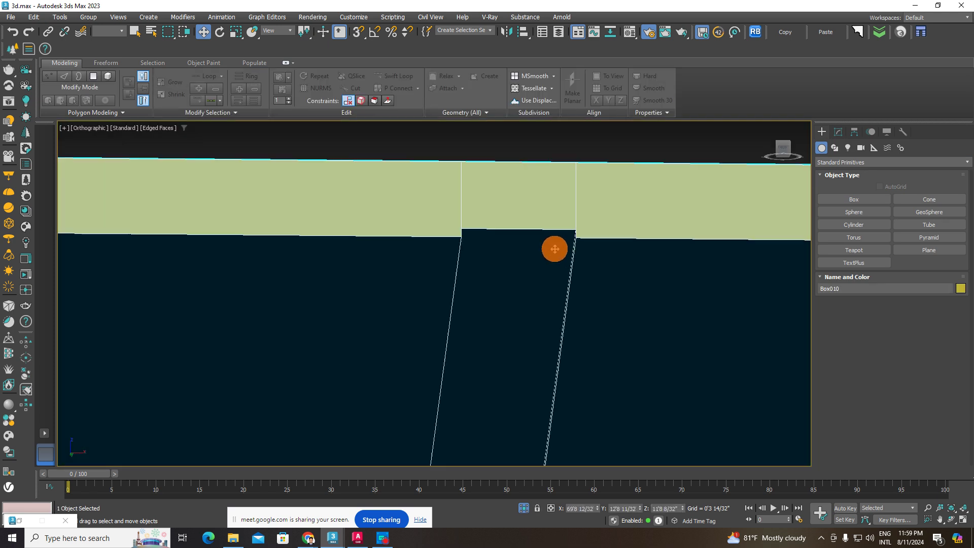
pyautogui.scroll(-3, 537, 290)
pyautogui.keyDown('alt'); pyautogui.moveTo(537, 291); pyautogui.dragTo(533, 261, button='middle'); pyautogui.keyUp('alt')
pyautogui.scroll(3, 527, 263)
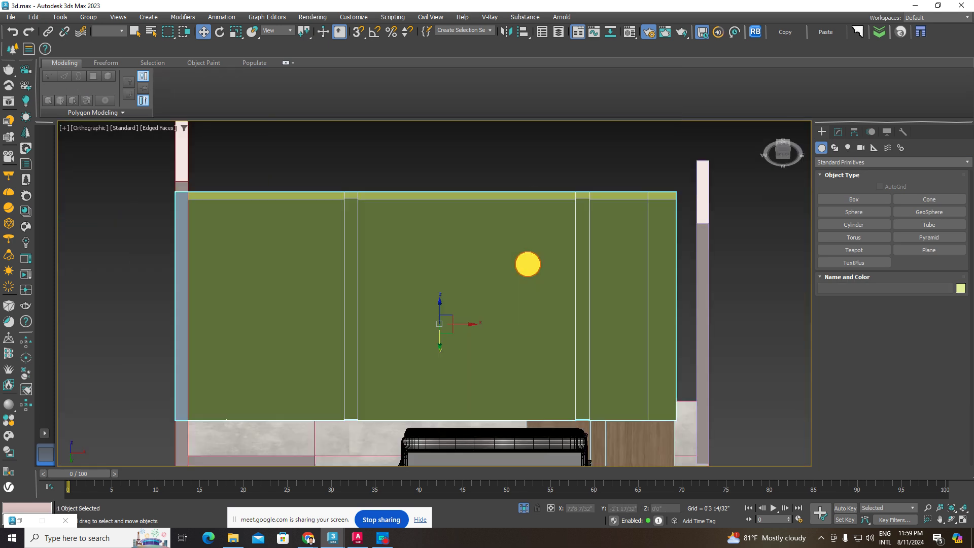
pyautogui.rightClick(531, 254)
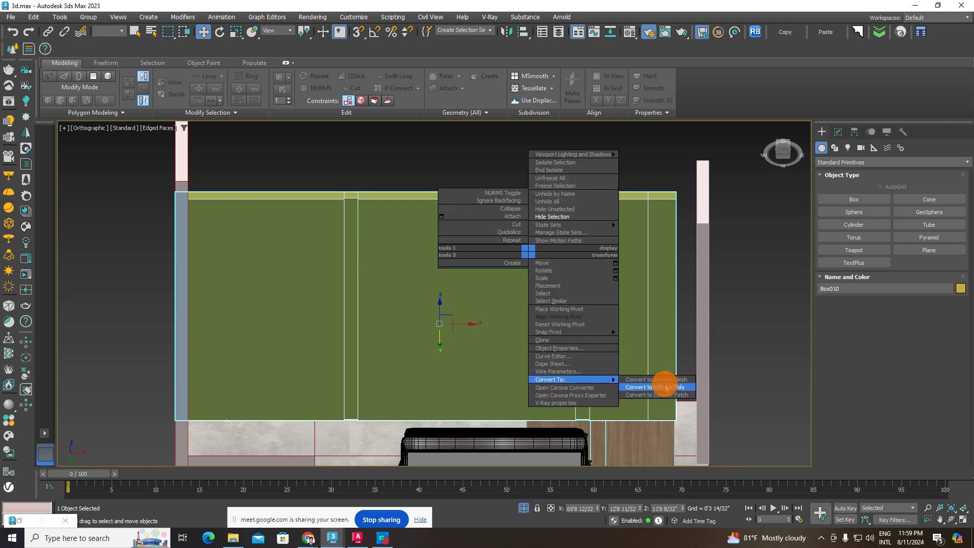
pyautogui.click(665, 386)
pyautogui.click(902, 356)
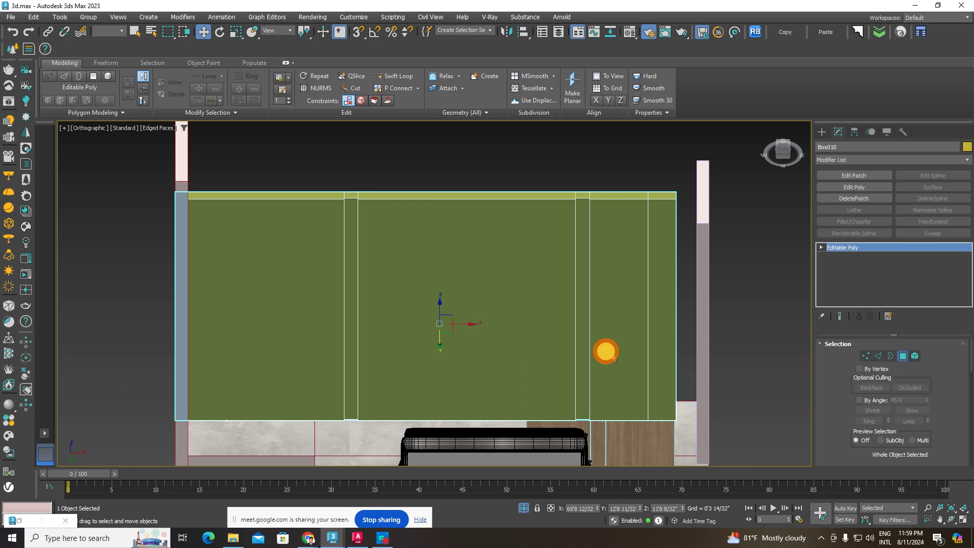
# Step: Detach the two strip faces into a separate object, Object002
pyautogui.keyDown('alt'); pyautogui.moveTo(440, 304); pyautogui.dragTo(374, 326, button='middle'); pyautogui.keyUp('alt')
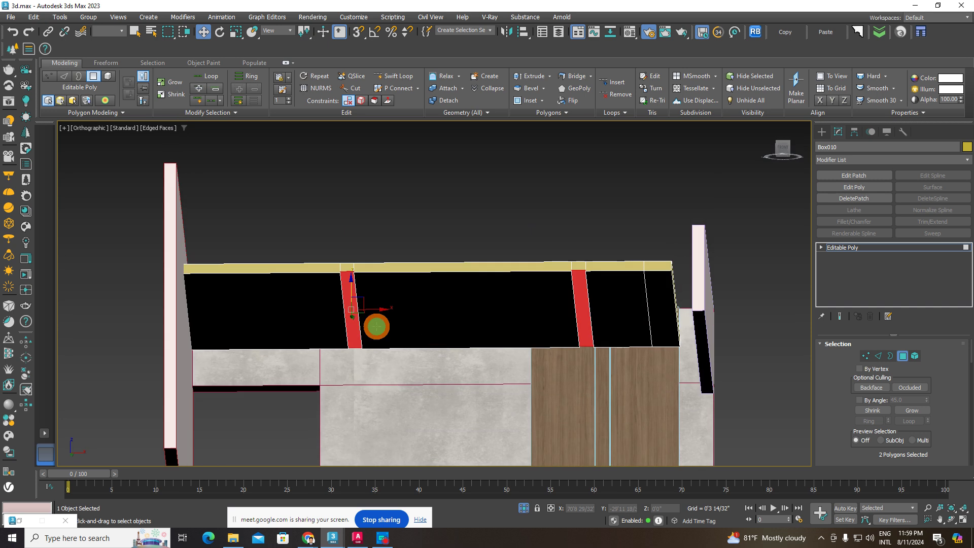
pyautogui.scroll(3, 365, 294)
pyautogui.scroll(2, 387, 299)
pyautogui.scroll(-4, 388, 299)
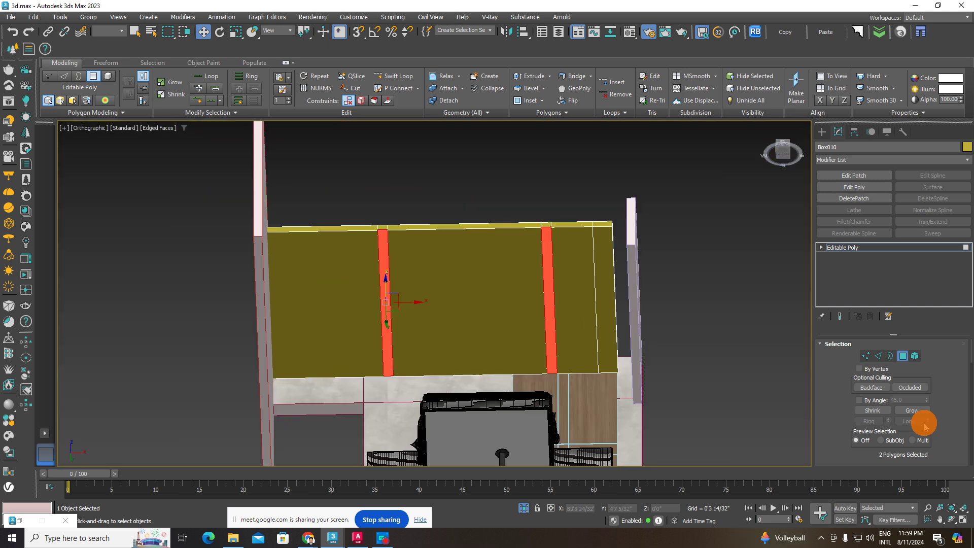
pyautogui.scroll(-2, 924, 426)
pyautogui.scroll(-2, 916, 429)
pyautogui.scroll(-2, 914, 435)
pyautogui.scroll(-2, 915, 441)
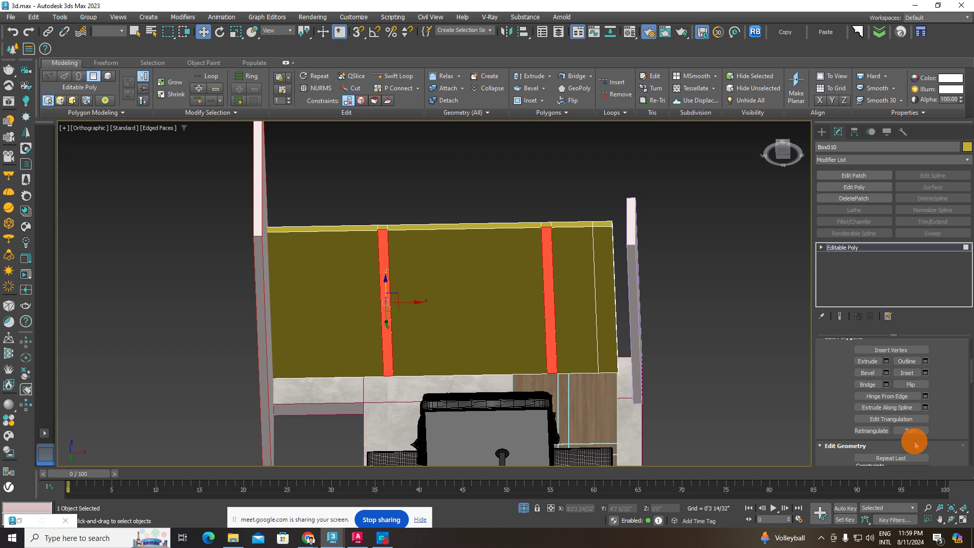
pyautogui.scroll(-2, 915, 445)
pyautogui.scroll(-2, 912, 440)
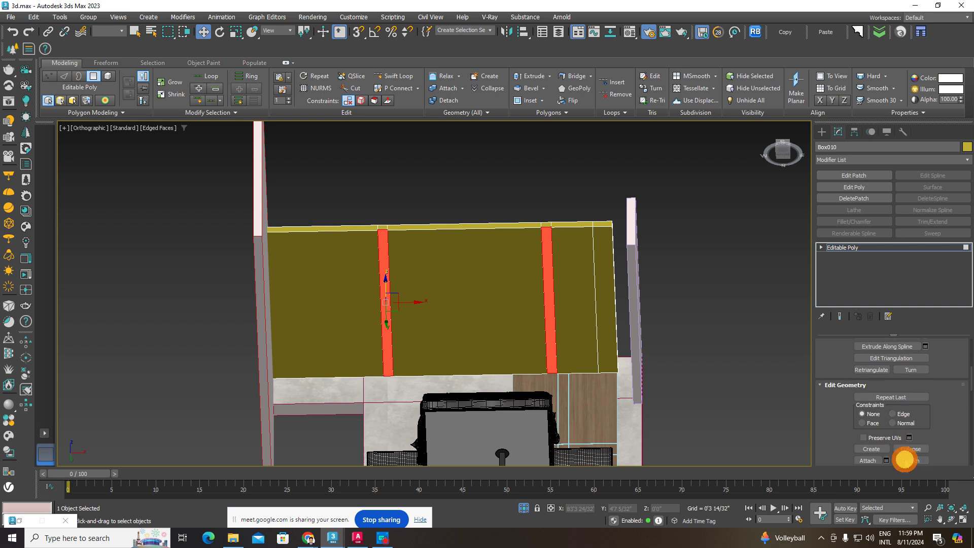
pyautogui.click(905, 460)
pyautogui.click(513, 272)
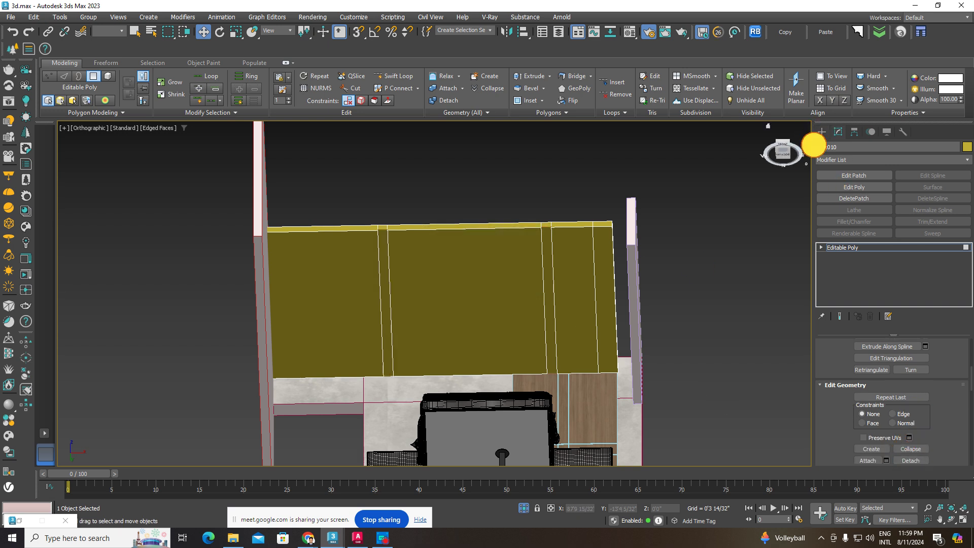
# Step: Select the detached strip object, then the whole wall panel
pyautogui.click(562, 257)
pyautogui.scroll(3, 543, 237)
pyautogui.scroll(2, 546, 241)
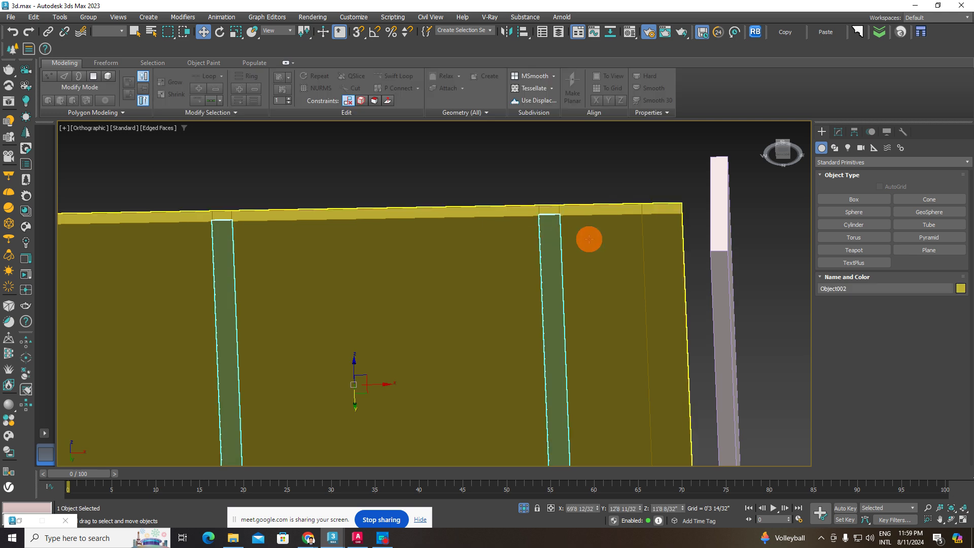
pyautogui.click(590, 239)
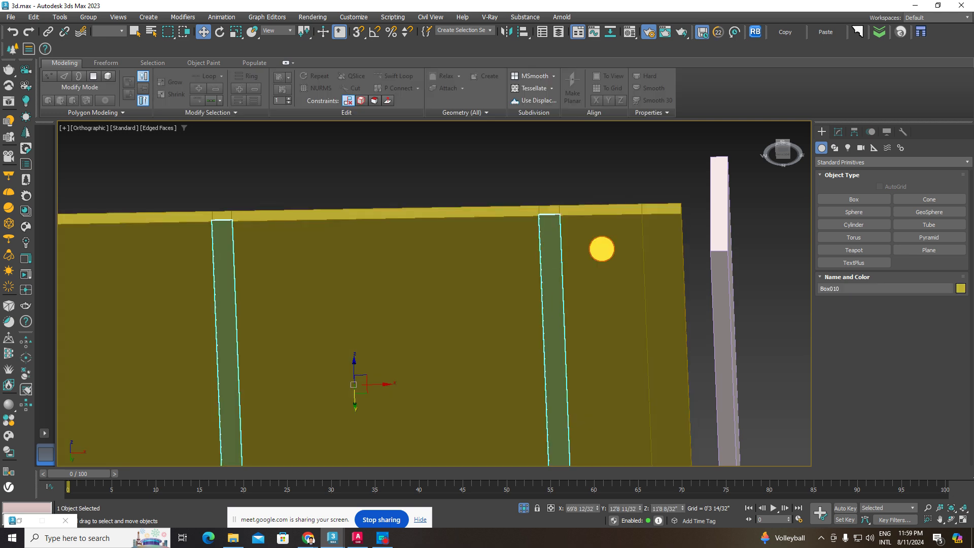
pyautogui.click(602, 249)
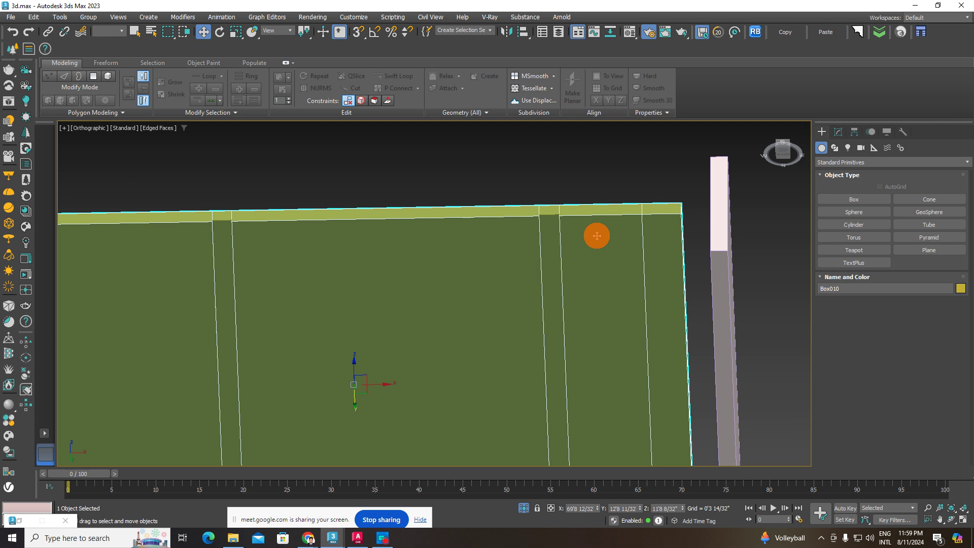
# Step: Create a light grey VRayMtl and assign it to the wall panel
pyautogui.press('m')
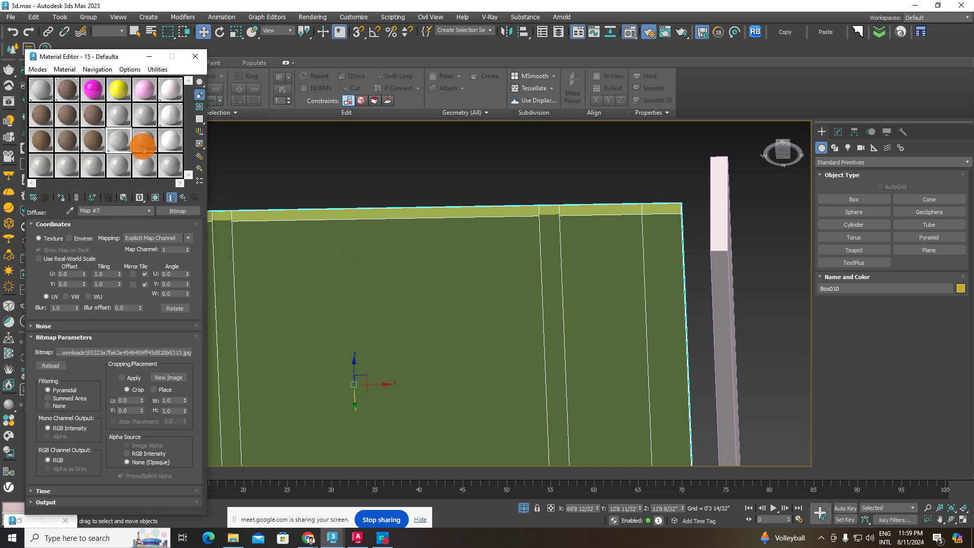
pyautogui.click(143, 149)
pyautogui.click(182, 212)
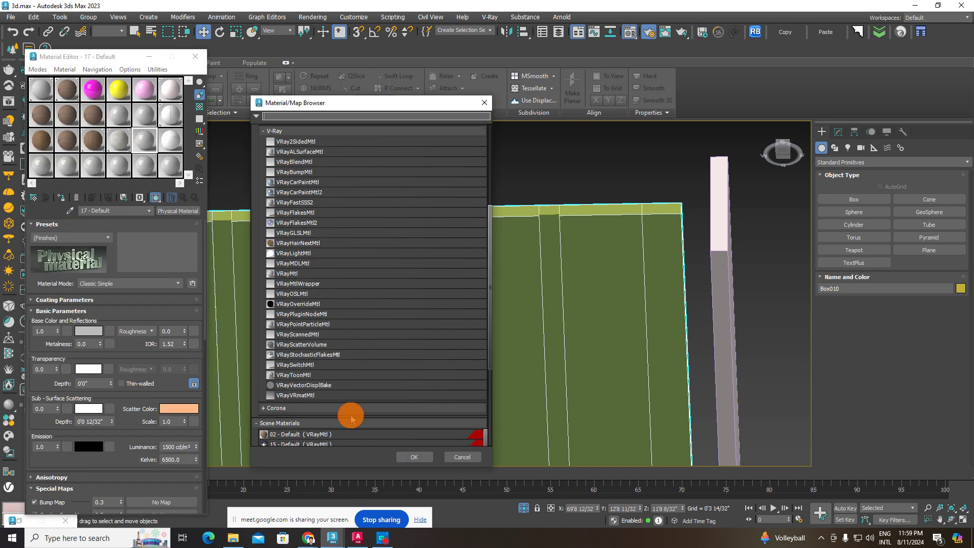
pyautogui.doubleClick(302, 276)
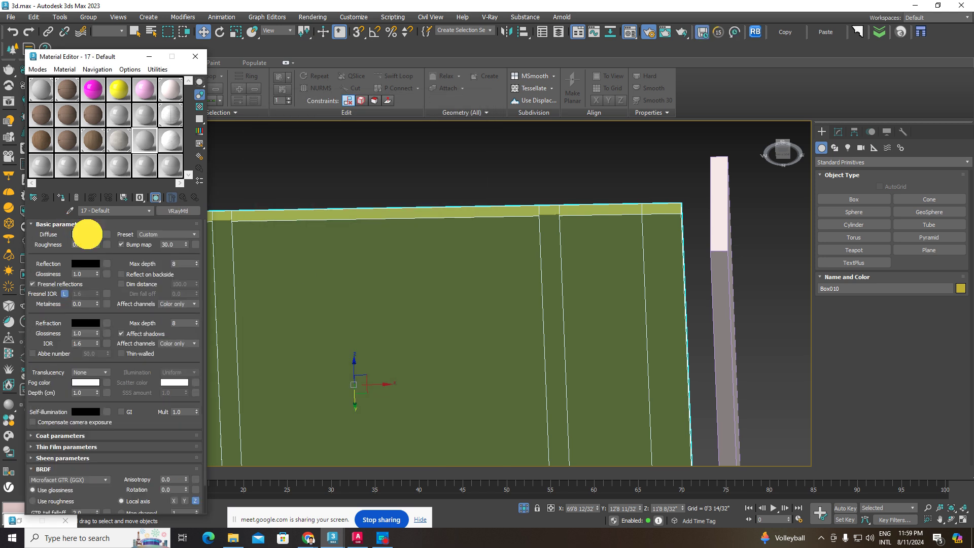
pyautogui.click(88, 233)
pyautogui.moveTo(103, 175); pyautogui.dragTo(110, 194)
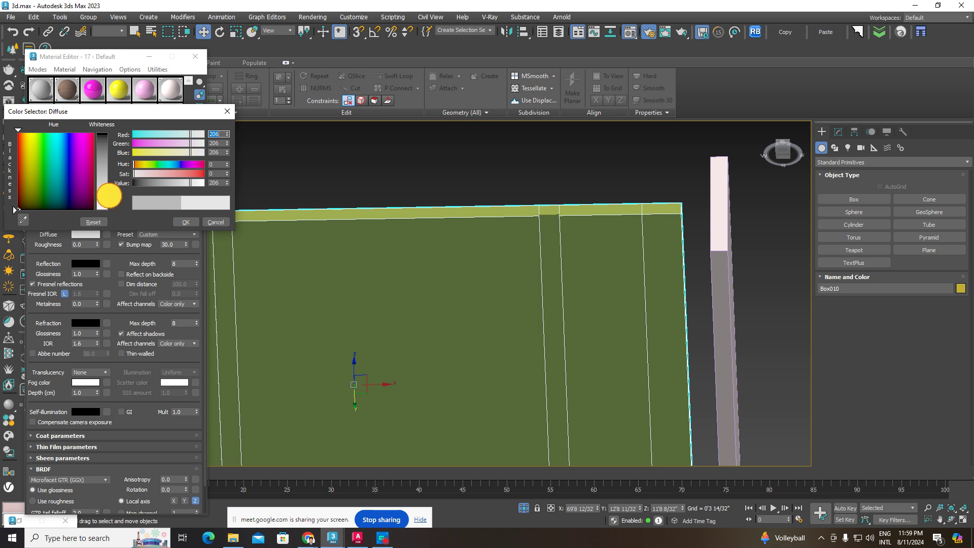
pyautogui.click(186, 222)
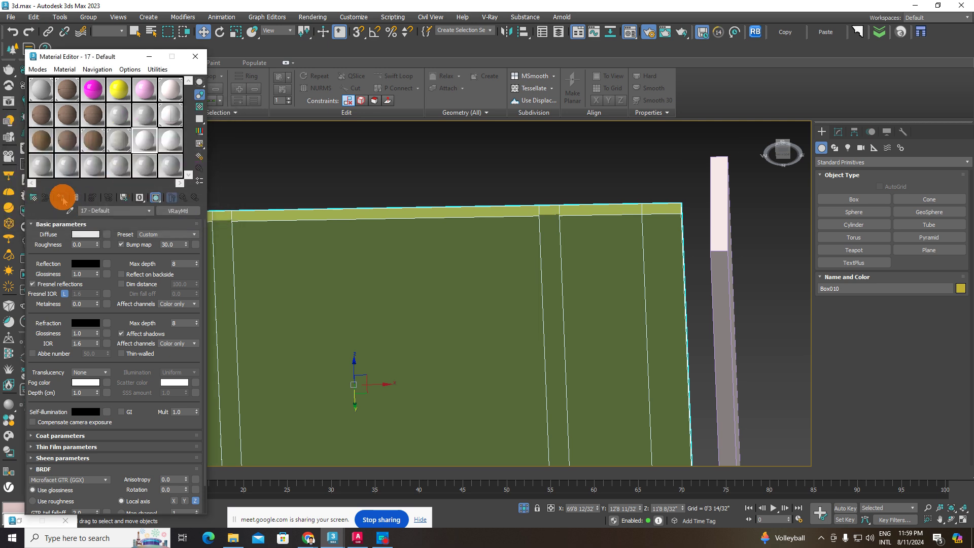
pyautogui.click(62, 199)
pyautogui.click(348, 175)
# Step: Select the two vertical strips and darken the diffuse colour slightly
pyautogui.scroll(-4, 563, 285)
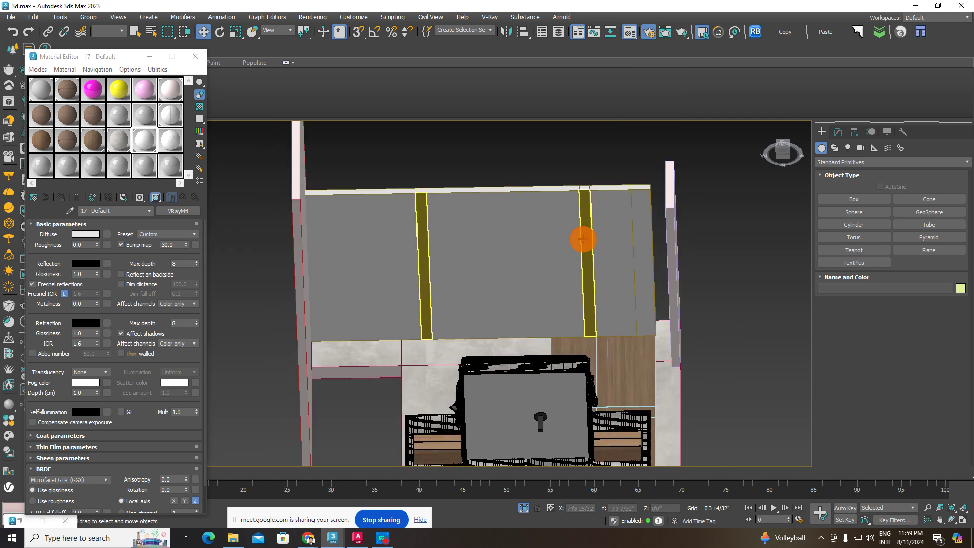
pyautogui.click(583, 240)
pyautogui.scroll(2, 582, 239)
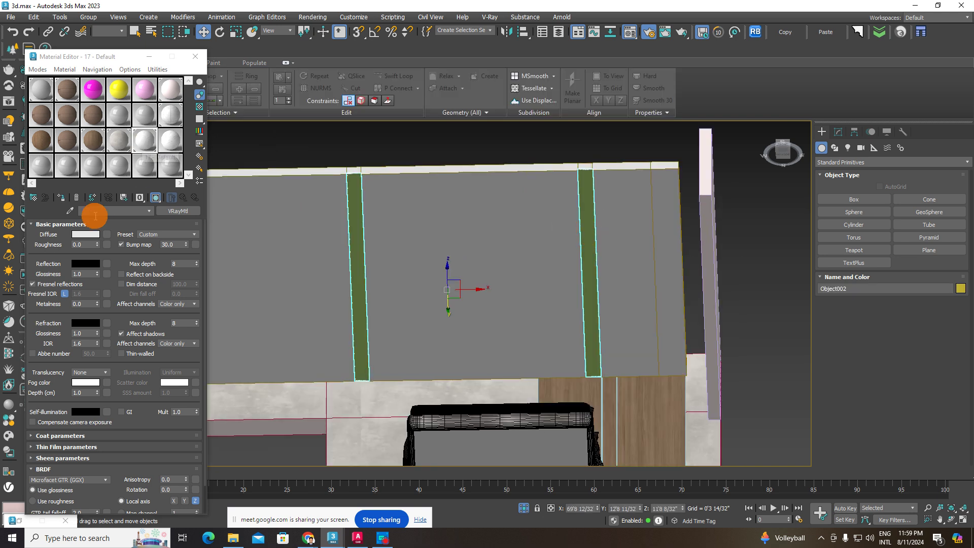
pyautogui.click(86, 234)
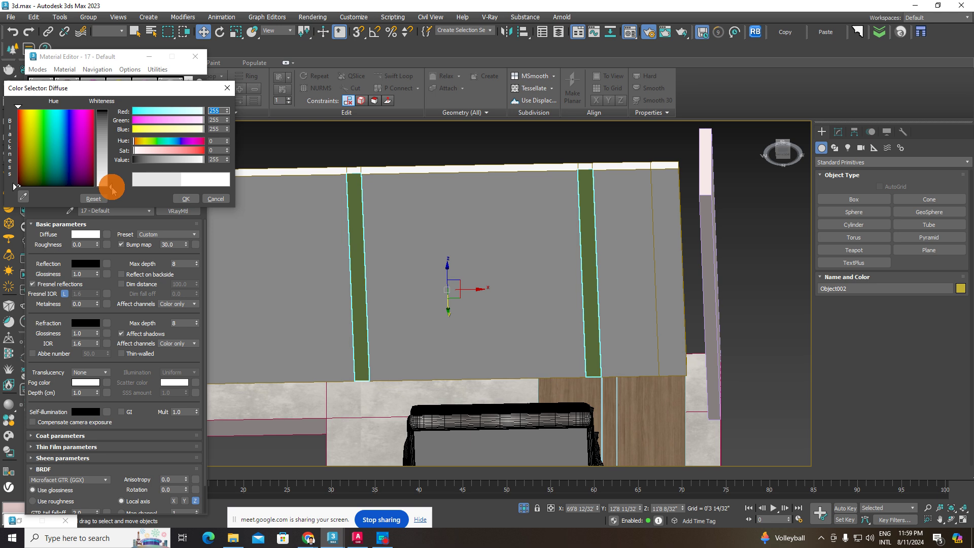
pyautogui.moveTo(108, 178); pyautogui.dragTo(110, 181)
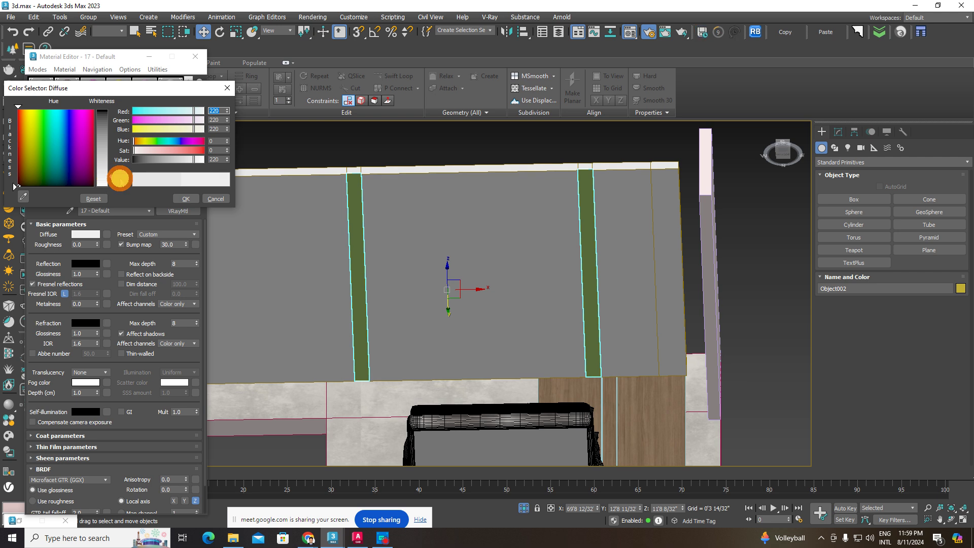
pyautogui.click(186, 198)
pyautogui.scroll(-4, 408, 266)
pyautogui.scroll(3, 431, 250)
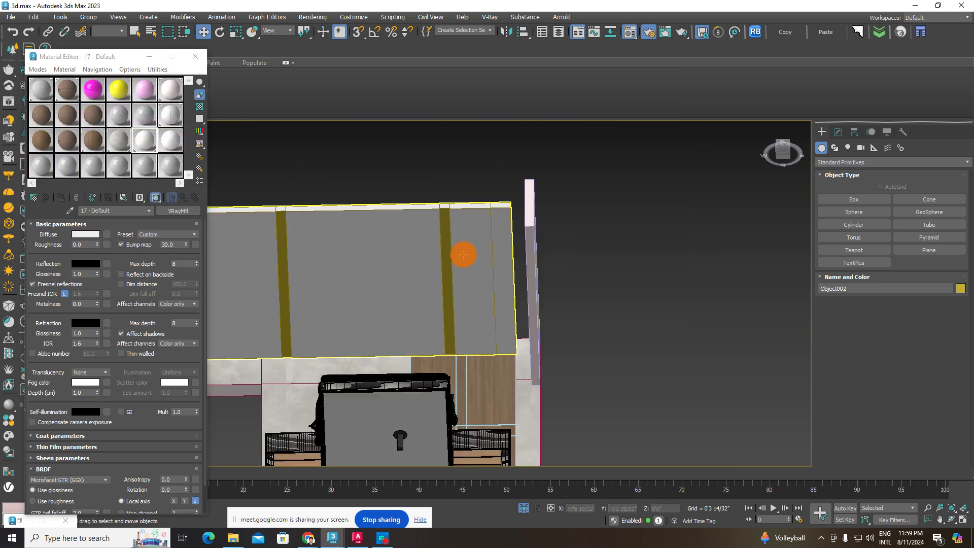
# Step: Assign a near-black material to the strips and rename it 'xd'
pyautogui.click(442, 245)
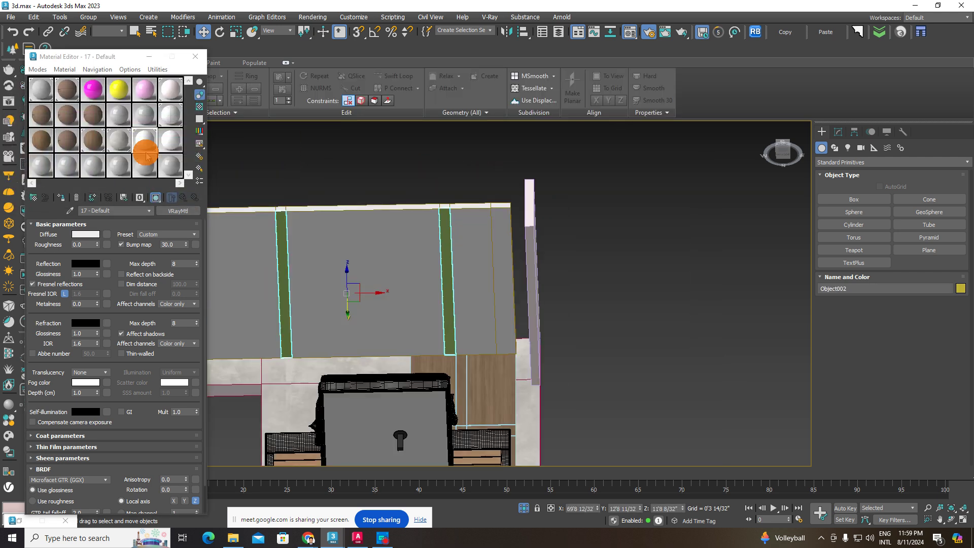
pyautogui.click(85, 234)
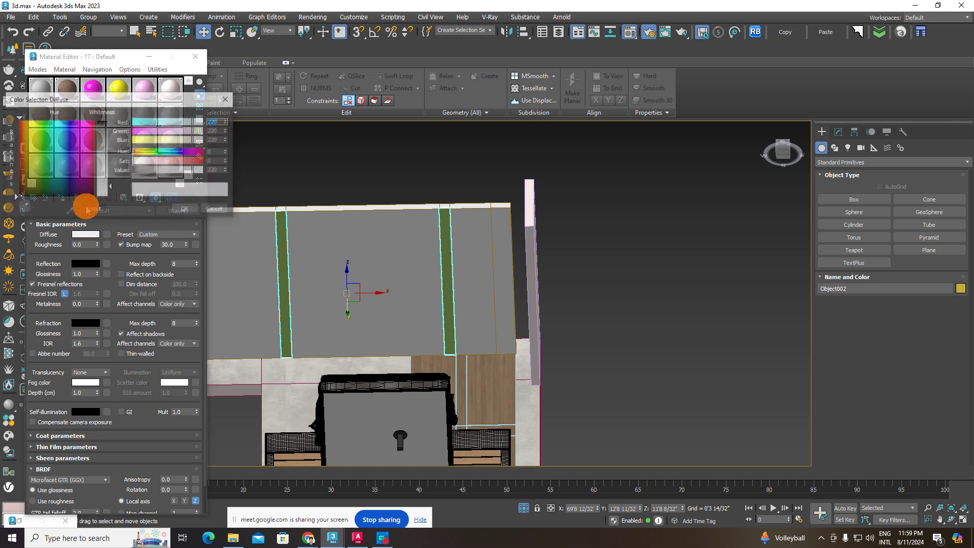
pyautogui.moveTo(104, 169); pyautogui.dragTo(114, 122)
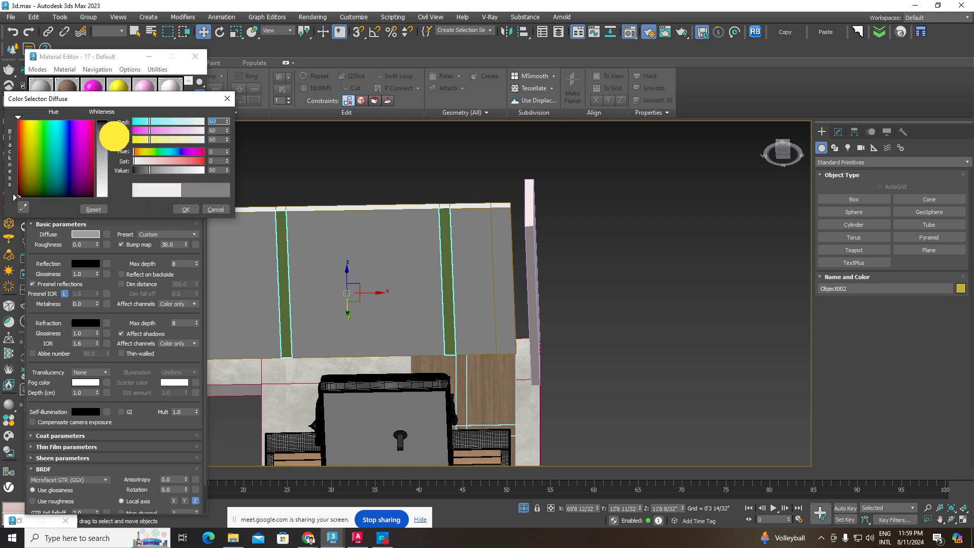
pyautogui.click(186, 209)
pyautogui.click(62, 197)
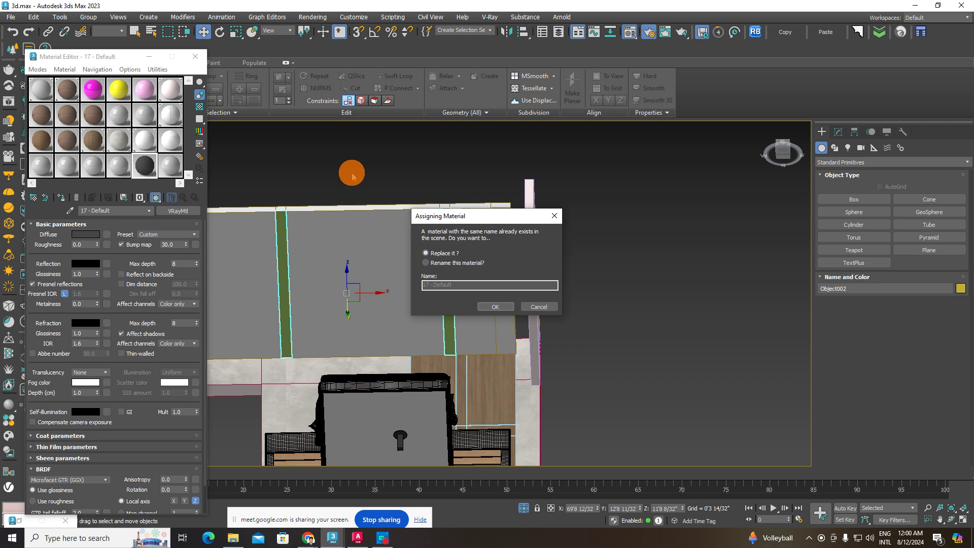
pyautogui.click(455, 263)
pyautogui.write('xd')
pyautogui.press('Return')
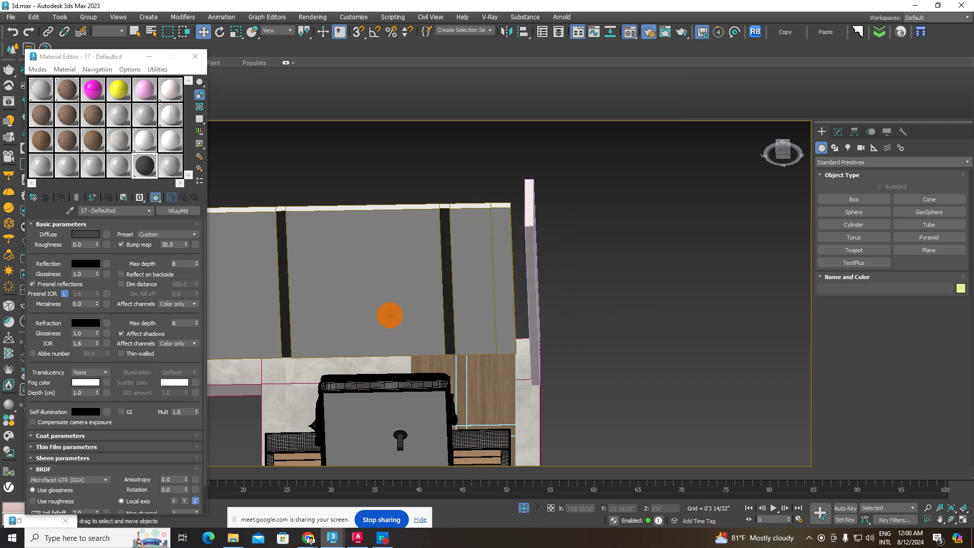
# Step: Review the headboard wall in plain shading, close the Material Editor, and switch to bedroom.max
pyautogui.scroll(3, 442, 315)
pyautogui.click(459, 302)
pyautogui.scroll(-3, 458, 321)
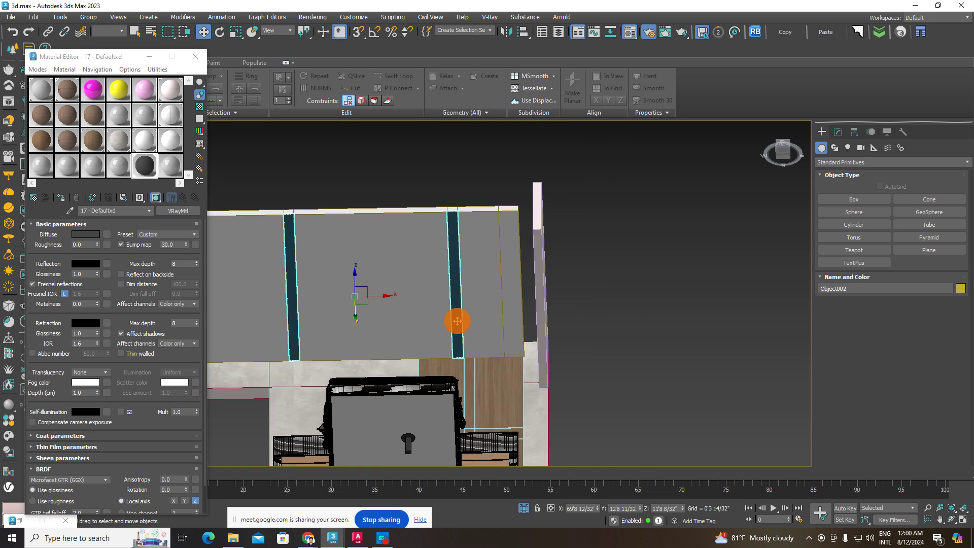
pyautogui.moveTo(457, 321)
pyautogui.keyDown('alt'); pyautogui.mouseDown(button='middle')
pyautogui.moveTo(562, 305)
pyautogui.moveTo(550, 355)
pyautogui.moveTo(549, 340)
pyautogui.moveTo(520, 320)
pyautogui.moveTo(482, 333)
pyautogui.mouseUp(button='middle'); pyautogui.keyUp('alt')
pyautogui.click(341, 284)
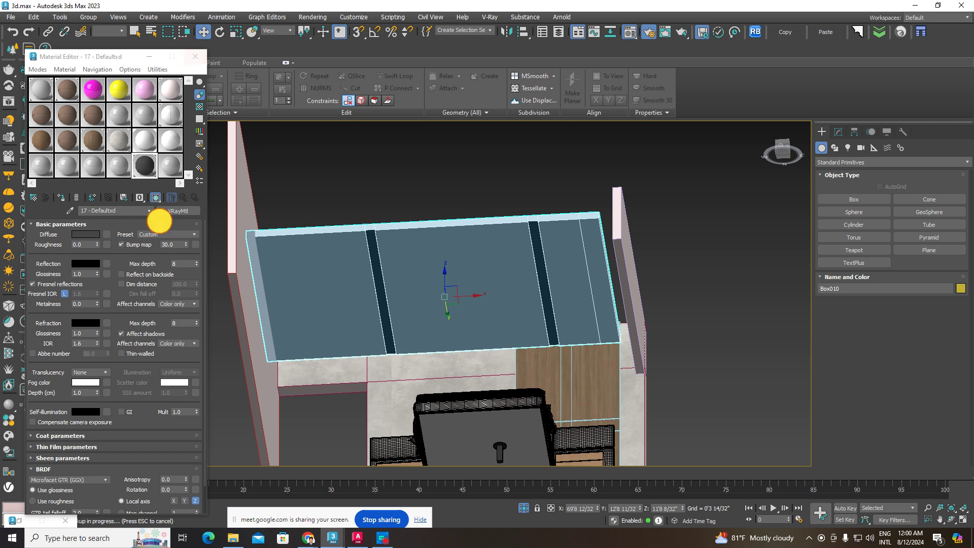
pyautogui.click(436, 420)
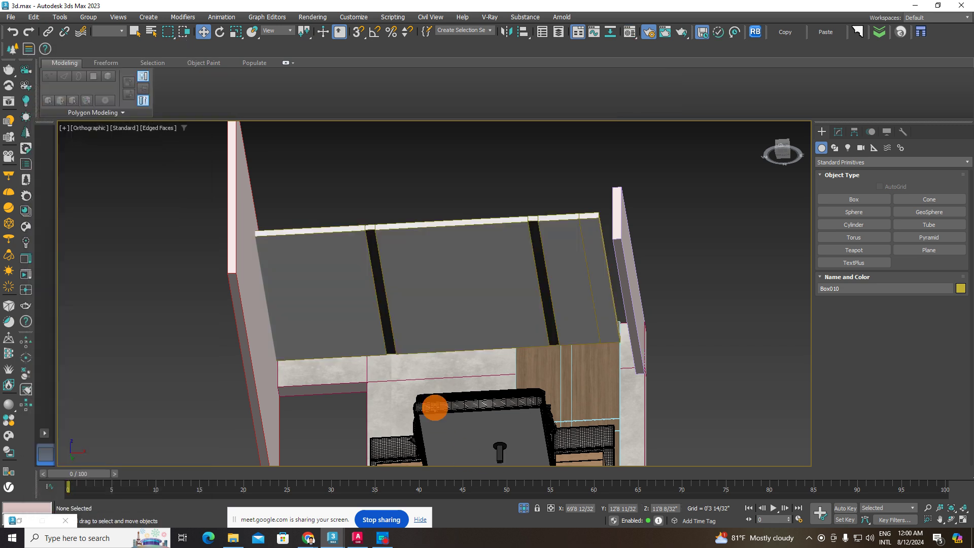
pyautogui.click(407, 274)
pyautogui.moveTo(466, 337)
pyautogui.keyDown('alt'); pyautogui.mouseDown(button='middle')
pyautogui.moveTo(483, 270)
pyautogui.moveTo(481, 292)
pyautogui.mouseUp(button='middle'); pyautogui.keyUp('alt')
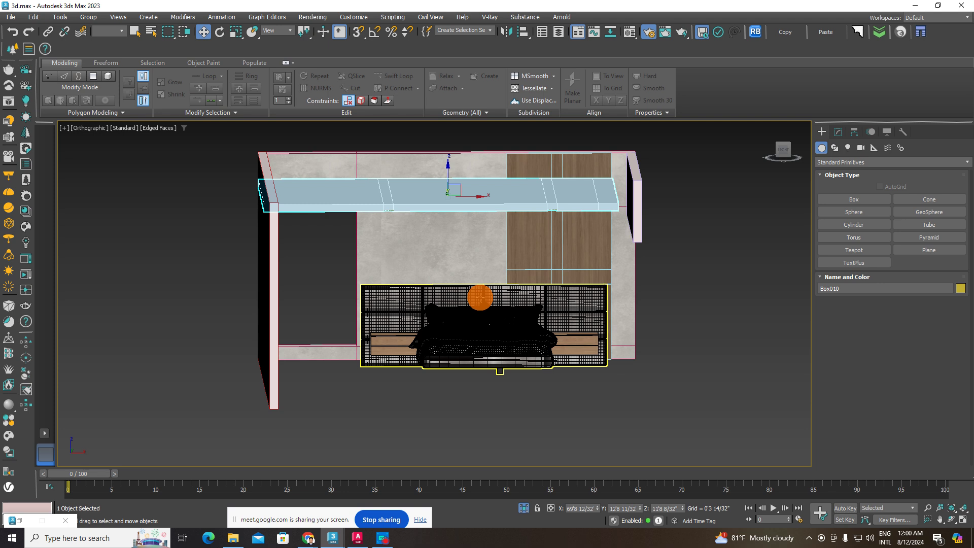
pyautogui.press('F4')
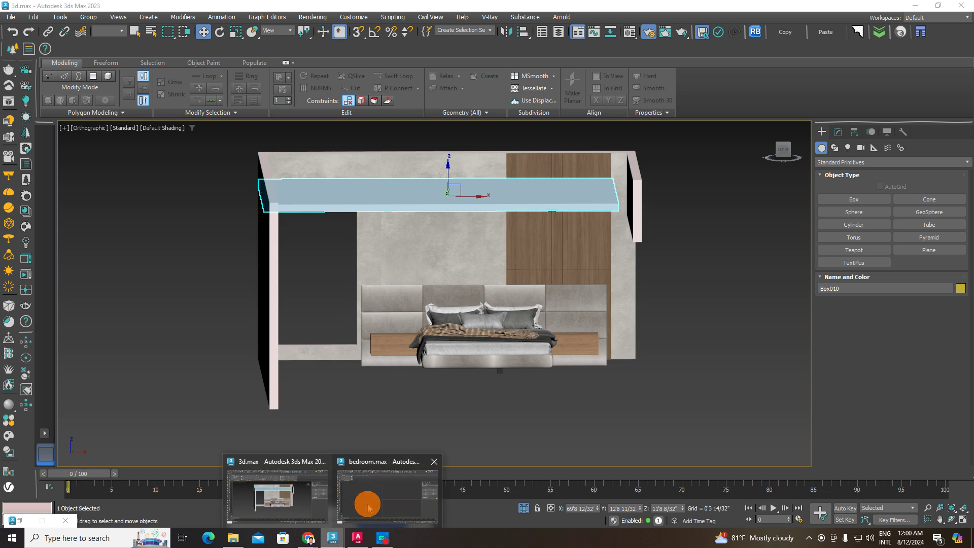
pyautogui.click(365, 502)
# Step: Dismiss the gamma mismatch, leave the scene corruption uncleaned, and close Security Messages
pyautogui.click(487, 350)
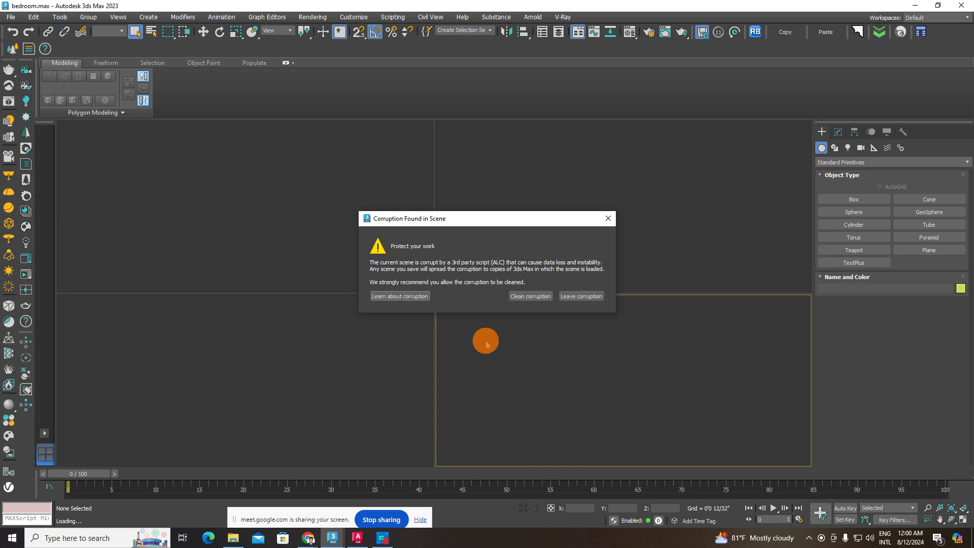
pyautogui.click(608, 225)
pyautogui.click(589, 290)
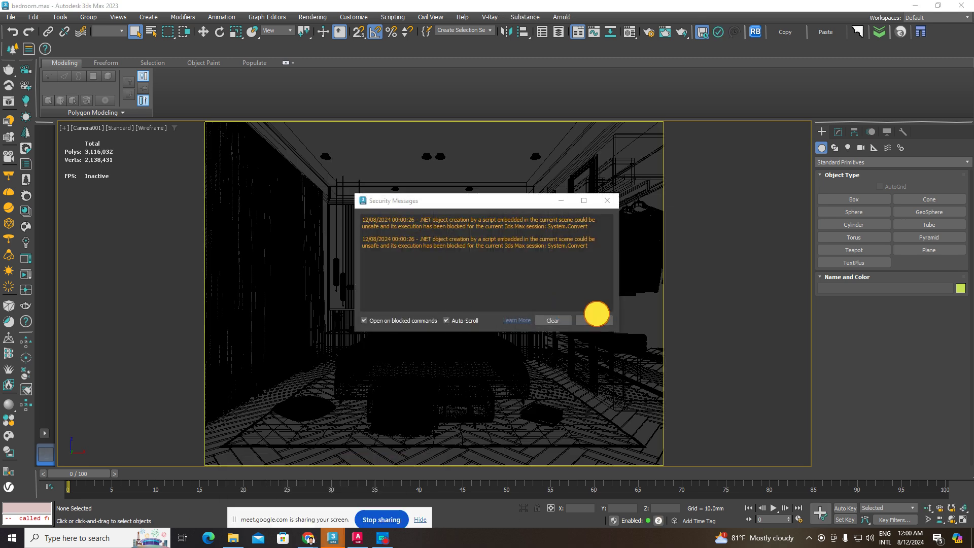
pyautogui.click(594, 320)
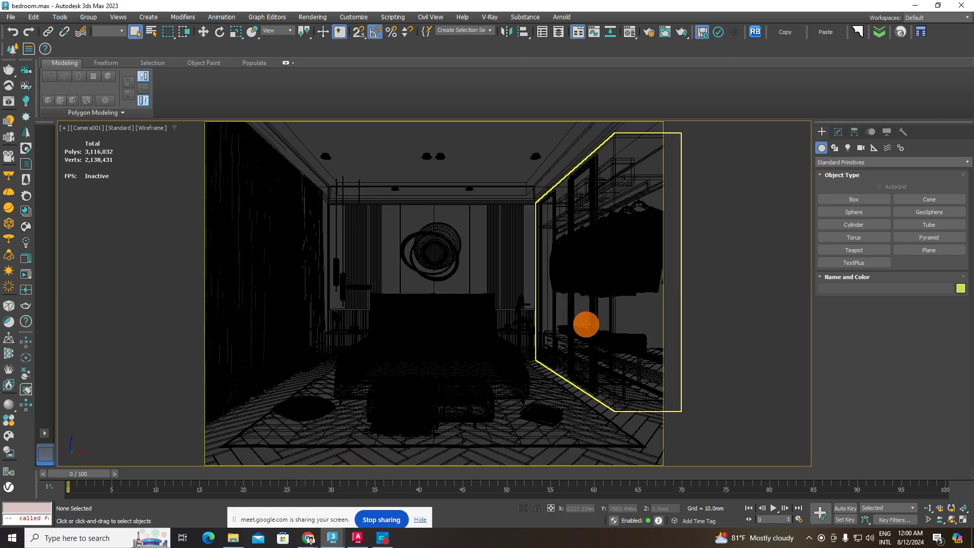
# Step: Switch the viewport to Perspective with shaded display and orbit around the bed
pyautogui.click(87, 128)
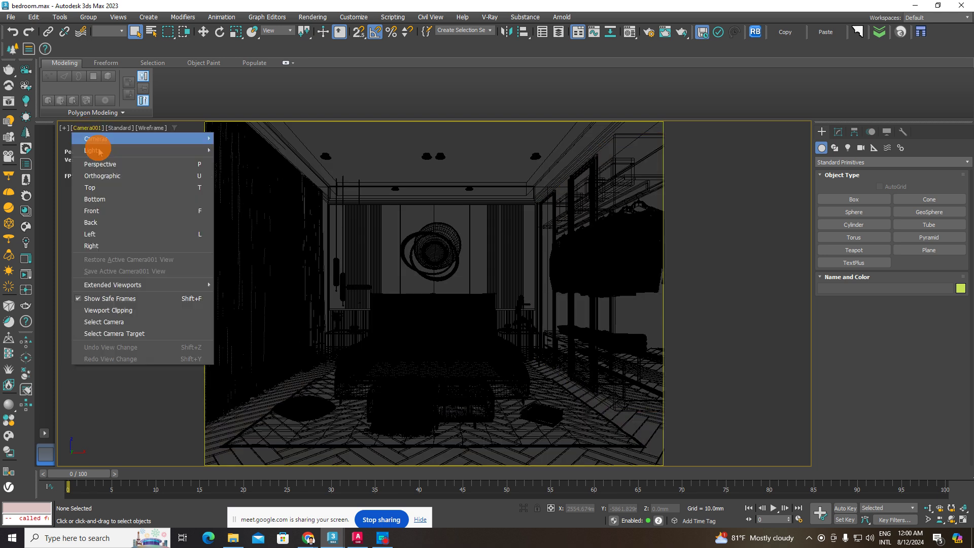
pyautogui.click(155, 164)
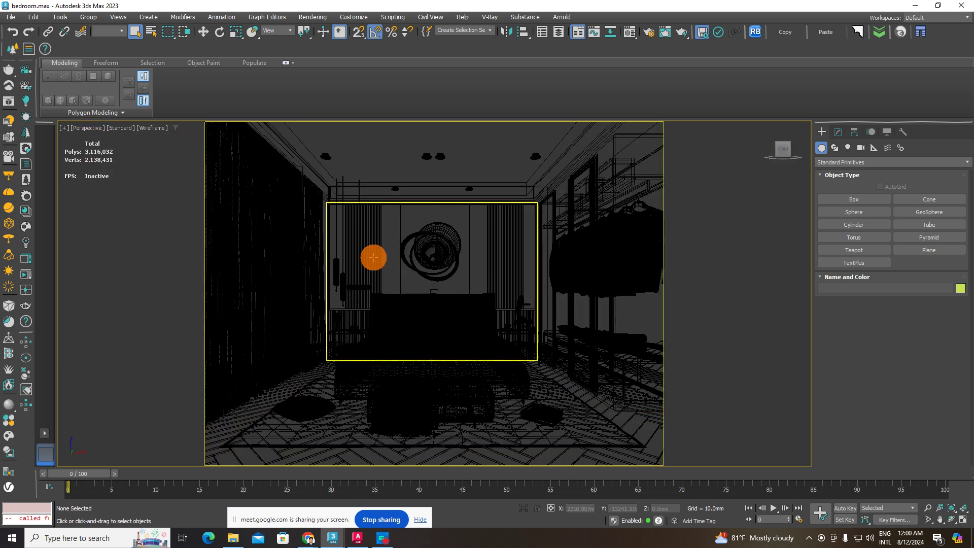
pyautogui.scroll(3, 374, 260)
pyautogui.press('F3')
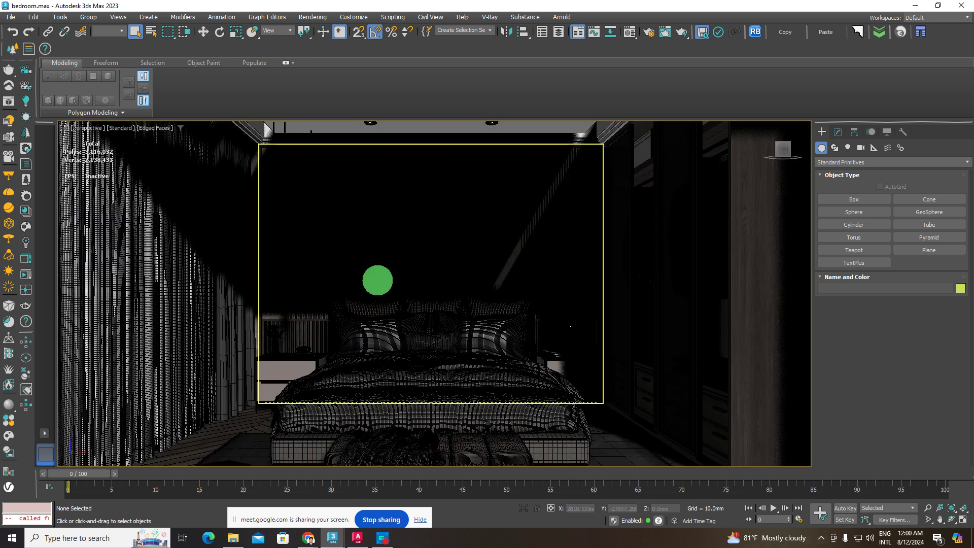
pyautogui.moveTo(376, 279)
pyautogui.keyDown('alt'); pyautogui.mouseDown(button='middle')
pyautogui.moveTo(376, 300)
pyautogui.moveTo(388, 293)
pyautogui.moveTo(387, 270)
pyautogui.mouseUp(button='middle'); pyautogui.keyUp('alt')
pyautogui.click(398, 247)
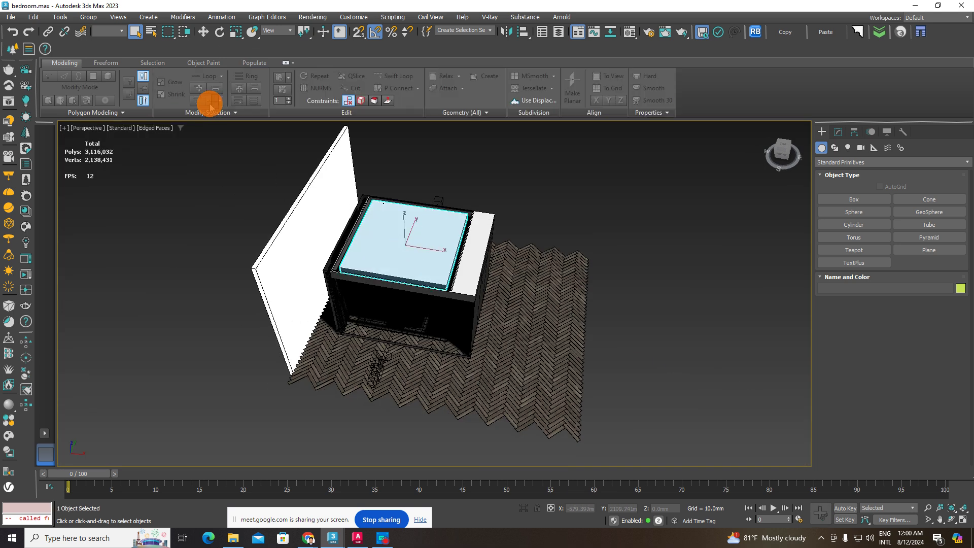
# Step: Hide the panel covering the top of the room
pyautogui.rightClick(207, 98)
pyautogui.click(208, 137)
pyautogui.click(399, 242)
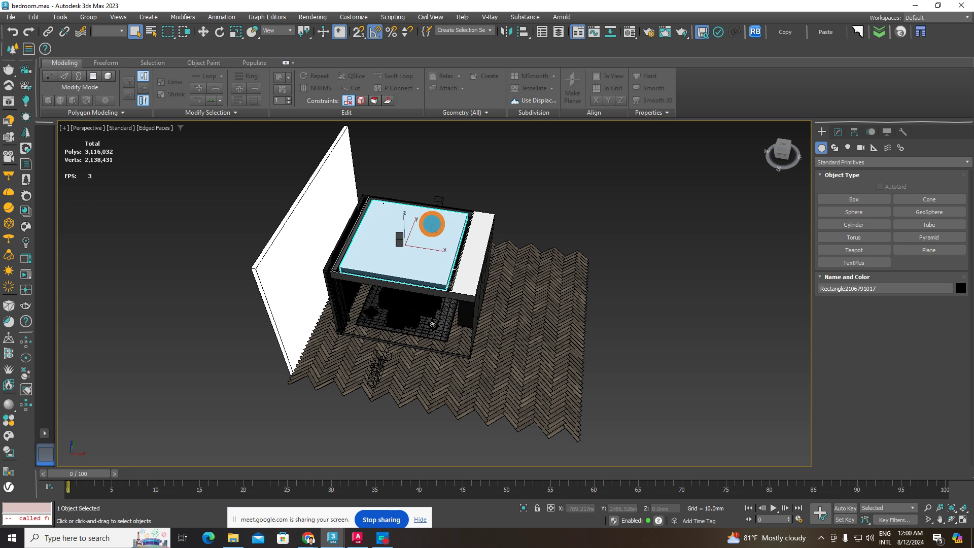
pyautogui.rightClick(428, 226)
pyautogui.click(435, 203)
pyautogui.scroll(3, 435, 260)
pyautogui.scroll(5, 436, 260)
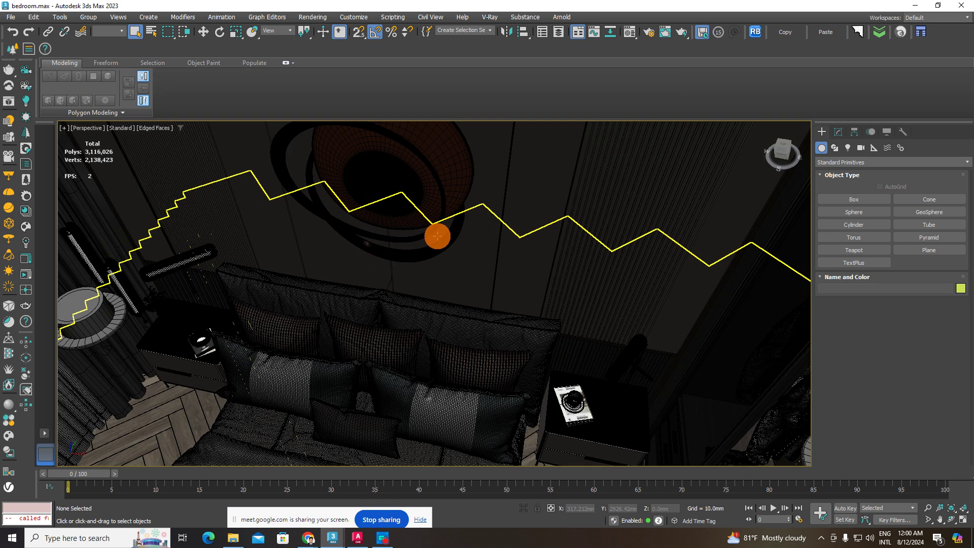
pyautogui.click(442, 240)
# Step: Turn off Edged Faces with F4 and orbit to look down into the bedroom
pyautogui.keyDown('alt'); pyautogui.moveTo(477, 311); pyautogui.dragTo(483, 292, button='middle'); pyautogui.keyUp('alt')
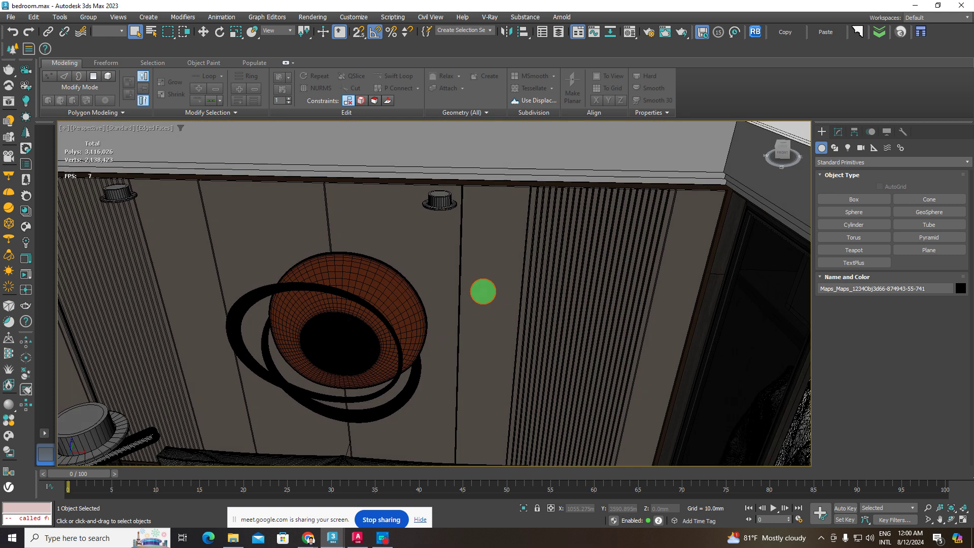
pyautogui.click(204, 32)
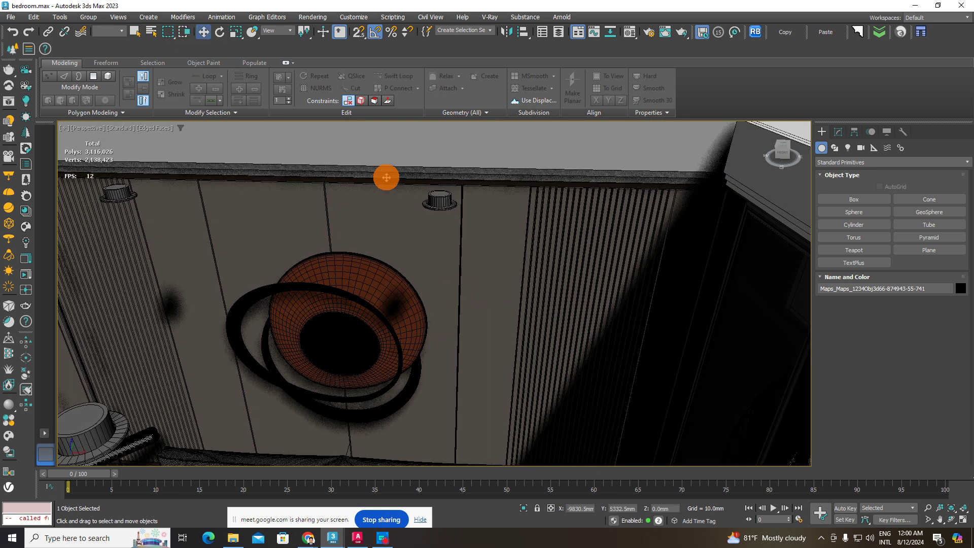
pyautogui.press('F4')
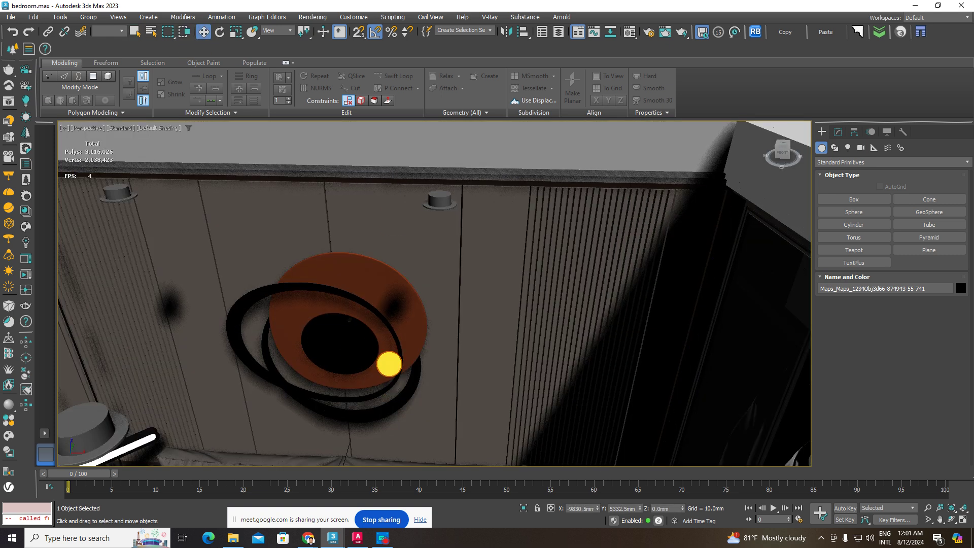
pyautogui.moveTo(358, 343)
pyautogui.keyDown('alt'); pyautogui.mouseDown(button='middle')
pyautogui.moveTo(370, 300)
pyautogui.moveTo(365, 396)
pyautogui.mouseUp(button='middle'); pyautogui.keyUp('alt')
pyautogui.moveTo(448, 243)
pyautogui.keyDown('alt'); pyautogui.mouseDown(button='middle')
pyautogui.moveTo(384, 324)
pyautogui.moveTo(410, 259)
pyautogui.mouseUp(button='middle'); pyautogui.keyUp('alt')
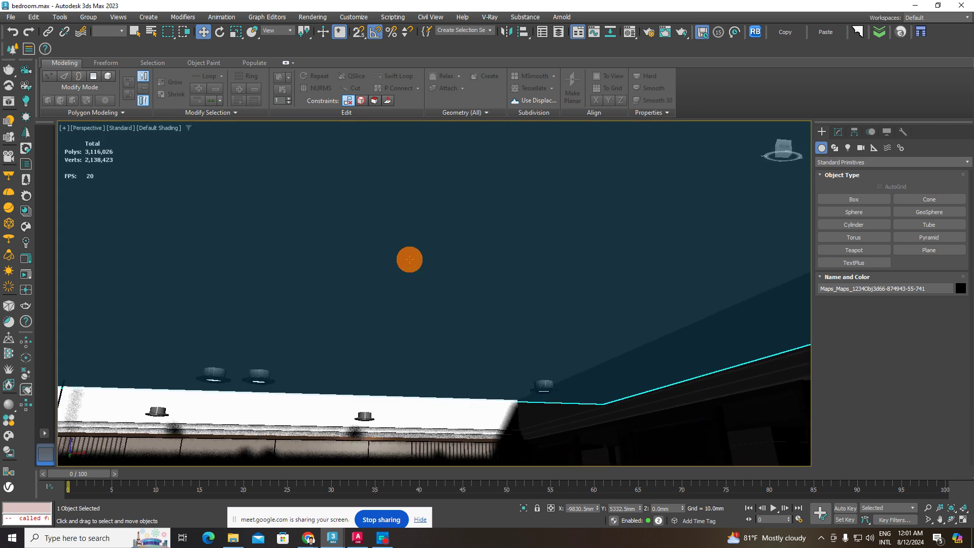
pyautogui.moveTo(285, 267)
pyautogui.keyDown('alt'); pyautogui.mouseDown(button='middle')
pyautogui.moveTo(289, 337)
pyautogui.moveTo(361, 364)
pyautogui.moveTo(424, 222)
pyautogui.moveTo(396, 337)
pyautogui.mouseUp(button='middle'); pyautogui.keyUp('alt')
# Step: Hide the first pieces of the white ceiling frame with Hide Selection
pyautogui.rightClick(396, 337)
pyautogui.click(577, 327)
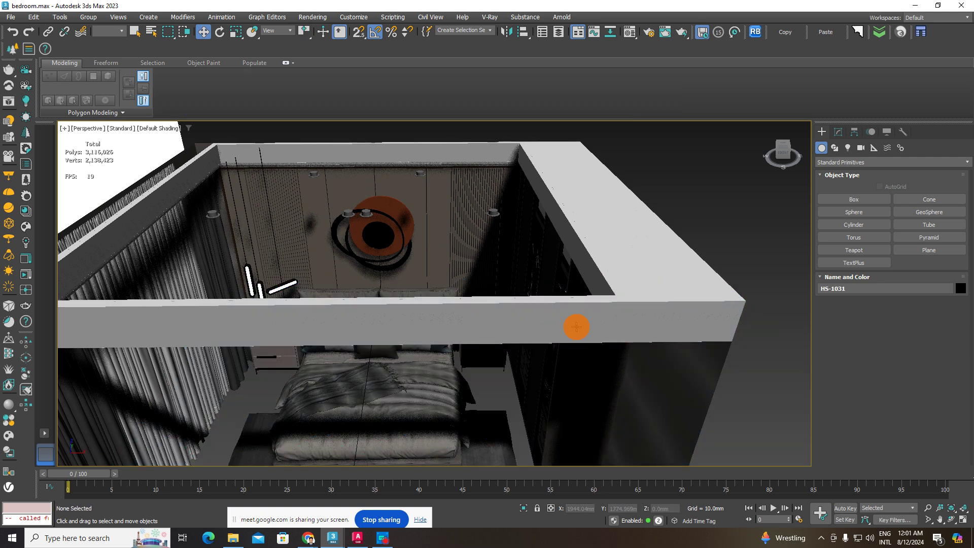
pyautogui.click(576, 327)
pyautogui.rightClick(629, 274)
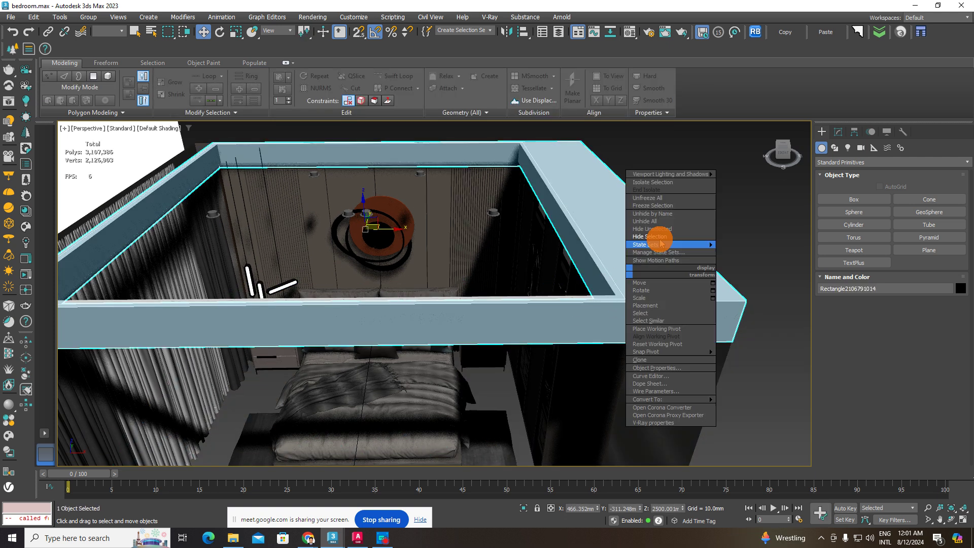
pyautogui.click(657, 246)
pyautogui.click(476, 317)
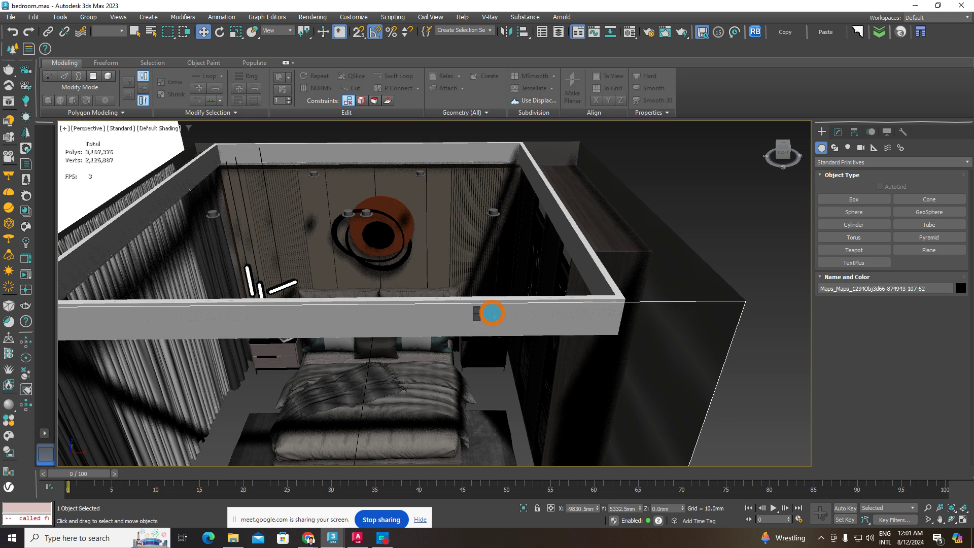
pyautogui.rightClick(487, 311)
pyautogui.click(522, 276)
# Step: Hide the two remaining ceiling frame pieces
pyautogui.click(516, 307)
pyautogui.rightClick(516, 307)
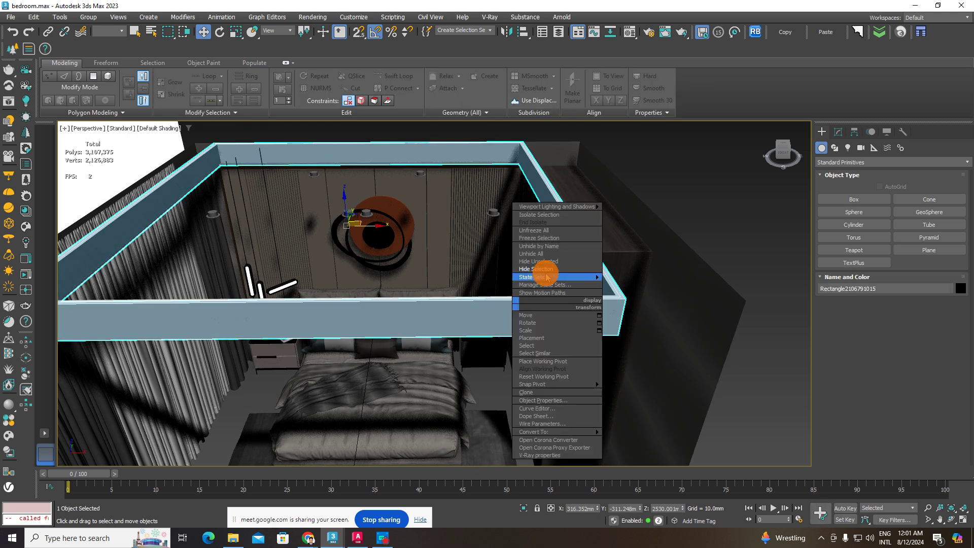
pyautogui.click(545, 271)
pyautogui.click(453, 307)
pyautogui.rightClick(453, 306)
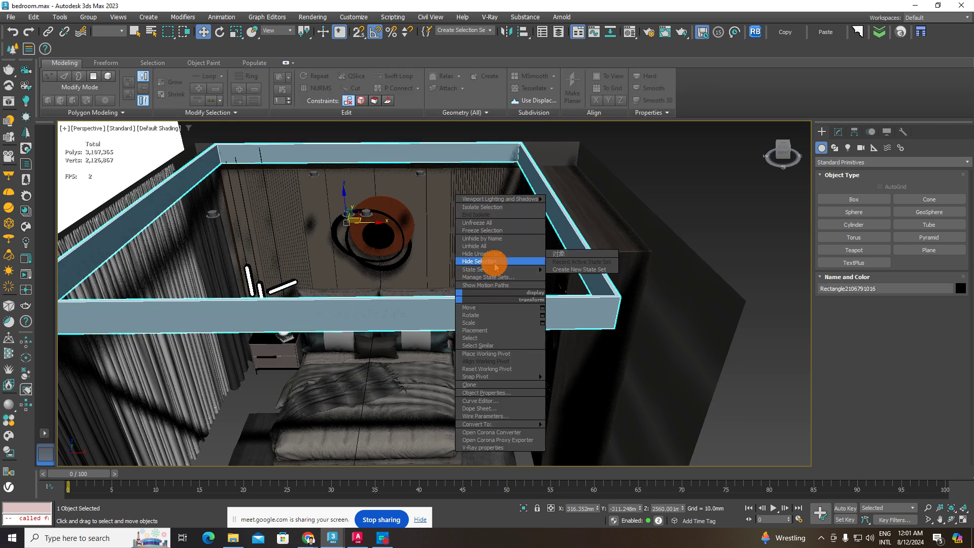
pyautogui.click(495, 258)
# Step: Zoom in to inspect the room, then hide the outer room box
pyautogui.scroll(3, 483, 252)
pyautogui.click(483, 252)
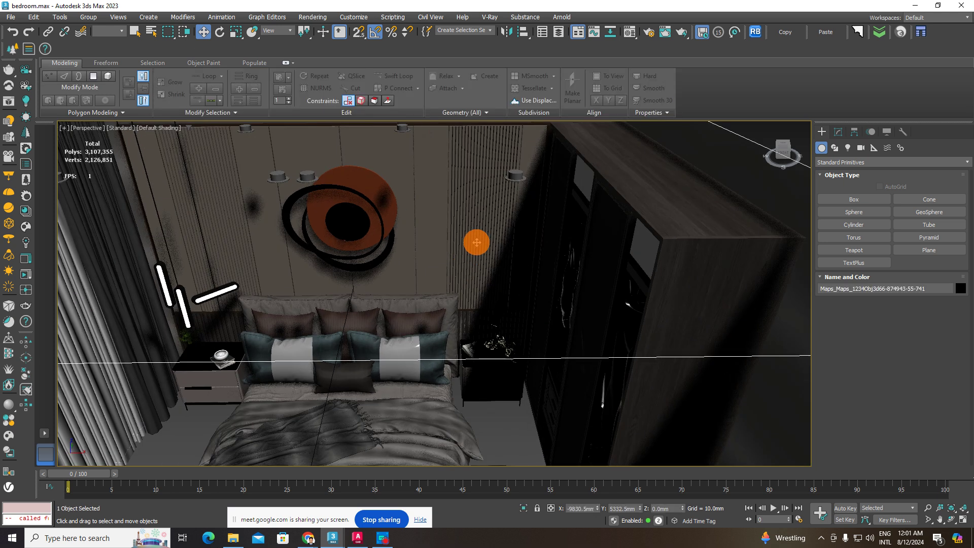
pyautogui.scroll(2, 476, 243)
pyautogui.scroll(2, 476, 242)
pyautogui.scroll(1, 474, 216)
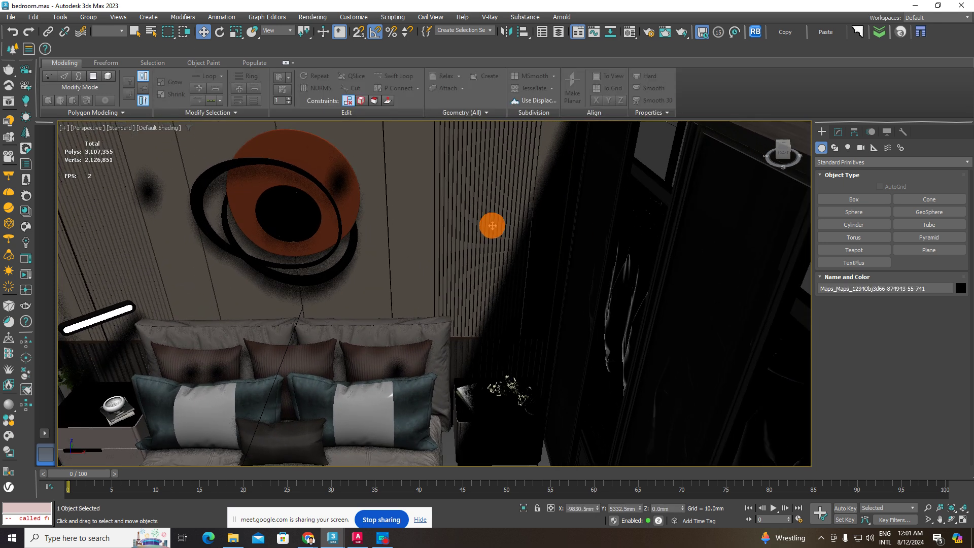
pyautogui.scroll(-1, 490, 237)
pyautogui.scroll(-2, 491, 246)
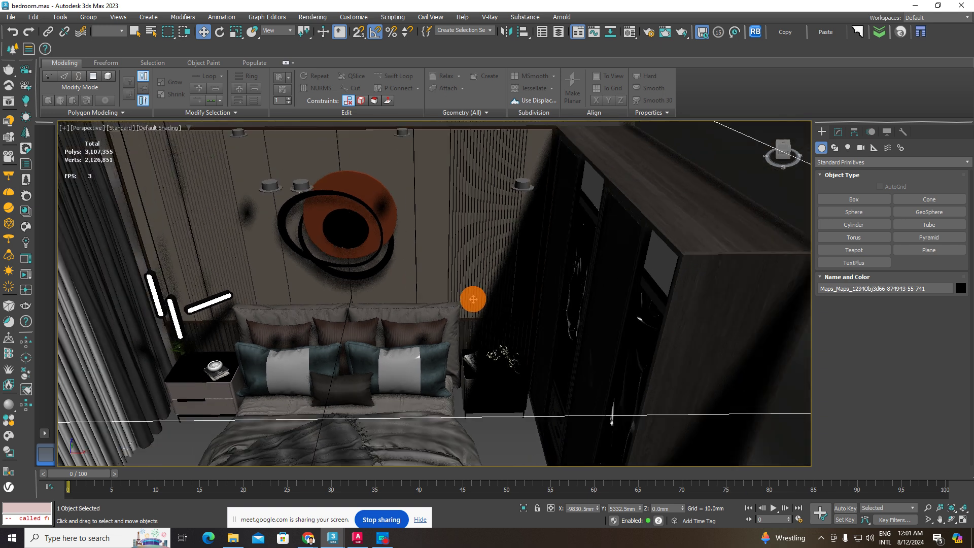
pyautogui.scroll(-2, 472, 298)
pyautogui.scroll(-2, 454, 313)
pyautogui.rightClick(418, 350)
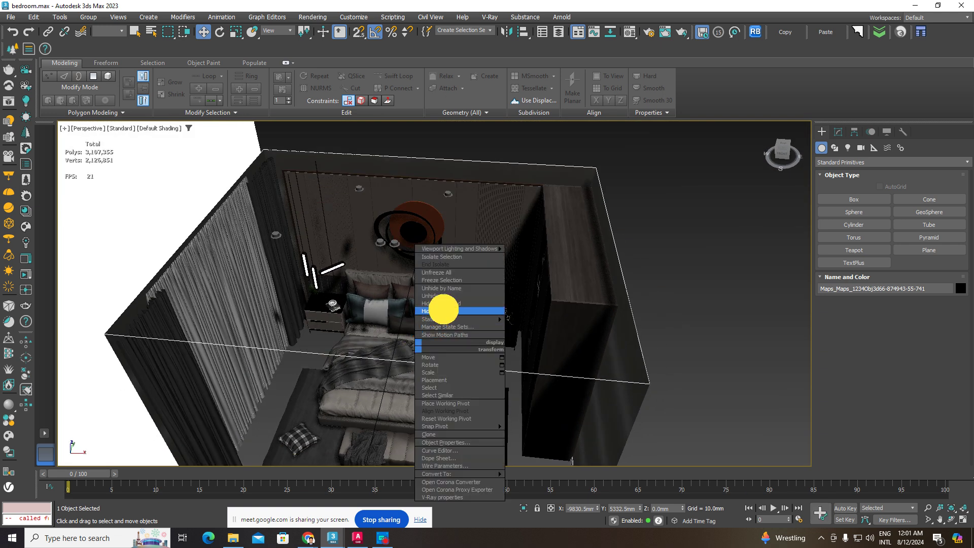
pyautogui.click(444, 311)
# Step: Select the curtain group on the left wall, viewed from a higher angle
pyautogui.click(235, 304)
pyautogui.moveTo(235, 305)
pyautogui.keyDown('alt'); pyautogui.mouseDown(button='middle')
pyautogui.moveTo(355, 294)
pyautogui.moveTo(576, 344)
pyautogui.moveTo(495, 344)
pyautogui.moveTo(376, 320)
pyautogui.mouseUp(button='middle'); pyautogui.keyUp('alt')
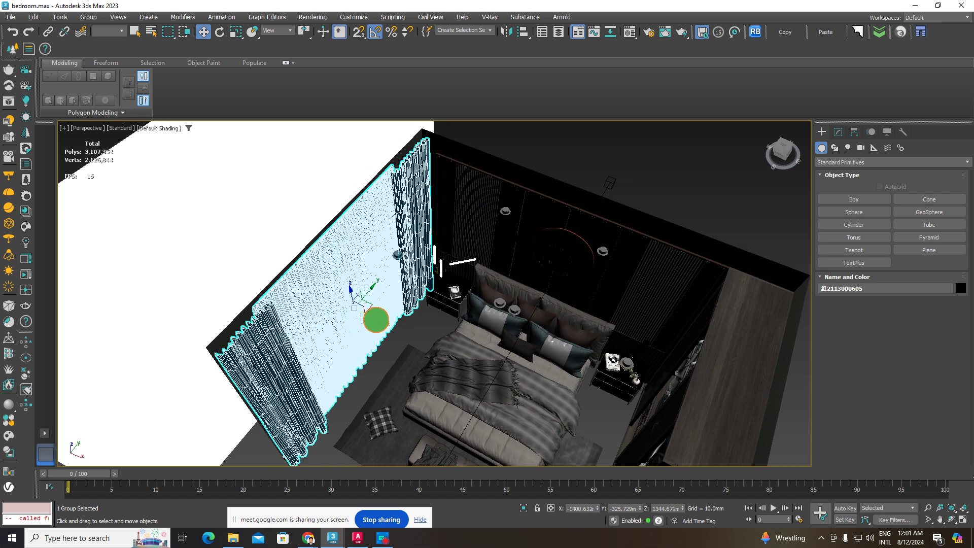
pyautogui.keyDown('alt'); pyautogui.moveTo(496, 278); pyautogui.dragTo(489, 264, button='middle'); pyautogui.keyUp('alt')
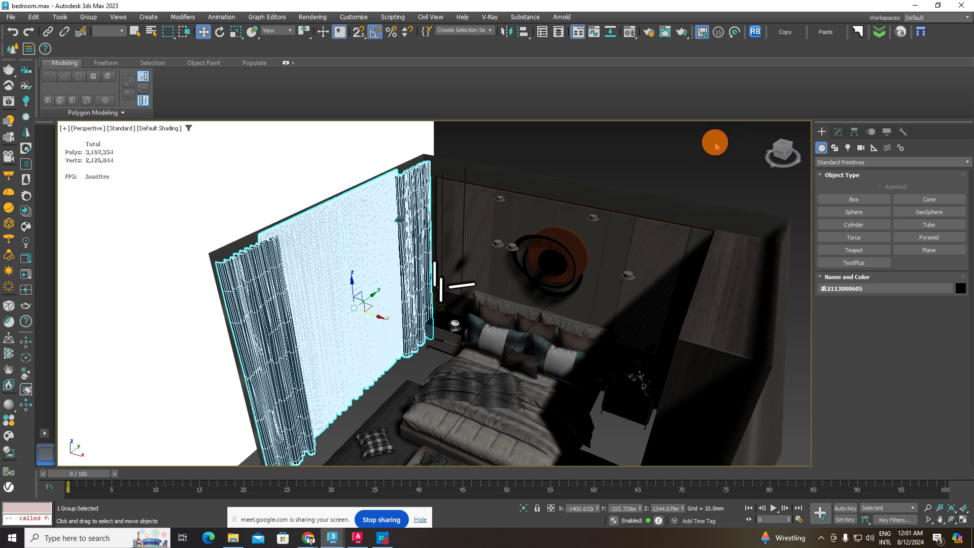
pyautogui.click(400, 247)
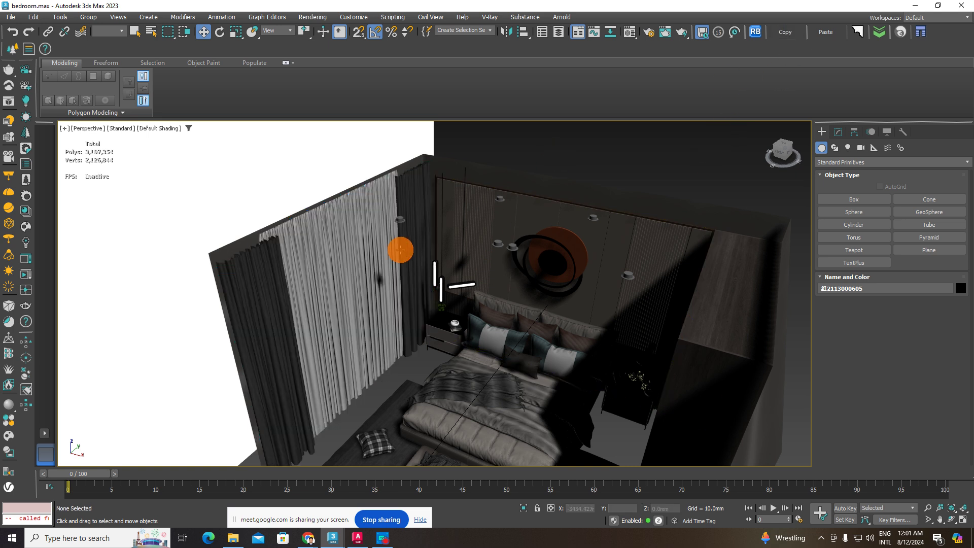
# Step: Copy the curtain group, choosing Leave corruption and closing the warning each time
pyautogui.click(785, 34)
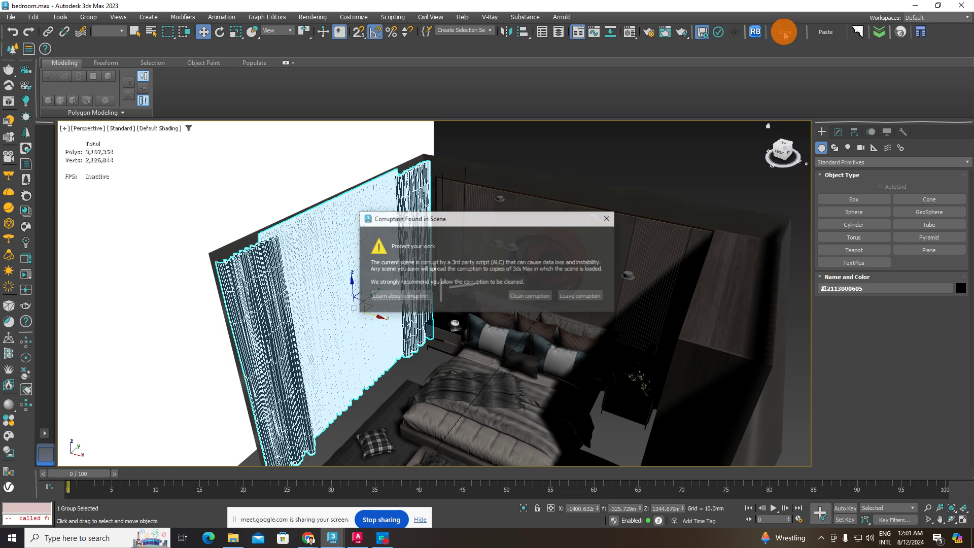
pyautogui.click(609, 219)
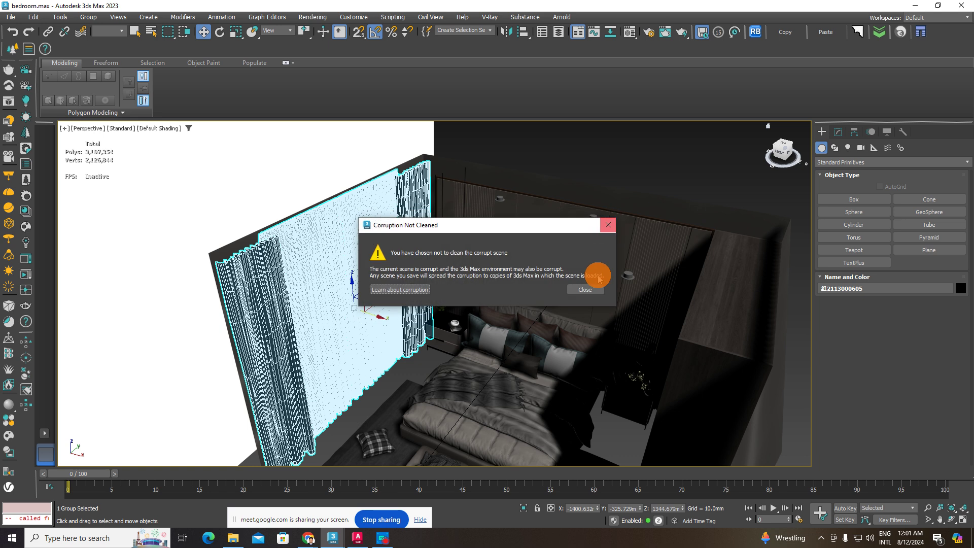
pyautogui.click(591, 293)
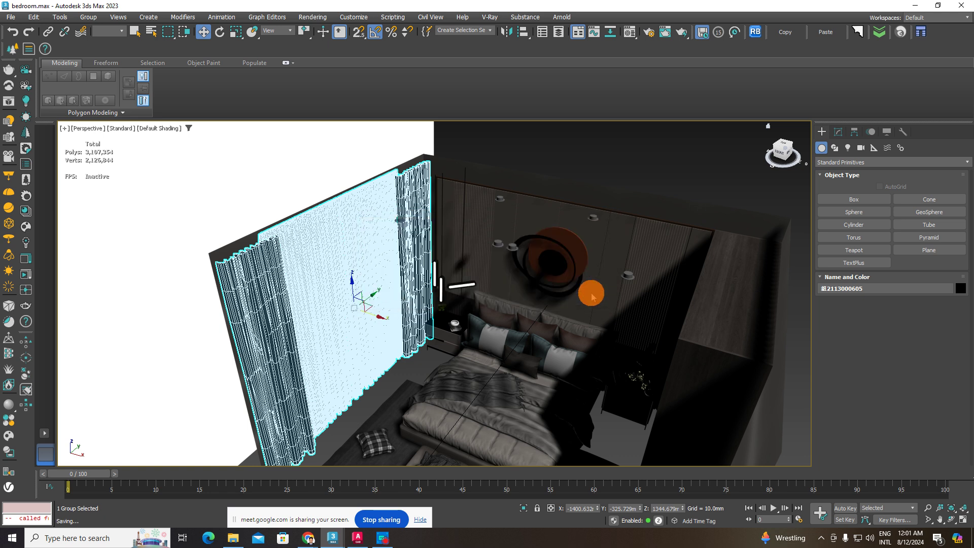
pyautogui.click(781, 32)
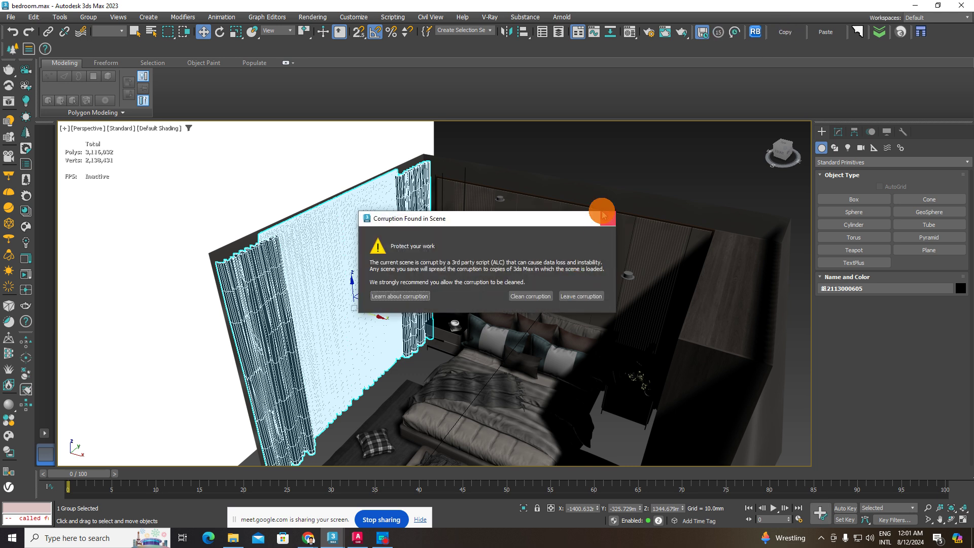
pyautogui.click(608, 220)
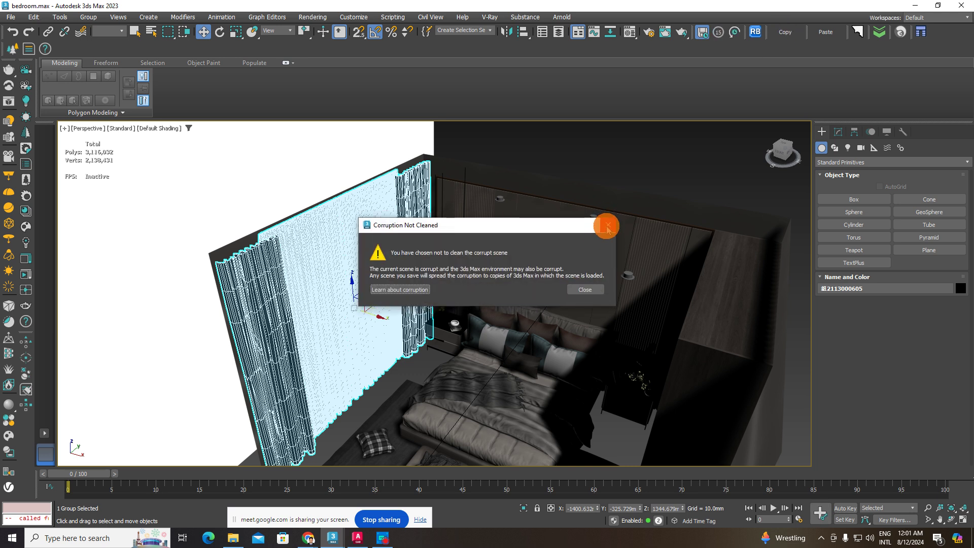
pyautogui.click(584, 290)
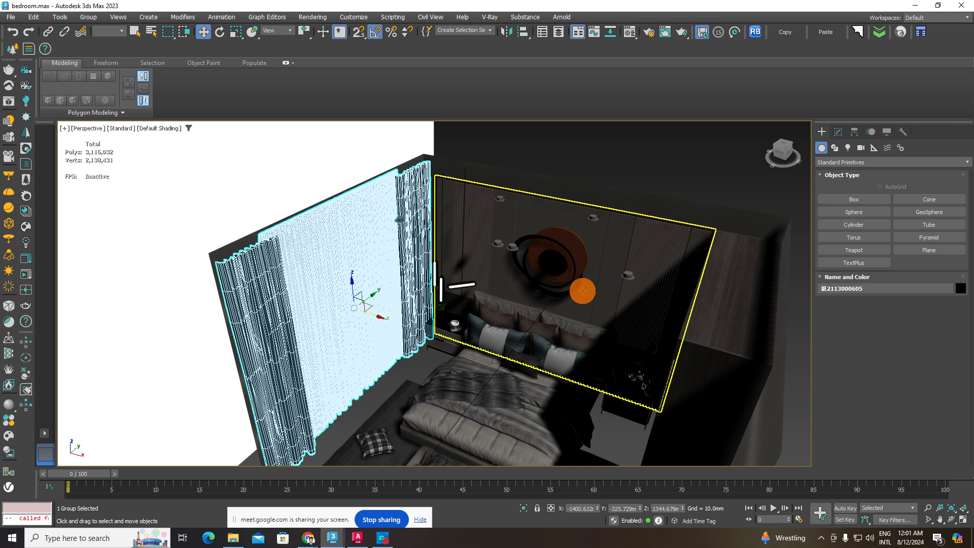
pyautogui.moveTo(333, 537)
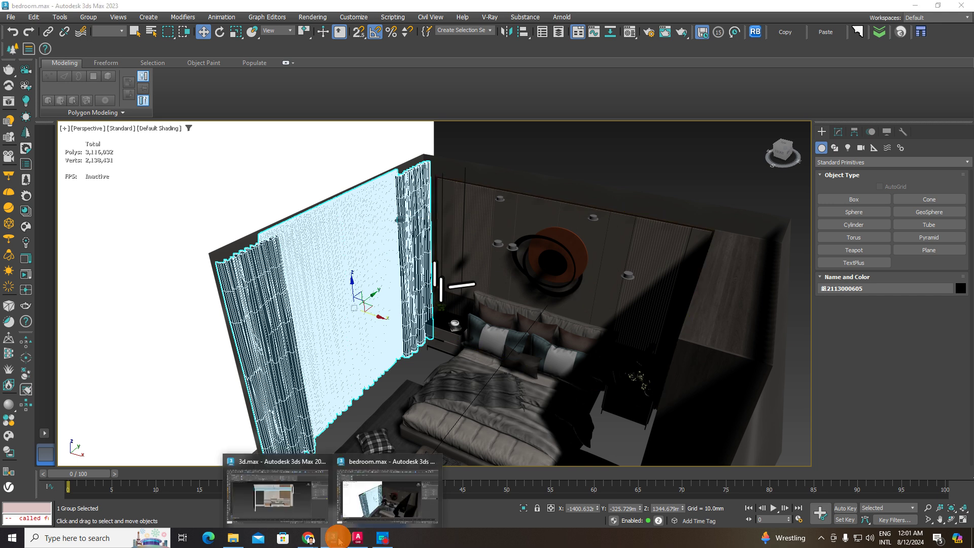
# Step: Paste the copied curtains into the 3d.max scene
pyautogui.click(286, 507)
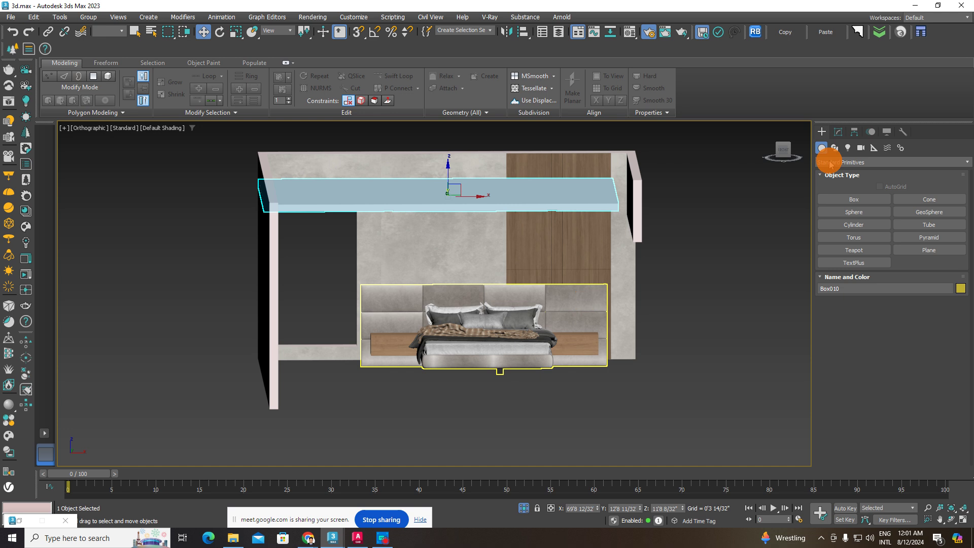
pyautogui.click(831, 35)
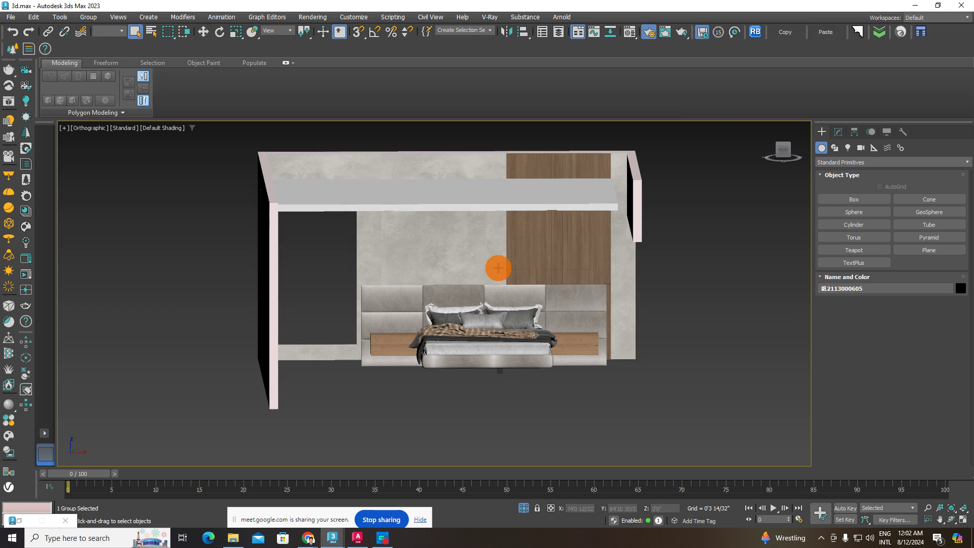
pyautogui.scroll(-5, 498, 268)
pyautogui.scroll(-4, 490, 254)
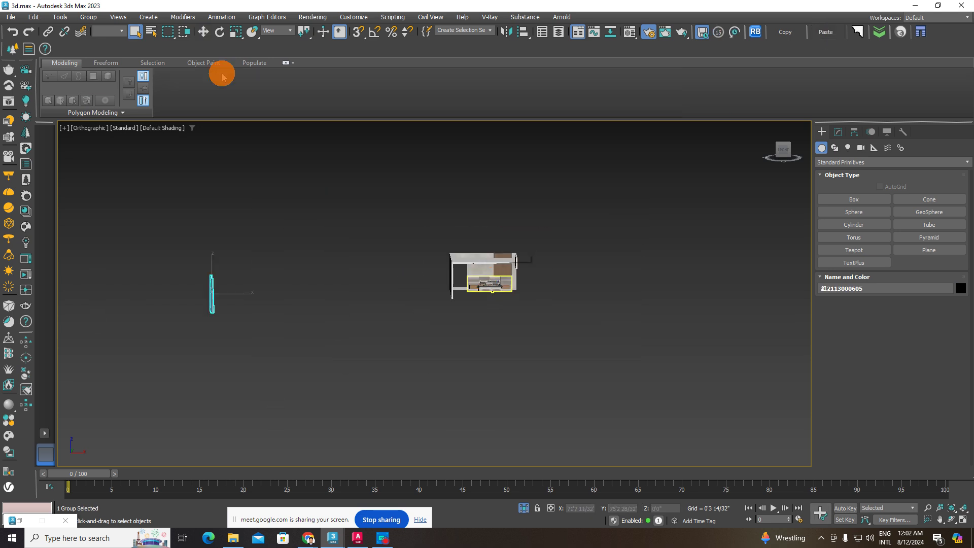
pyautogui.scroll(-3, 220, 72)
# Step: Hide the ceiling box to see the pasted curtains and bed from above
pyautogui.click(203, 31)
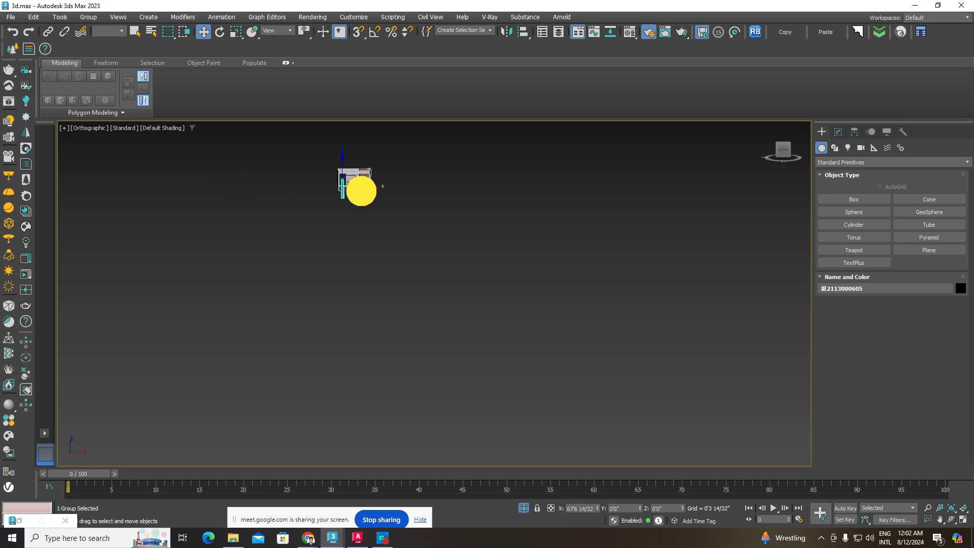
pyautogui.scroll(3, 337, 179)
pyautogui.keyDown('alt'); pyautogui.moveTo(359, 189); pyautogui.dragTo(311, 237, button='middle'); pyautogui.keyUp('alt')
pyautogui.scroll(2, 344, 202)
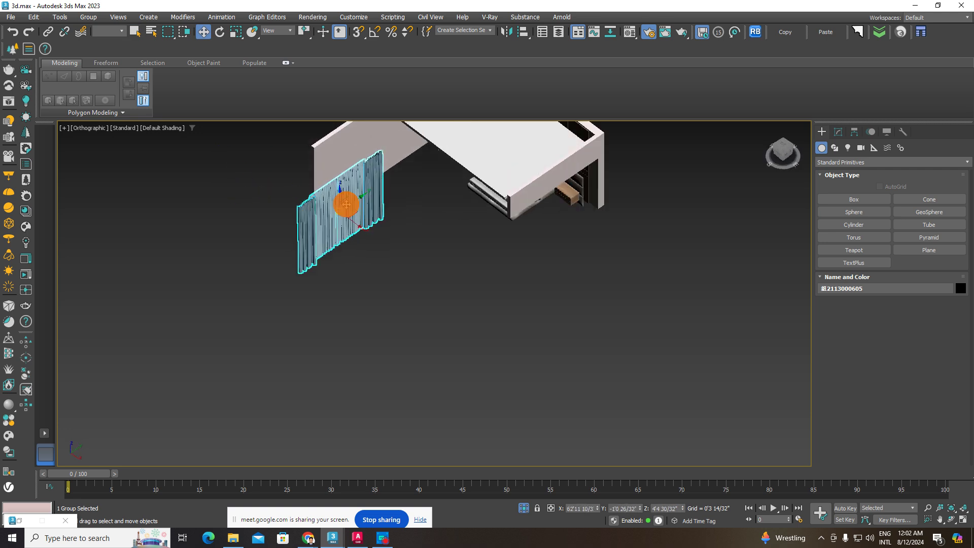
pyautogui.scroll(2, 350, 202)
pyautogui.moveTo(353, 202)
pyautogui.keyDown('alt'); pyautogui.mouseDown(button='middle')
pyautogui.moveTo(525, 124)
pyautogui.moveTo(437, 239)
pyautogui.moveTo(495, 250)
pyautogui.moveTo(433, 220)
pyautogui.moveTo(665, 200)
pyautogui.moveTo(559, 272)
pyautogui.moveTo(497, 228)
pyautogui.mouseUp(button='middle'); pyautogui.keyUp('alt')
pyautogui.click(497, 228)
pyautogui.rightClick(497, 228)
pyautogui.click(522, 200)
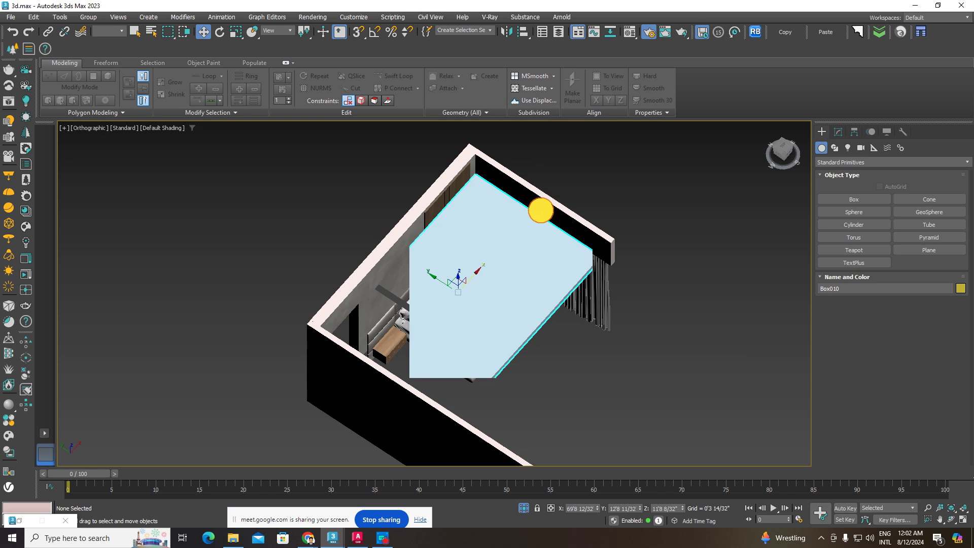
# Step: Mirror the pasted curtains with the default Mirror settings
pyautogui.click(547, 251)
pyautogui.scroll(3, 547, 252)
pyautogui.scroll(3, 543, 252)
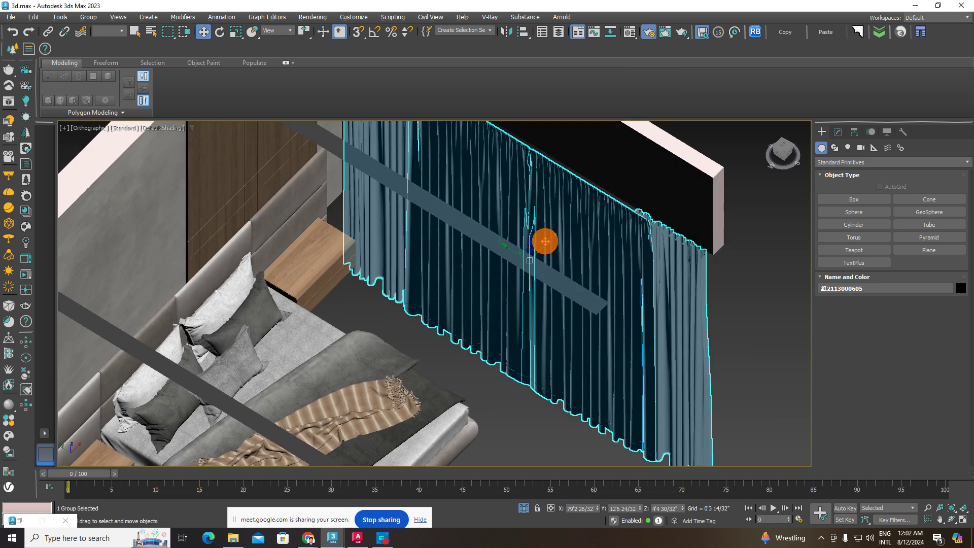
pyautogui.click(506, 31)
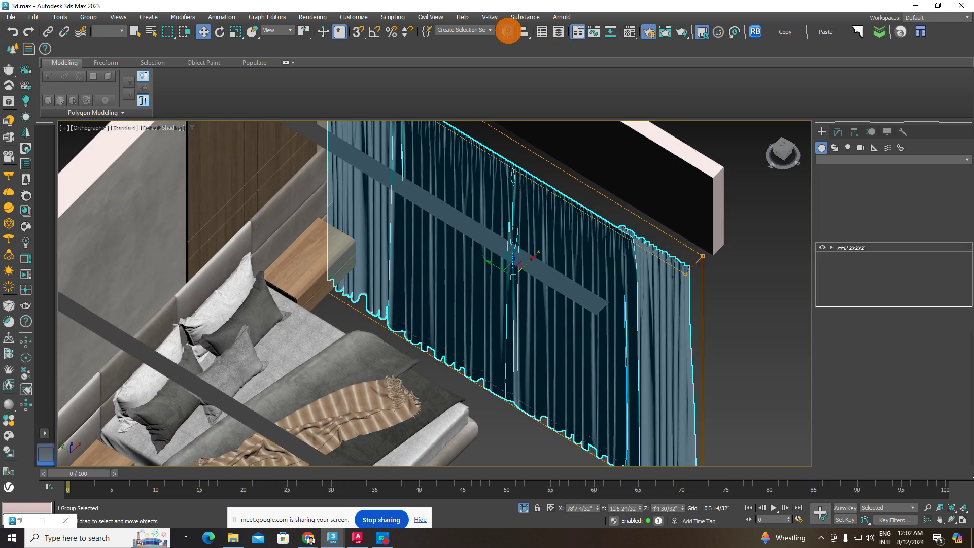
pyautogui.click(458, 349)
# Step: Unhide all hidden ceiling and floor slabs, keeping only the curtain selected
pyautogui.keyDown('alt'); pyautogui.moveTo(522, 326); pyautogui.dragTo(465, 311, button='middle'); pyautogui.keyUp('alt')
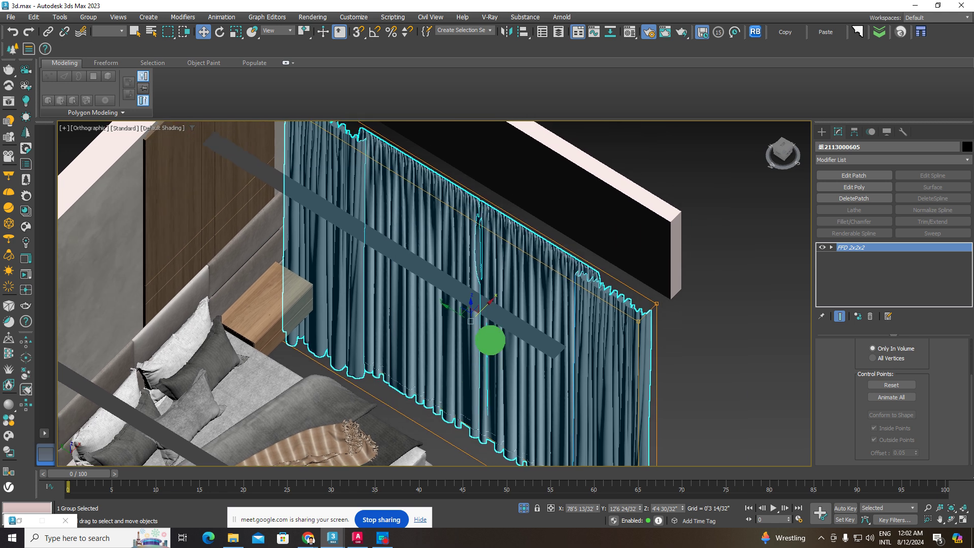
pyautogui.scroll(-3, 465, 311)
pyautogui.scroll(-2, 466, 309)
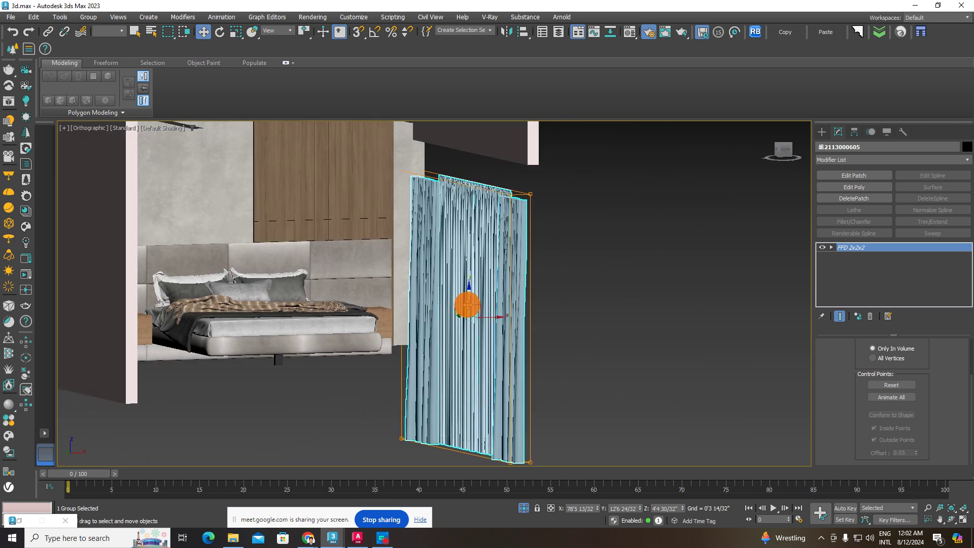
pyautogui.scroll(-3, 467, 309)
pyautogui.rightClick(388, 237)
pyautogui.click(432, 256)
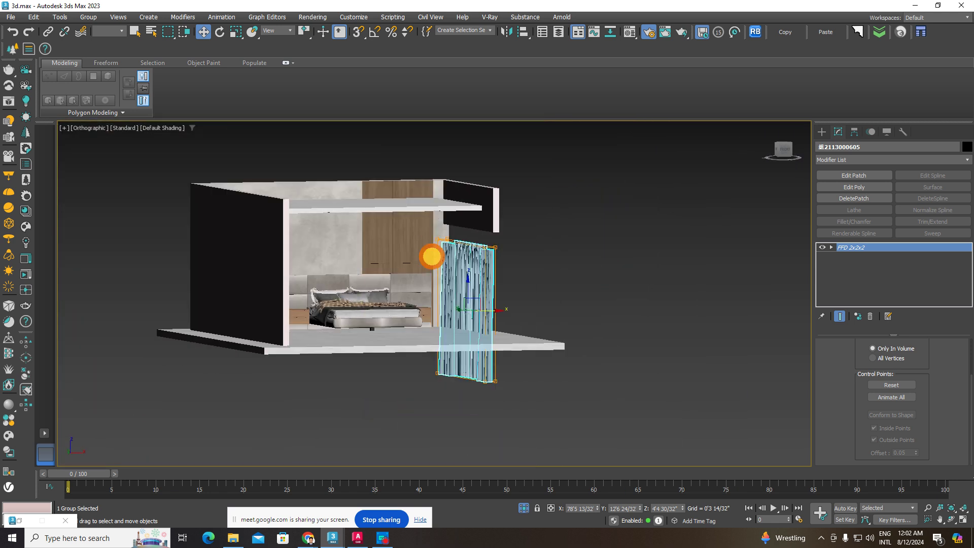
pyautogui.click(469, 277)
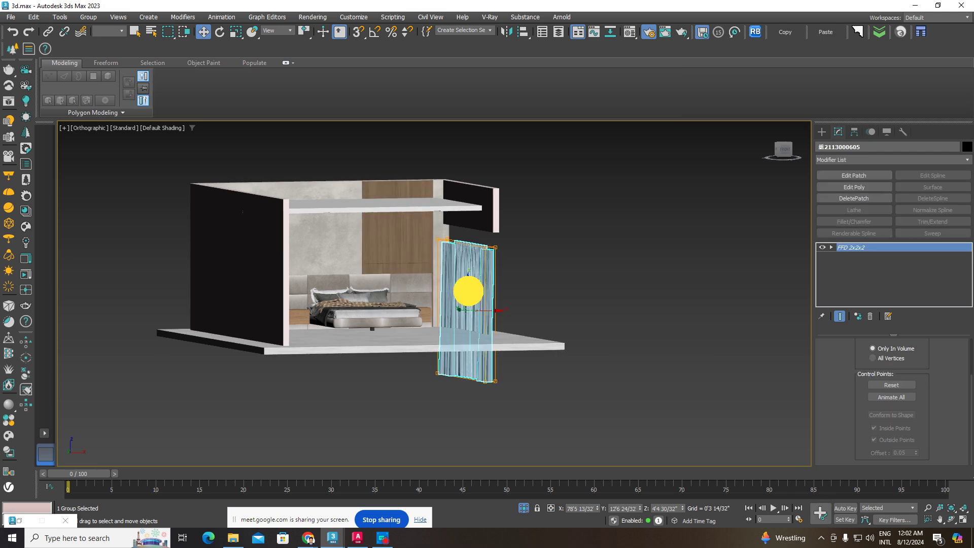
# Step: Move the curtain left toward the wall and raise it slightly
pyautogui.keyDown('alt'); pyautogui.moveTo(475, 259); pyautogui.dragTo(451, 346, button='middle'); pyautogui.keyUp('alt')
pyautogui.scroll(5, 468, 279)
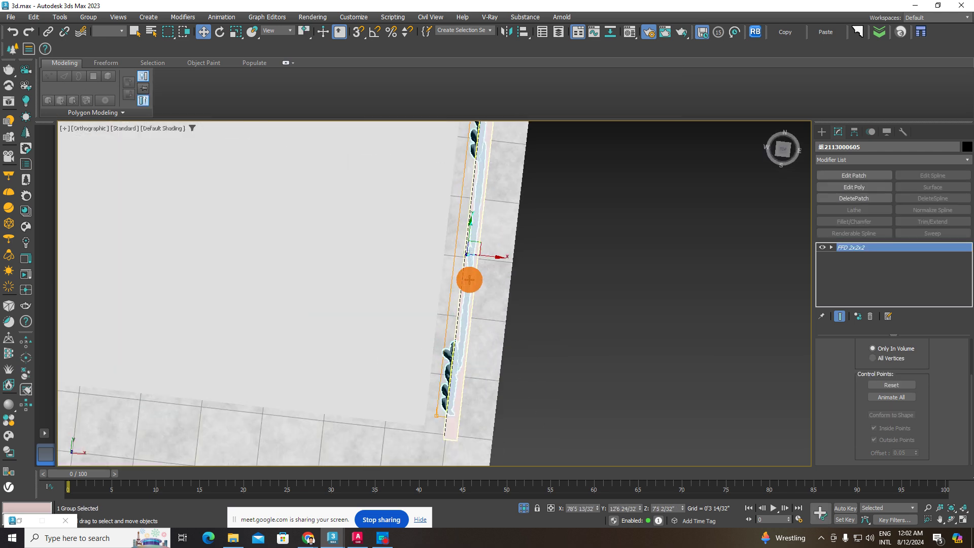
pyautogui.scroll(2, 491, 250)
pyautogui.moveTo(486, 246); pyautogui.dragTo(467, 257)
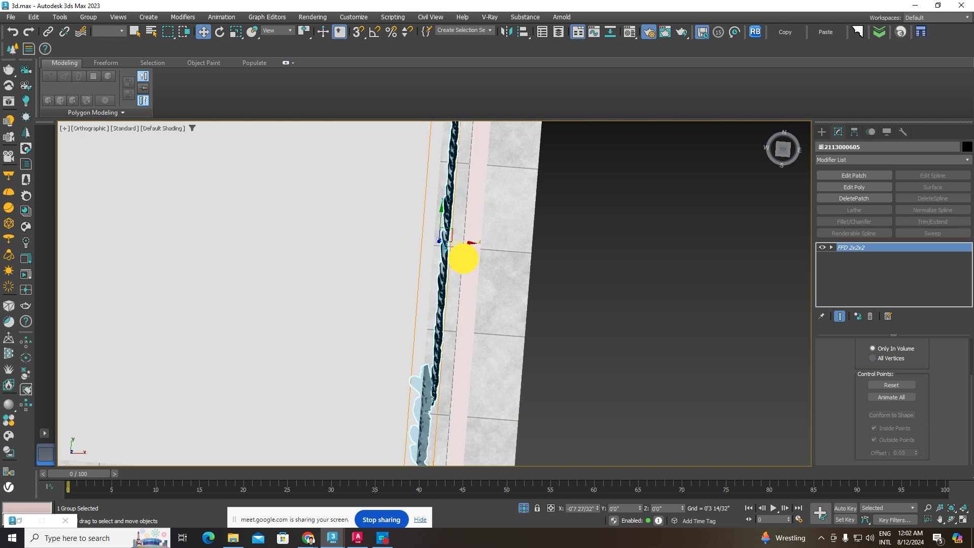
pyautogui.scroll(-5, 463, 274)
pyautogui.keyDown('alt'); pyautogui.moveTo(482, 314); pyautogui.dragTo(474, 334, button='middle'); pyautogui.keyUp('alt')
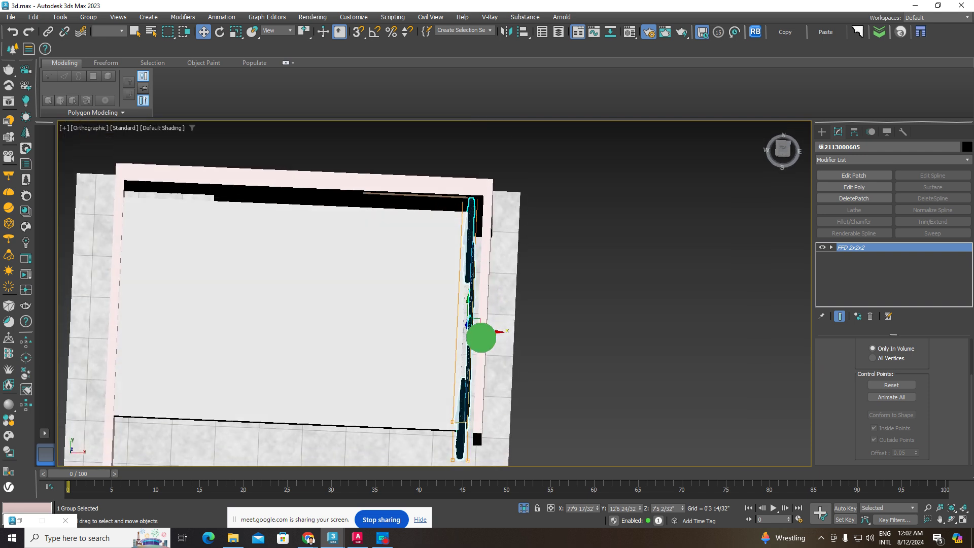
pyautogui.scroll(5, 475, 335)
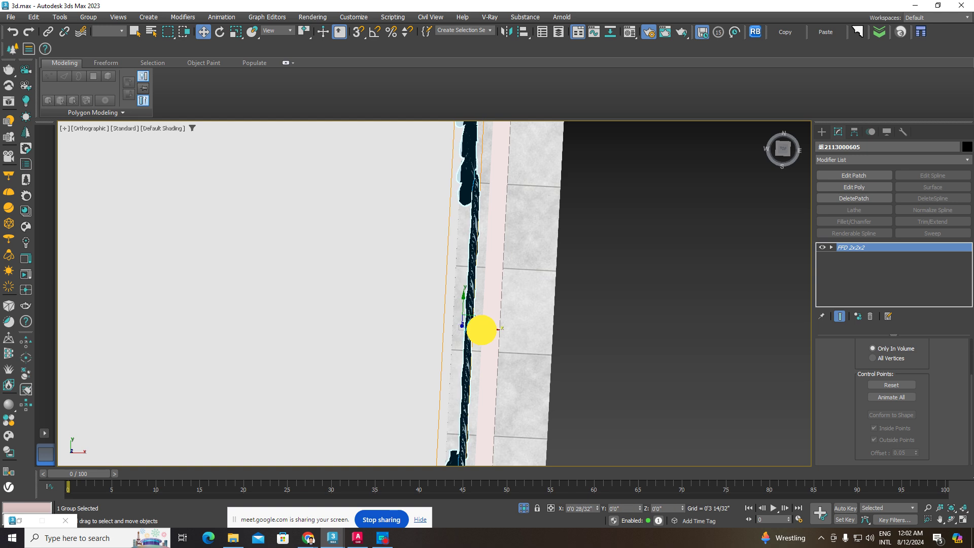
pyautogui.scroll(-5, 482, 330)
pyautogui.moveTo(481, 330)
pyautogui.keyDown('alt'); pyautogui.mouseDown(button='middle')
pyautogui.moveTo(475, 338)
pyautogui.moveTo(496, 272)
pyautogui.moveTo(464, 317)
pyautogui.moveTo(426, 215)
pyautogui.moveTo(419, 267)
pyautogui.mouseUp(button='middle'); pyautogui.keyUp('alt')
pyautogui.scroll(5, 472, 298)
pyautogui.moveTo(422, 226)
pyautogui.mouseDown()
pyautogui.moveTo(429, 213)
pyautogui.moveTo(435, 226)
pyautogui.mouseUp()
# Step: Deselect the curtain and select the ceiling beam Box010
pyautogui.scroll(-3, 439, 243)
pyautogui.moveTo(440, 243)
pyautogui.keyDown('alt'); pyautogui.mouseDown(button='middle')
pyautogui.moveTo(458, 367)
pyautogui.moveTo(461, 274)
pyautogui.mouseUp(button='middle'); pyautogui.keyUp('alt')
pyautogui.scroll(3, 435, 167)
pyautogui.scroll(2, 438, 152)
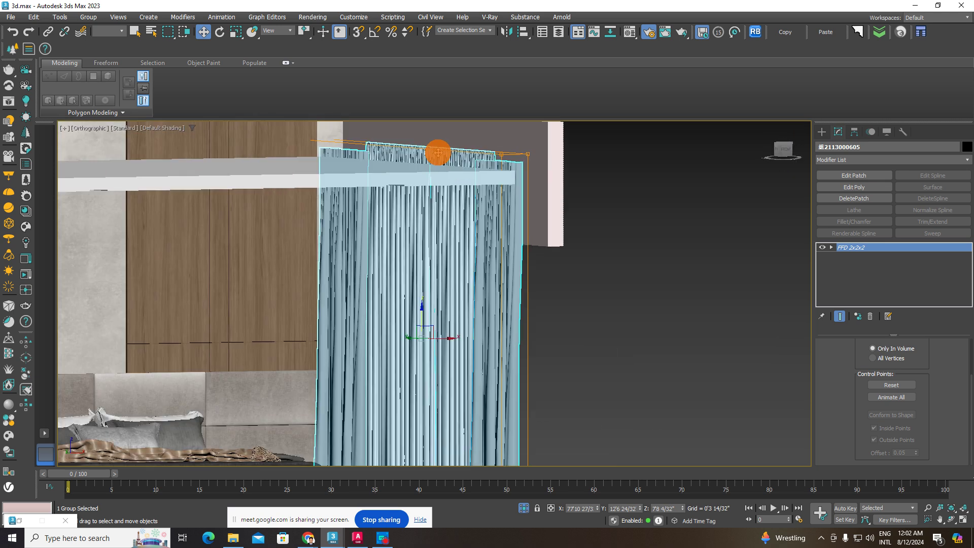
pyautogui.click(674, 221)
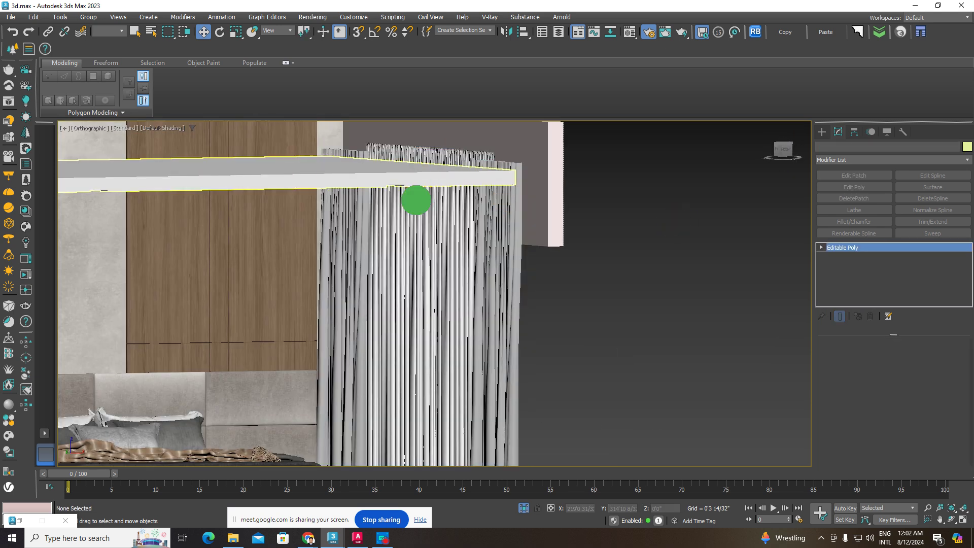
pyautogui.click(416, 199)
pyautogui.moveTo(602, 217)
pyautogui.keyDown('alt'); pyautogui.mouseDown(button='middle')
pyautogui.moveTo(578, 239)
pyautogui.moveTo(562, 219)
pyautogui.moveTo(539, 229)
pyautogui.moveTo(667, 239)
pyautogui.moveTo(678, 252)
pyautogui.moveTo(683, 213)
pyautogui.mouseUp(button='middle'); pyautogui.keyUp('alt')
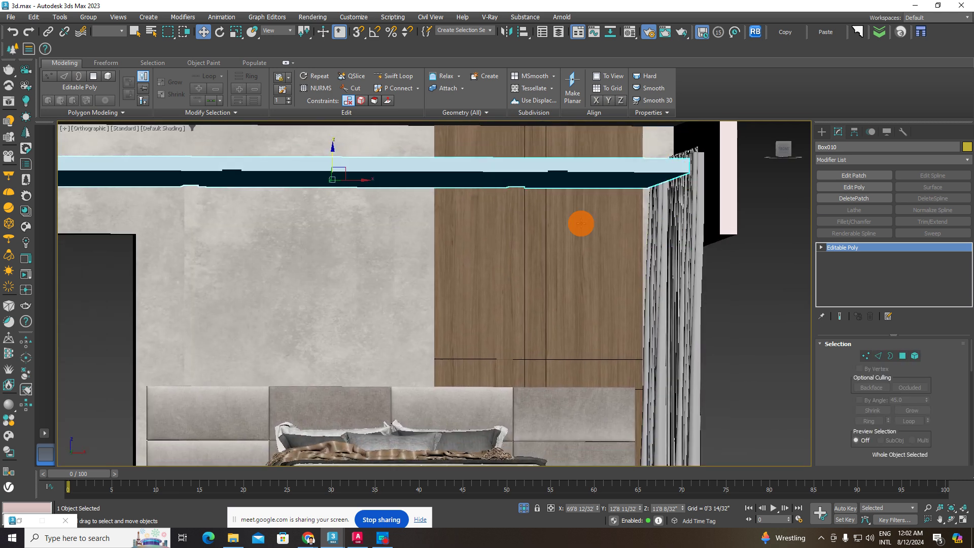
pyautogui.scroll(-3, 577, 291)
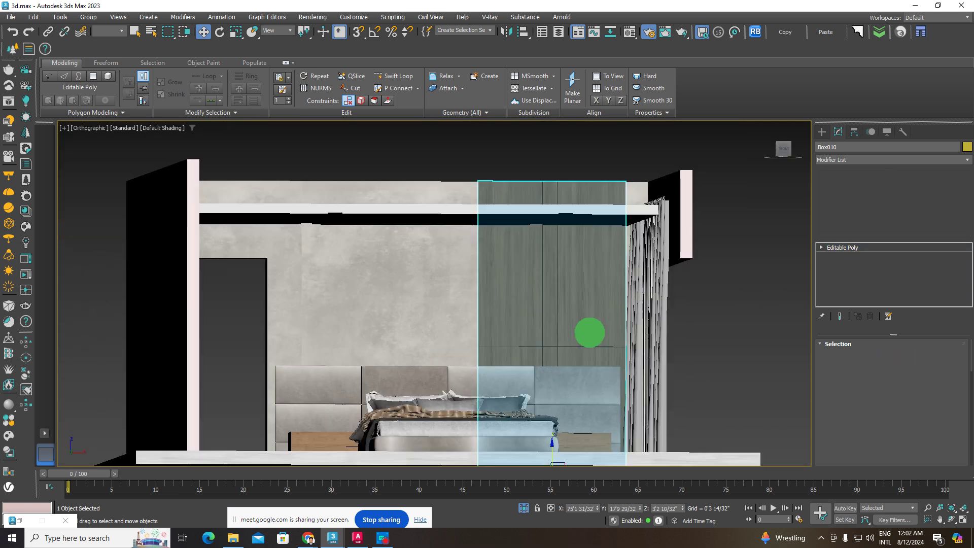
# Step: Clear the selection of the curtain and Box010, then reselect the curtain
pyautogui.moveTo(587, 333)
pyautogui.keyDown('alt'); pyautogui.mouseDown(button='middle')
pyautogui.moveTo(591, 341)
pyautogui.moveTo(522, 307)
pyautogui.mouseUp(button='middle'); pyautogui.keyUp('alt')
pyautogui.click(523, 306)
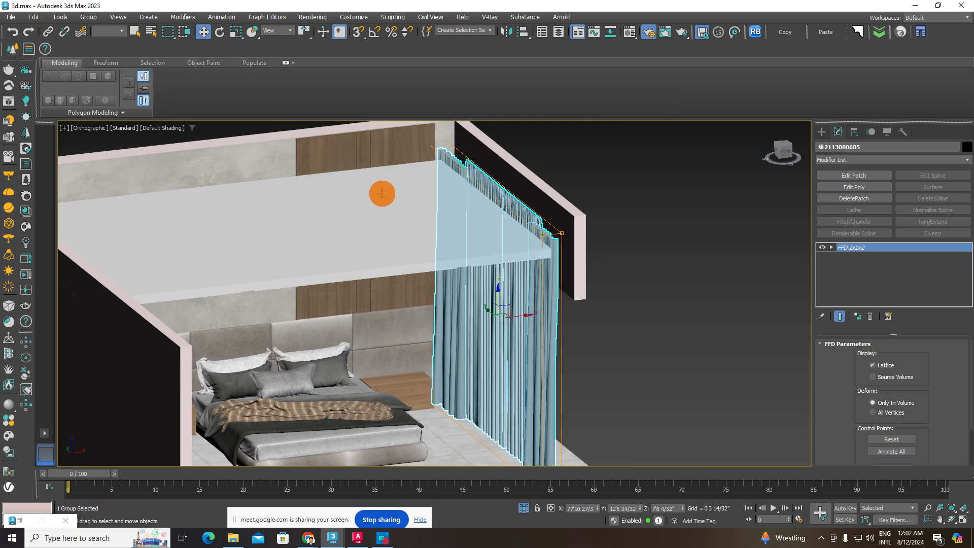
pyautogui.click(382, 194)
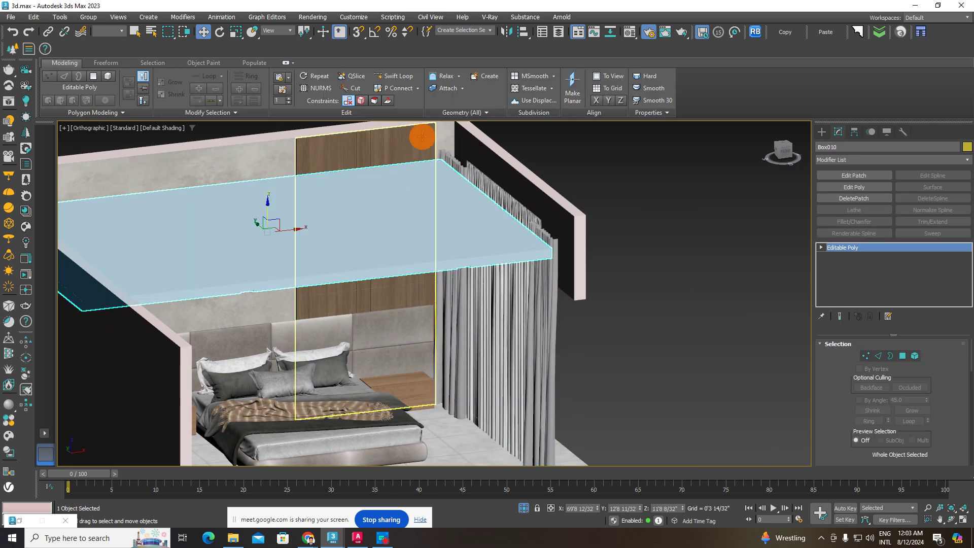
pyautogui.click(454, 223)
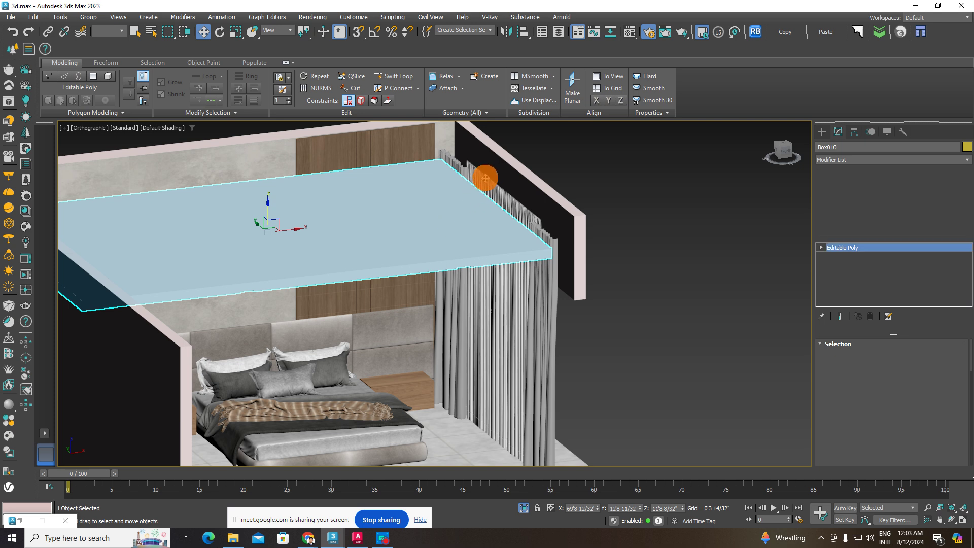
pyautogui.hotkey('ctrl', 'd')
pyautogui.scroll(5, 531, 335)
pyautogui.scroll(5, 525, 310)
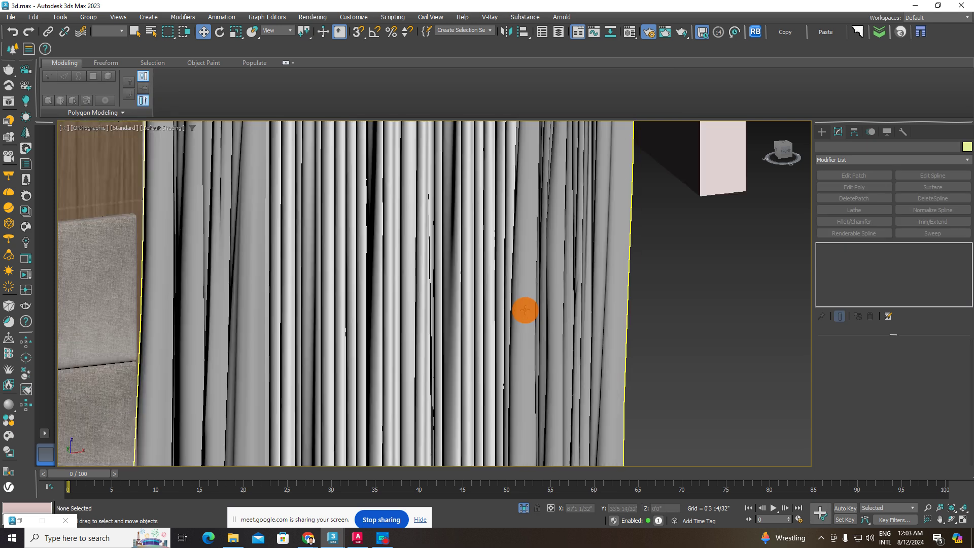
pyautogui.click(525, 310)
# Step: Go up to folder 3 in File Explorer, then return to 3ds Max
pyautogui.click(231, 539)
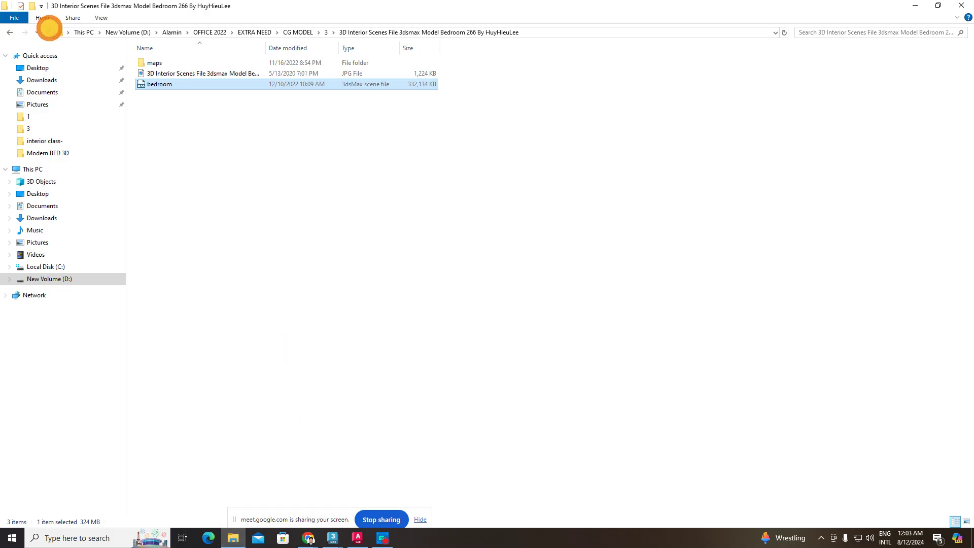
pyautogui.click(48, 30)
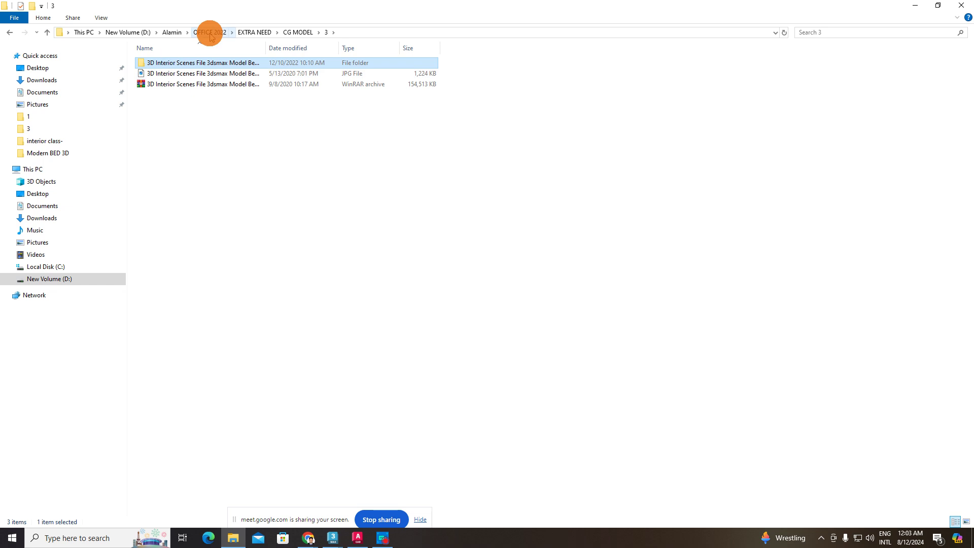
pyautogui.click(385, 540)
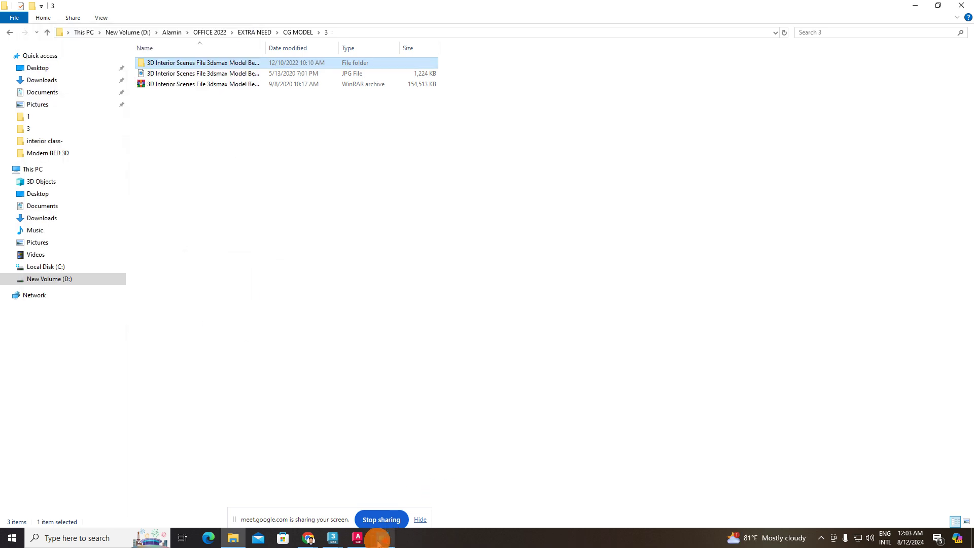
pyautogui.moveTo(332, 538)
pyautogui.click(325, 497)
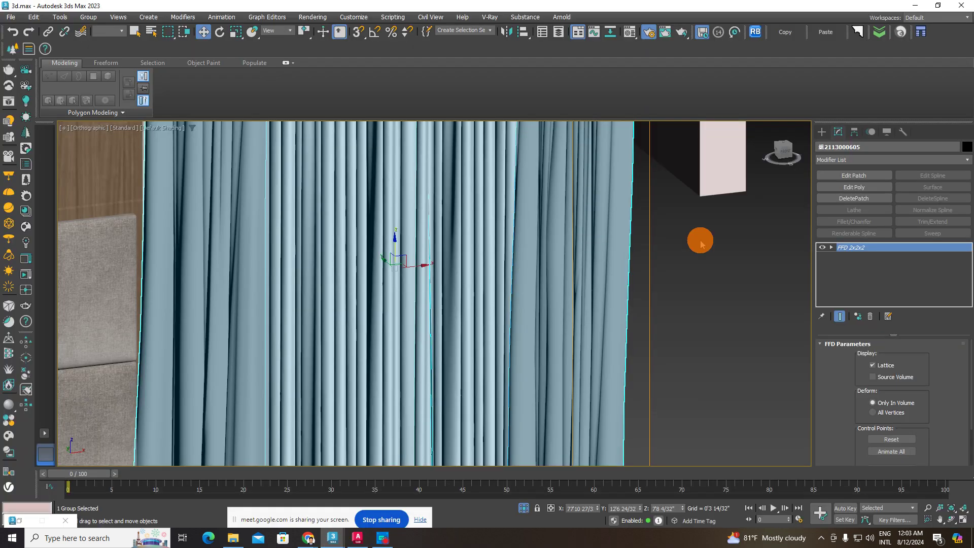
# Step: Start Relink Bitmaps and browse for a search folder
pyautogui.click(756, 33)
pyautogui.click(583, 273)
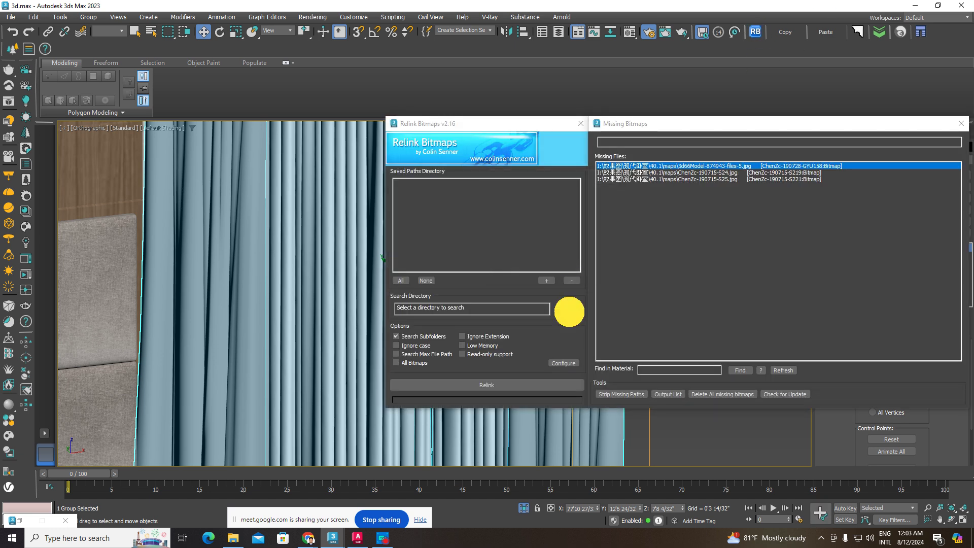
pyautogui.click(568, 309)
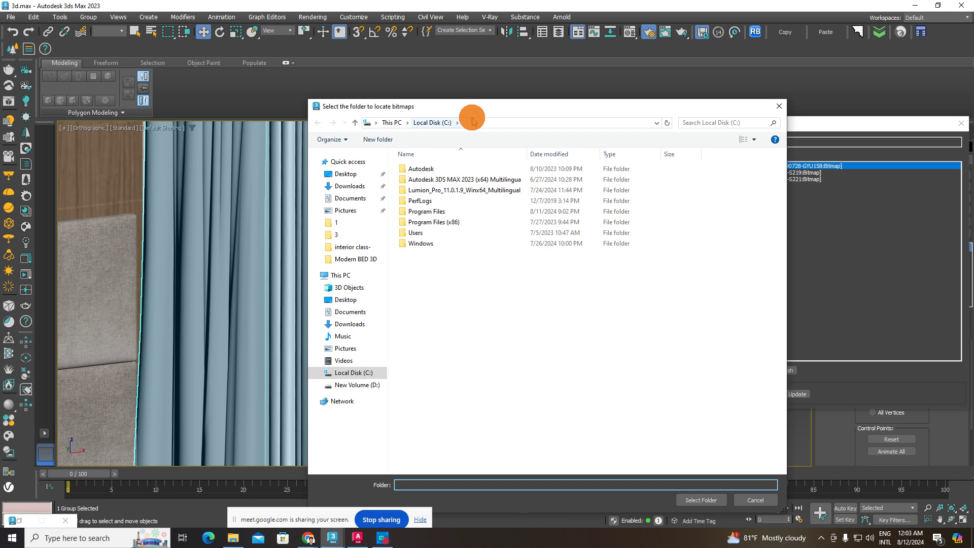
pyautogui.click(472, 123)
pyautogui.rightClick(472, 123)
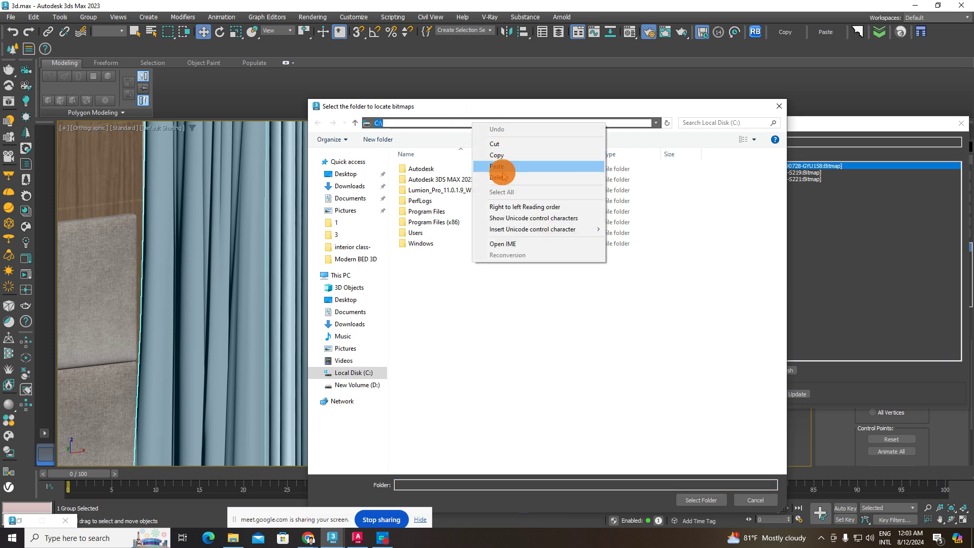
# Step: Copy the CG MODEL\3 folder path from File Explorer
pyautogui.click(227, 538)
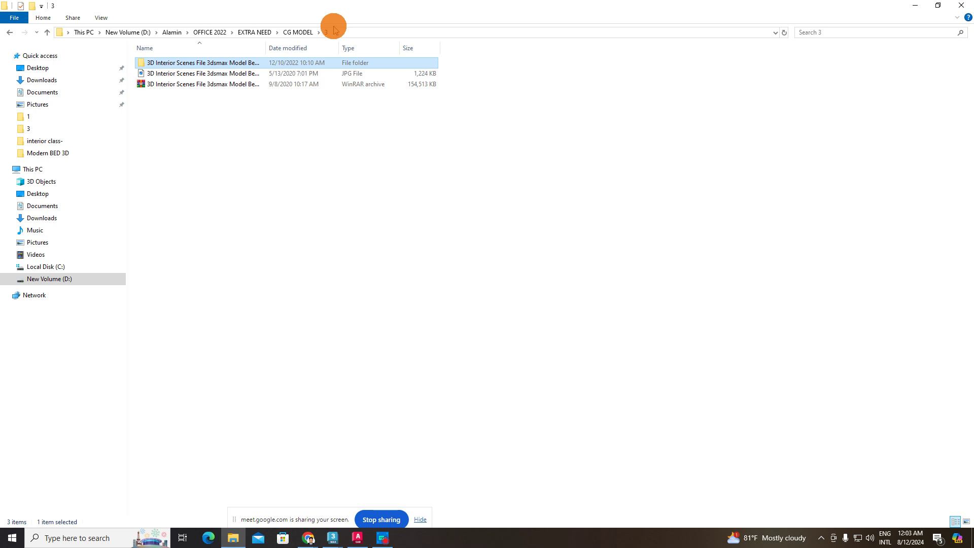
pyautogui.click(334, 32)
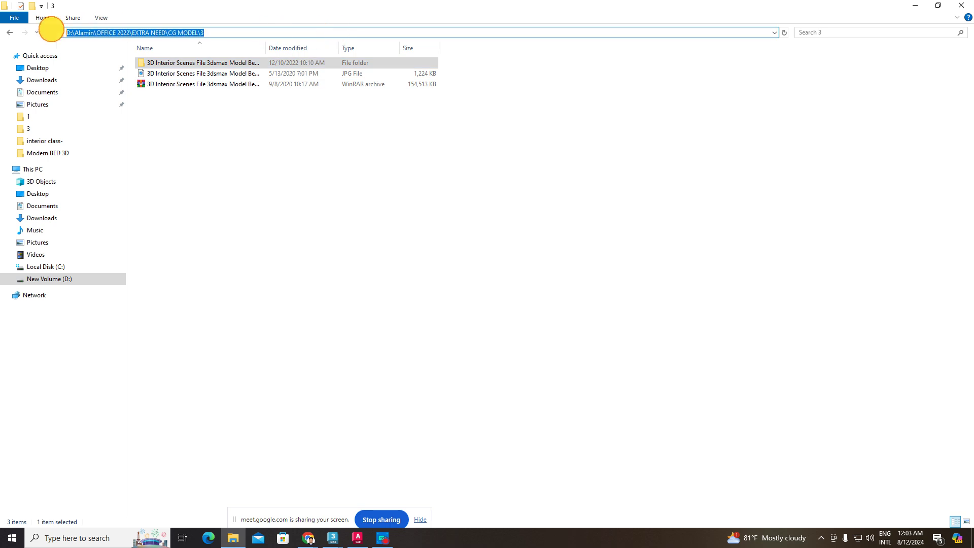
pyautogui.rightClick(83, 32)
pyautogui.click(108, 66)
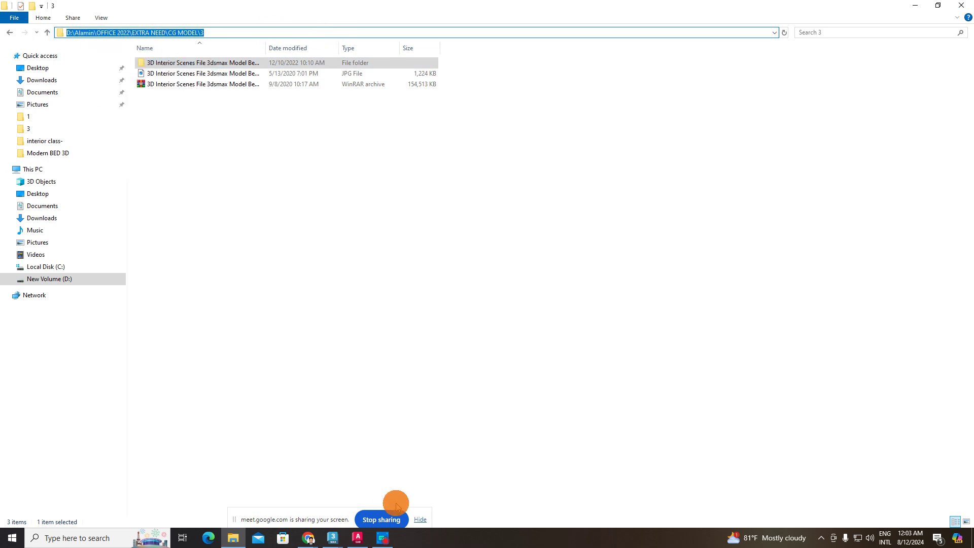
pyautogui.moveTo(333, 538)
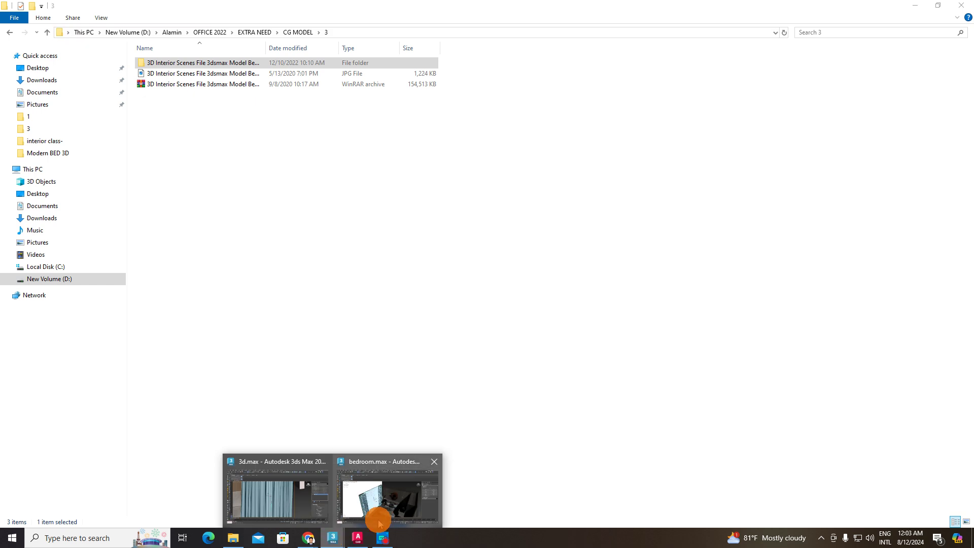
# Step: Set the scene folder in CG MODEL\3 as search directory, relink the textures, and close
pyautogui.click(311, 504)
pyautogui.click(456, 122)
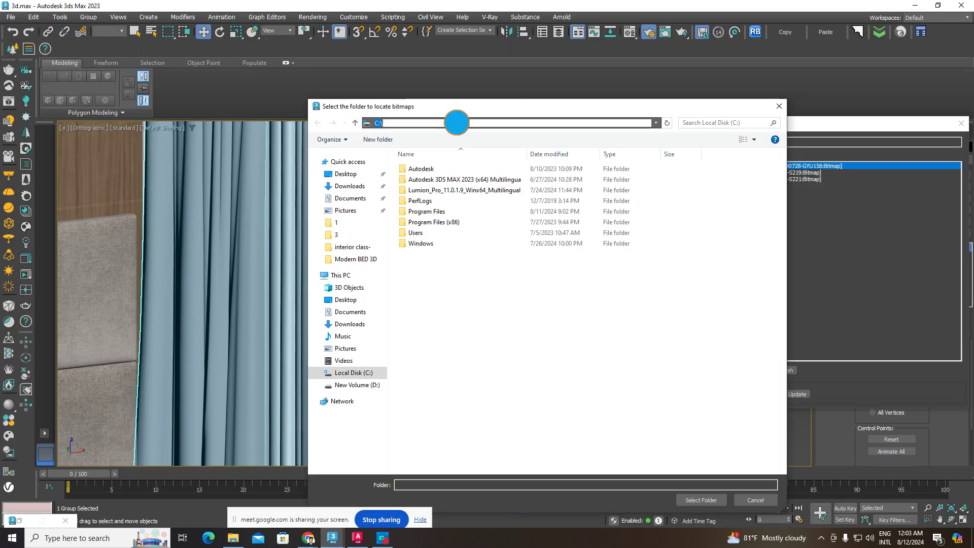
pyautogui.rightClick(457, 123)
pyautogui.click(482, 164)
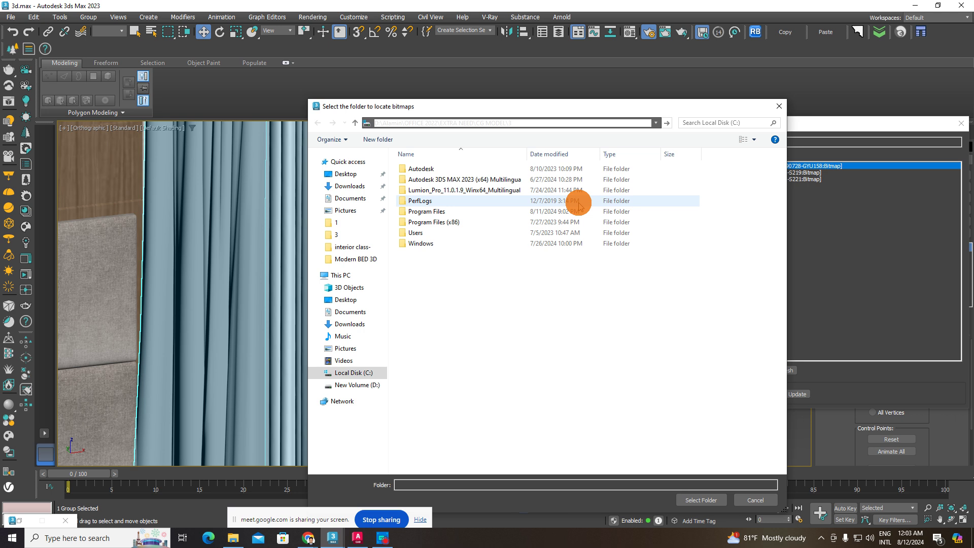
pyautogui.press('Return')
pyautogui.click(485, 170)
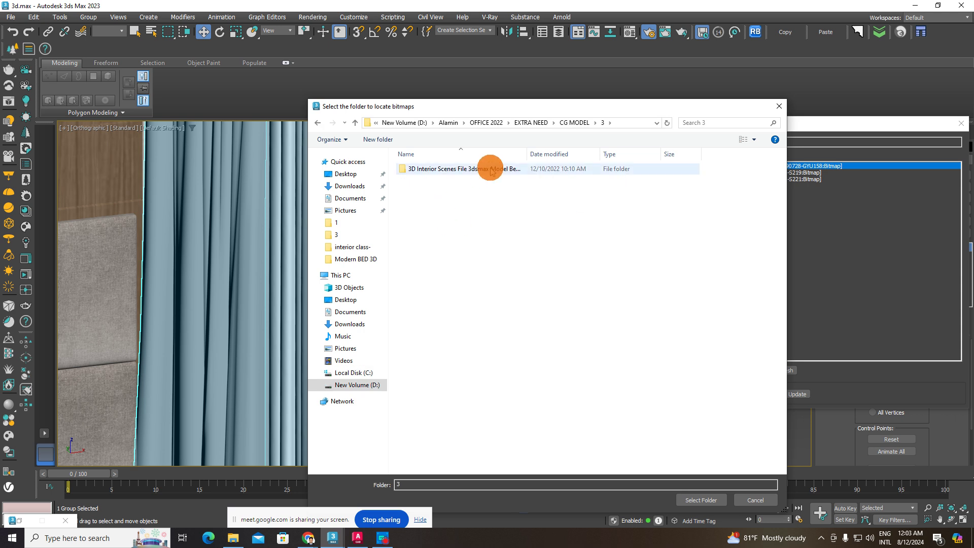
pyautogui.click(698, 501)
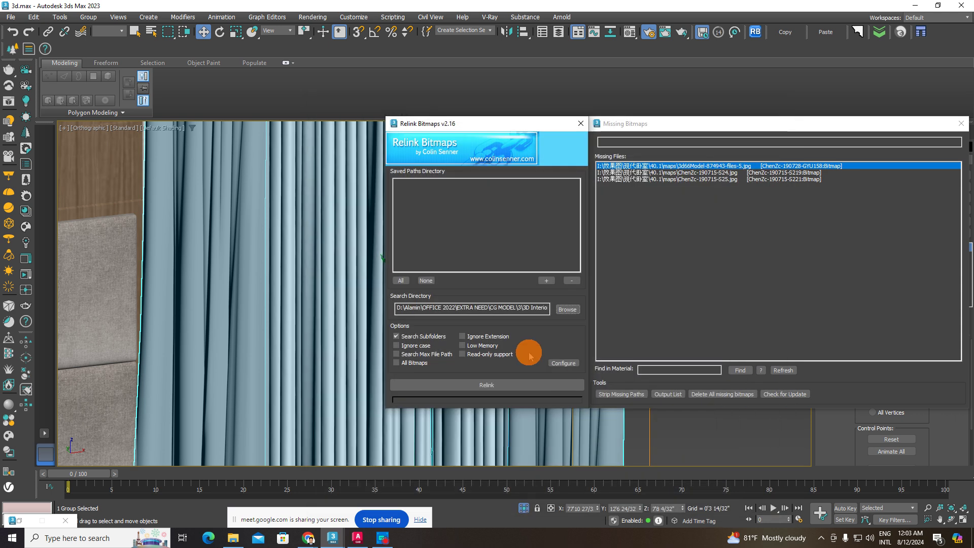
pyautogui.click(513, 386)
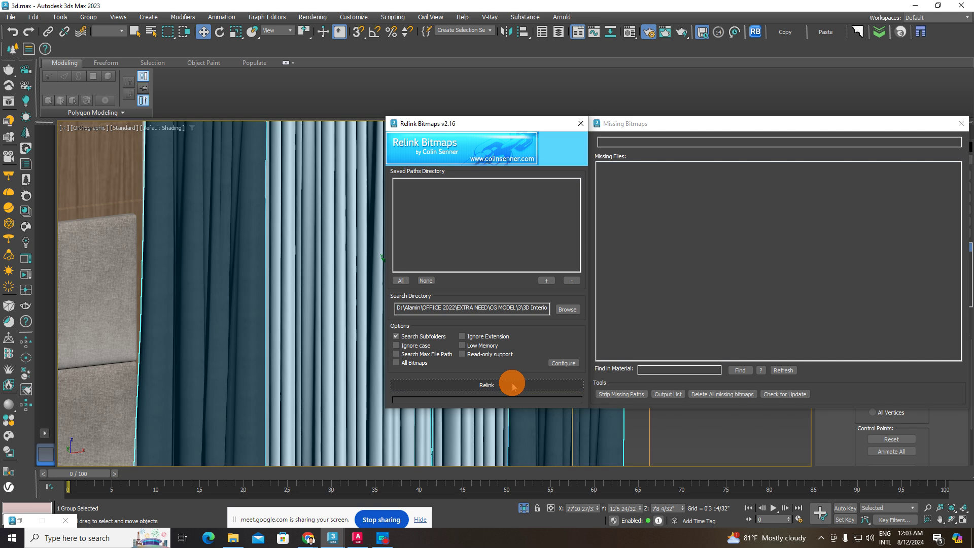
pyautogui.click(961, 123)
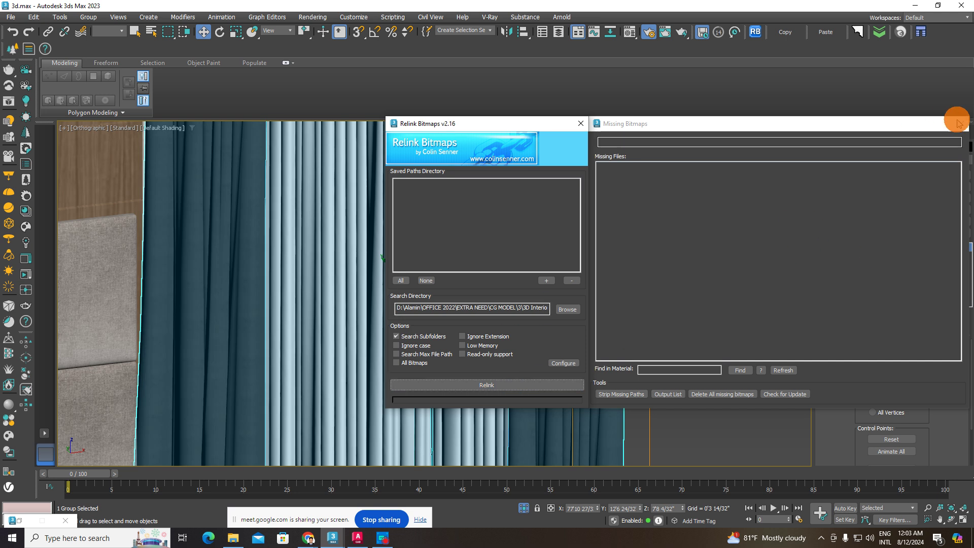
pyautogui.scroll(-3, 545, 297)
pyautogui.scroll(3, 551, 280)
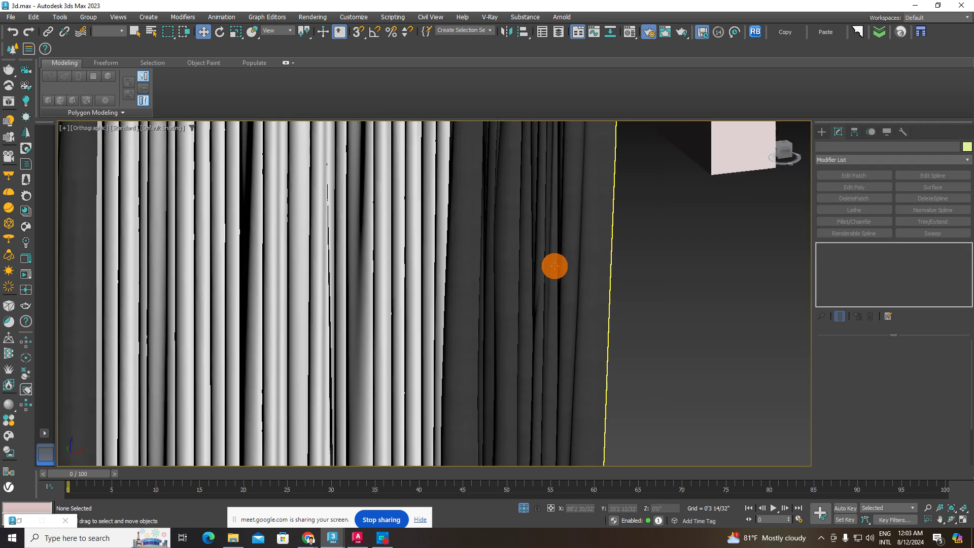
pyautogui.scroll(2, 565, 258)
pyautogui.scroll(2, 660, 274)
pyautogui.scroll(2, 711, 289)
pyautogui.scroll(2, 708, 289)
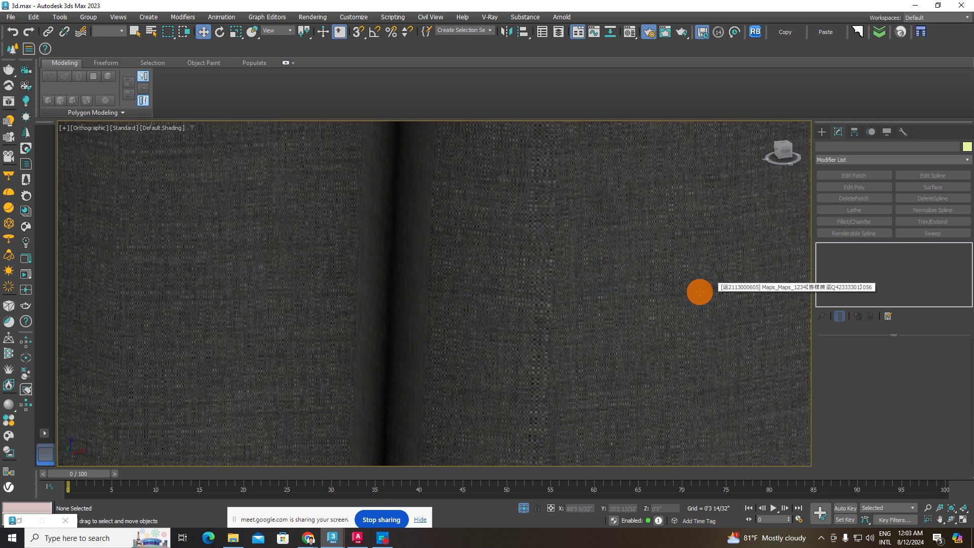
pyautogui.scroll(3, 541, 254)
pyautogui.scroll(-3, 536, 264)
pyautogui.scroll(-2, 534, 271)
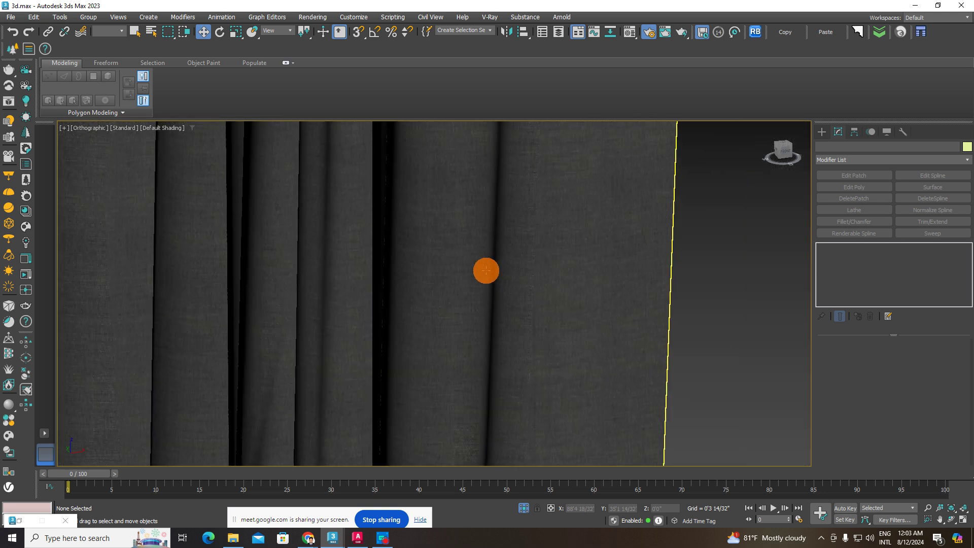
pyautogui.scroll(-2, 485, 272)
pyautogui.scroll(-2, 489, 276)
pyautogui.click(456, 261)
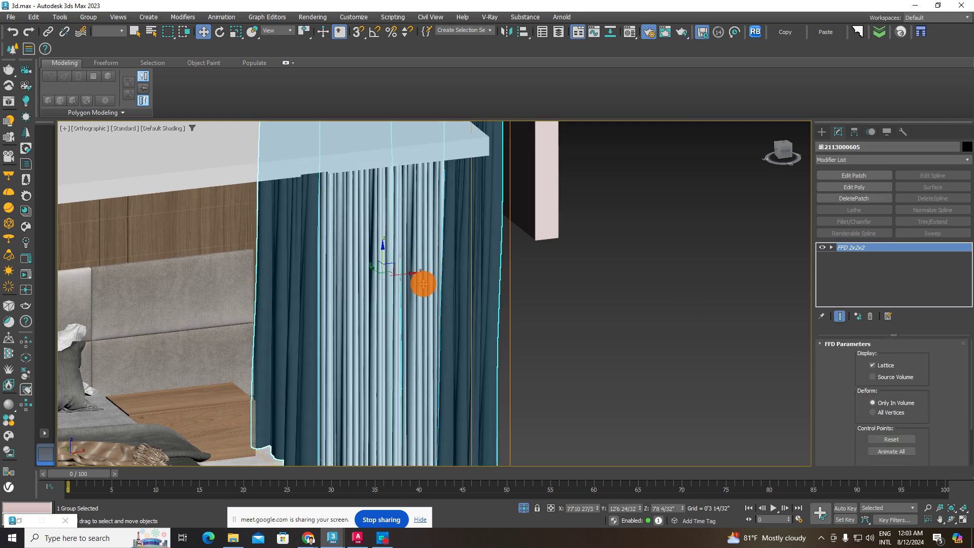
pyautogui.scroll(-5, 425, 283)
pyautogui.moveTo(447, 305)
pyautogui.keyDown('alt'); pyautogui.mouseDown(button='middle')
pyautogui.moveTo(435, 363)
pyautogui.moveTo(416, 337)
pyautogui.moveTo(425, 330)
pyautogui.moveTo(482, 385)
pyautogui.moveTo(485, 315)
pyautogui.moveTo(498, 300)
pyautogui.mouseUp(button='middle'); pyautogui.keyUp('alt')
pyautogui.moveTo(367, 438); pyautogui.dragTo(342, 437)
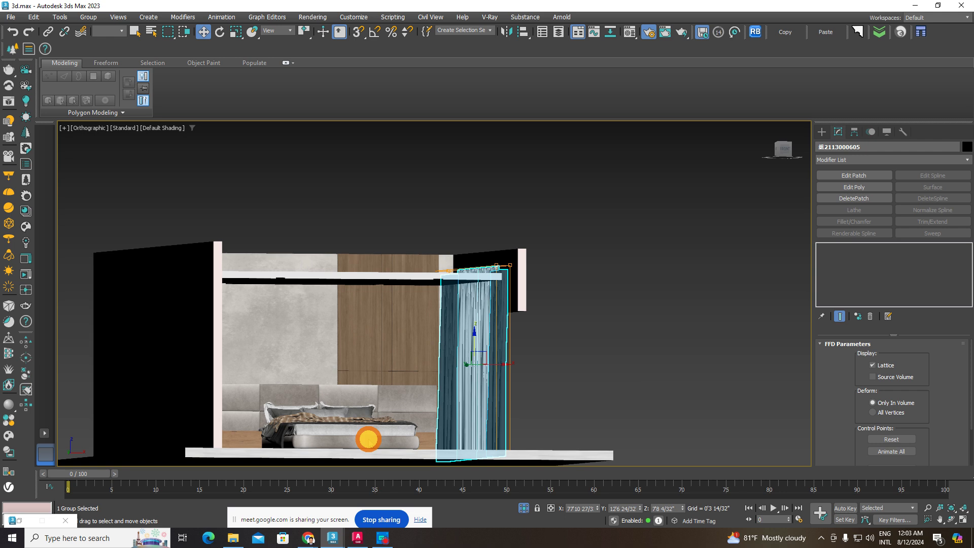
pyautogui.moveTo(348, 426)
pyautogui.keyDown('alt'); pyautogui.mouseDown(button='middle')
pyautogui.moveTo(428, 389)
pyautogui.moveTo(389, 406)
pyautogui.moveTo(379, 395)
pyautogui.moveTo(388, 395)
pyautogui.mouseUp(button='middle'); pyautogui.keyUp('alt')
pyautogui.click(561, 348)
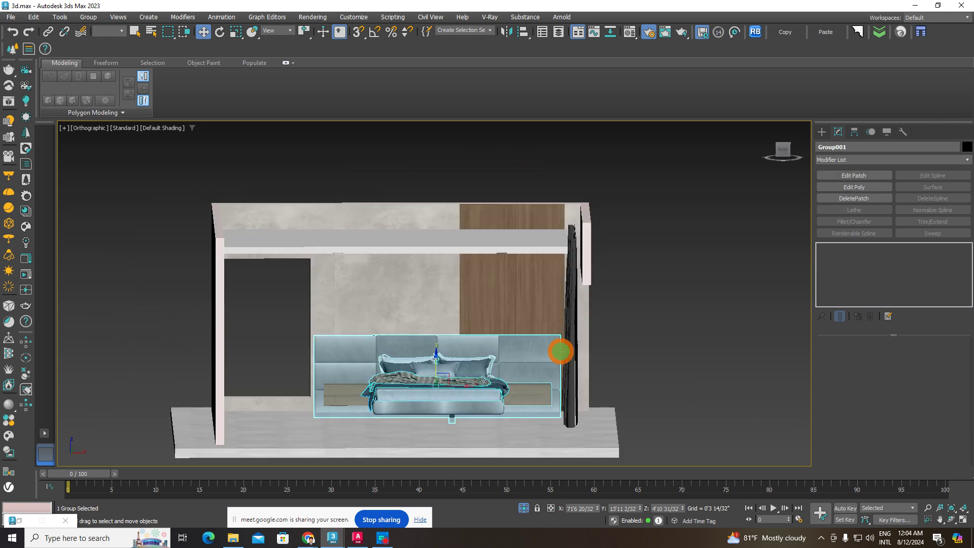
pyautogui.keyDown('alt'); pyautogui.moveTo(570, 341); pyautogui.dragTo(572, 366, button='middle'); pyautogui.keyUp('alt')
pyautogui.keyDown('shift'); pyautogui.moveTo(597, 326); pyautogui.dragTo(260, 334); pyautogui.keyUp('shift')
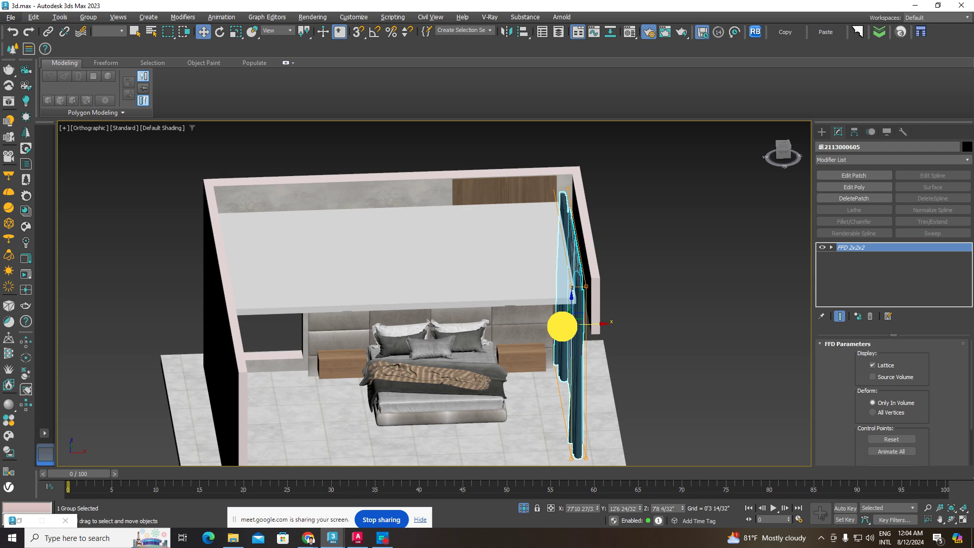
pyautogui.click(484, 311)
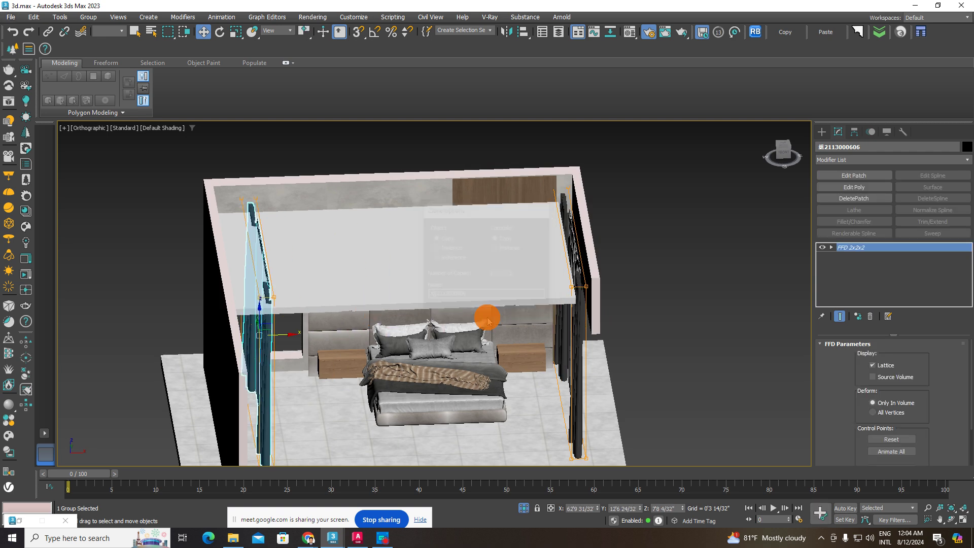
pyautogui.click(220, 31)
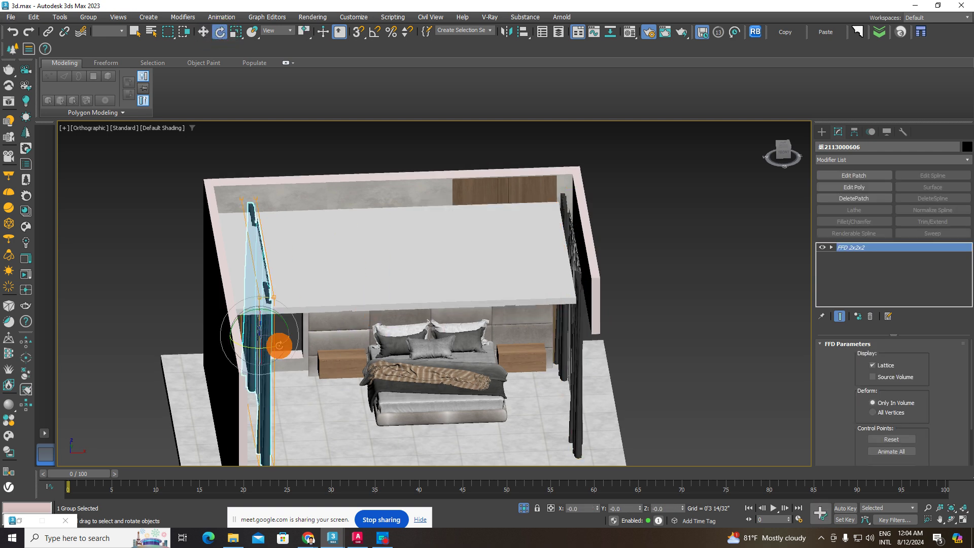
pyautogui.moveTo(279, 342)
pyautogui.mouseDown()
pyautogui.moveTo(350, 328)
pyautogui.moveTo(387, 41)
pyautogui.mouseUp()
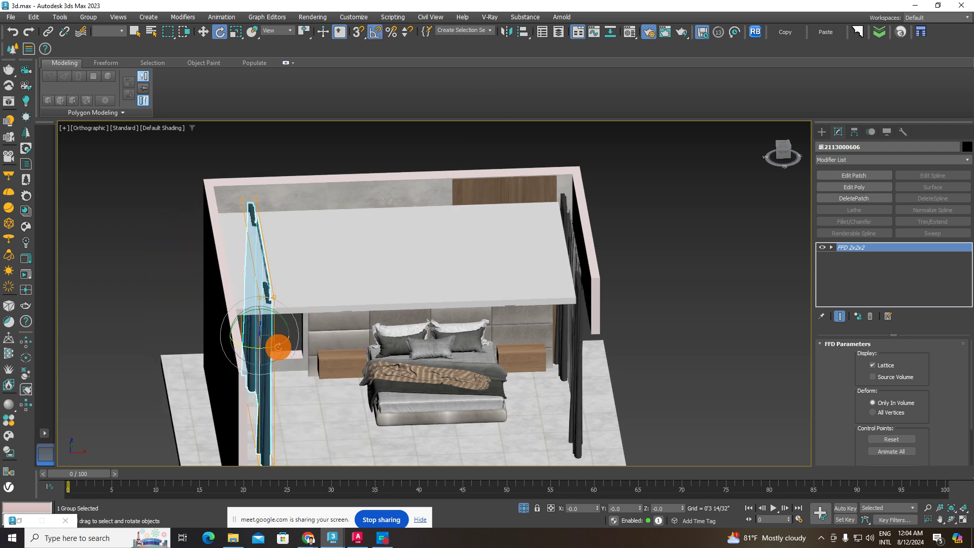
pyautogui.click(203, 32)
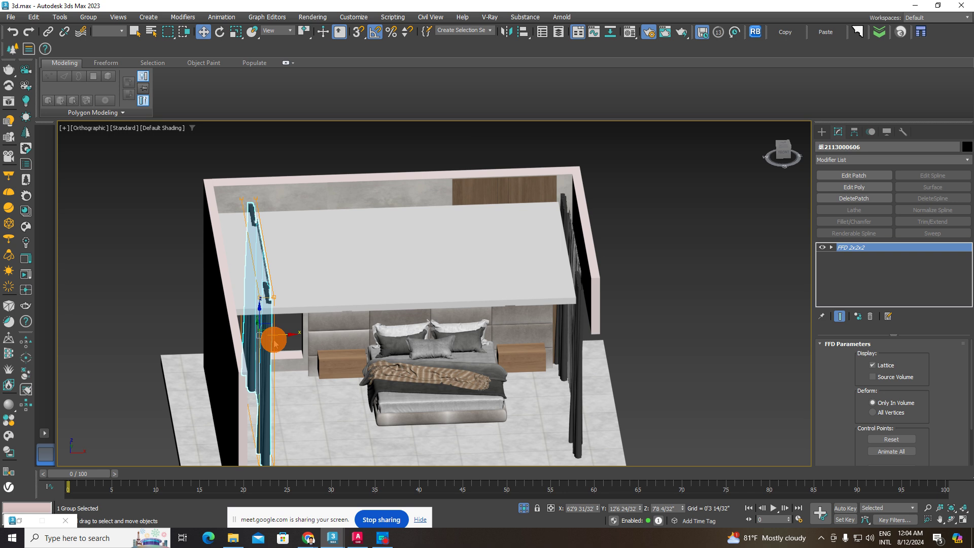
pyautogui.press('Delete')
pyautogui.click(577, 380)
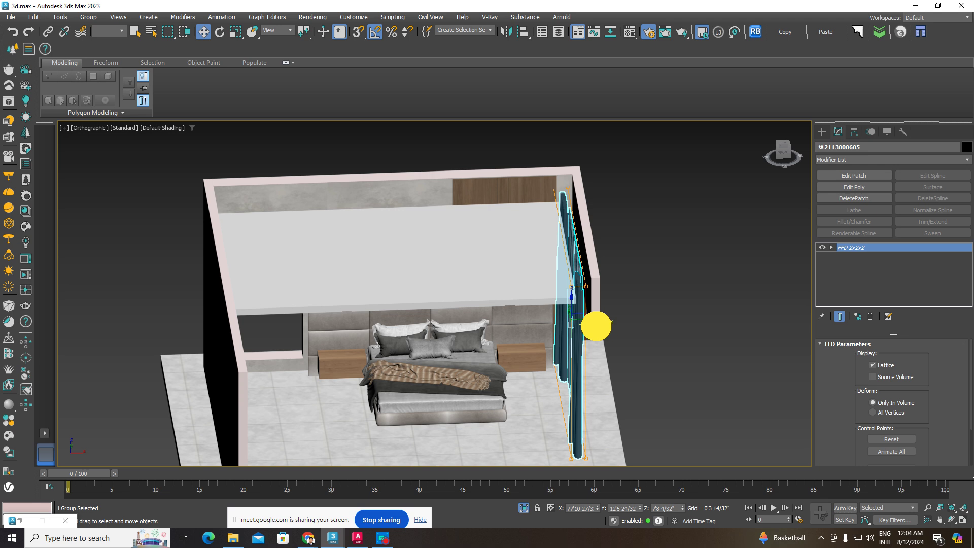
pyautogui.keyDown('shift'); pyautogui.moveTo(597, 325); pyautogui.dragTo(386, 317); pyautogui.keyUp('shift')
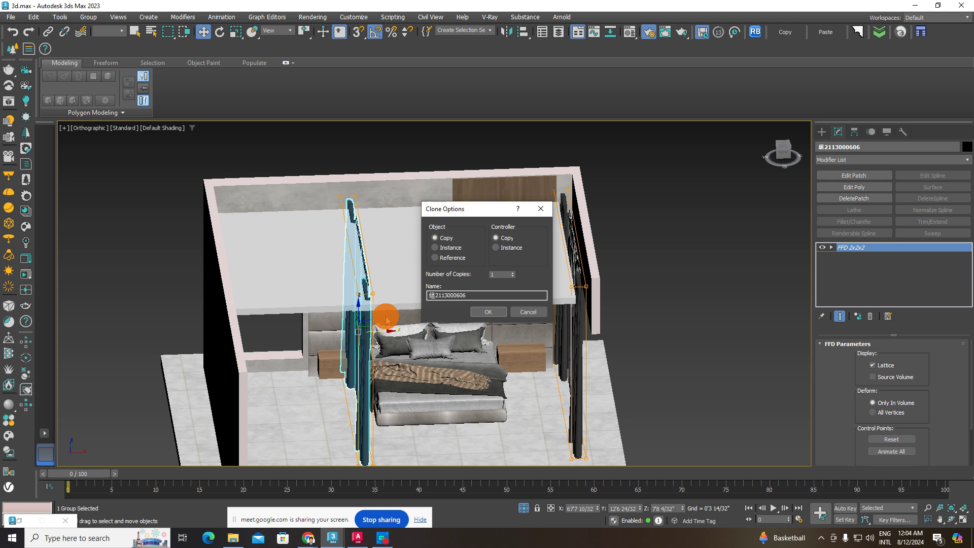
pyautogui.click(490, 312)
pyautogui.click(219, 31)
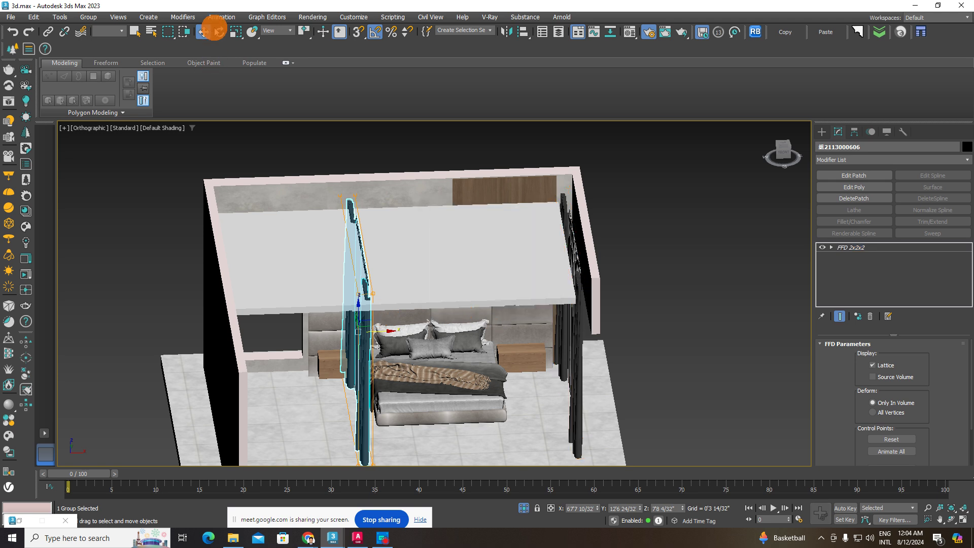
pyautogui.moveTo(374, 344); pyautogui.dragTo(405, 313)
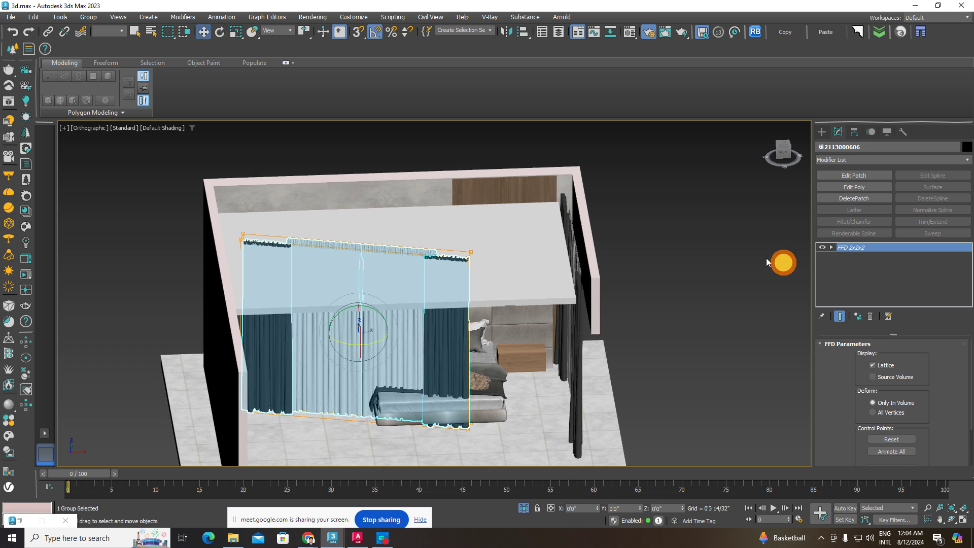
pyautogui.press('Delete')
# Step: Make an instanced copy of the right-wall curtain and rotate it 90° to face front
pyautogui.click(580, 350)
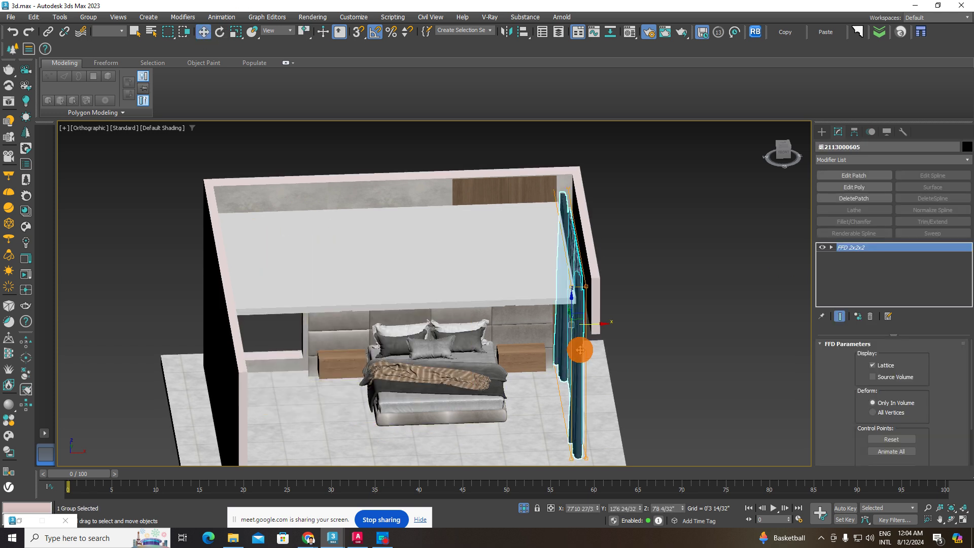
pyautogui.hotkey('ctrl', 'v')
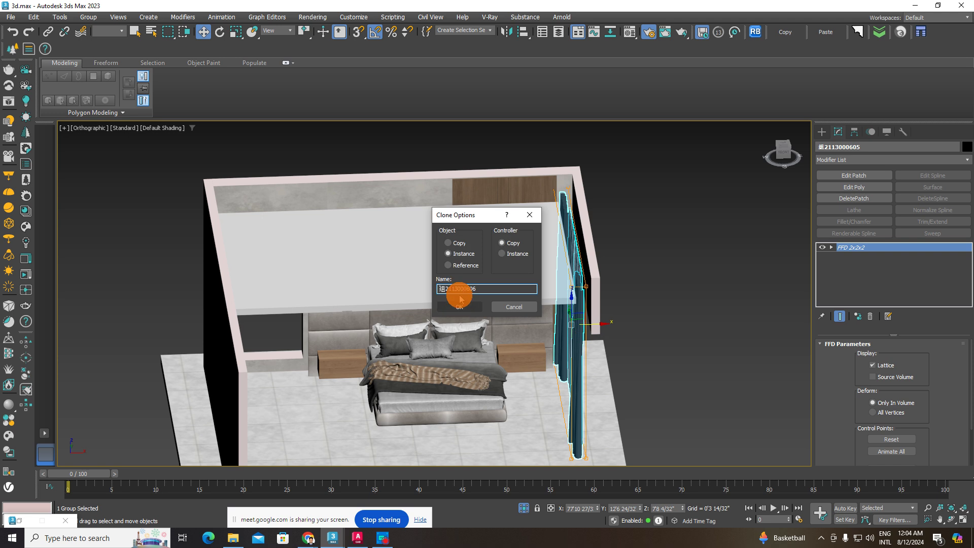
pyautogui.click(465, 302)
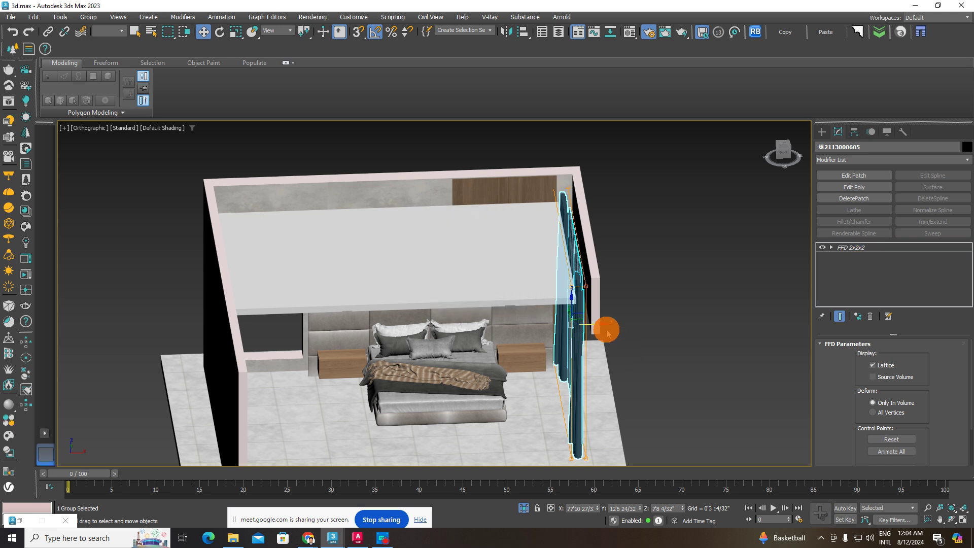
pyautogui.moveTo(605, 325); pyautogui.dragTo(337, 309)
pyautogui.click(219, 32)
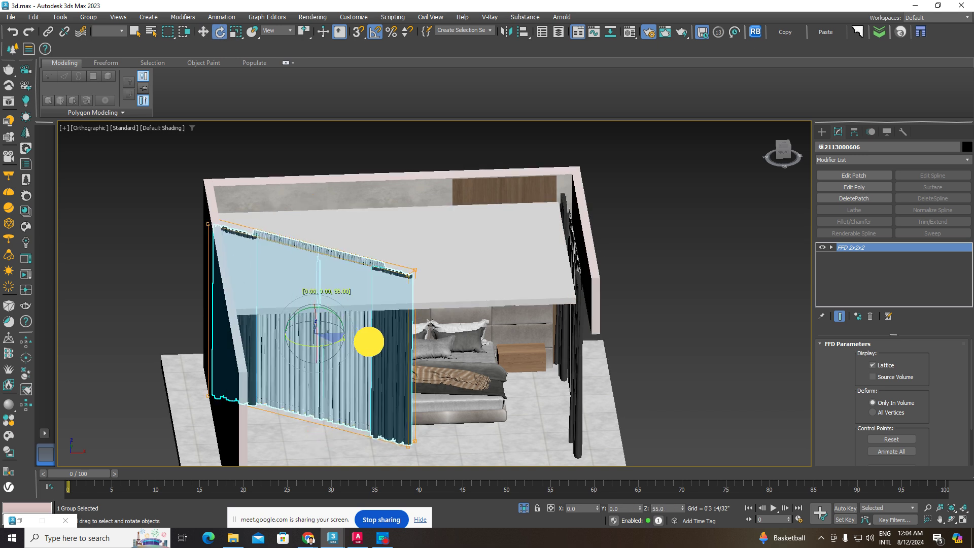
pyautogui.moveTo(333, 341); pyautogui.dragTo(381, 342)
pyautogui.click(202, 32)
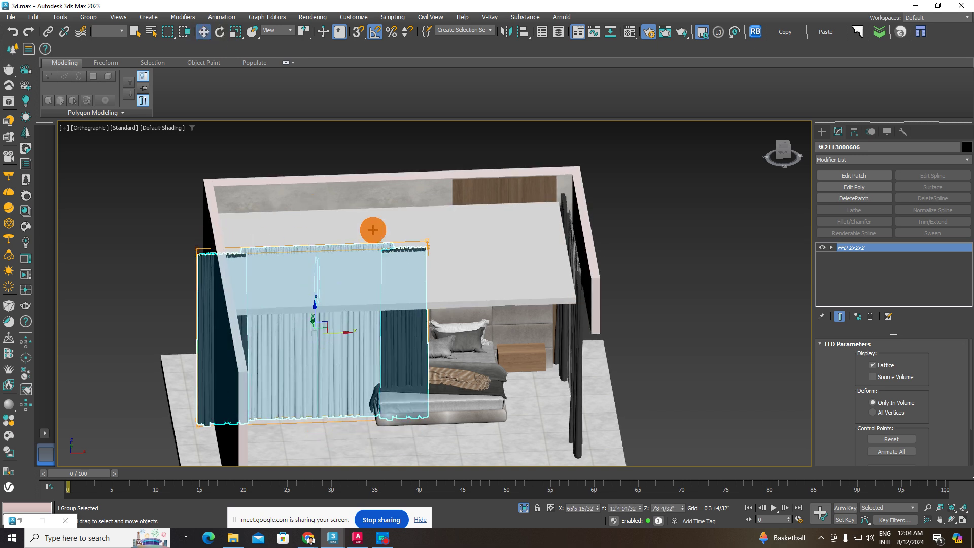
# Step: Place the new curtain against the wall and slide it left beside the bed
pyautogui.moveTo(374, 225)
pyautogui.keyDown('alt'); pyautogui.mouseDown(button='middle')
pyautogui.moveTo(337, 330)
pyautogui.moveTo(316, 331)
pyautogui.mouseUp(button='middle'); pyautogui.keyUp('alt')
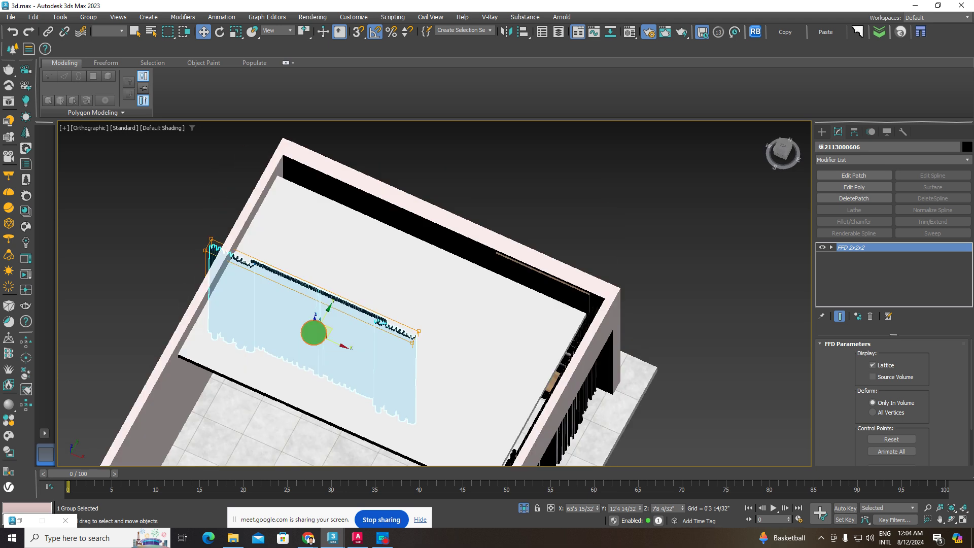
pyautogui.moveTo(315, 331); pyautogui.dragTo(381, 250)
pyautogui.moveTo(395, 243)
pyautogui.keyDown('alt'); pyautogui.mouseDown(button='middle')
pyautogui.moveTo(381, 255)
pyautogui.moveTo(402, 289)
pyautogui.moveTo(441, 311)
pyautogui.moveTo(431, 317)
pyautogui.moveTo(459, 231)
pyautogui.moveTo(195, 259)
pyautogui.mouseUp(button='middle'); pyautogui.keyUp('alt')
pyautogui.scroll(3, 376, 244)
pyautogui.scroll(3, 377, 257)
pyautogui.scroll(-5, 441, 303)
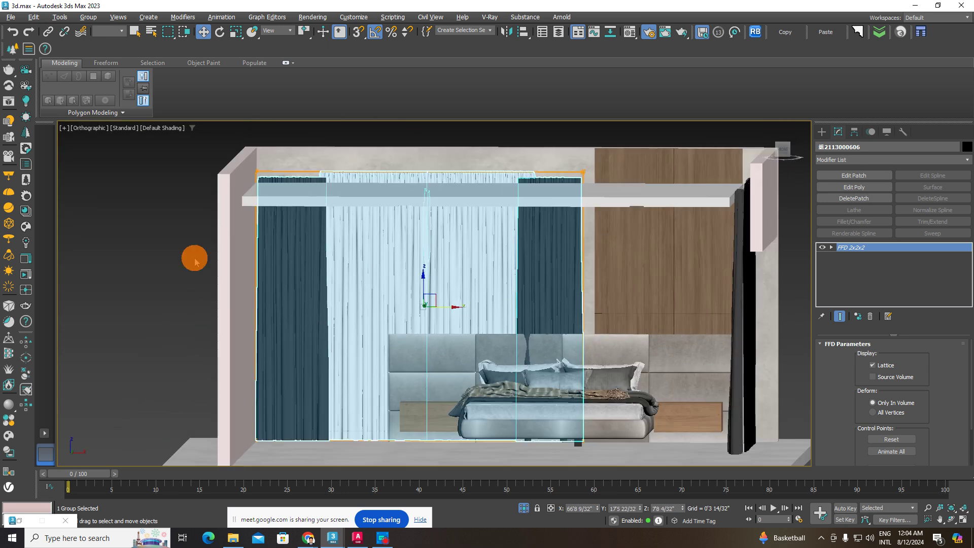
pyautogui.click(533, 256)
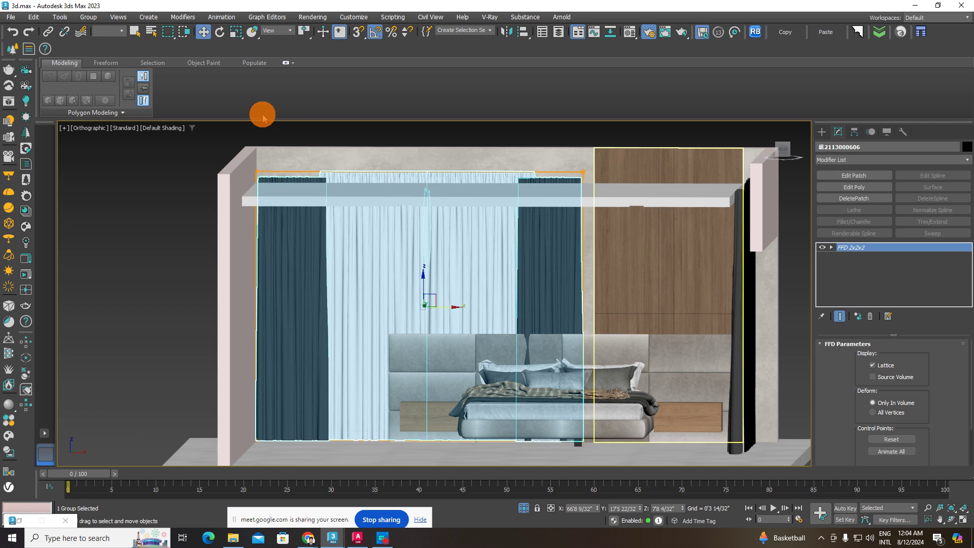
pyautogui.moveTo(453, 307)
pyautogui.mouseDown()
pyautogui.moveTo(311, 311)
pyautogui.moveTo(203, 294)
pyautogui.moveTo(282, 305)
pyautogui.mouseUp()
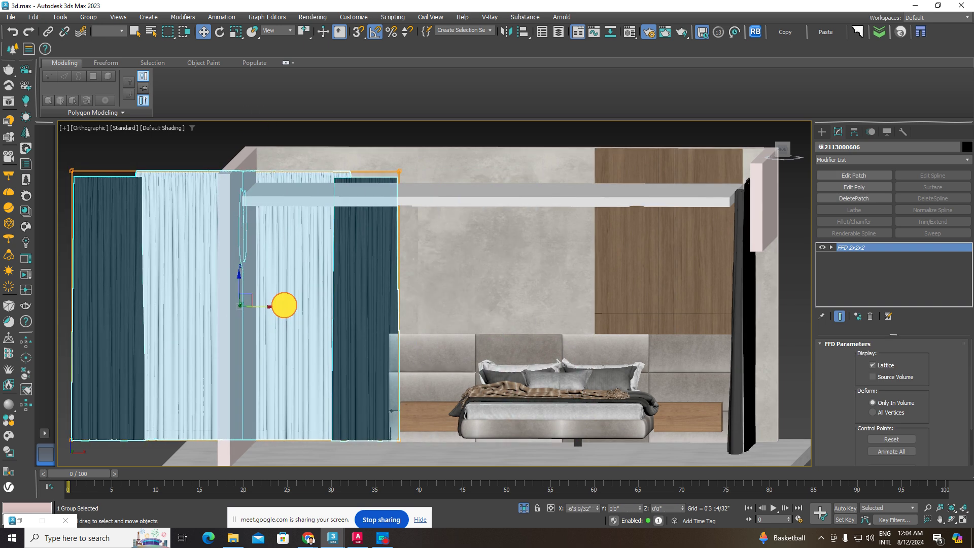
pyautogui.moveTo(283, 304)
pyautogui.keyDown('alt'); pyautogui.mouseDown(button='middle')
pyautogui.moveTo(380, 309)
pyautogui.moveTo(391, 344)
pyautogui.moveTo(380, 385)
pyautogui.mouseUp(button='middle'); pyautogui.keyUp('alt')
pyautogui.moveTo(210, 262)
pyautogui.mouseDown(button='middle')
pyautogui.moveTo(419, 293)
pyautogui.moveTo(411, 283)
pyautogui.moveTo(433, 287)
pyautogui.moveTo(363, 276)
pyautogui.moveTo(490, 307)
pyautogui.mouseUp(button='middle')
# Step: Center the bed group in the view and hide the floor box beneath it
pyautogui.click(489, 306)
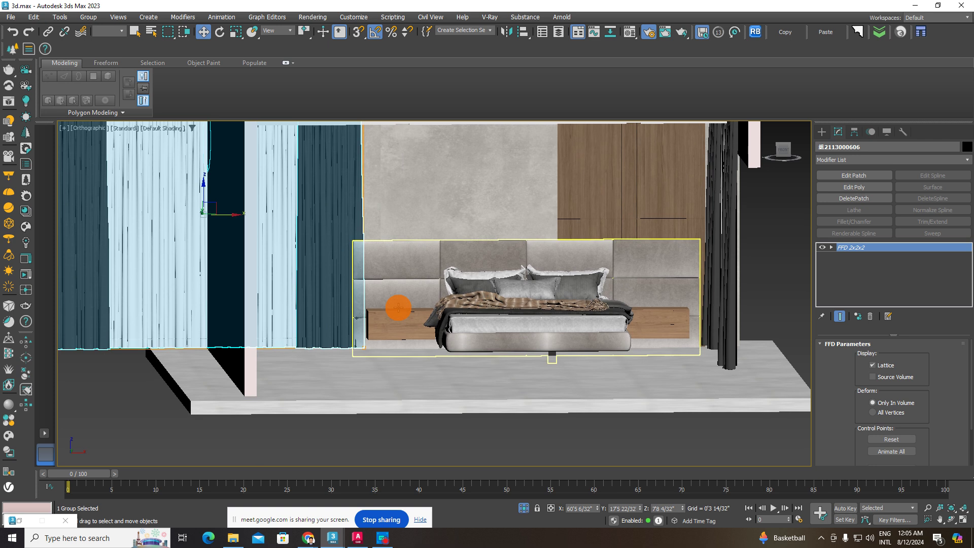
pyautogui.moveTo(398, 307)
pyautogui.keyDown('alt'); pyautogui.mouseDown(button='middle')
pyautogui.moveTo(472, 341)
pyautogui.moveTo(528, 311)
pyautogui.moveTo(505, 326)
pyautogui.moveTo(516, 317)
pyautogui.mouseUp(button='middle'); pyautogui.keyUp('alt')
pyautogui.click(528, 300)
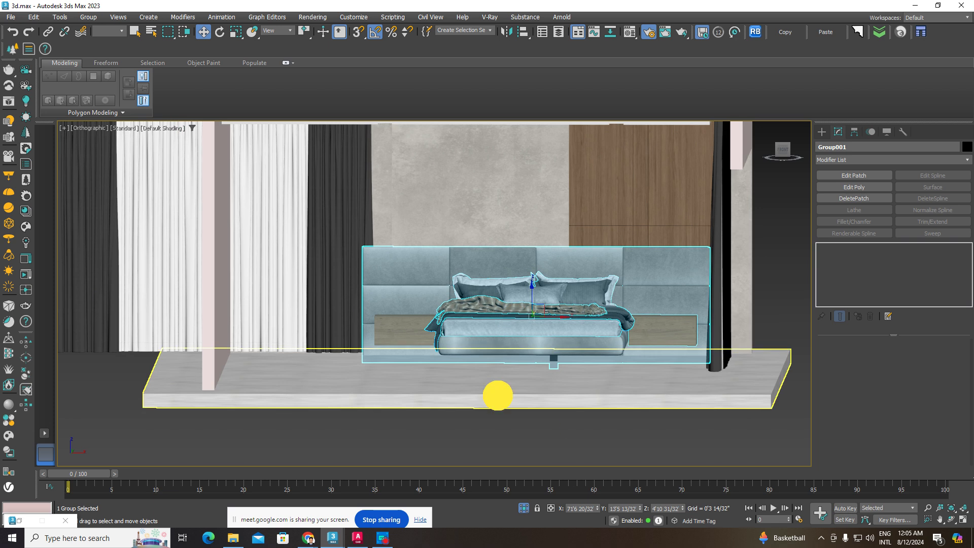
pyautogui.click(507, 394)
pyautogui.click(520, 369)
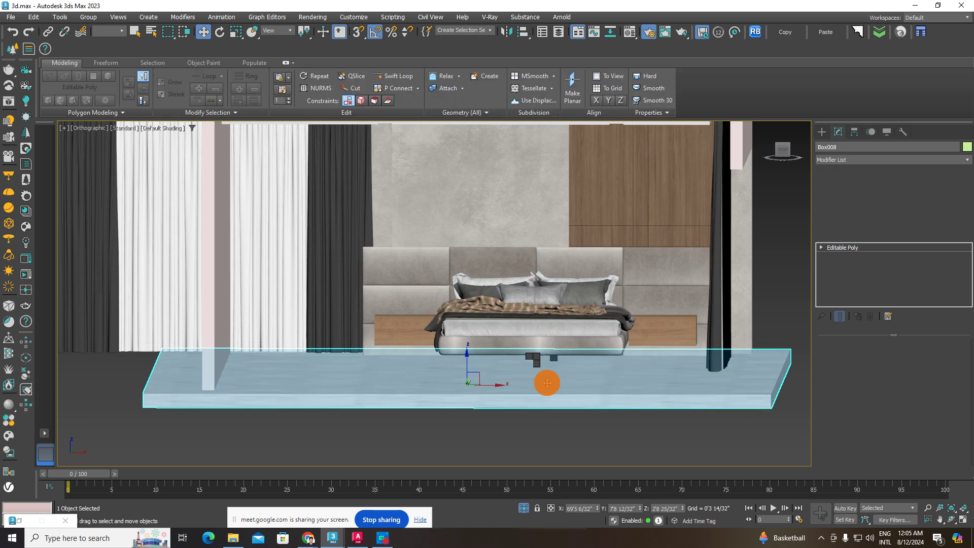
pyautogui.rightClick(580, 375)
pyautogui.click(609, 342)
# Step: Orbit above the bed and unhide all previously hidden objects
pyautogui.click(555, 342)
pyautogui.keyDown('alt'); pyautogui.moveTo(554, 342); pyautogui.dragTo(565, 373, button='middle'); pyautogui.keyUp('alt')
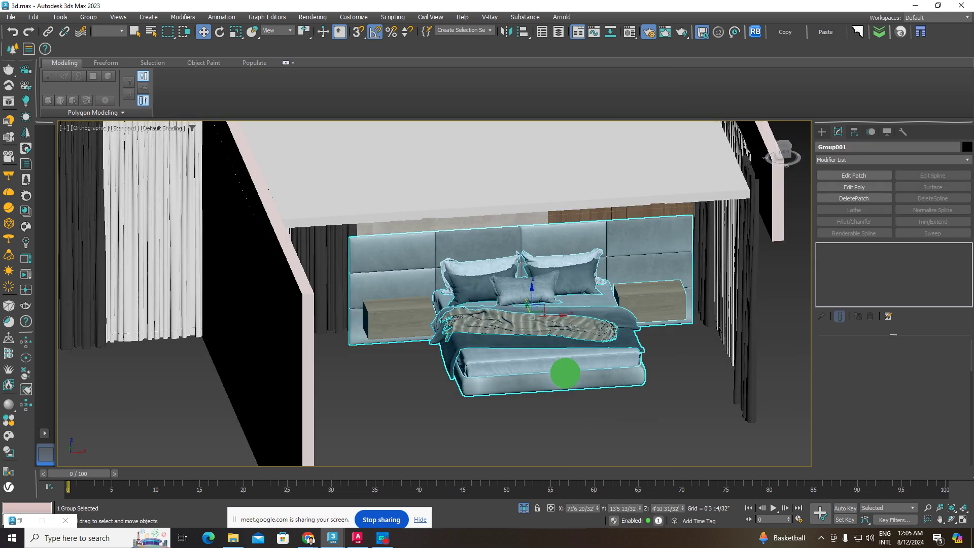
pyautogui.click(554, 261)
pyautogui.keyDown('alt'); pyautogui.moveTo(555, 261); pyautogui.dragTo(612, 371, button='middle'); pyautogui.keyUp('alt')
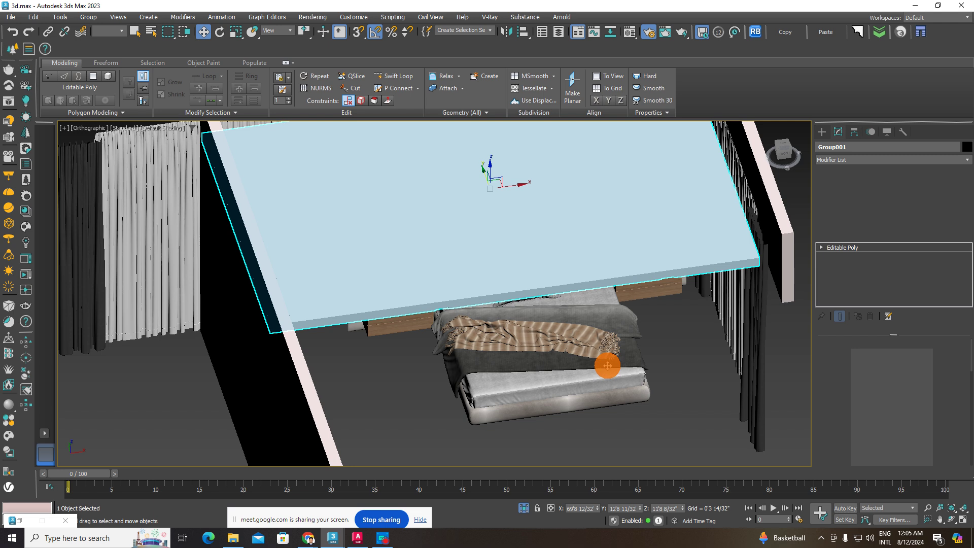
pyautogui.click(617, 322)
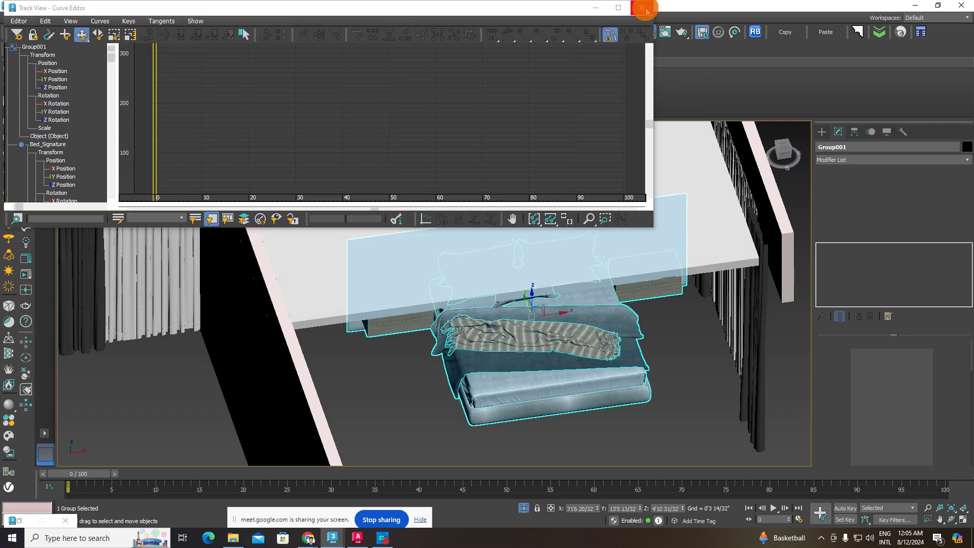
pyautogui.rightClick(593, 315)
pyautogui.click(622, 262)
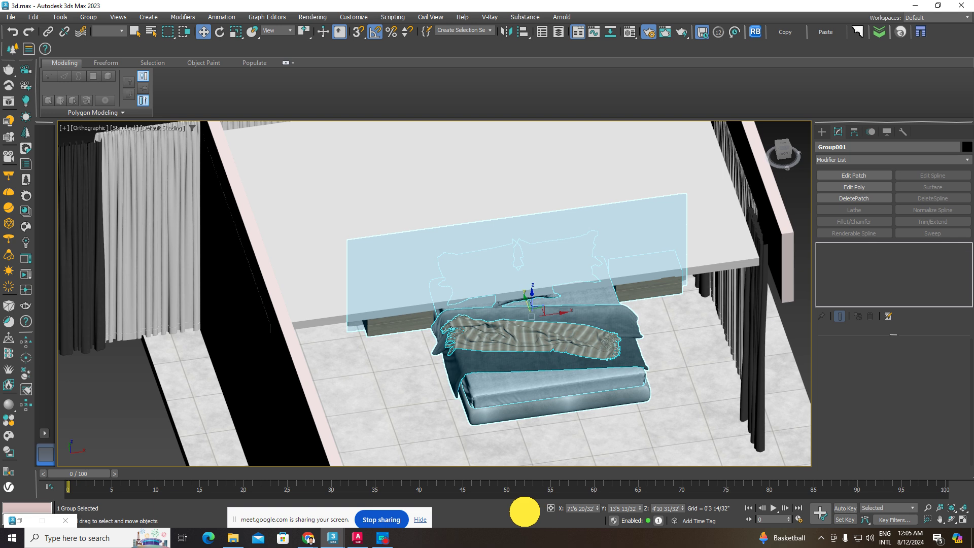
# Step: Isolate the bed group together with the floor using Alt+Q
pyautogui.click(524, 508)
pyautogui.hotkey('alt', 'q')
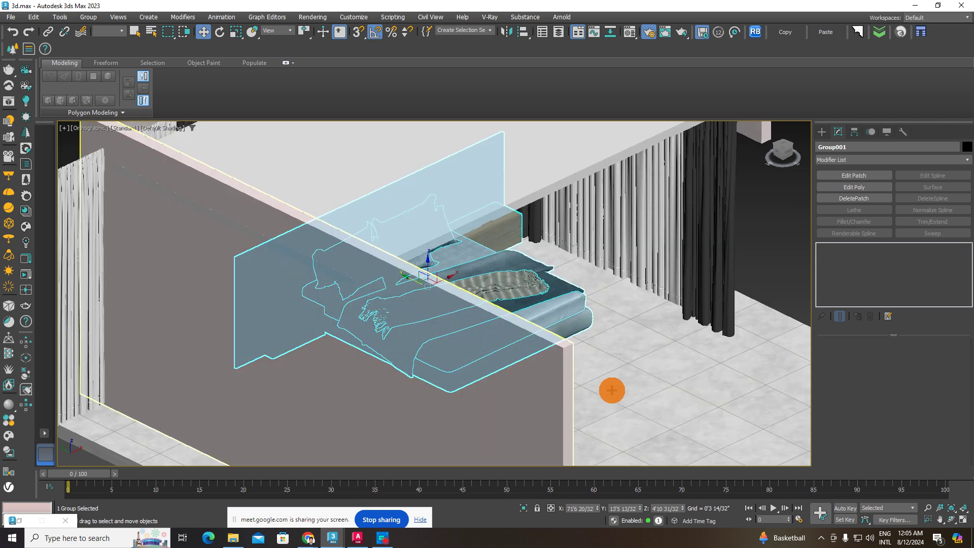
pyautogui.click(526, 509)
pyautogui.click(370, 227)
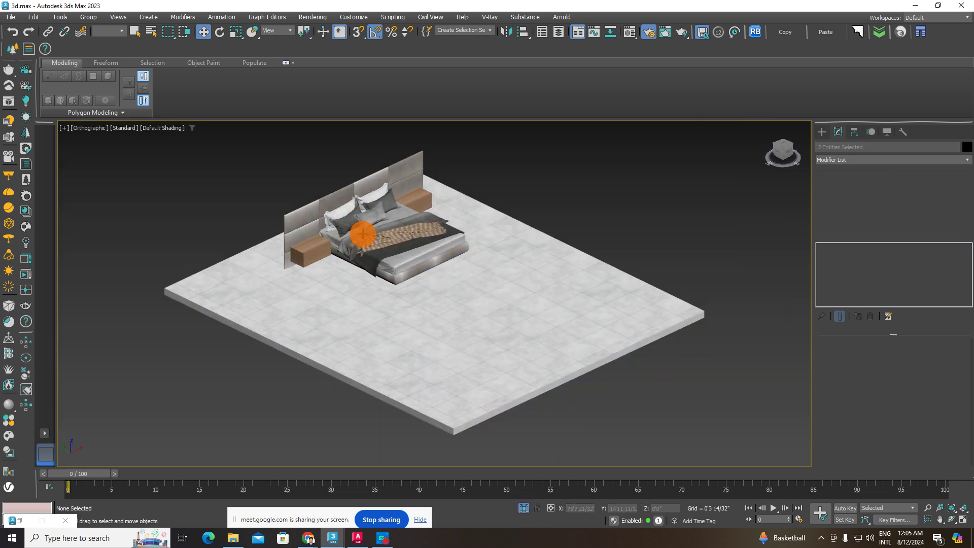
pyautogui.hotkey('alt', 'q')
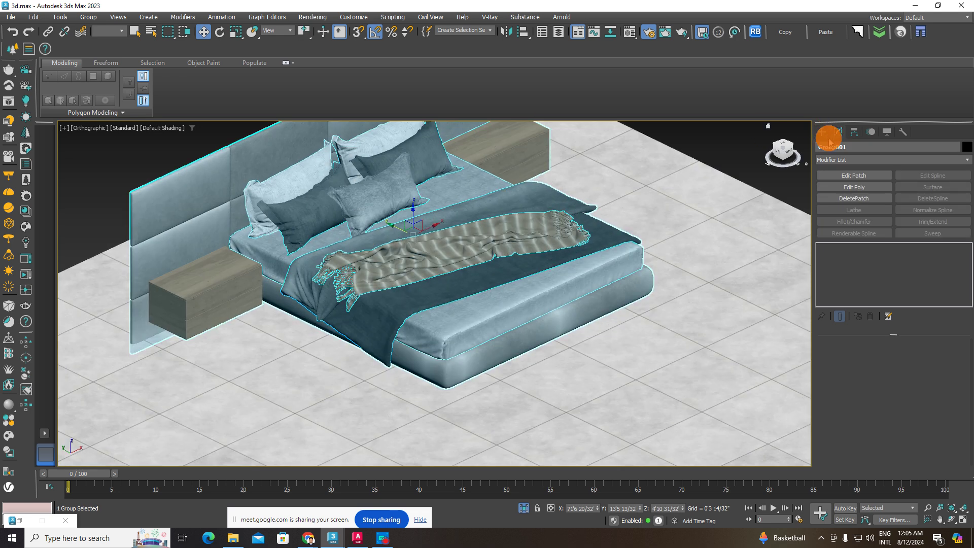
# Step: Draw a snapped standard-primitive box over the bed with its height set
pyautogui.click(823, 133)
pyautogui.click(857, 197)
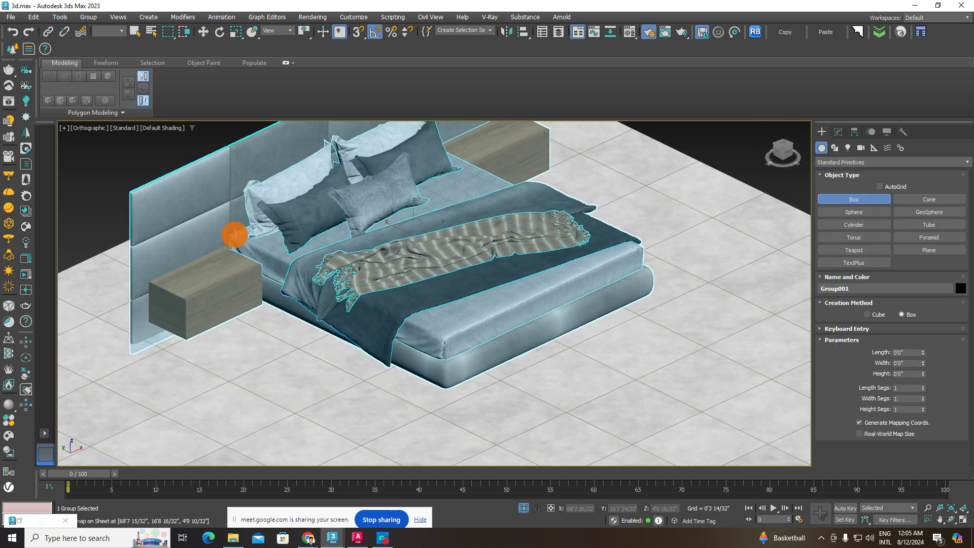
pyautogui.press('s')
pyautogui.moveTo(234, 235); pyautogui.dragTo(644, 248)
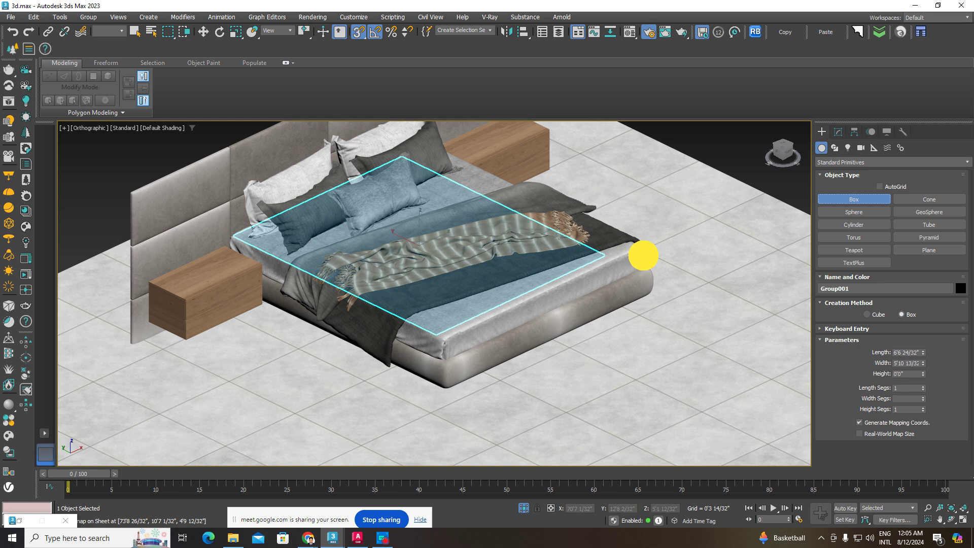
pyautogui.click(661, 280)
# Step: Move the new box down under the bed, snaps off, from a front view
pyautogui.click(203, 34)
pyautogui.keyDown('alt'); pyautogui.moveTo(474, 279); pyautogui.dragTo(445, 263, button='middle'); pyautogui.keyUp('alt')
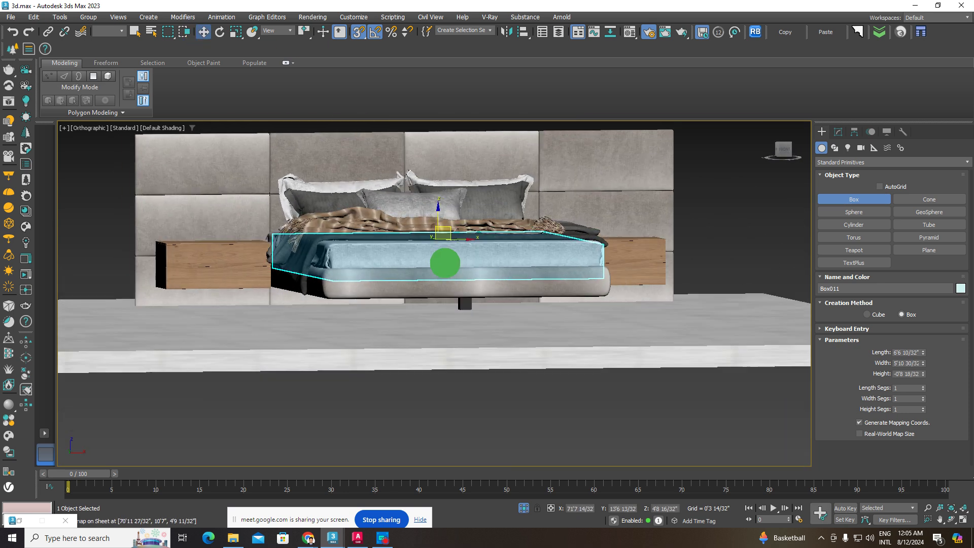
pyautogui.click(434, 226)
pyautogui.press('s')
pyautogui.moveTo(437, 222); pyautogui.dragTo(443, 280)
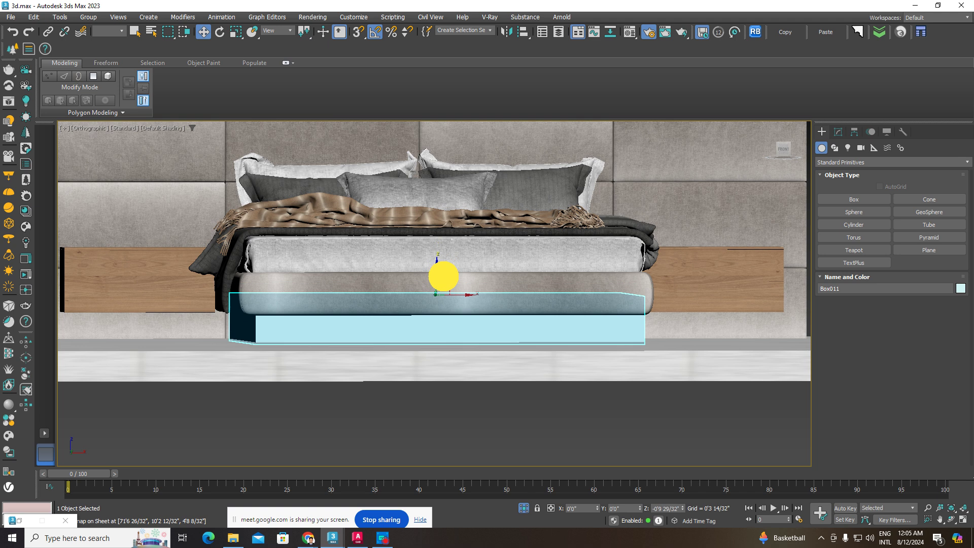
# Step: Scale the base box to 99% on X so it sits slightly narrower than the bed
pyautogui.moveTo(431, 299)
pyautogui.keyDown('alt'); pyautogui.mouseDown(button='middle')
pyautogui.moveTo(492, 372)
pyautogui.moveTo(405, 312)
pyautogui.mouseUp(button='middle'); pyautogui.keyUp('alt')
pyautogui.scroll(3, 451, 283)
pyautogui.moveTo(453, 277)
pyautogui.keyDown('alt'); pyautogui.mouseDown(button='middle')
pyautogui.moveTo(435, 280)
pyautogui.moveTo(441, 220)
pyautogui.mouseUp(button='middle'); pyautogui.keyUp('alt')
pyautogui.scroll(3, 428, 244)
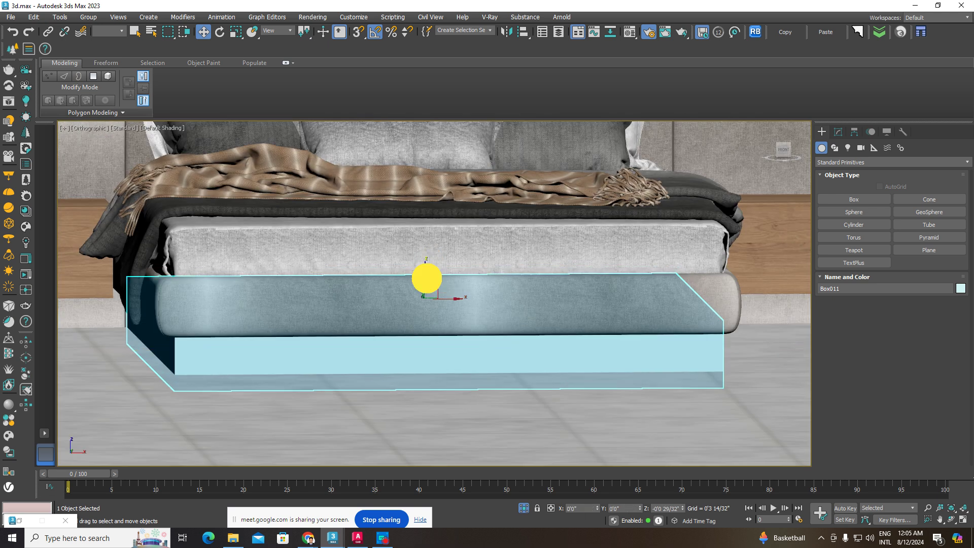
pyautogui.keyDown('alt'); pyautogui.moveTo(435, 289); pyautogui.dragTo(422, 290, button='middle'); pyautogui.keyUp('alt')
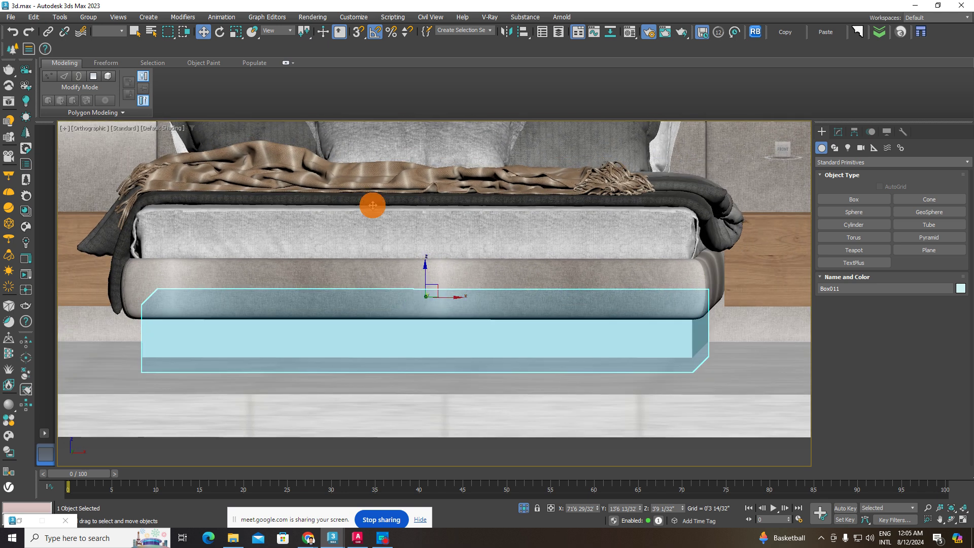
pyautogui.click(234, 35)
pyautogui.moveTo(458, 299); pyautogui.dragTo(459, 299)
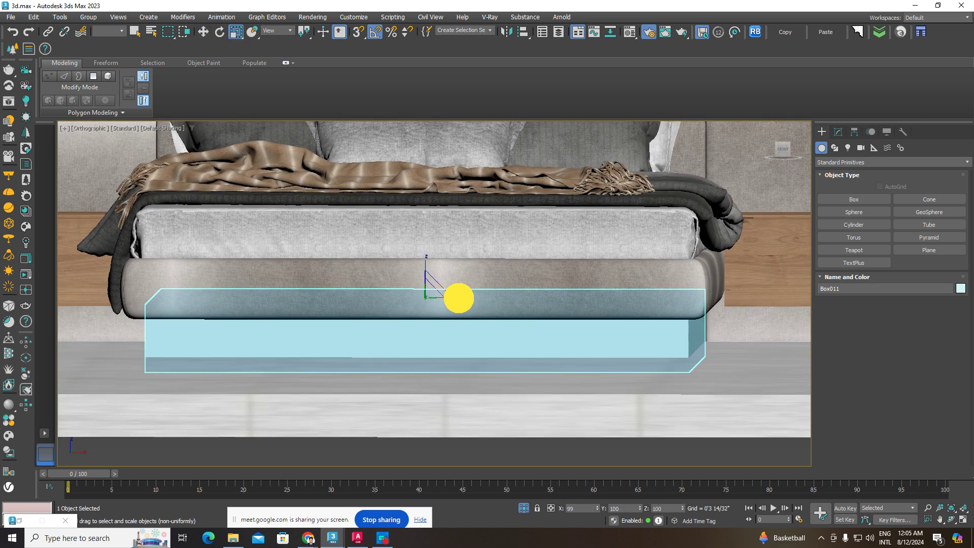
# Step: Check the base box's white material in the Material Editor, then reselect the bed group
pyautogui.click(203, 32)
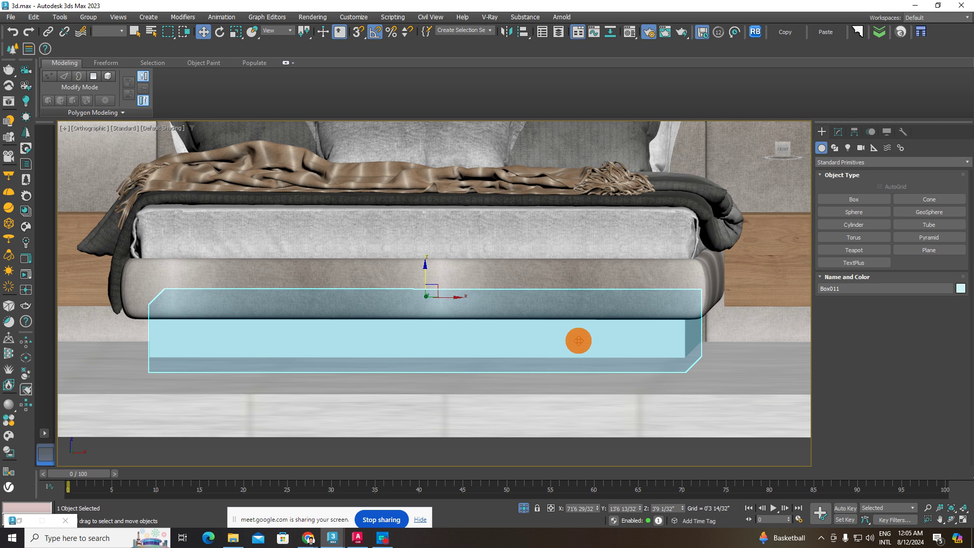
pyautogui.keyDown('alt'); pyautogui.moveTo(579, 341); pyautogui.dragTo(574, 359, button='middle'); pyautogui.keyUp('alt')
pyautogui.press('m')
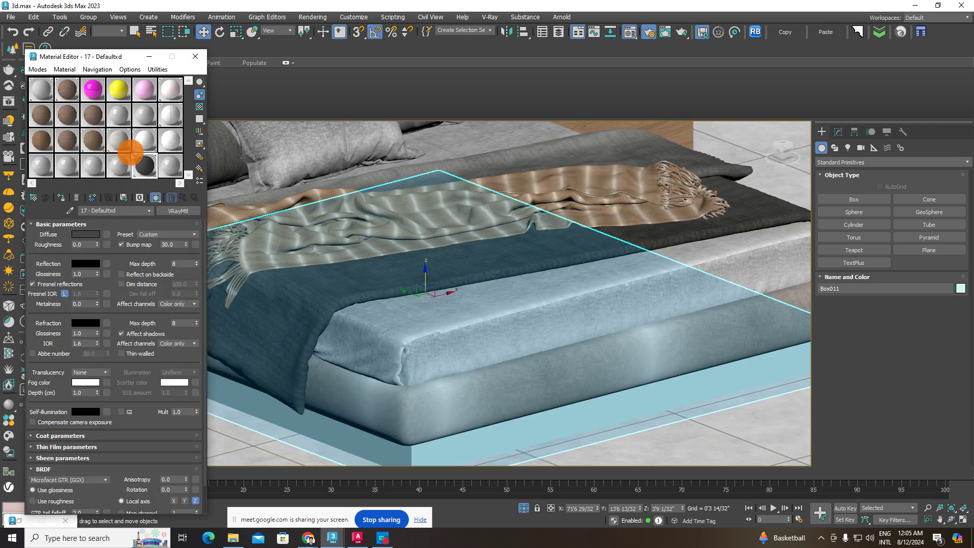
pyautogui.click(189, 61)
pyautogui.click(374, 268)
pyautogui.scroll(-5, 424, 315)
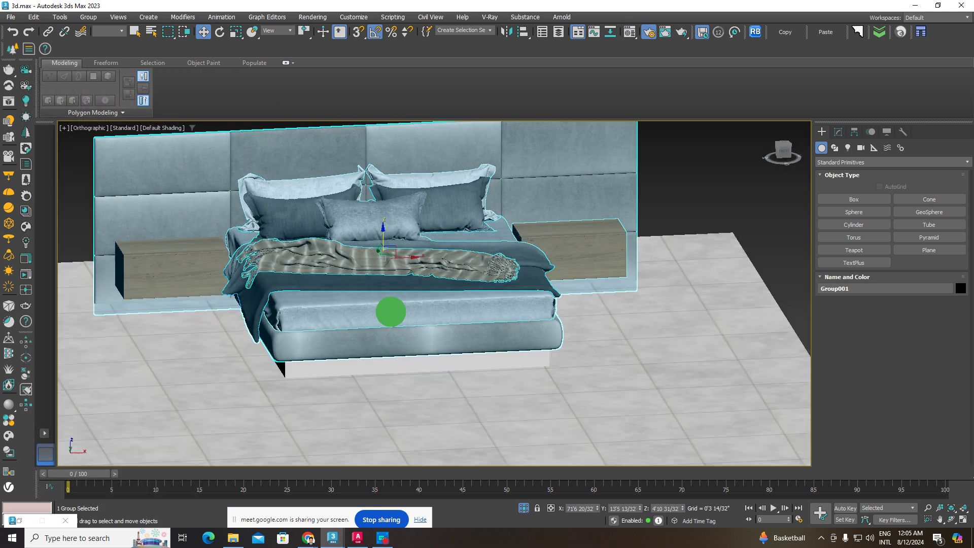
# Step: Unhide all the walls, curtains, ceiling and wardrobe around the bed
pyautogui.click(509, 337)
pyautogui.moveTo(497, 342)
pyautogui.keyDown('alt'); pyautogui.mouseDown(button='middle')
pyautogui.moveTo(472, 342)
pyautogui.moveTo(628, 273)
pyautogui.mouseUp(button='middle'); pyautogui.keyUp('alt')
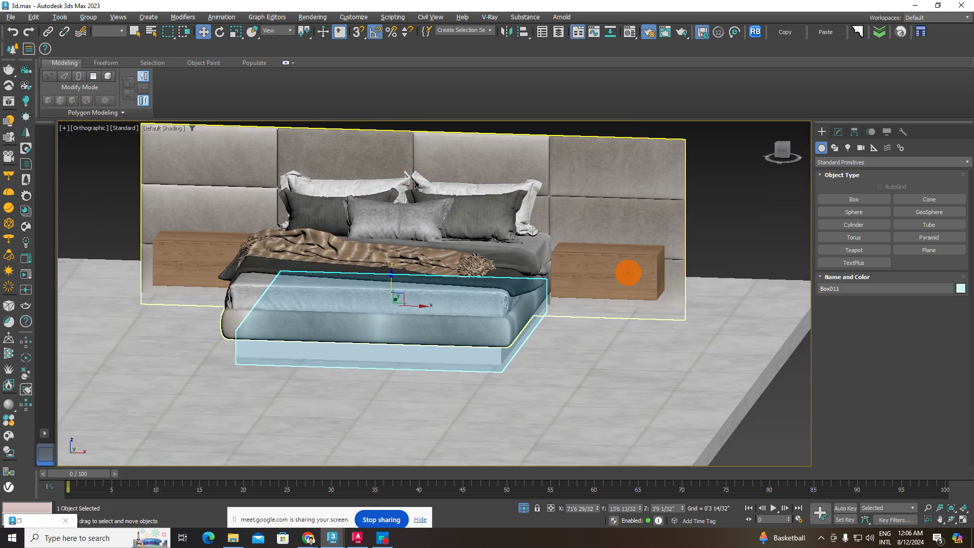
pyautogui.scroll(4, 628, 272)
pyautogui.click(630, 270)
pyautogui.scroll(-5, 609, 276)
pyautogui.moveTo(571, 282)
pyautogui.keyDown('alt'); pyautogui.mouseDown(button='middle')
pyautogui.moveTo(587, 294)
pyautogui.moveTo(522, 256)
pyautogui.moveTo(496, 326)
pyautogui.moveTo(509, 388)
pyautogui.moveTo(498, 311)
pyautogui.moveTo(500, 323)
pyautogui.mouseUp(button='middle'); pyautogui.keyUp('alt')
pyautogui.rightClick(522, 257)
pyautogui.click(555, 207)
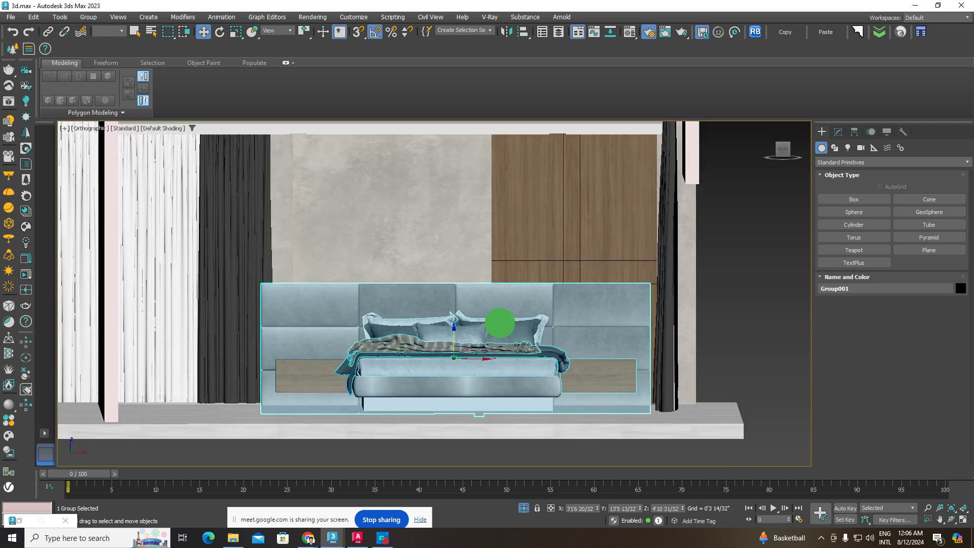
# Step: Inspect the restored room, checking the wardrobe panel and bed from an angled view
pyautogui.scroll(3, 328, 378)
pyautogui.scroll(-3, 413, 327)
pyautogui.scroll(-3, 536, 273)
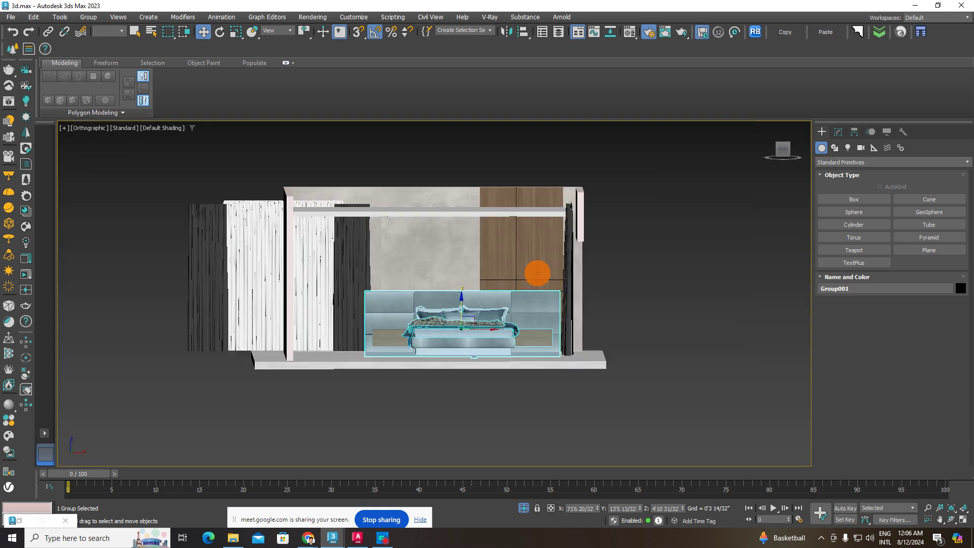
pyautogui.click(525, 259)
pyautogui.scroll(2, 525, 259)
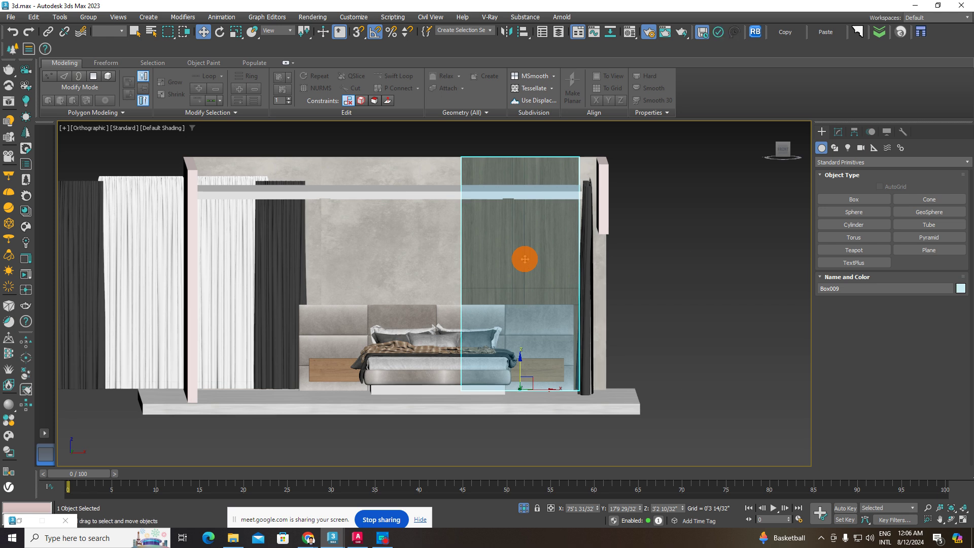
pyautogui.click(717, 269)
pyautogui.click(370, 370)
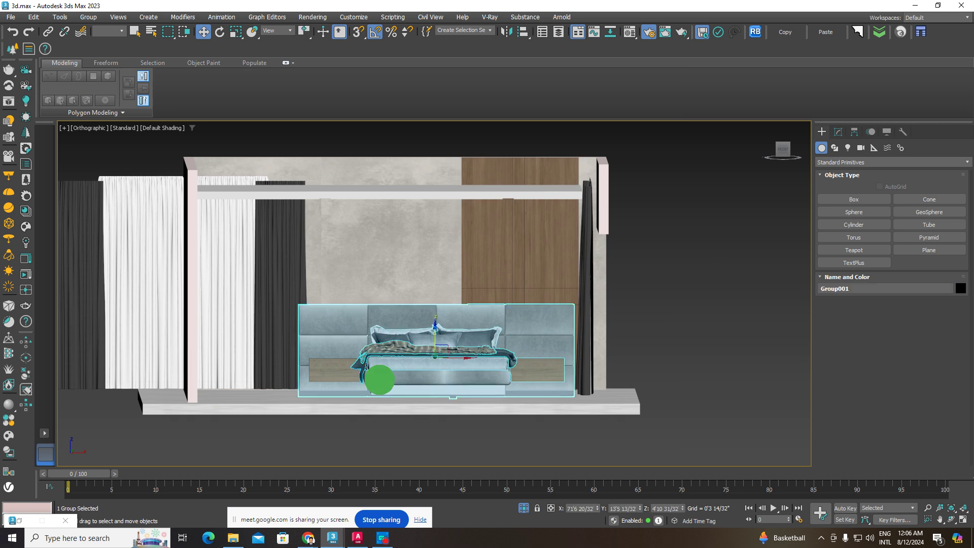
pyautogui.moveTo(381, 380)
pyautogui.keyDown('alt'); pyautogui.mouseDown(button='middle')
pyautogui.moveTo(400, 395)
pyautogui.moveTo(404, 386)
pyautogui.mouseUp(button='middle'); pyautogui.keyUp('alt')
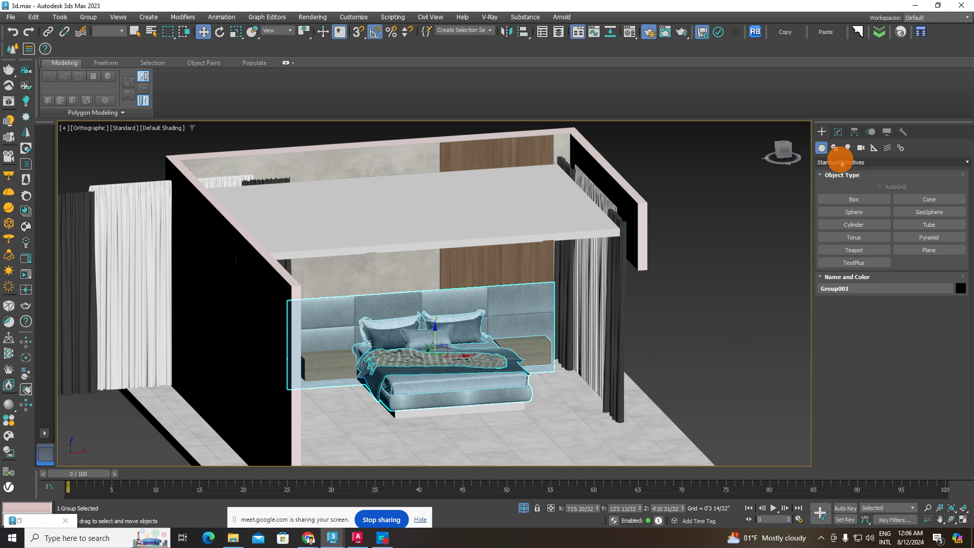
# Step: Zoom toward the left wall, selecting the ceiling slab and left curtain group
pyautogui.click(473, 328)
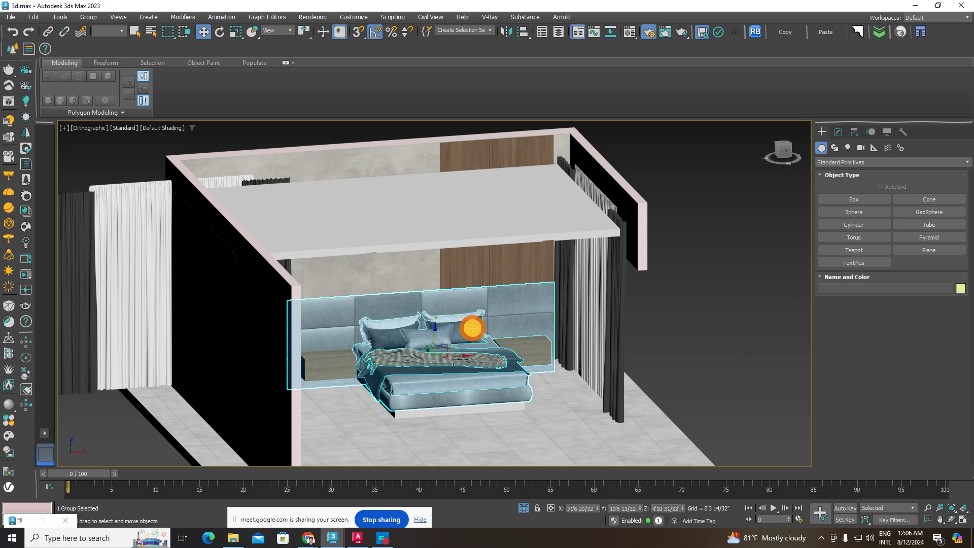
pyautogui.scroll(2, 387, 374)
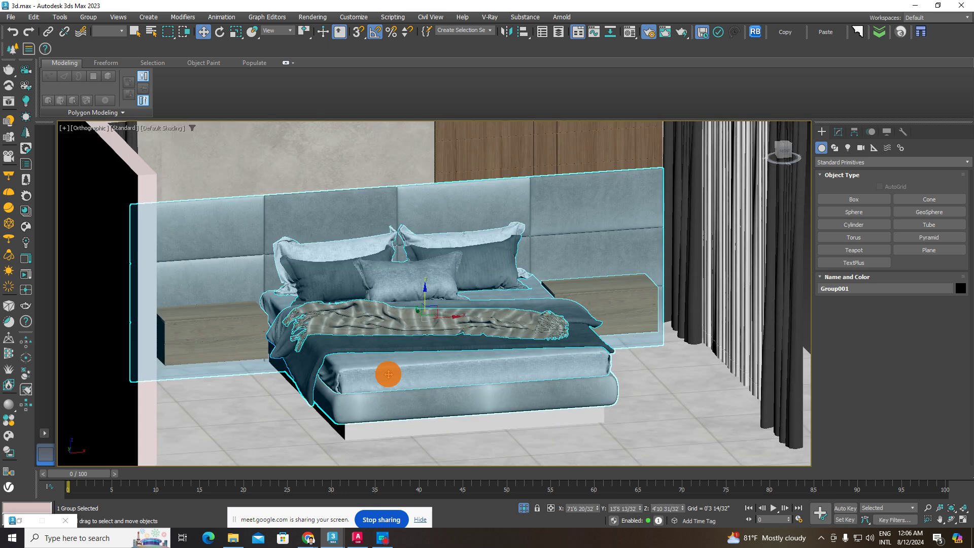
pyautogui.scroll(-4, 414, 333)
pyautogui.scroll(-4, 413, 333)
pyautogui.click(426, 279)
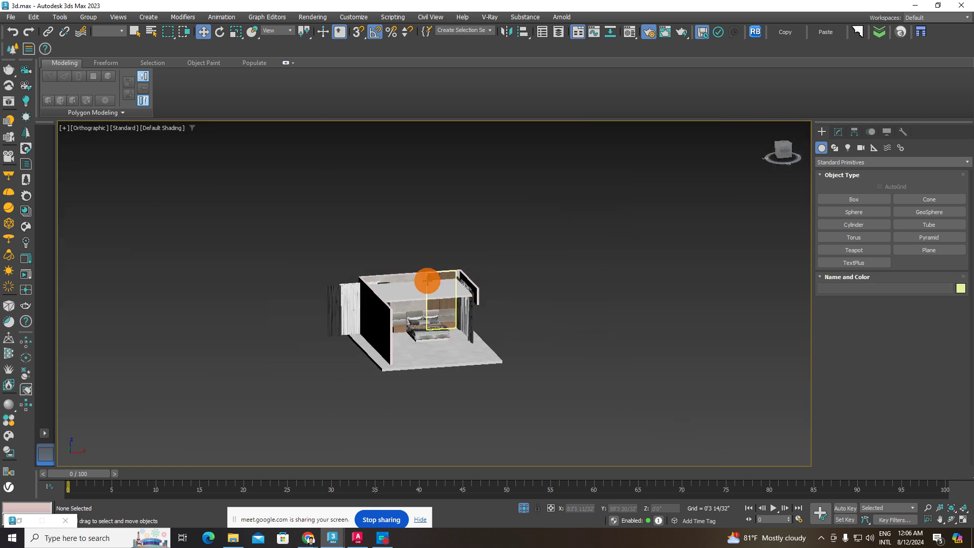
pyautogui.scroll(2, 426, 284)
pyautogui.click(420, 306)
pyautogui.scroll(2, 404, 379)
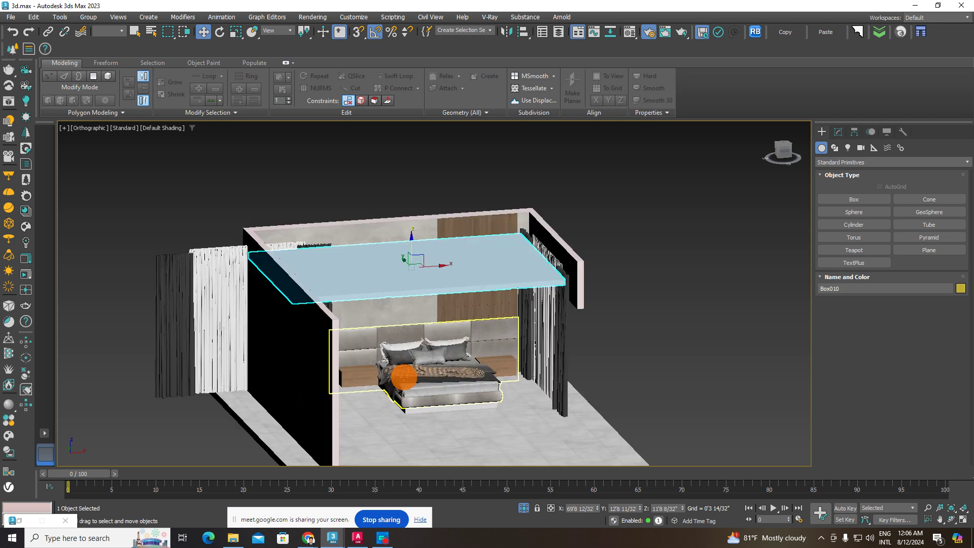
pyautogui.scroll(1, 501, 333)
pyautogui.click(319, 298)
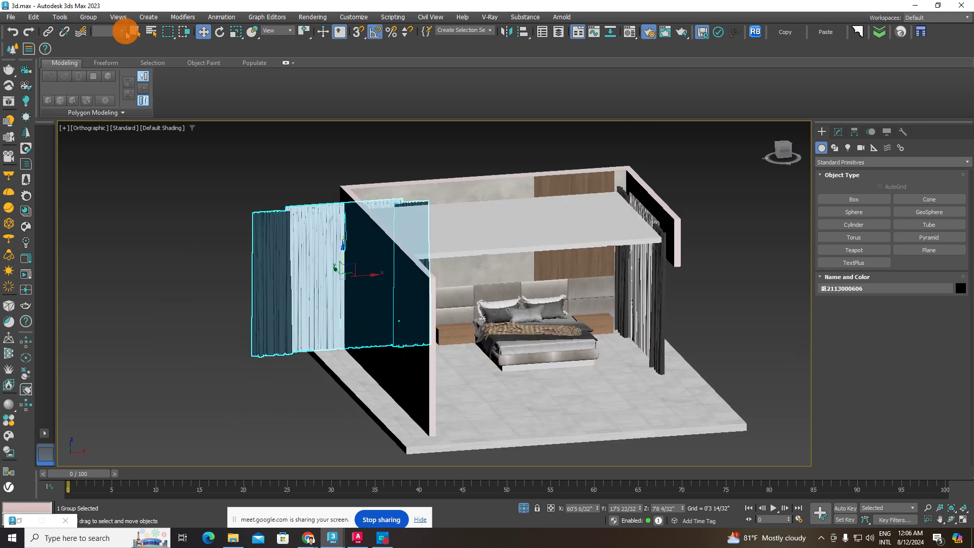
pyautogui.click(88, 17)
pyautogui.click(235, 284)
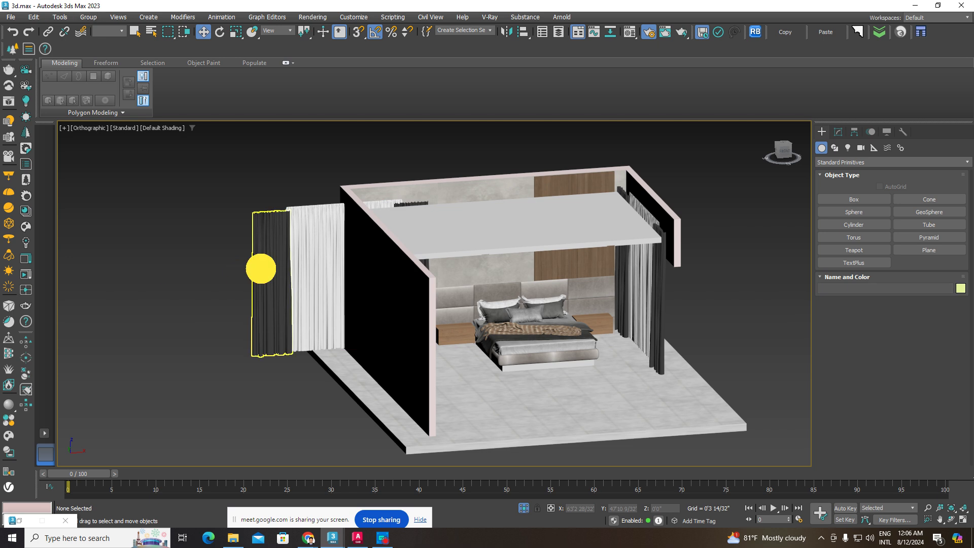
# Step: Delete the dark and the white curtains outside the left wall
pyautogui.click(261, 269)
pyautogui.press('Delete')
pyautogui.click(295, 266)
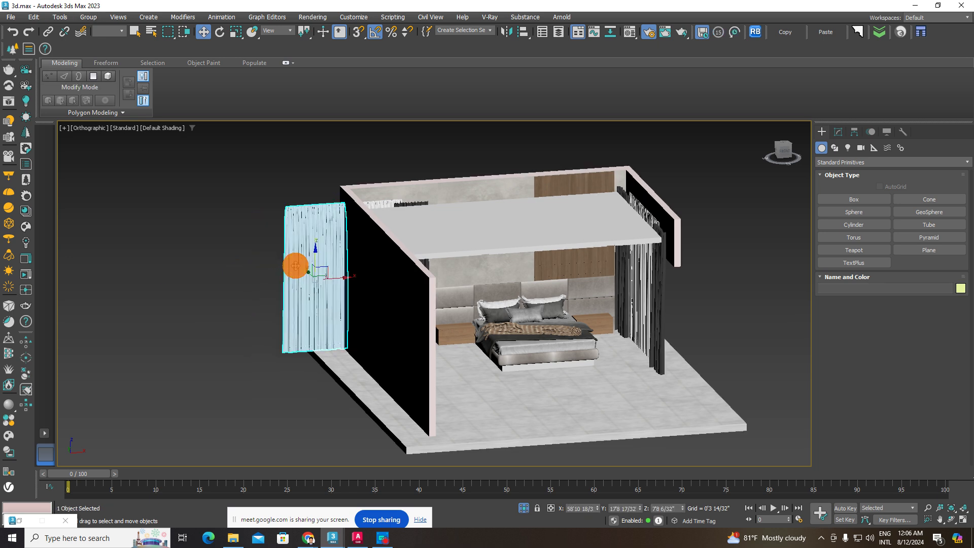
pyautogui.press('Delete')
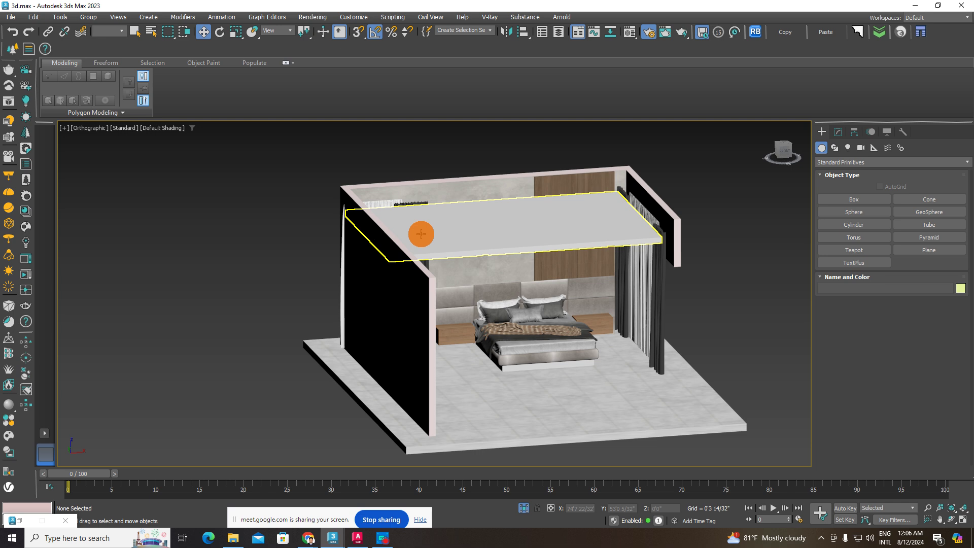
pyautogui.click(384, 535)
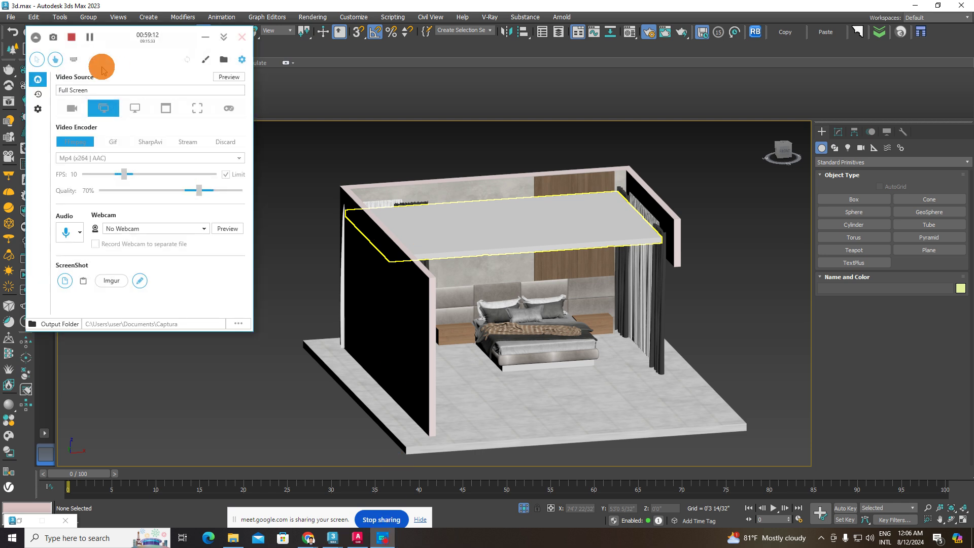